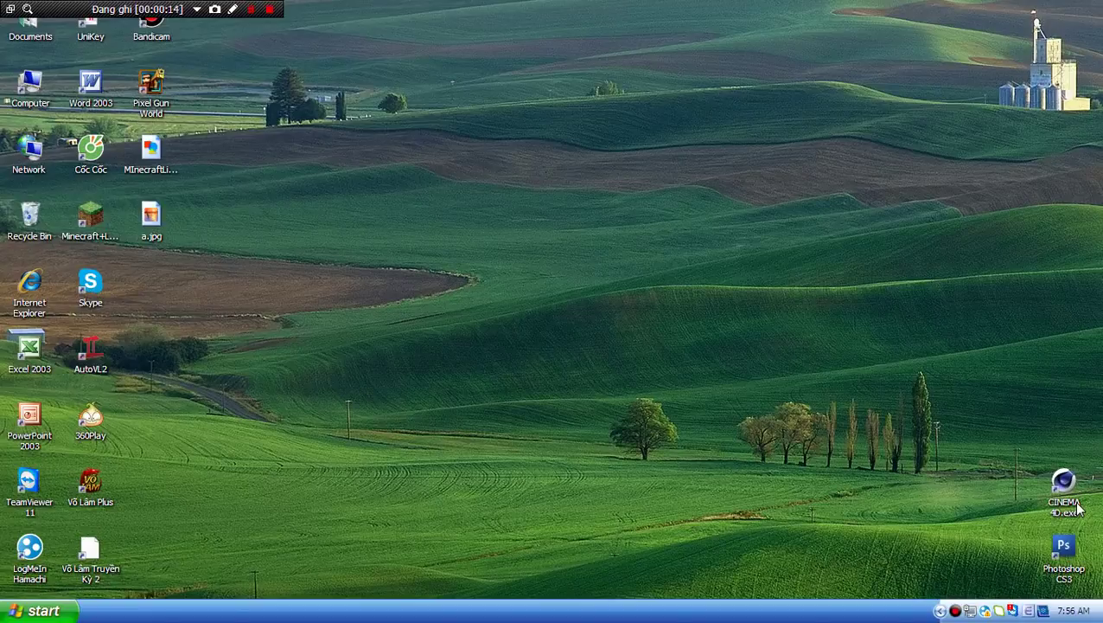
- Launch Cinema 4D and browse the Content Browser to the COMBO folder inside the My Documents Downloads folder
double_click(1067, 498)
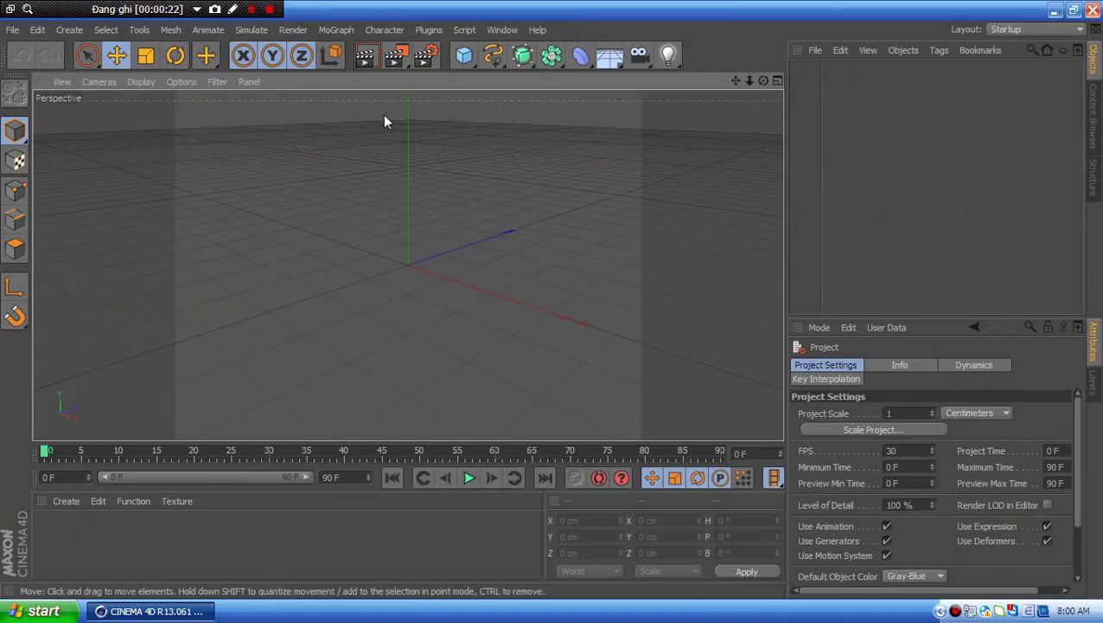
click(1101, 106)
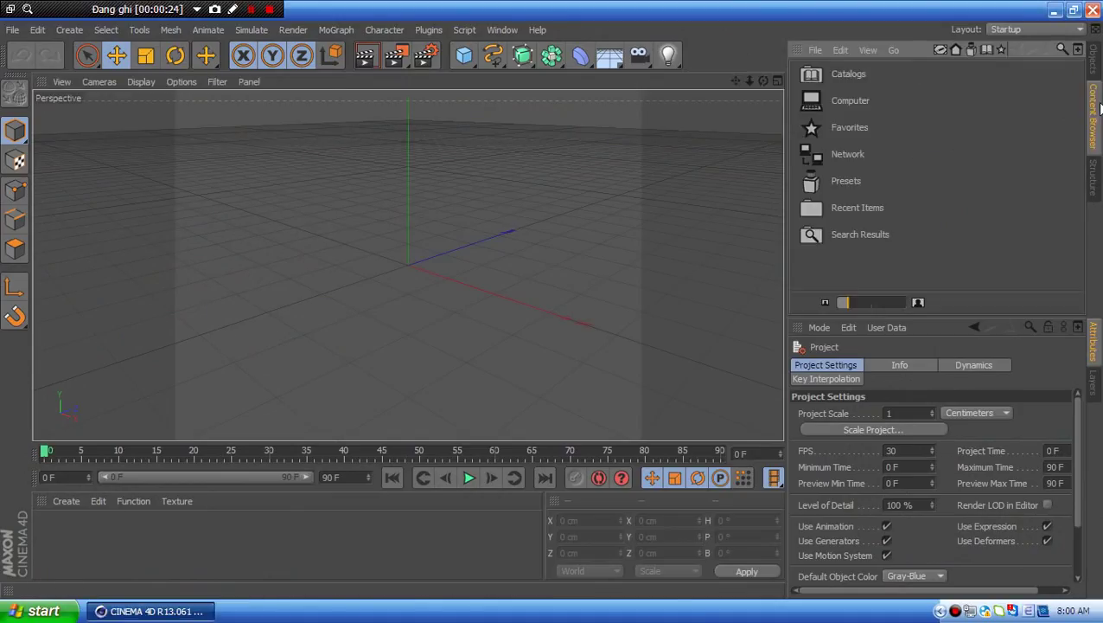
double_click(941, 109)
double_click(890, 76)
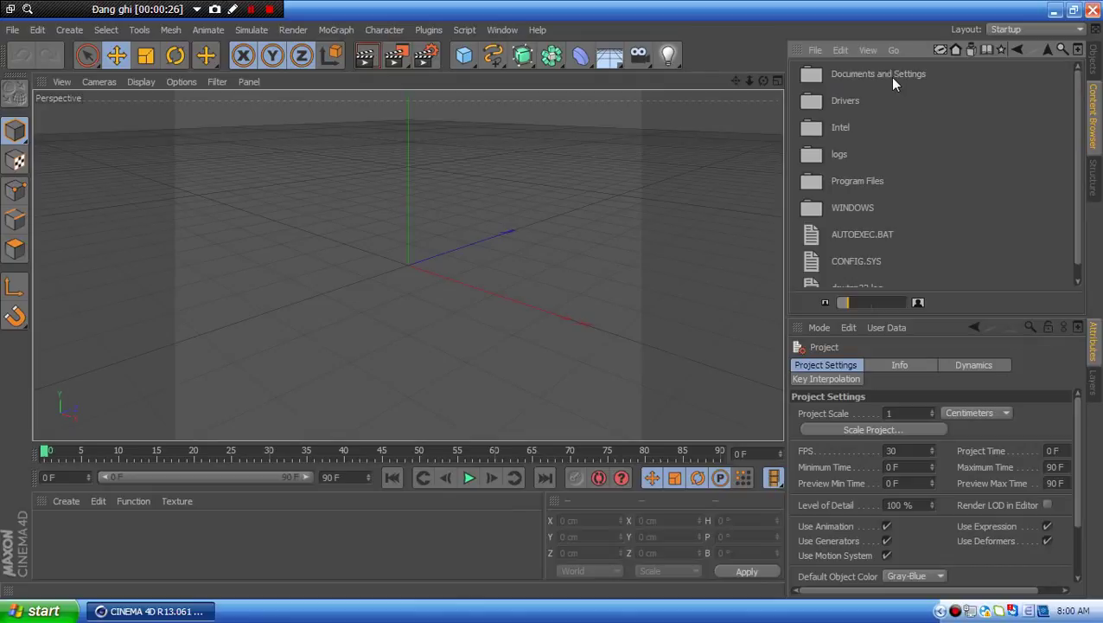
double_click(847, 76)
double_click(840, 74)
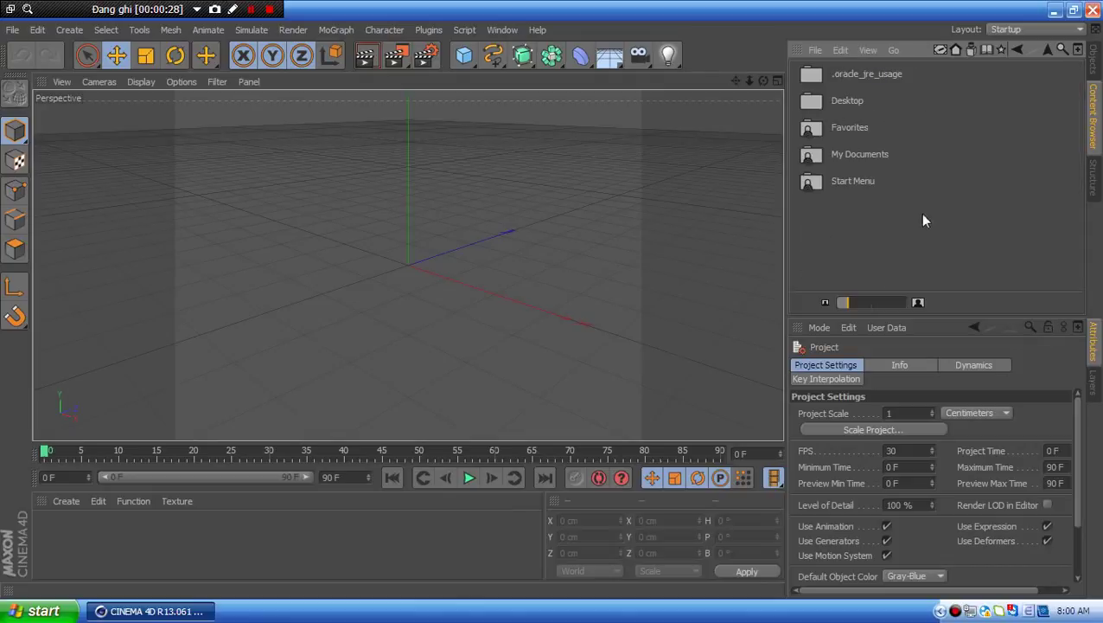
click(875, 158)
double_click(874, 160)
double_click(845, 110)
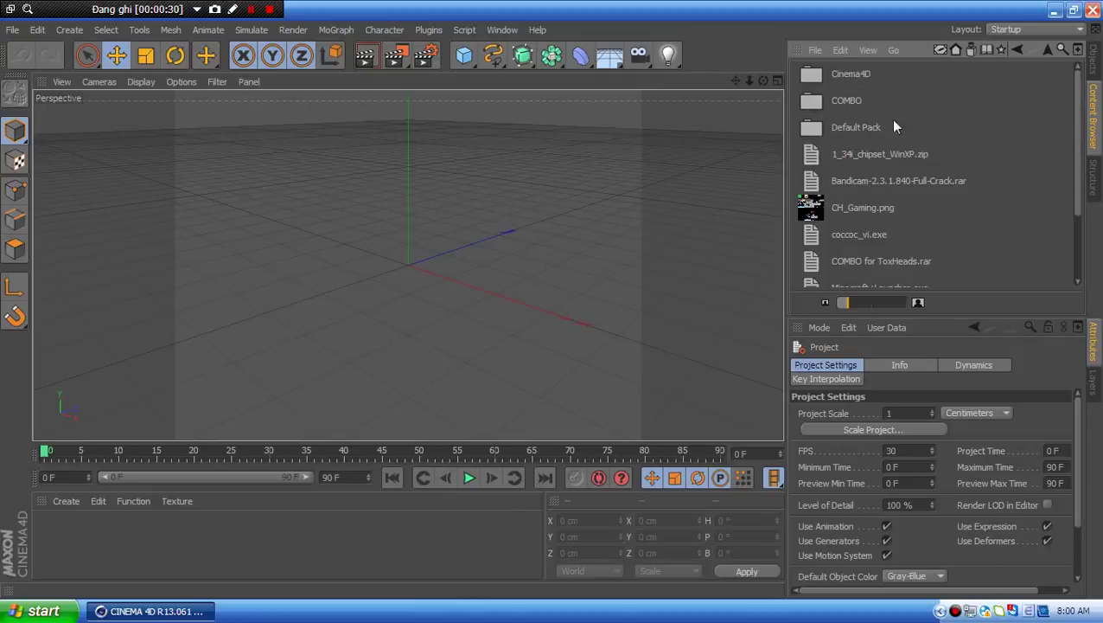
double_click(884, 102)
- Open the light room scene MInecraftLightroombyNocturneArtz.c4d from the COMBO folder
scroll(971, 188, down, 10)
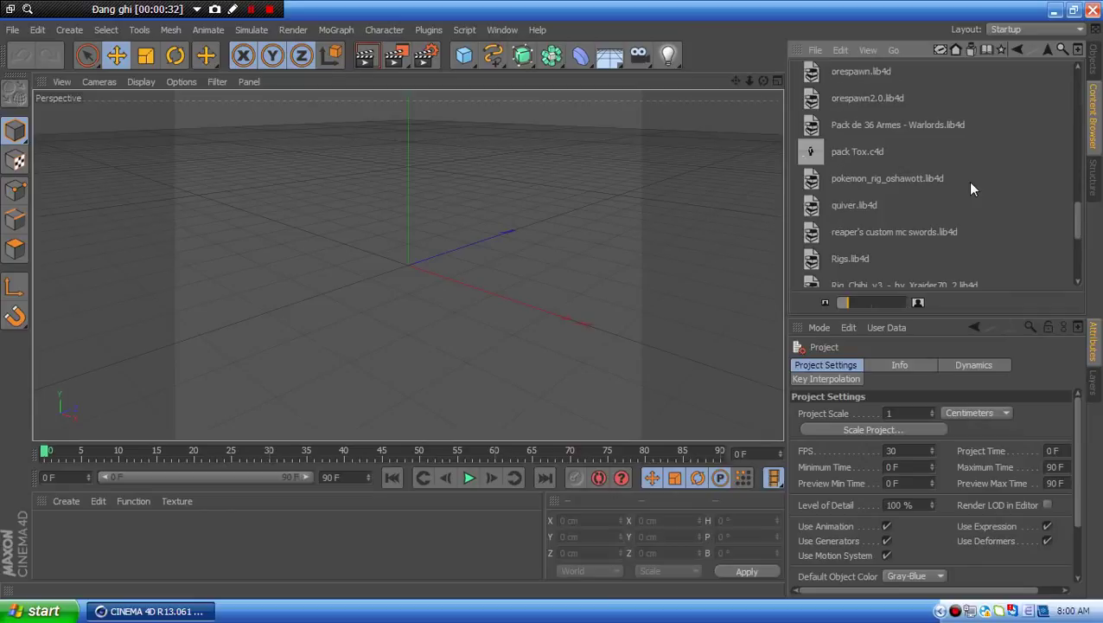
scroll(971, 189, up, 3)
click(954, 217)
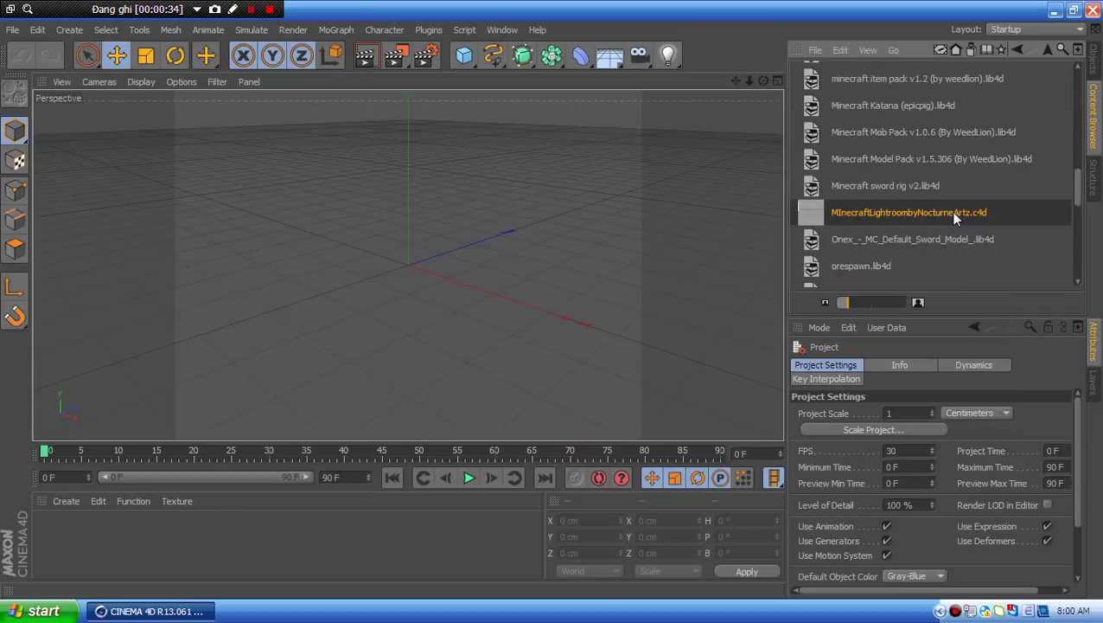
double_click(955, 216)
- Load the FMR 5.0 character rig from fmr 5.lib4d in the FMR 5.0 folder into the scene
scroll(943, 173, up, 8)
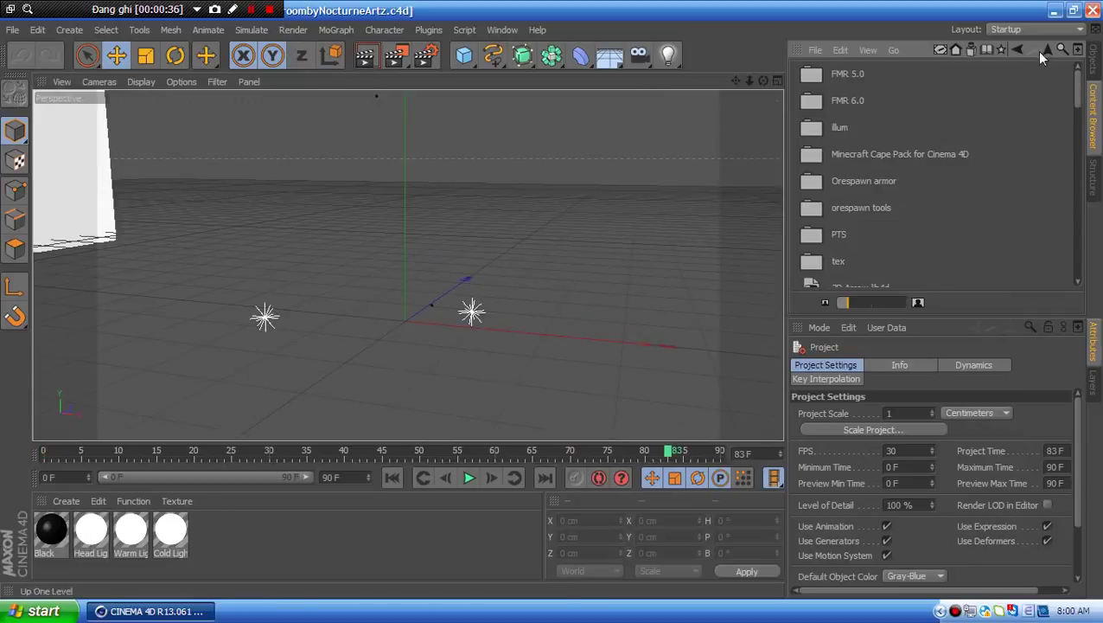
scroll(868, 143, down, 3)
scroll(868, 143, up, 3)
double_click(855, 75)
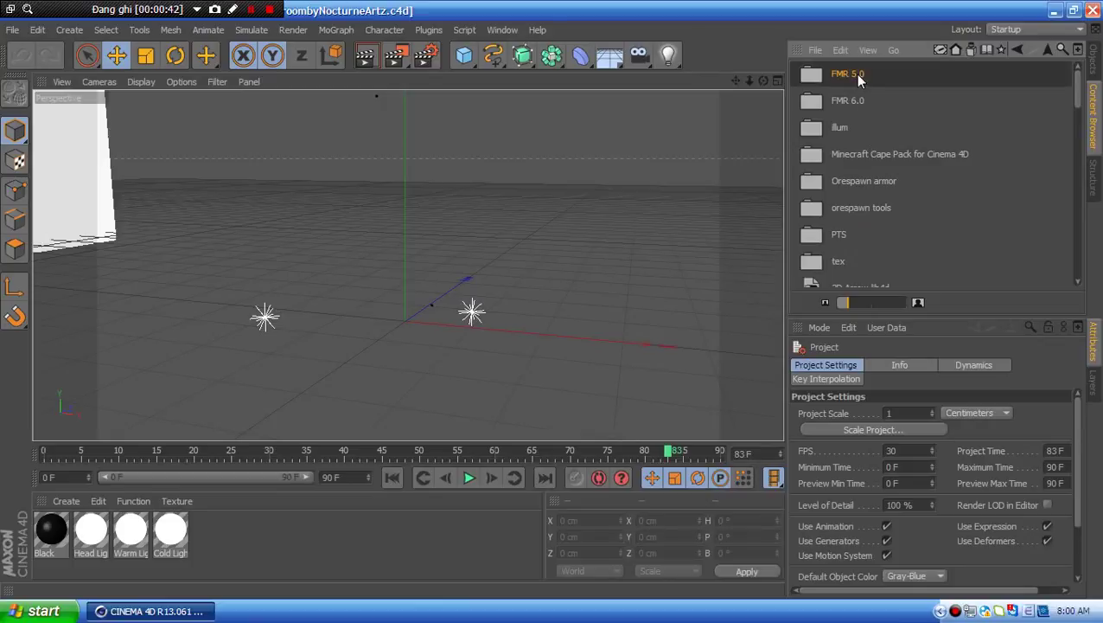
double_click(866, 97)
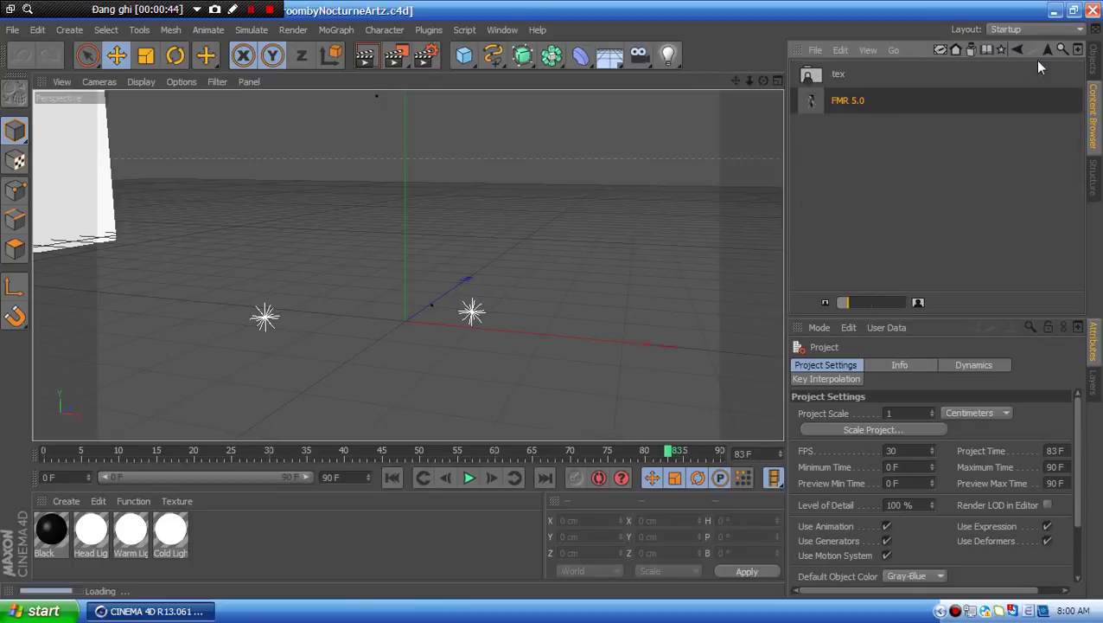
click(1017, 50)
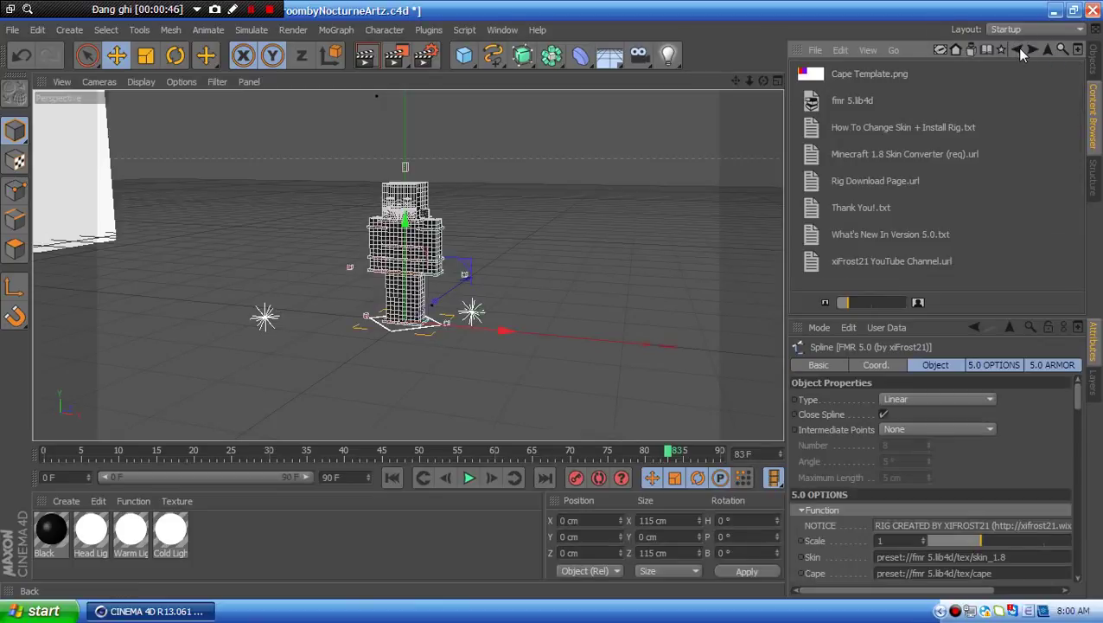
click(1019, 51)
- Show the rig's 5.0 OPTIONS and hide the Light's by NocturneArtz group in the viewport
click(1094, 71)
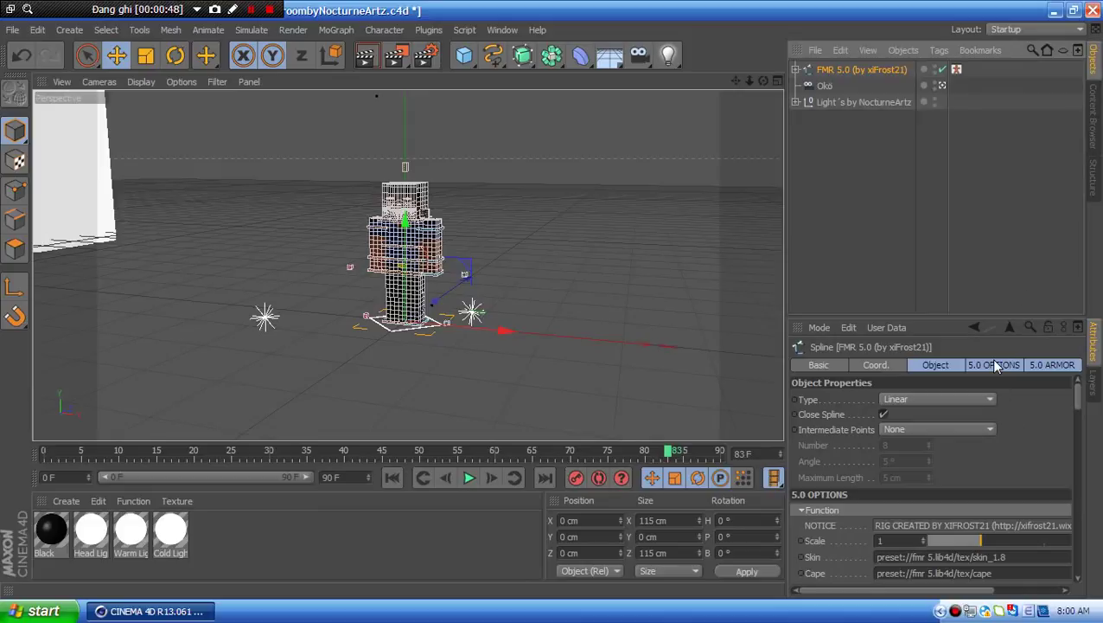
click(993, 364)
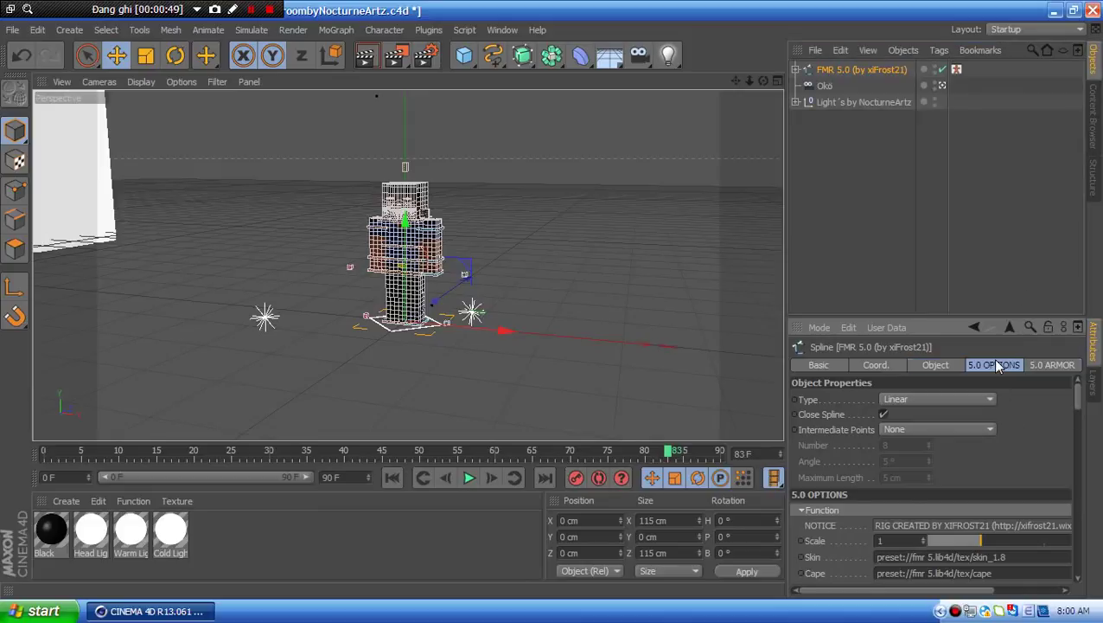
click(935, 98)
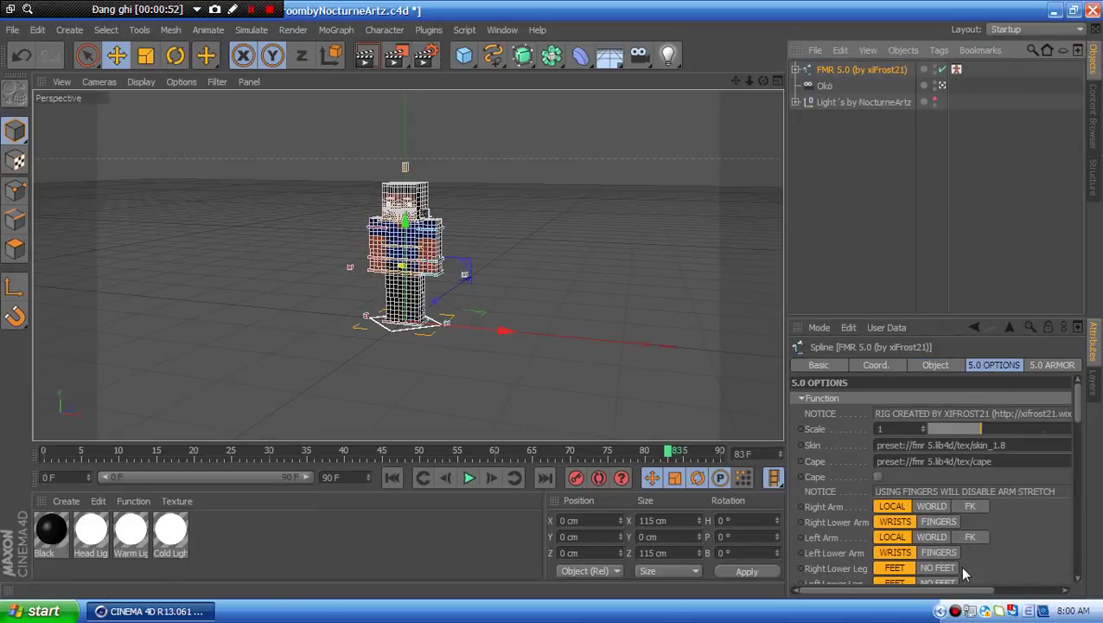
- Replace the rig's skin texture with unnamed.png from the Downloads folder
drag(957, 593, 1044, 493)
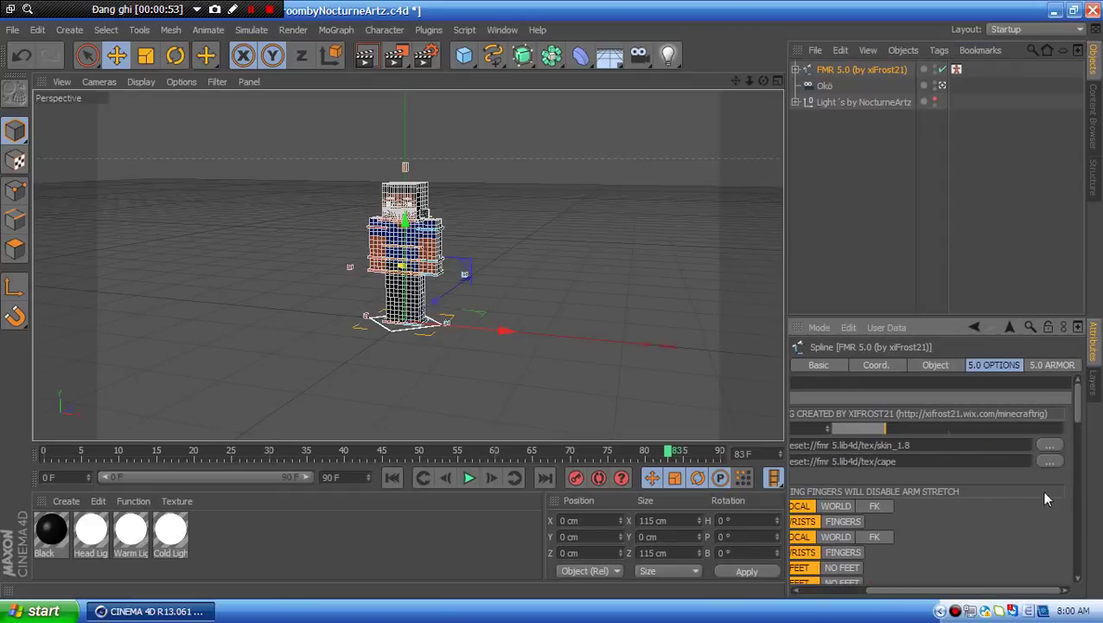
click(1049, 447)
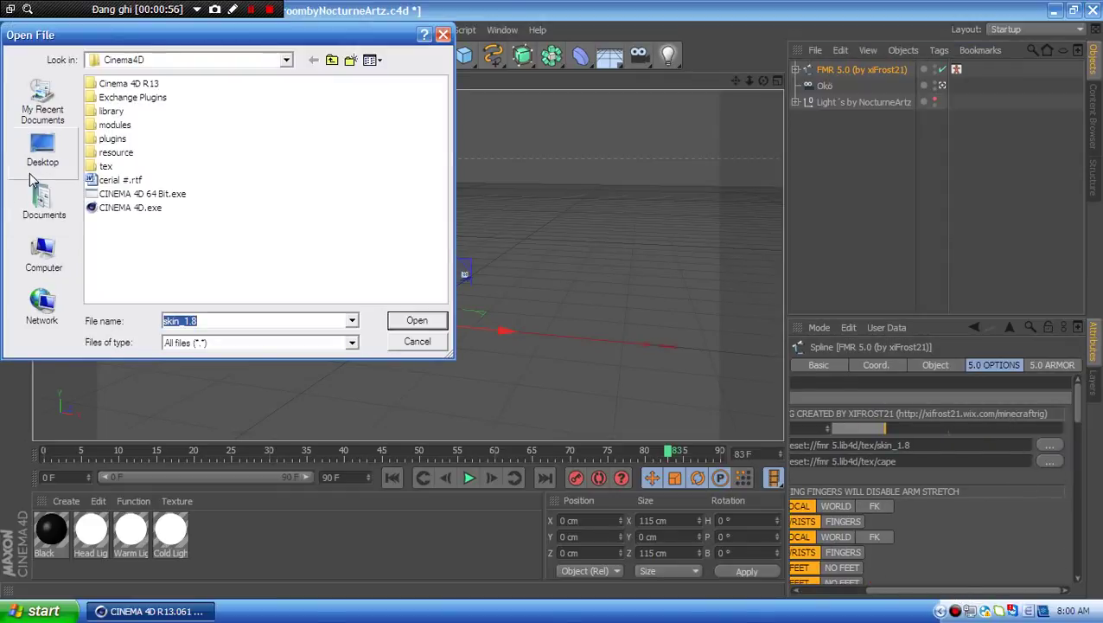
click(44, 203)
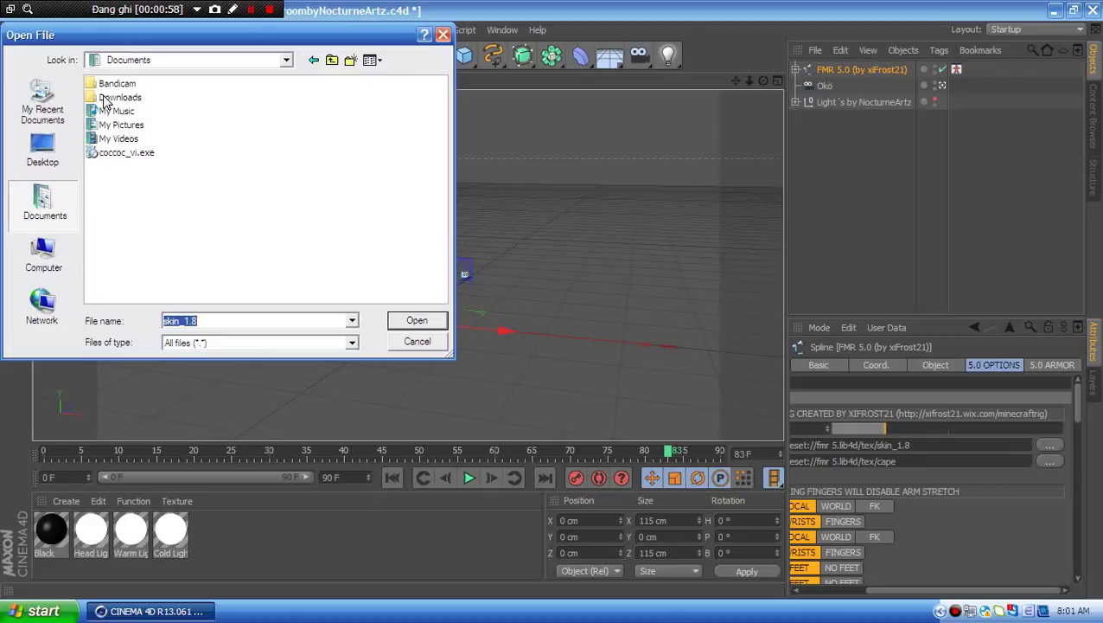
click(119, 97)
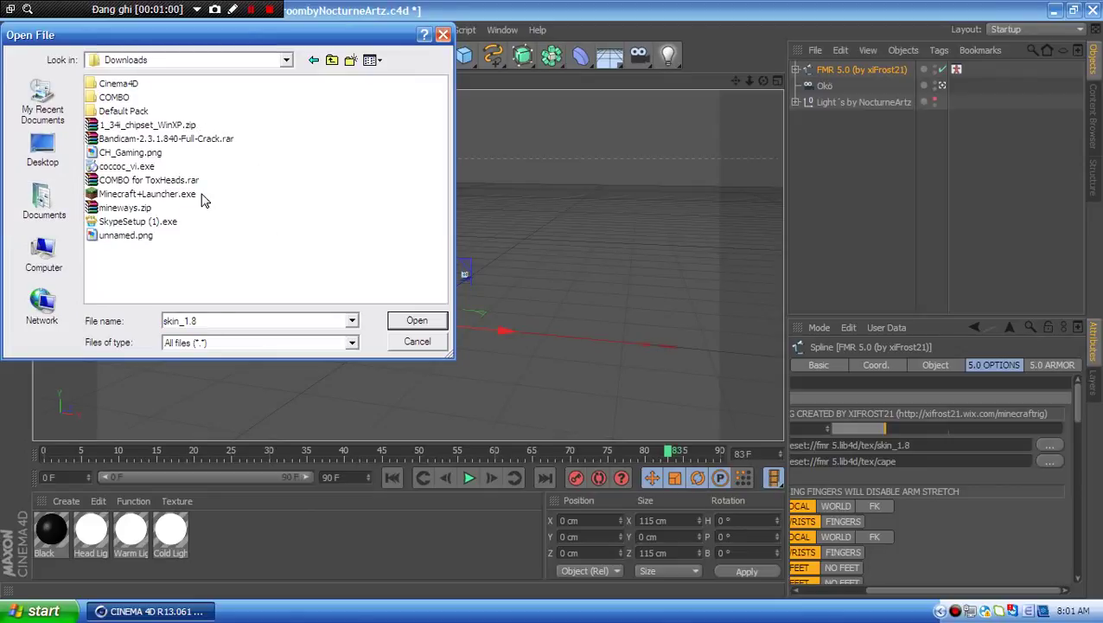
double_click(143, 235)
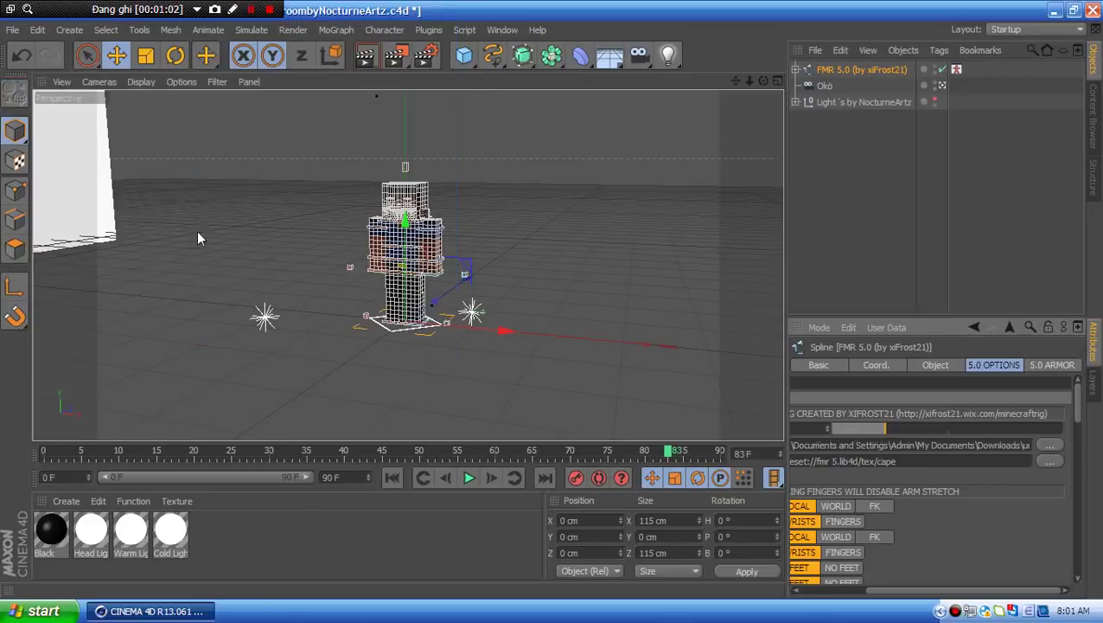
- Deselect the rig and return the timeline to frame 0
click(500, 226)
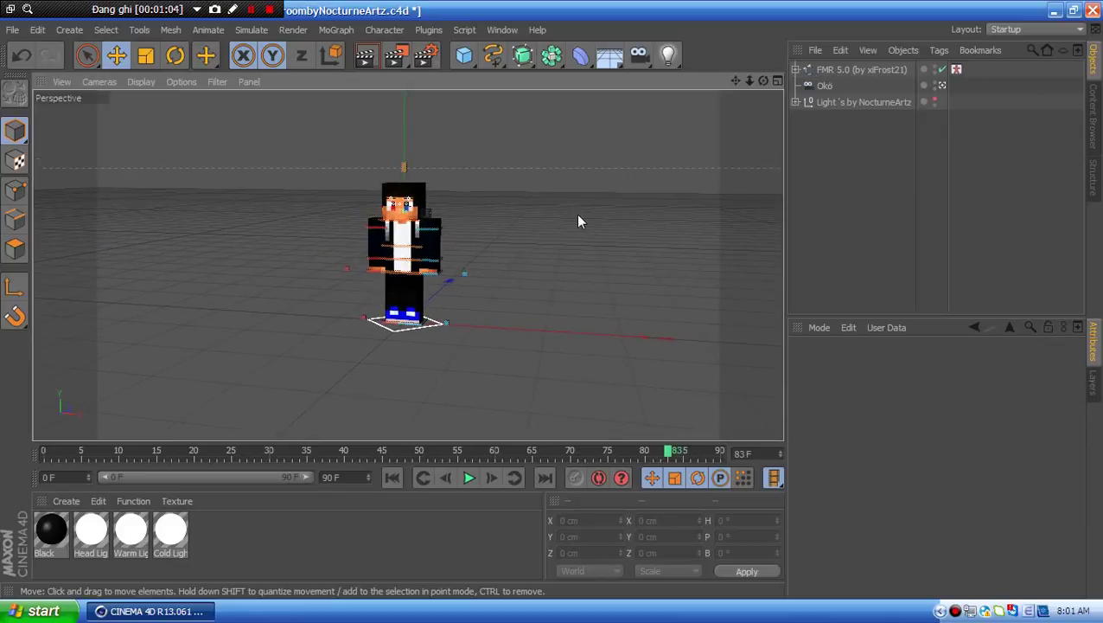
scroll(438, 207, up, 2)
click(251, 9)
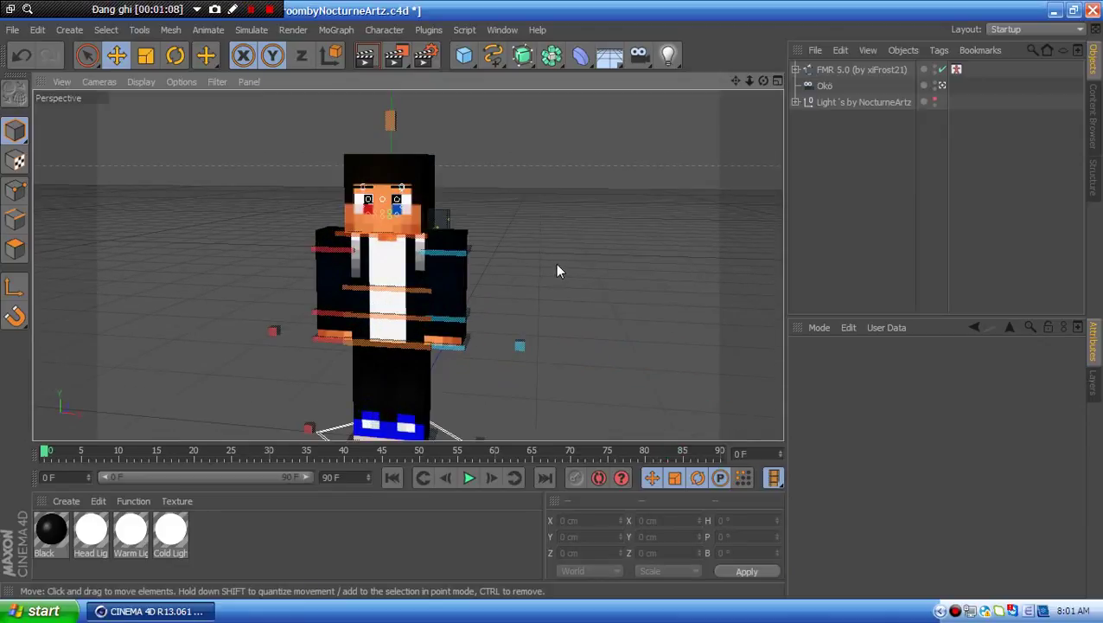
scroll(389, 215, up, 1)
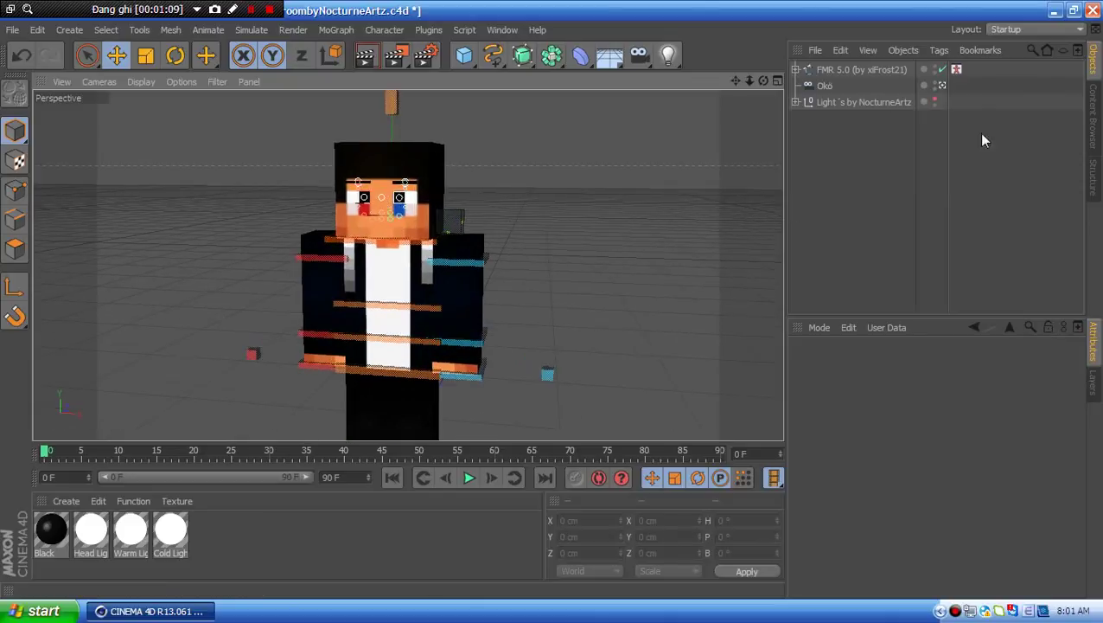
- Set the FMR 5.0 rig's eyes to DOUBLE with an eye height of -1, and its pupils to DOUBLED
click(795, 69)
click(821, 69)
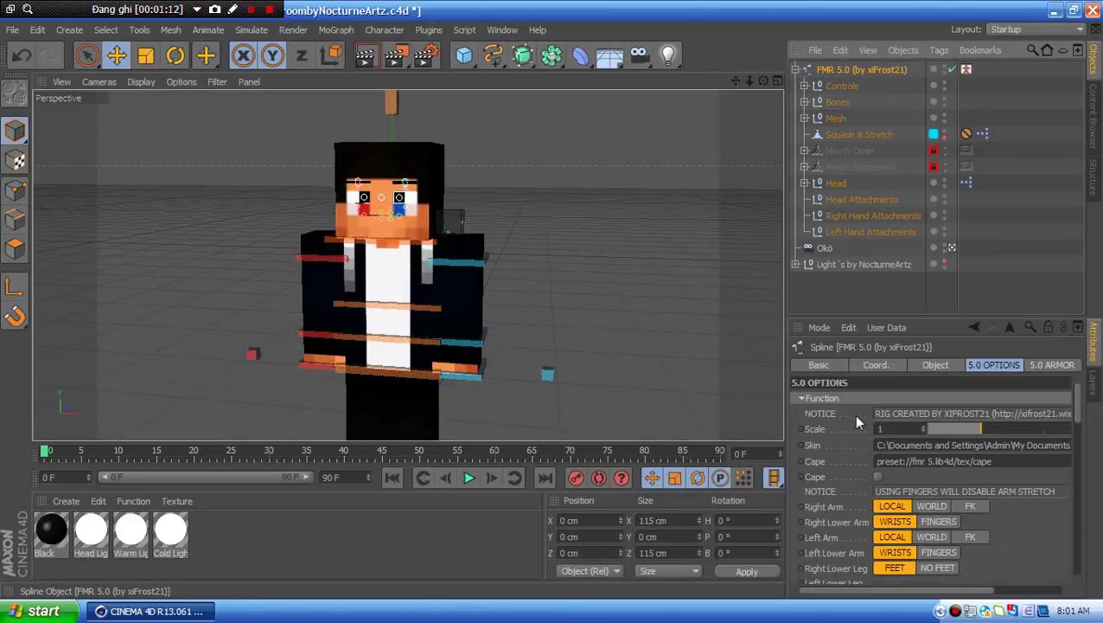
scroll(849, 423, down, 6)
scroll(845, 434, down, 3)
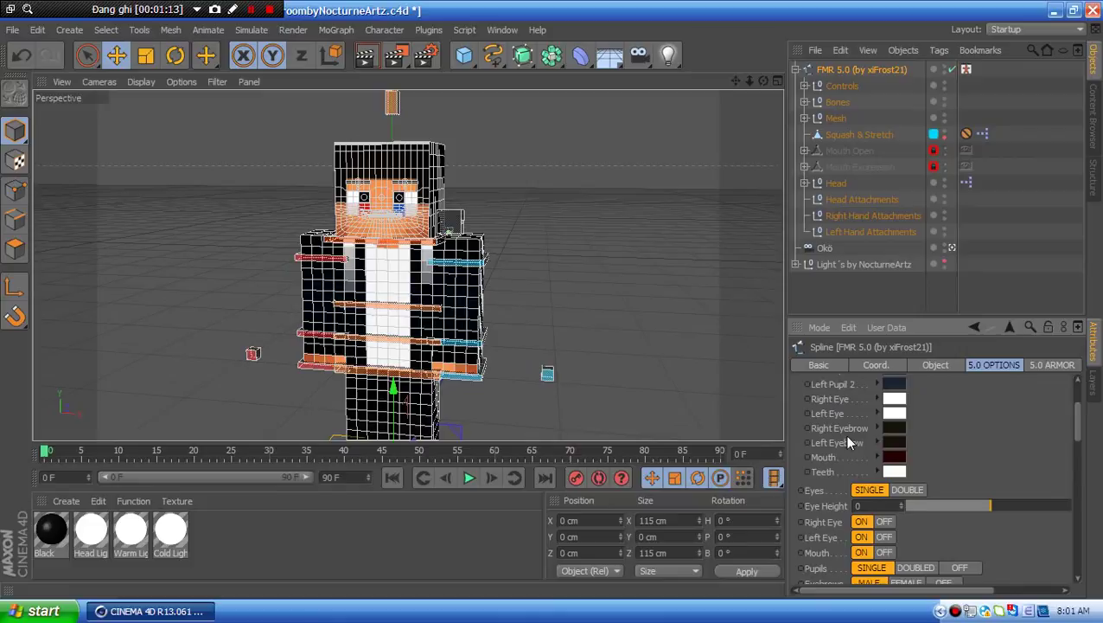
click(904, 491)
click(903, 503)
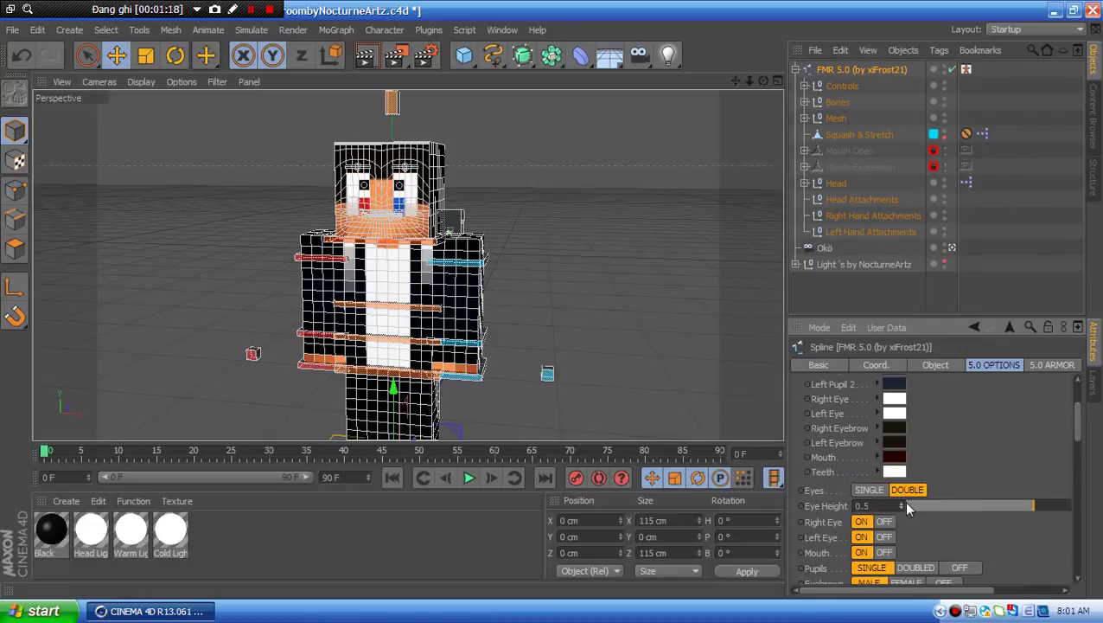
click(903, 502)
scroll(895, 558, down, 3)
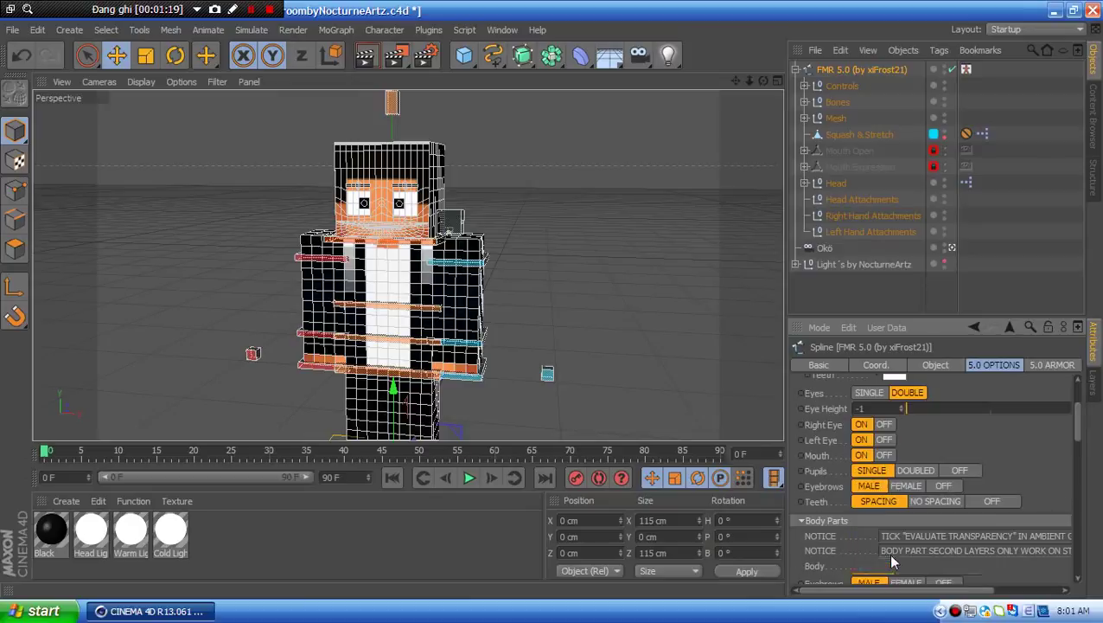
click(908, 471)
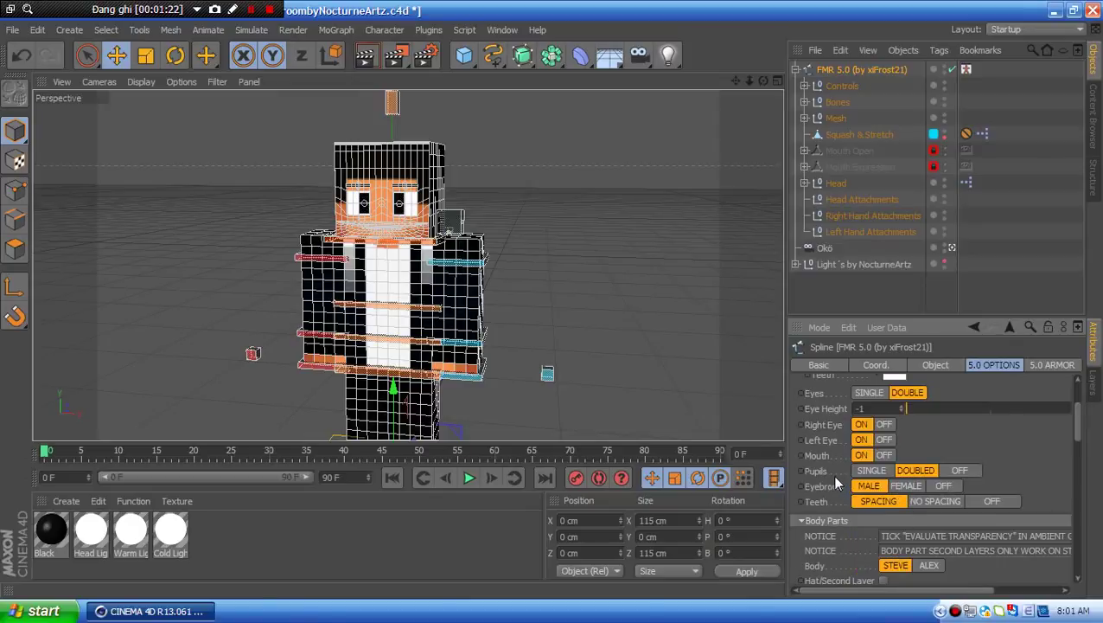
- Change the rig's Right Pupil color to red with RGB 176, 9, 18
scroll(832, 482, up, 3)
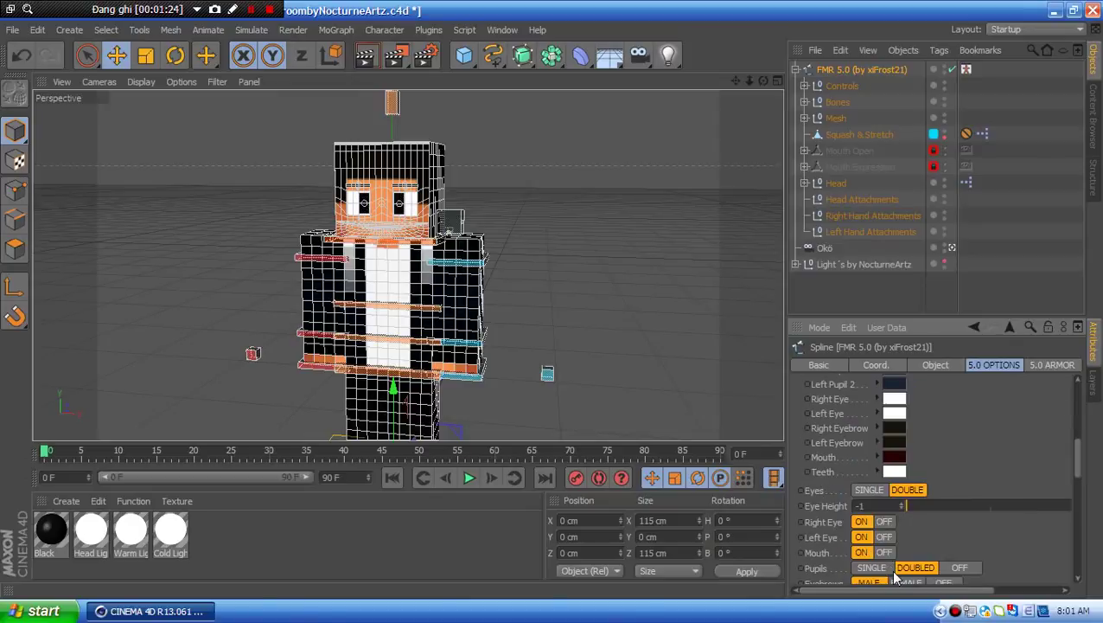
scroll(833, 546, up, 3)
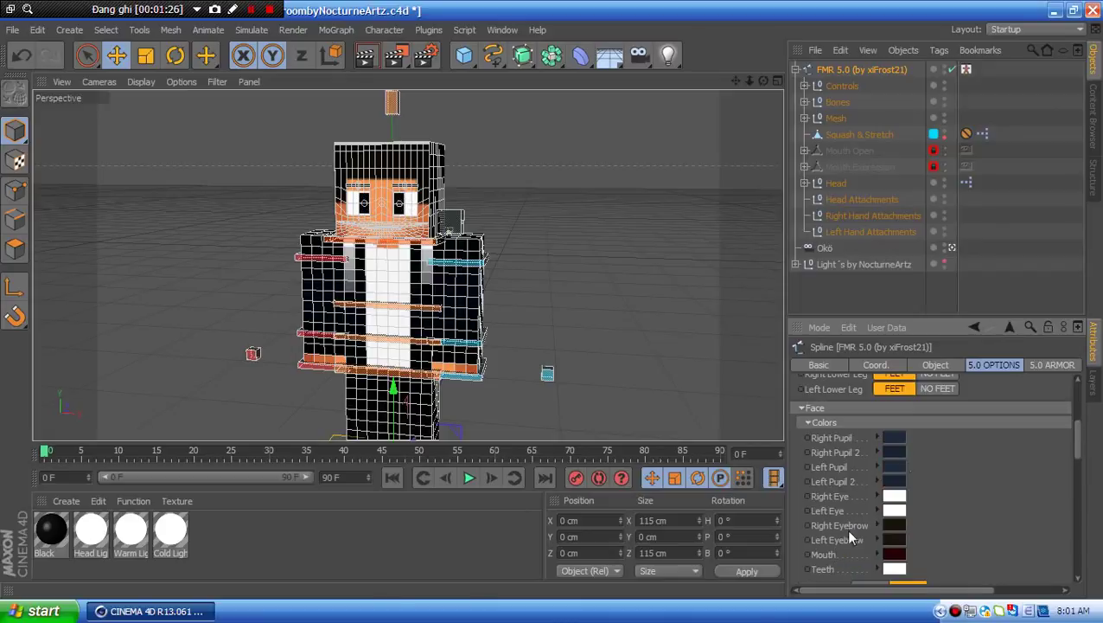
click(895, 441)
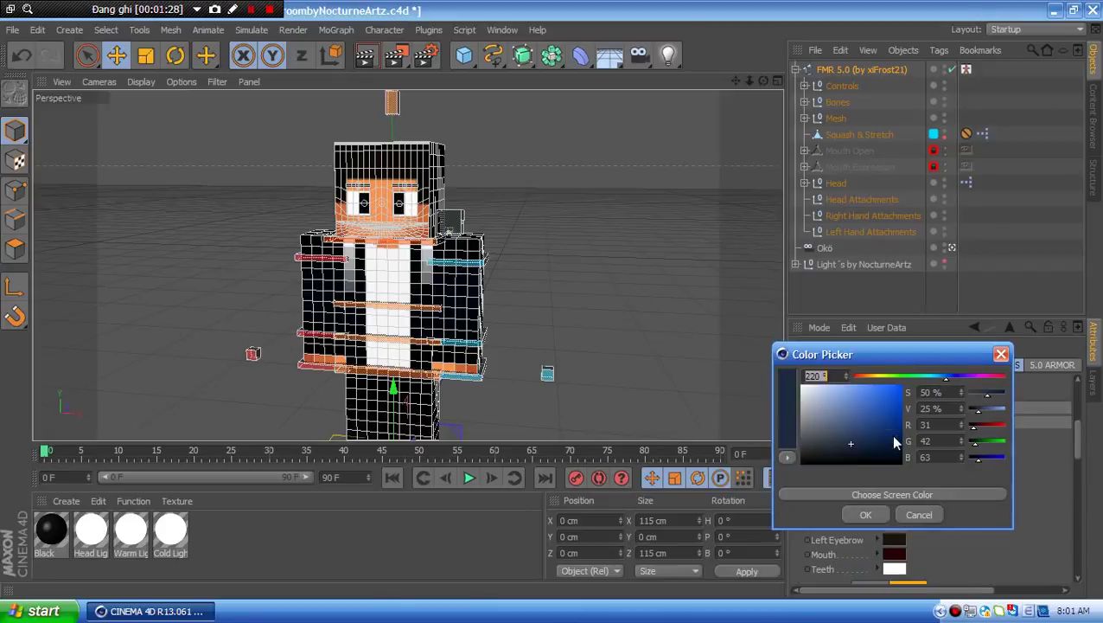
click(997, 377)
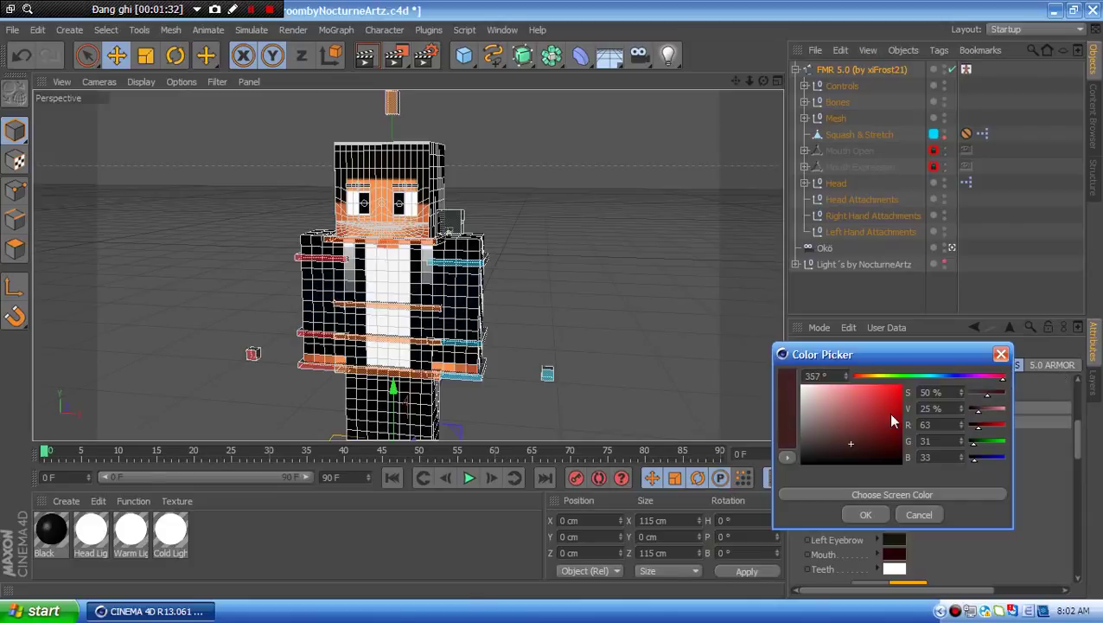
drag(892, 419, 897, 411)
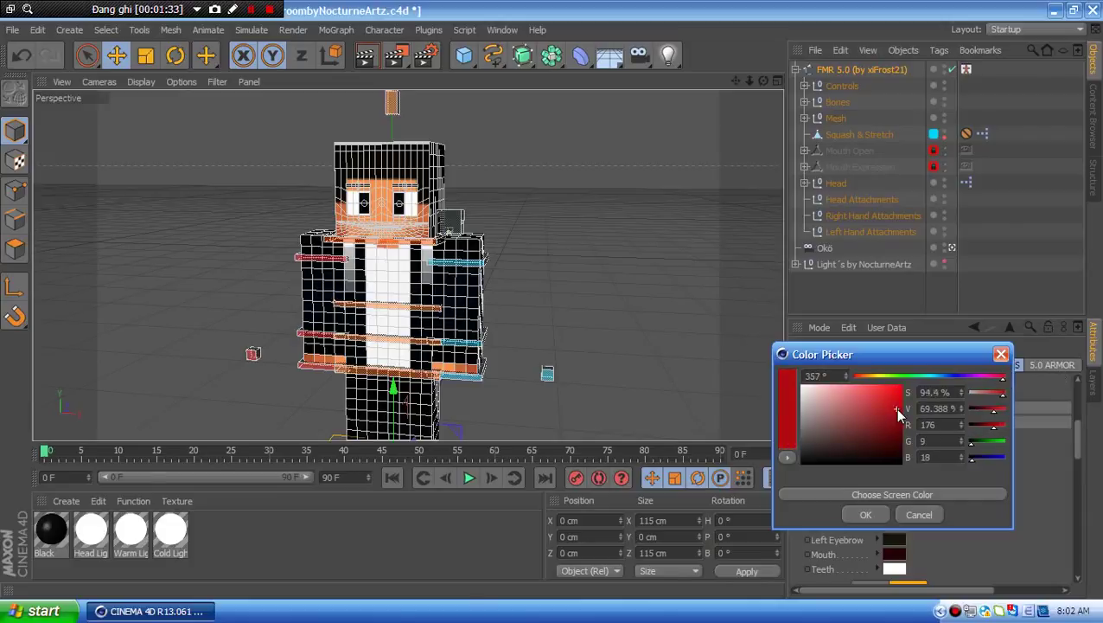
click(868, 513)
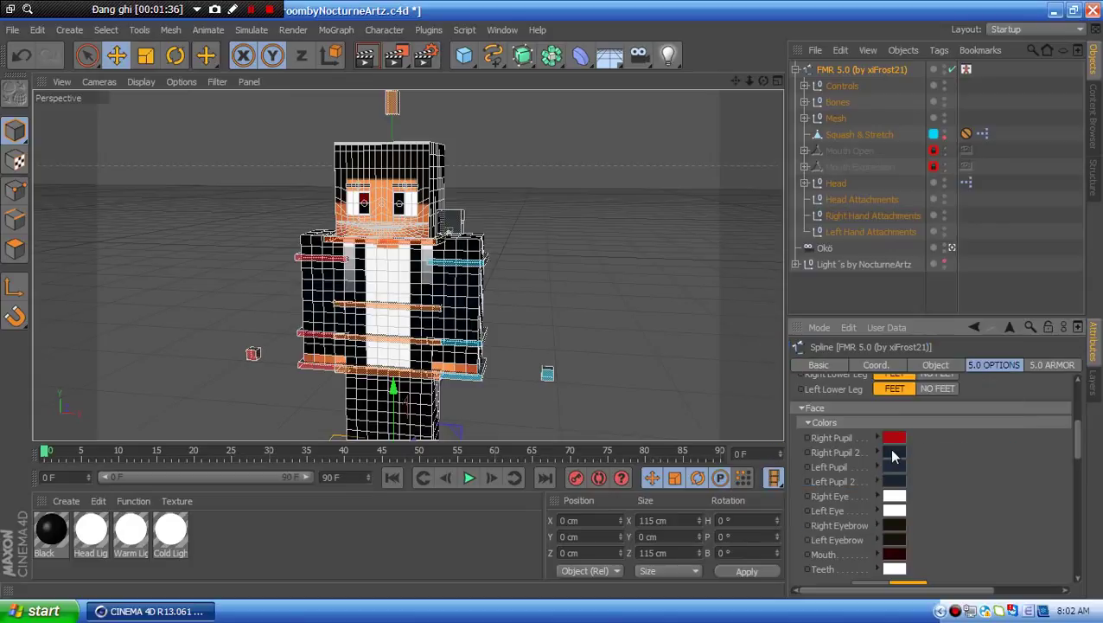
- Change the rig's Right Pupil 2 color to dark red with RGB 117, 6, 6, and deselect the rig
click(894, 452)
drag(987, 392, 1020, 390)
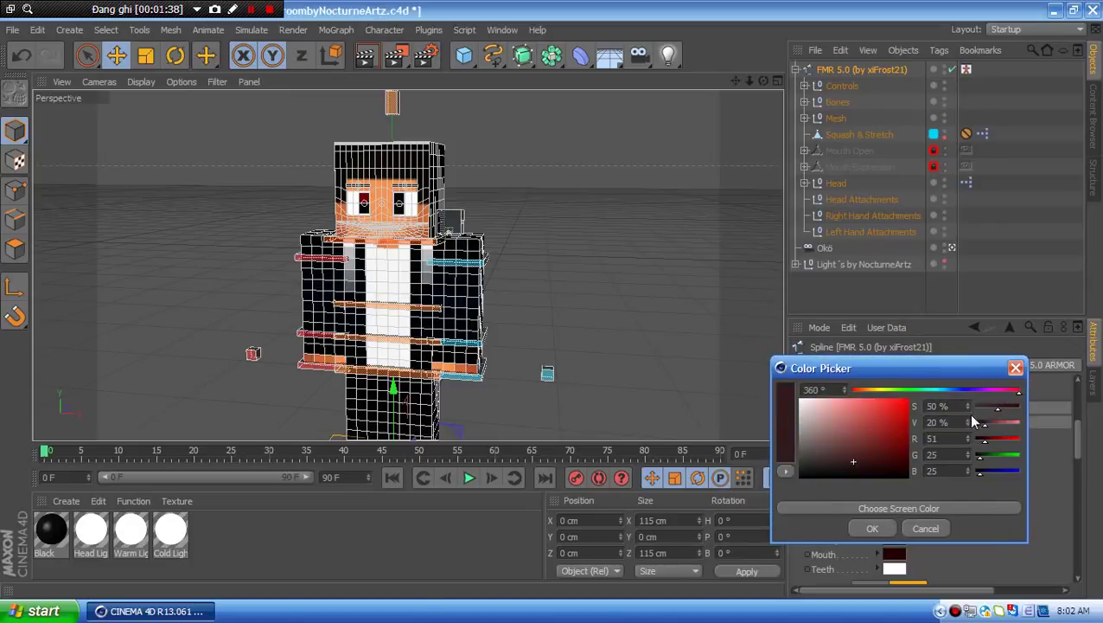
click(908, 434)
click(903, 441)
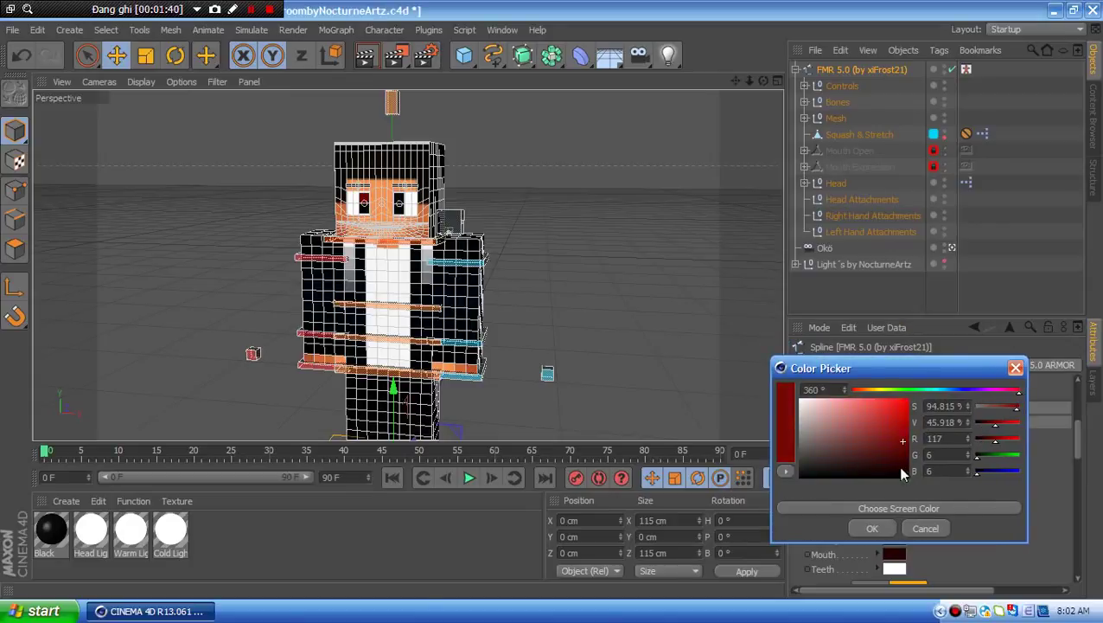
click(883, 526)
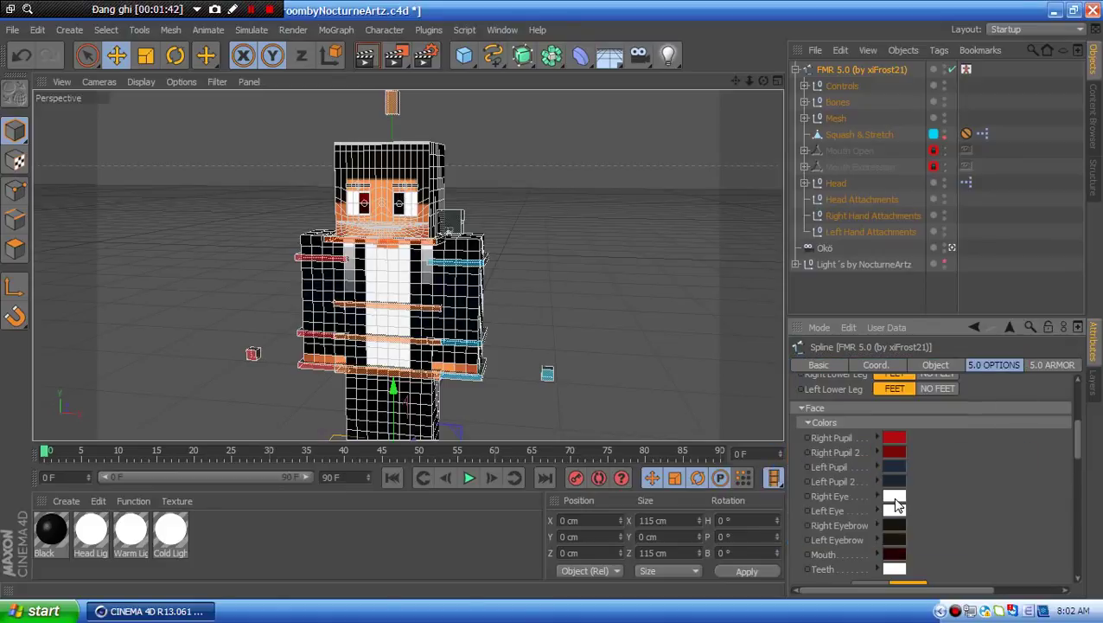
click(499, 211)
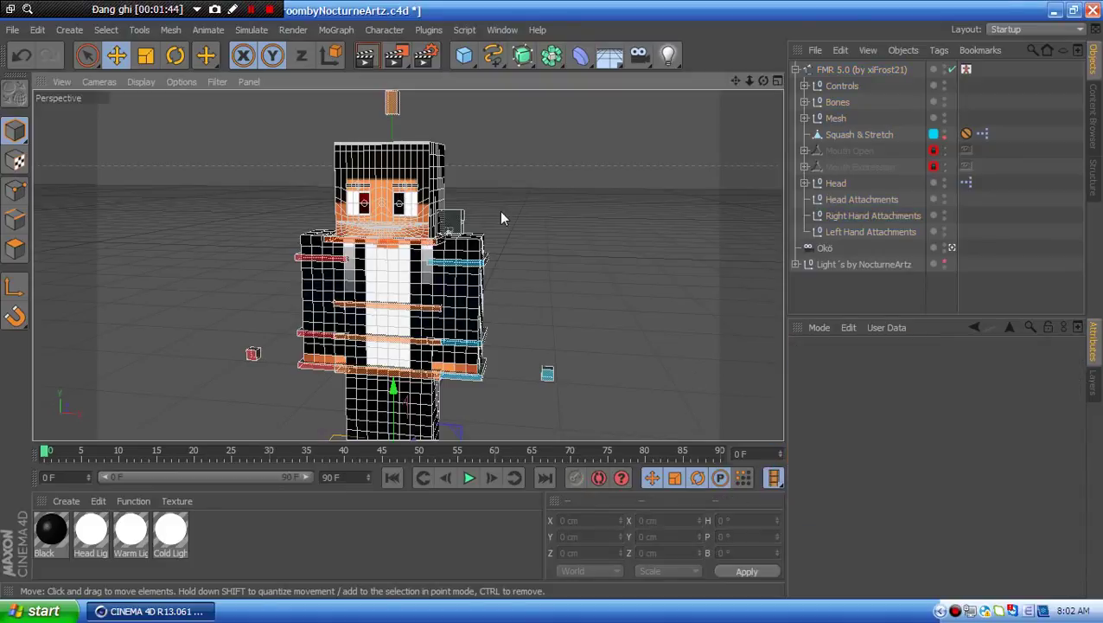
- Reselect the FMR 5.0 rig and fine-tune its Right Pupil 2 color to a slightly brighter dark red
click(853, 70)
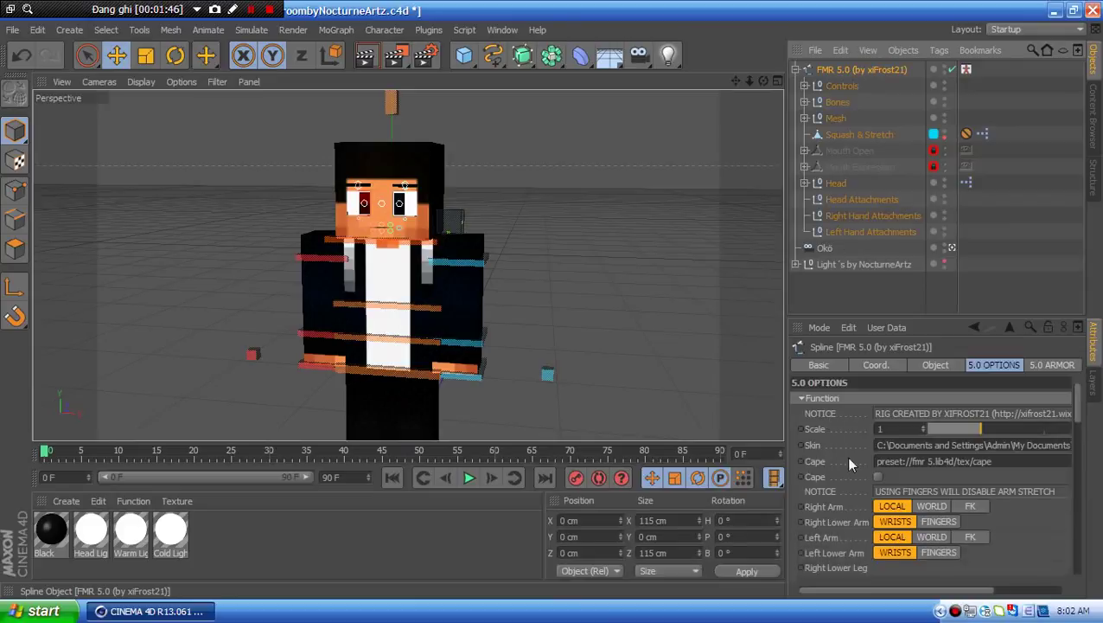
scroll(861, 476, down, 5)
scroll(868, 471, up, 2)
click(891, 450)
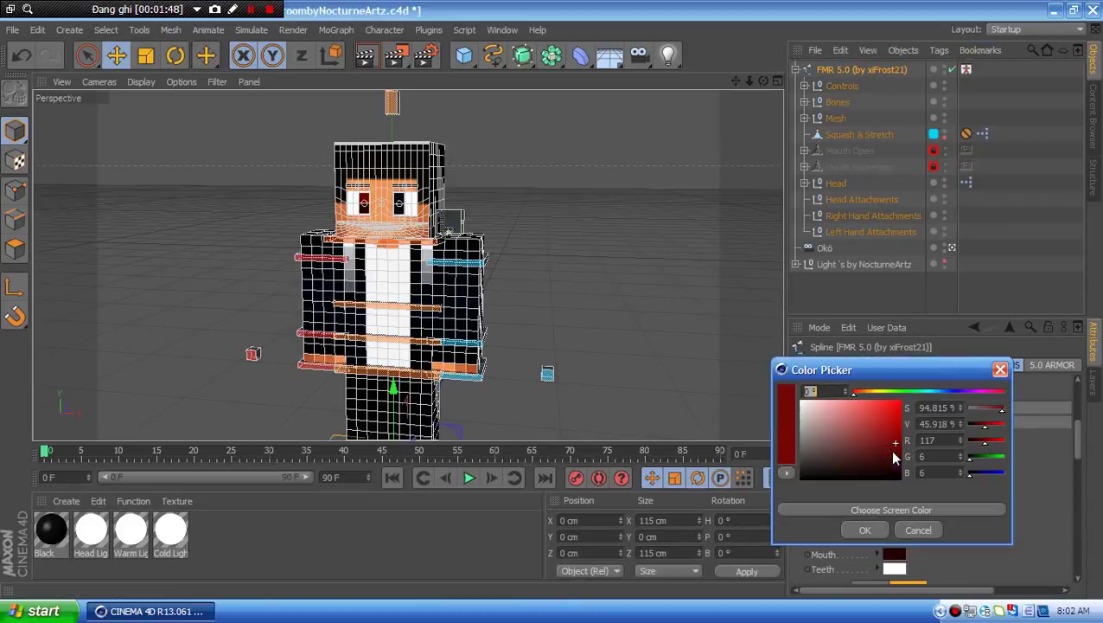
drag(891, 422, 900, 438)
click(867, 529)
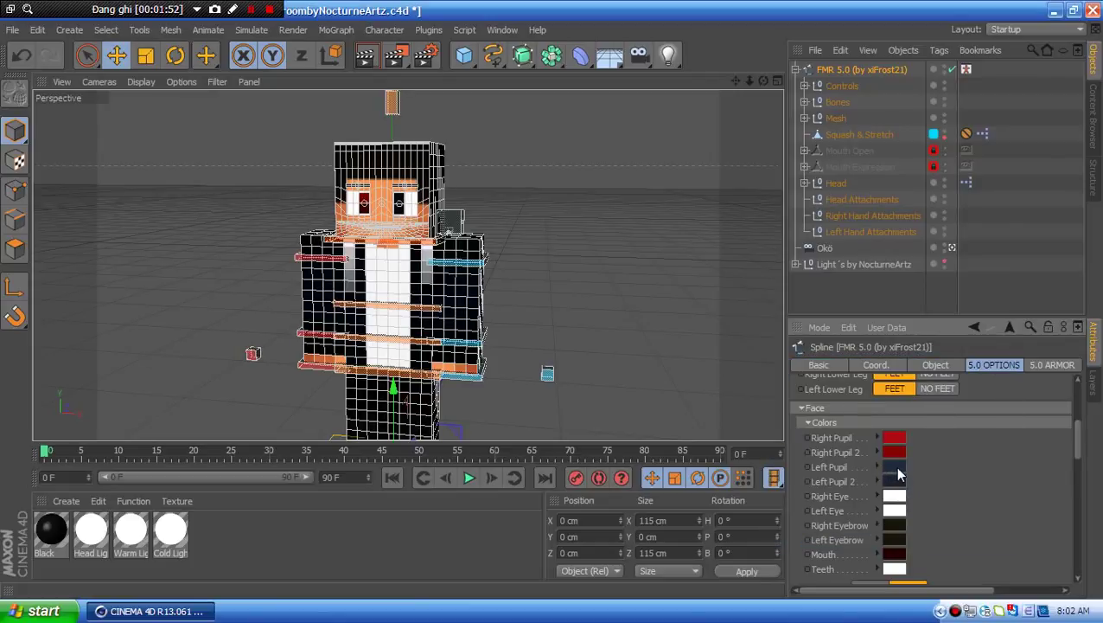
- Change the rig's Left Pupil color to blue with RGB 10, 71, 192
click(896, 467)
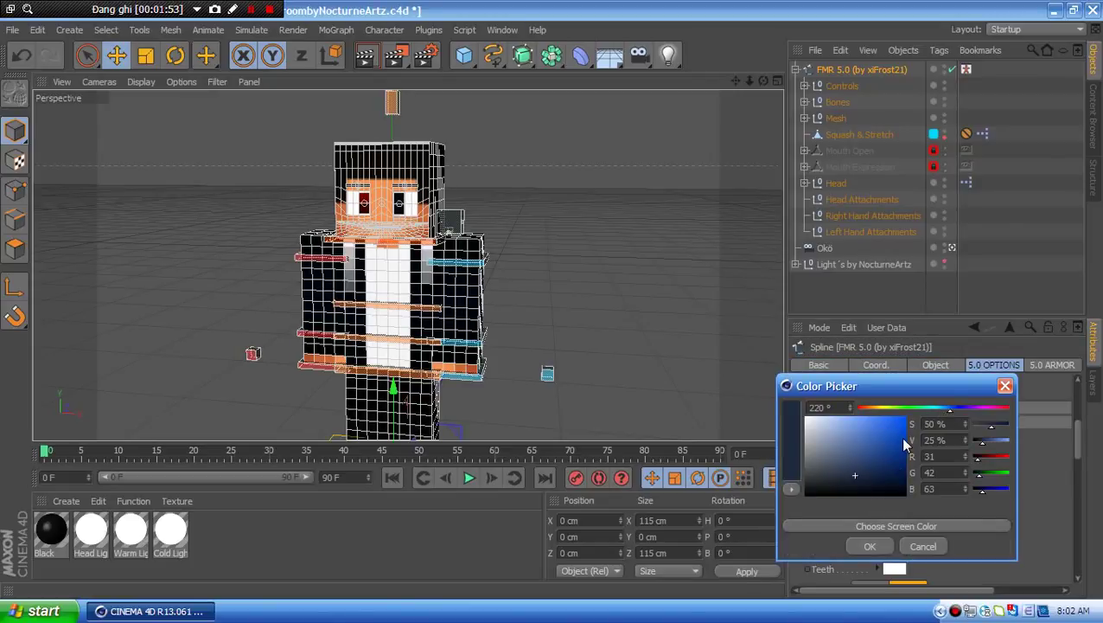
drag(900, 436, 900, 450)
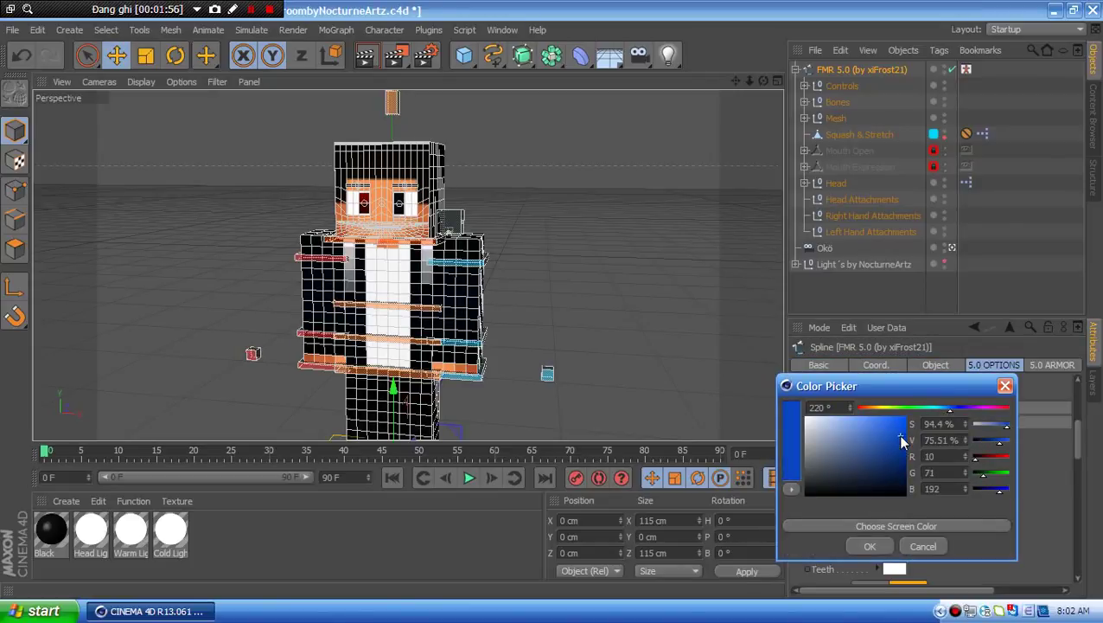
click(875, 543)
- Change the rig's Left Pupil 2 color to dark blue with RGB 8, 52, 140, and deselect the rig
click(892, 482)
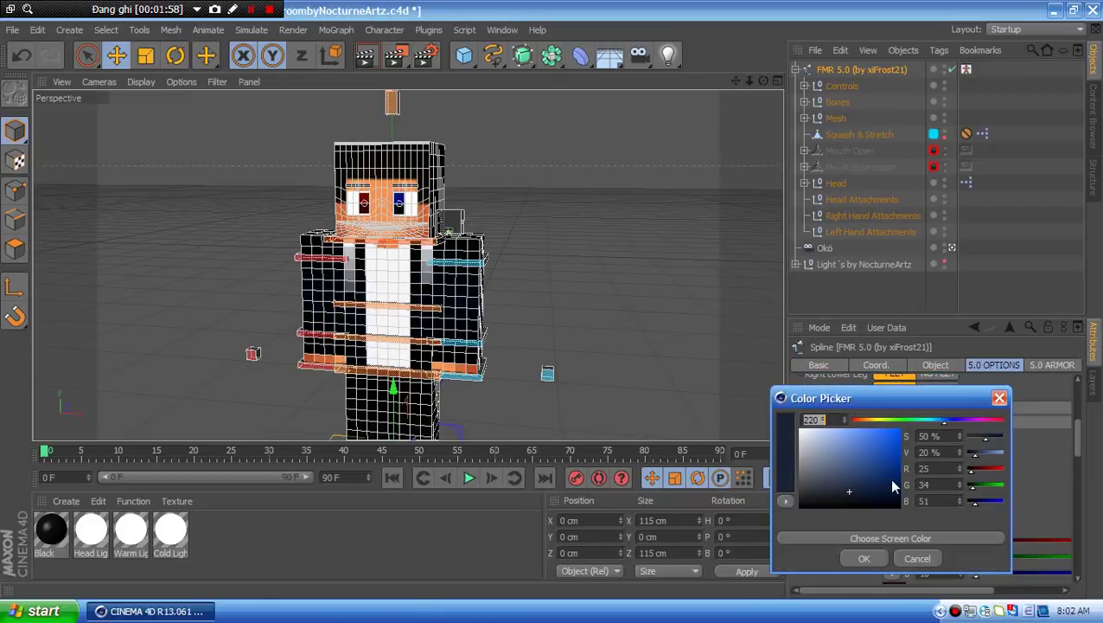
click(894, 465)
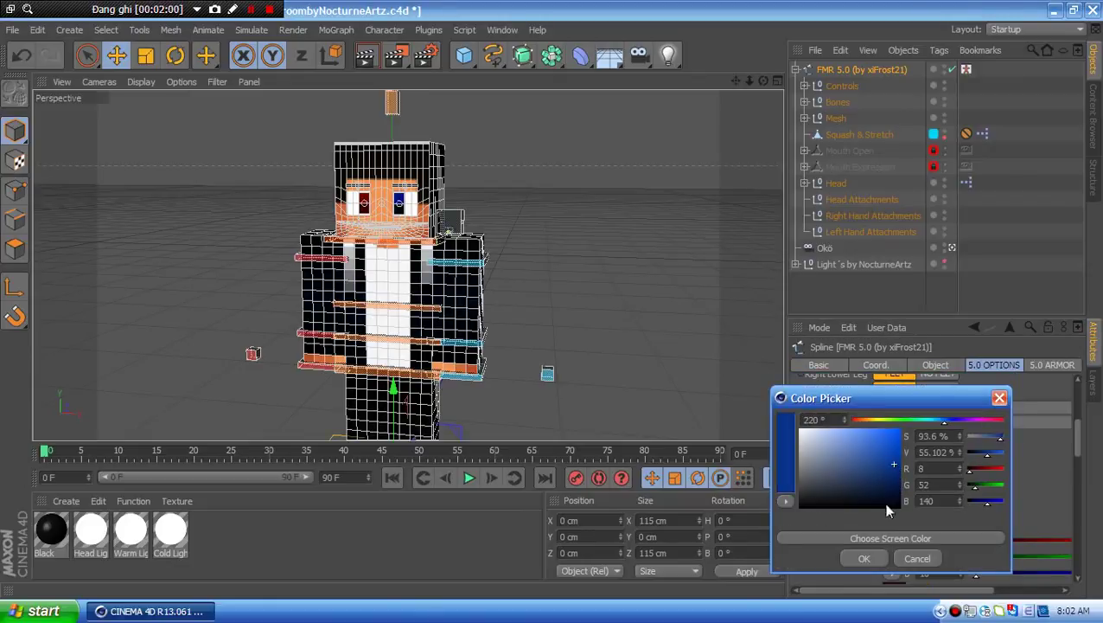
click(866, 557)
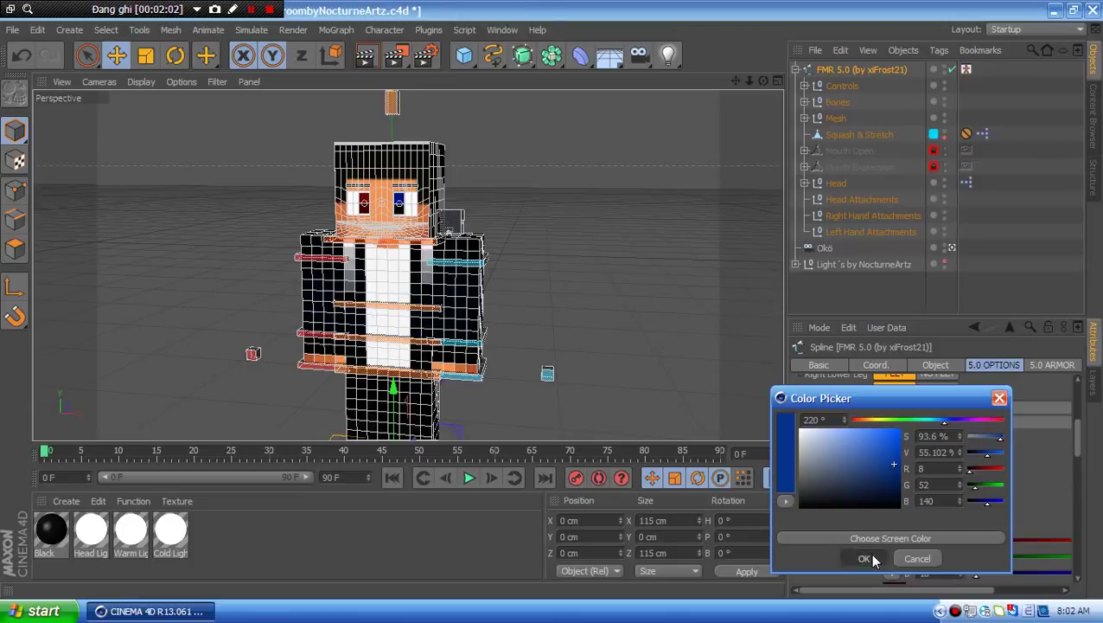
scroll(824, 383, up, 5)
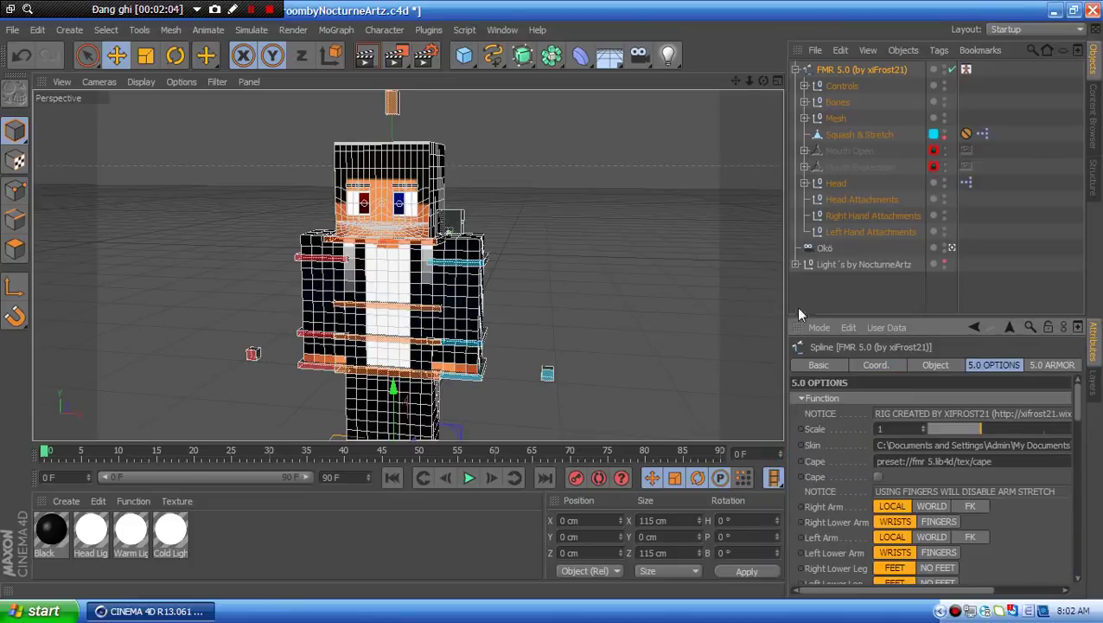
click(656, 317)
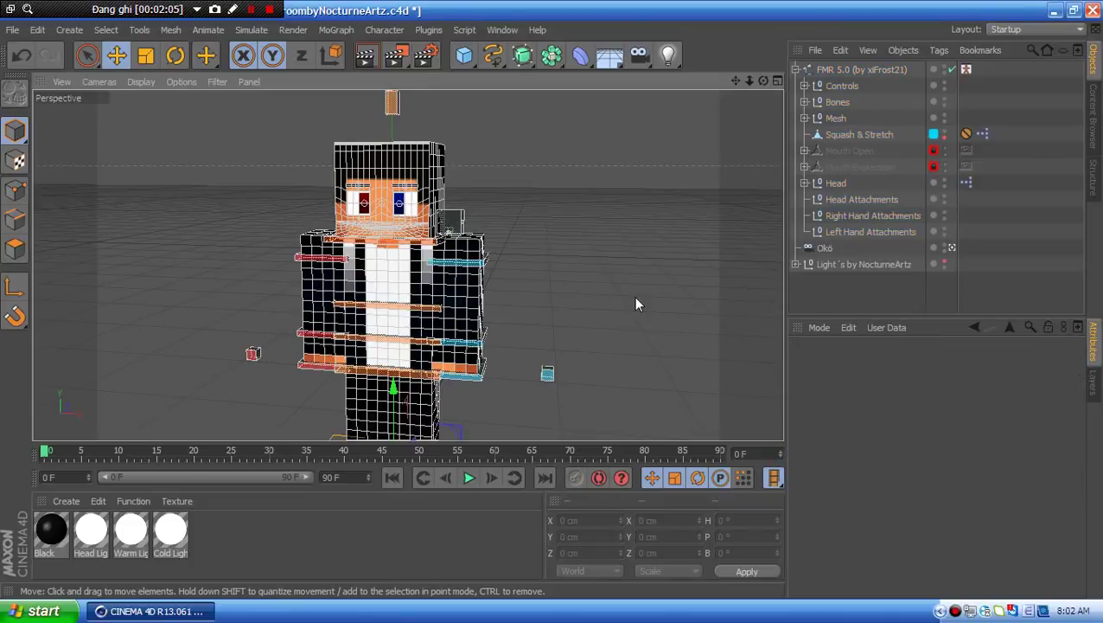
- Set the FMR 5.0 rig's Eyebrows option to OFF and deselect the rig
click(874, 68)
scroll(848, 432, down, 5)
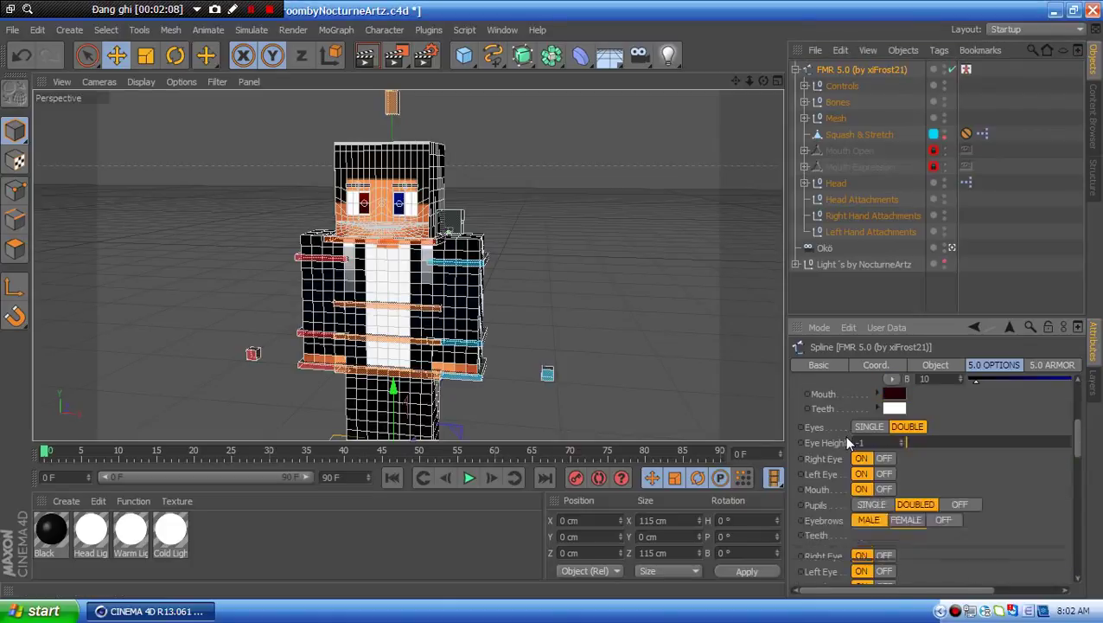
scroll(847, 442, up, 3)
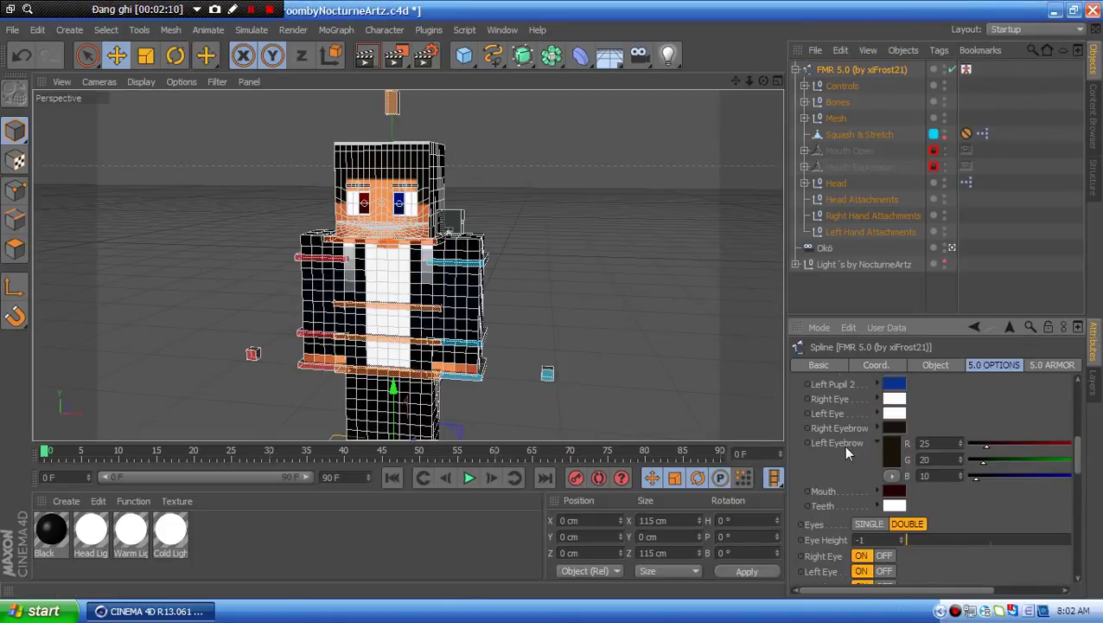
scroll(865, 445, down, 4)
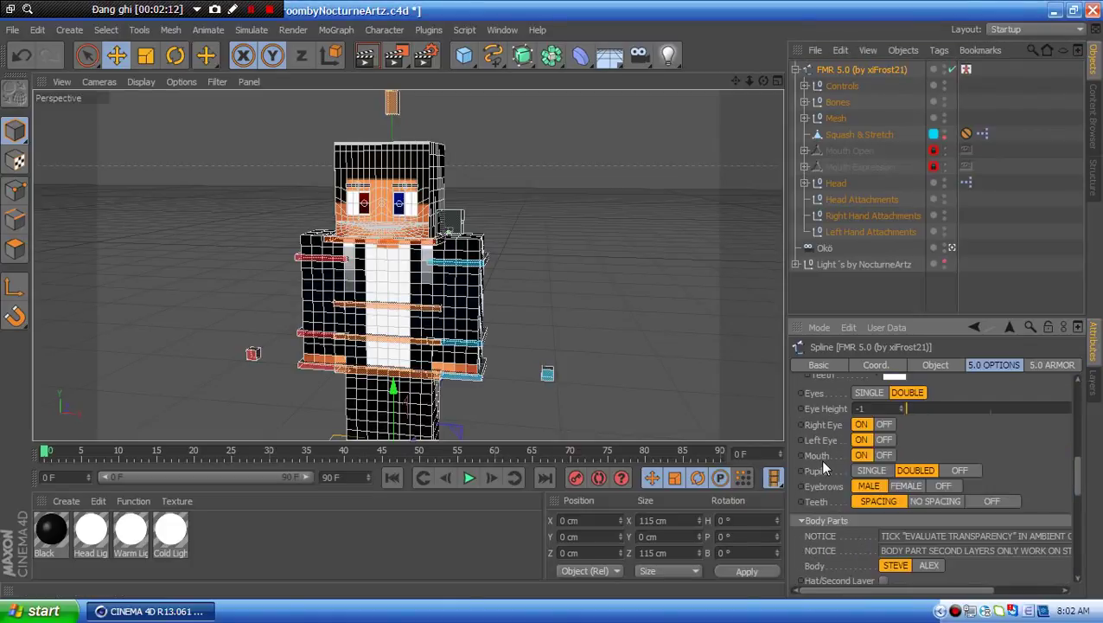
click(943, 485)
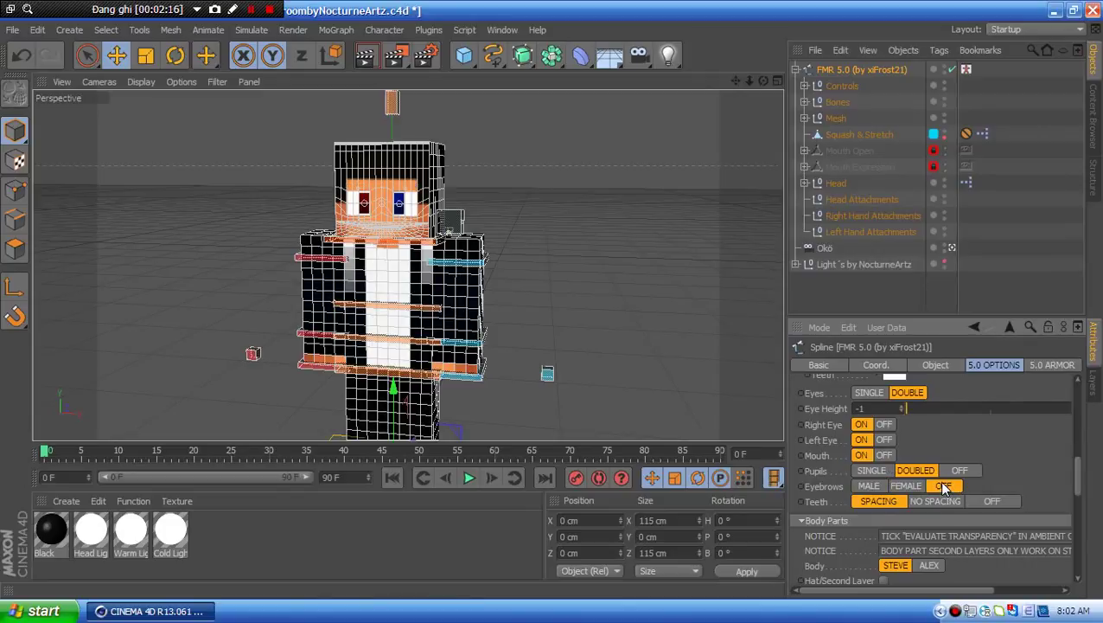
scroll(846, 484, down, 7)
scroll(846, 484, up, 15)
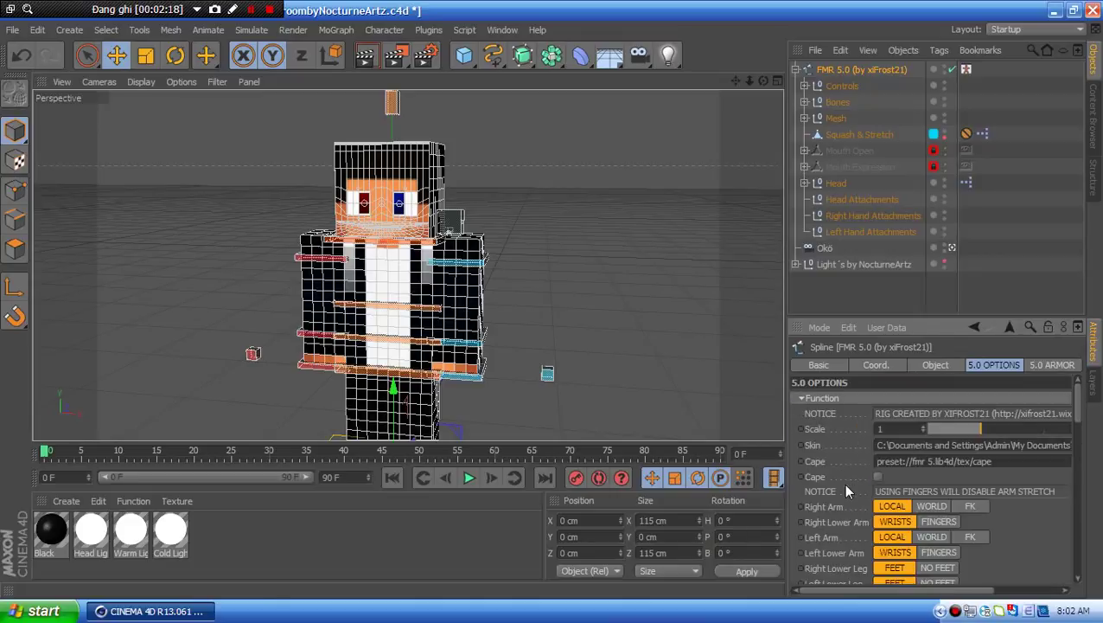
click(774, 202)
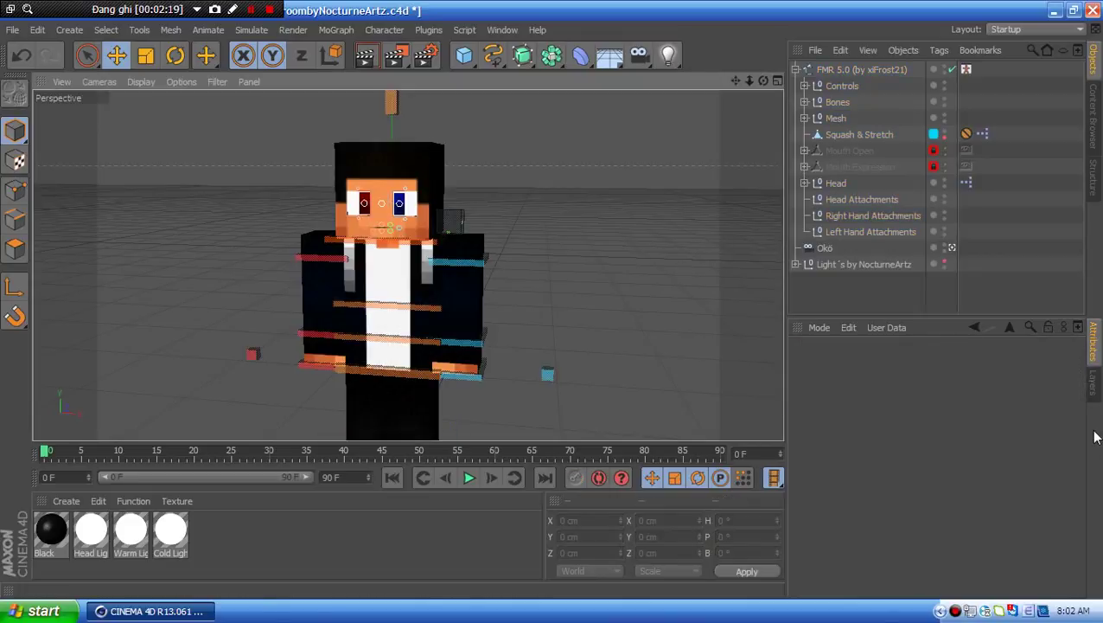
- Unlock the 5.0_Body layer and make EXTRUDE_meshHead in the rig's Head group visible in the viewport
click(1092, 382)
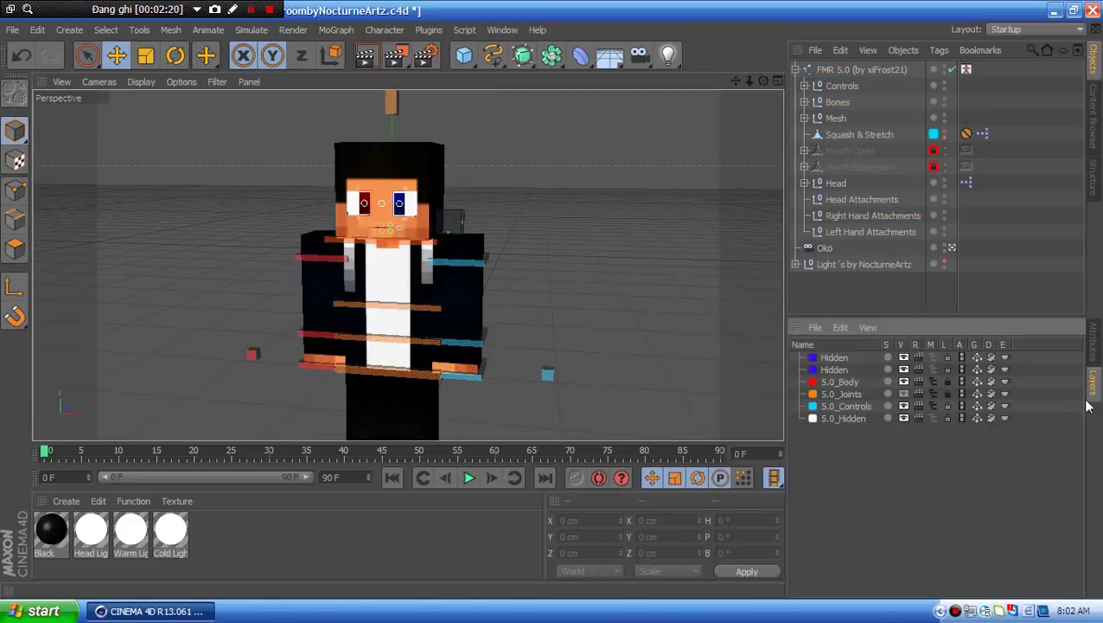
click(948, 382)
click(1093, 342)
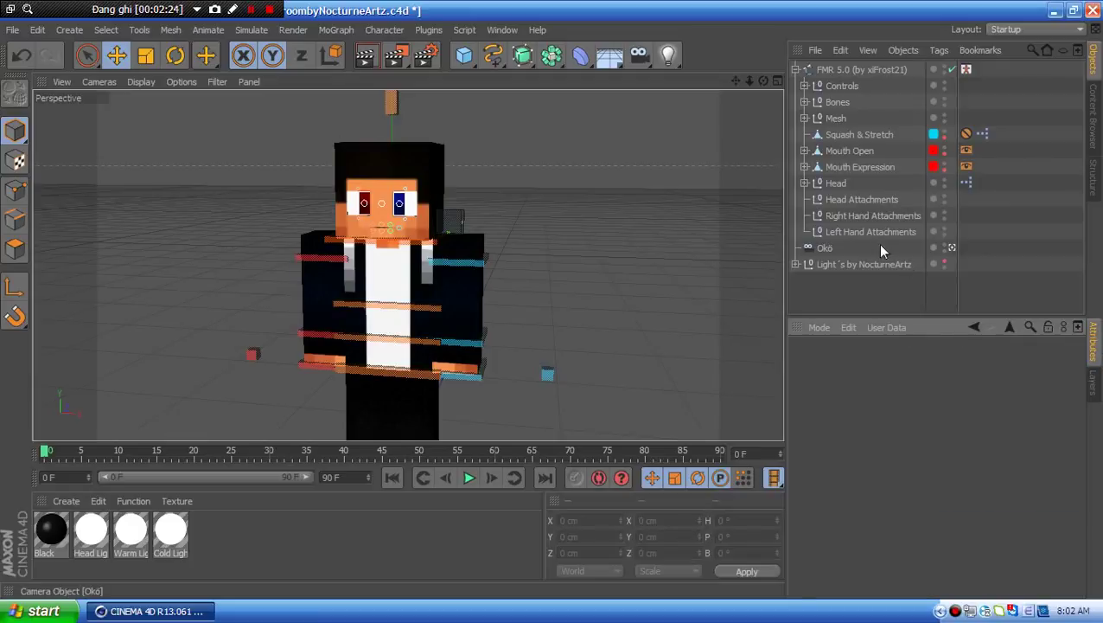
click(805, 183)
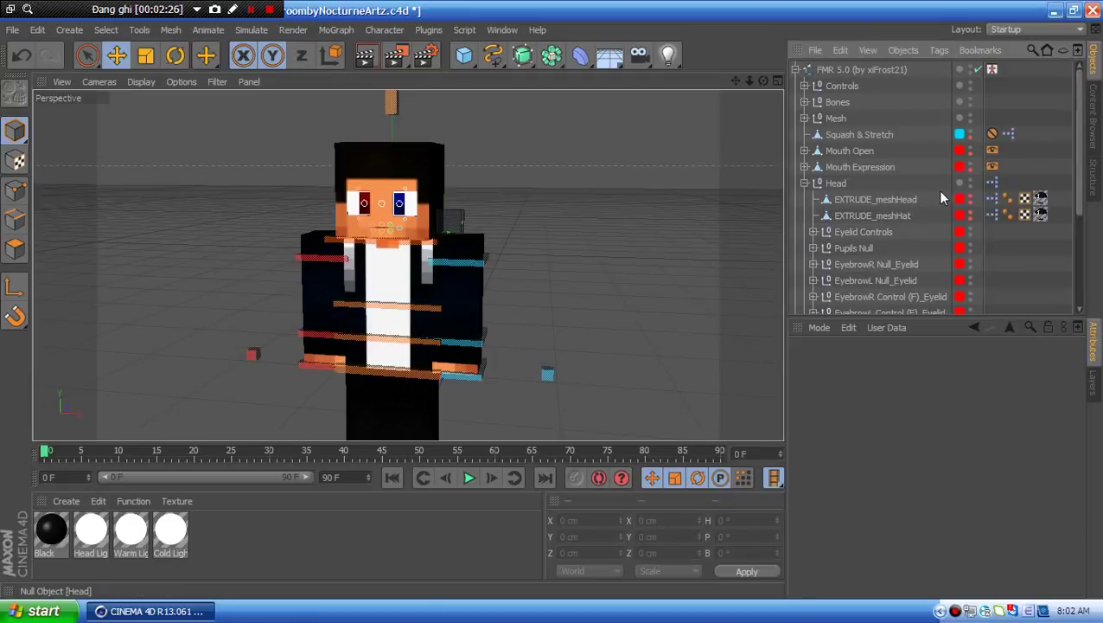
click(970, 196)
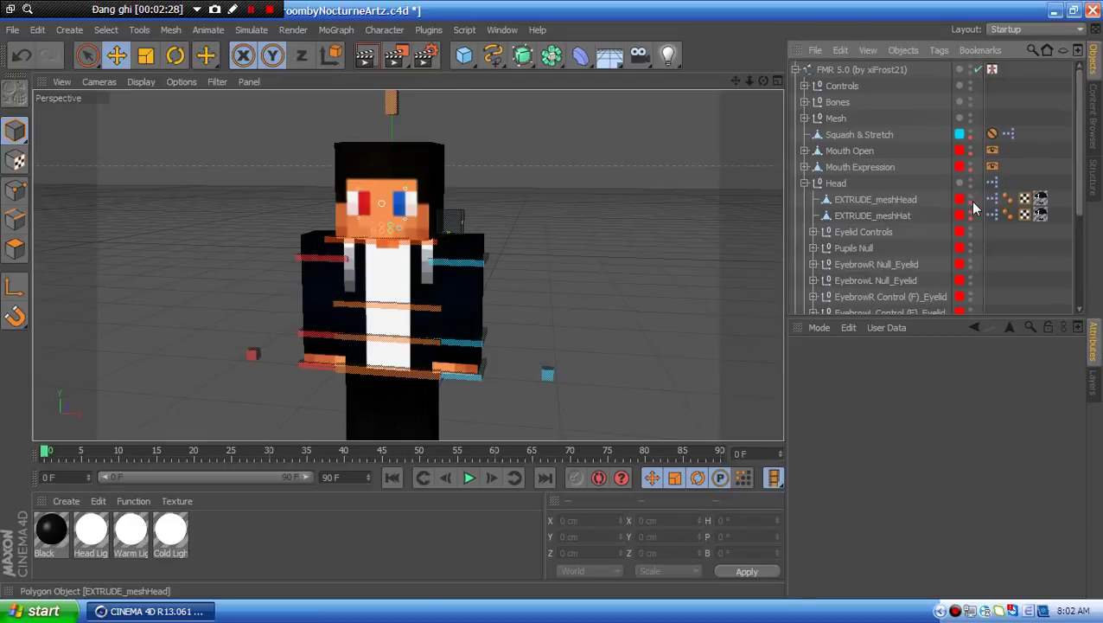
- Select the EXTRUDE_meshHead object on the character's head rather than the overlapping meshHead_Face
click(440, 170)
click(419, 168)
click(429, 166)
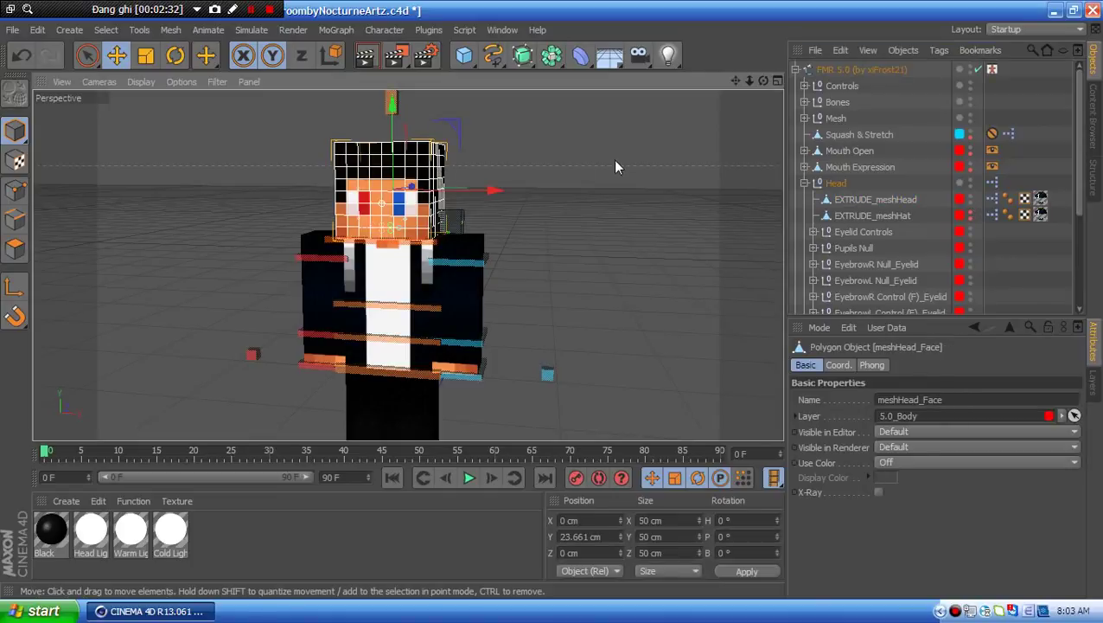
click(451, 164)
click(430, 169)
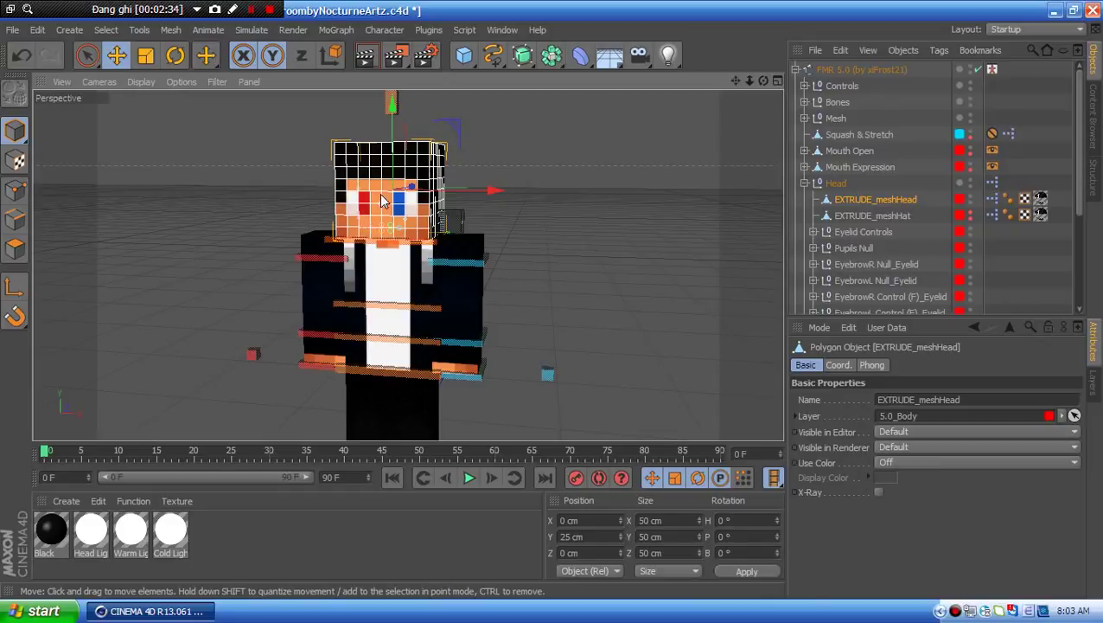
click(447, 166)
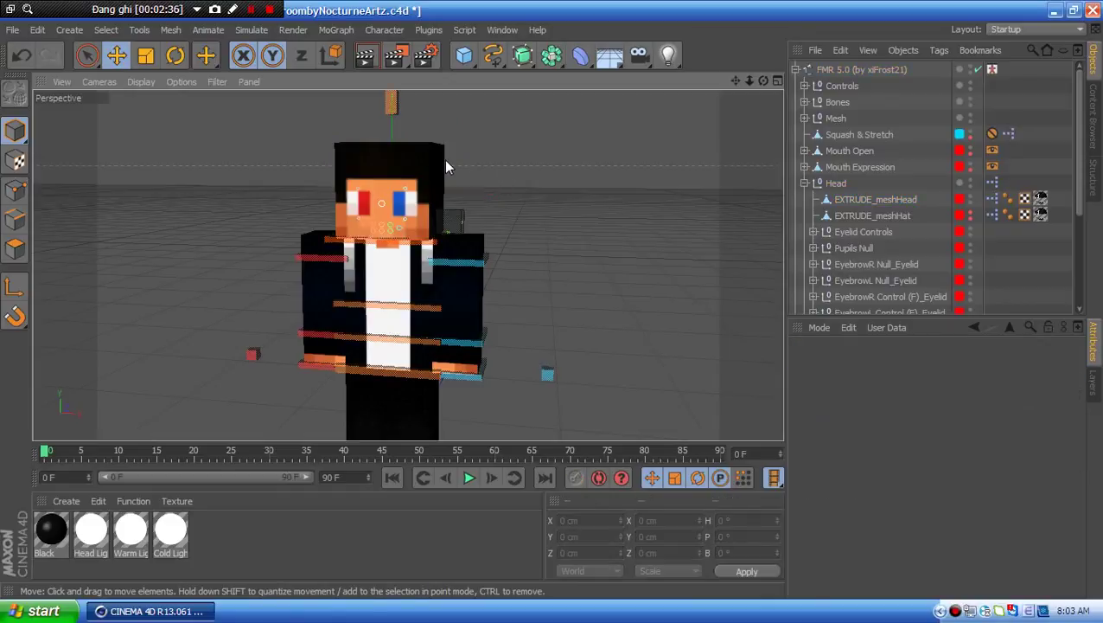
click(430, 170)
alt+drag(620, 141, 413, 173)
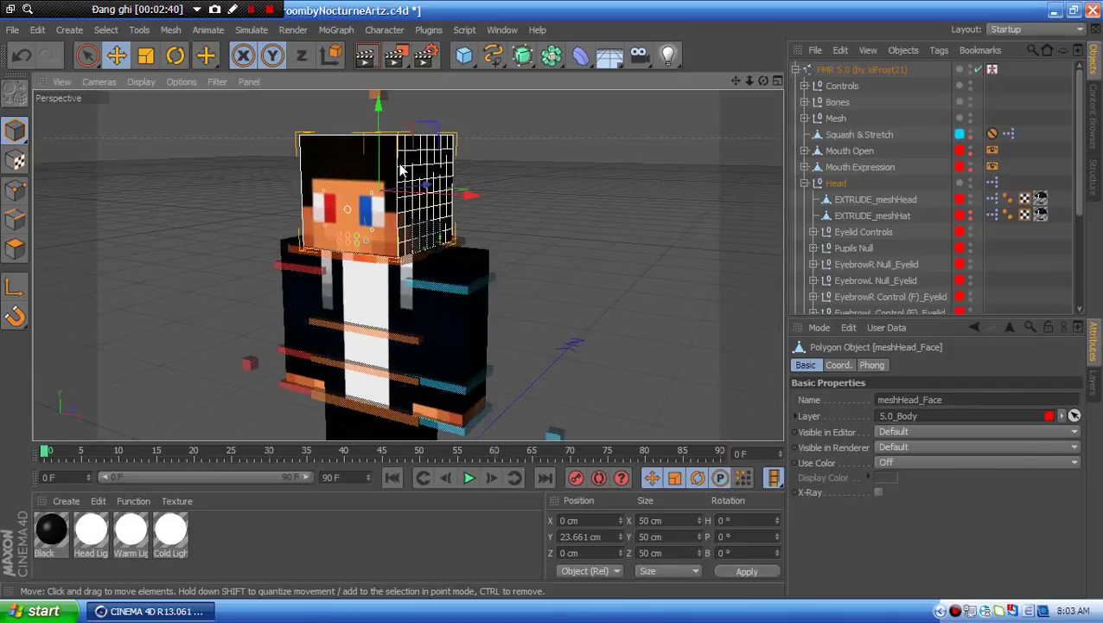
click(400, 171)
click(400, 169)
click(399, 170)
click(400, 169)
alt+drag(524, 179, 402, 259)
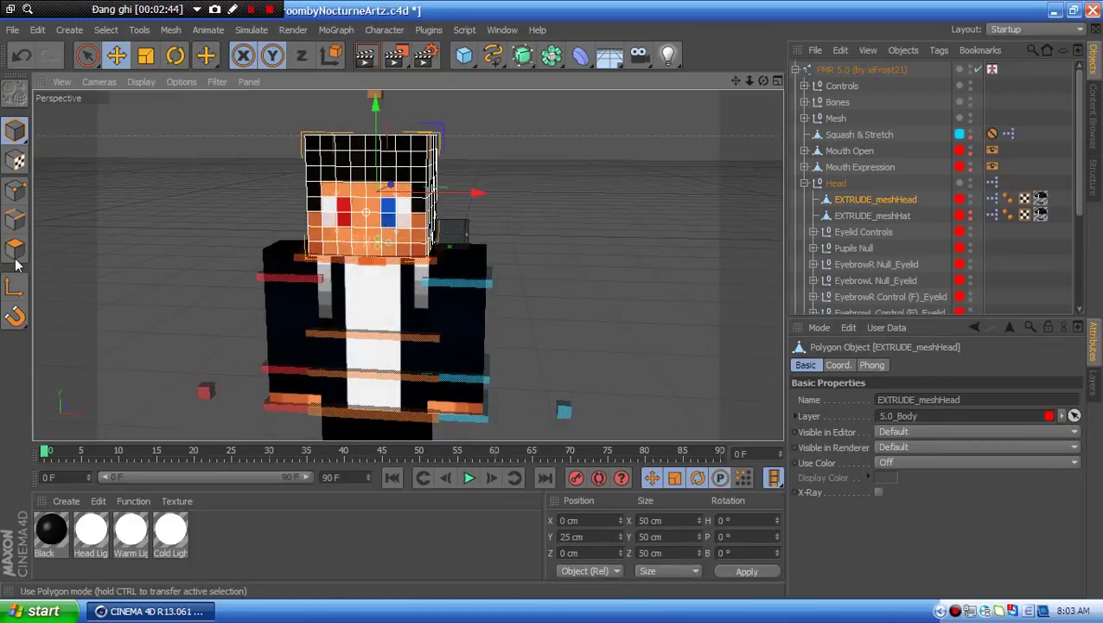
- Switch to polygon mode and use Live Selection to select the black hair polygons on the front of EXTRUDE_meshHead
click(15, 248)
click(84, 62)
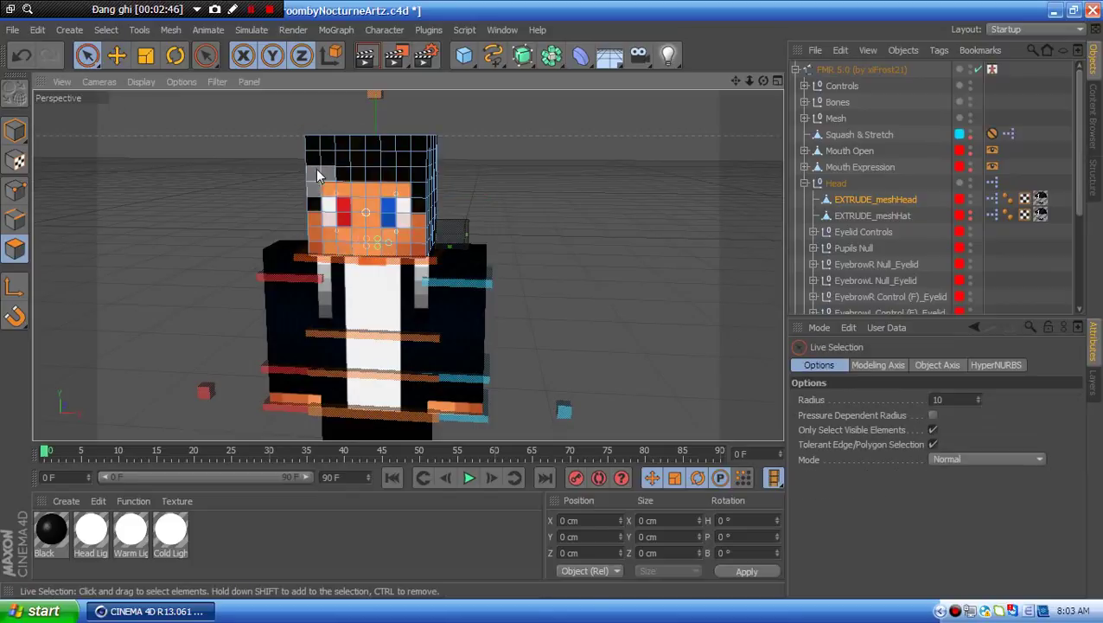
mouse_move(337, 160)
mouse_down()
mouse_move(307, 146)
mouse_move(421, 154)
mouse_move(359, 164)
mouse_up()
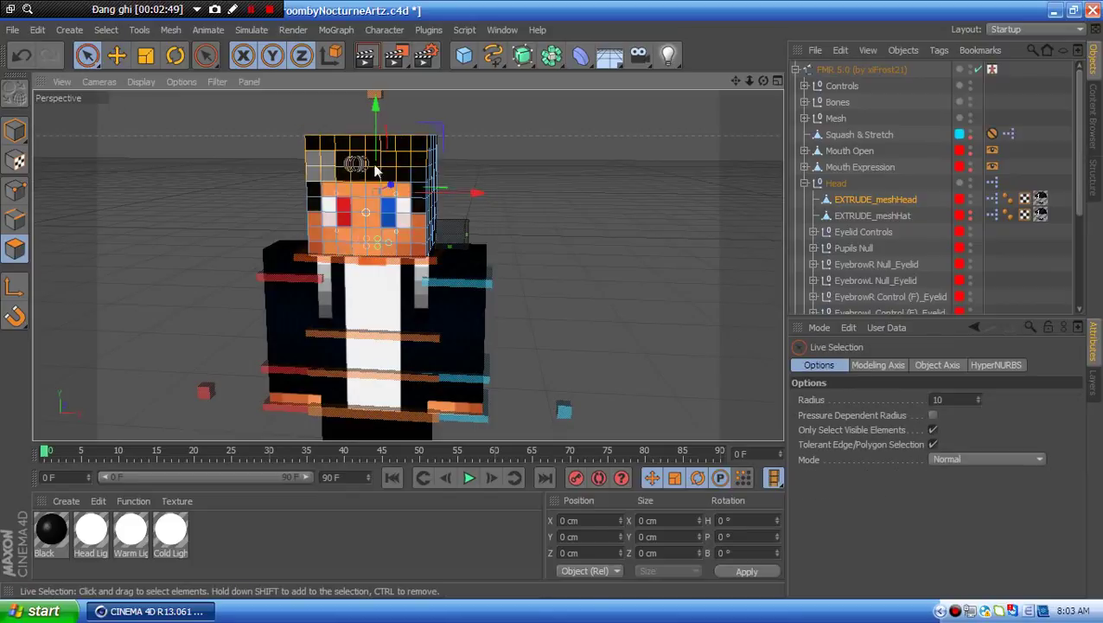
shift+click(423, 197)
- Add the black hair polygons on the character's left side of the head to the selection
alt+drag(492, 186, 253, 180)
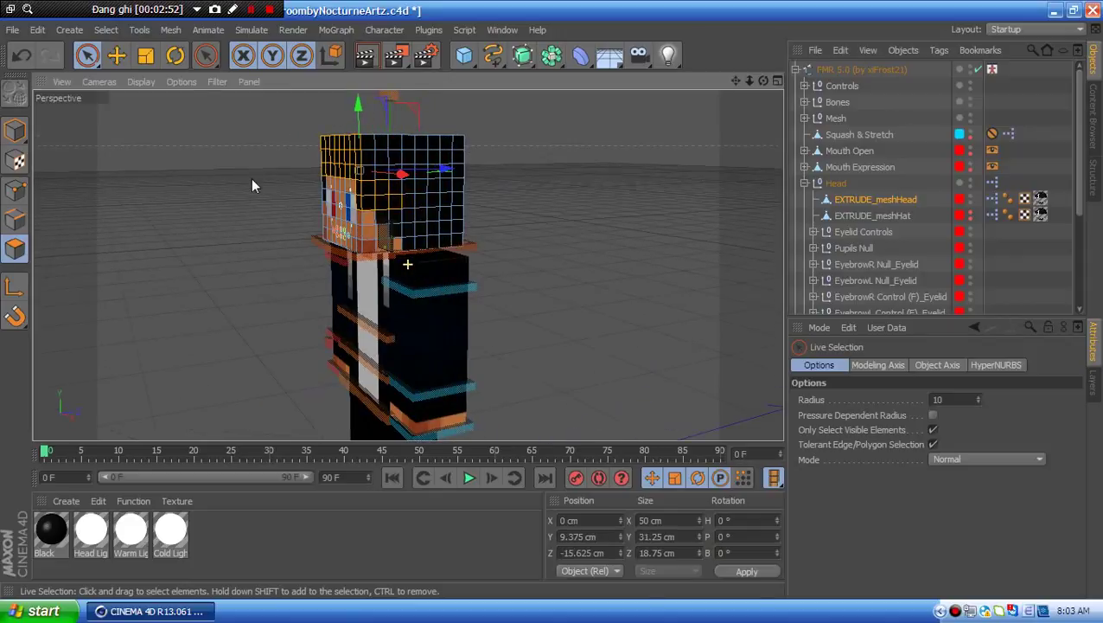
shift+drag(394, 206, 381, 212)
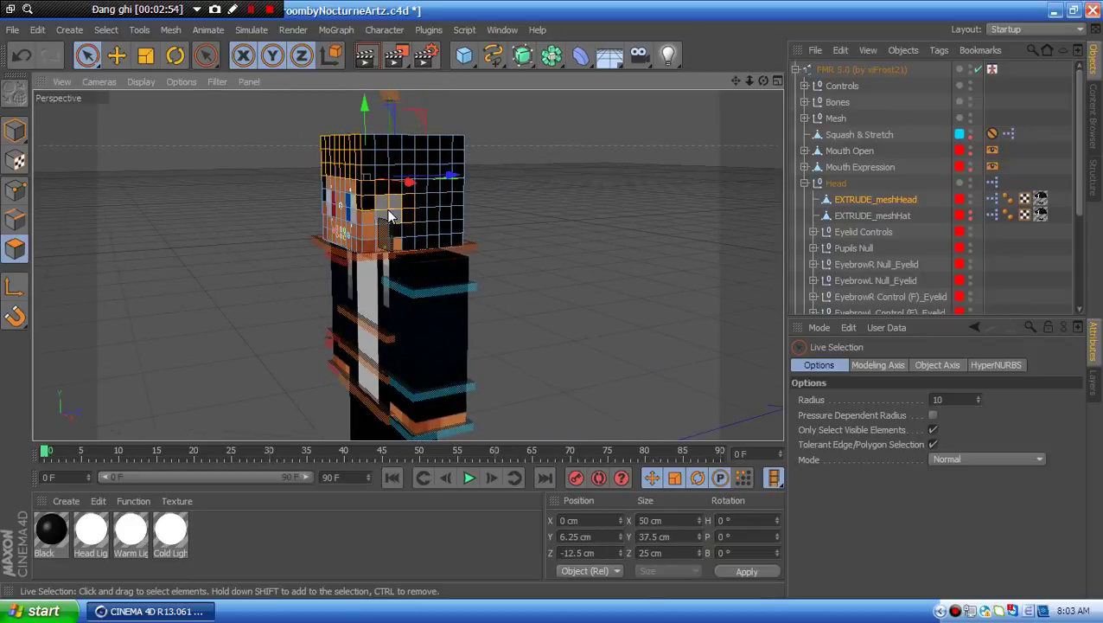
shift+click(405, 218)
shift+click(417, 228)
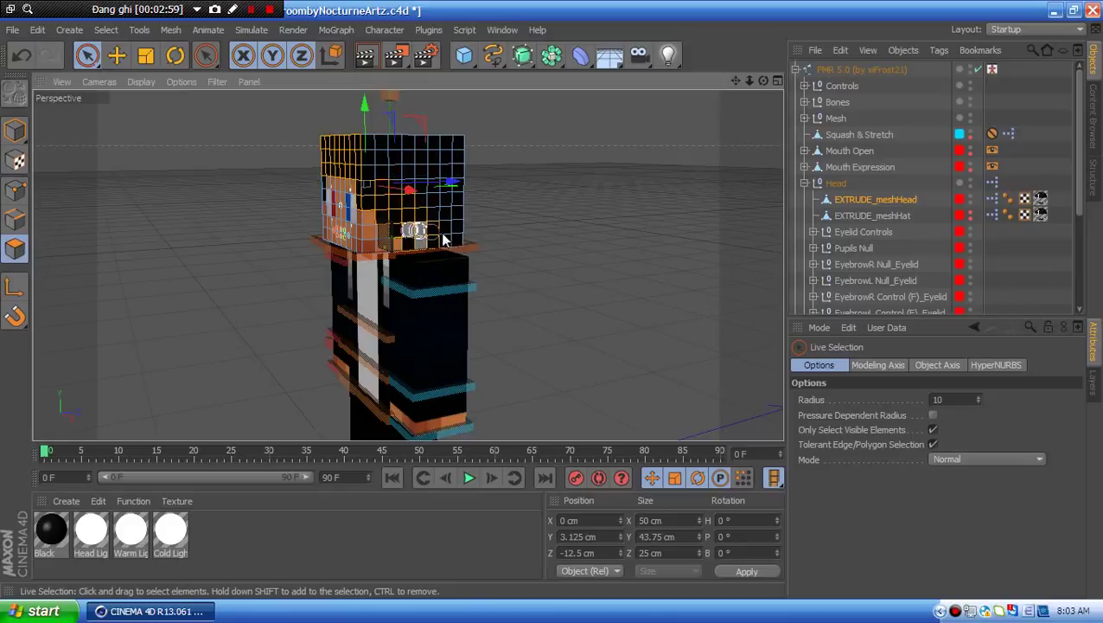
mouse_move(441, 232)
shift+mouse_down()
mouse_move(444, 182)
mouse_move(467, 146)
shift+mouse_up()
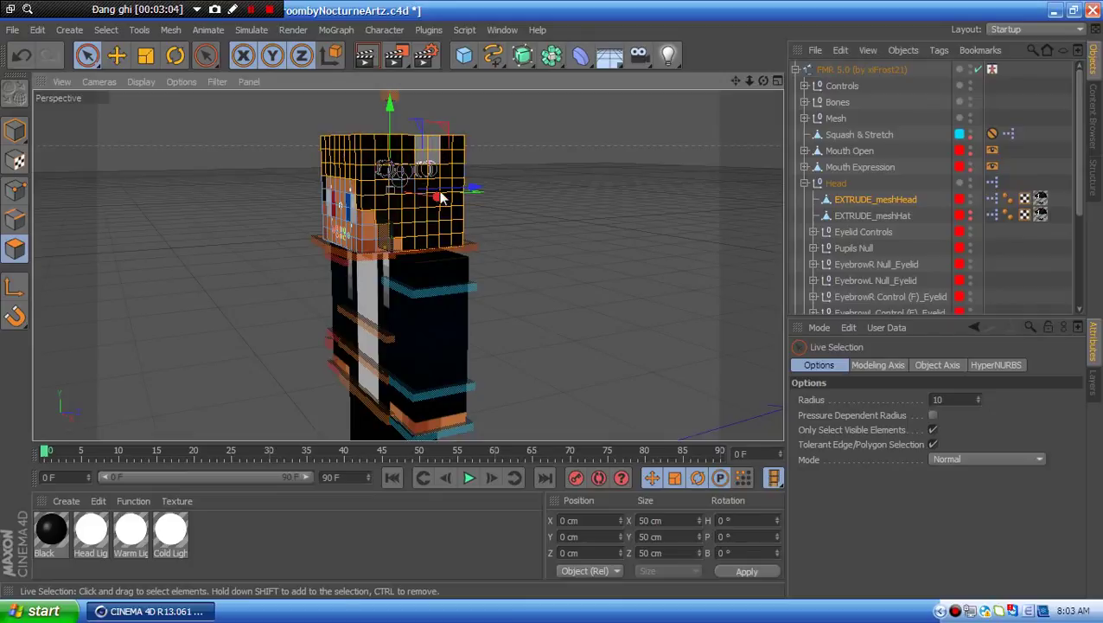
- Add the black hair polygons on the top and back of the head to the selection, undoing the stray reselection
alt+drag(509, 206, 636, 278)
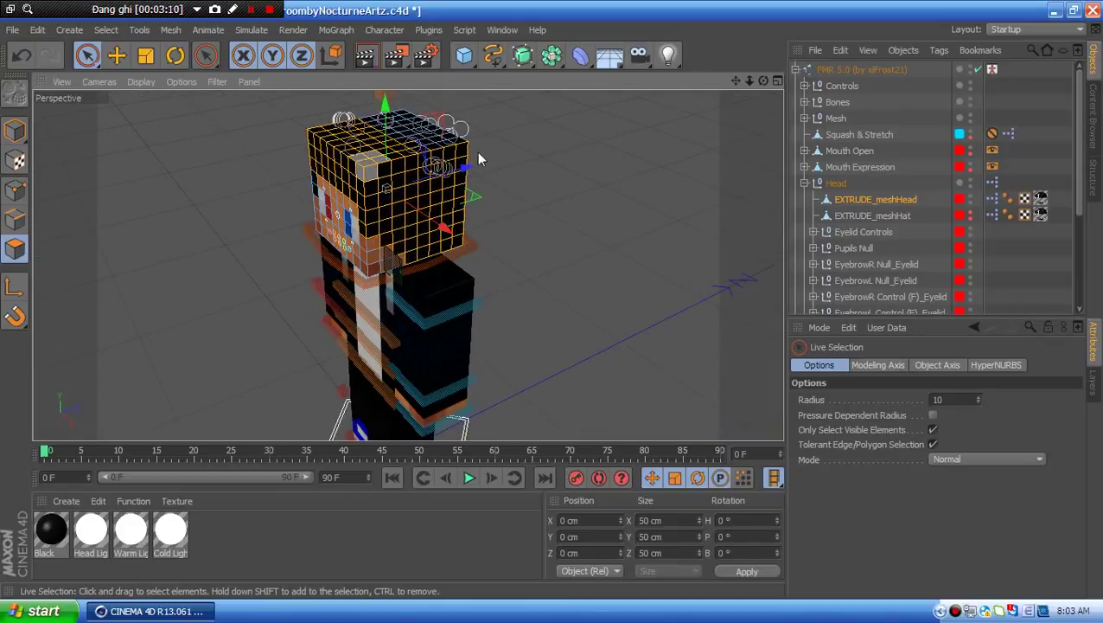
mouse_move(491, 182)
alt+mouse_down()
mouse_move(295, 203)
mouse_move(179, 172)
mouse_move(426, 276)
mouse_move(499, 230)
mouse_move(493, 208)
mouse_move(389, 201)
mouse_move(413, 195)
mouse_move(363, 178)
mouse_move(504, 180)
mouse_move(474, 154)
mouse_move(499, 172)
alt+mouse_up()
click(498, 191)
alt+drag(450, 209, 294, 168)
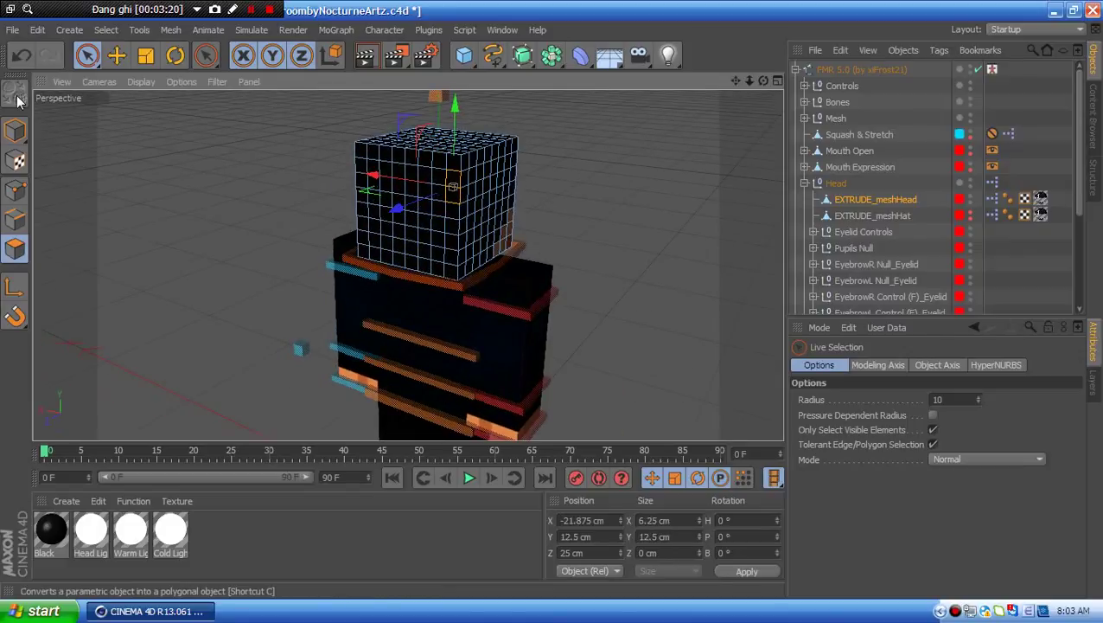
click(21, 57)
- Add the black hair polygons on the character's right side of the head to the selection, leaving out the skin-coloured ones
alt+drag(593, 229, 434, 257)
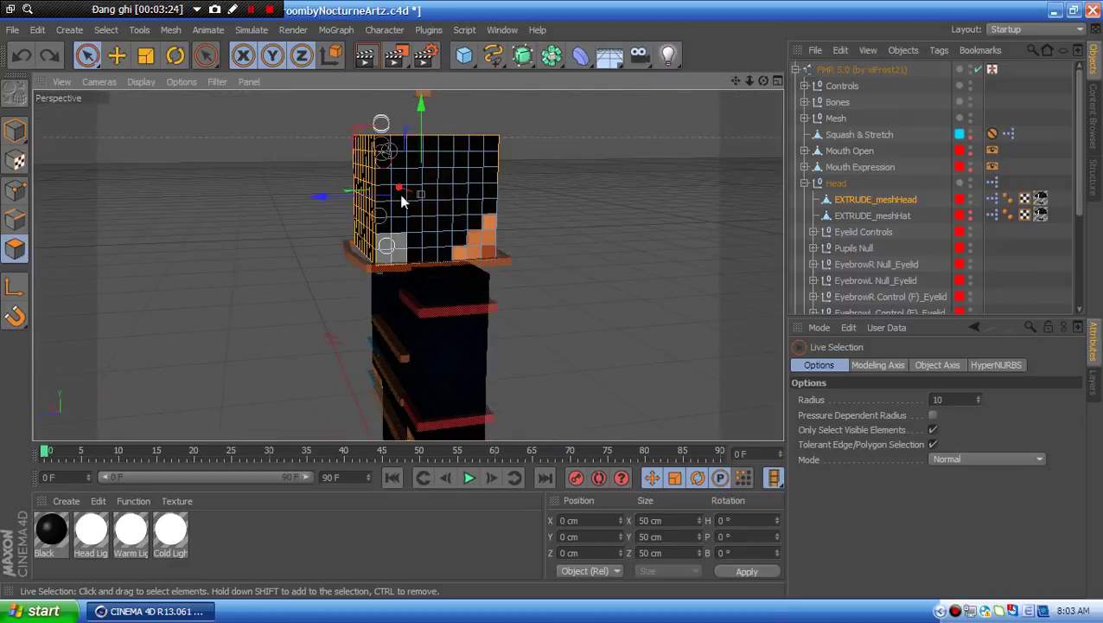
mouse_move(434, 246)
shift+mouse_down()
mouse_move(458, 233)
mouse_move(466, 194)
mouse_move(475, 203)
mouse_move(482, 147)
shift+mouse_up()
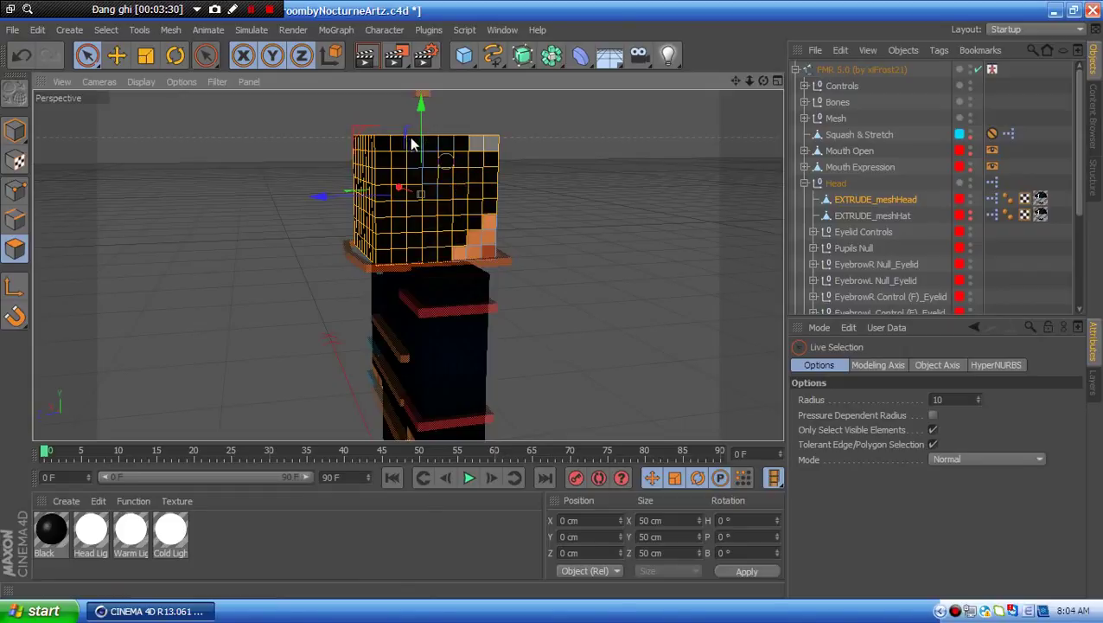
drag(412, 142, 445, 148)
click(24, 59)
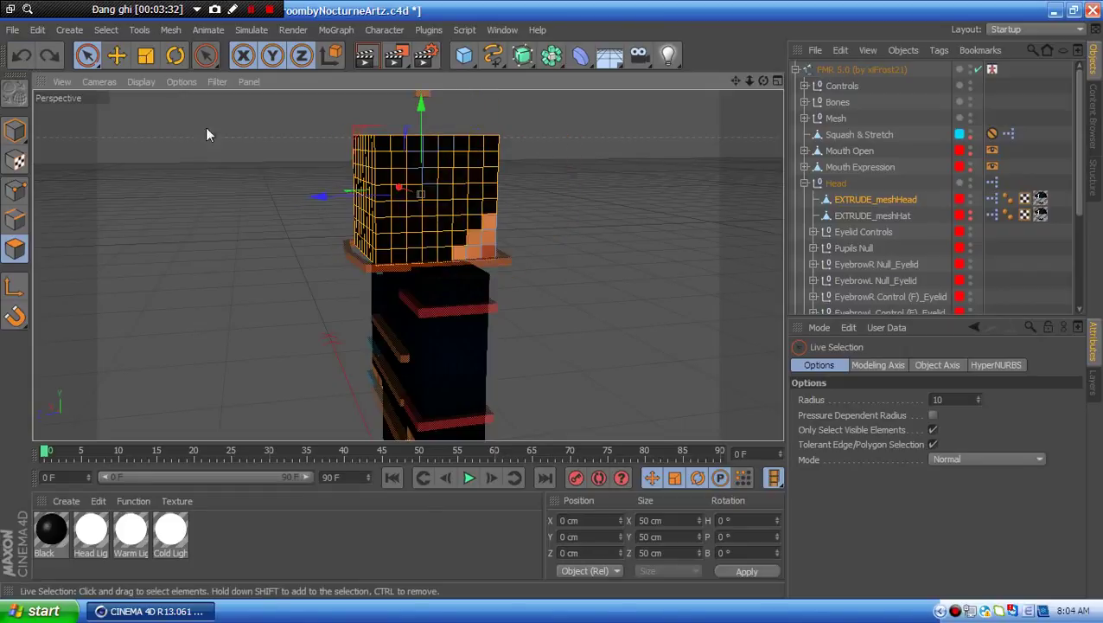
click(430, 187)
alt+drag(606, 214, 340, 216)
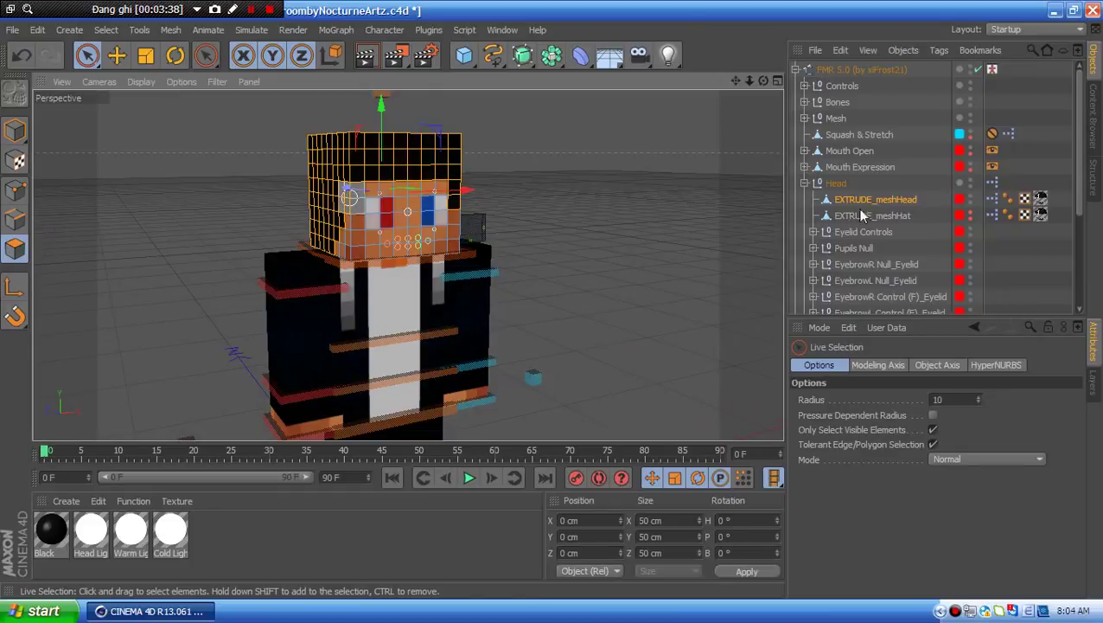
click(1092, 117)
scroll(921, 115, down, 5)
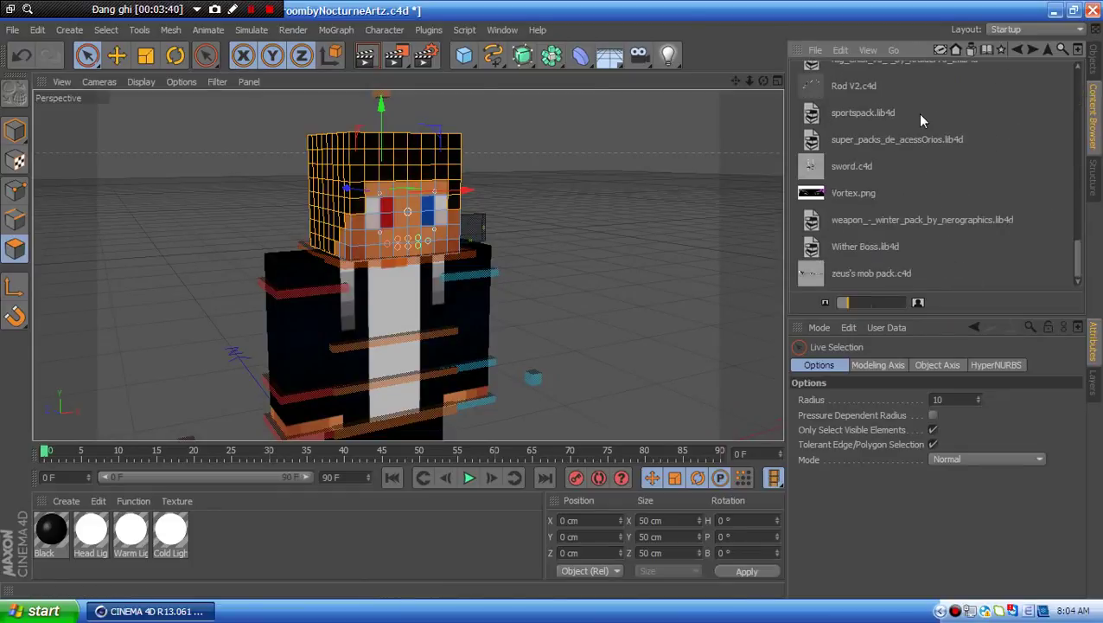
scroll(921, 115, up, 3)
scroll(921, 115, down, 3)
scroll(921, 118, up, 6)
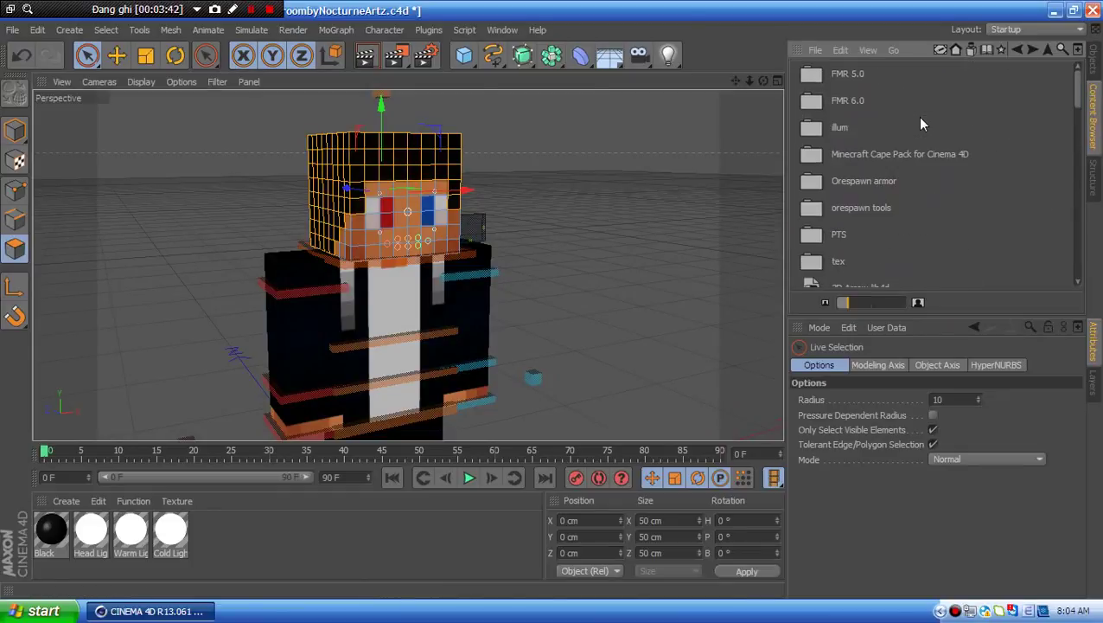
click(1094, 78)
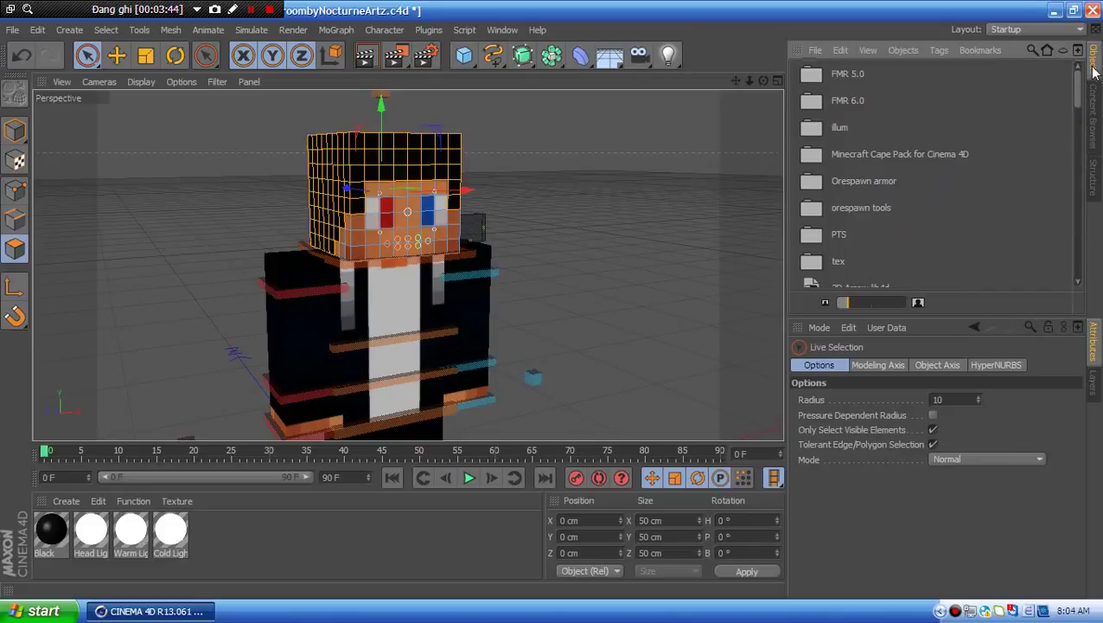
- Extrude the selected hair polygons with a maximum angle of 91° and an offset of 2 cm
alt+drag(666, 187, 570, 246)
right_click(570, 247)
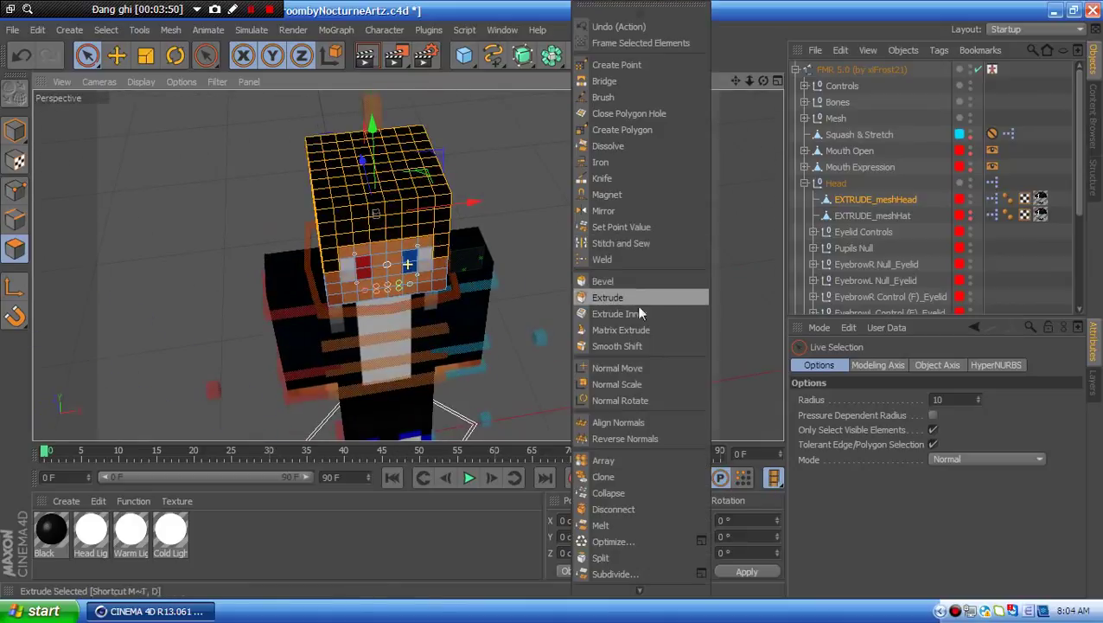
click(636, 301)
alt+drag(651, 313, 692, 281)
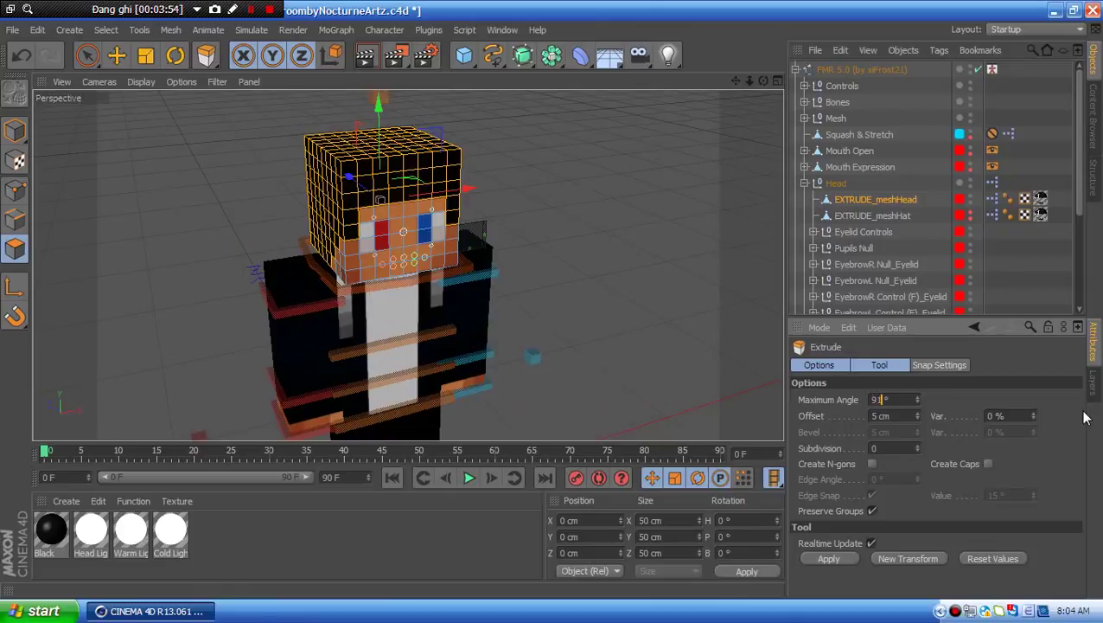
key(Return)
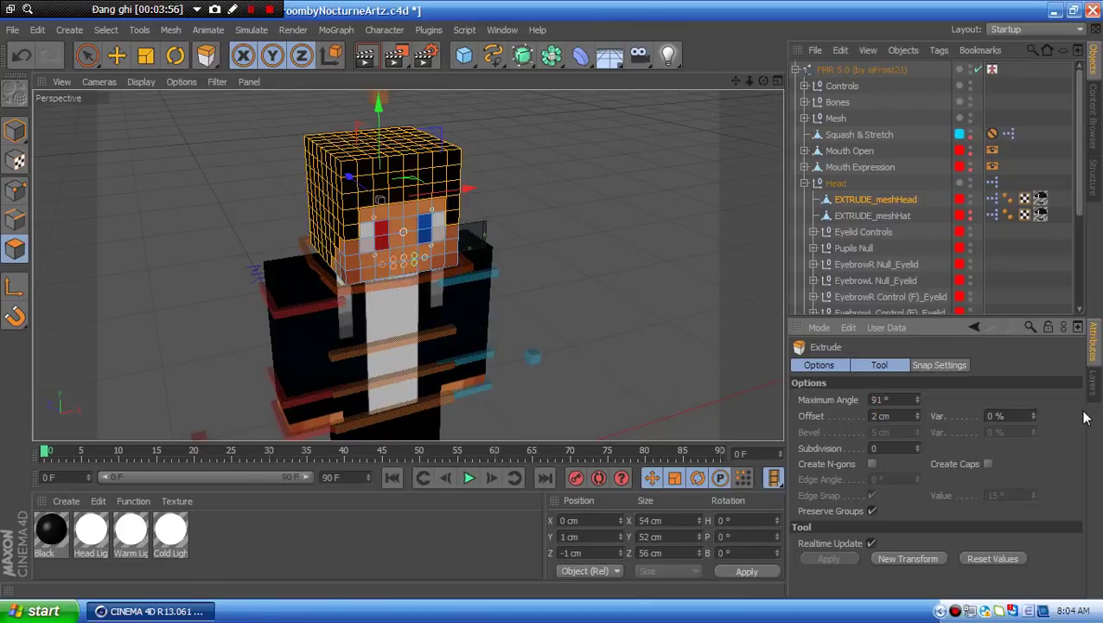
alt+drag(586, 221, 439, 246)
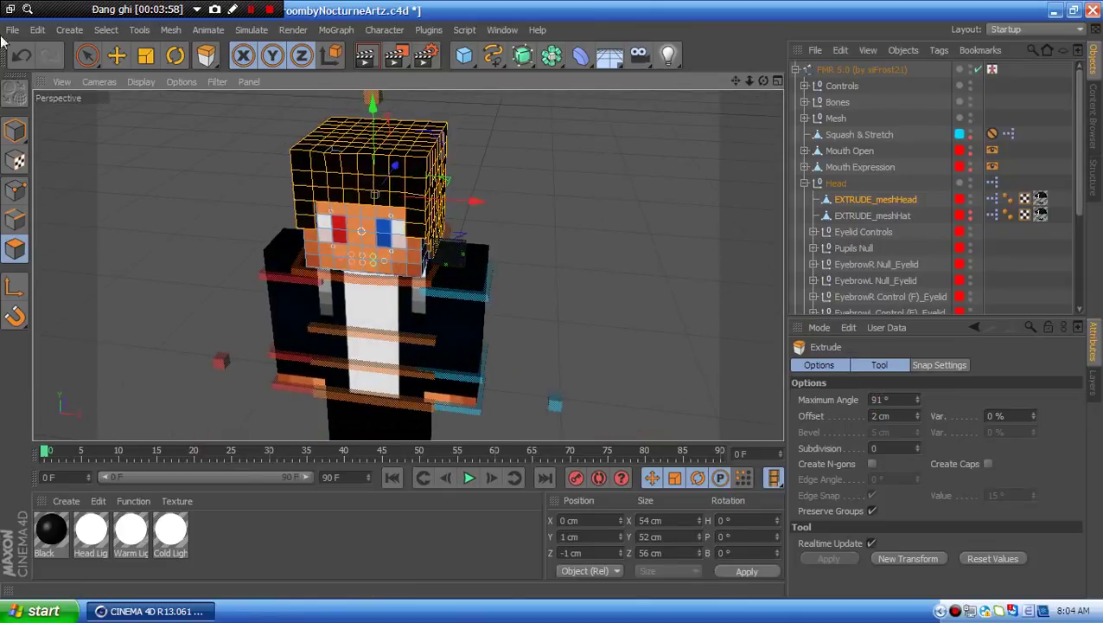
- Undo the hair extrusion, try it again with a 2 cm offset, and undo that too
click(21, 55)
alt+drag(126, 168, 286, 192)
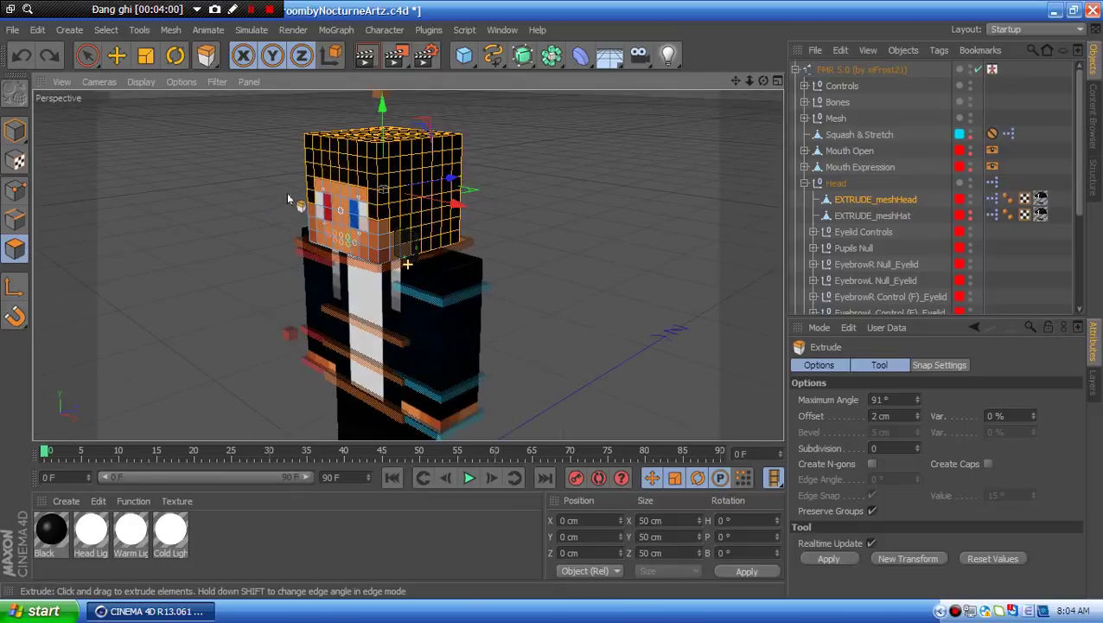
key(Delete)
click(899, 415)
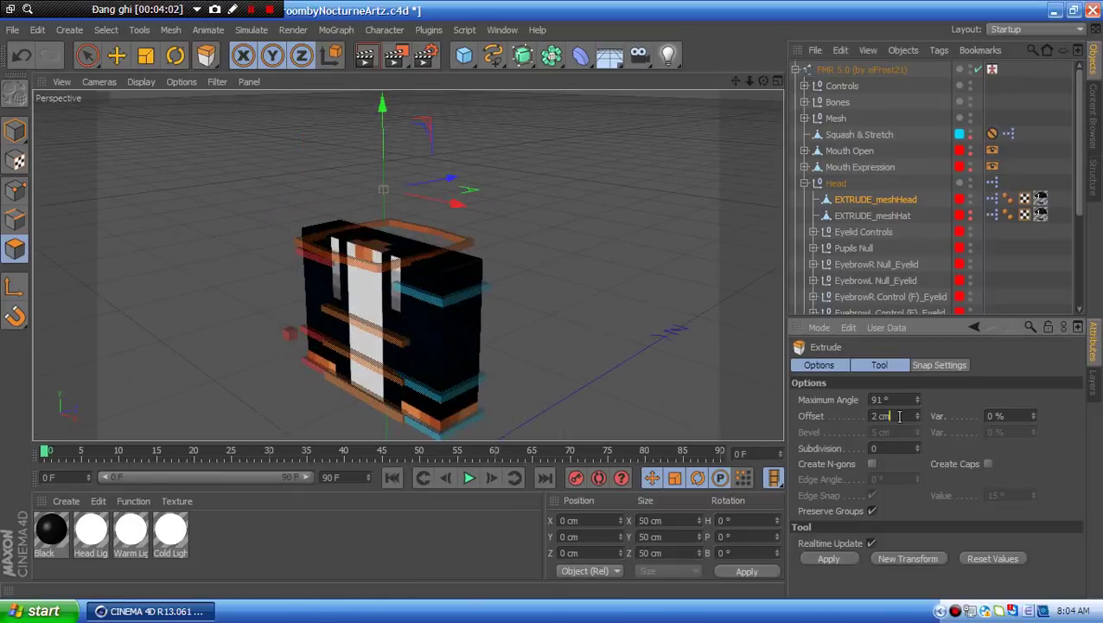
key(Return)
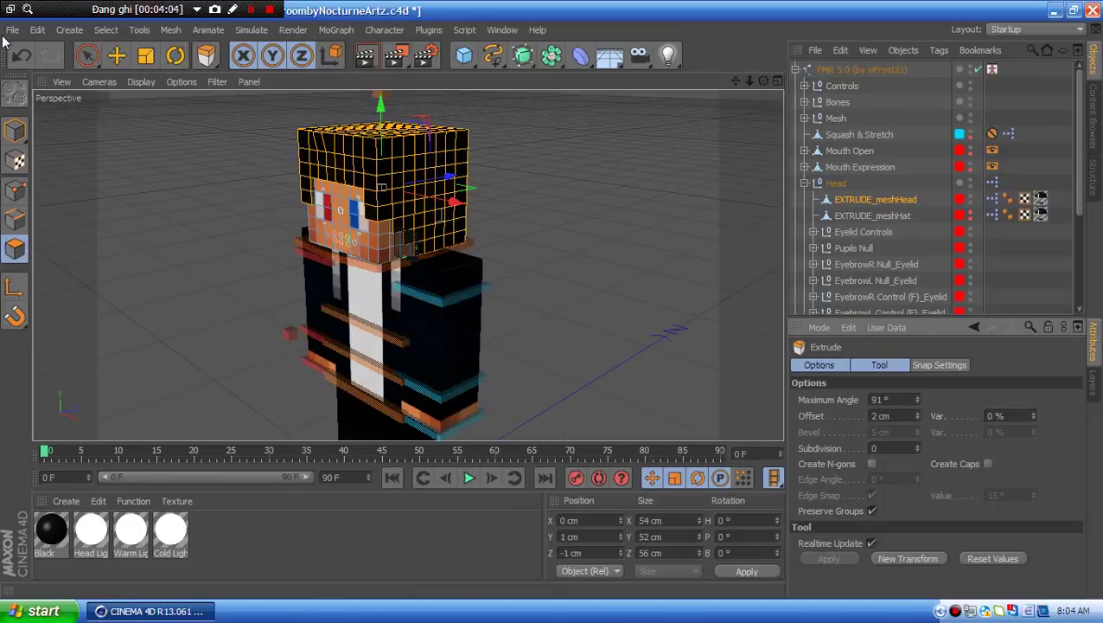
click(19, 56)
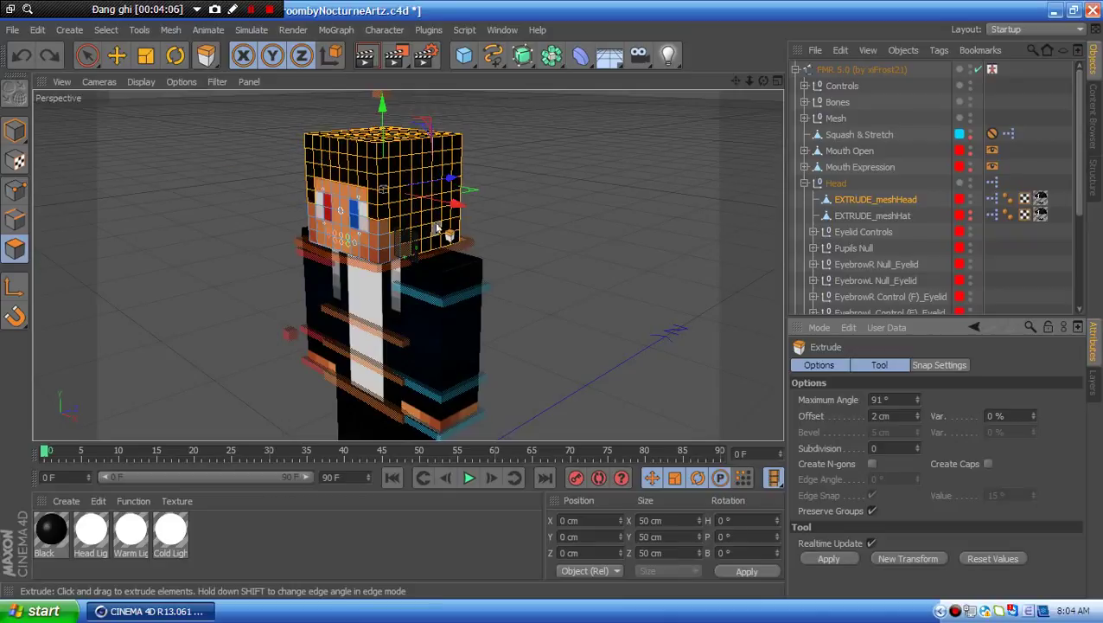
- Try the 2 cm hair extrusion once more, viewing it from the front, and undo it along with the stray selection change
click(875, 416)
key(Return)
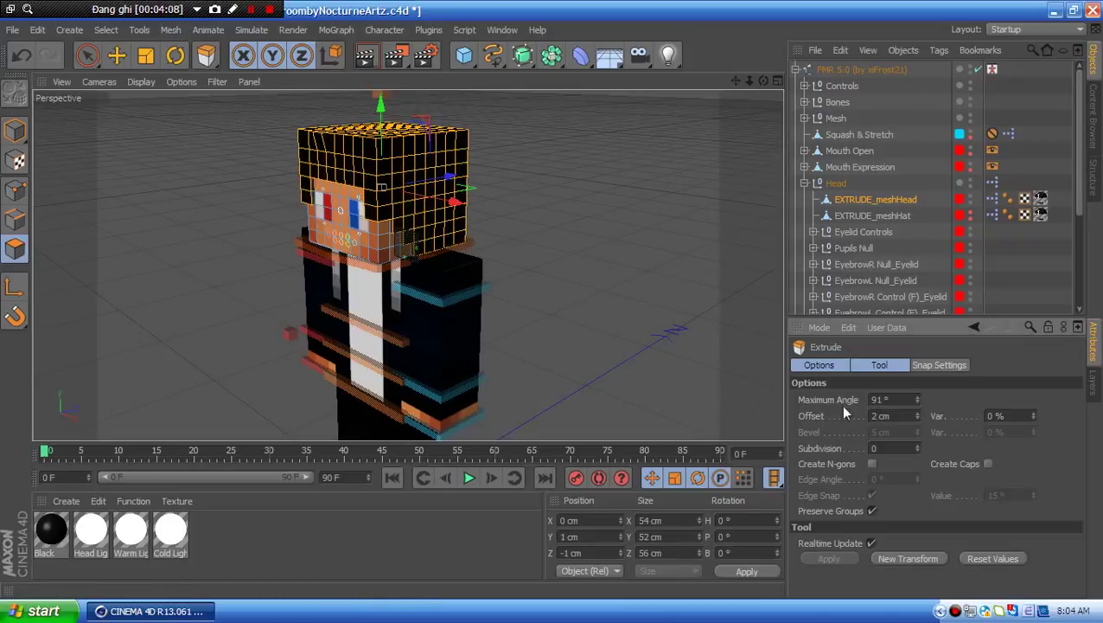
alt+drag(525, 296, 641, 339)
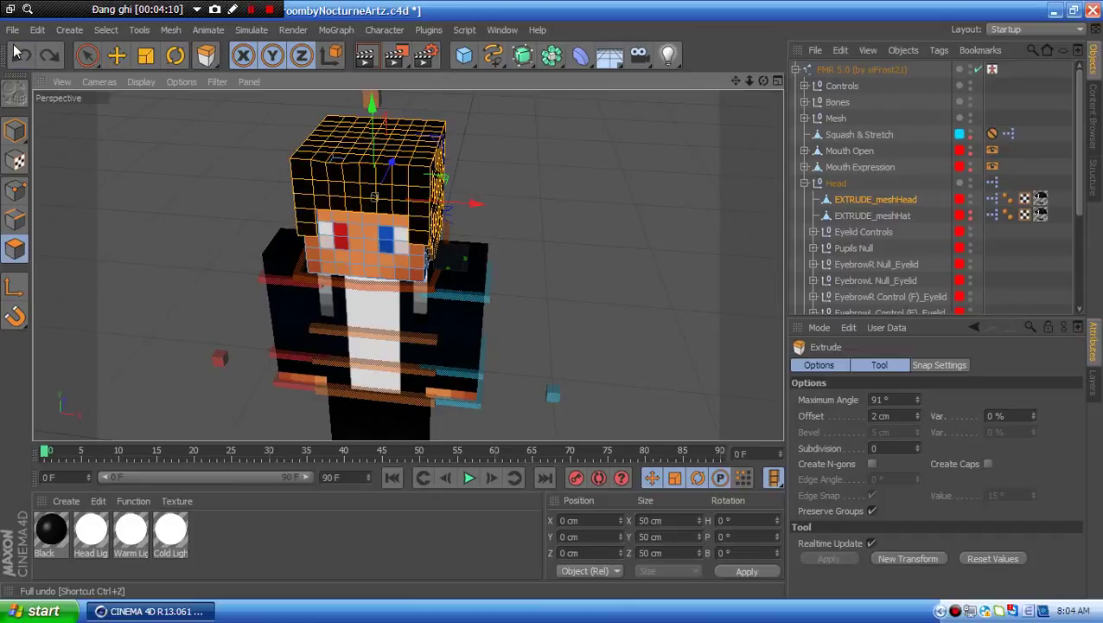
click(19, 55)
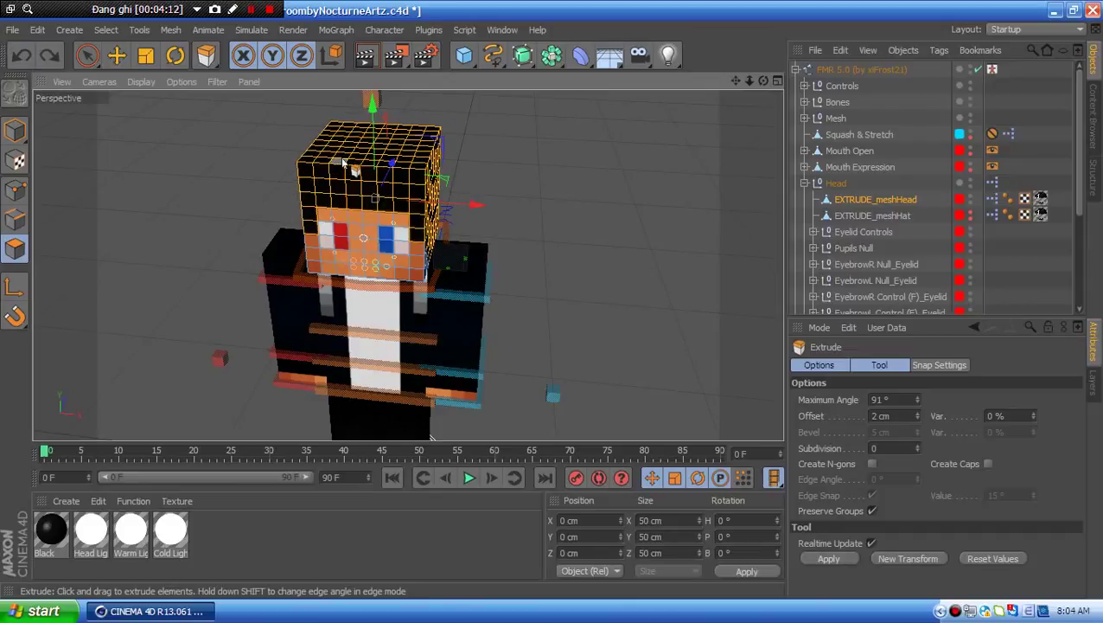
click(342, 162)
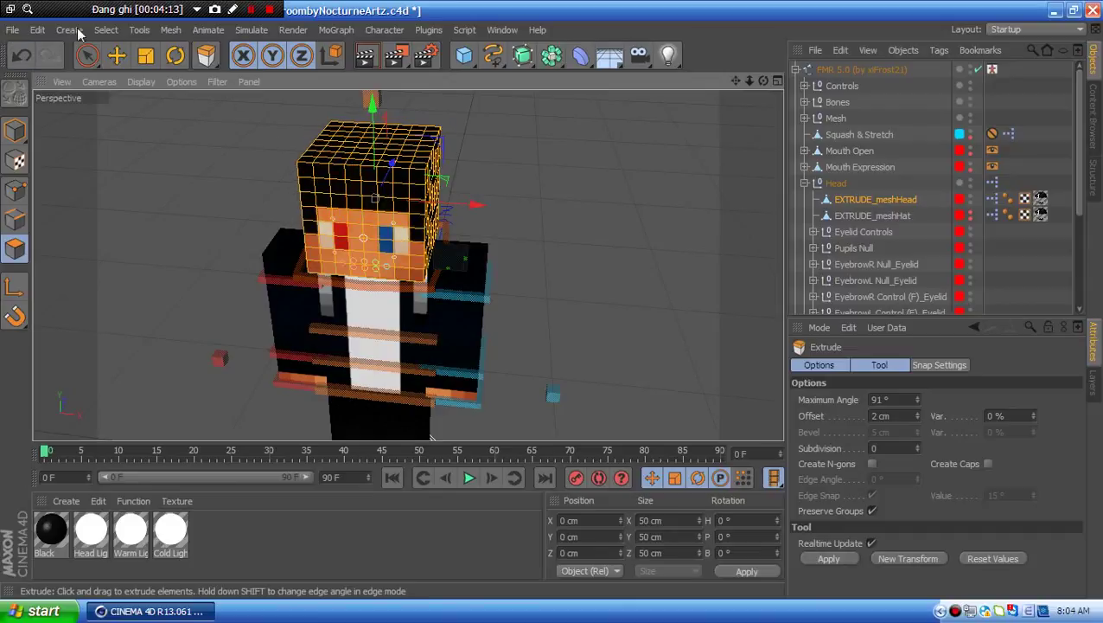
click(19, 56)
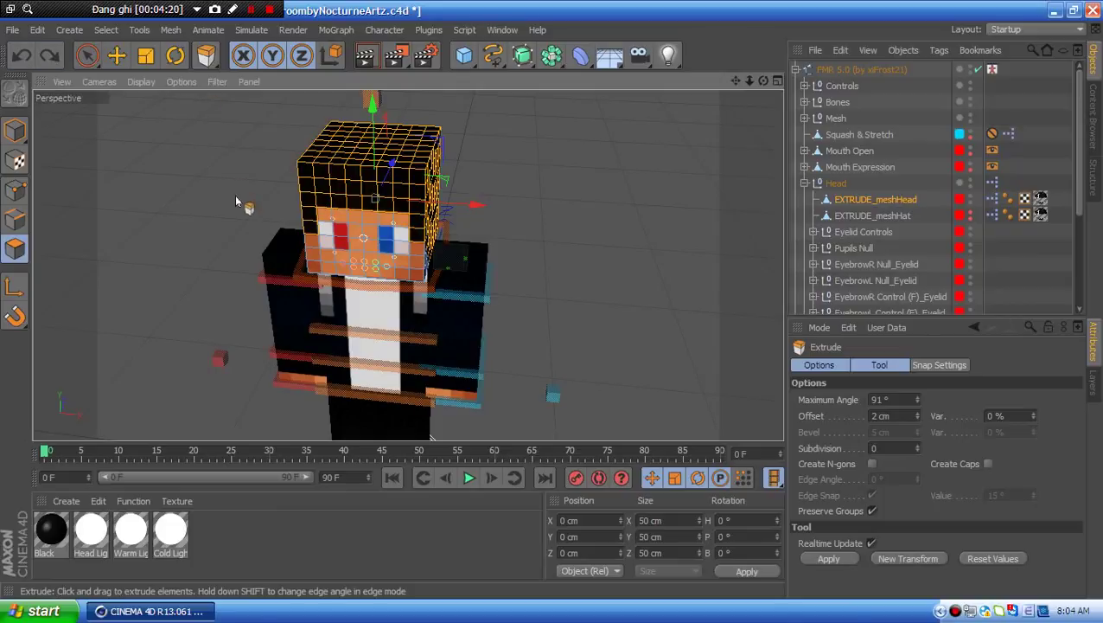
- Invert the selection to the skin-coloured face polygons of EXTRUDE_meshHead and delete them
key(u)
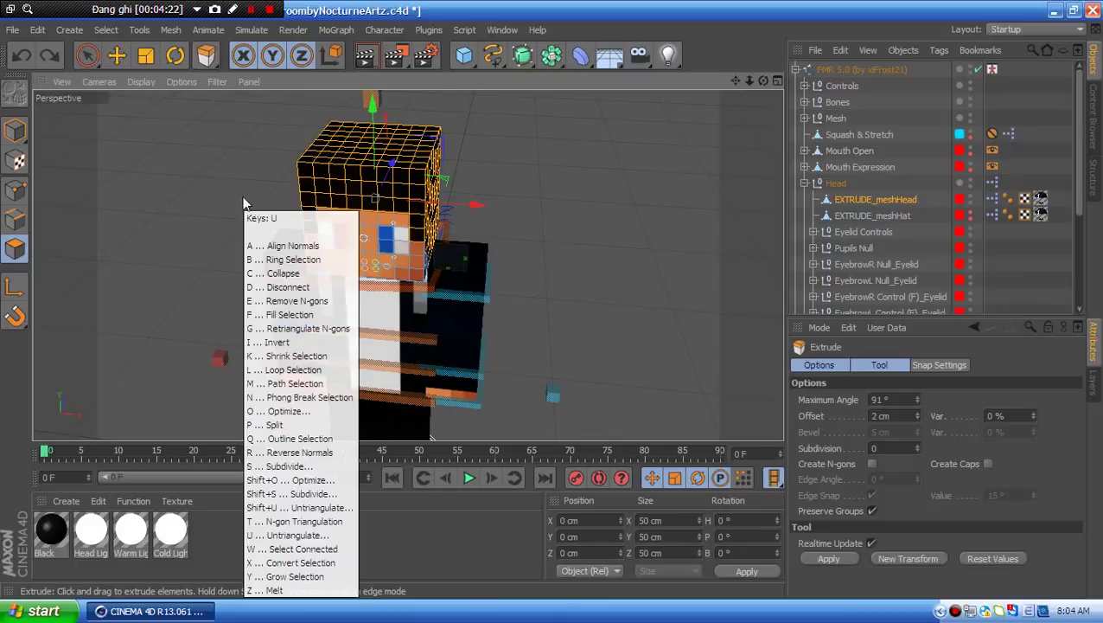
key(i)
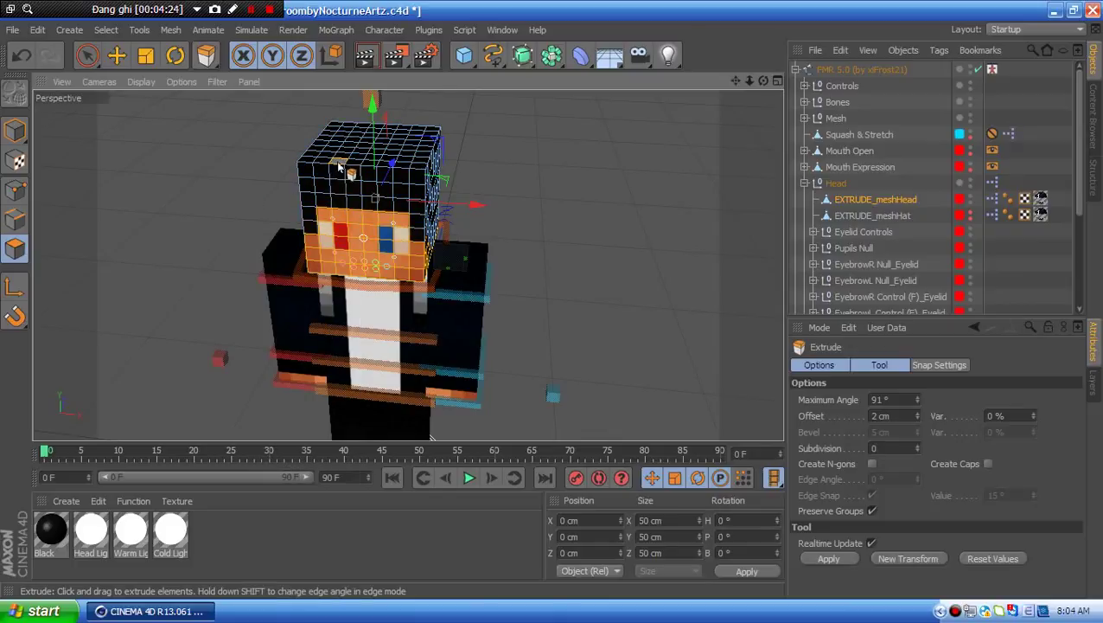
key(ctrl+a)
alt+drag(536, 185, 467, 182)
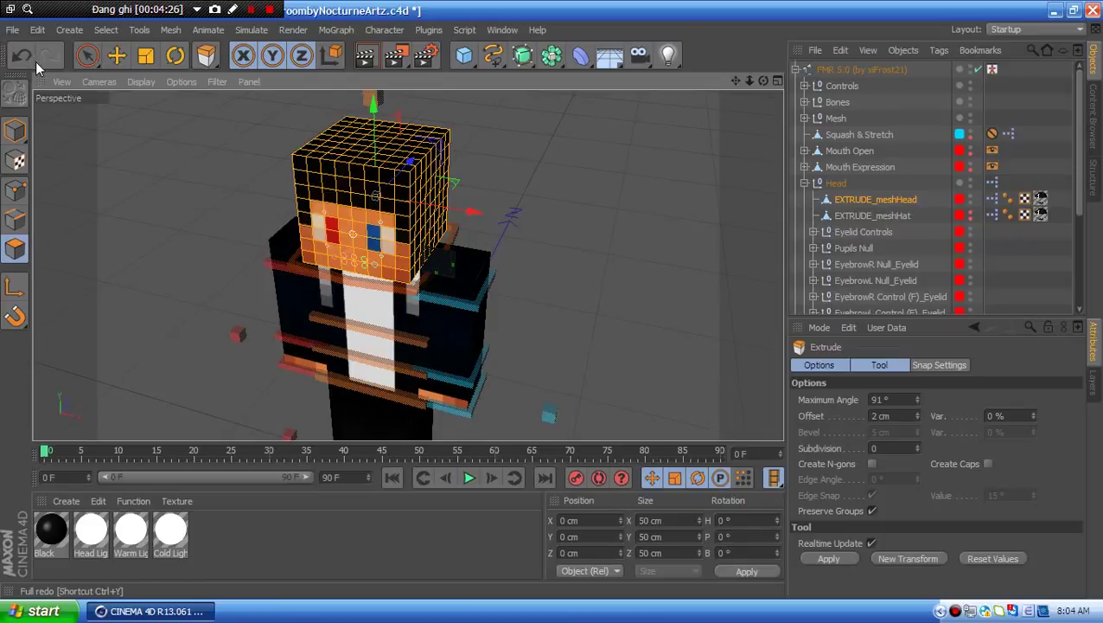
click(30, 57)
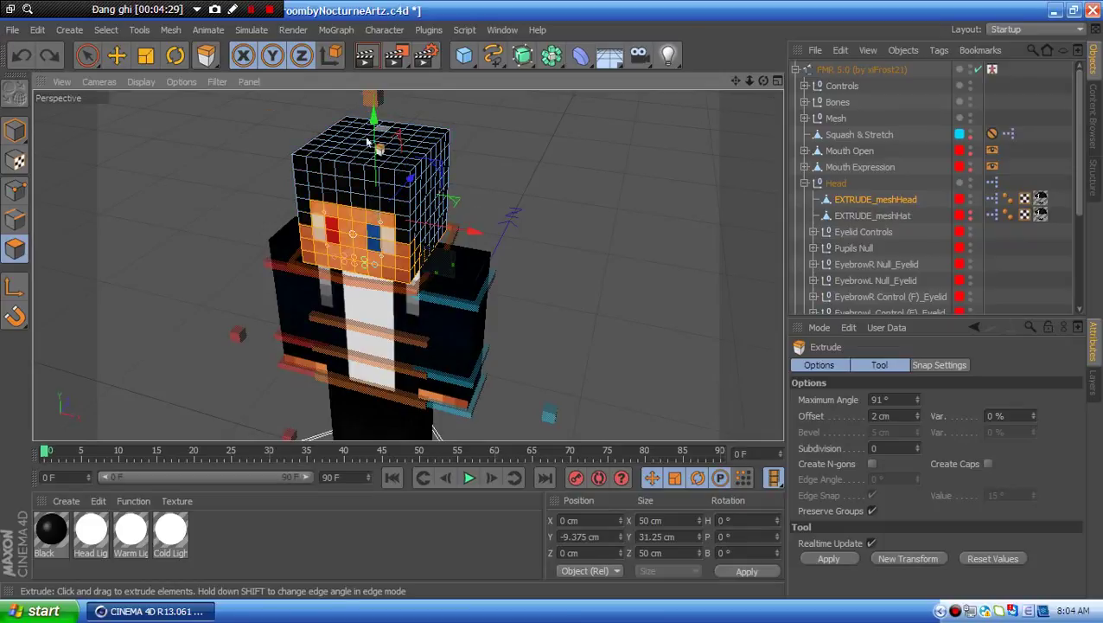
alt+drag(367, 142, 538, 109)
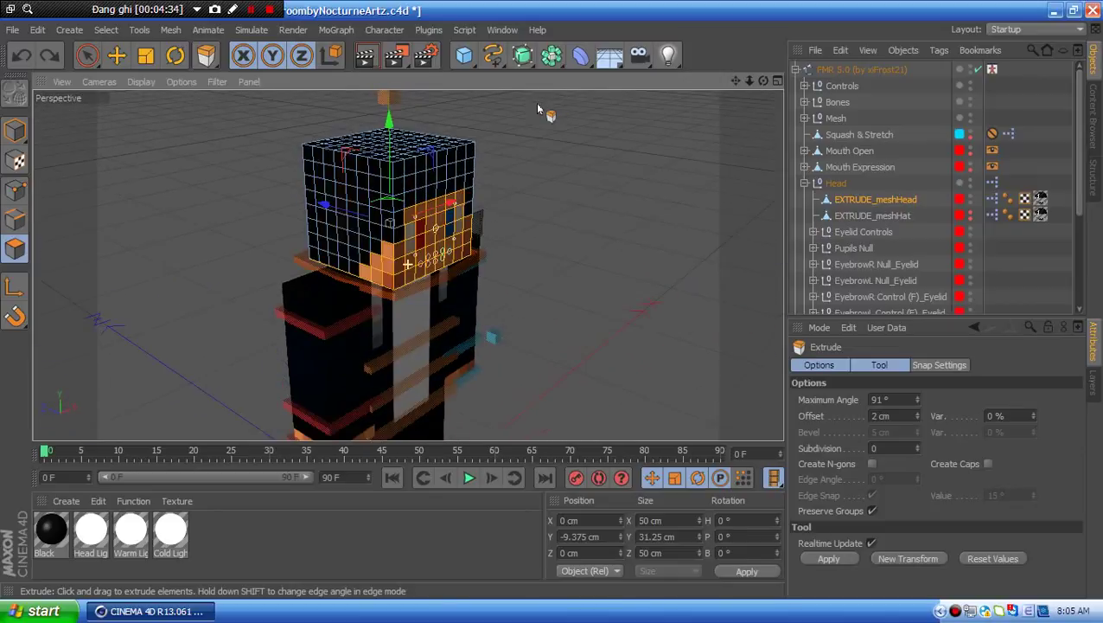
key(Delete)
- Select all remaining hair polygons of EXTRUDE_meshHead and extrude them by 2 cm with a maximum angle of 91°
key(ctrl+a)
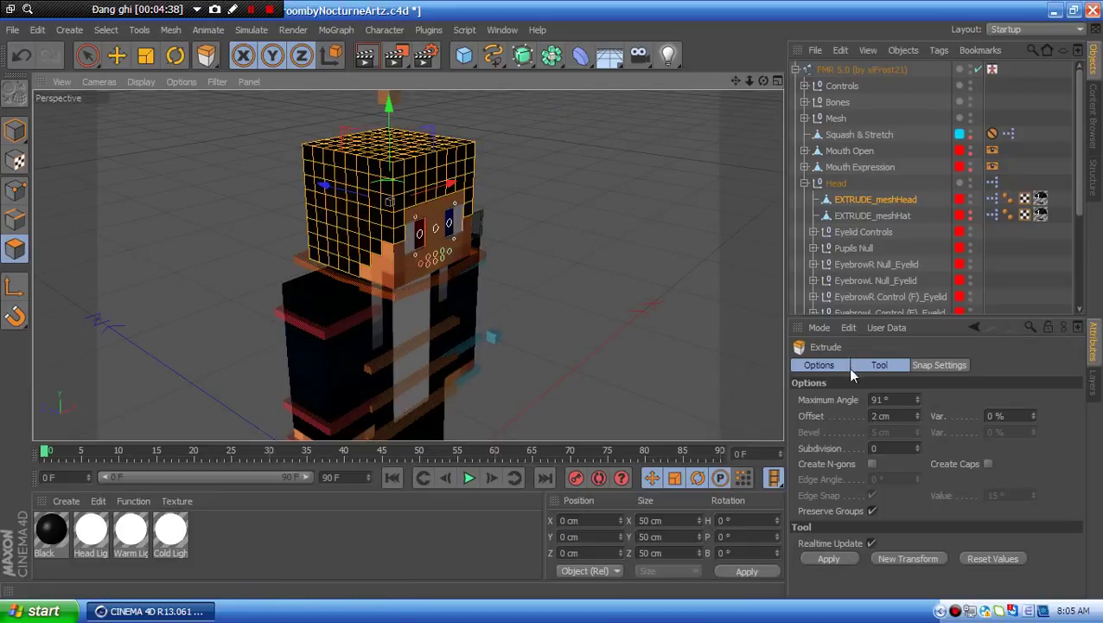
click(871, 416)
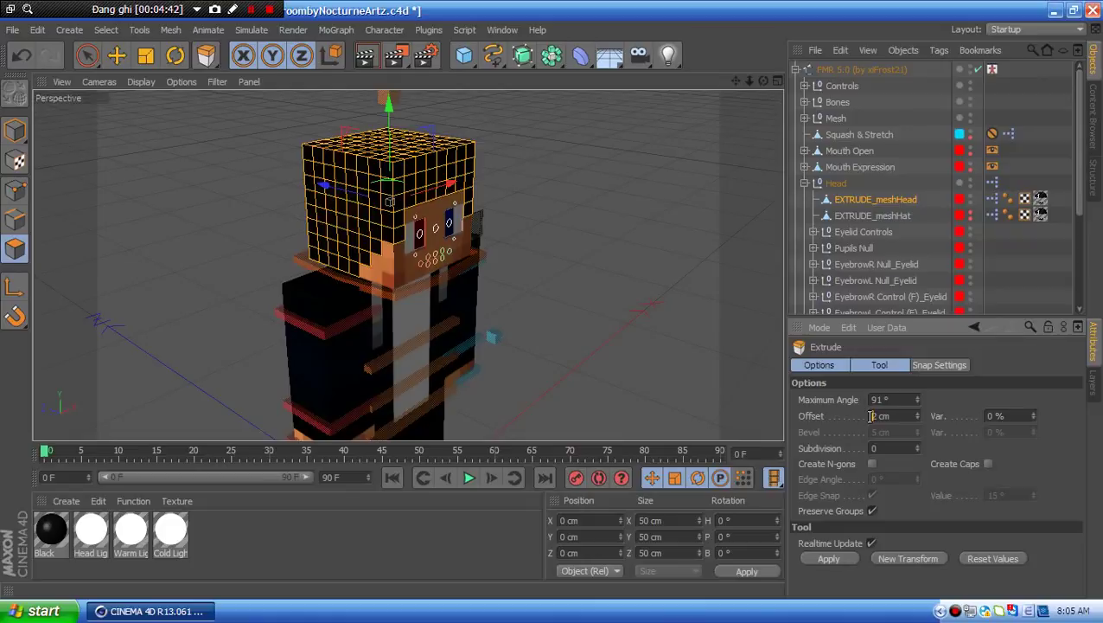
alt+drag(664, 326, 696, 266)
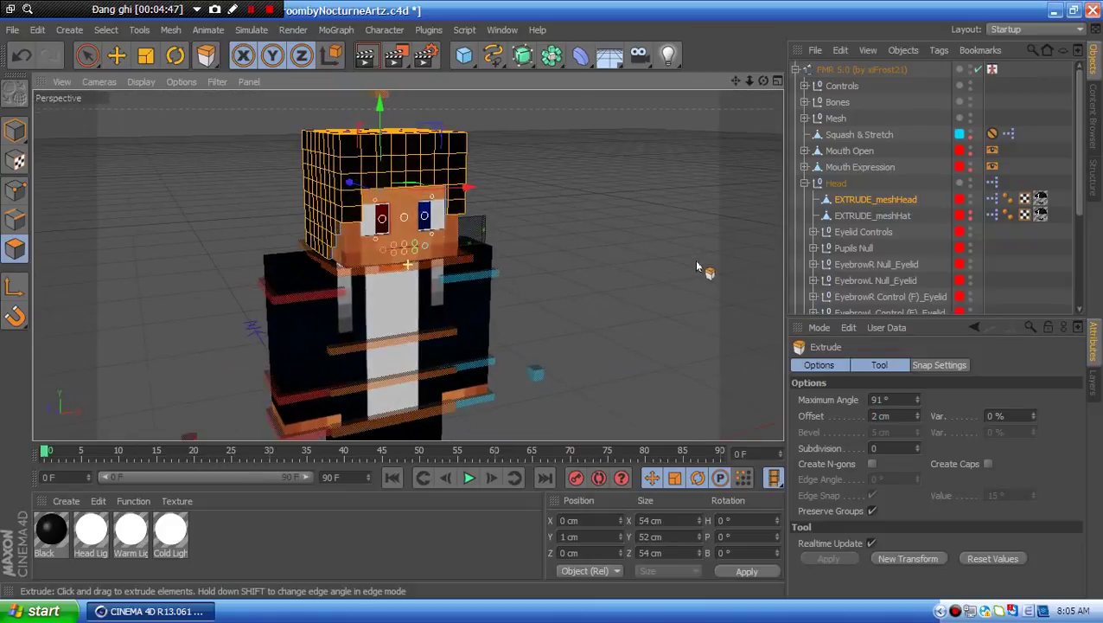
- Return to model mode, select the FMR 5.0 rig's root object and collapse its hierarchy
click(15, 130)
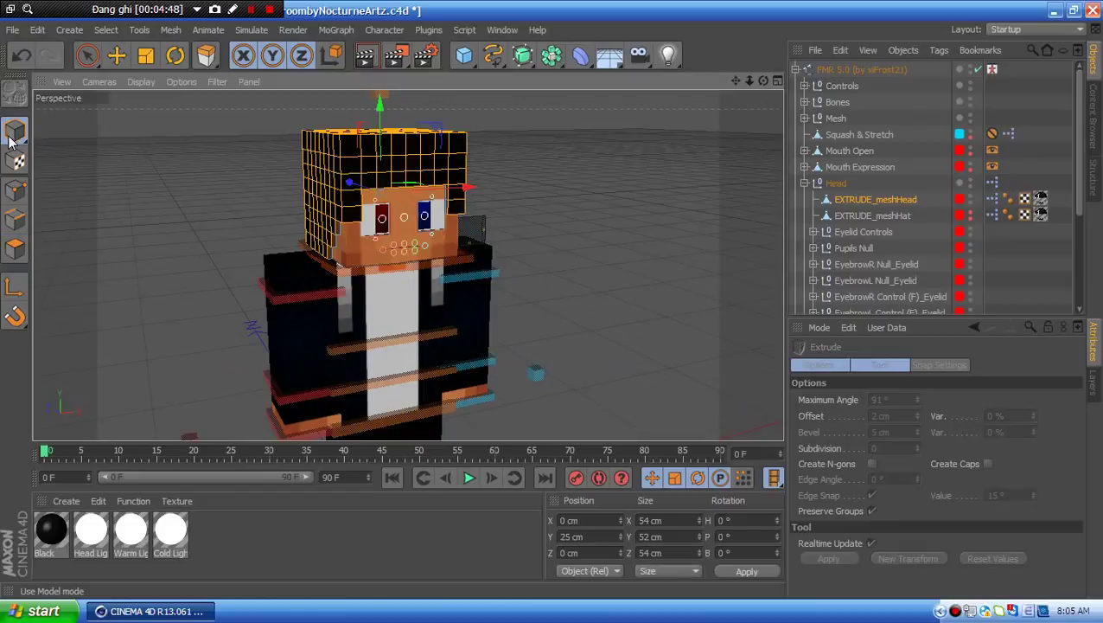
click(87, 55)
click(839, 70)
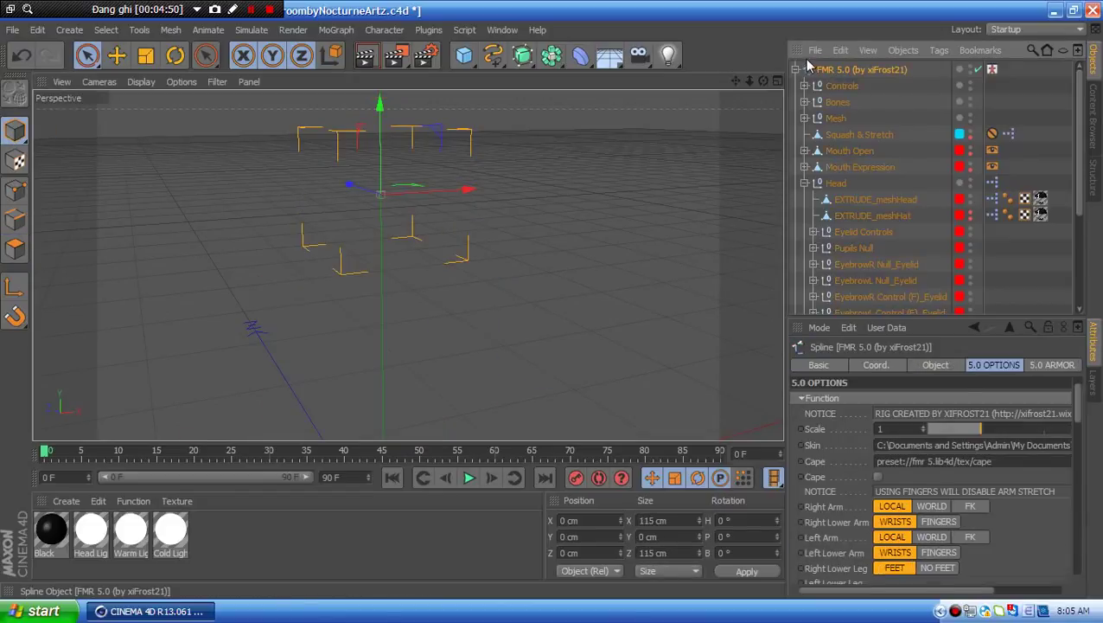
click(795, 70)
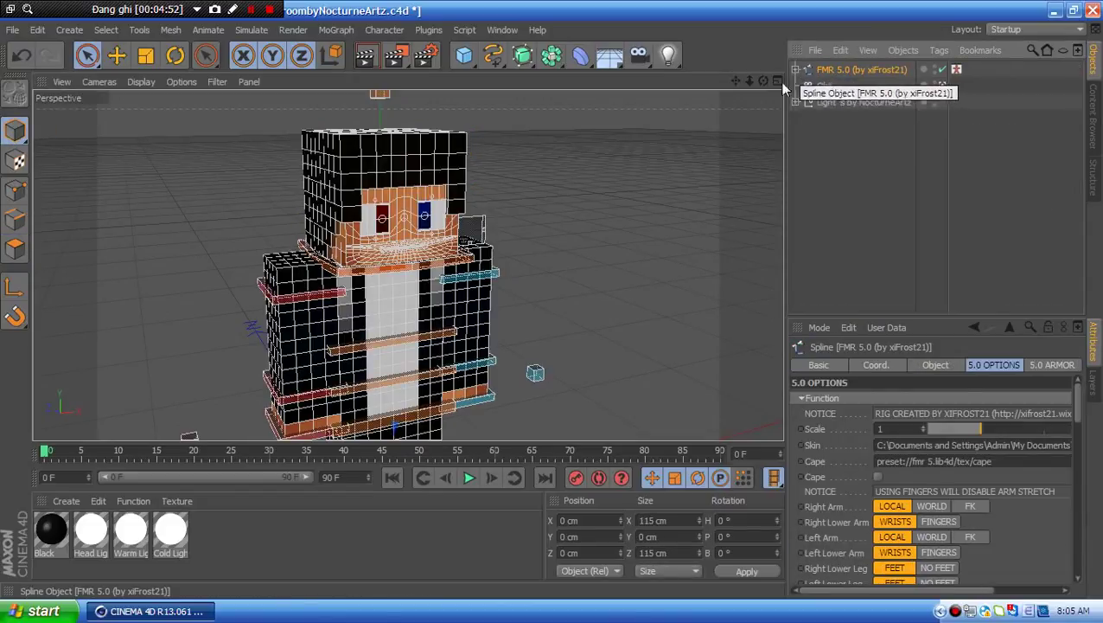
- Enable Hat/Second Layer among the rig's body part options and deselect the rig
scroll(848, 474, down, 10)
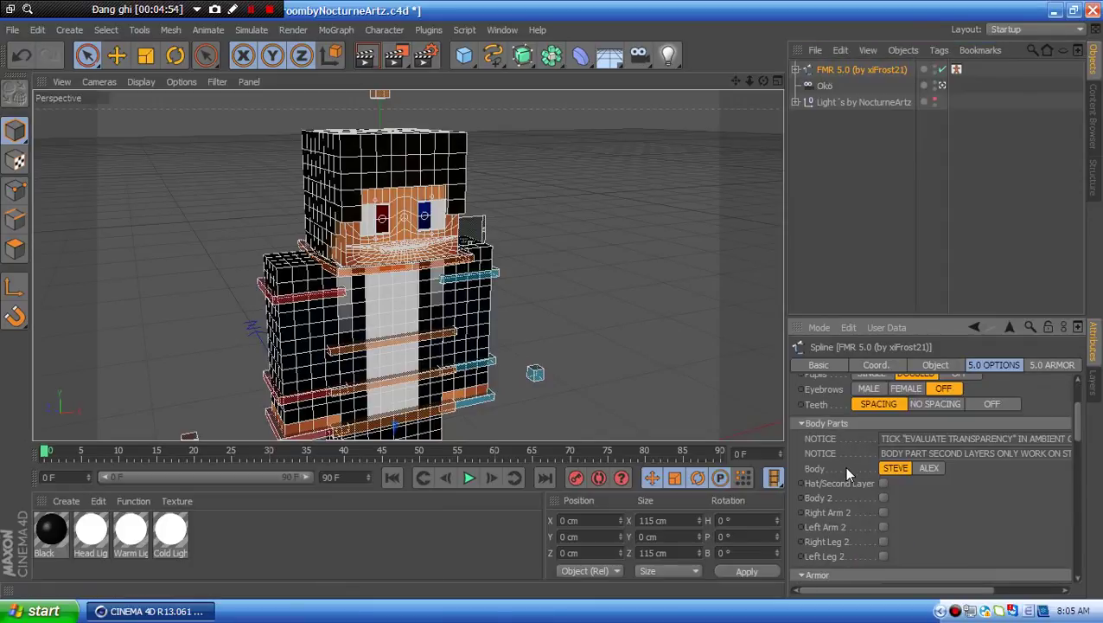
click(883, 483)
click(456, 234)
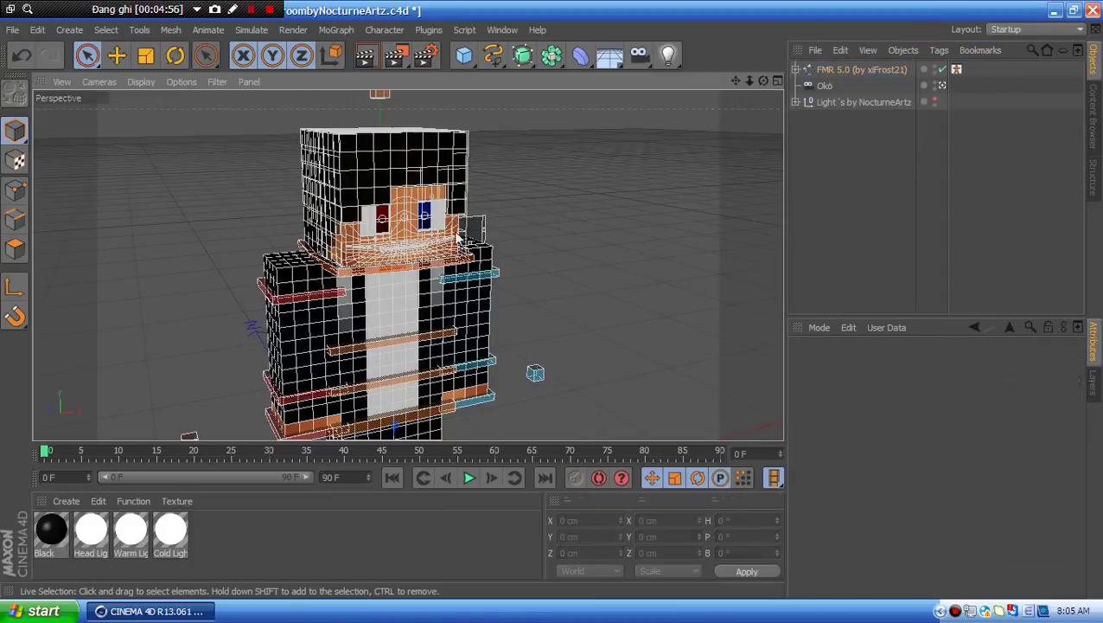
- Move meshHat along its X axis off the head to about X -83 cm, and switch to polygon editing
click(14, 250)
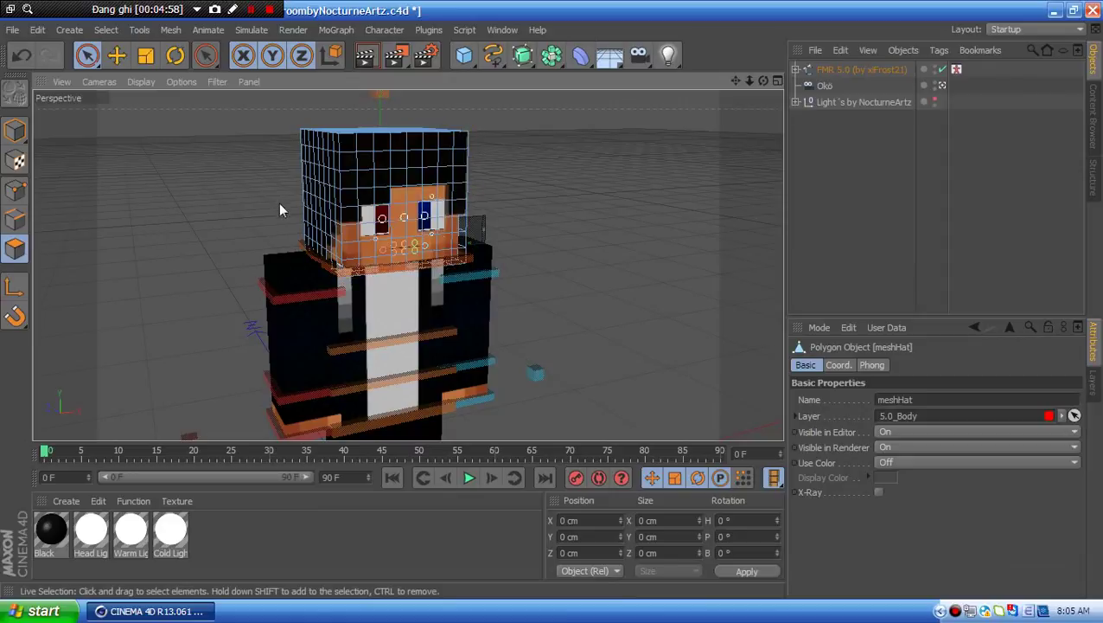
click(14, 131)
drag(467, 190, 260, 208)
click(13, 249)
alt+drag(104, 286, 262, 286)
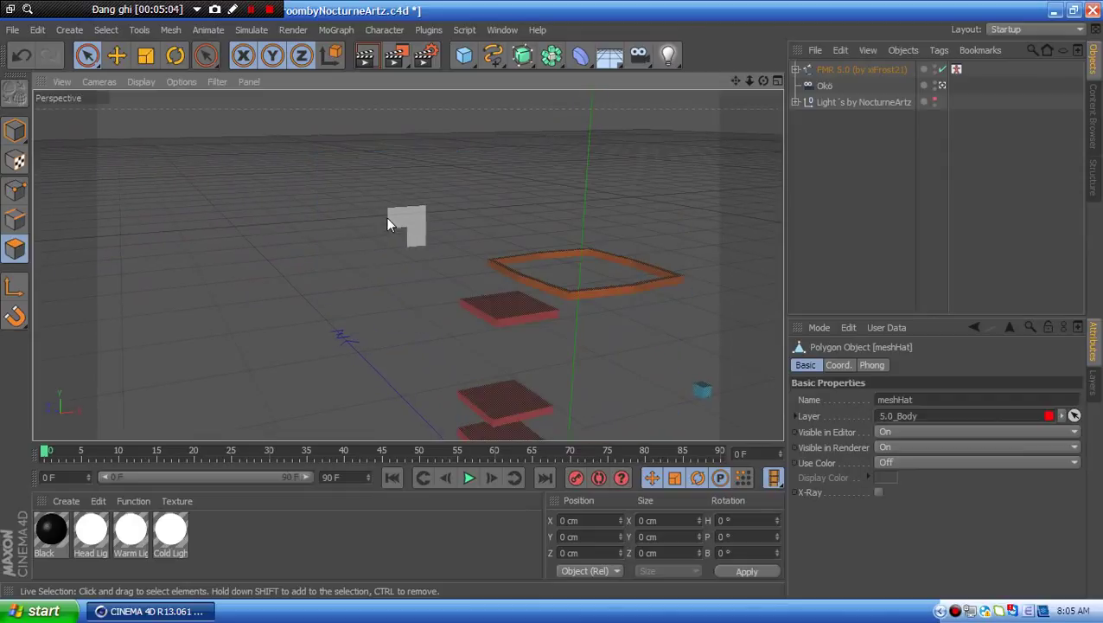
- Select all black hair polygons on the front face of meshHat
click(388, 212)
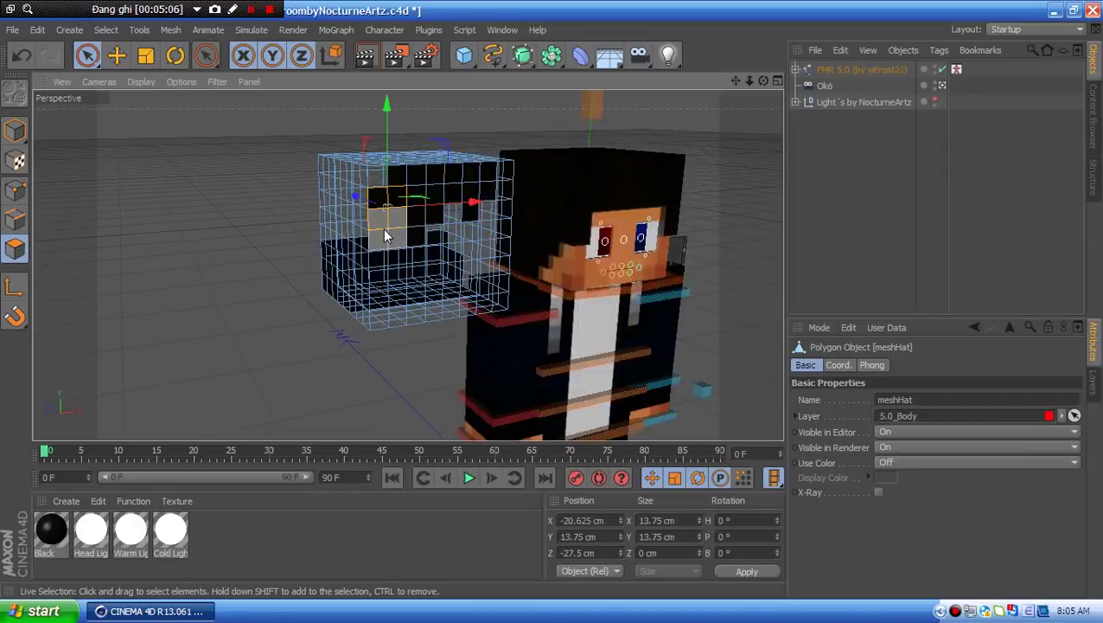
shift+click(385, 228)
shift+click(420, 220)
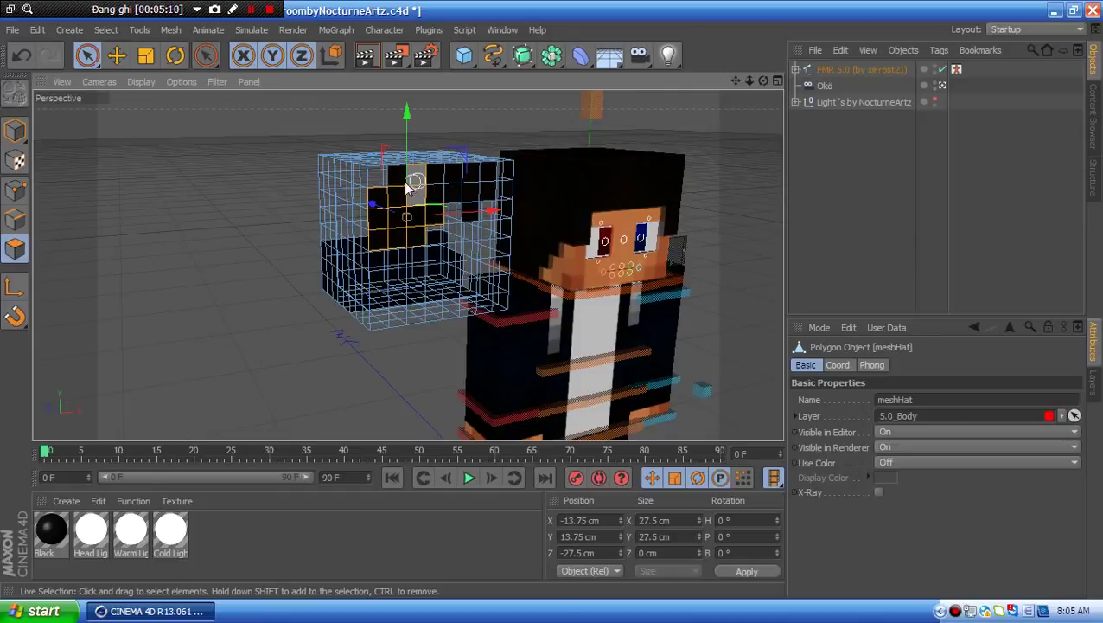
shift+drag(407, 183, 398, 177)
mouse_move(461, 189)
shift+mouse_down()
mouse_move(480, 179)
mouse_move(465, 193)
shift+mouse_up()
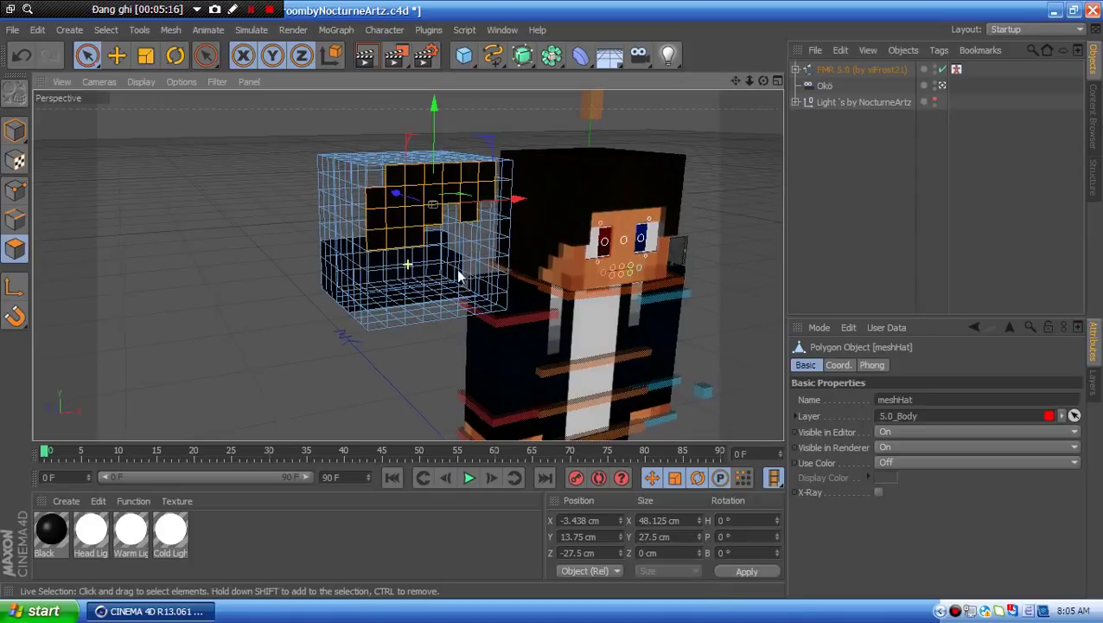
alt+drag(455, 268, 505, 243)
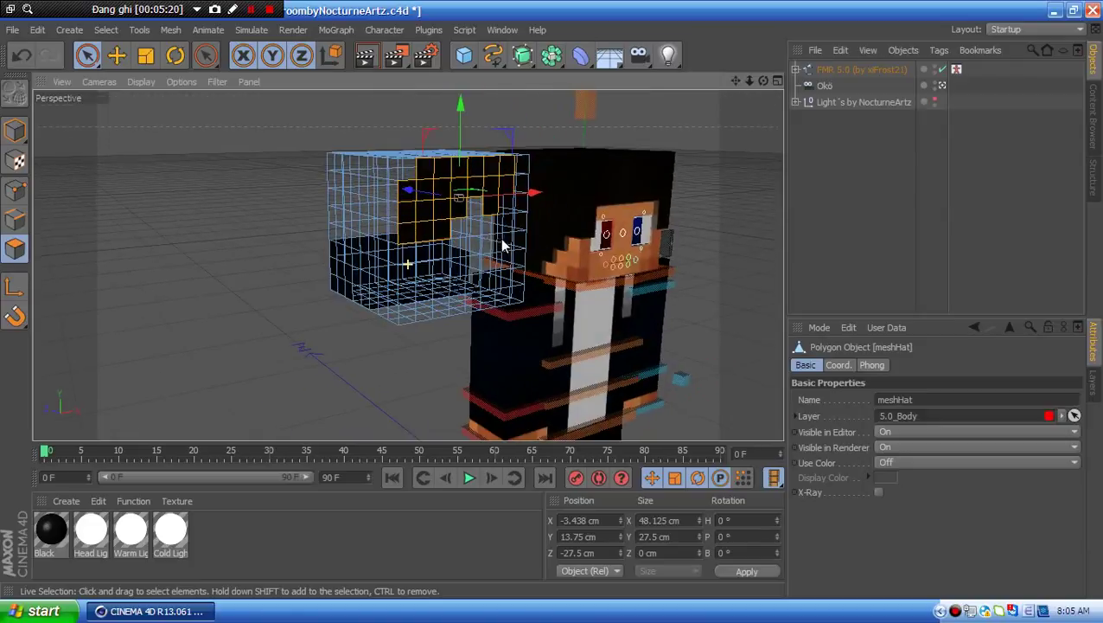
- Extrude meshHat's front hair polygons by 2 cm with a maximum angle of 91°, undoing the extrusion applied to the whole mesh
right_click(492, 246)
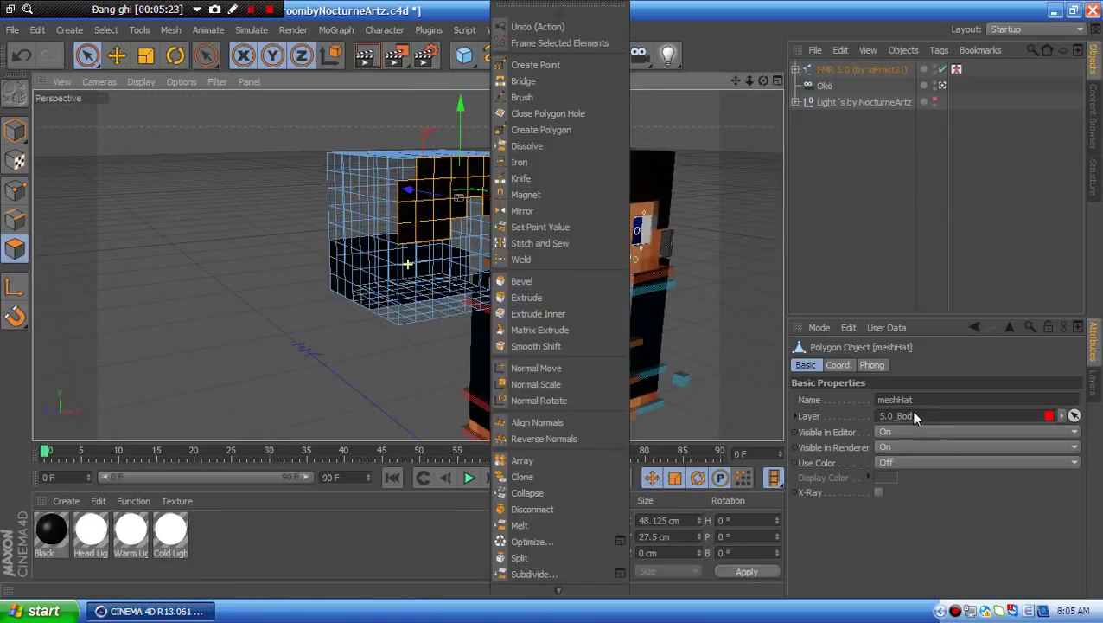
click(537, 297)
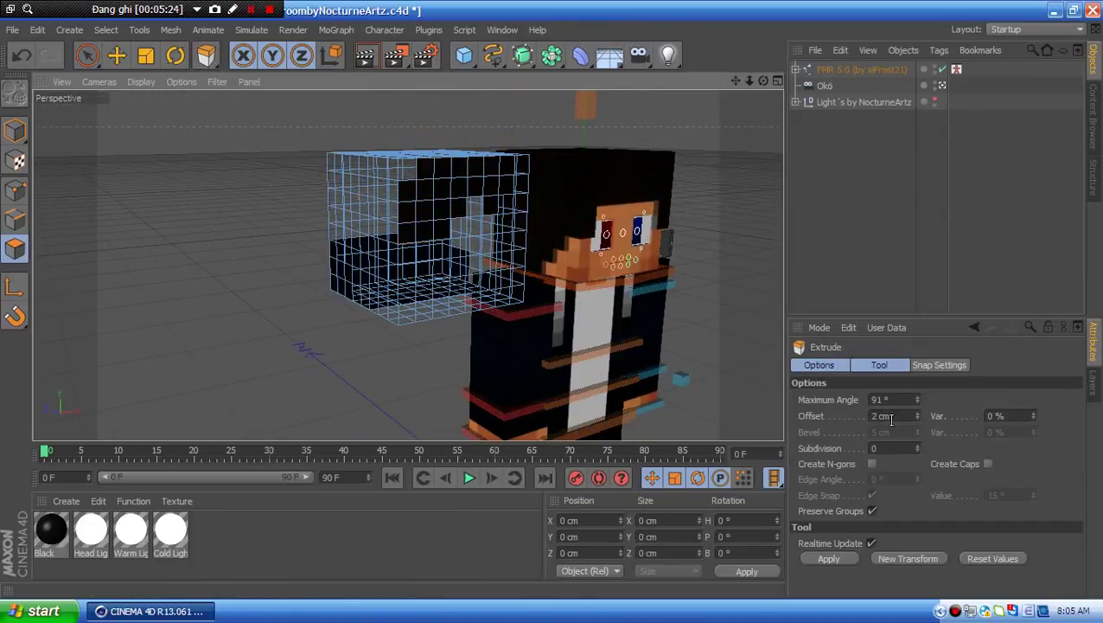
key(Return)
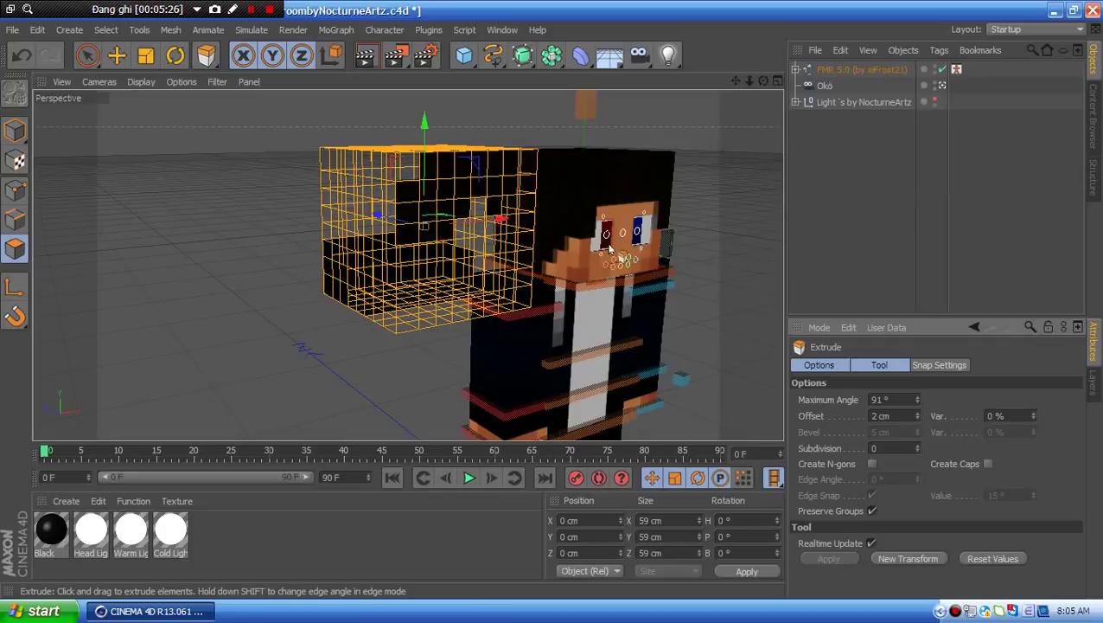
click(29, 51)
click(29, 49)
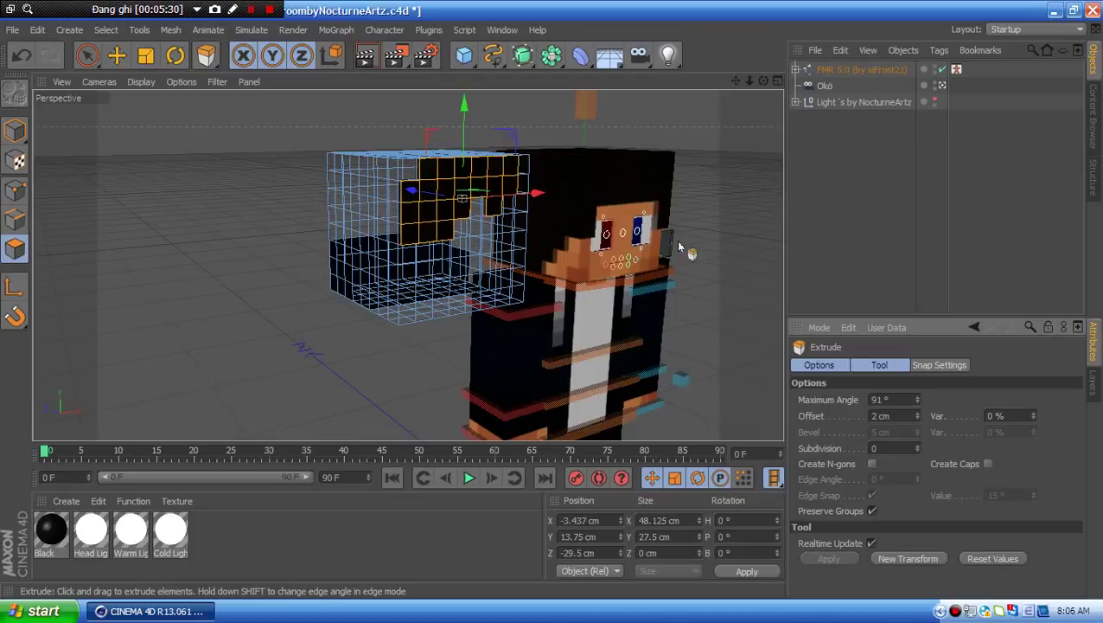
click(427, 220)
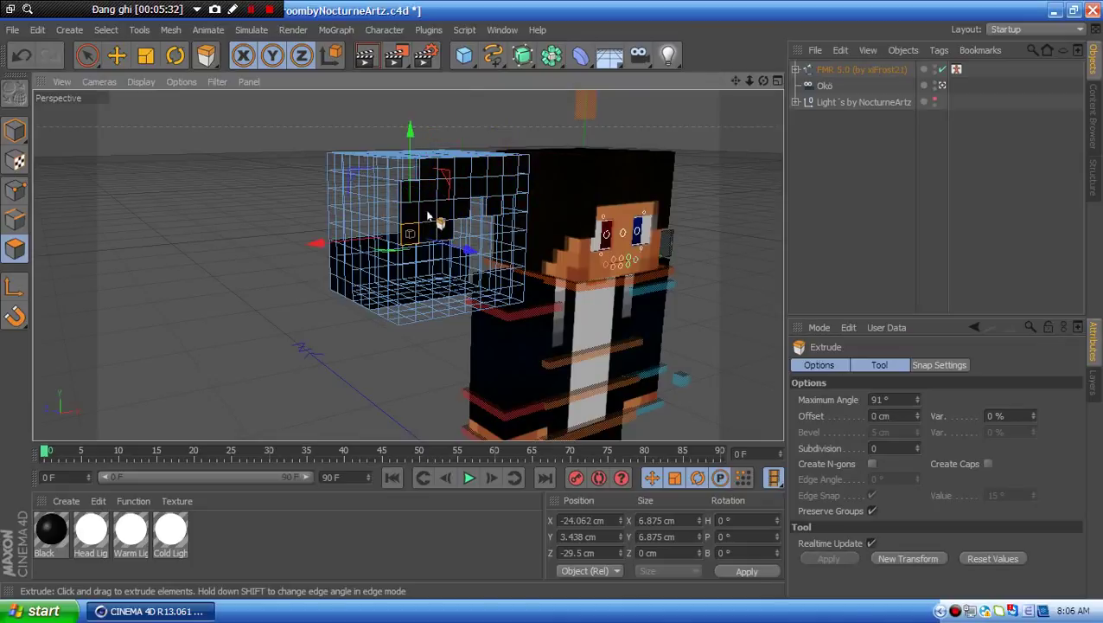
click(432, 210)
click(441, 198)
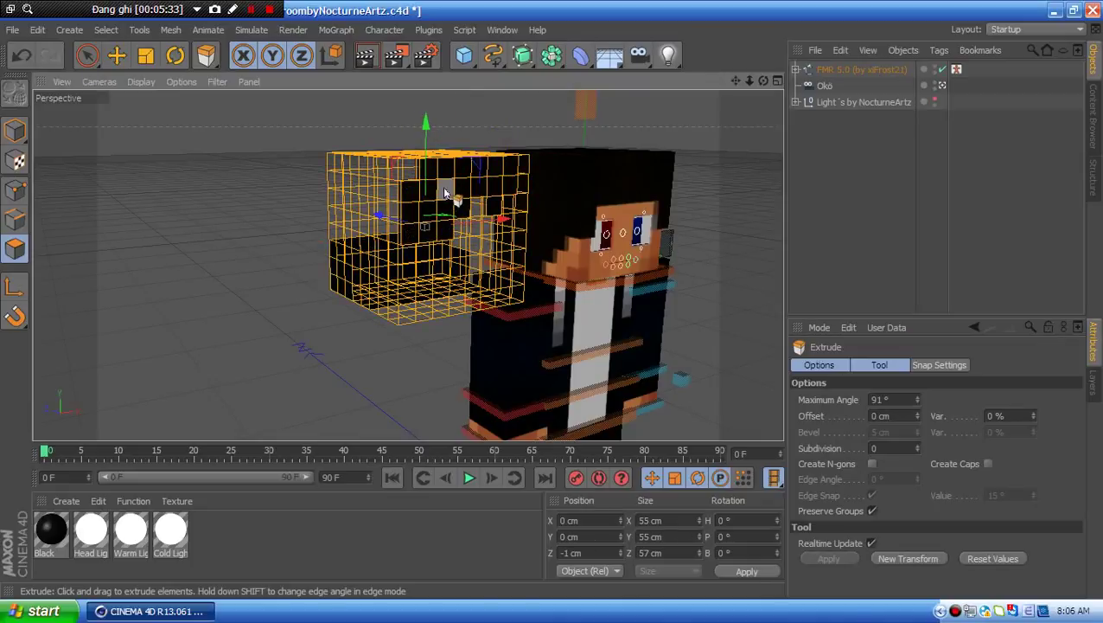
click(21, 55)
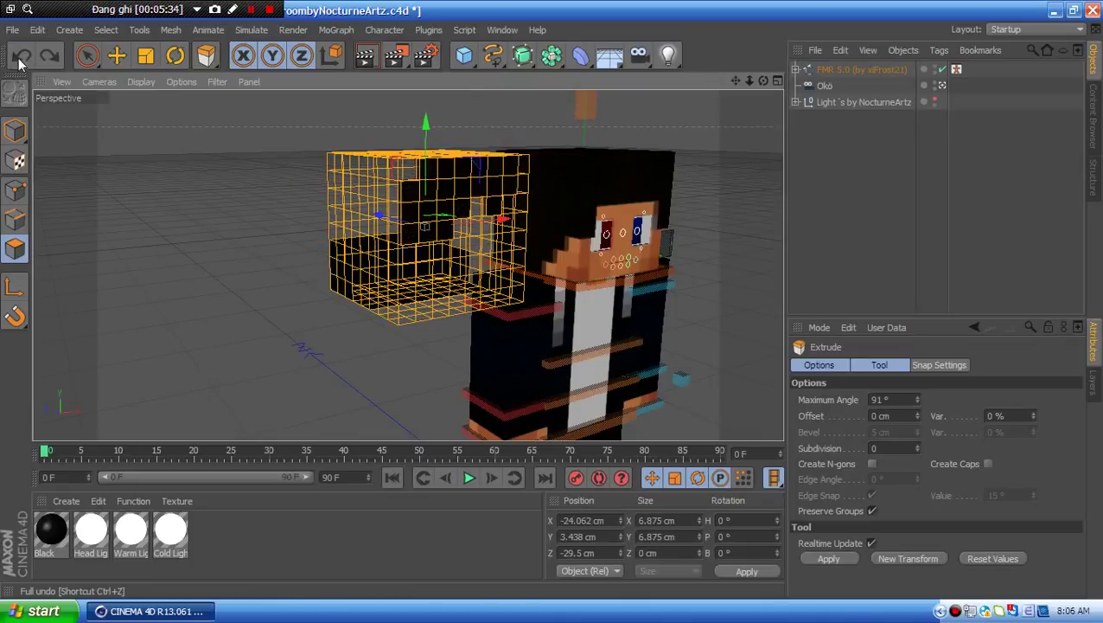
- Select all of meshHat's front hair polygons again, extrude them by another 2 cm and clear the polygon selection
shift+click(431, 212)
shift+click(444, 184)
shift+click(461, 170)
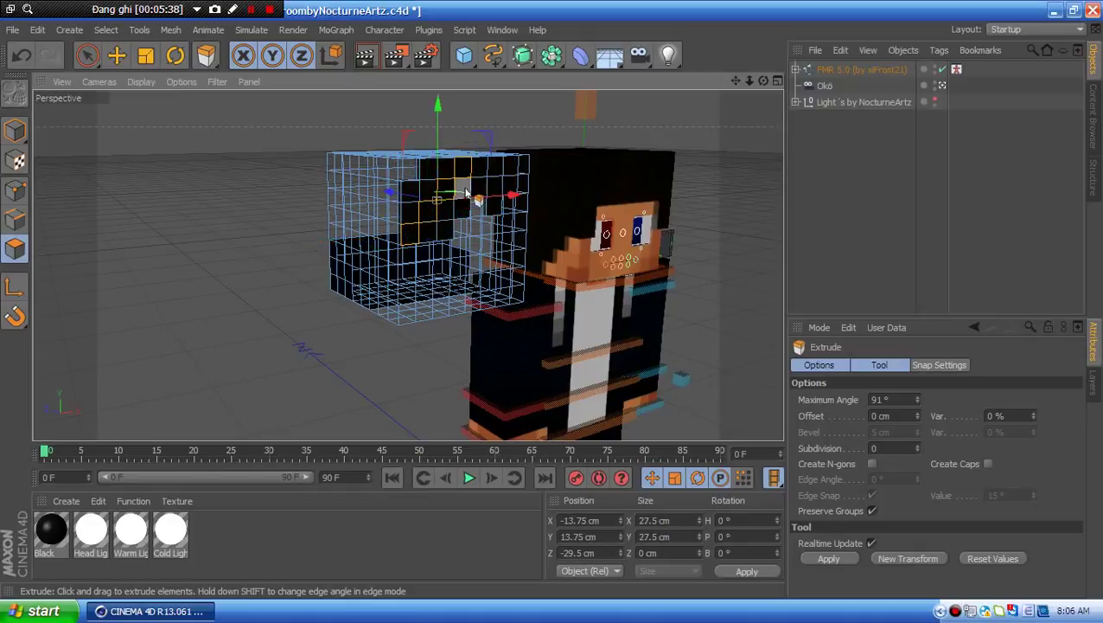
shift+click(494, 183)
shift+click(512, 185)
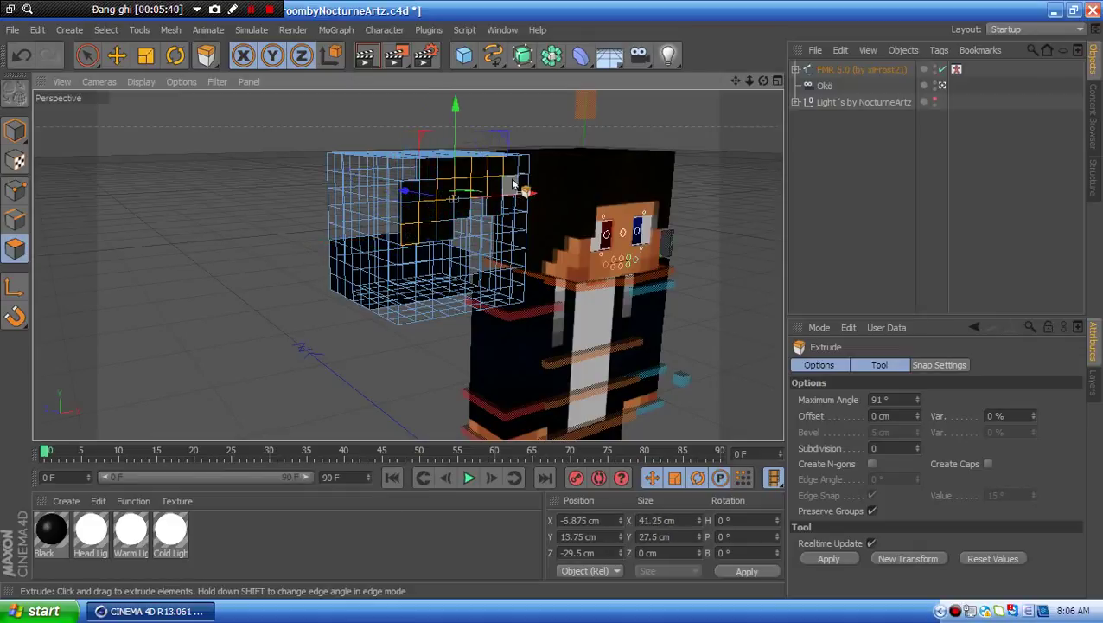
shift+click(496, 215)
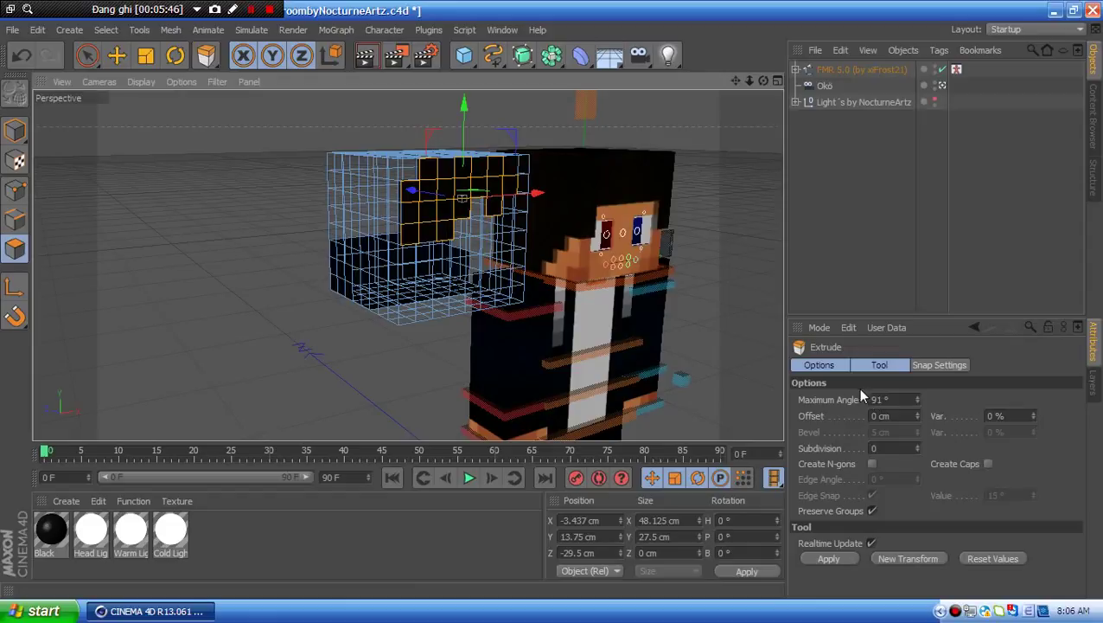
click(880, 415)
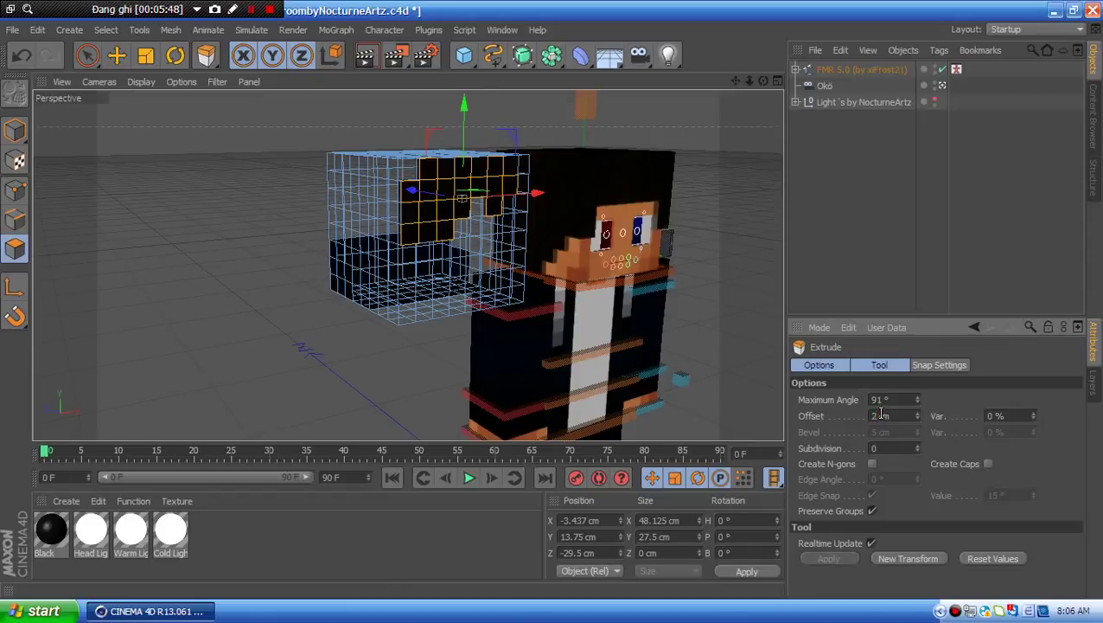
alt+drag(662, 199, 33, 108)
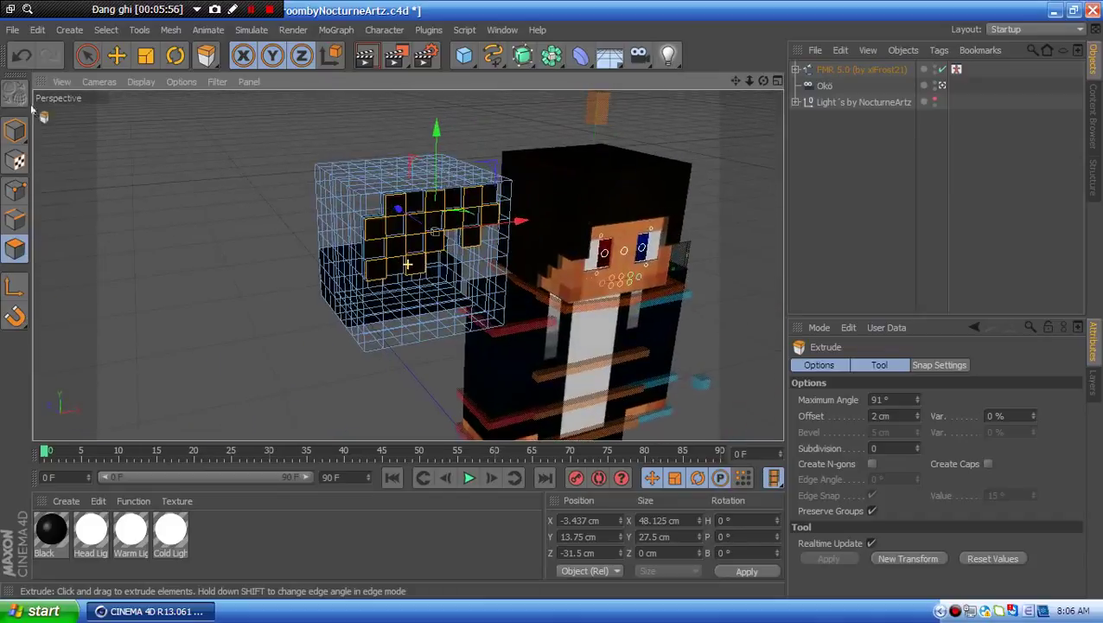
click(87, 56)
click(147, 221)
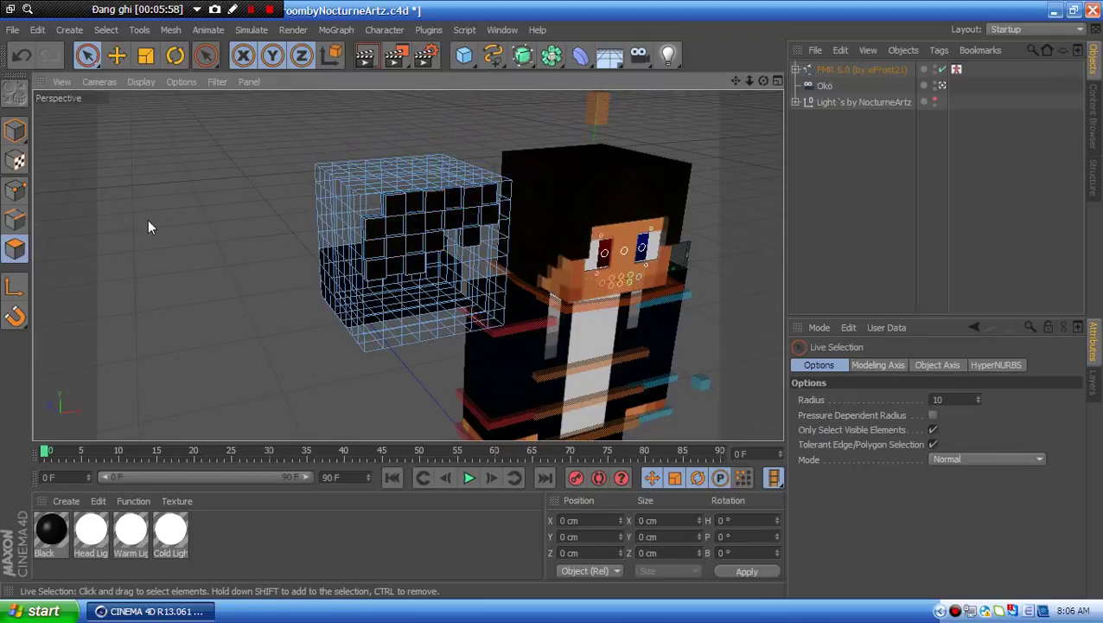
- Select the black hair polygons on the lower rear of meshHat's side, continuing across its back face
alt+drag(213, 232, 387, 176)
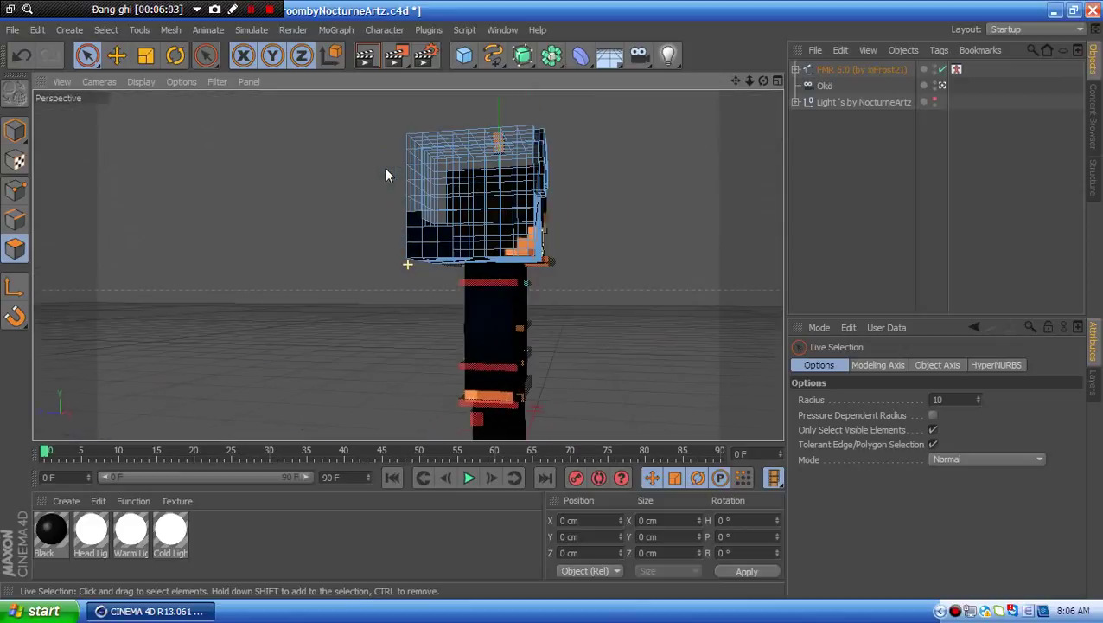
click(437, 240)
shift+click(411, 235)
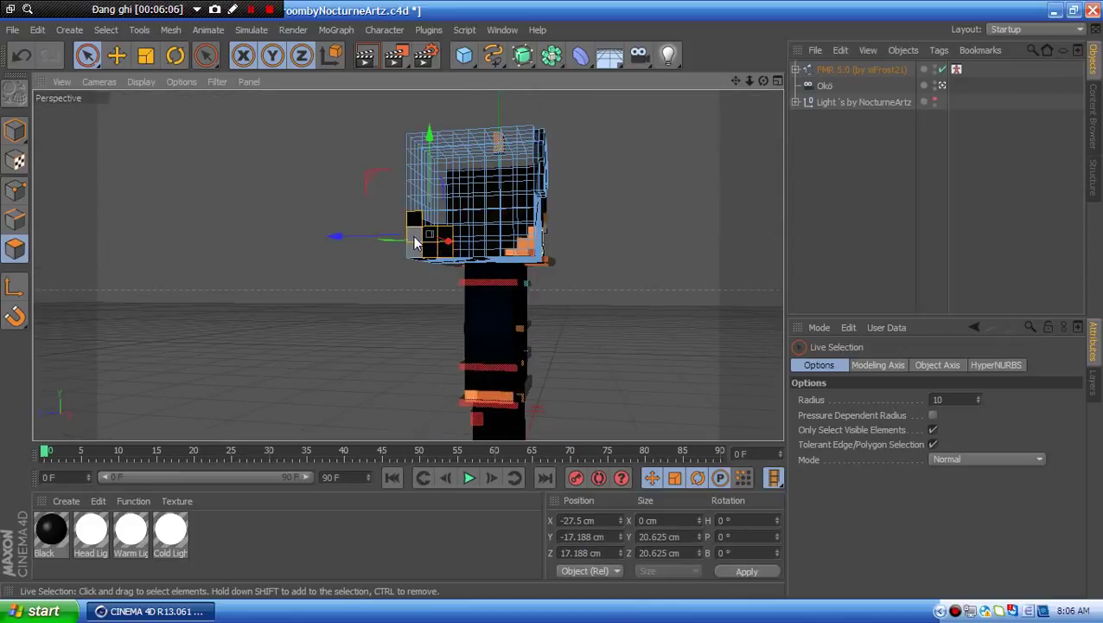
alt+drag(489, 354, 477, 297)
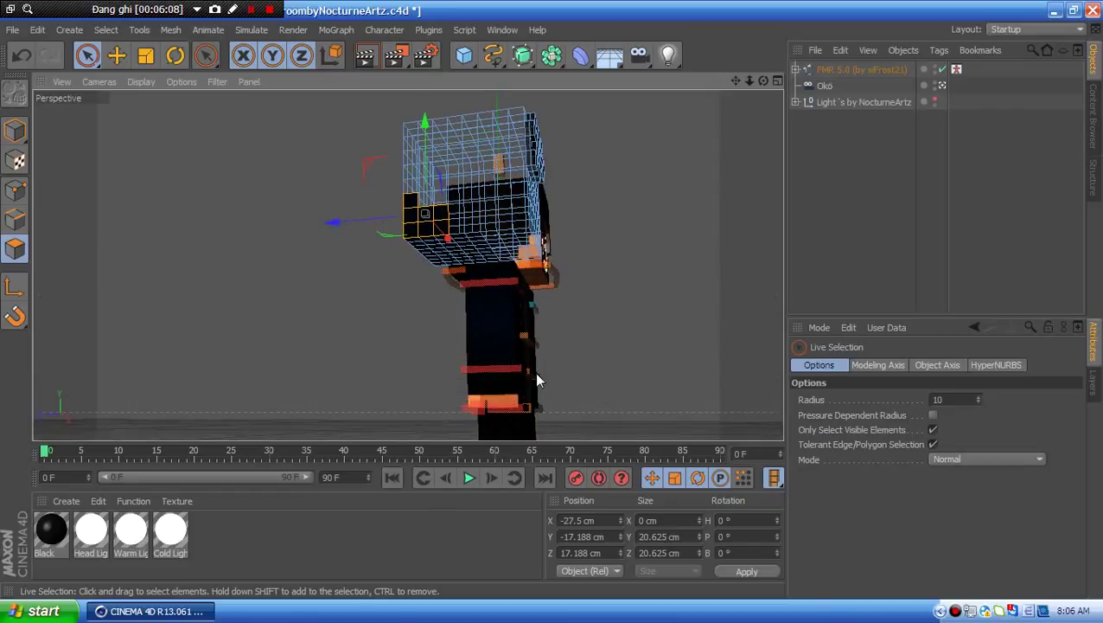
alt+drag(537, 374, 615, 405)
shift+click(488, 243)
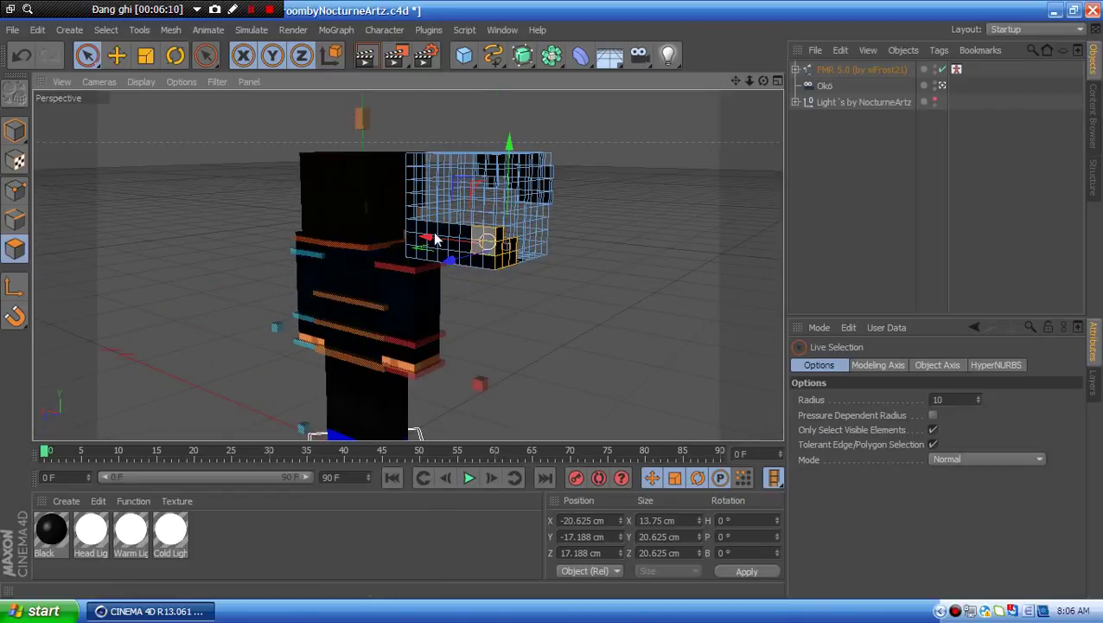
shift+click(422, 236)
drag(451, 232, 485, 217)
click(20, 55)
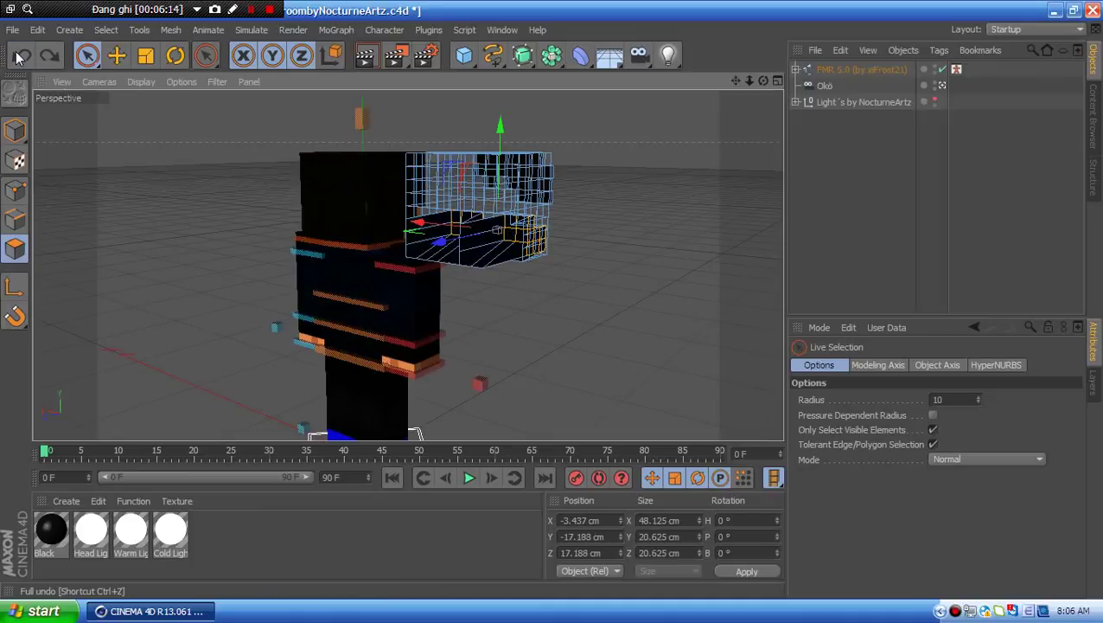
click(19, 56)
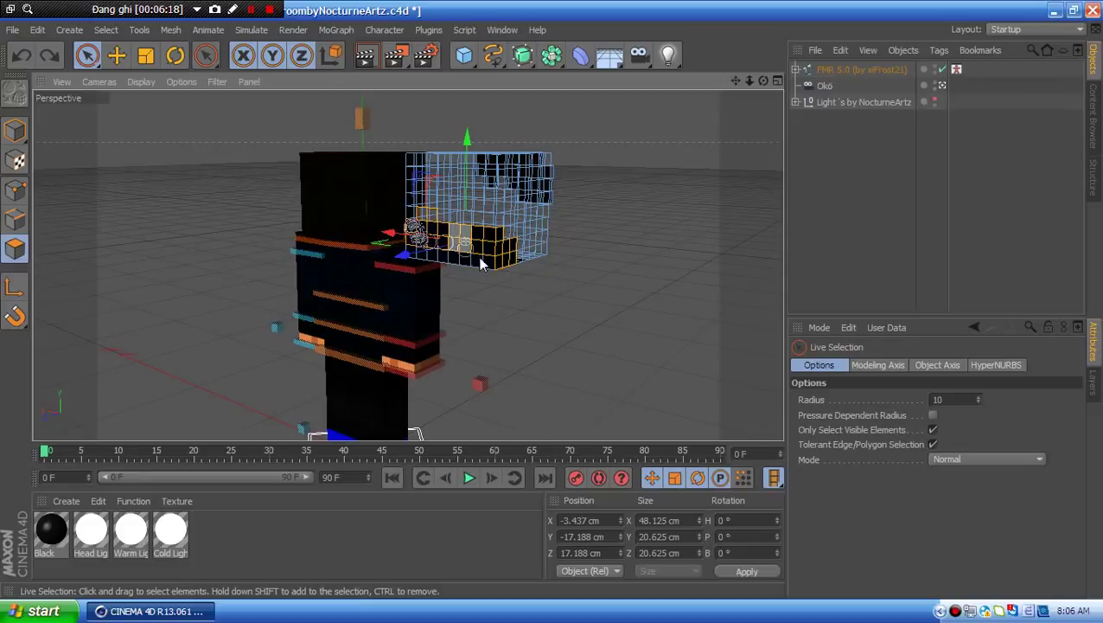
- Complete the rear hair selection on meshHat's back, far side and underside, deselecting the surplus polygons above the black band
shift+click(418, 223)
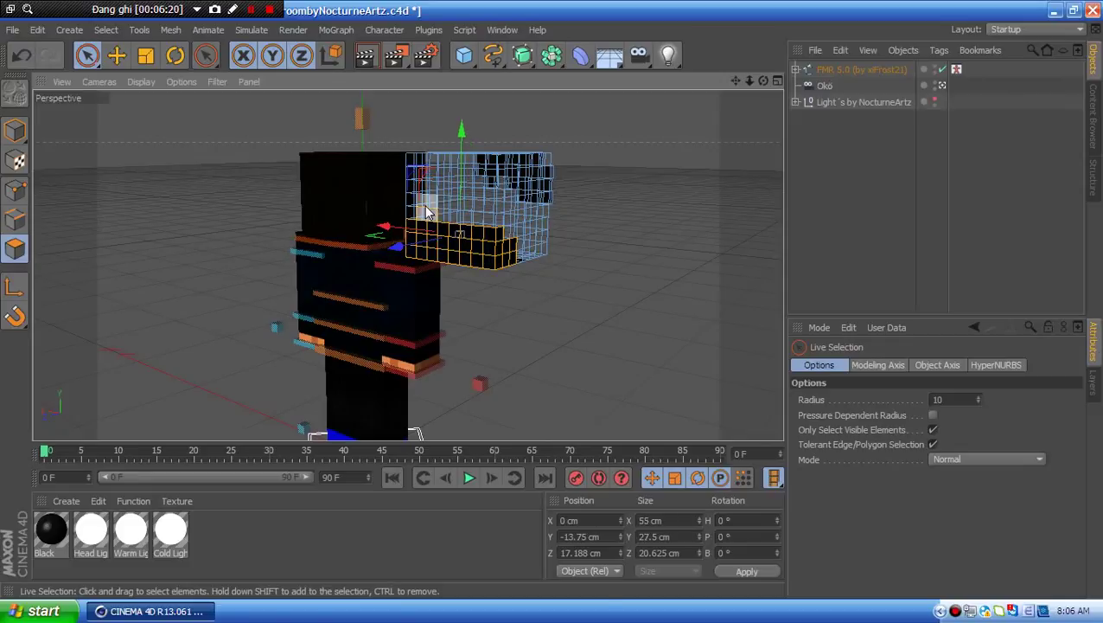
ctrl+click(425, 208)
alt+drag(398, 229, 459, 272)
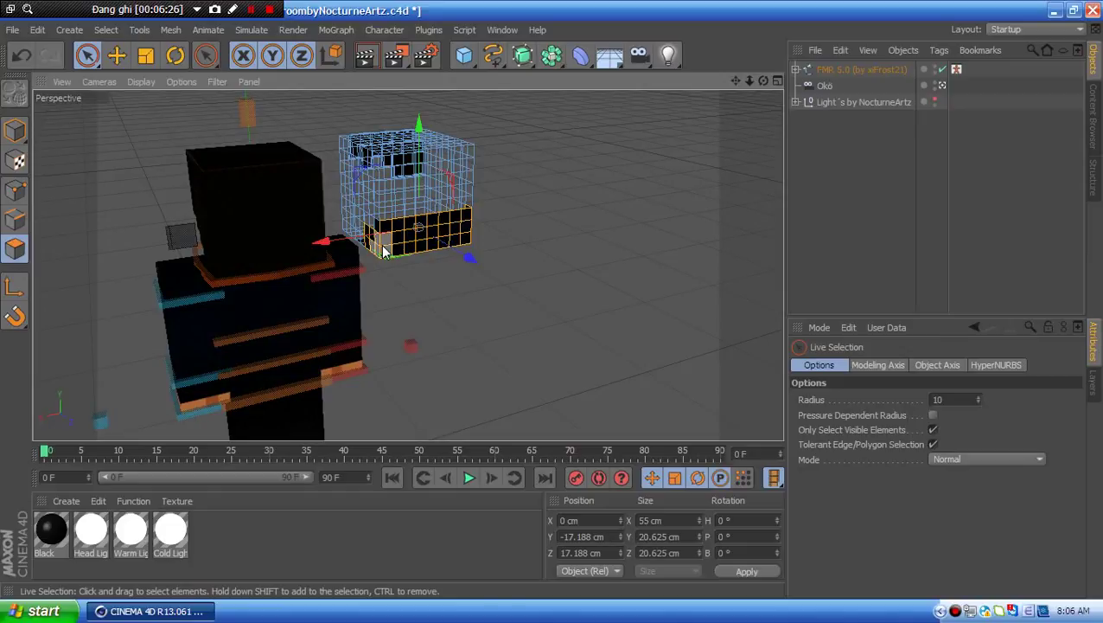
alt+drag(443, 325, 499, 240)
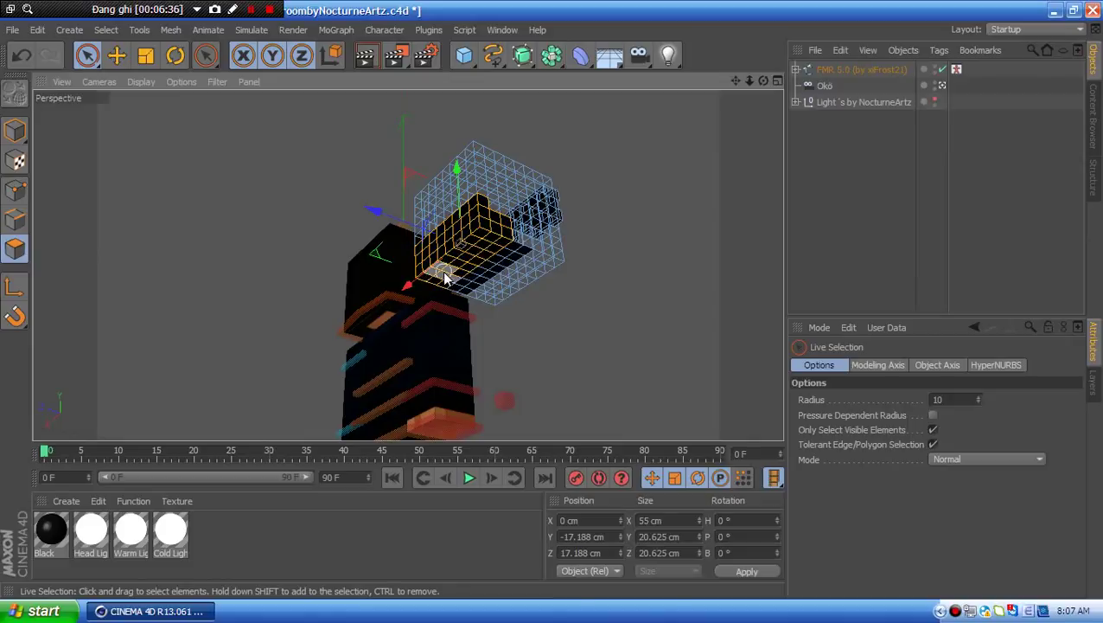
- Extrude the selected rear hair polygons of meshHat by 2 cm with a maximum angle of 91°
right_click(445, 274)
click(501, 295)
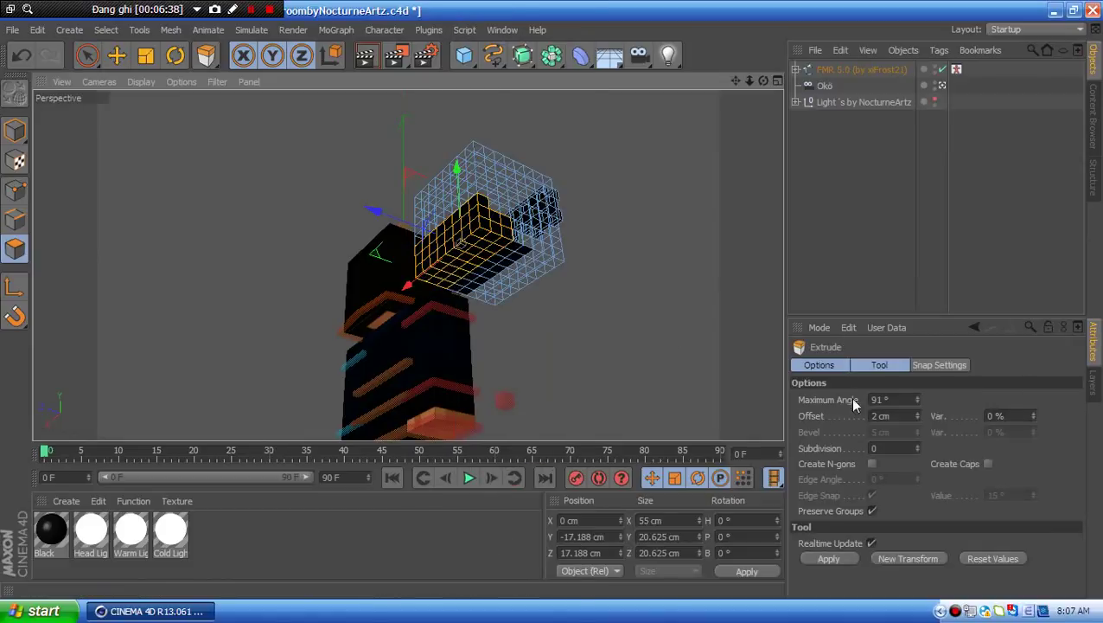
click(889, 402)
alt+drag(706, 315, 415, 355)
- Return to model mode, move meshHat along its X axis back onto the character's head and deselect it
click(15, 130)
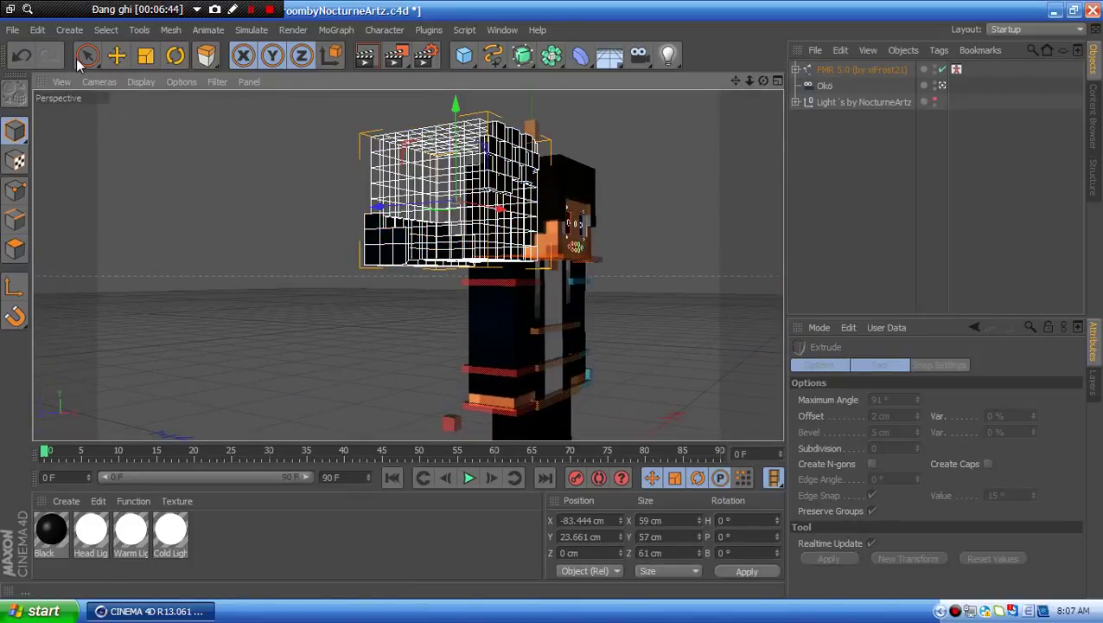
click(86, 54)
alt+drag(178, 182, 360, 235)
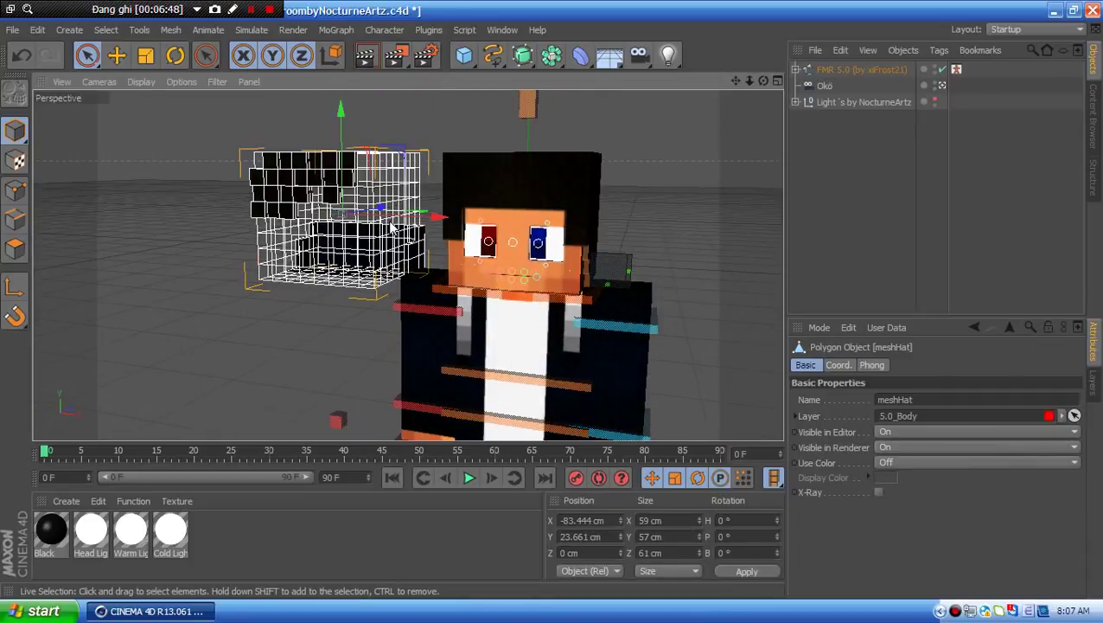
drag(420, 215, 505, 205)
drag(547, 214, 572, 212)
alt+drag(407, 264, 634, 244)
click(571, 331)
click(686, 275)
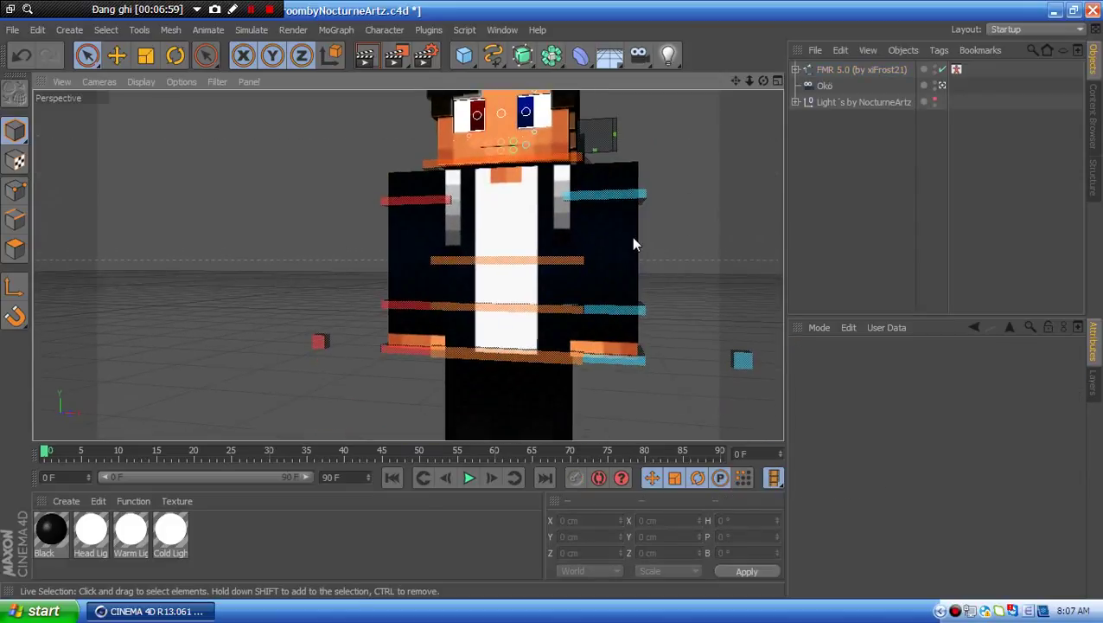
- Select both arm meshes, meshArmL and meshArmR, together
click(634, 240)
shift+click(414, 224)
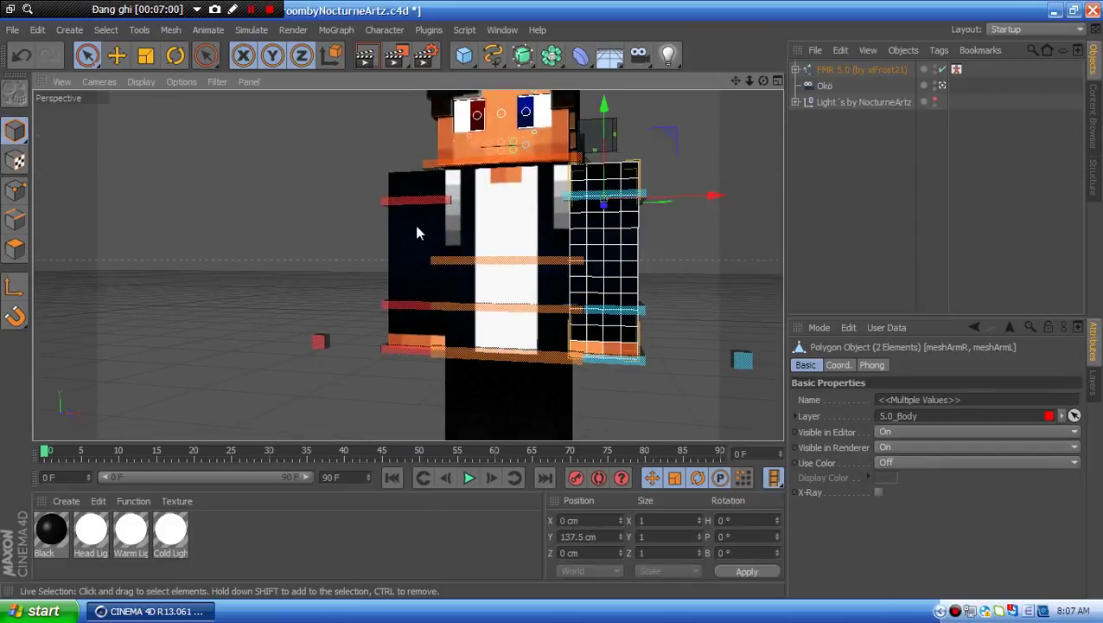
click(631, 244)
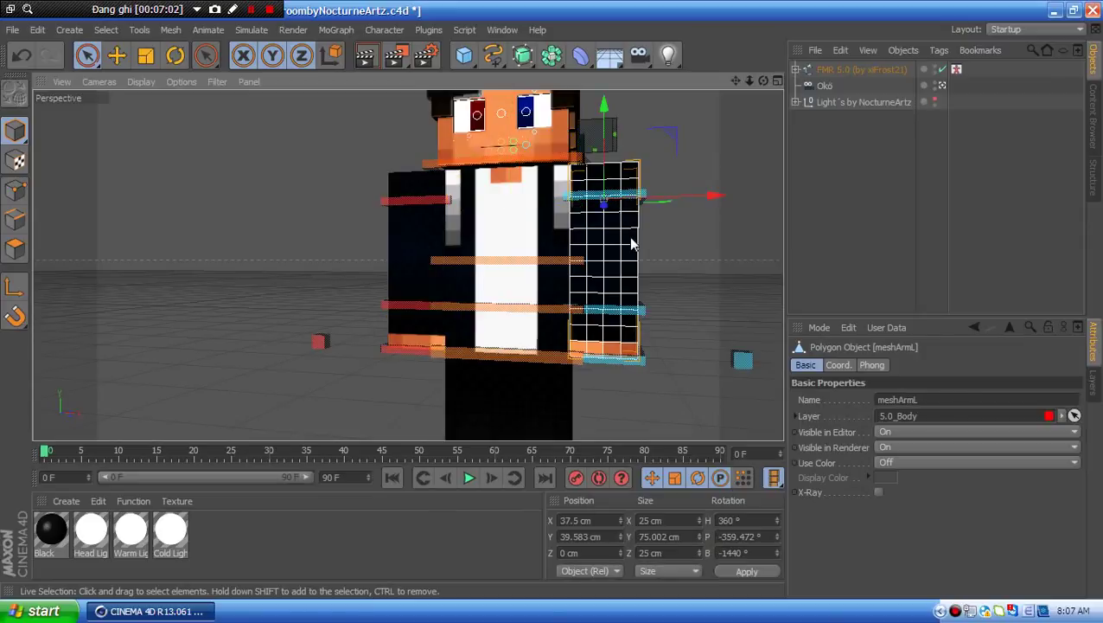
shift+click(410, 266)
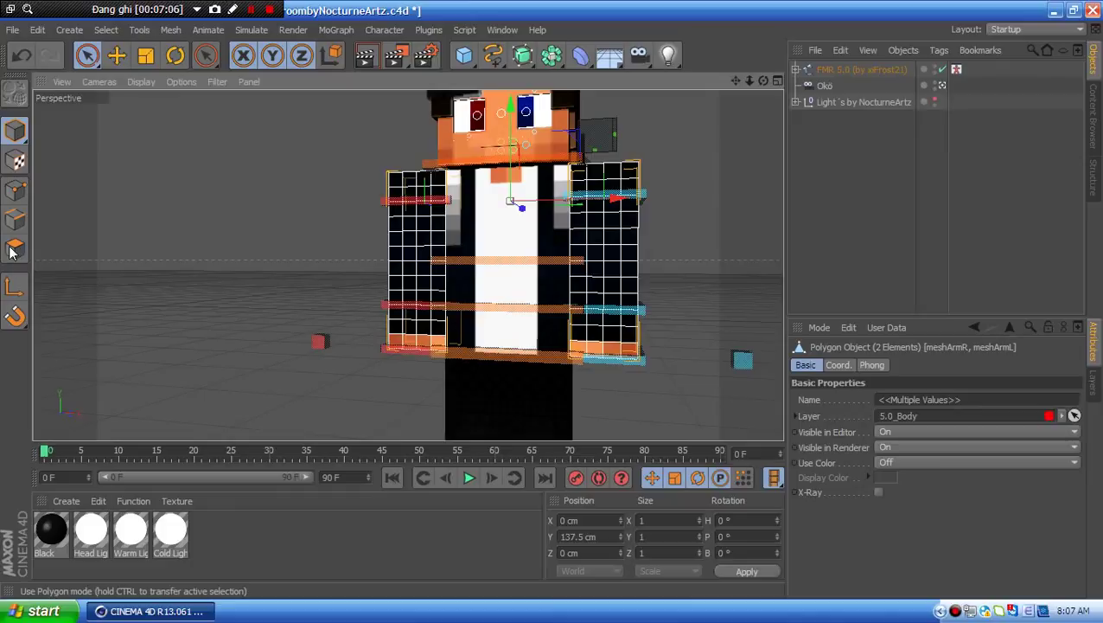
- In polygon mode, ring-select all the black sleeve rows of meshArmR down to the row above the hand
click(14, 249)
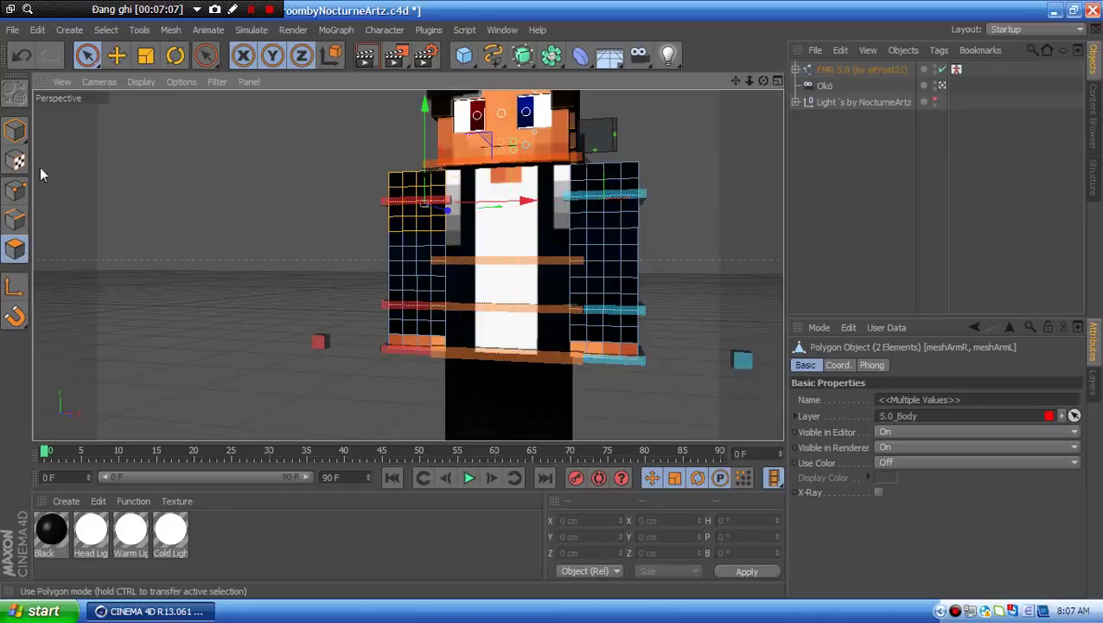
click(108, 31)
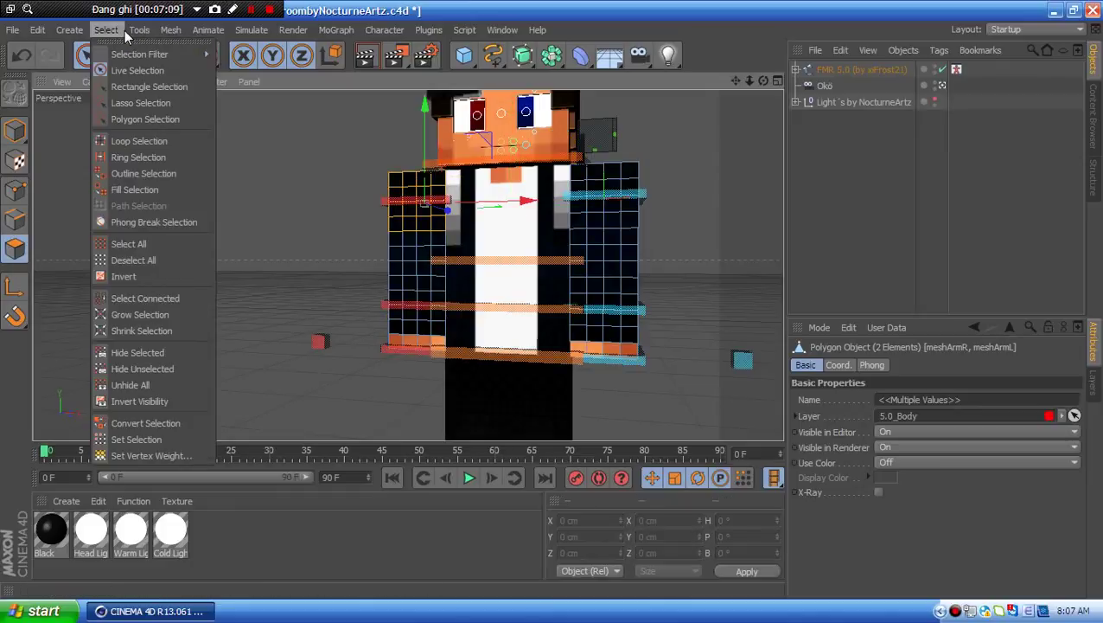
click(156, 157)
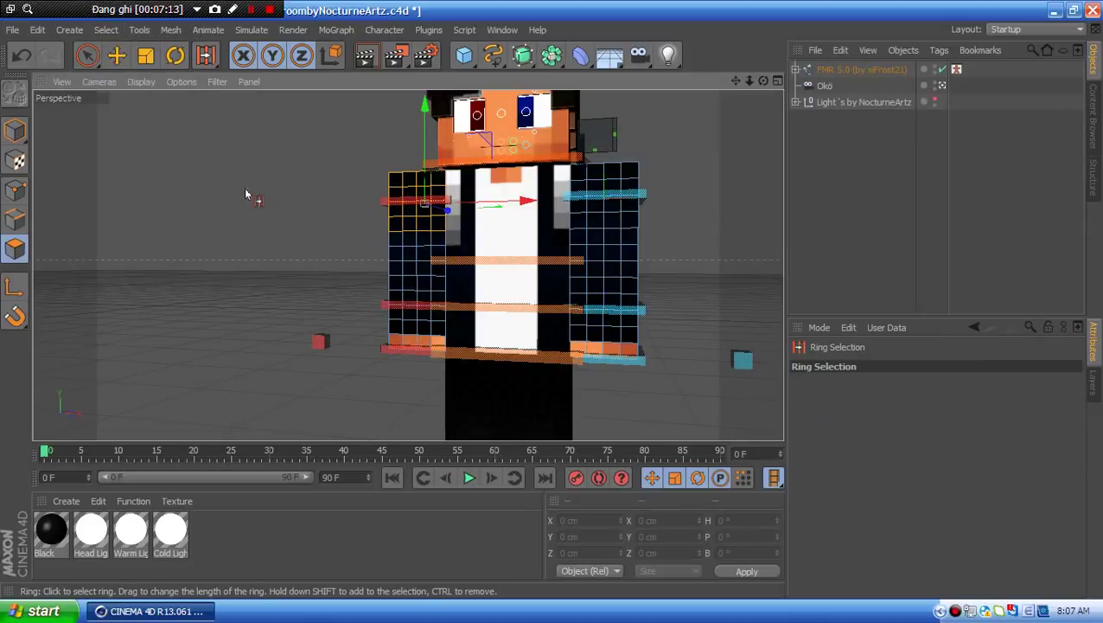
click(438, 246)
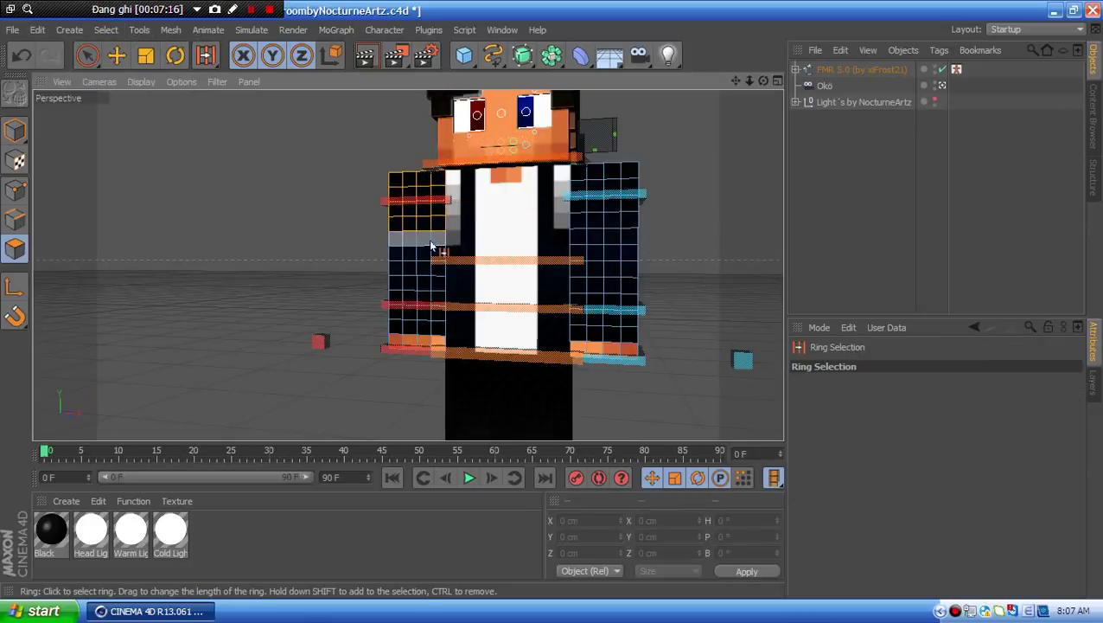
shift+click(430, 242)
shift+click(426, 258)
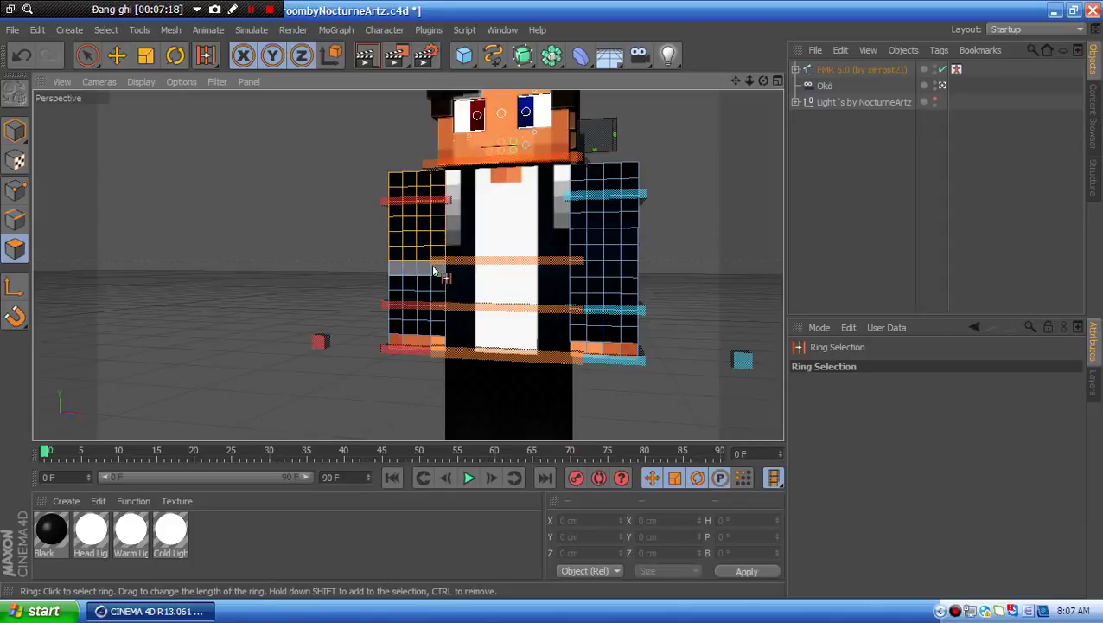
shift+click(439, 274)
shift+click(437, 287)
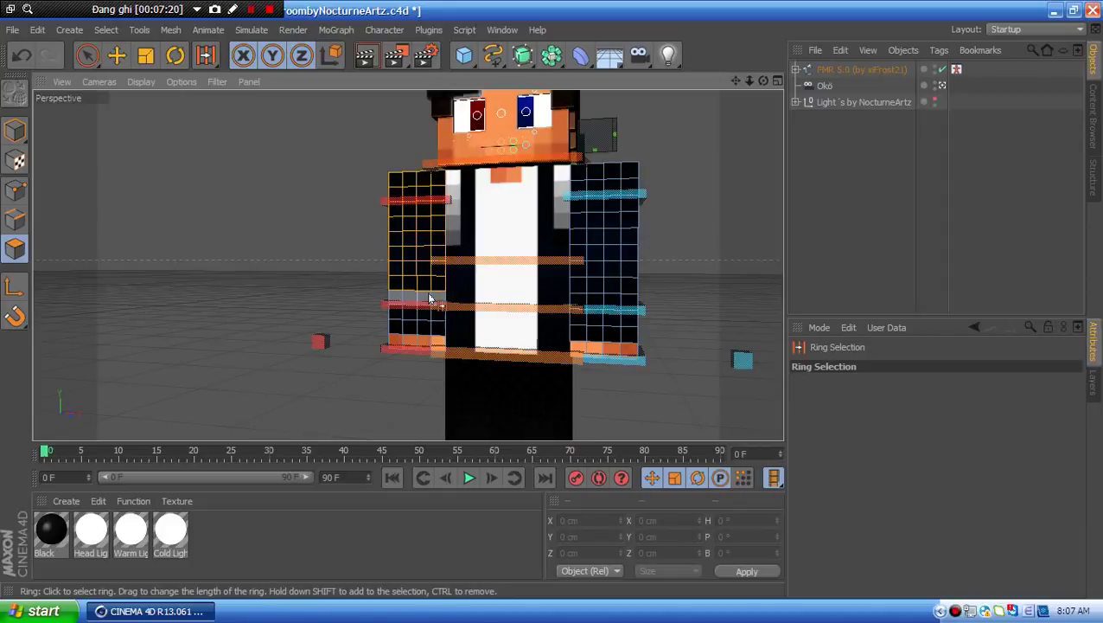
shift+click(431, 297)
shift+click(436, 324)
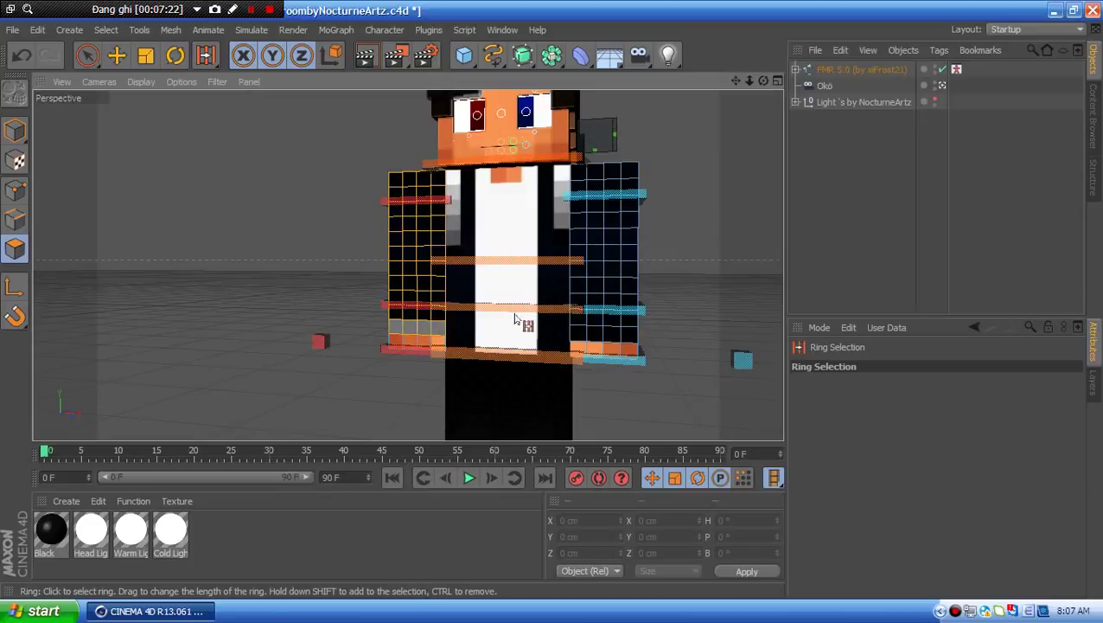
- Add the black sleeve rings of meshArmL, from the row above the hand up to the shoulder, to the selection
shift+click(626, 319)
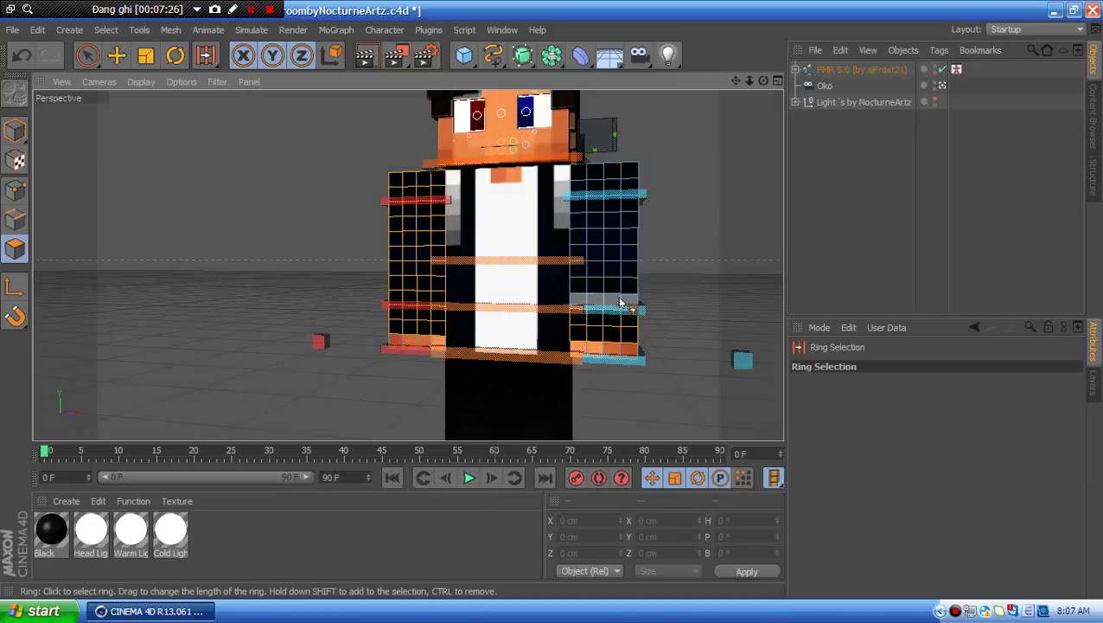
shift+click(622, 298)
shift+click(625, 279)
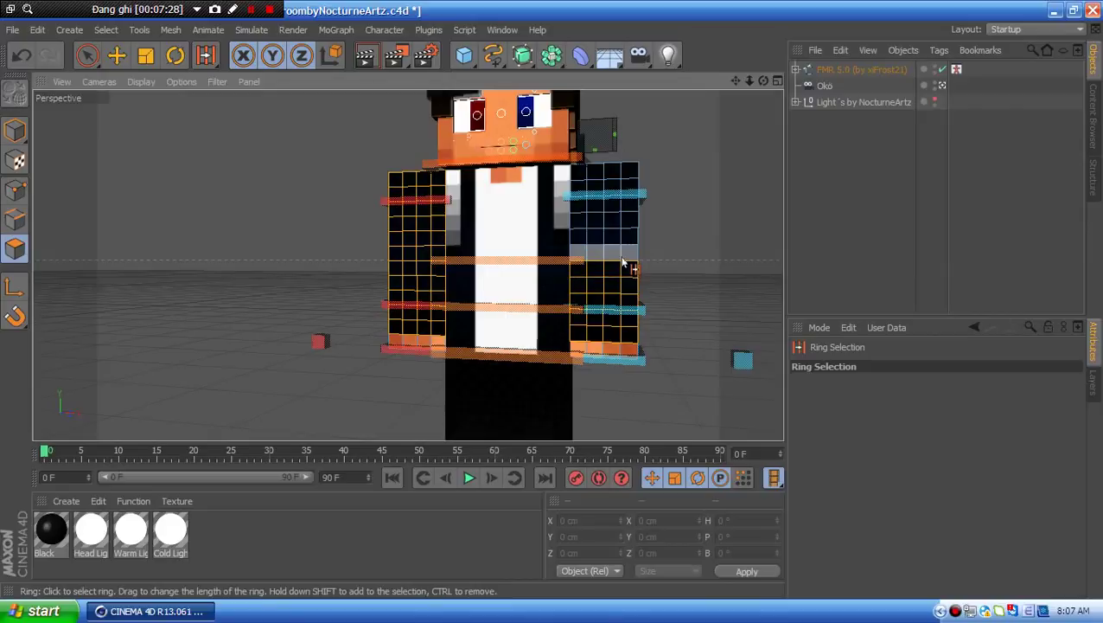
shift+click(628, 250)
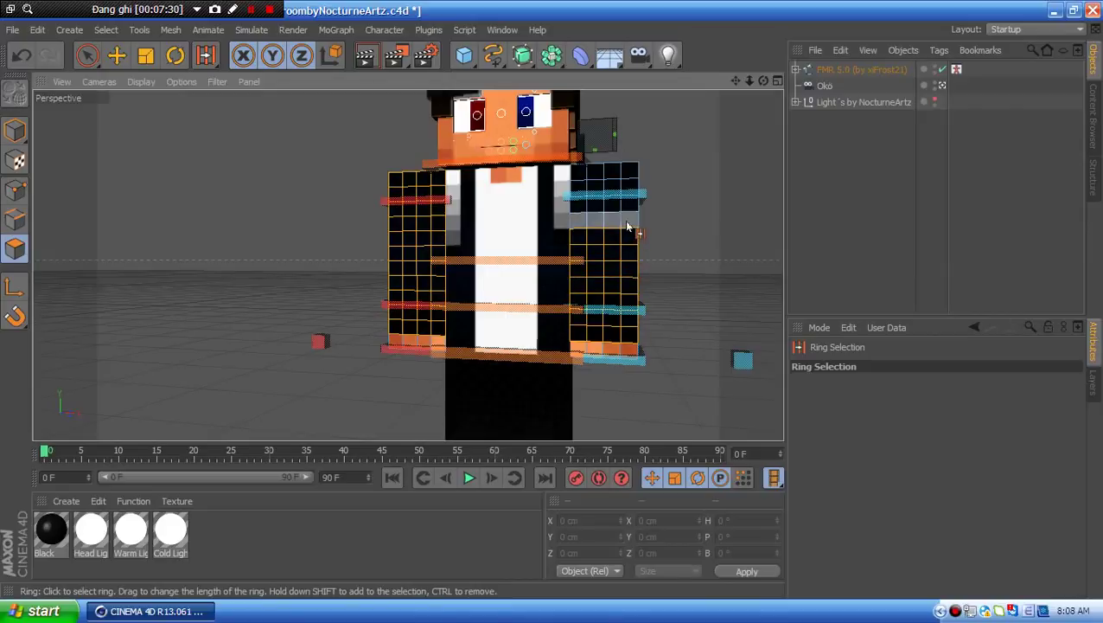
shift+click(624, 220)
shift+click(627, 192)
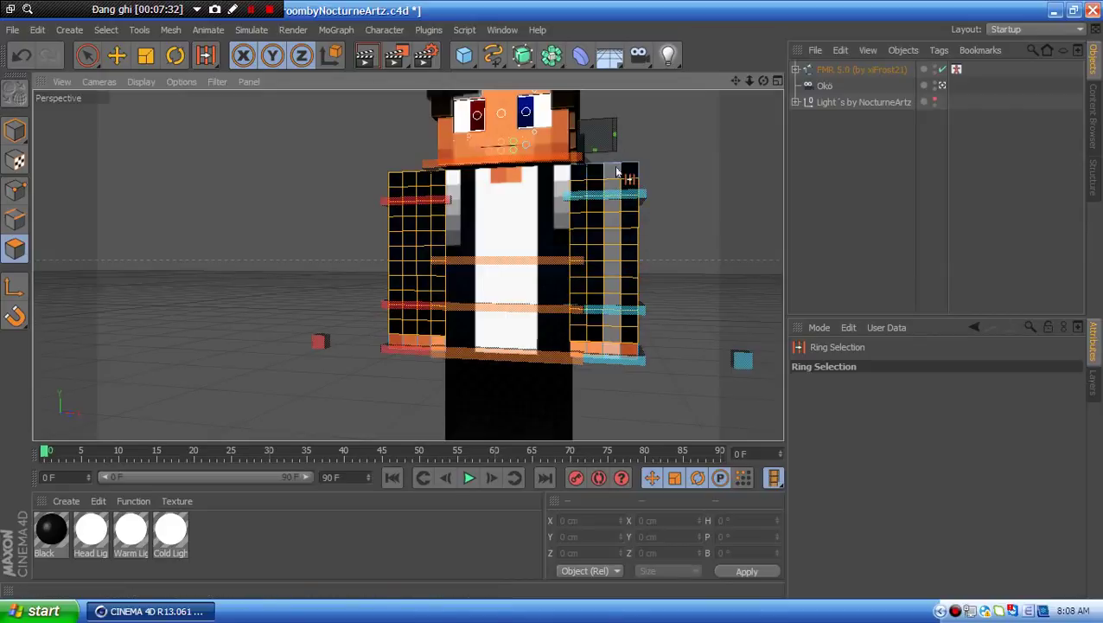
click(21, 54)
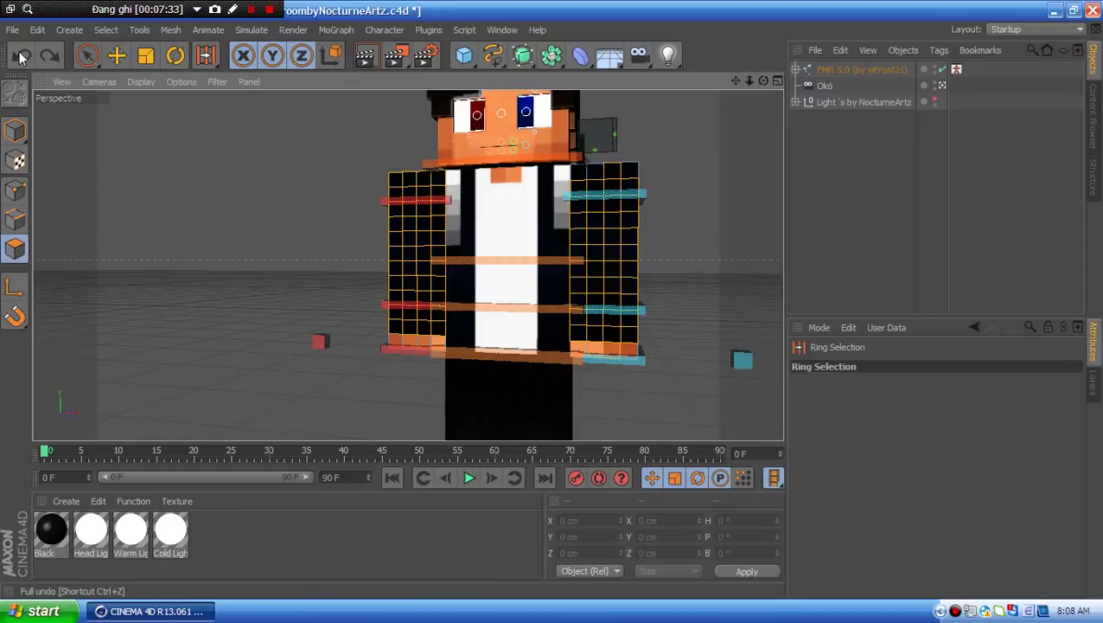
shift+click(642, 173)
- Add the top shoulder polygons of the arms to the sleeve selection with Live Selection
click(86, 54)
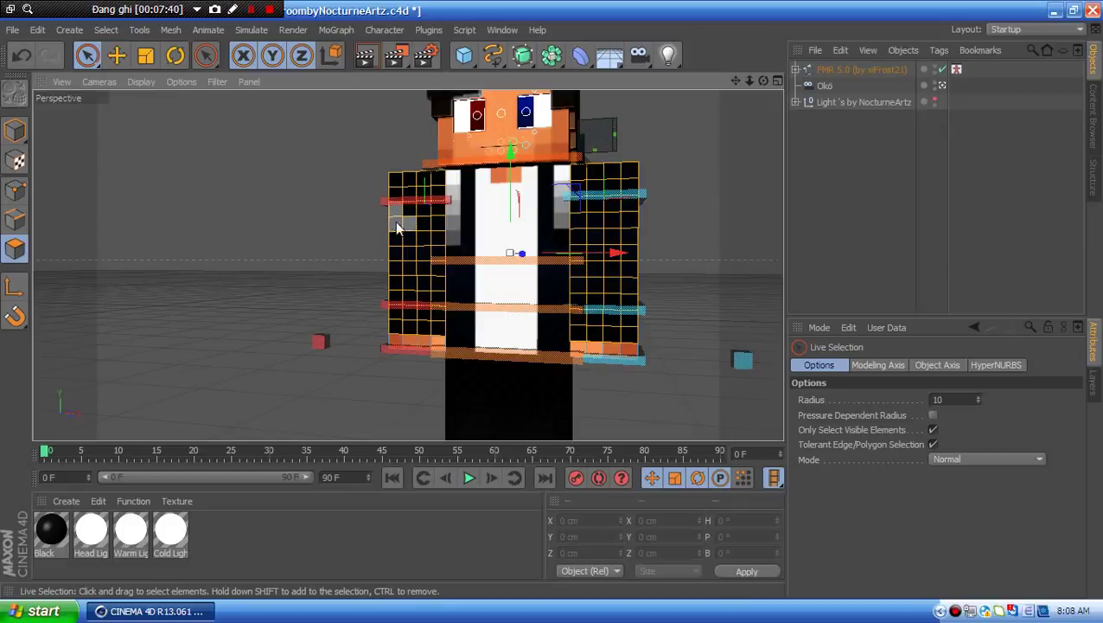
alt+drag(313, 224, 203, 290)
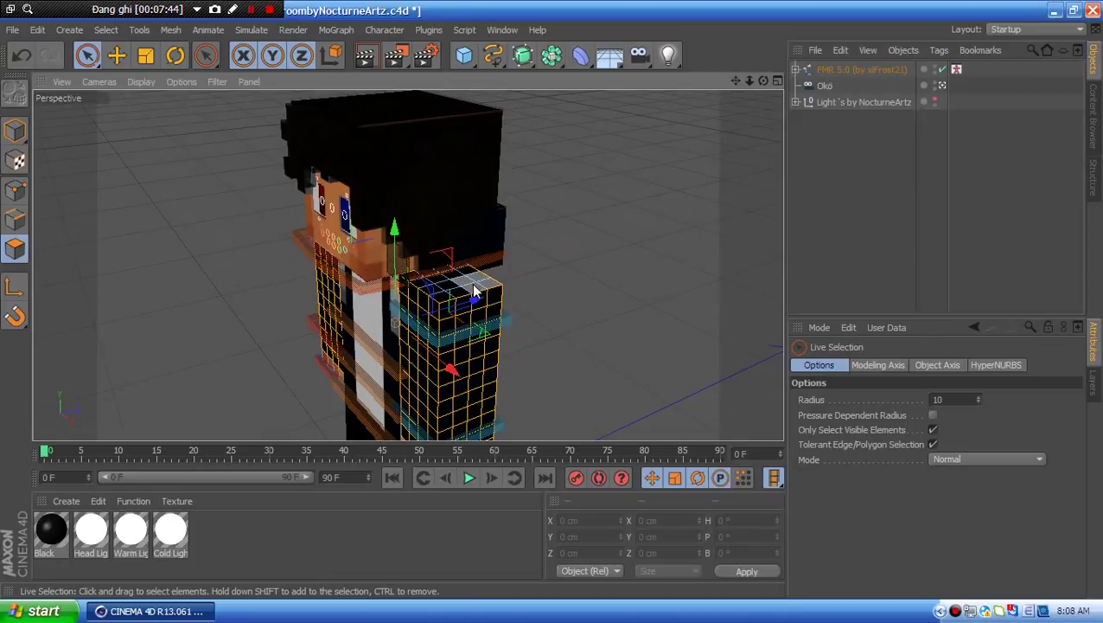
click(428, 279)
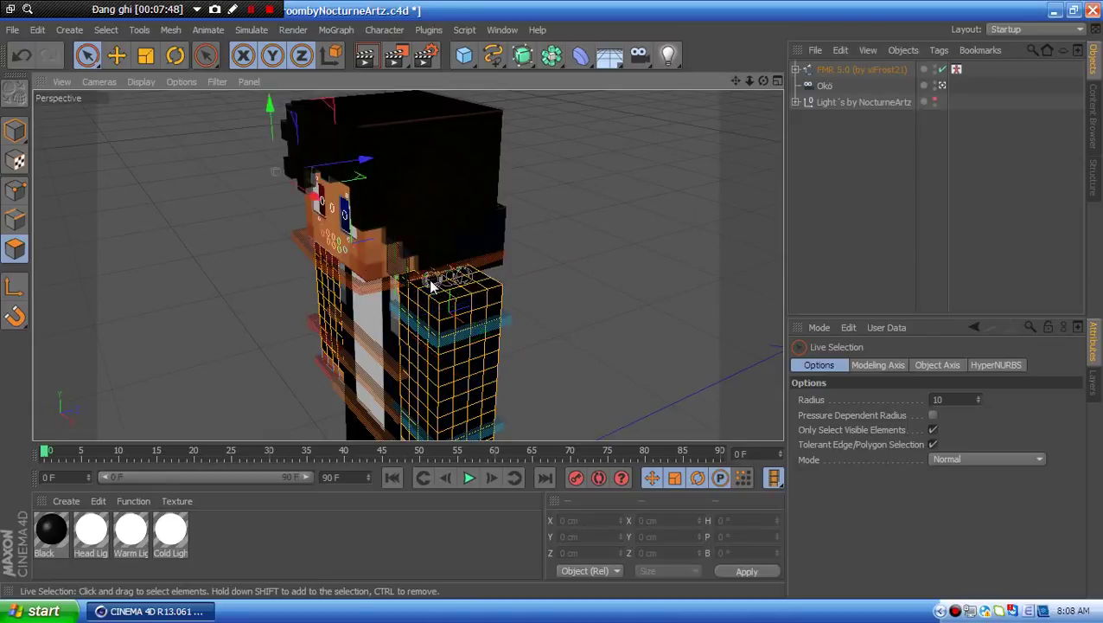
- Extrude the selected sleeve polygons of both arms by 2 cm with a maximum angle of 91°
alt+drag(541, 278, 566, 282)
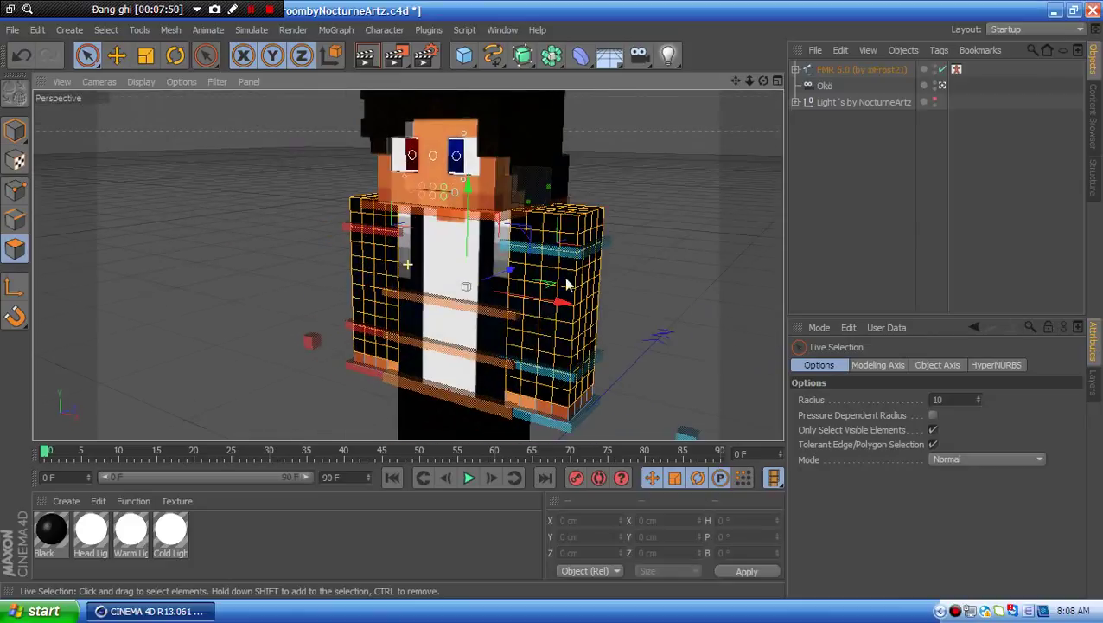
right_click(566, 283)
click(544, 298)
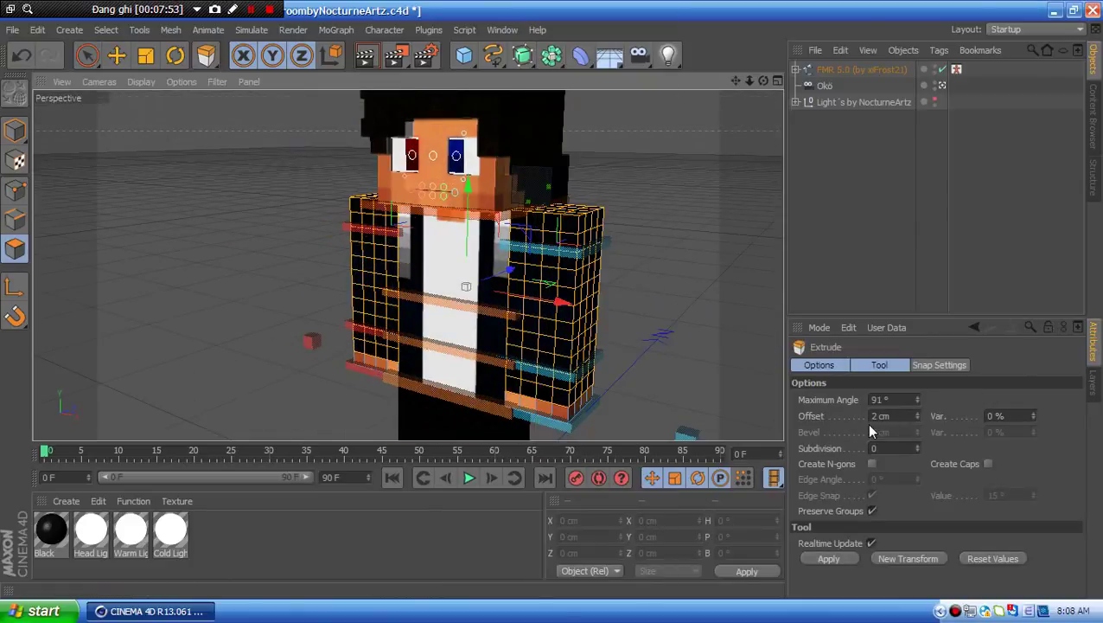
double_click(875, 417)
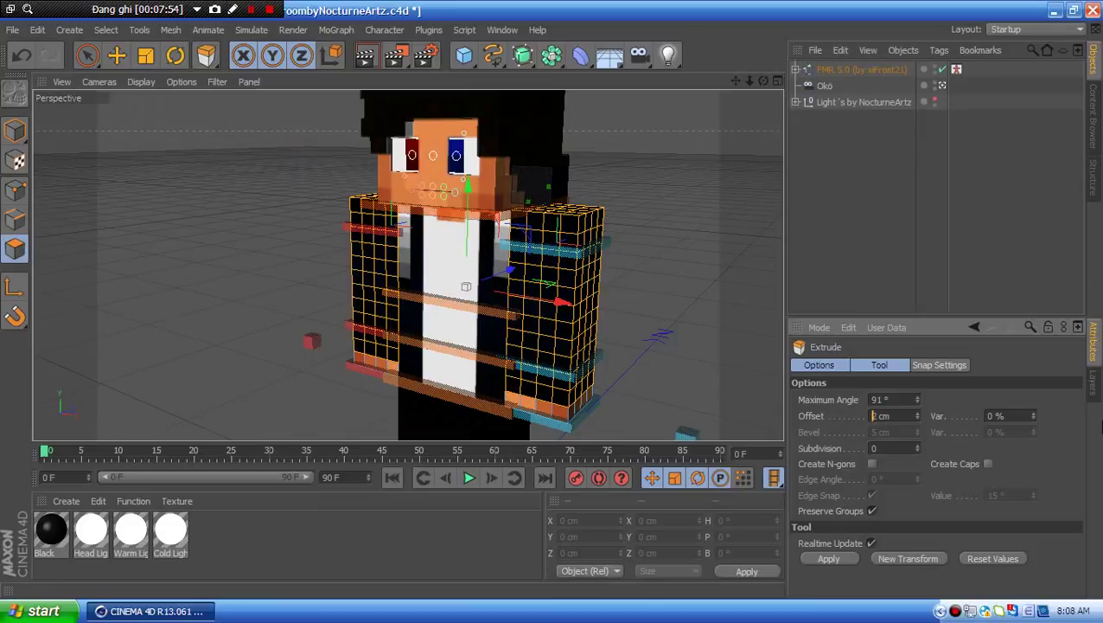
text(2)
key(Return)
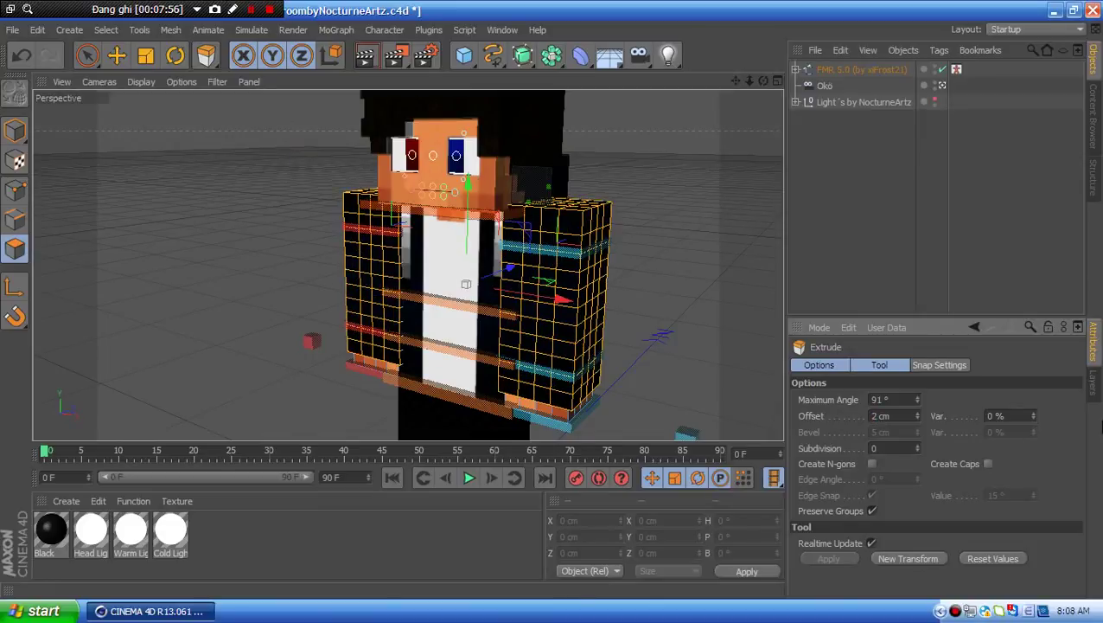
- Ring-select the lowest black sleeve rows just above the hands on both arms as cuffs
click(107, 29)
click(139, 157)
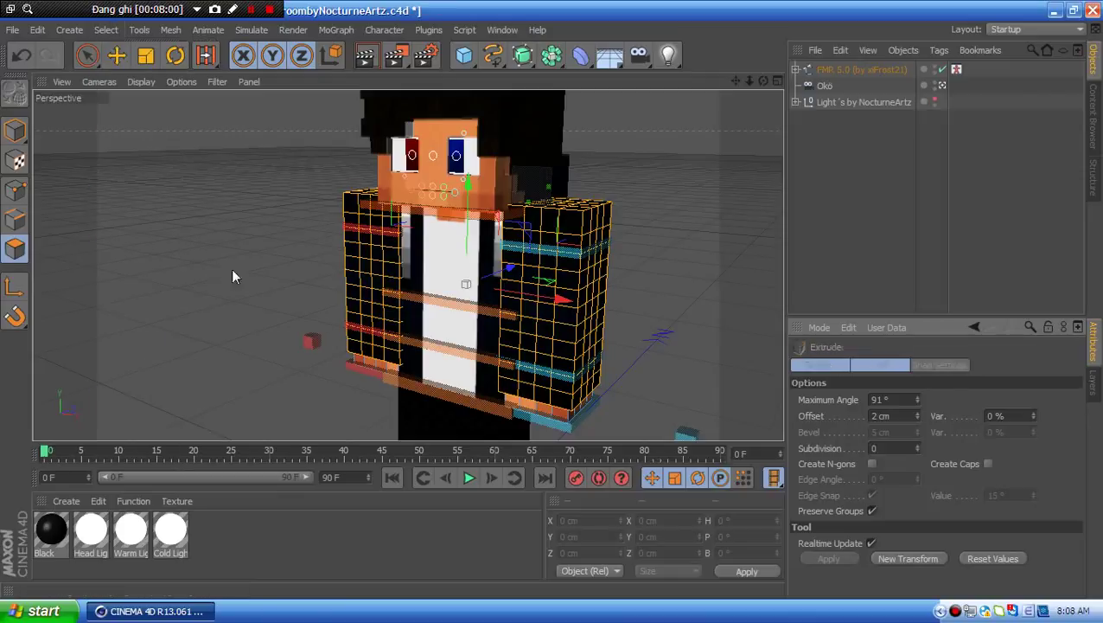
click(387, 326)
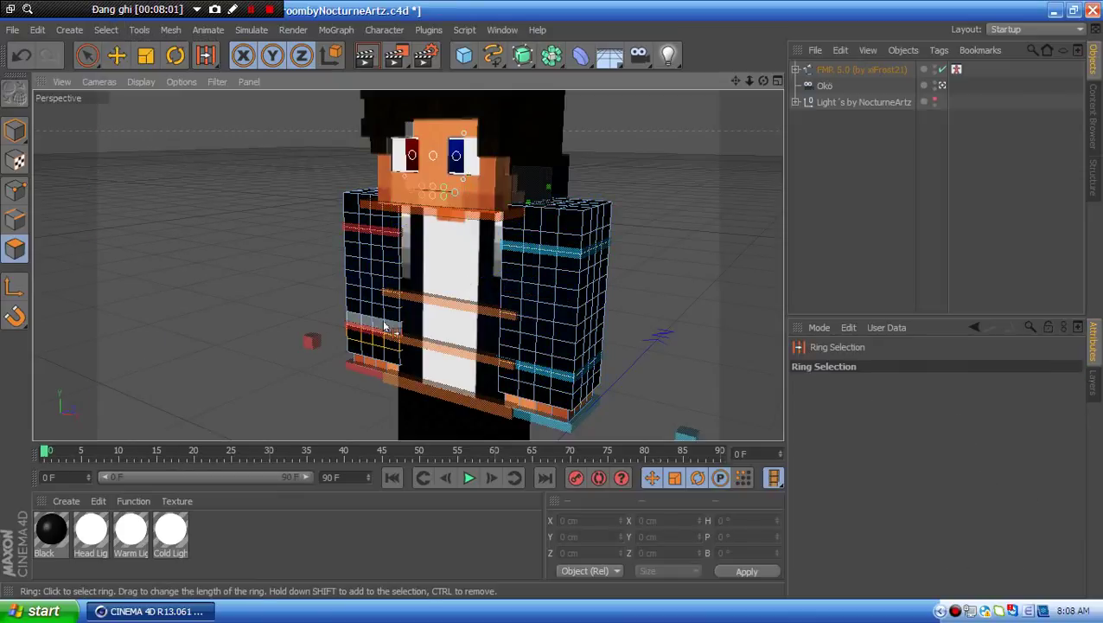
click(556, 370)
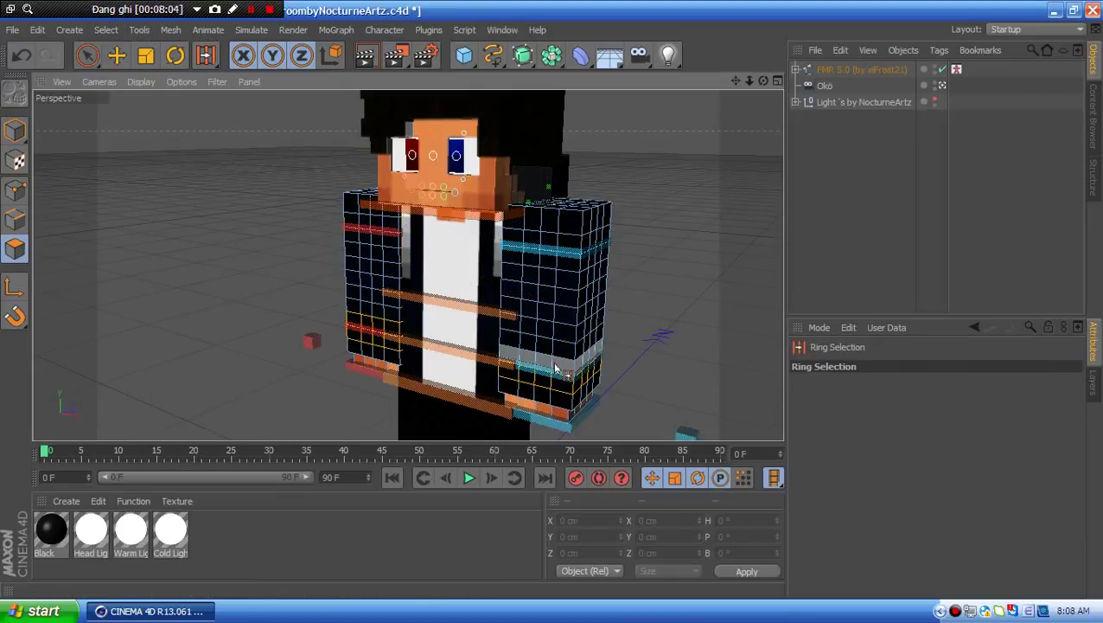
- Extrude the selected cuff rings of both arms by 1 cm
right_click(557, 370)
click(598, 299)
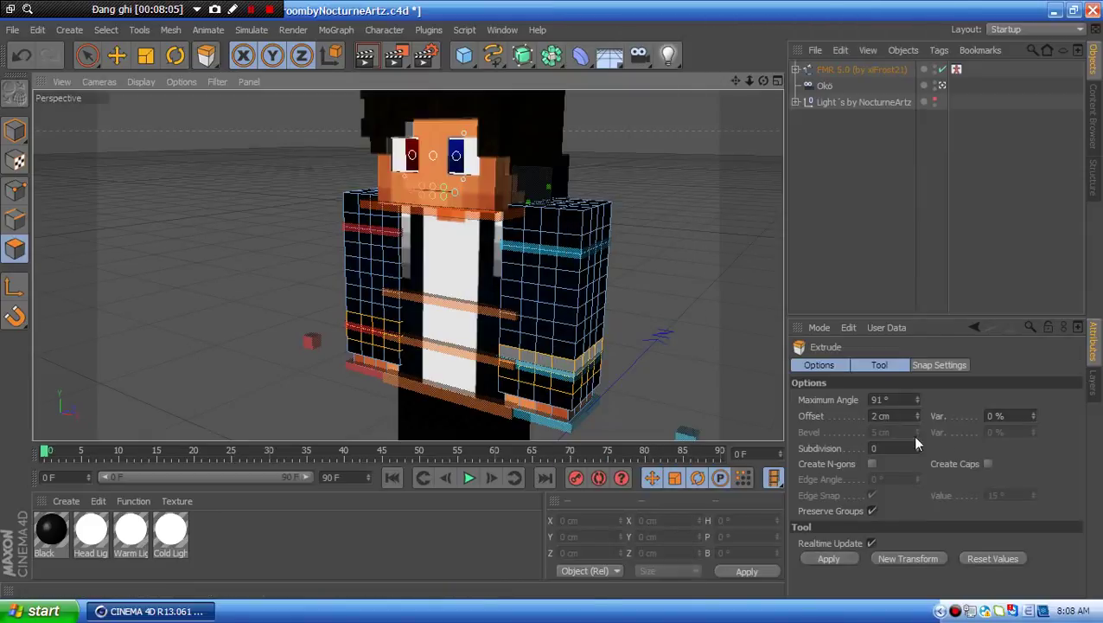
double_click(874, 416)
text(1)
key(Return)
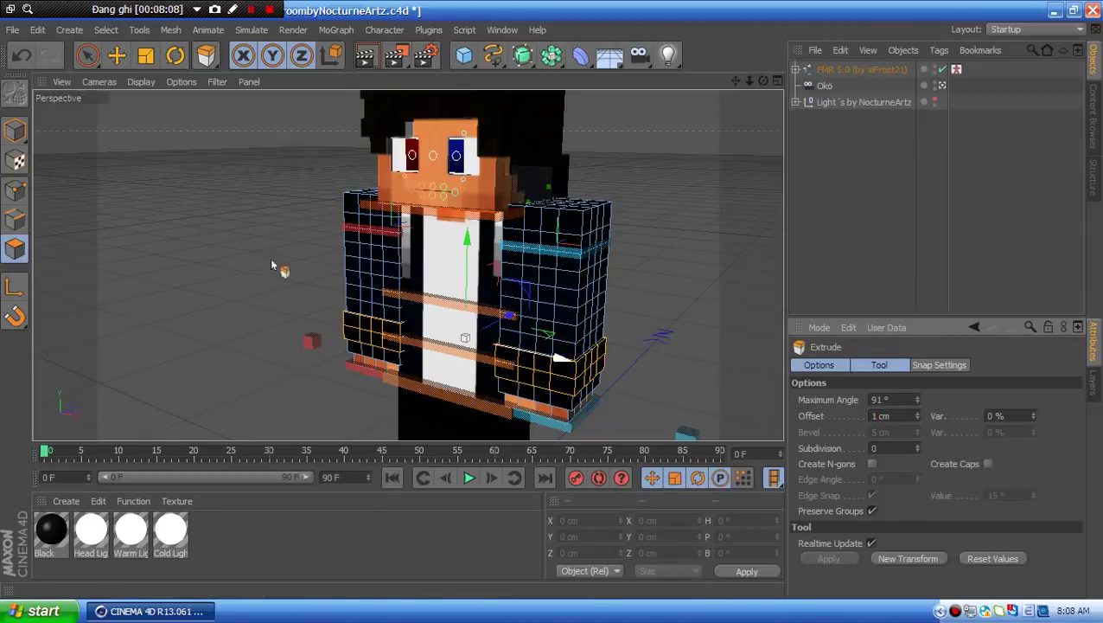
- Return to model mode, deselect the arm meshes and select the torso mesh meshBody
click(86, 60)
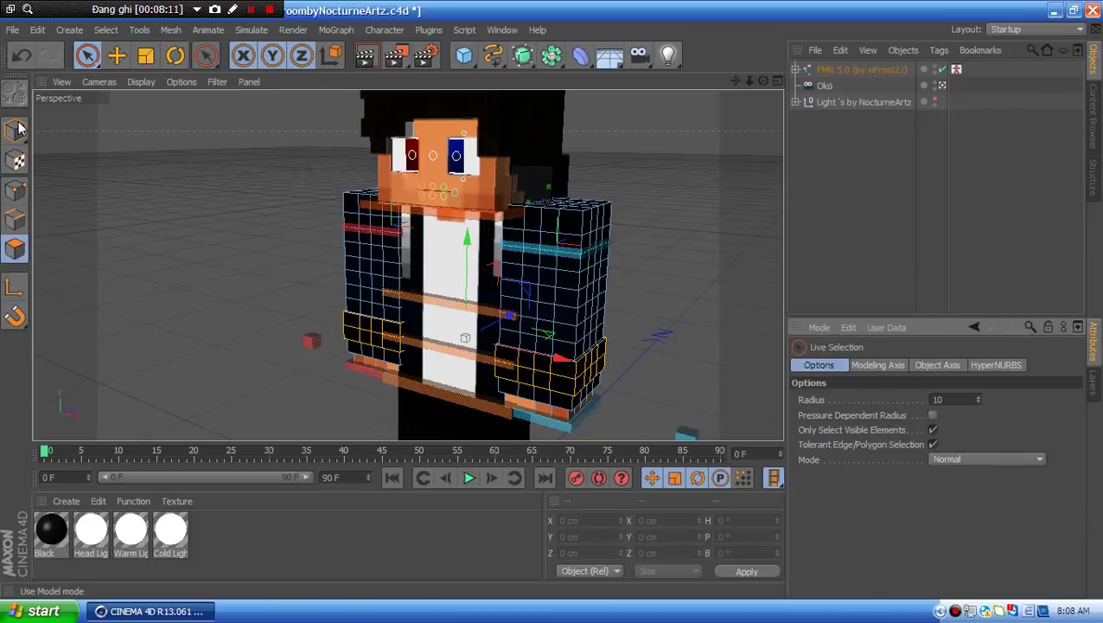
click(15, 131)
click(262, 266)
alt+drag(408, 264, 436, 256)
click(512, 221)
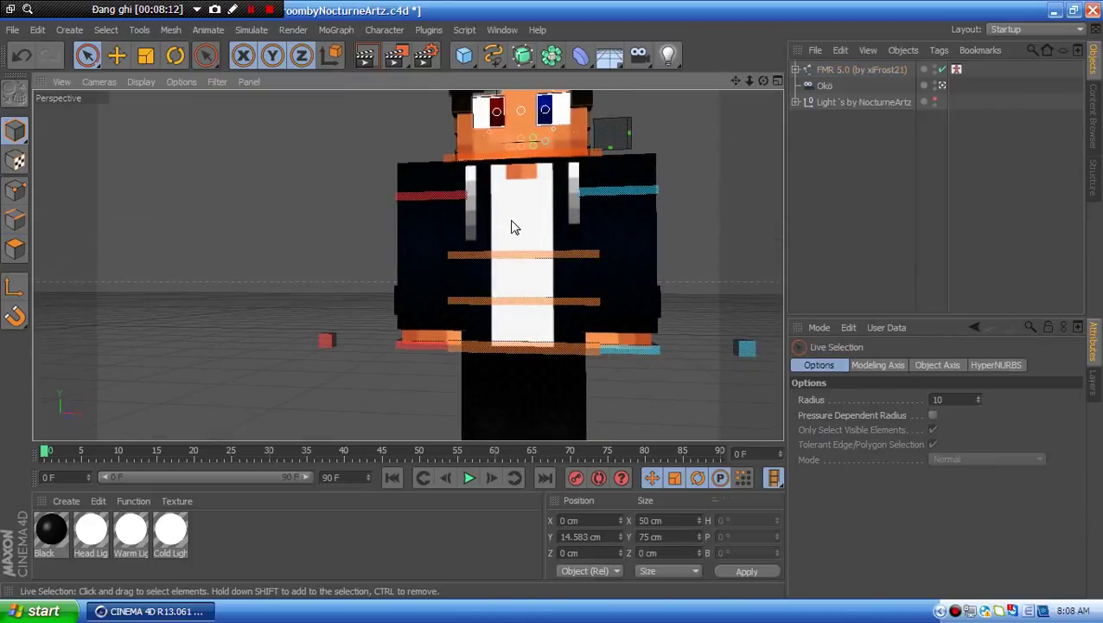
- Select the two skin-coloured neck polygons at the top of meshBody's front and extrude them by -1 cm
click(14, 248)
scroll(512, 173, up, 2)
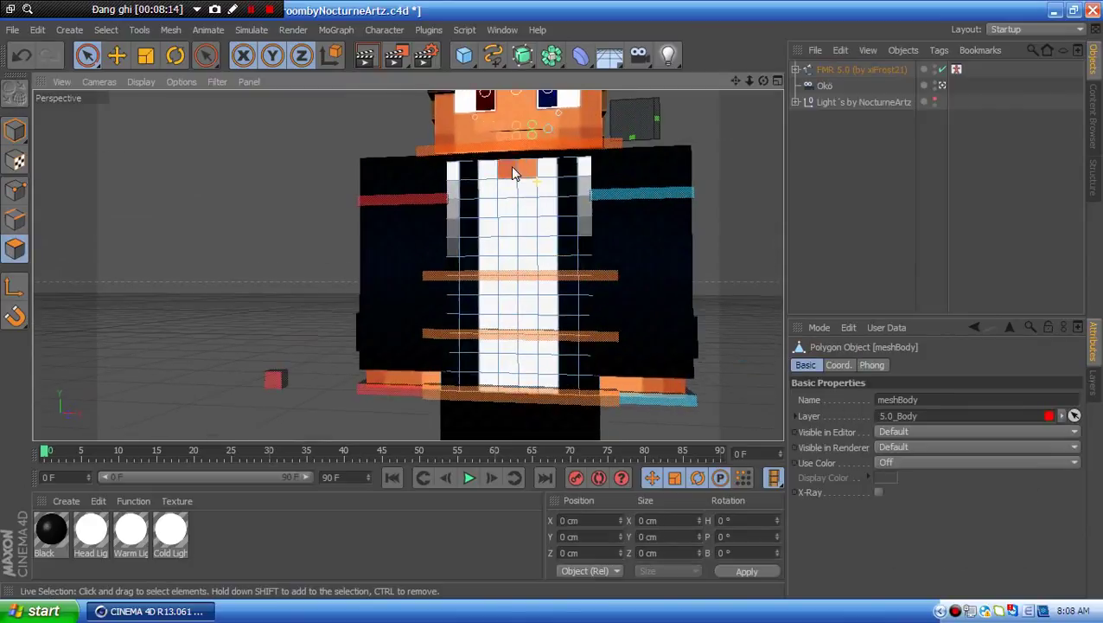
click(513, 169)
right_click(513, 169)
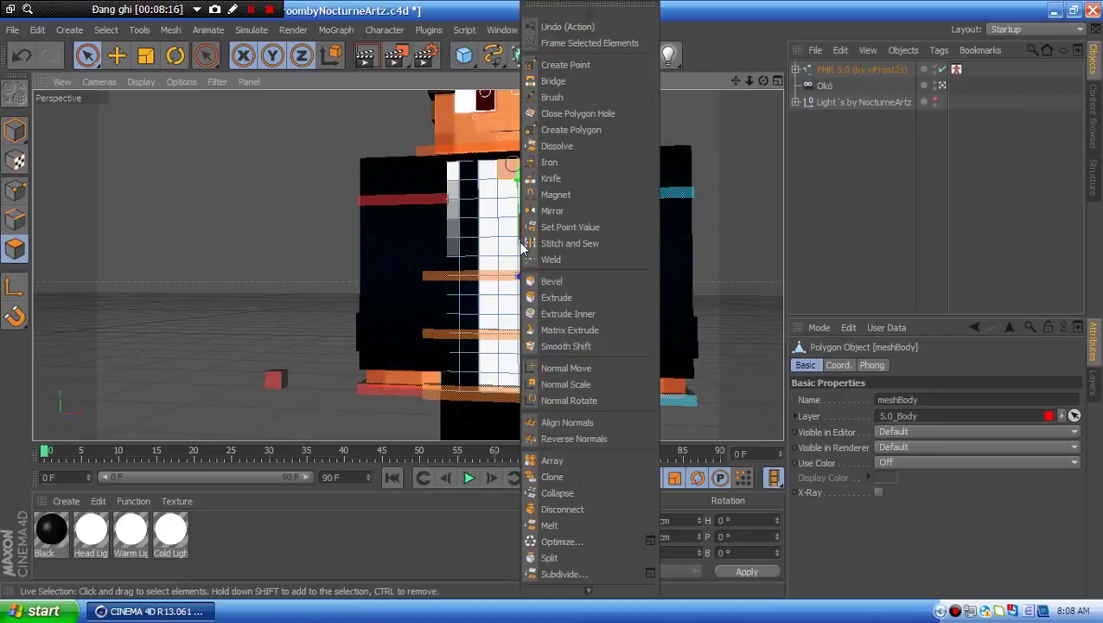
click(572, 297)
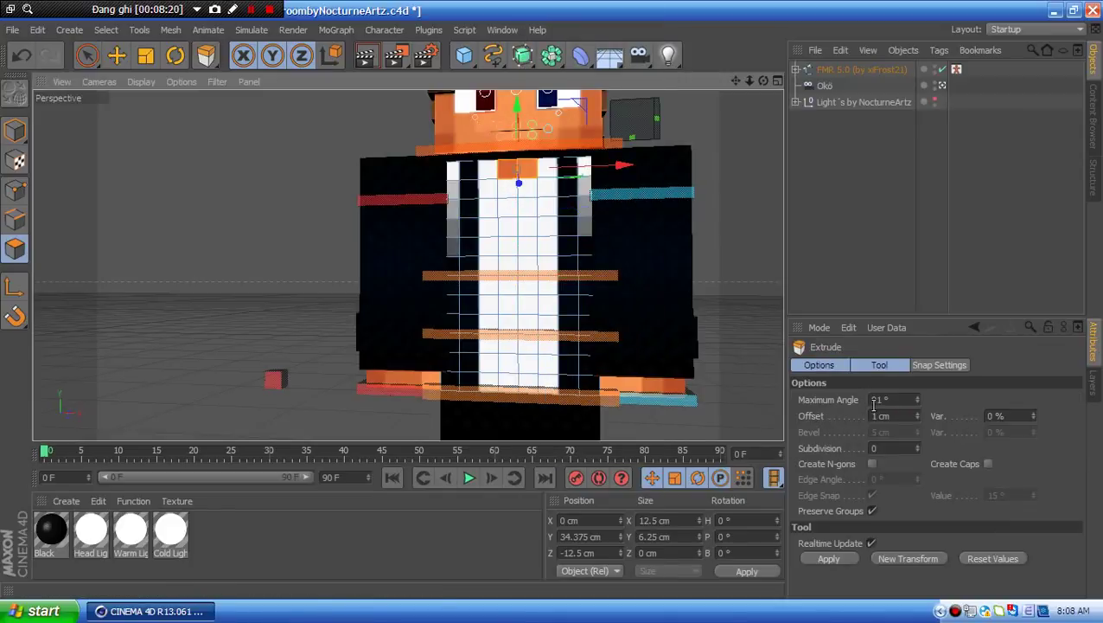
click(873, 403)
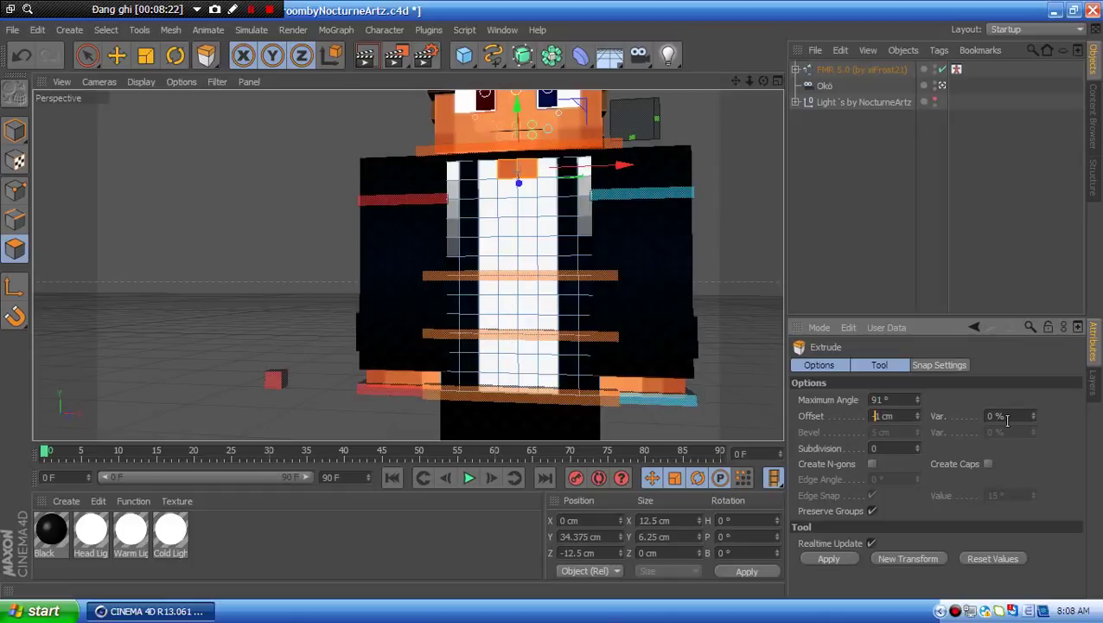
text(-)
key(Return)
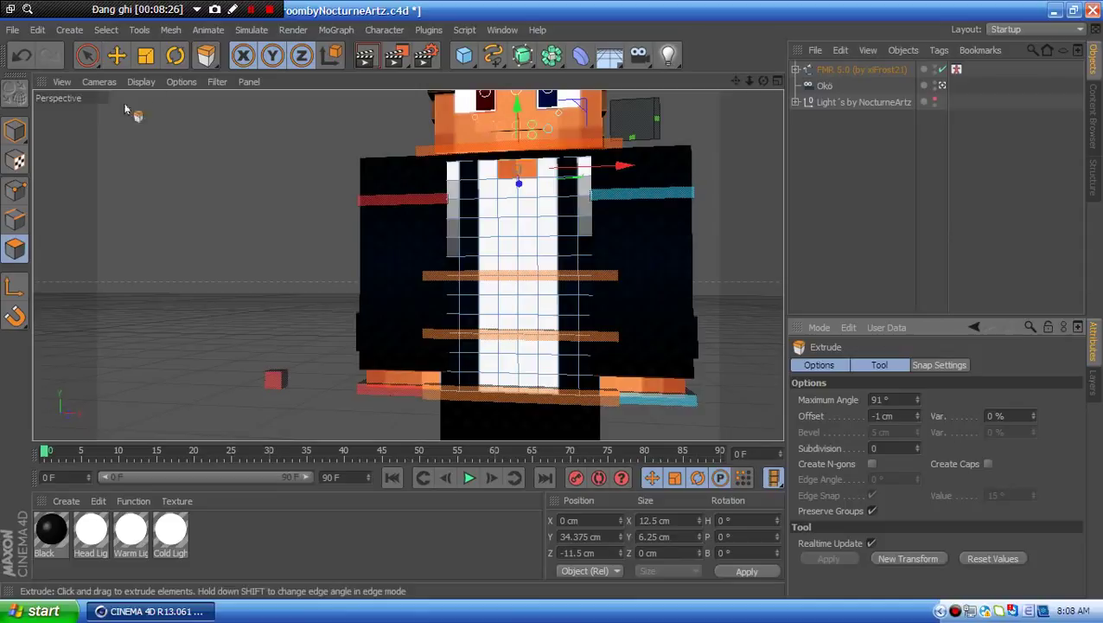
- Add the full-height jacket columns on both sides of the white shirt to meshBody's front polygon selection
click(87, 55)
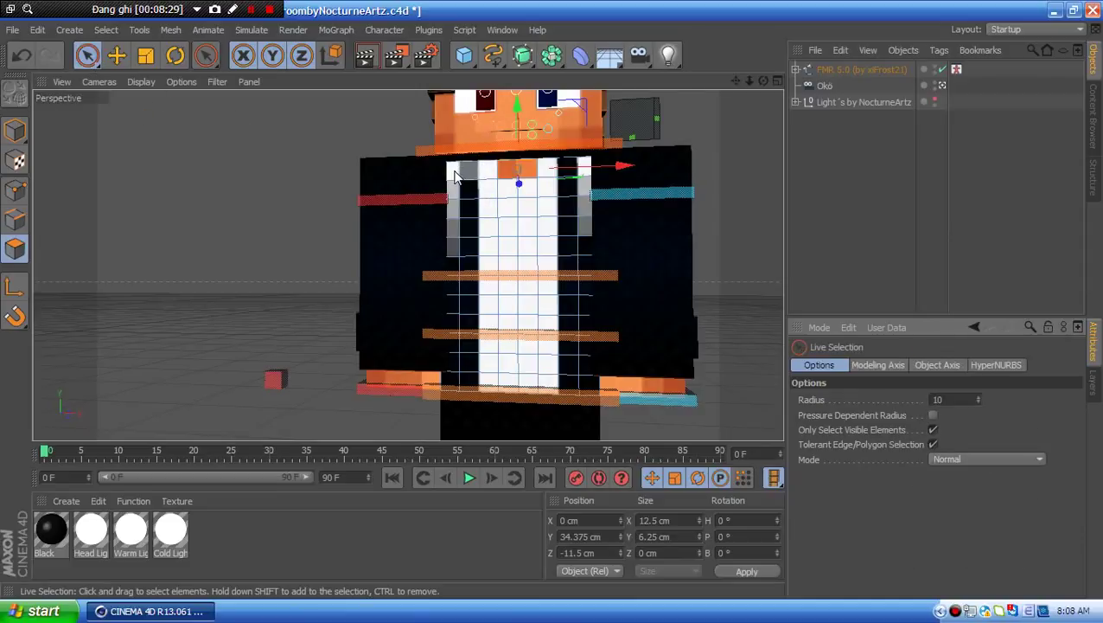
shift+click(457, 174)
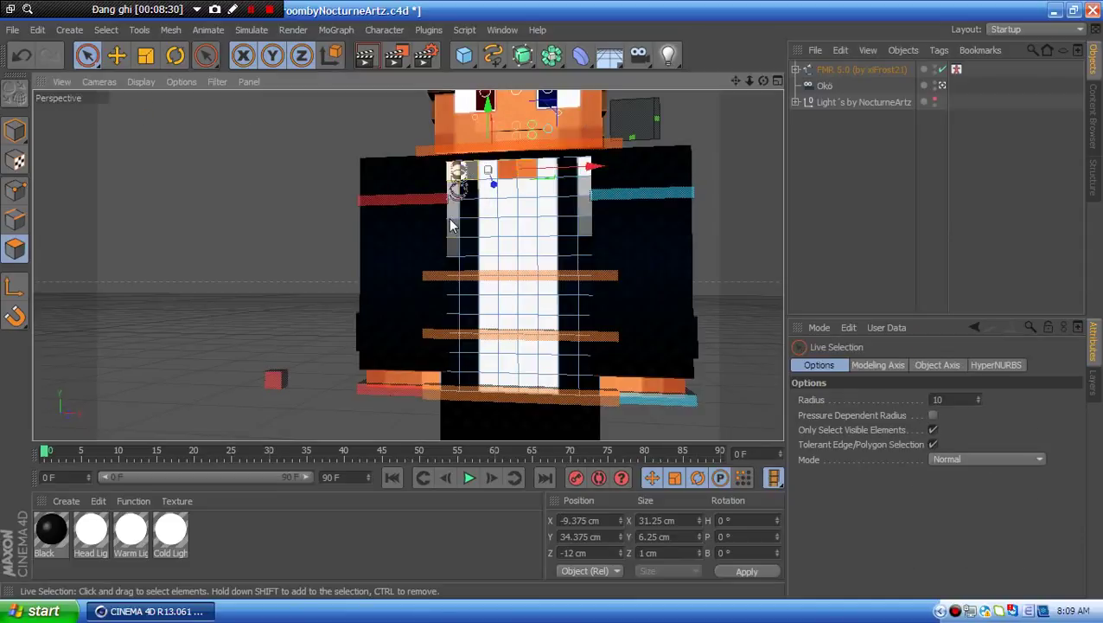
shift+drag(450, 225, 458, 247)
shift+drag(458, 300, 456, 341)
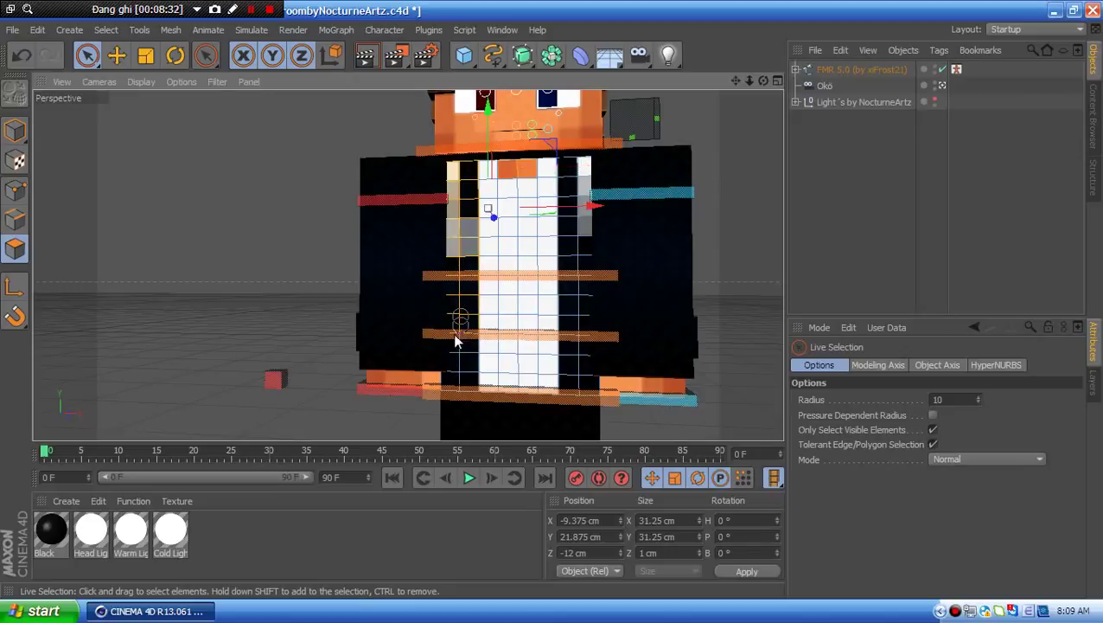
shift+click(586, 380)
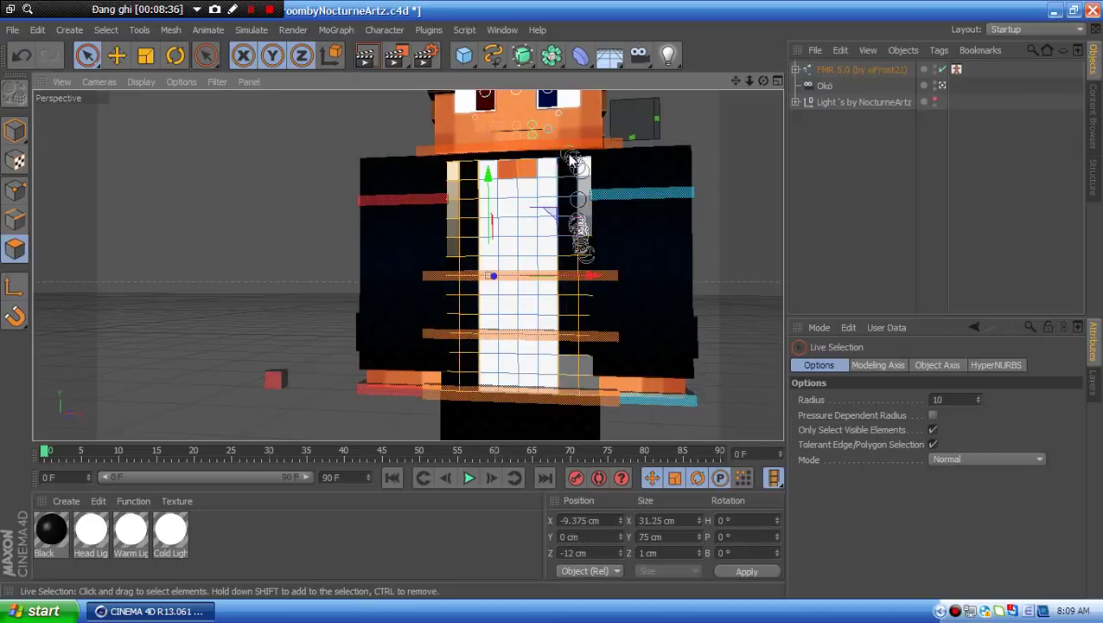
shift+drag(571, 160, 575, 165)
- Extend the jacket selection over both sides and the back of meshBody, keeping the front columns selected
alt+drag(674, 216, 293, 372)
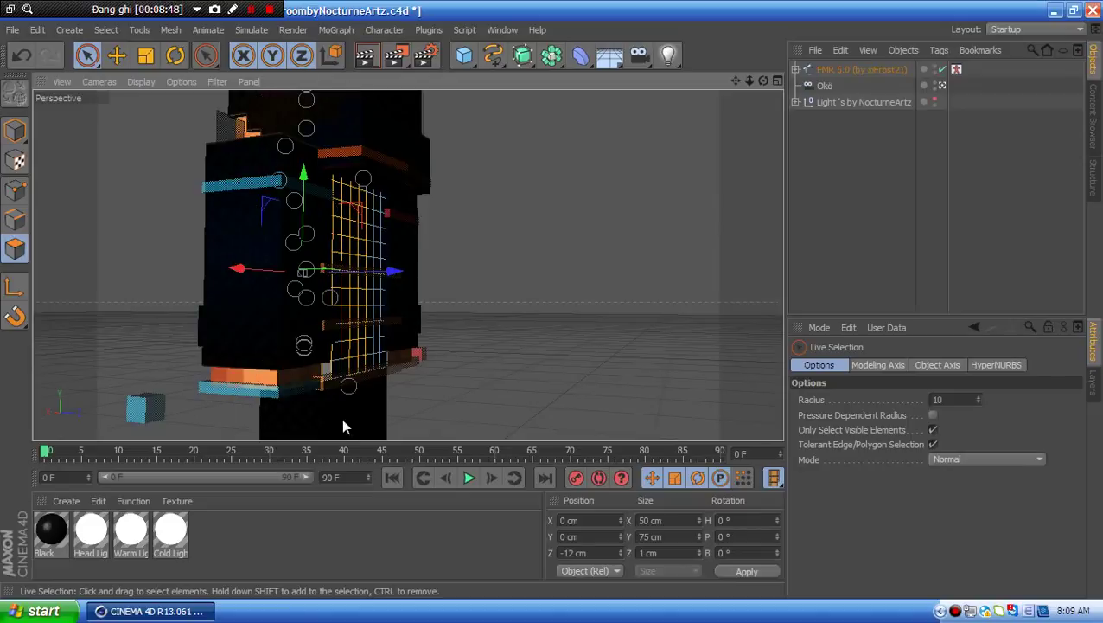
mouse_move(318, 432)
mouse_down()
mouse_move(298, 328)
mouse_move(338, 365)
mouse_move(381, 304)
mouse_move(370, 313)
mouse_up()
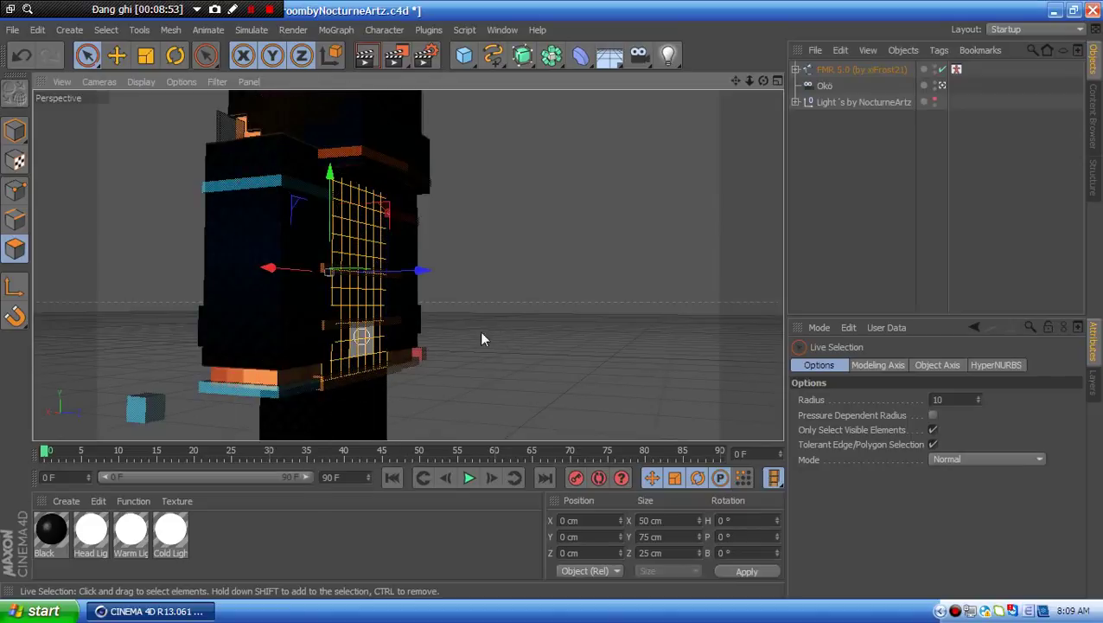
mouse_move(481, 335)
mouse_down()
mouse_move(122, 338)
mouse_move(391, 336)
mouse_up()
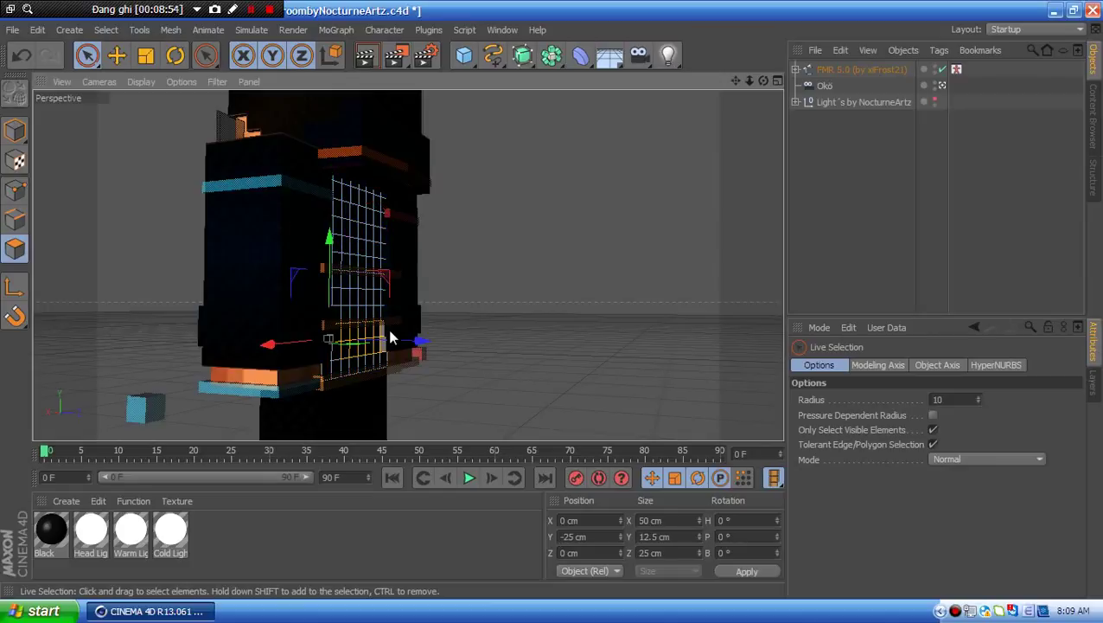
click(21, 55)
alt+drag(555, 271, 377, 380)
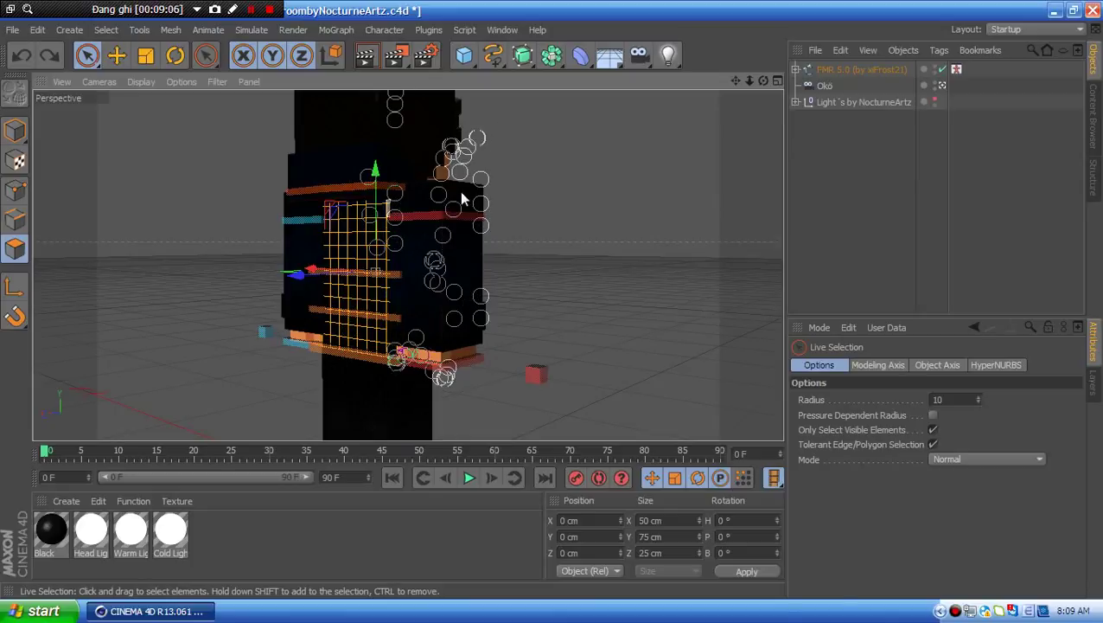
click(231, 399)
alt+drag(231, 399, 64, 189)
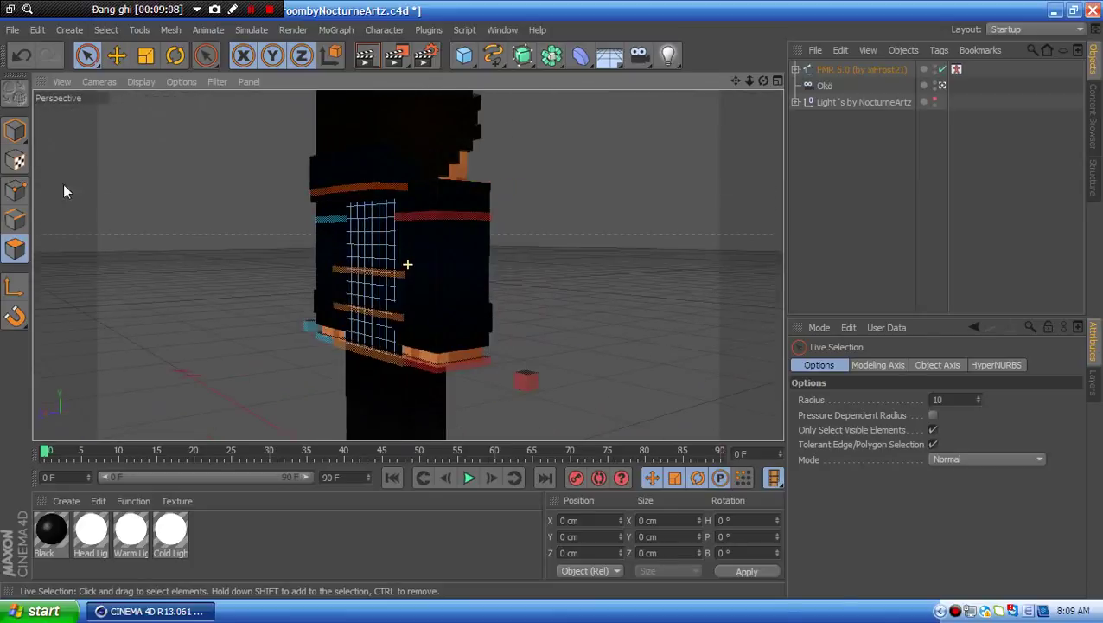
click(22, 56)
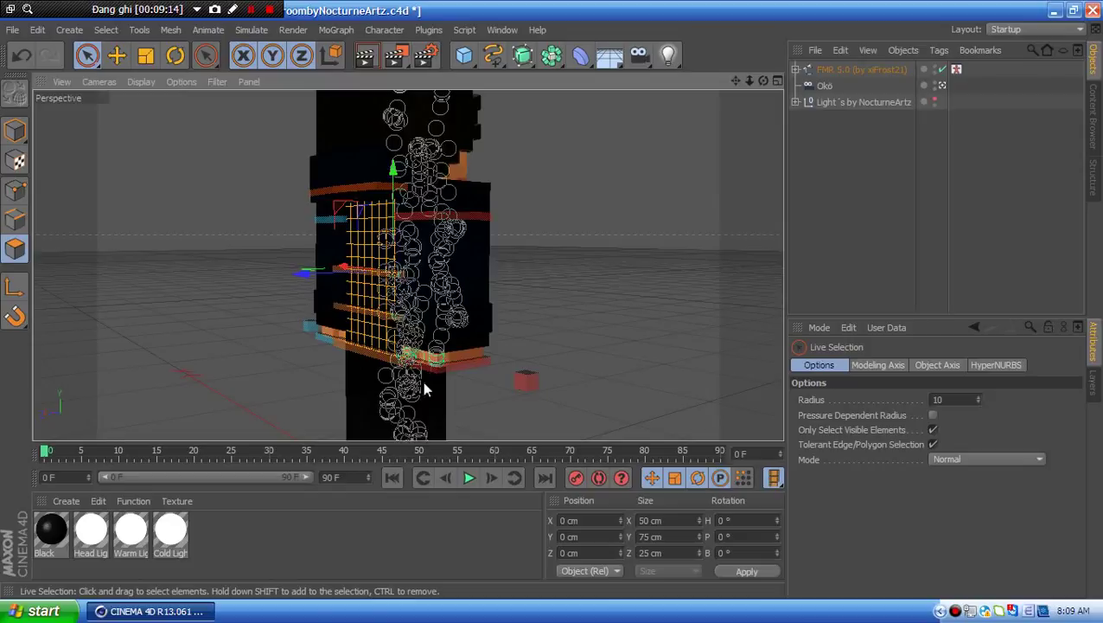
mouse_move(475, 296)
alt+mouse_down()
mouse_move(171, 308)
mouse_move(344, 305)
alt+mouse_up()
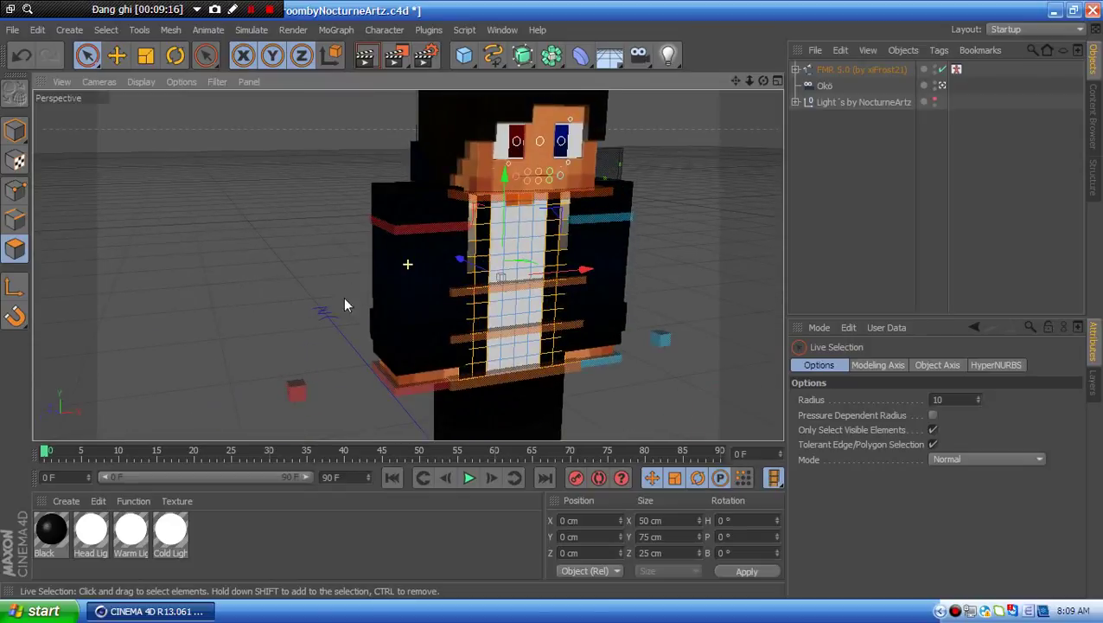
alt+drag(578, 280, 366, 310)
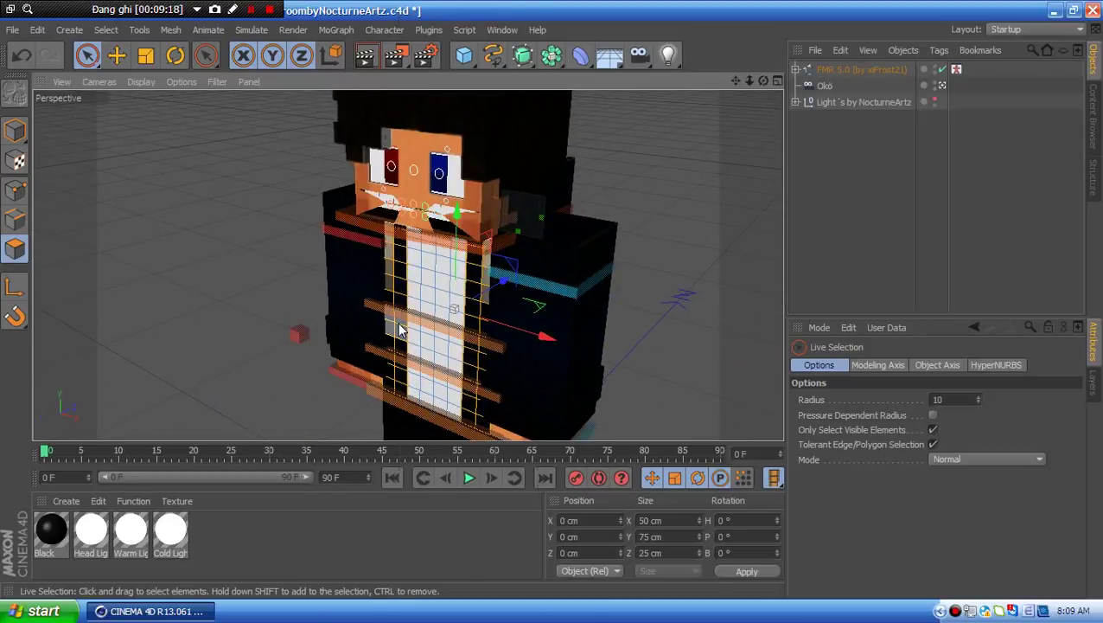
- Extrude the selected jacket polygons around the torso by 1 cm
right_click(398, 321)
click(421, 298)
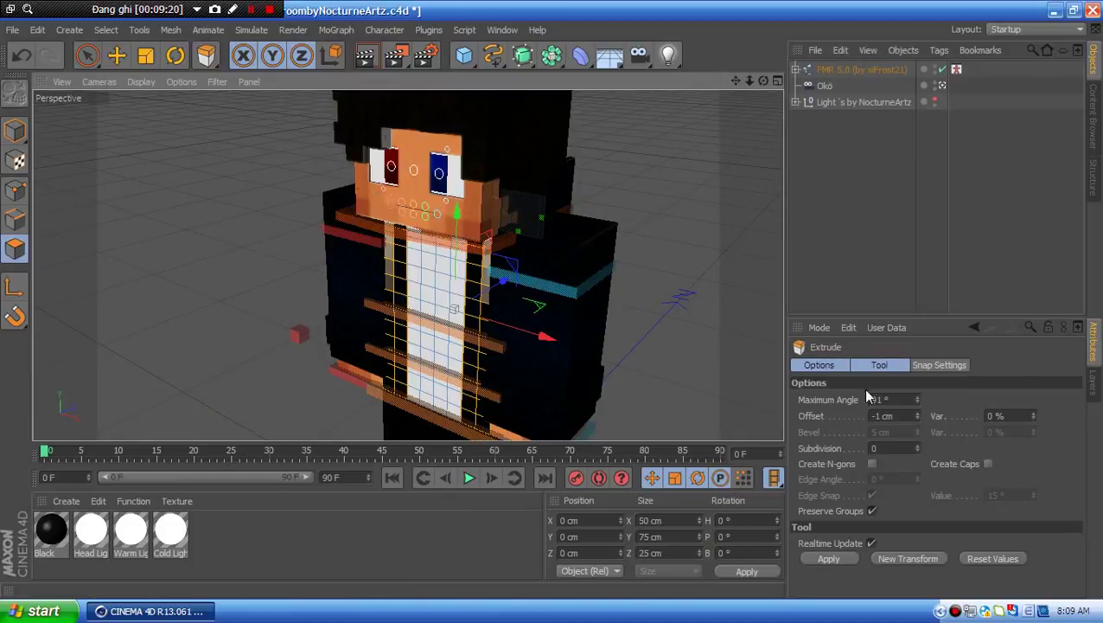
click(870, 414)
key(Delete)
key(Return)
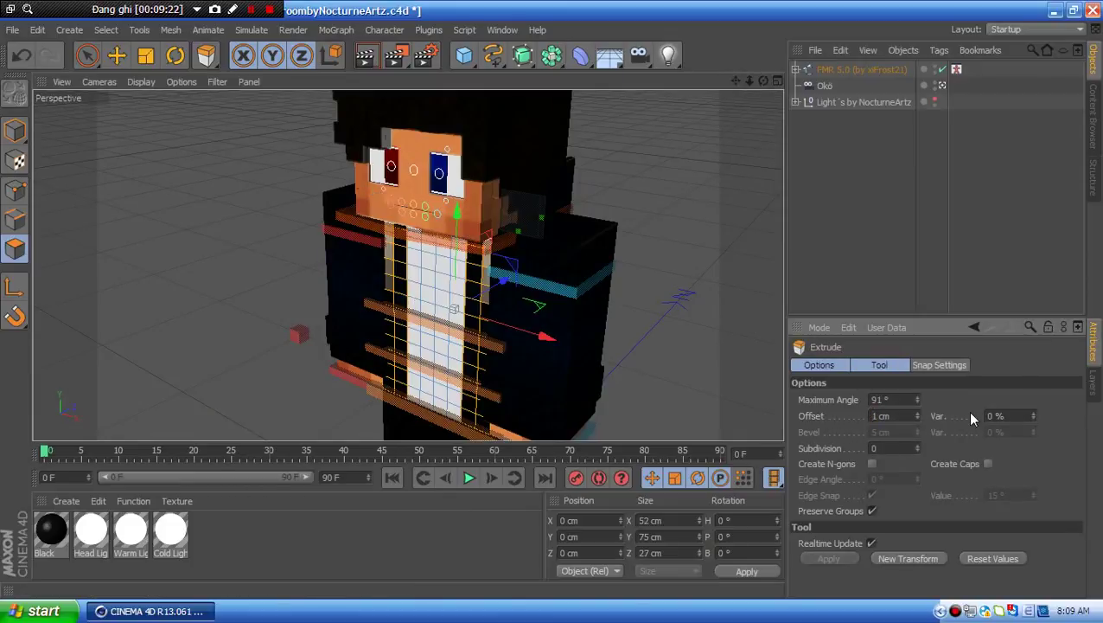
- Try jacket extrusion offsets of 2 cm and 200 cm, and undo the extrusion
click(871, 415)
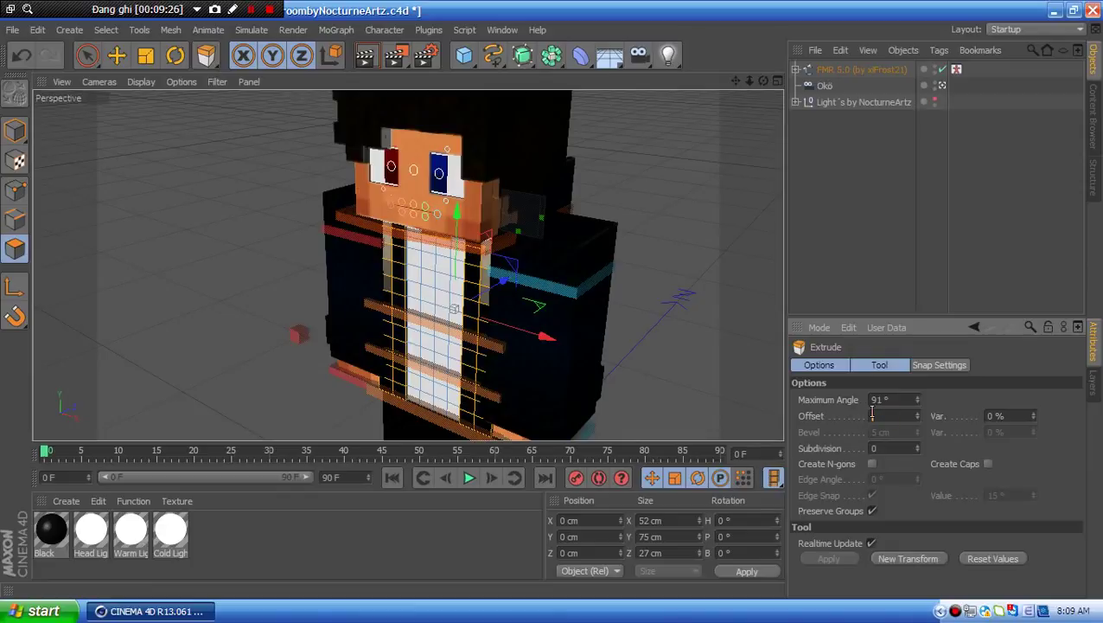
key(Return)
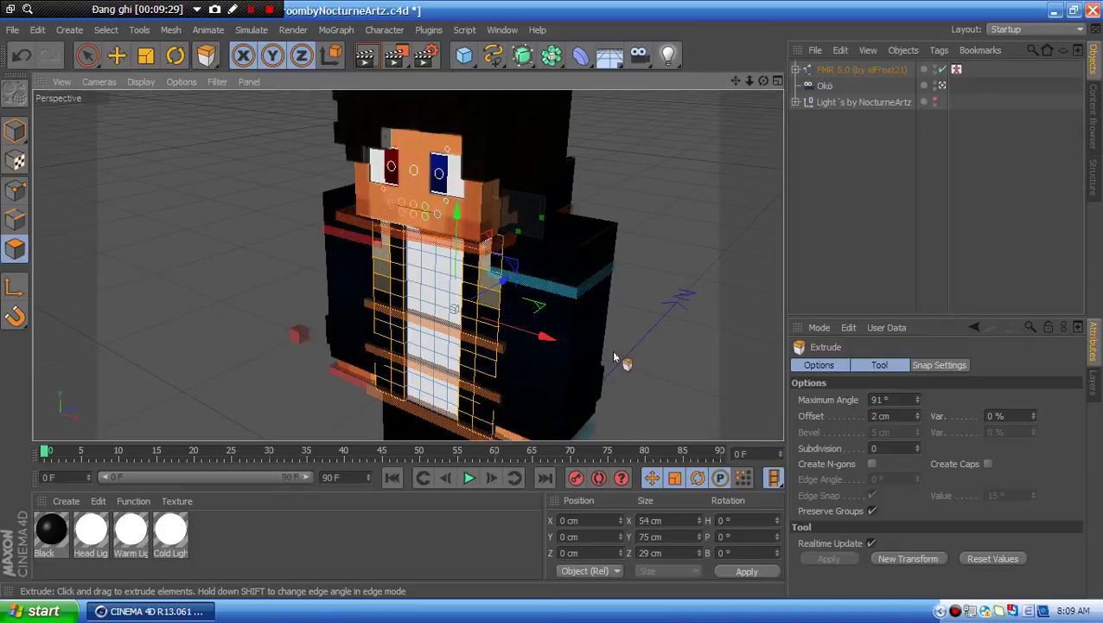
alt+drag(611, 350, 686, 304)
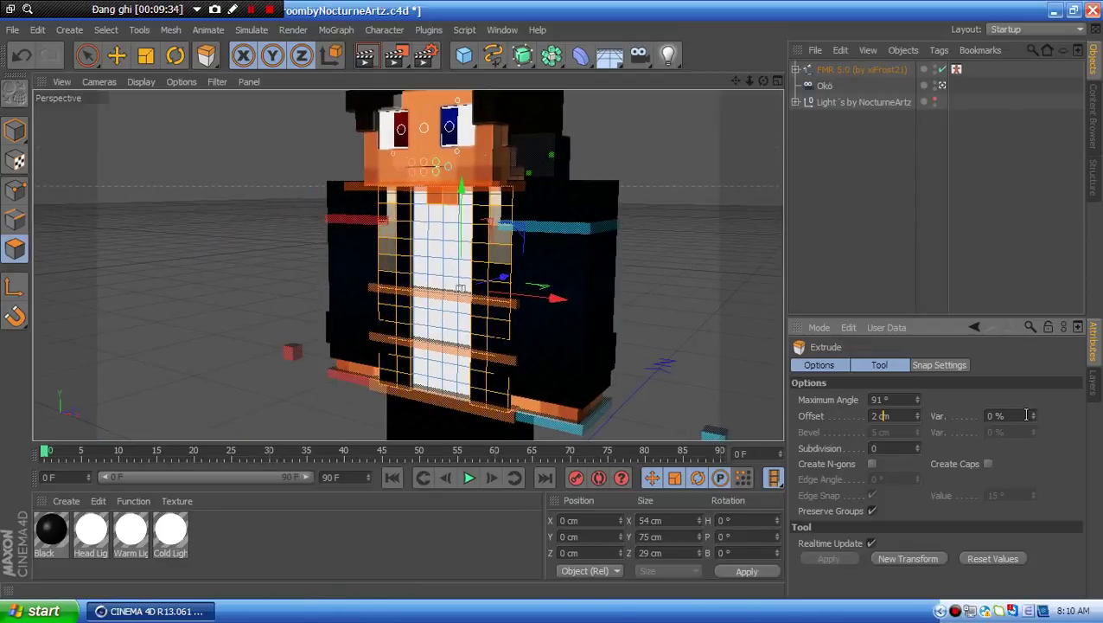
key(Return)
scroll(591, 287, down, 8)
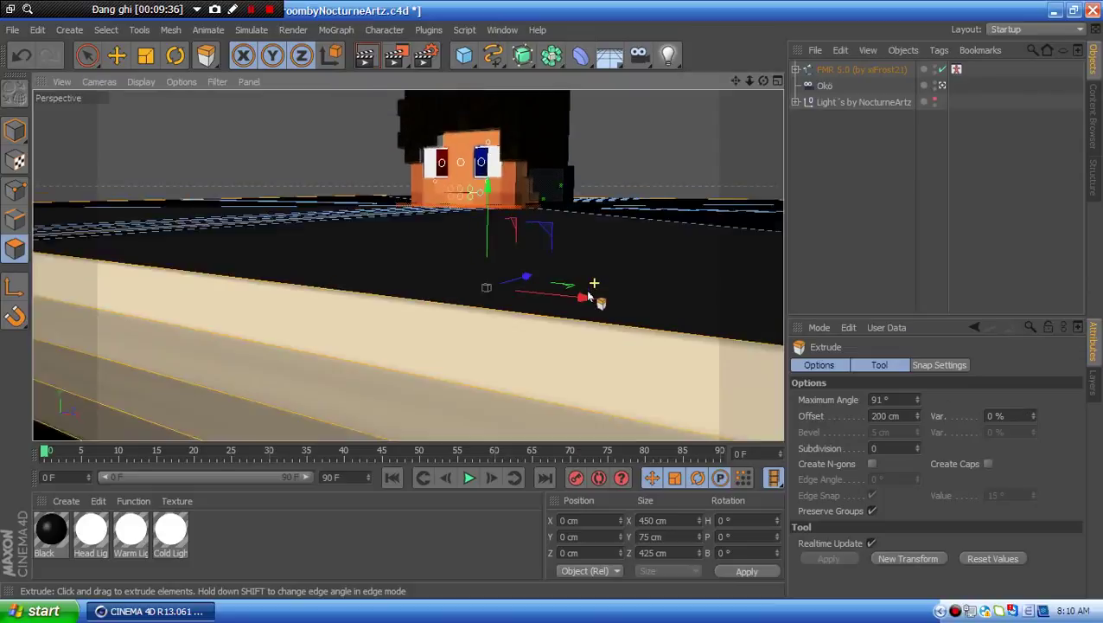
alt+middle_drag(552, 312, 435, 360)
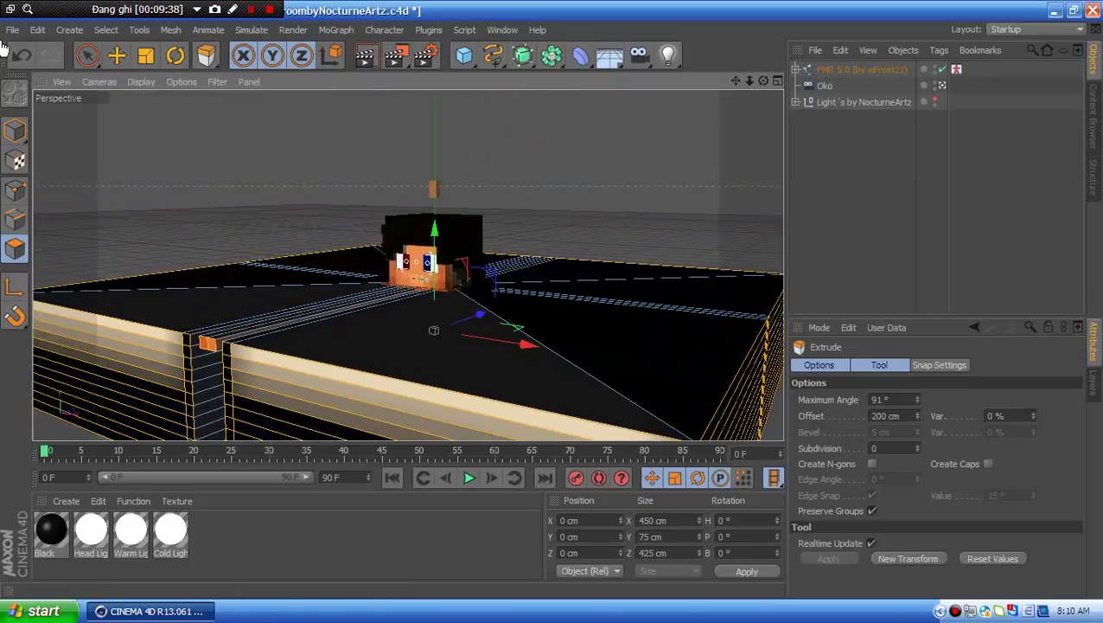
click(21, 55)
scroll(391, 309, up, 5)
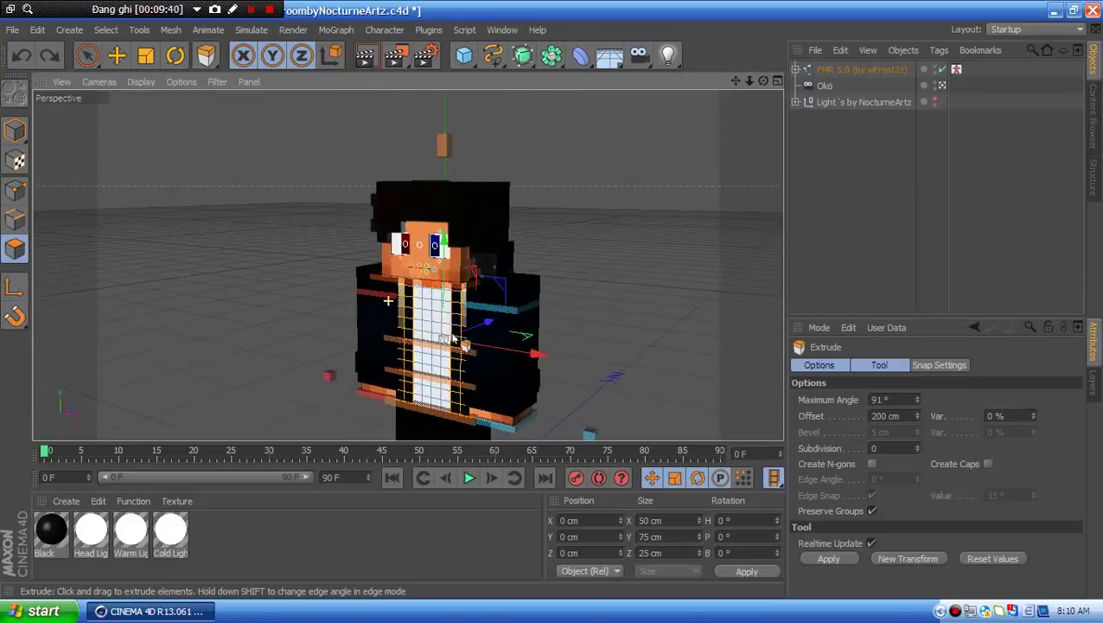
- Try extruding the jacket polygons by 2 cm again and undo it
click(879, 415)
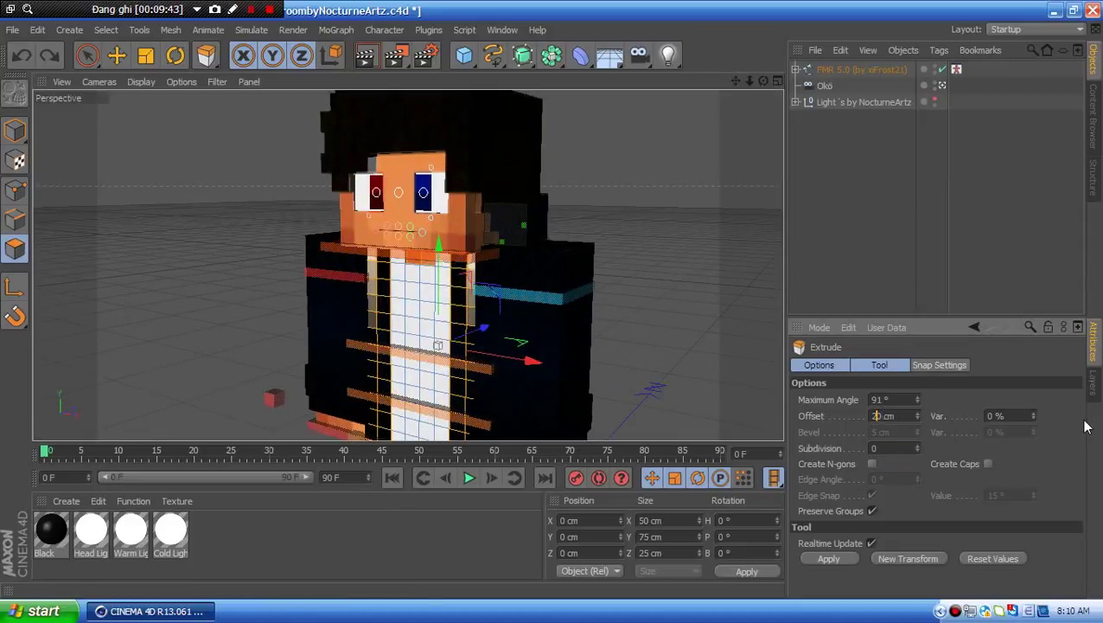
key(Return)
alt+drag(628, 339, 663, 299)
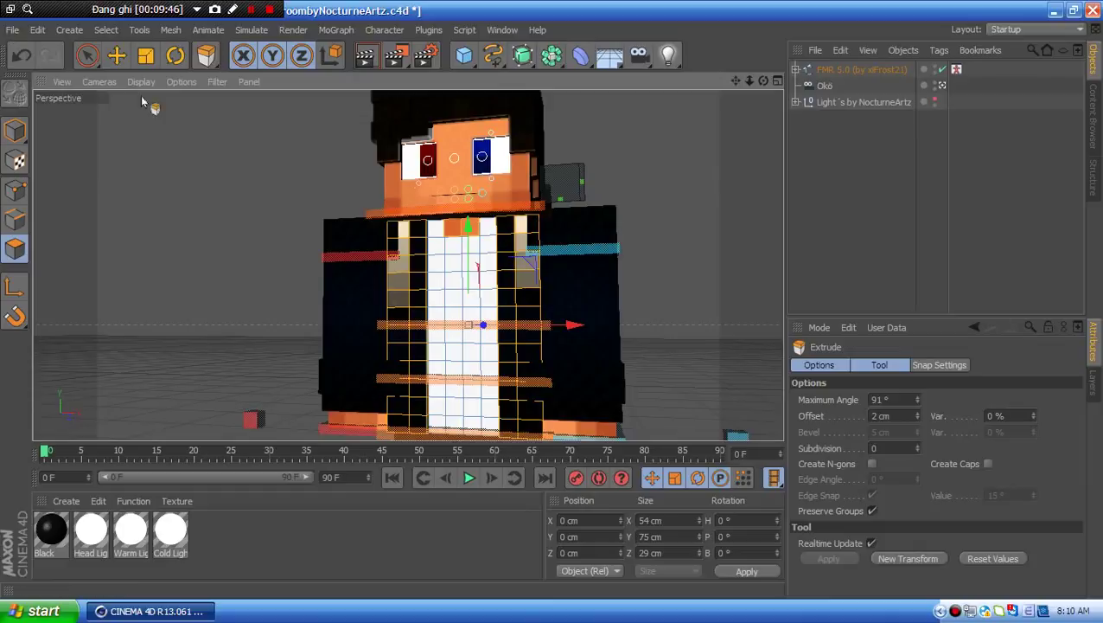
click(21, 54)
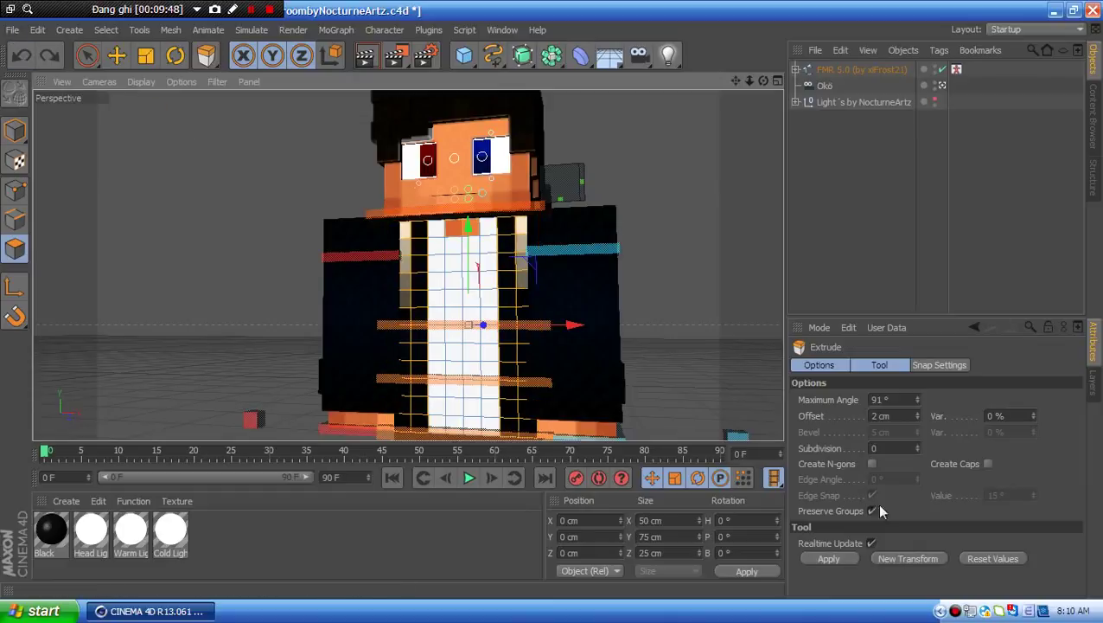
- Extrude the still-selected jacket polygons with an offset of 1 cm
click(873, 415)
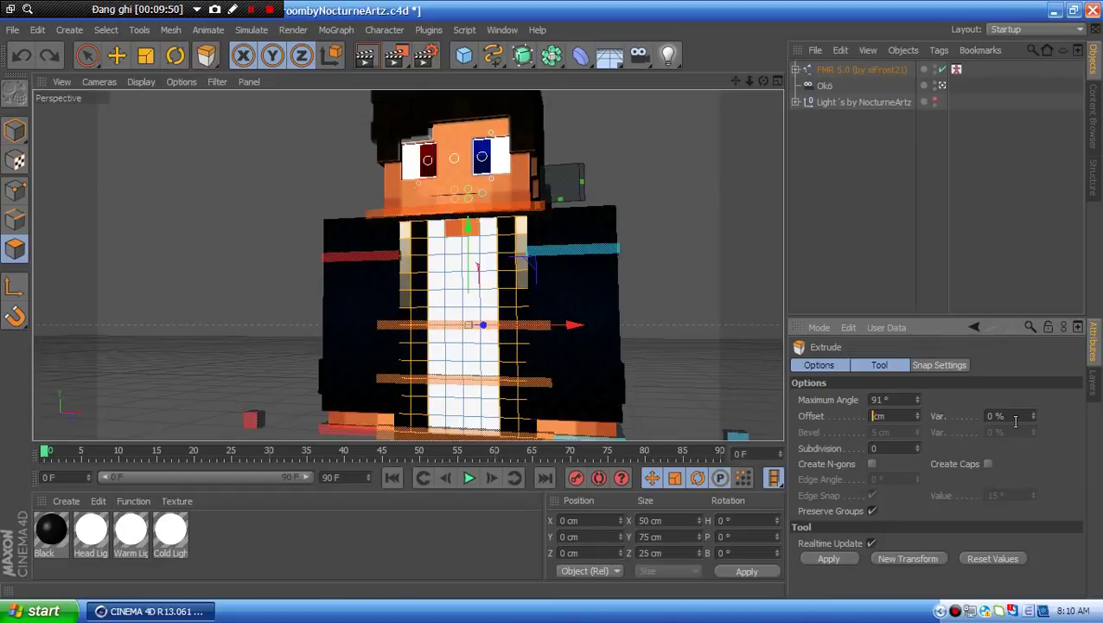
text(1)
key(Return)
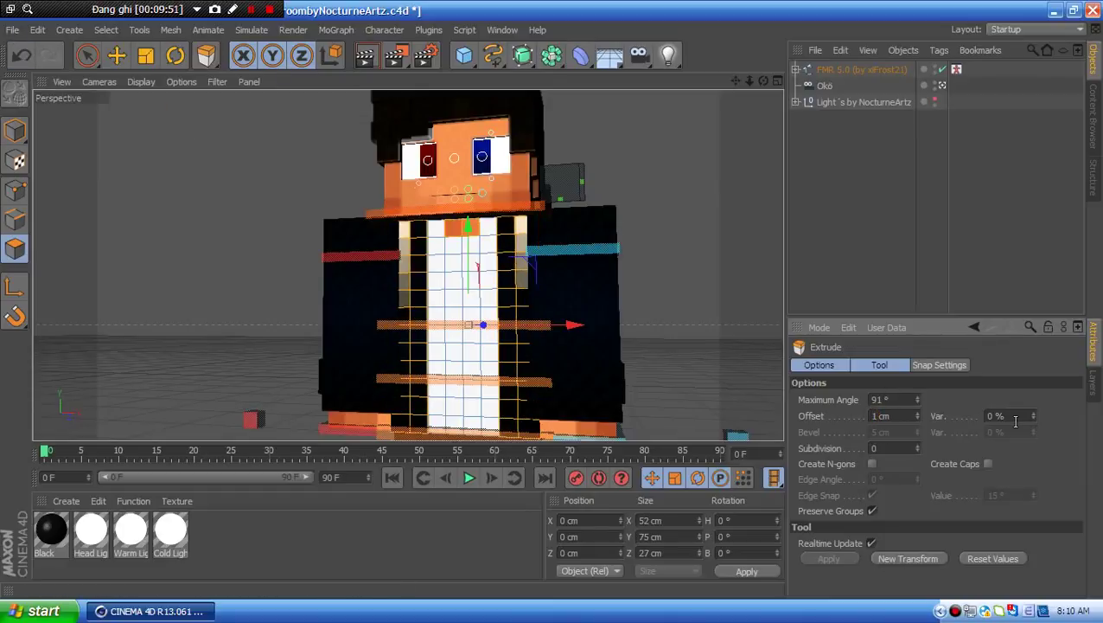
- Select the outermost upper polygons with the white and grey stripes on both sides of the jacket front and extrude them by 1 cm
click(539, 244)
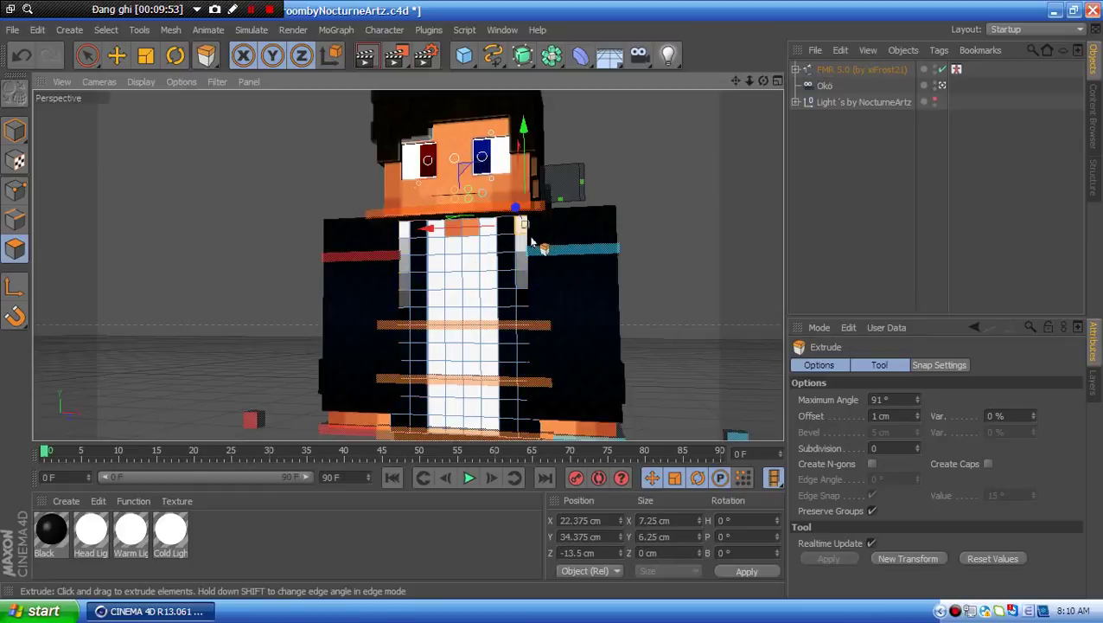
shift+click(524, 282)
shift+click(524, 303)
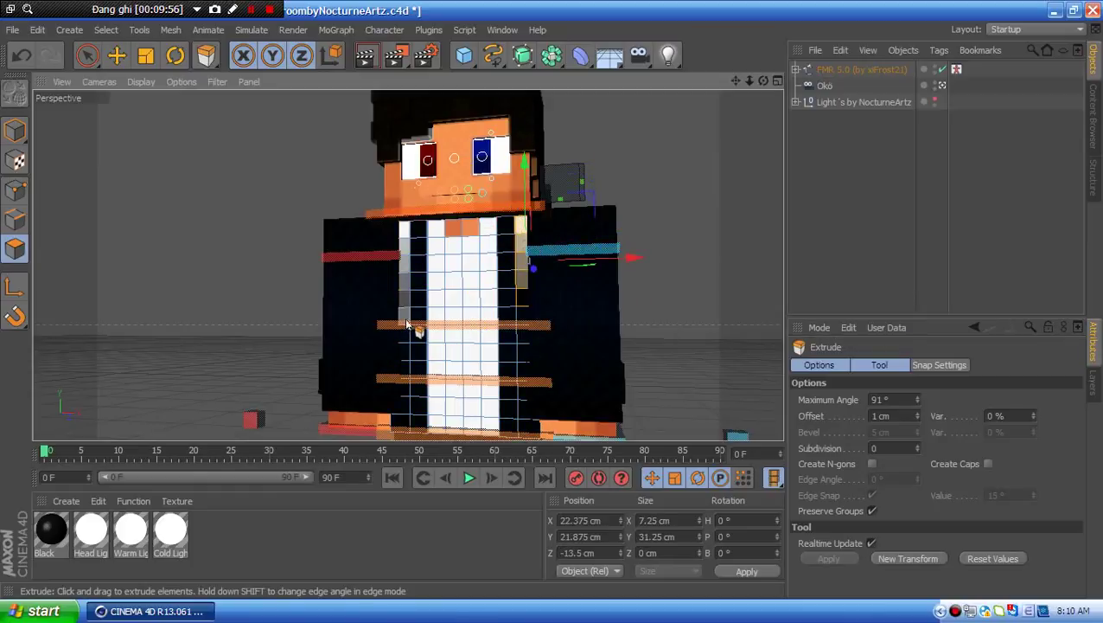
shift+click(401, 291)
key(ctrl+z)
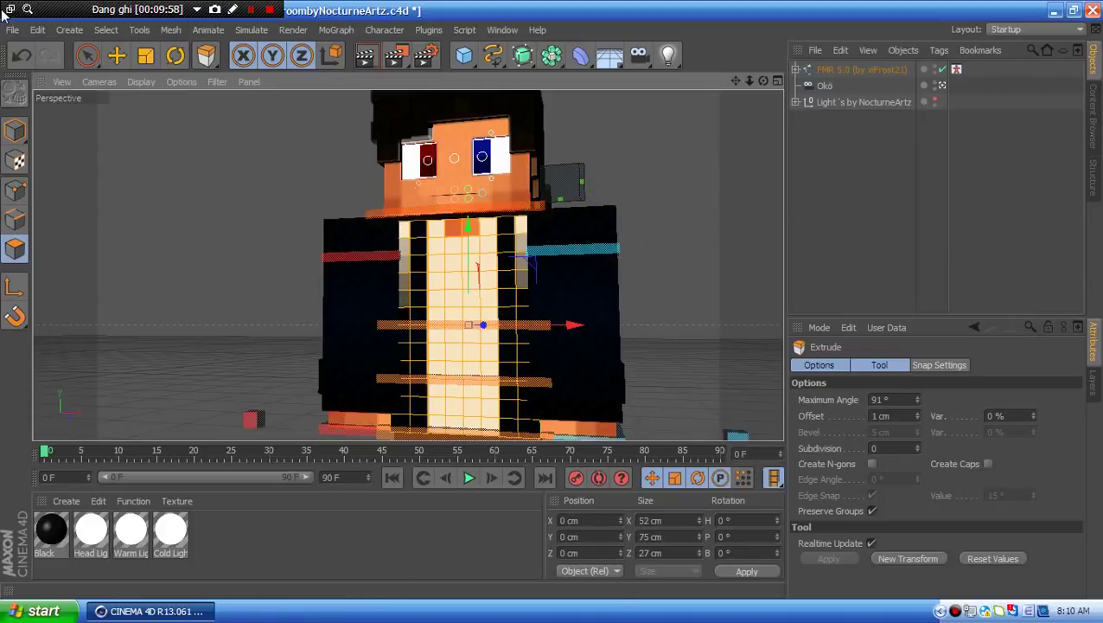
click(17, 56)
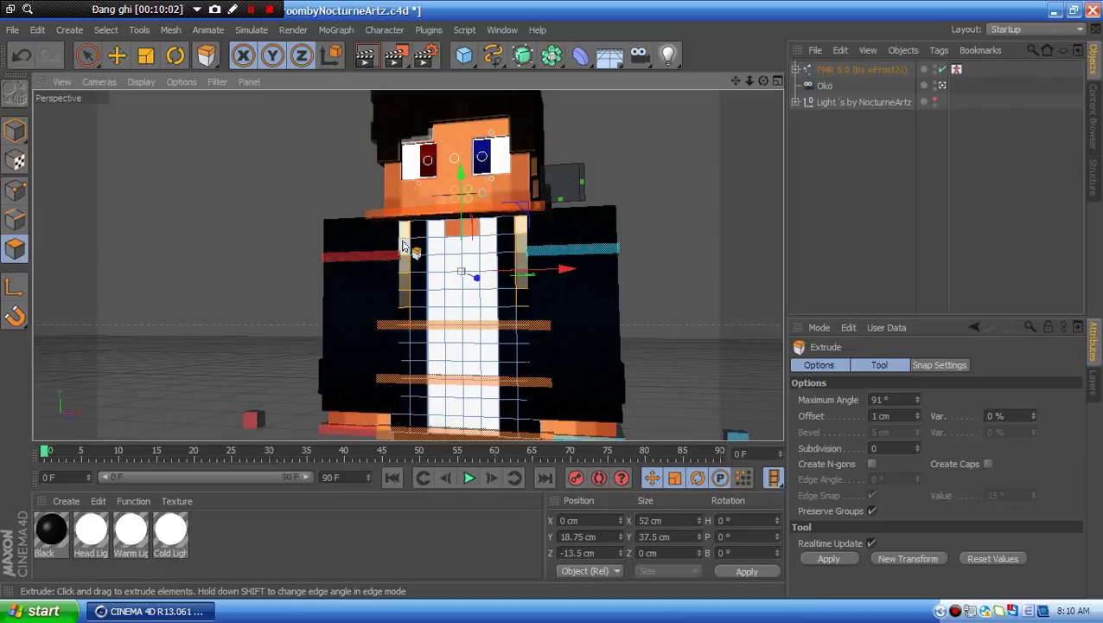
key(ctrl+z)
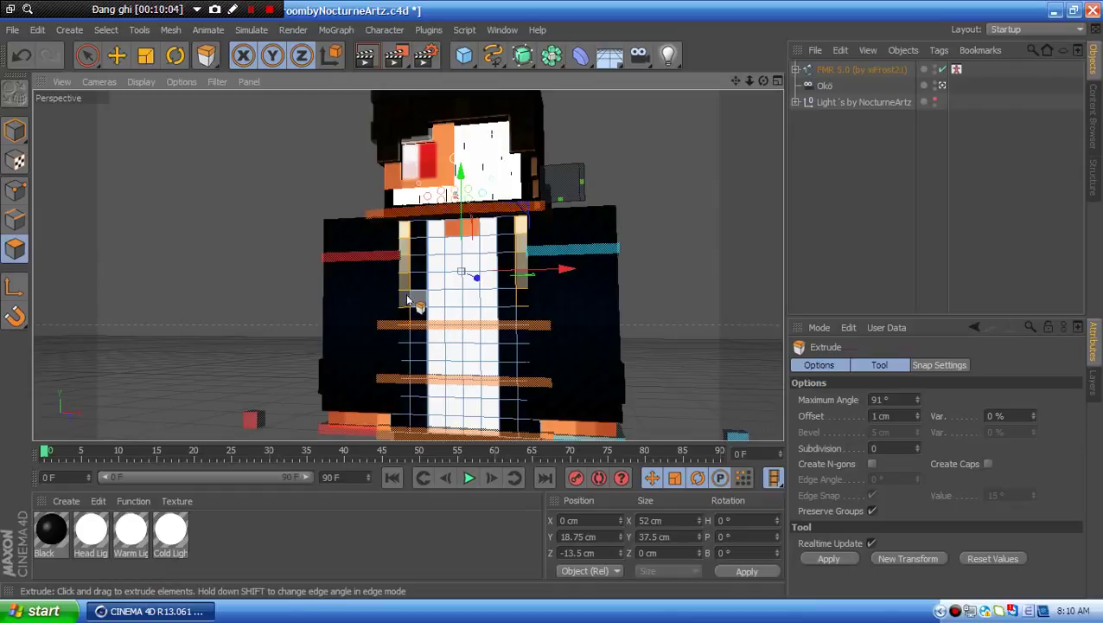
key(ctrl+z)
click(882, 416)
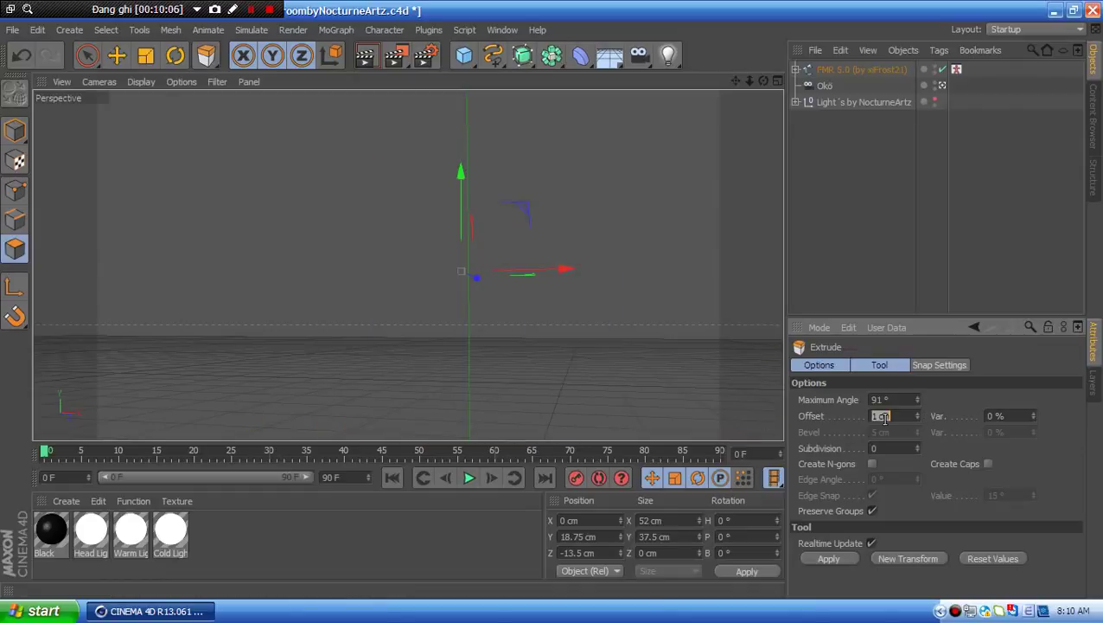
key(Return)
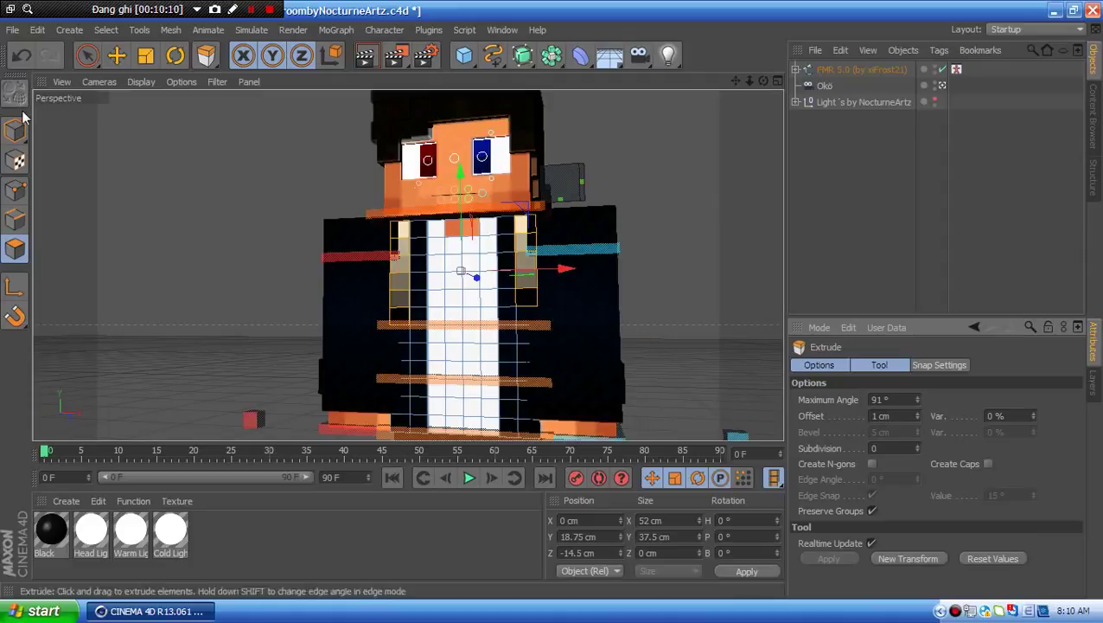
- Return to model mode, select both leg meshes meshLegR and meshLegL, and switch them to polygon editing
click(89, 57)
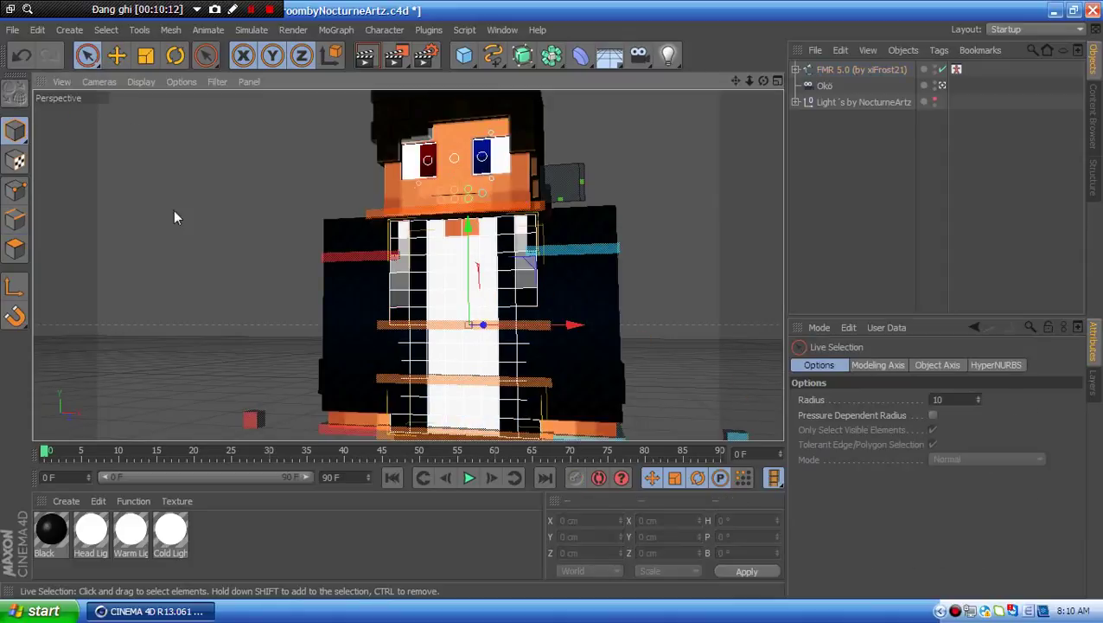
click(173, 209)
alt+middle_drag(173, 209, 239, 362)
click(400, 339)
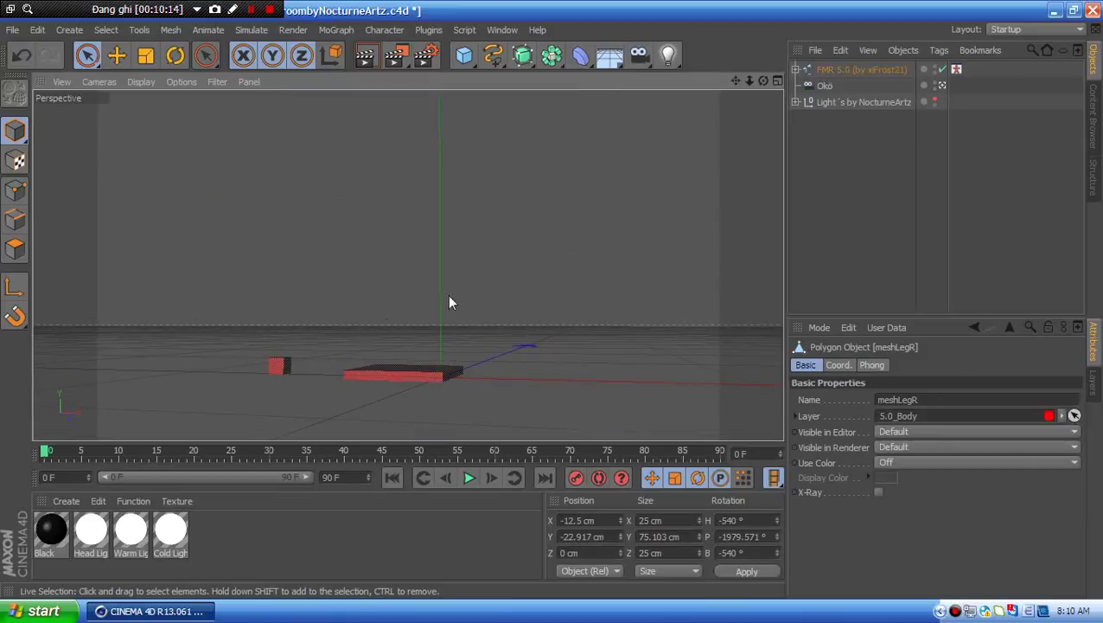
shift+click(451, 299)
click(10, 244)
click(12, 247)
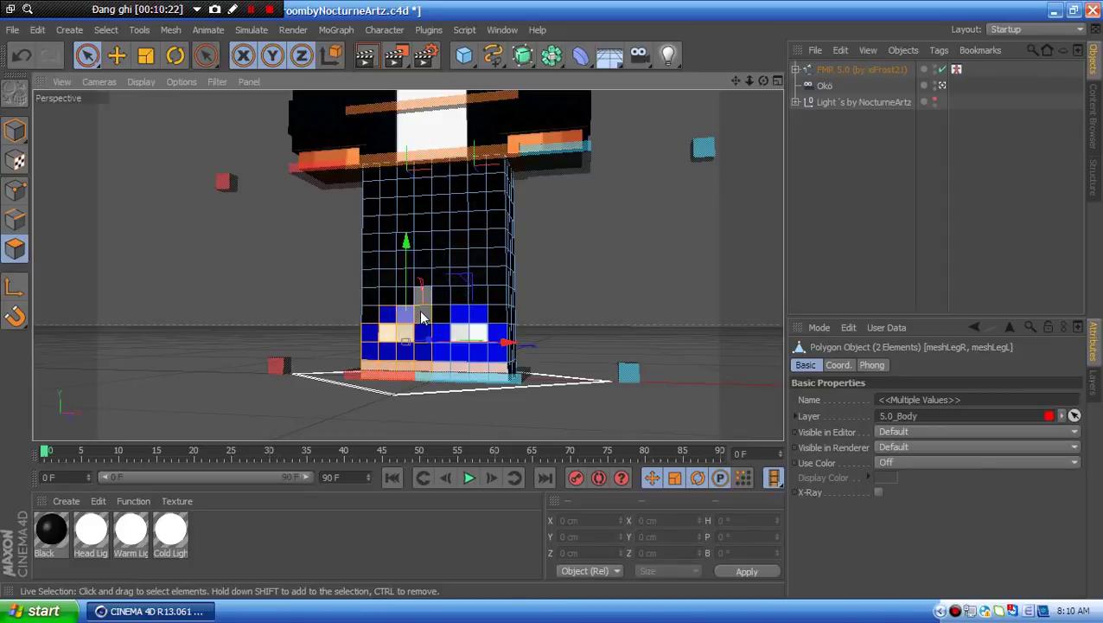
- Extend the selection with Ring Selection around both legs' blue and pale shoe rows, and add the polygons of both soles
click(139, 29)
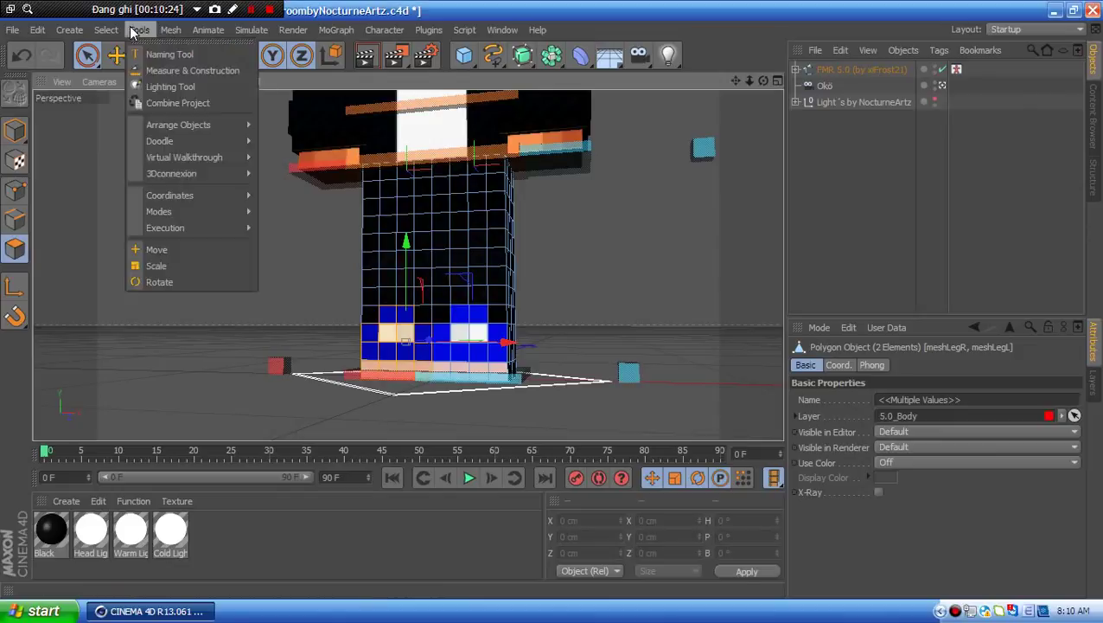
mouse_move(105, 30)
click(158, 157)
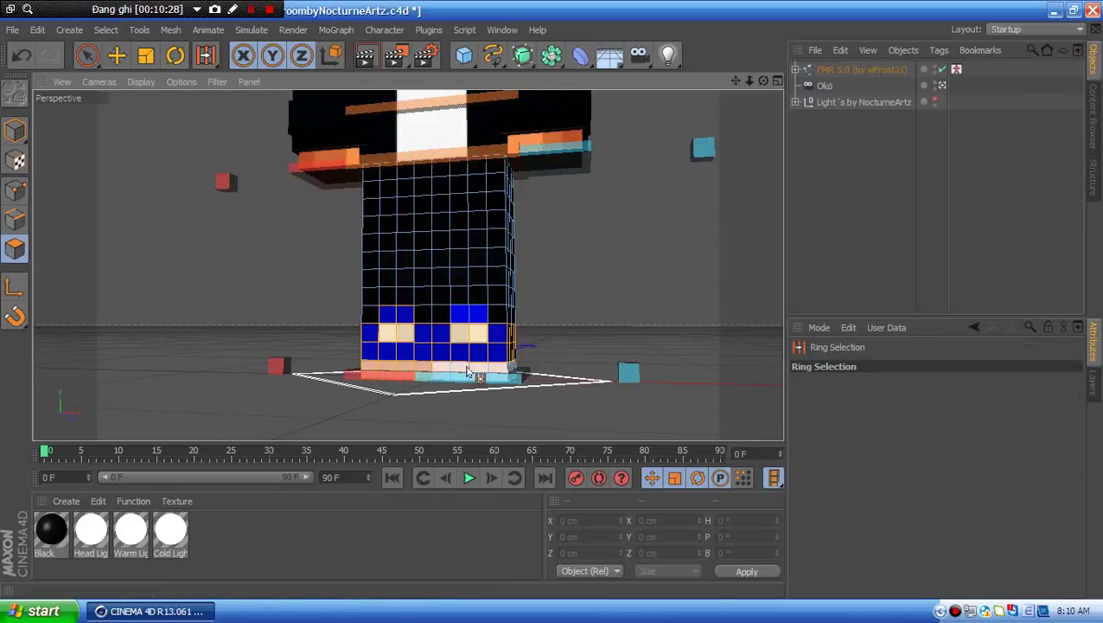
click(88, 54)
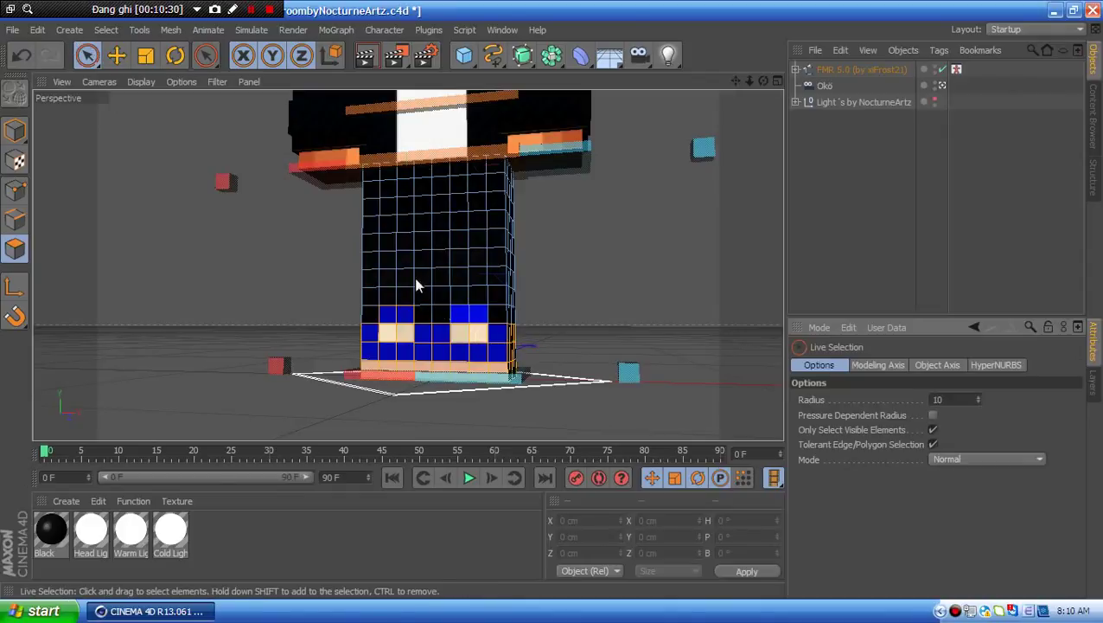
alt+drag(469, 317, 468, 253)
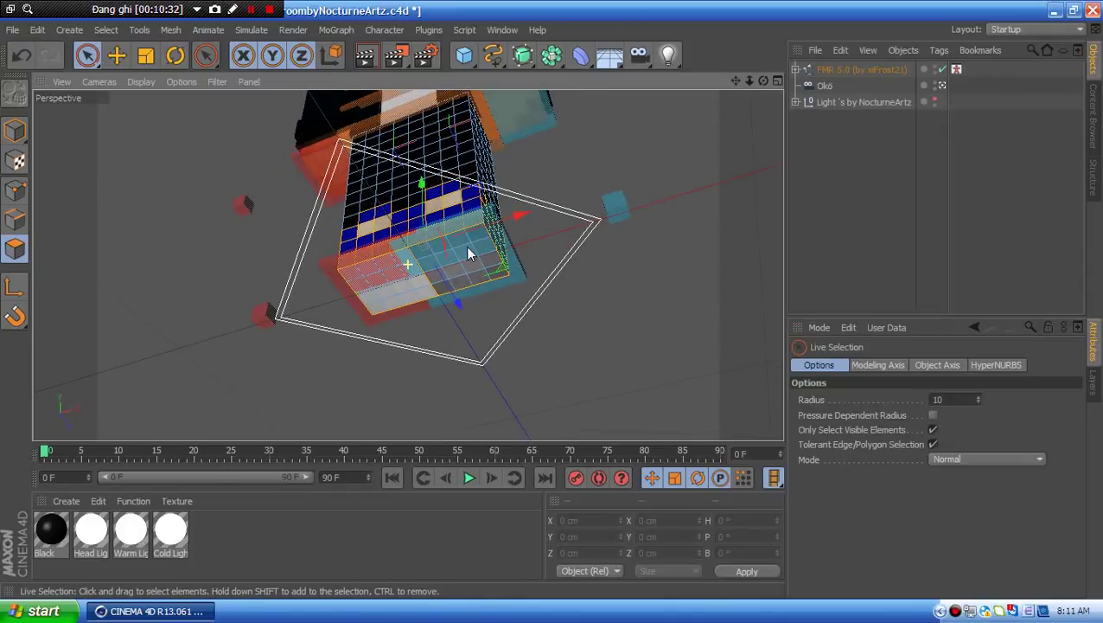
mouse_move(352, 271)
shift+mouse_down()
mouse_move(382, 288)
mouse_move(363, 297)
mouse_move(453, 275)
mouse_move(639, 327)
shift+mouse_up()
- Try extruding the selected shoe polygons by 2 cm and undo it
right_click(481, 286)
click(518, 298)
click(873, 416)
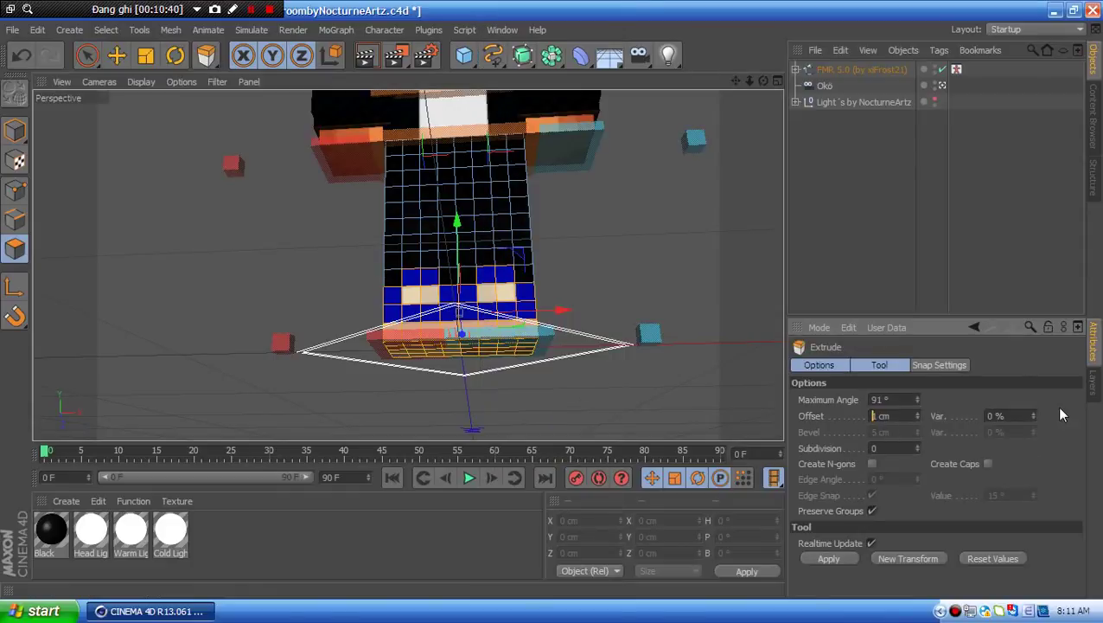
text(2)
key(Return)
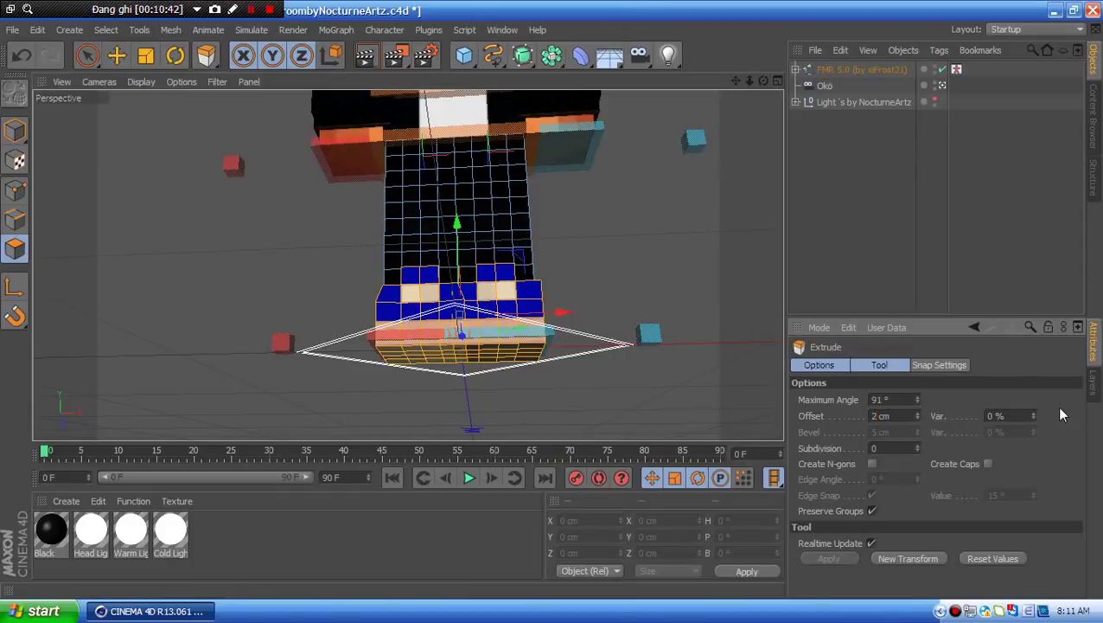
click(29, 61)
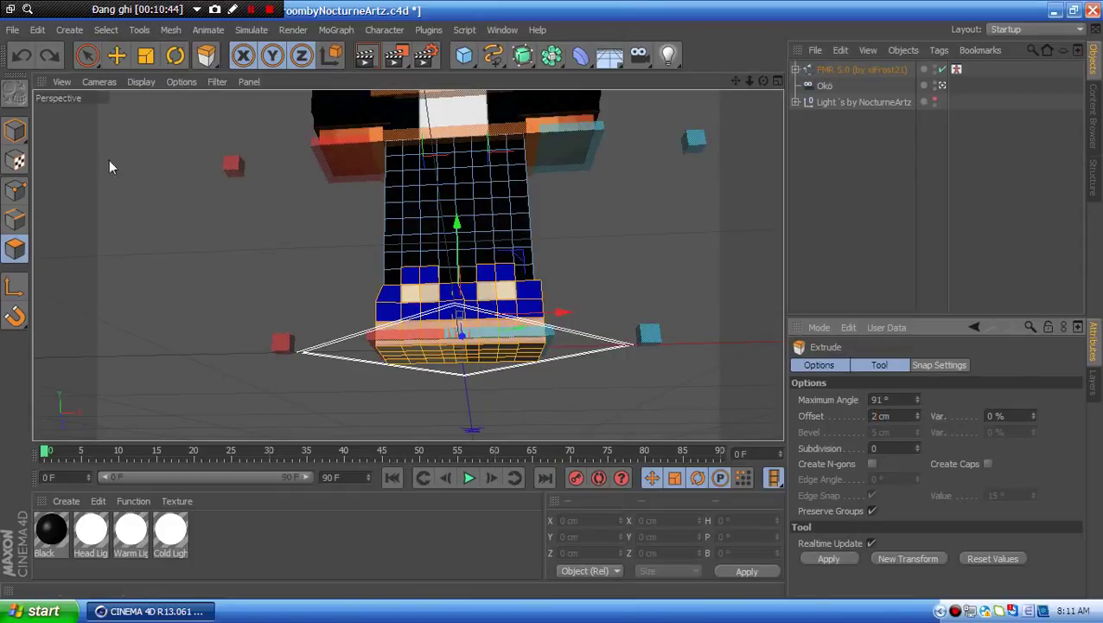
- Add the missing blue row on the outer side of the right shoe and extrude all selected shoe polygons by 2 cm
alt+drag(108, 159, 407, 294)
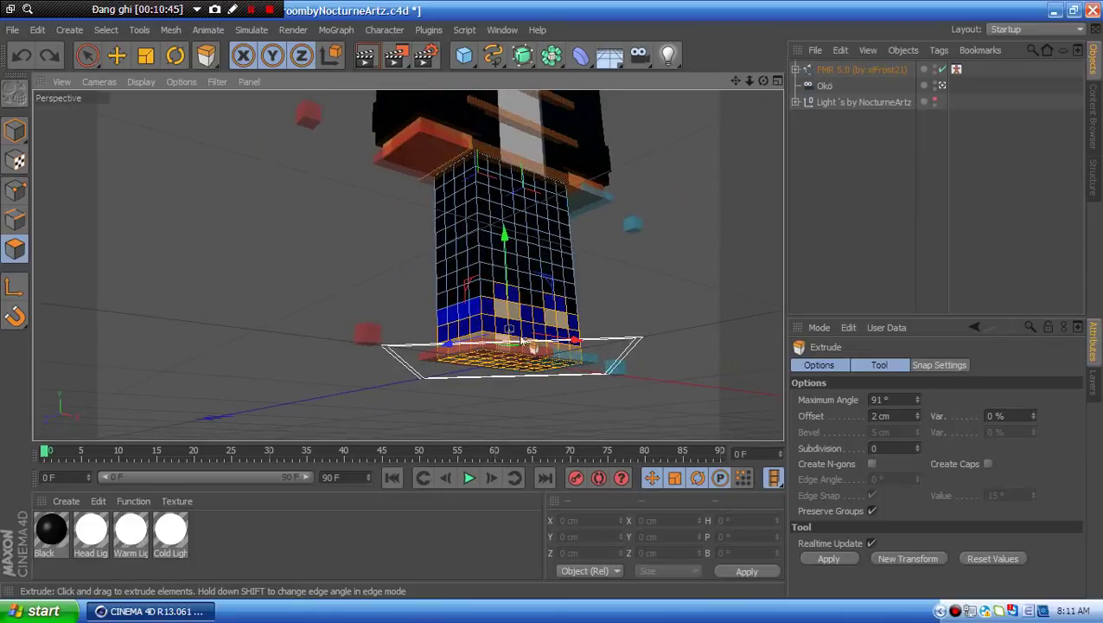
click(105, 29)
click(138, 158)
click(448, 316)
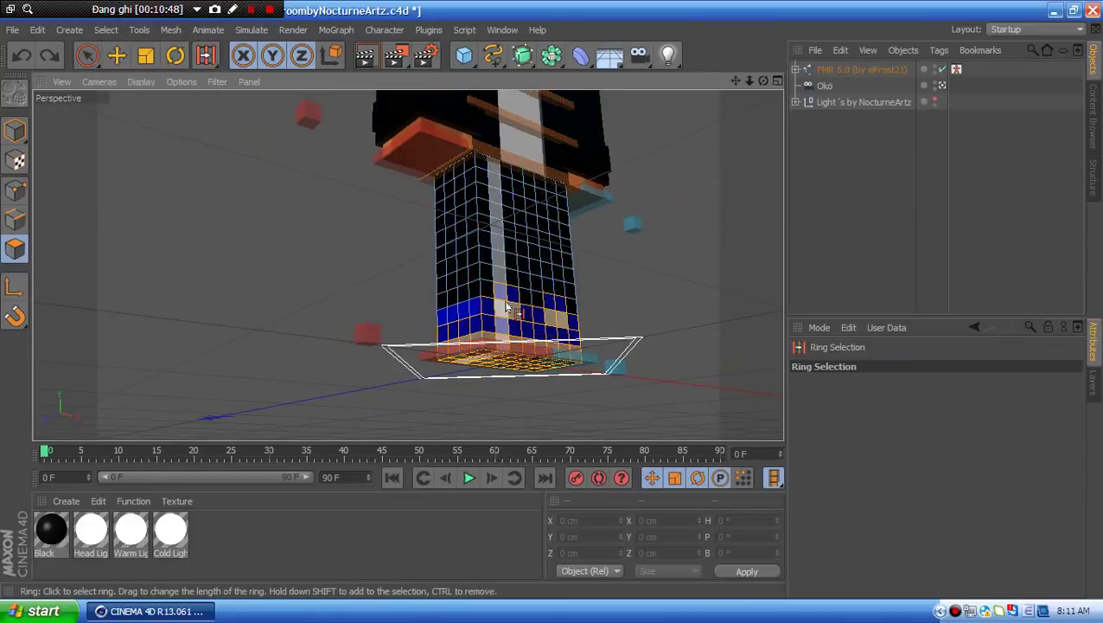
right_click(504, 304)
click(562, 298)
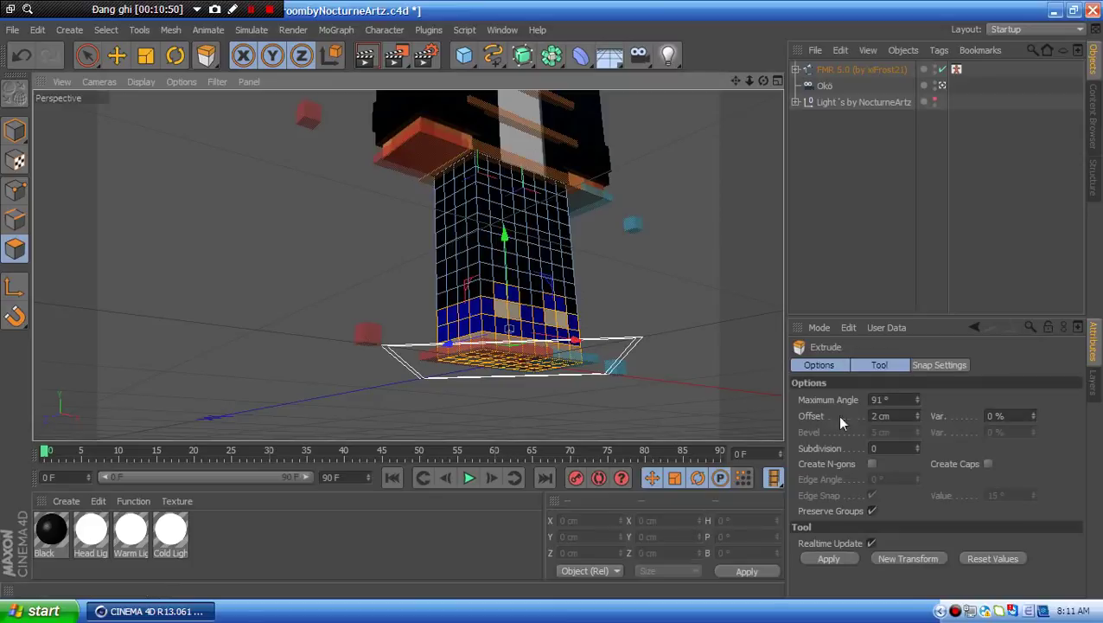
double_click(873, 415)
text(2)
key(Return)
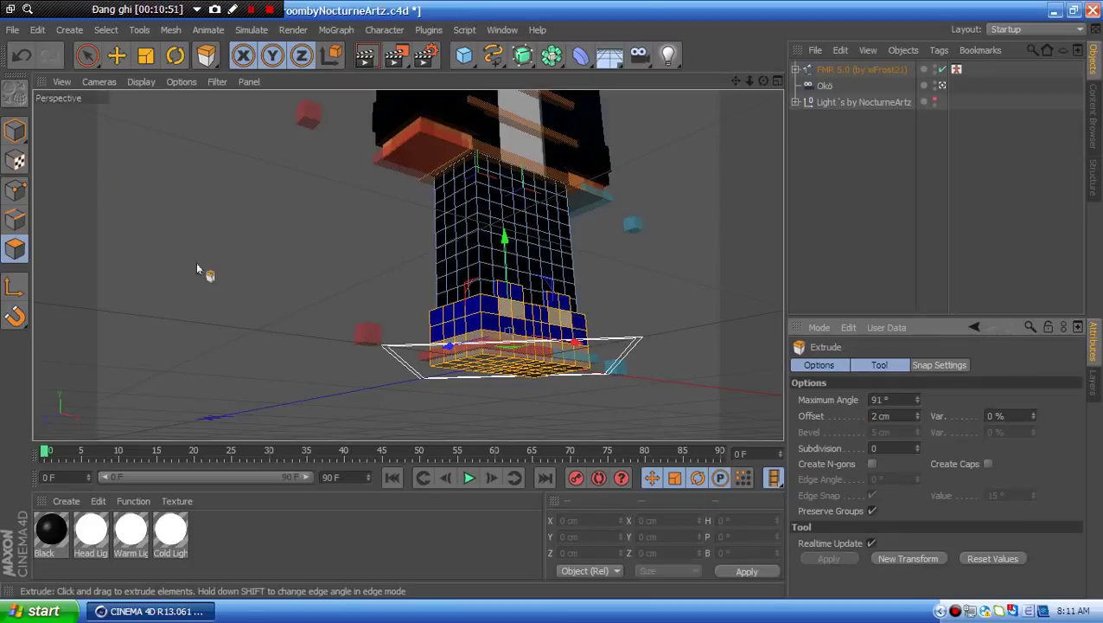
- Return to model mode, clear the selection and inspect the whole character with its extruded shoes
click(14, 130)
click(76, 58)
click(137, 134)
scroll(137, 135, down, 4)
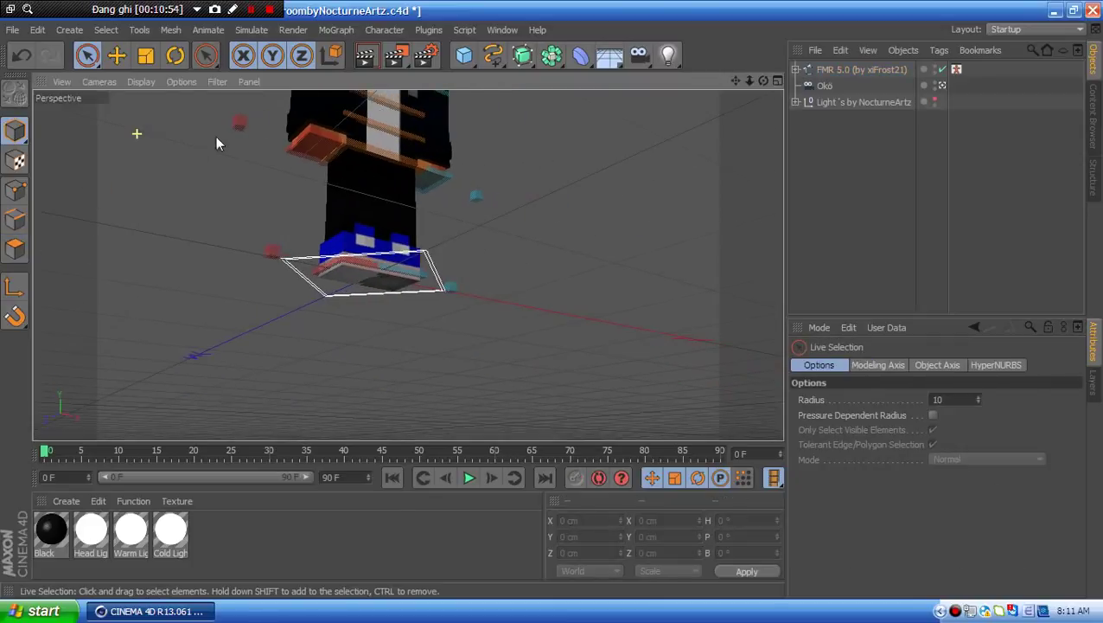
alt+middle_drag(243, 216, 247, 394)
alt+drag(555, 149, 229, 286)
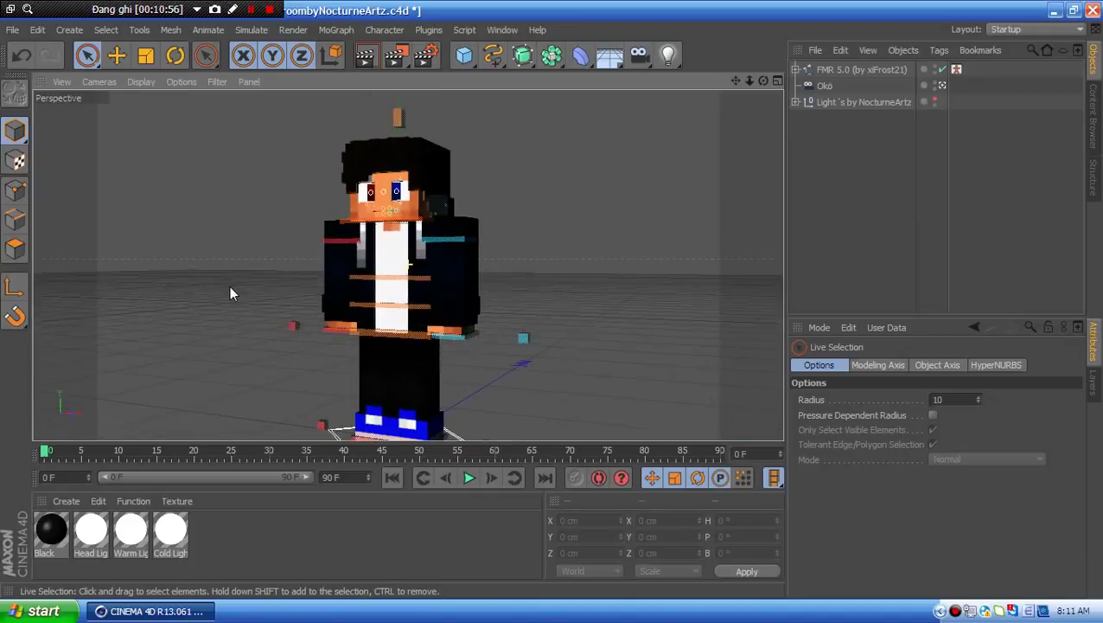
alt+middle_drag(248, 296, 288, 269)
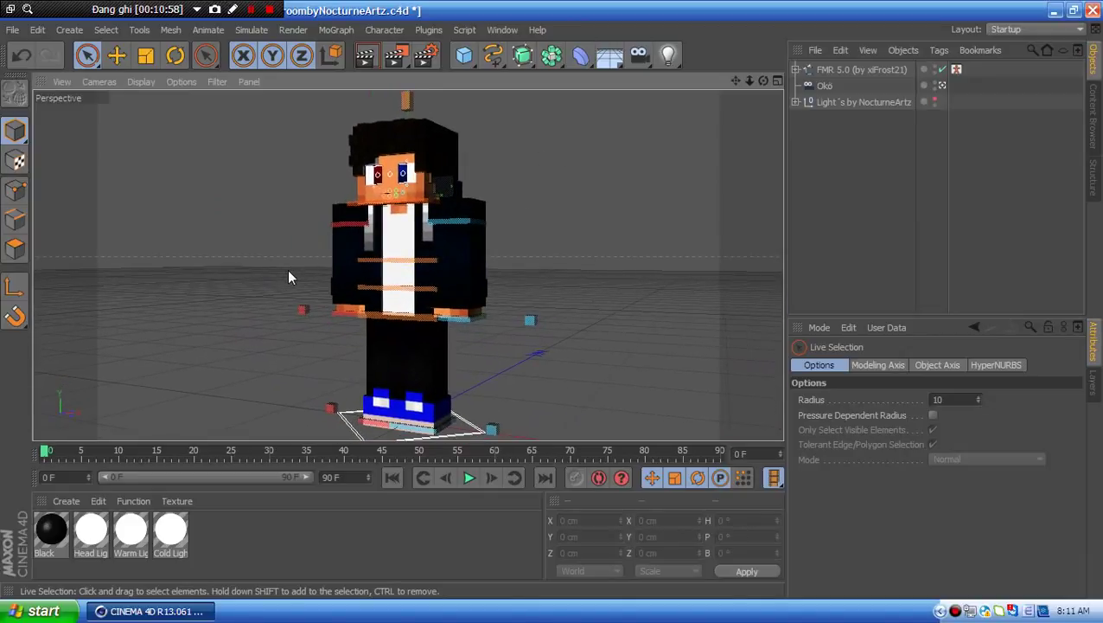
alt+drag(263, 185, 288, 152)
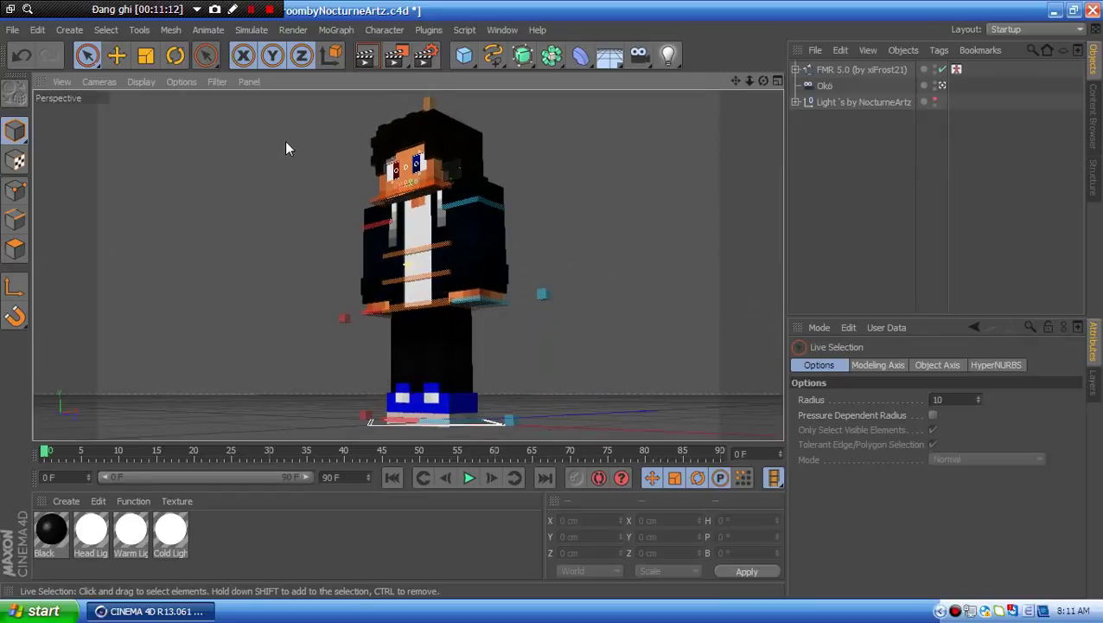
- Lock the 5.0_Body layer of the leg mesh so the body meshes cannot be picked while posing
click(400, 417)
click(416, 412)
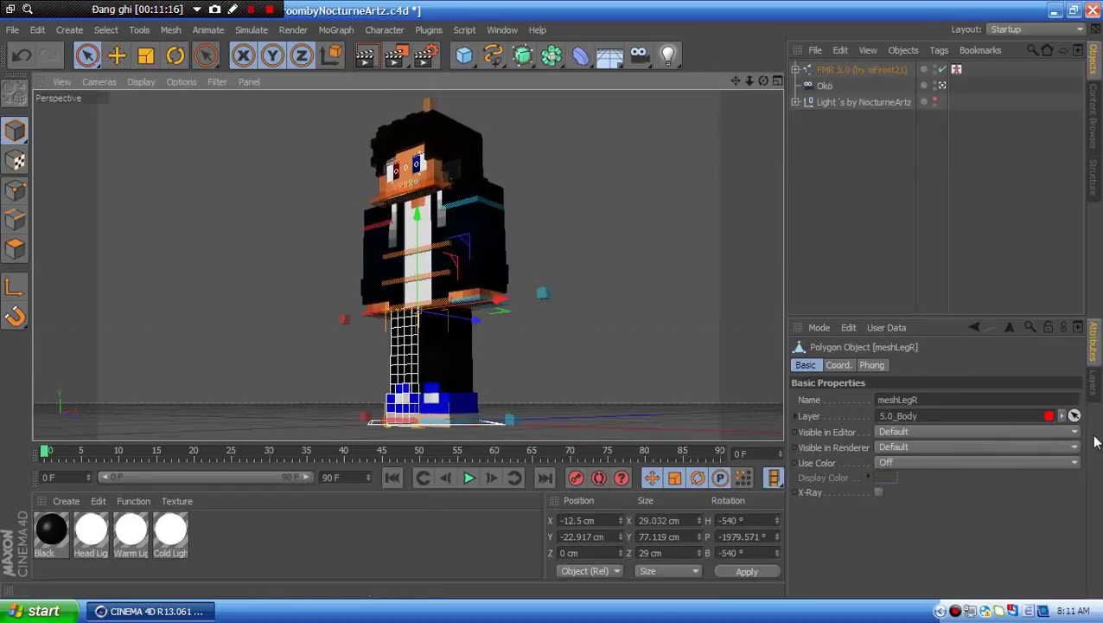
click(1093, 399)
click(947, 381)
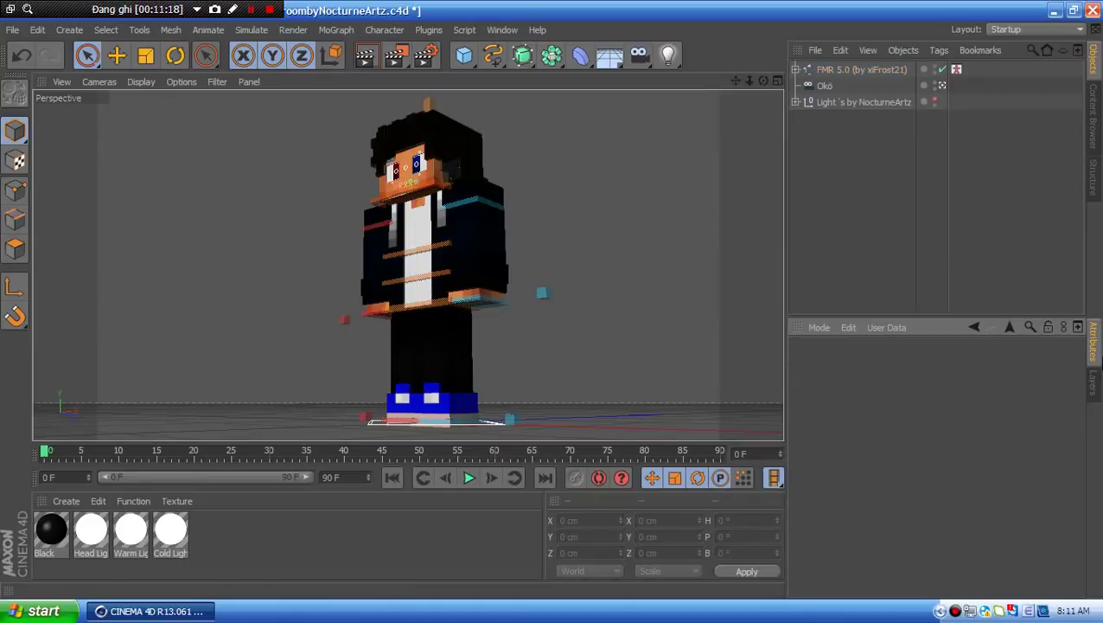
- Move the right foot control goalLegR about 34 cm forward and the left foot control goalLegL about 51 cm backward
click(397, 414)
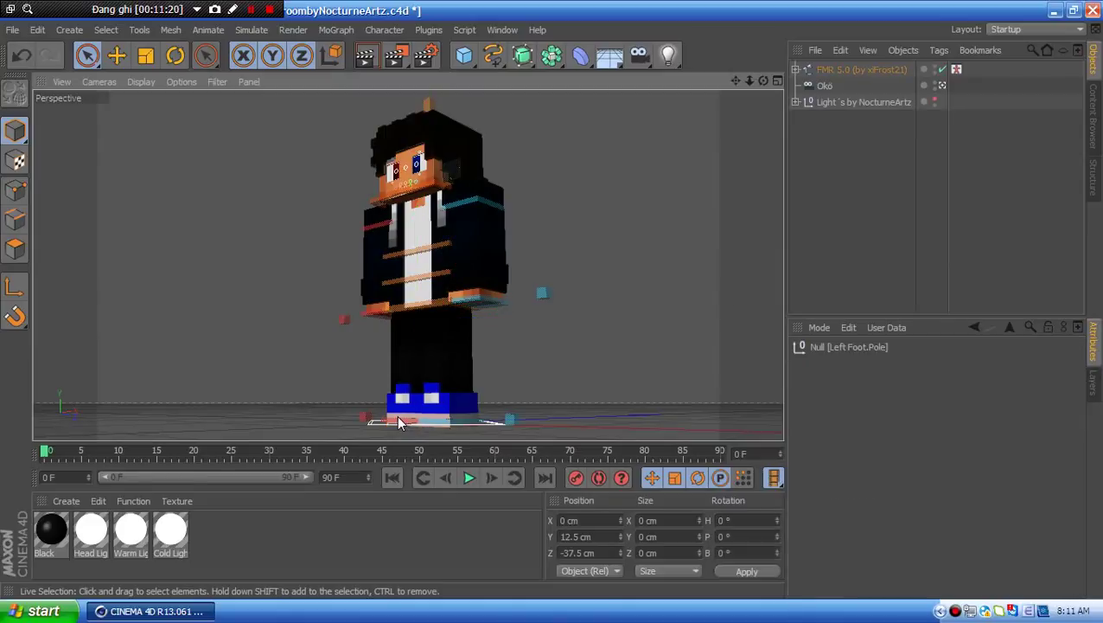
click(410, 414)
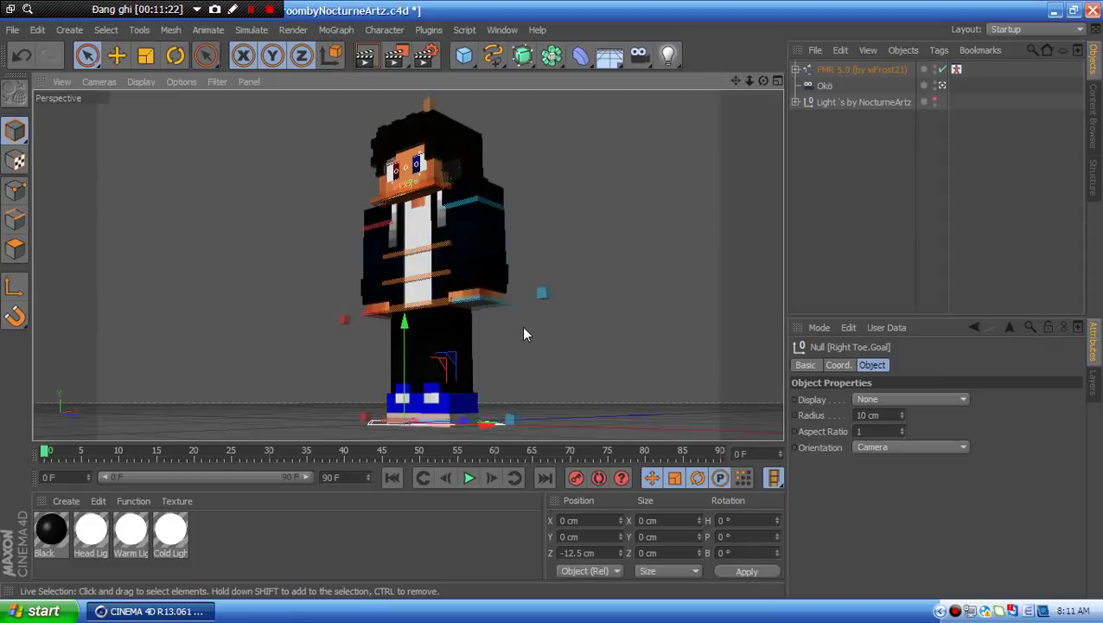
click(522, 326)
click(391, 417)
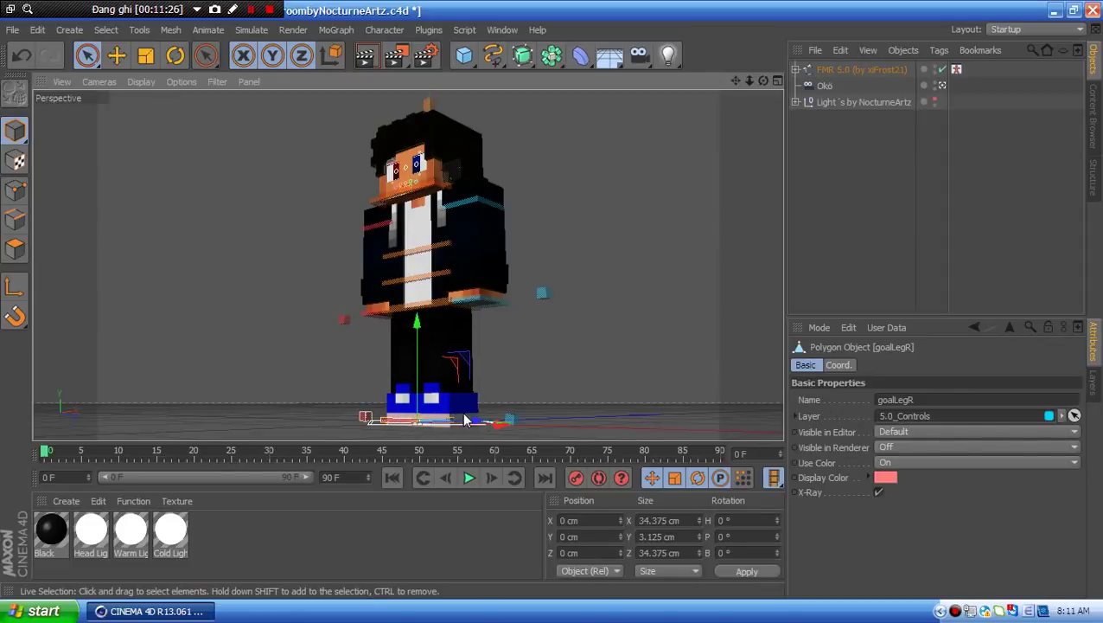
drag(475, 421, 440, 424)
click(529, 374)
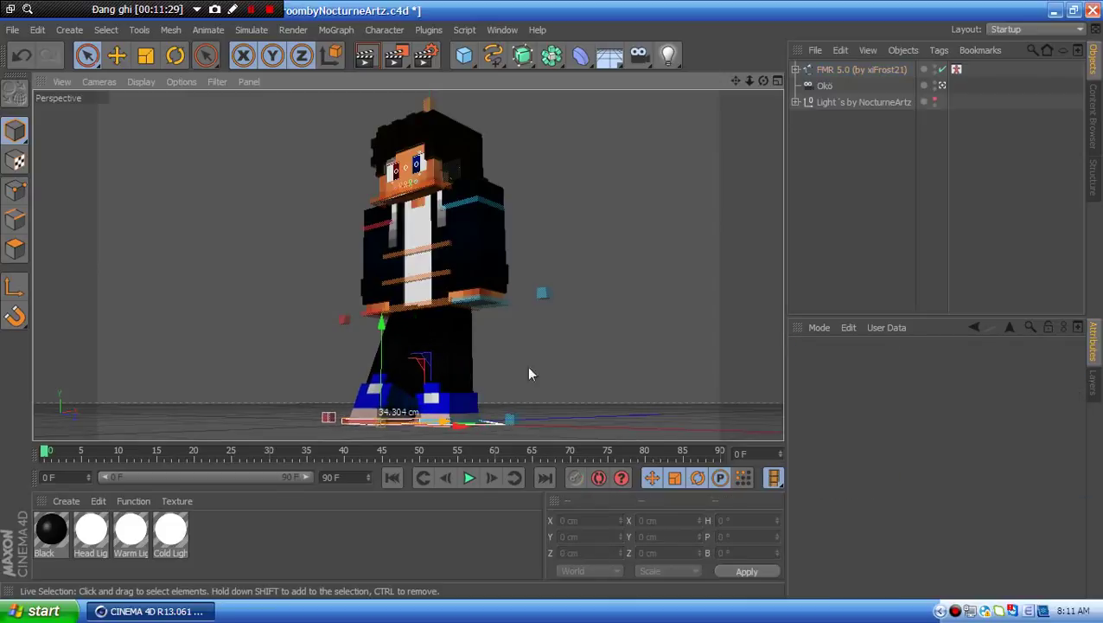
click(463, 424)
drag(510, 420, 530, 397)
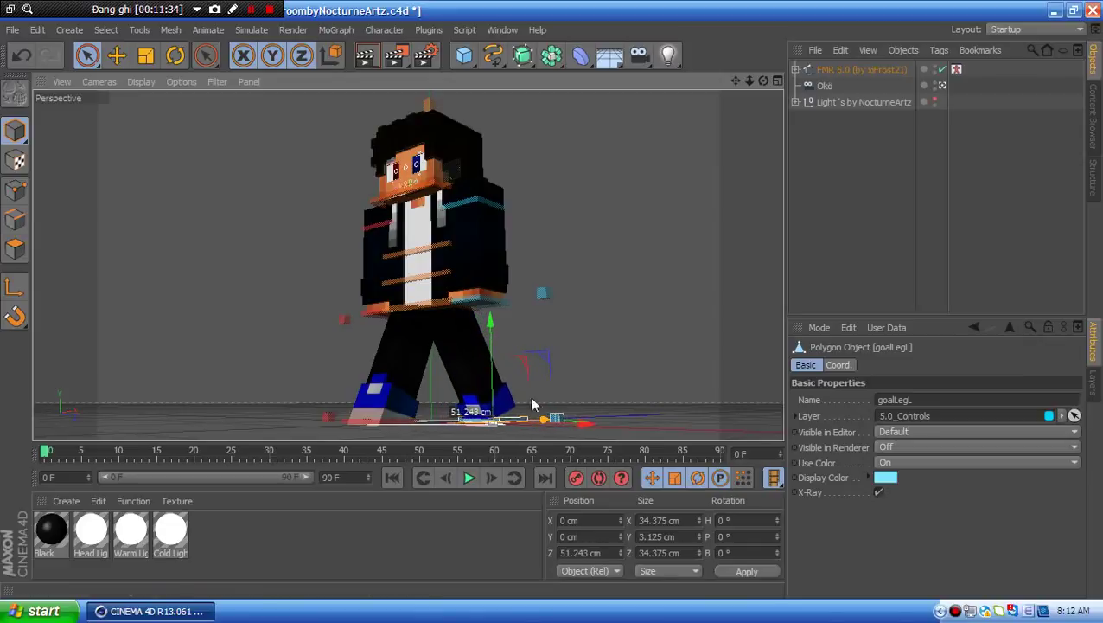
- Lower the waist control controlWaist by about 8.4 cm and deselect it
click(416, 305)
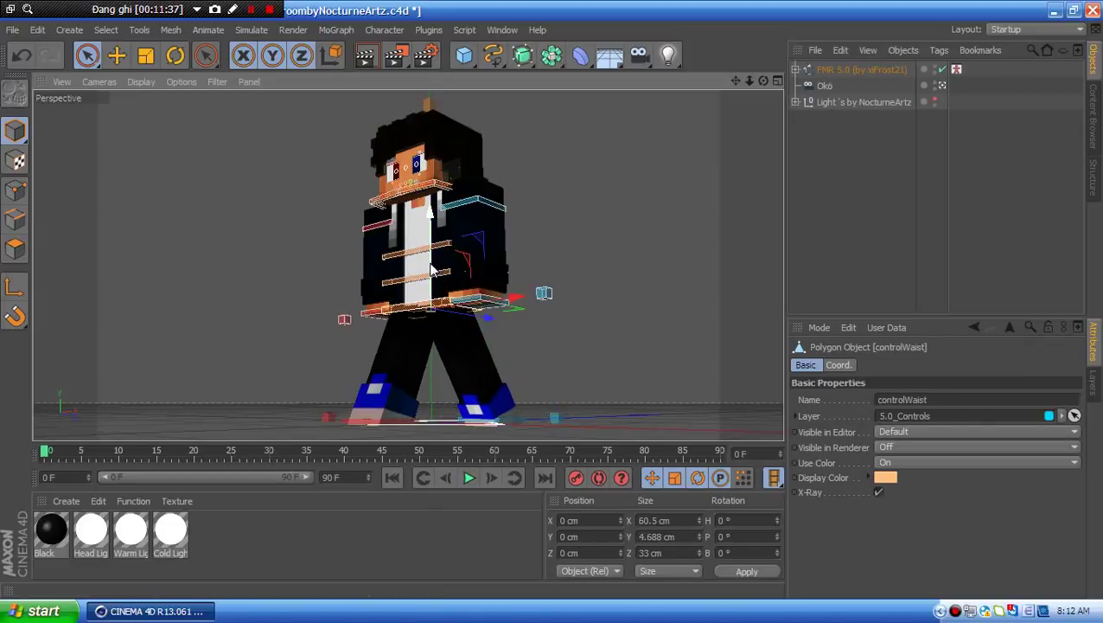
mouse_move(437, 266)
mouse_down()
mouse_move(429, 307)
mouse_move(429, 281)
mouse_move(447, 284)
mouse_up()
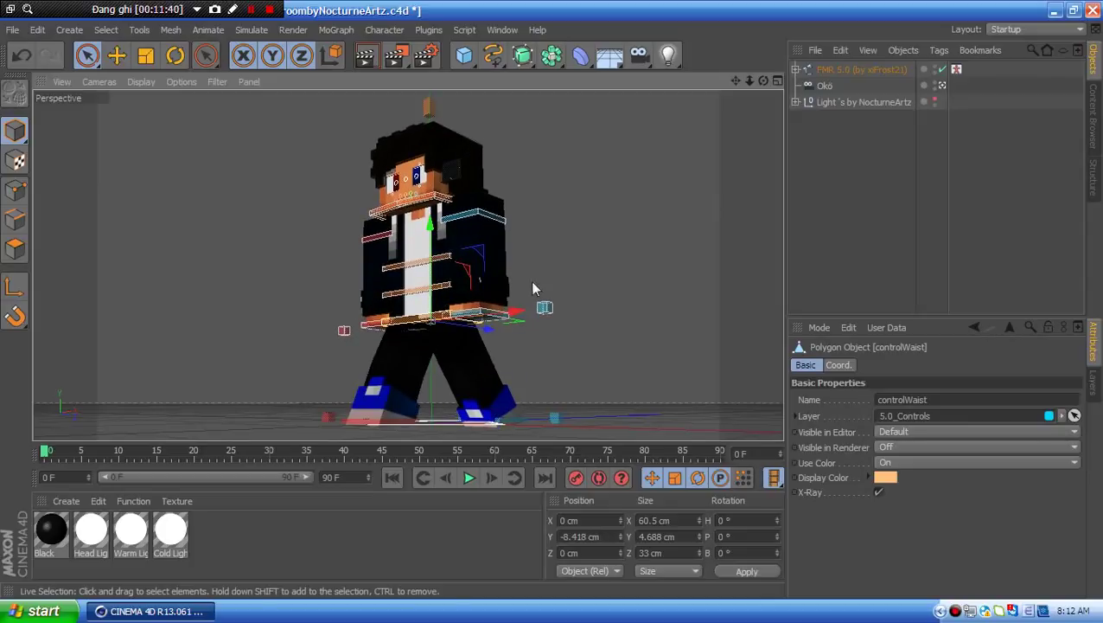
mouse_move(531, 281)
alt+mouse_down()
mouse_move(586, 279)
mouse_move(542, 274)
alt+mouse_up()
click(542, 280)
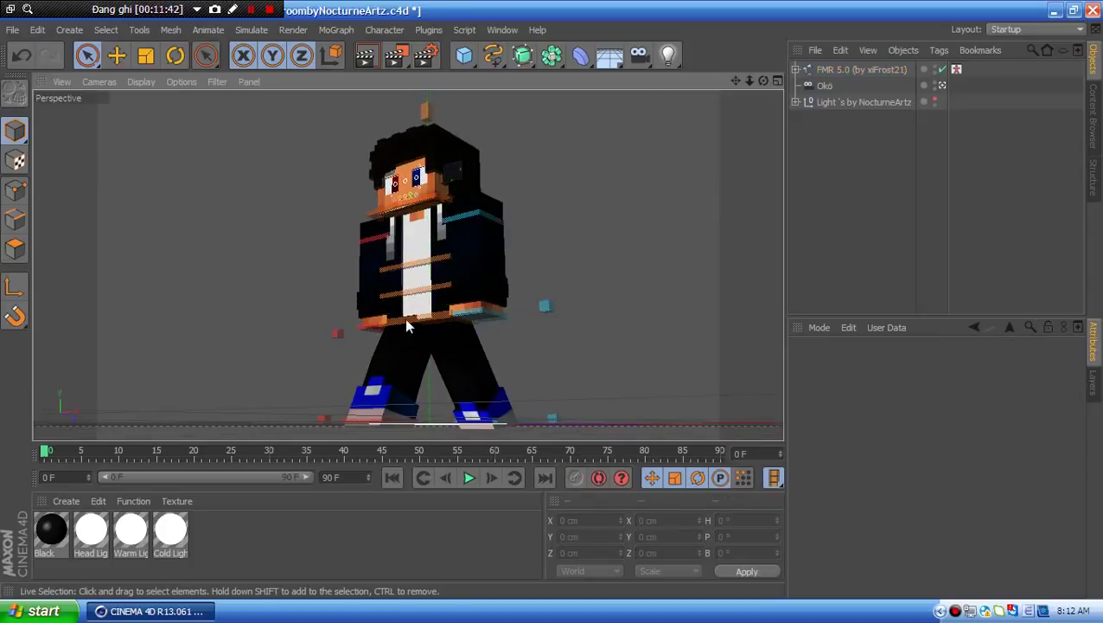
- Move the right hand control goalArmR_L about 38.7 cm forward and raise it about 22.1 cm
click(408, 327)
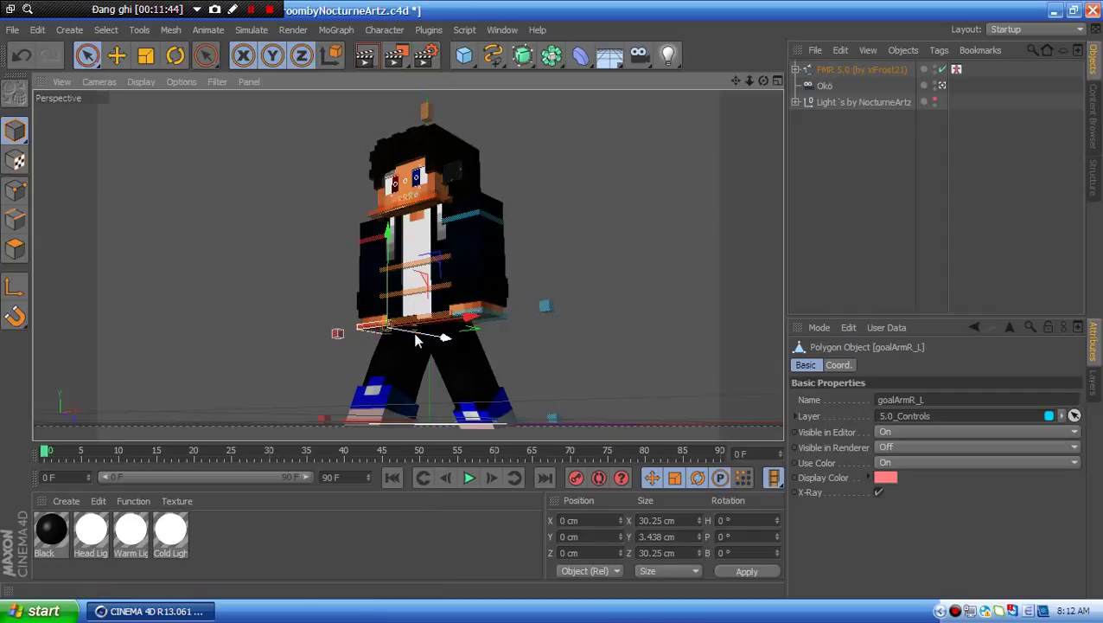
drag(408, 327, 383, 335)
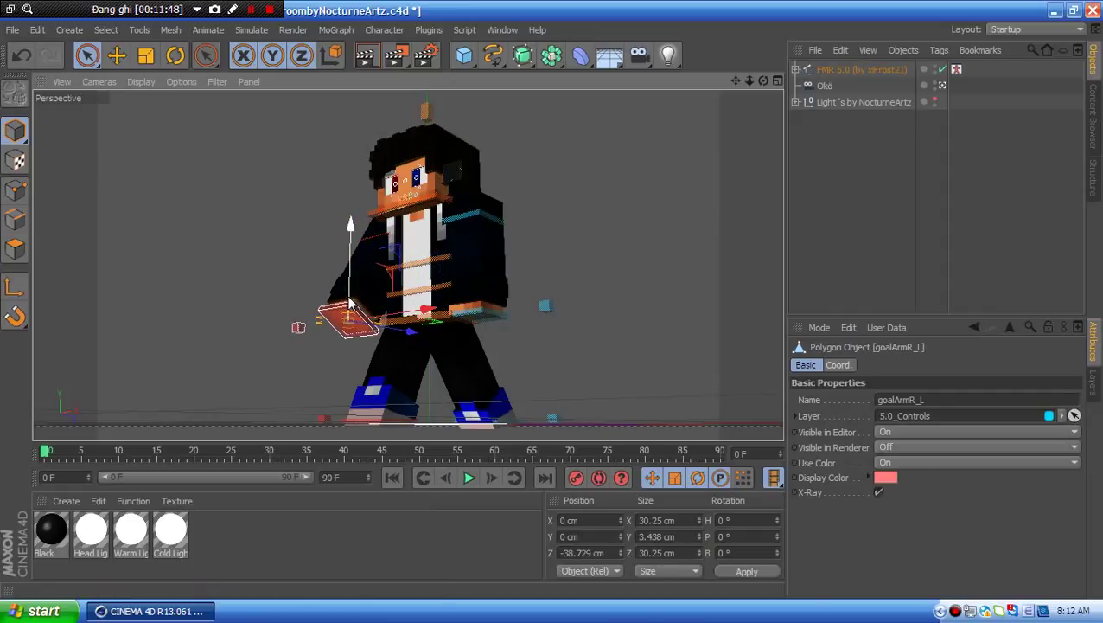
drag(351, 301, 346, 264)
click(389, 295)
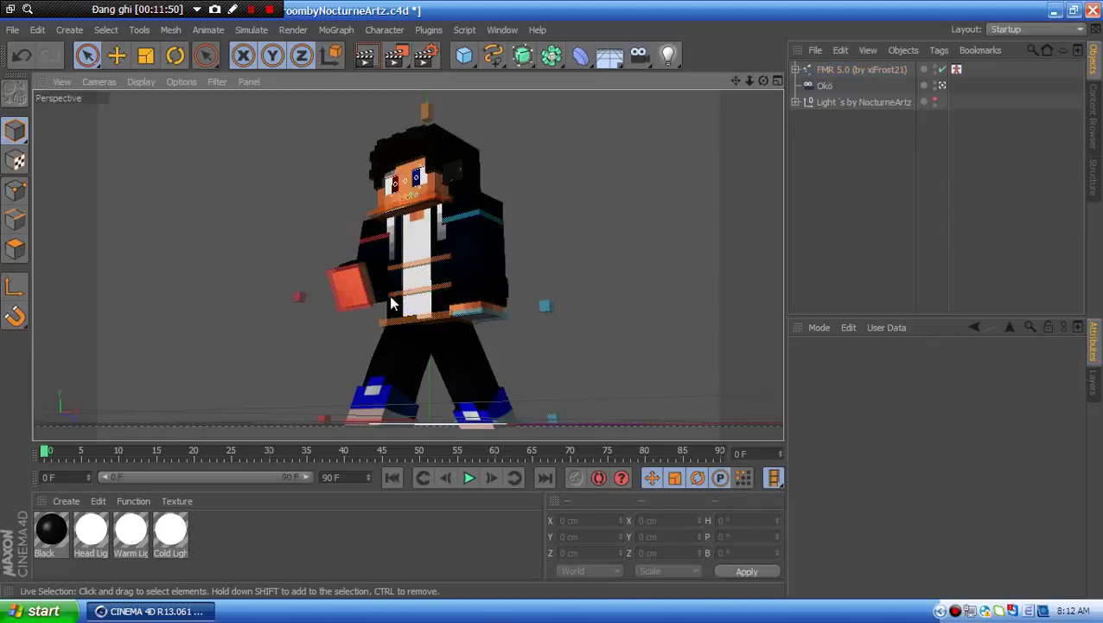
- Rotate the right hand control goalArmR_L to a bank of about 67.7° and shift it slightly up toward the chest
click(365, 293)
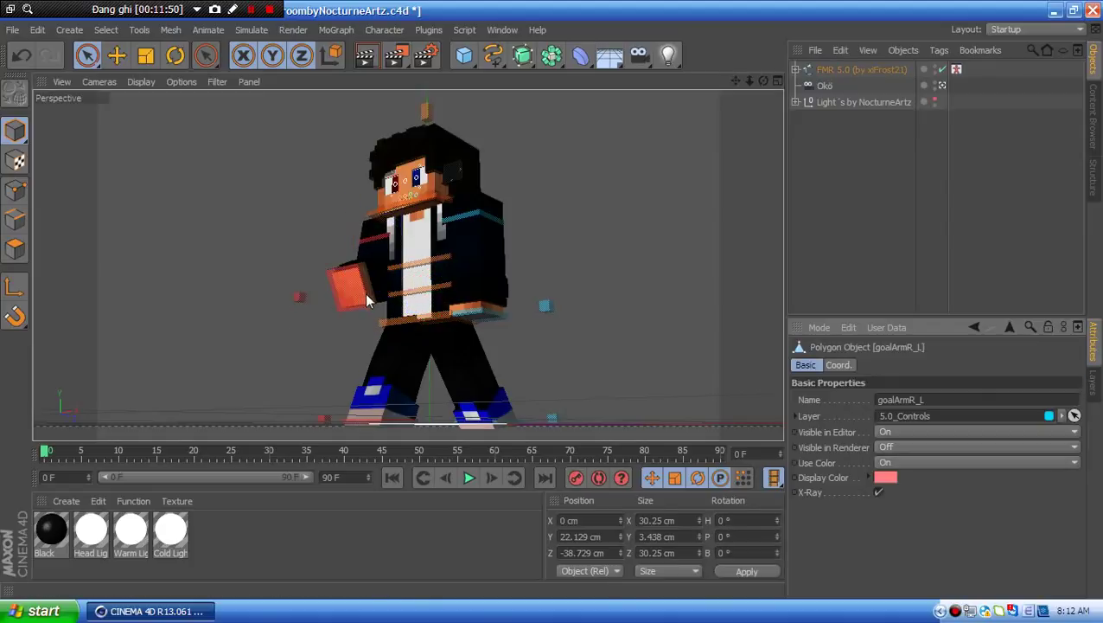
click(175, 55)
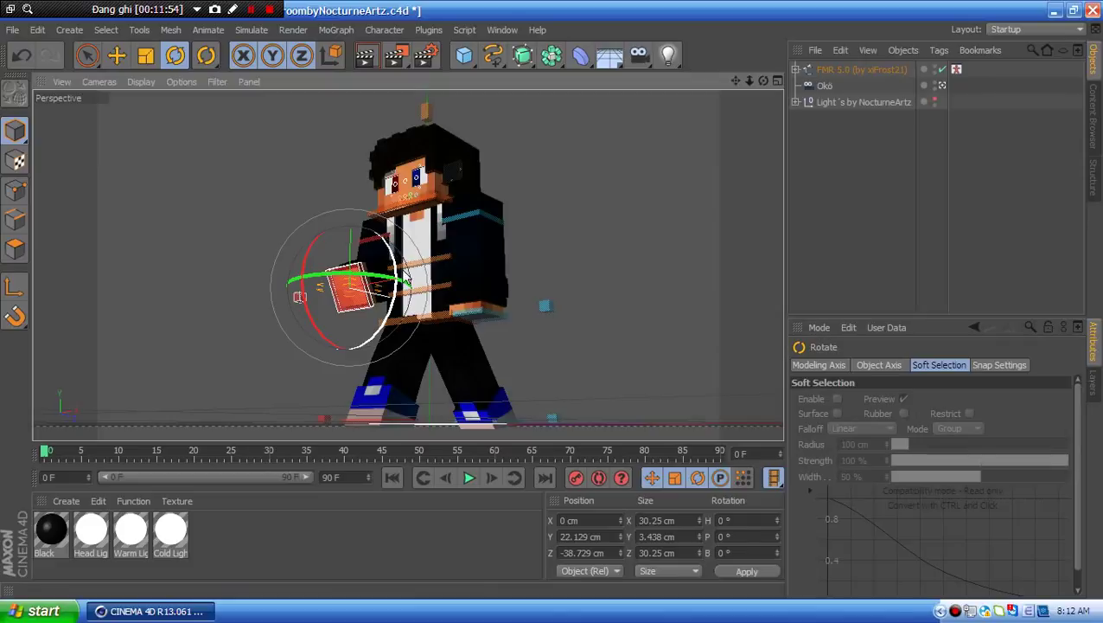
drag(370, 242, 354, 336)
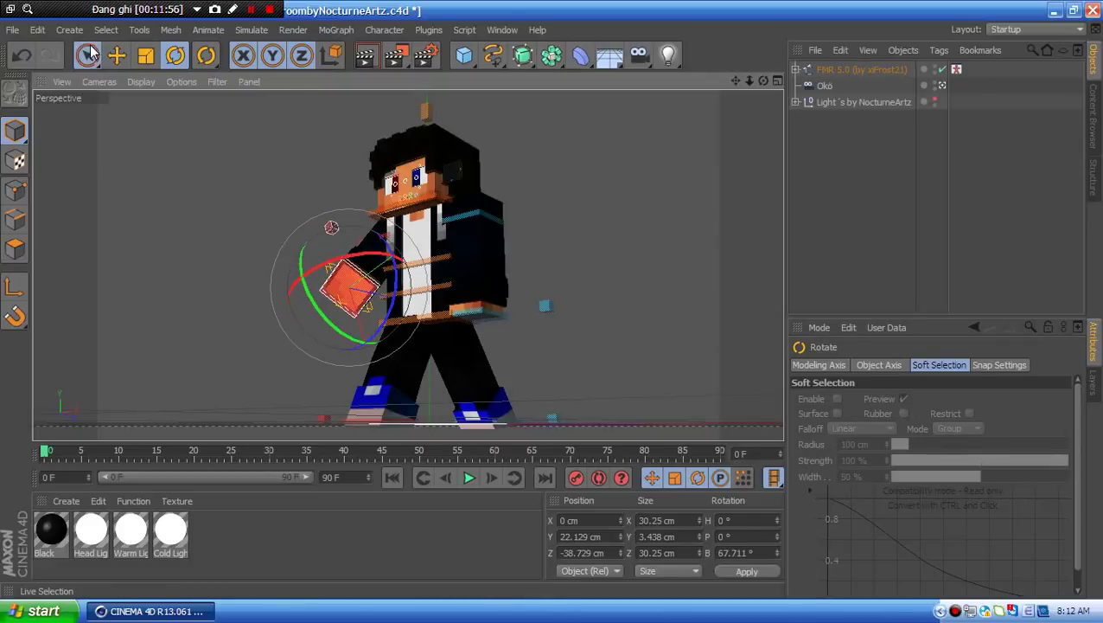
key(e)
drag(367, 287, 385, 275)
- Tilt controlWaist so the upper body leans forward, and rotate controlNeck to turn the head
click(425, 325)
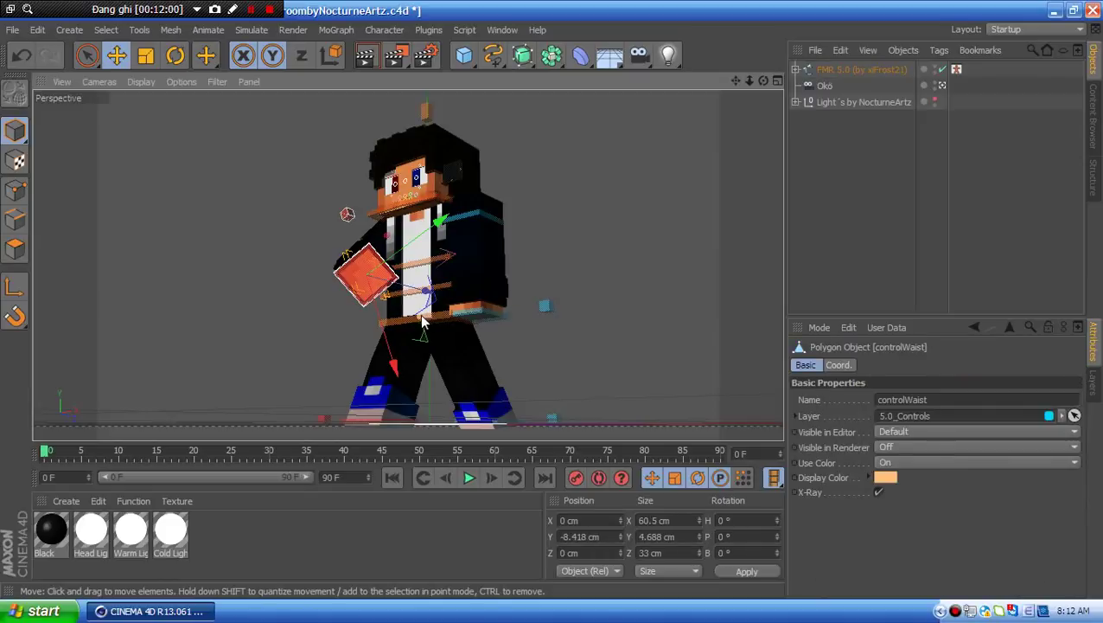
drag(424, 300, 392, 332)
click(175, 54)
click(377, 245)
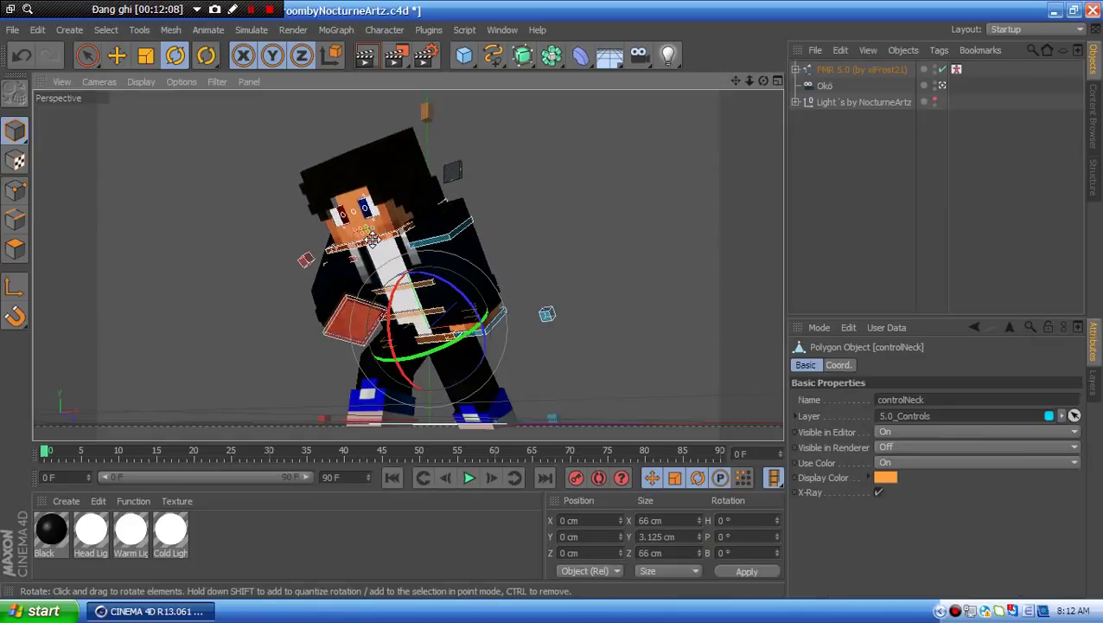
drag(377, 246, 413, 239)
- Move the left hand control up and back so the left arm stretches out behind the body, and deselect it
click(118, 57)
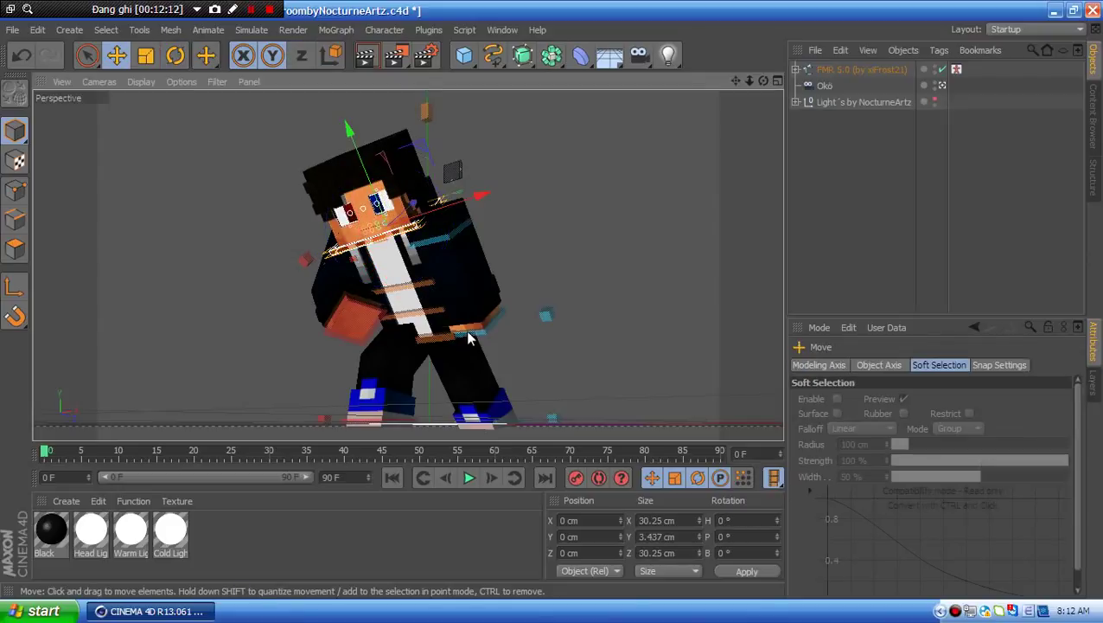
click(470, 335)
drag(489, 317, 510, 202)
click(477, 278)
scroll(400, 310, up, 2)
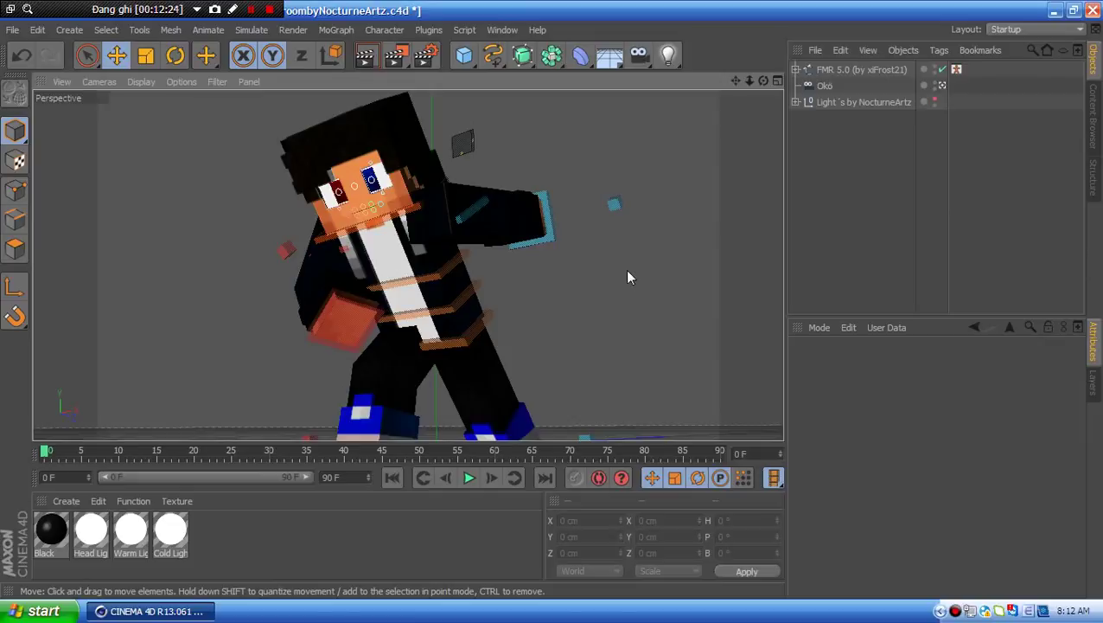
- Rotate the chest control to tilt the upper torso, and rotate controlNeck to a heading of about 16.8° and pitch of about -13.7°
alt+drag(628, 274, 617, 184)
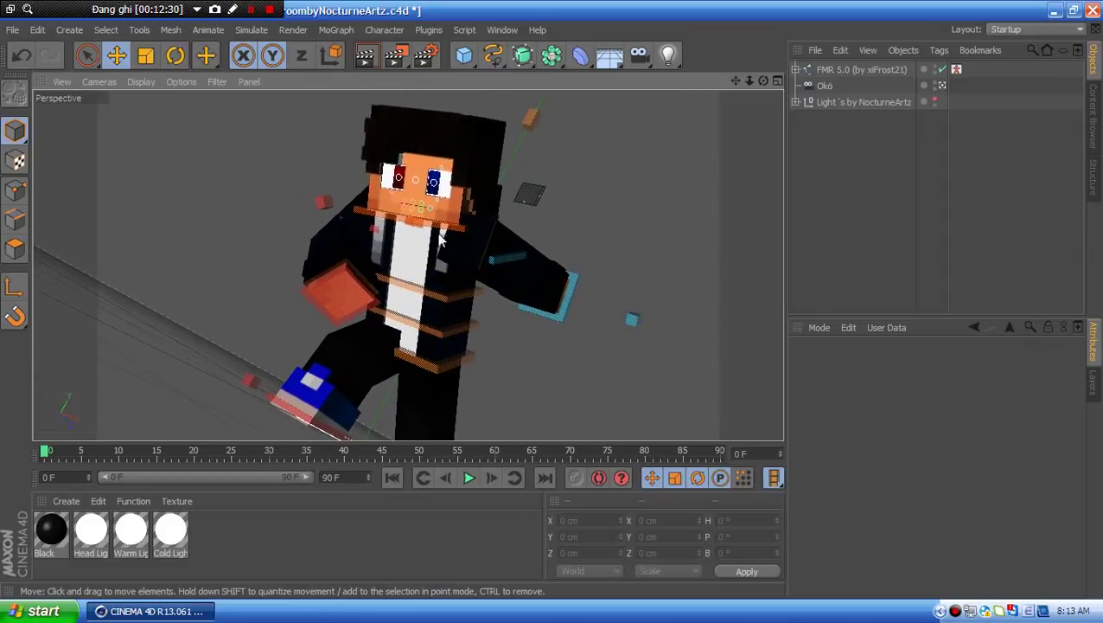
alt+drag(464, 322, 439, 302)
click(439, 302)
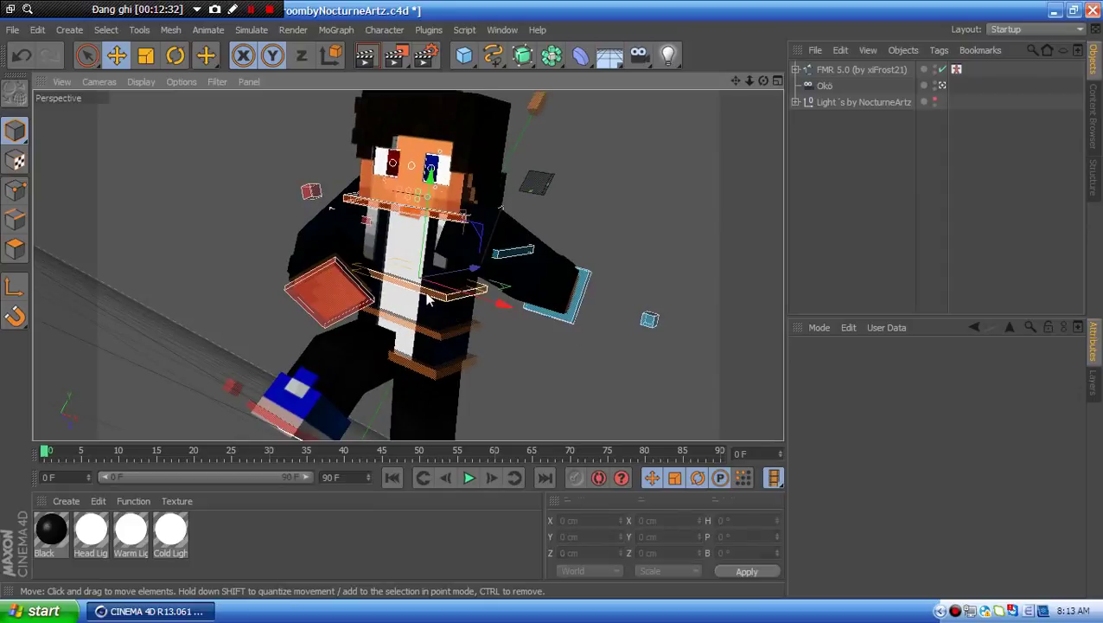
click(175, 56)
drag(410, 236, 391, 195)
click(366, 226)
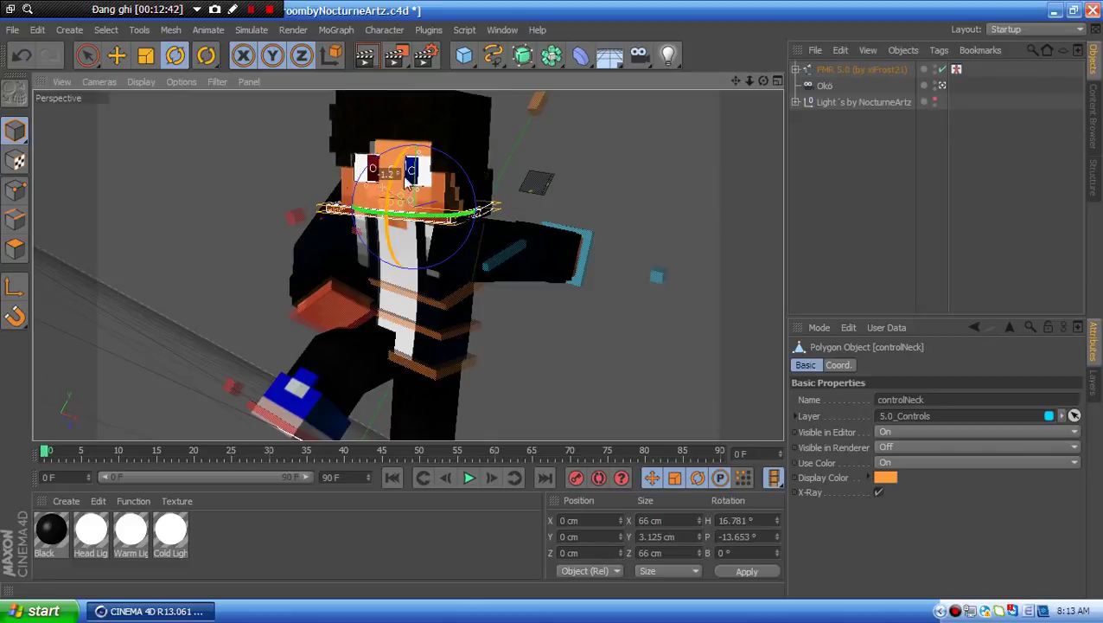
click(605, 138)
- Enable the cape on the FMR 5.0 rig and load 2012.png from the Minecon cape folder as its texture
click(812, 72)
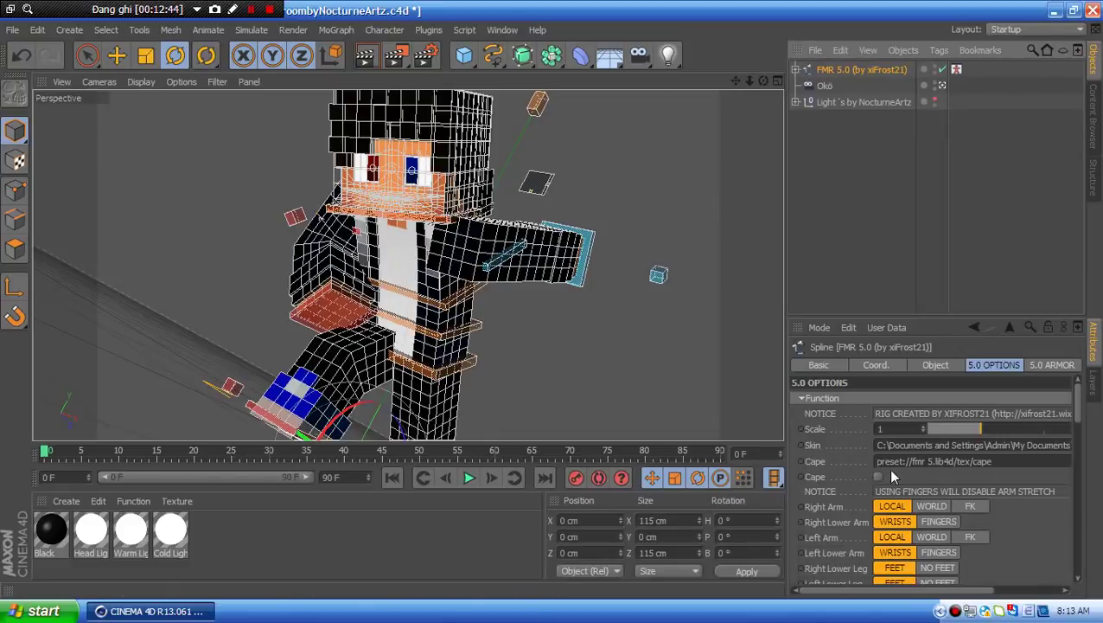
drag(882, 590, 958, 580)
click(1049, 461)
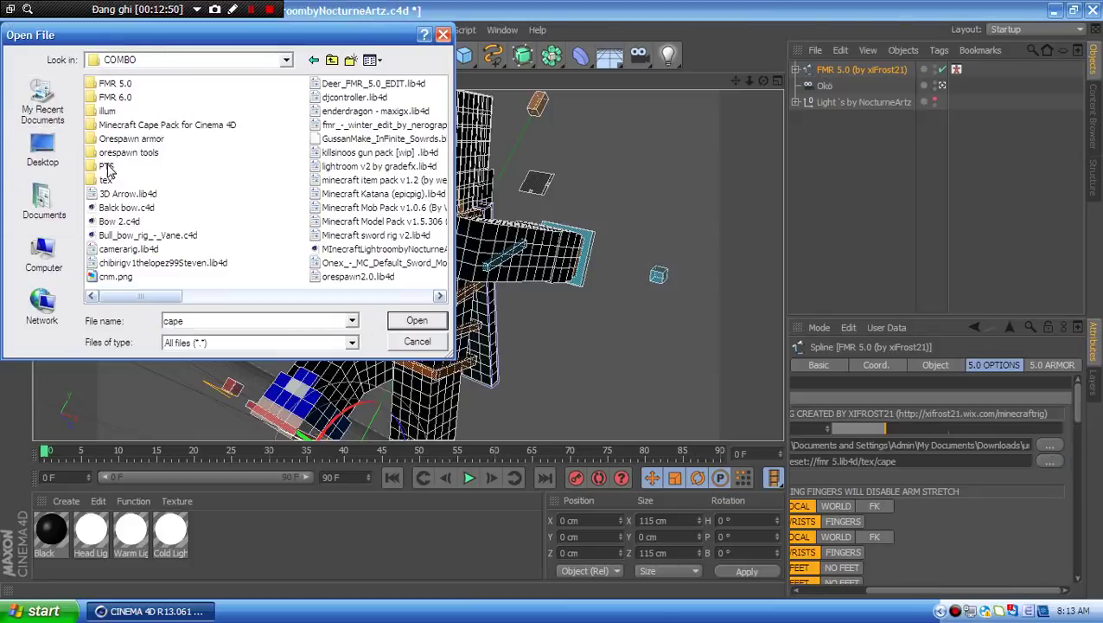
click(137, 126)
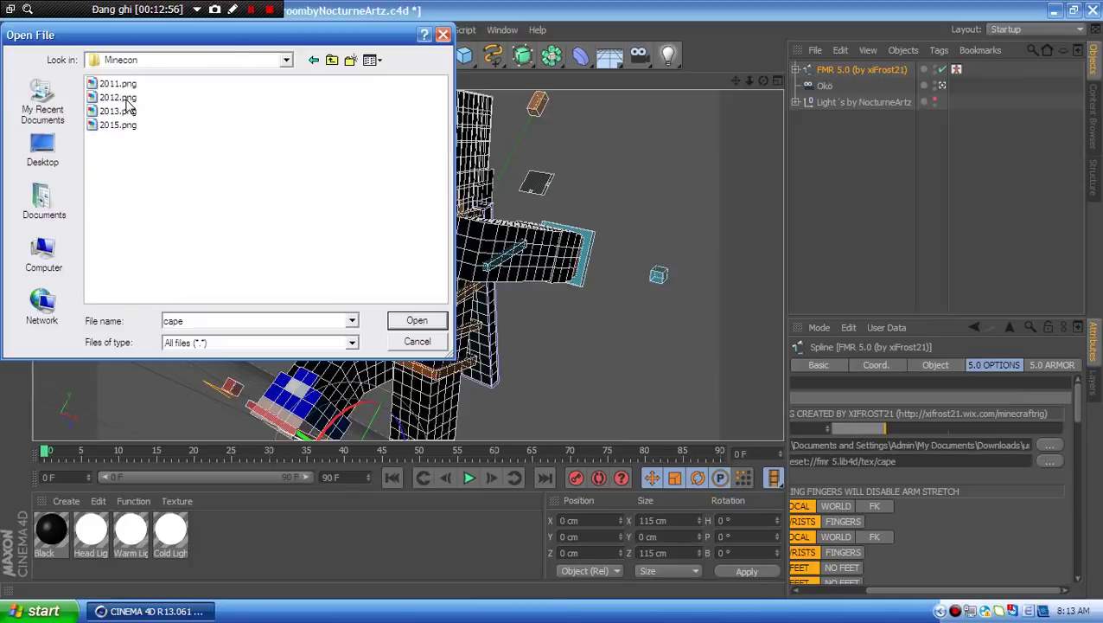
double_click(126, 98)
click(689, 183)
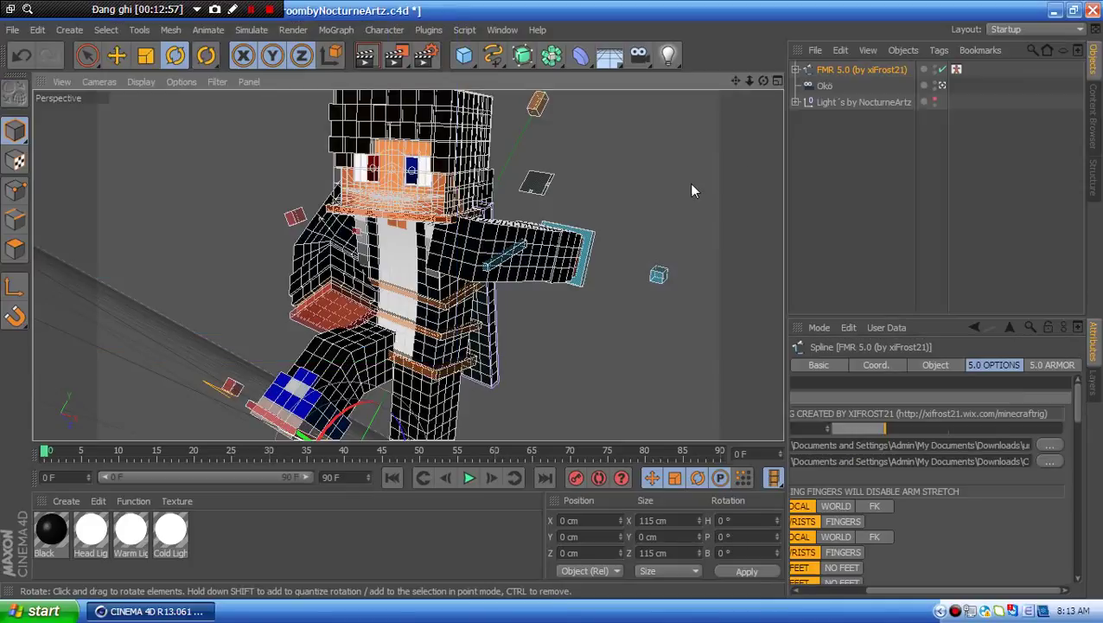
- Bend the cape with its purple Bend control to a strength of about 46.4° and an angle of about 196.7°, viewing it from behind
click(493, 341)
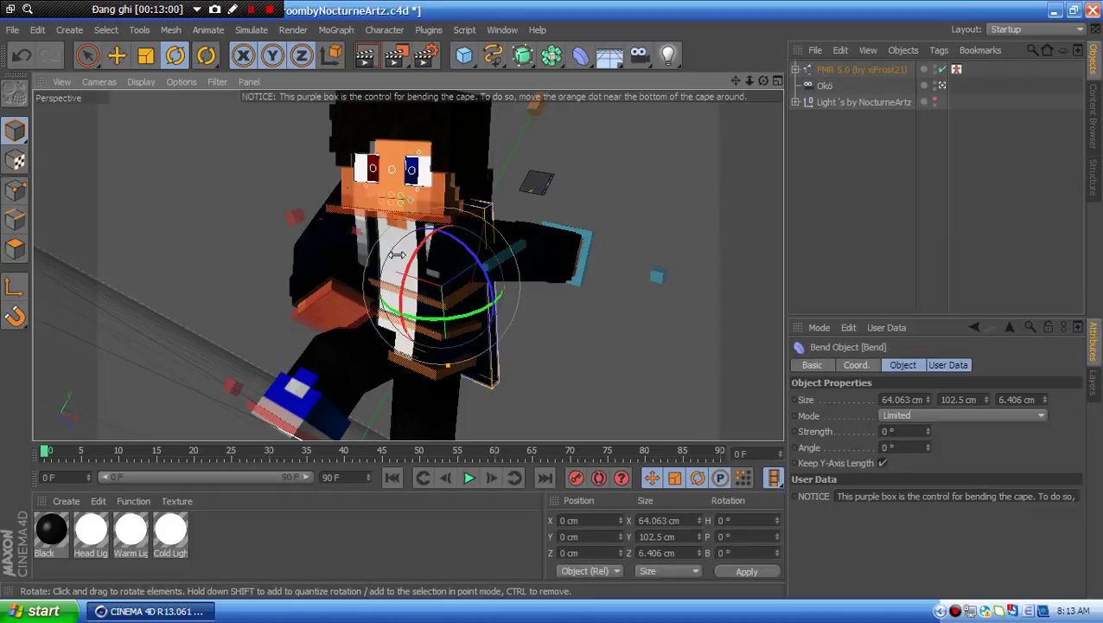
click(118, 56)
click(494, 349)
click(487, 360)
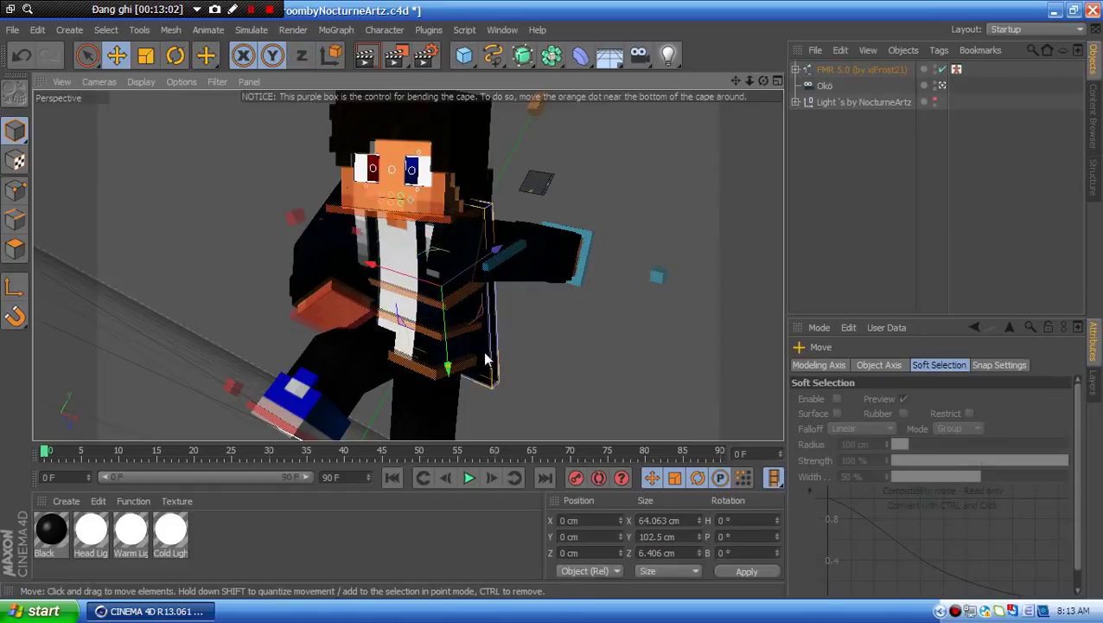
click(487, 359)
click(560, 337)
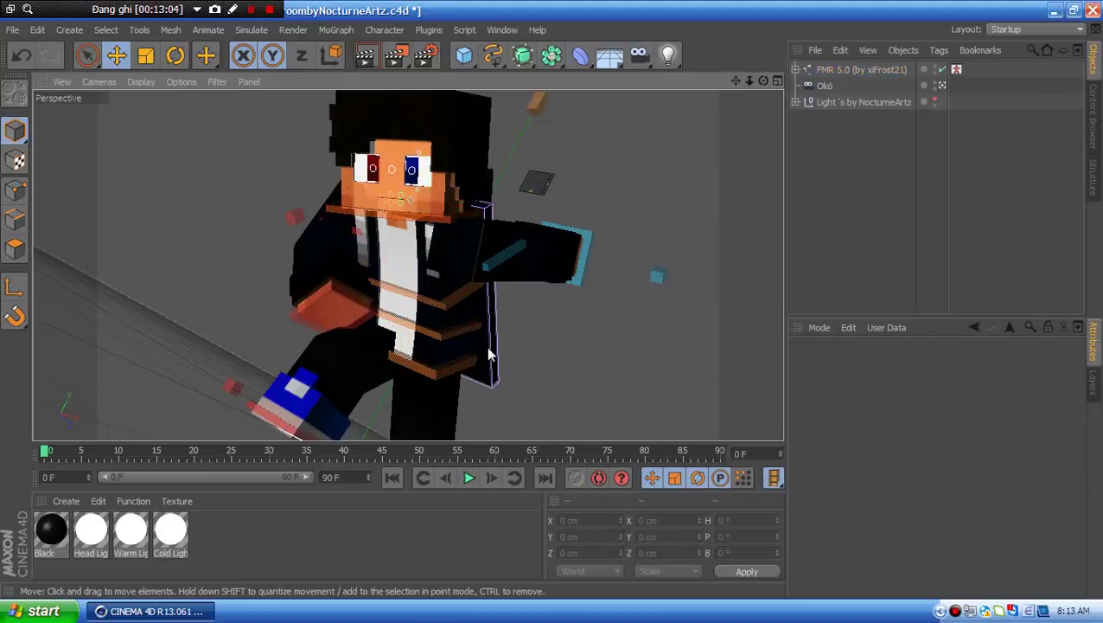
click(463, 343)
click(519, 342)
click(498, 358)
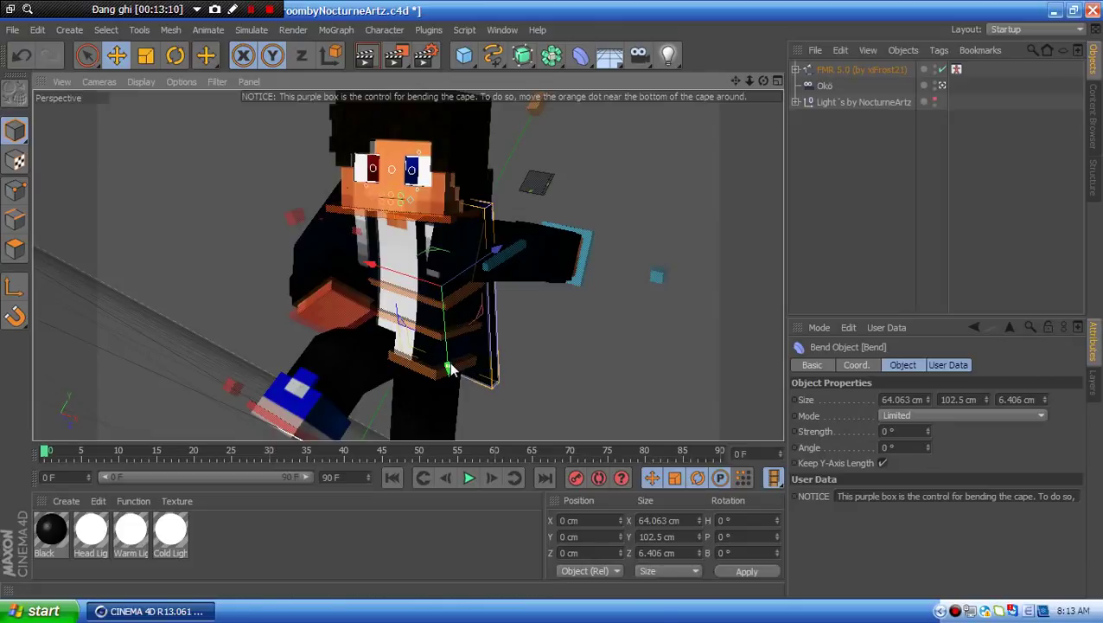
click(942, 86)
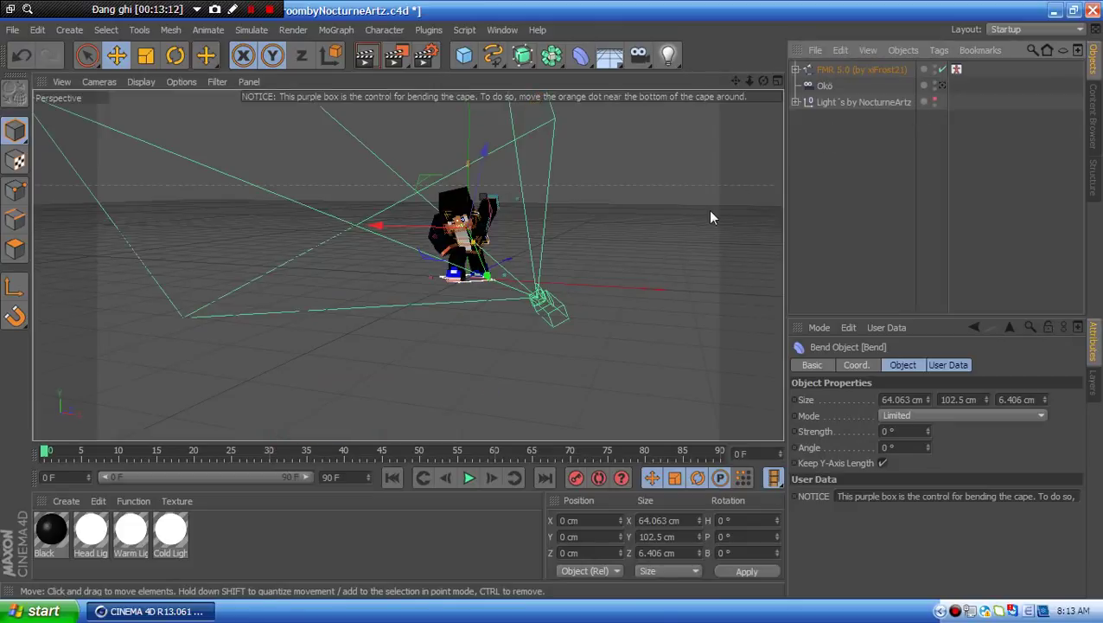
alt+drag(499, 214, 519, 275)
alt+drag(636, 262, 140, 325)
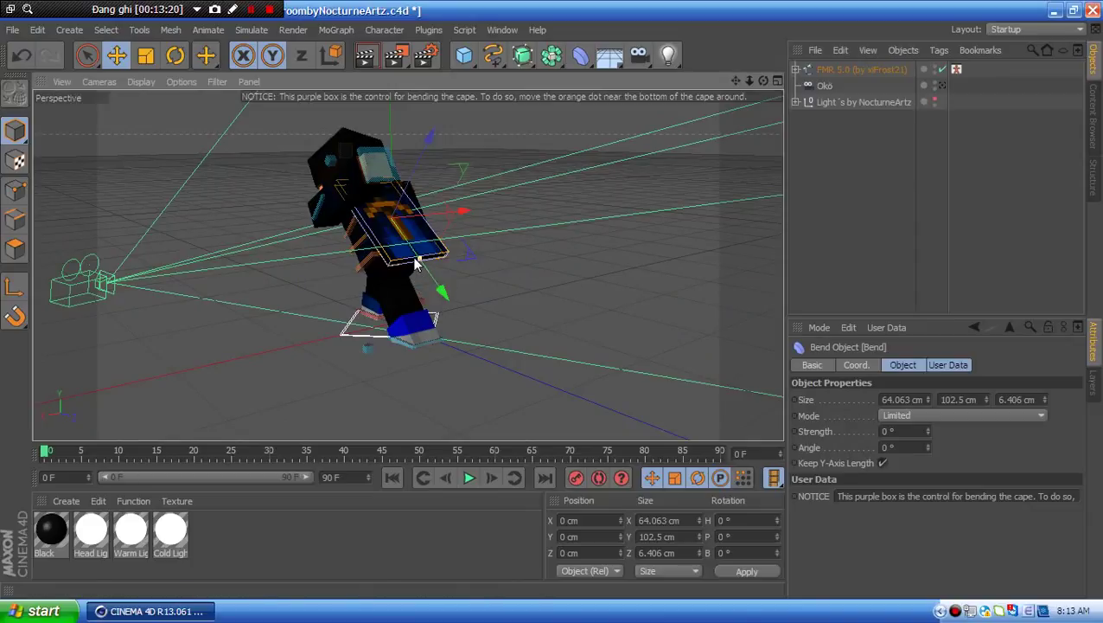
drag(417, 265, 378, 274)
click(941, 86)
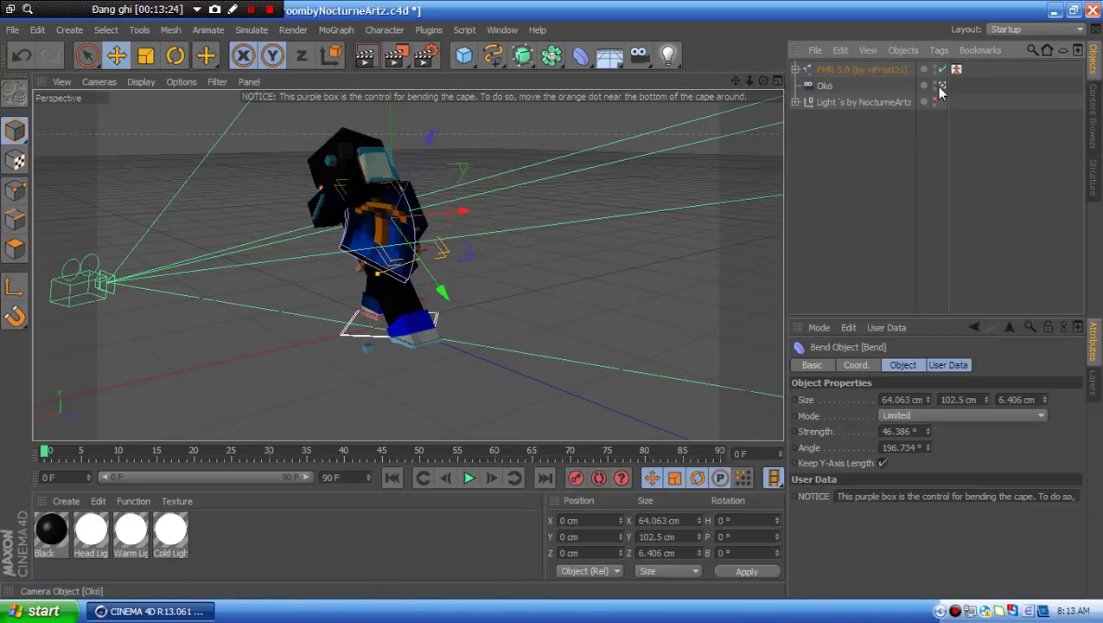
click(509, 403)
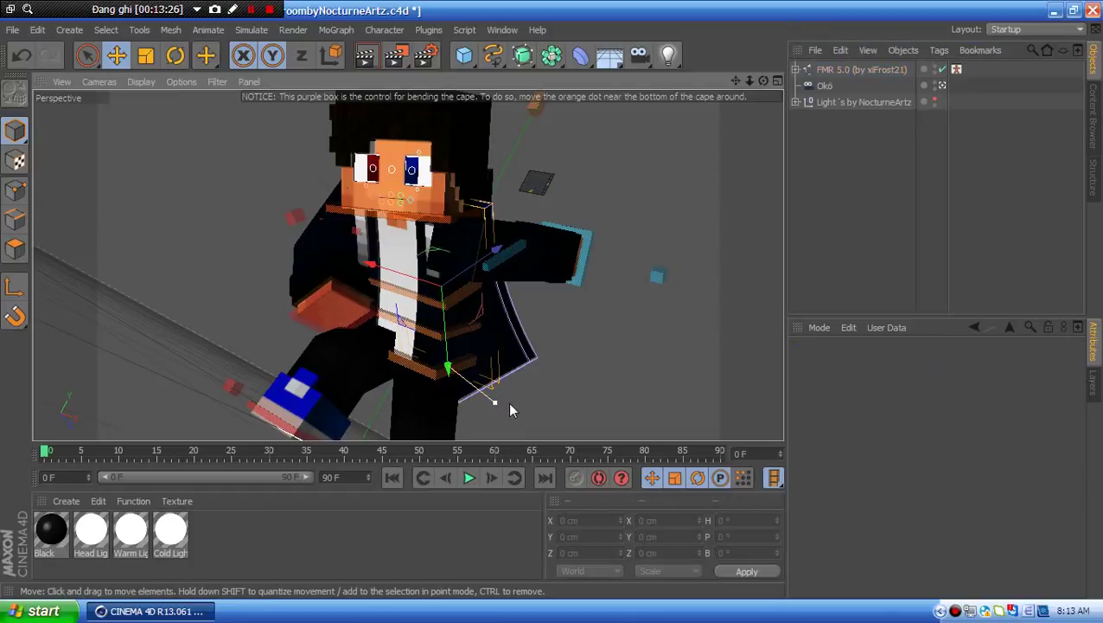
- Reselect the cape's Bend control and pull its bend handle further outward so the cape flares out beside the body
click(509, 380)
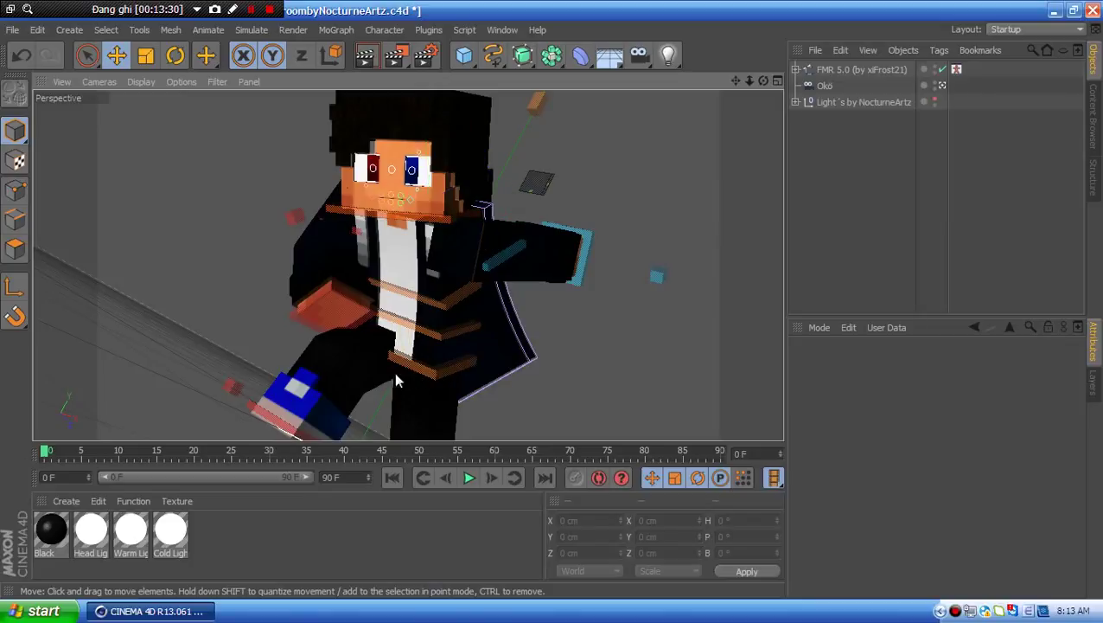
click(415, 389)
click(530, 383)
click(540, 355)
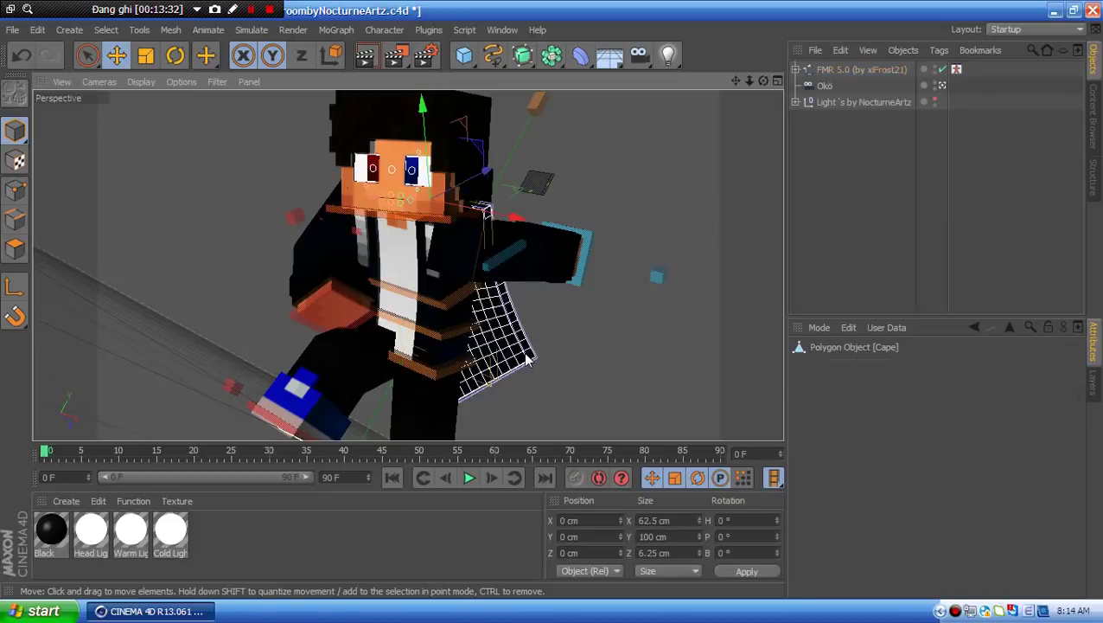
click(520, 379)
click(500, 391)
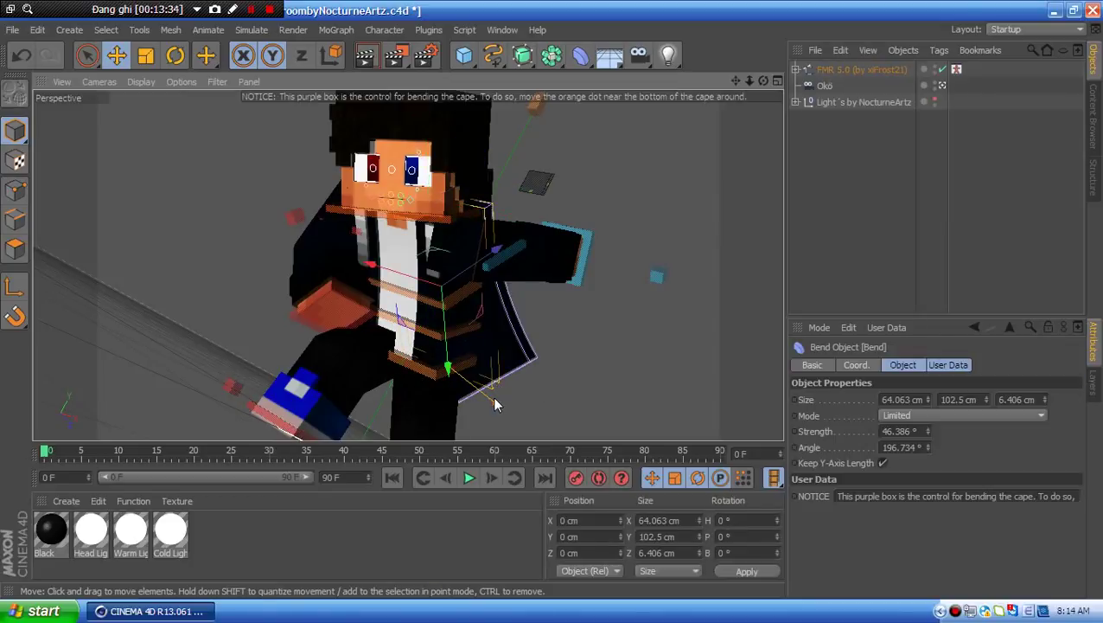
click(494, 402)
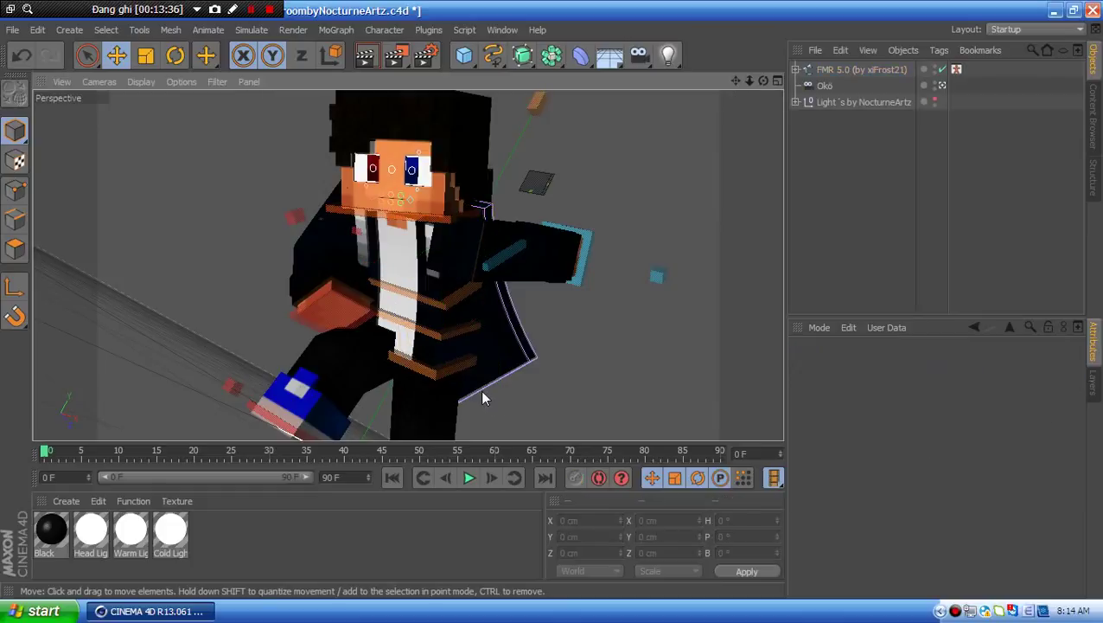
click(486, 391)
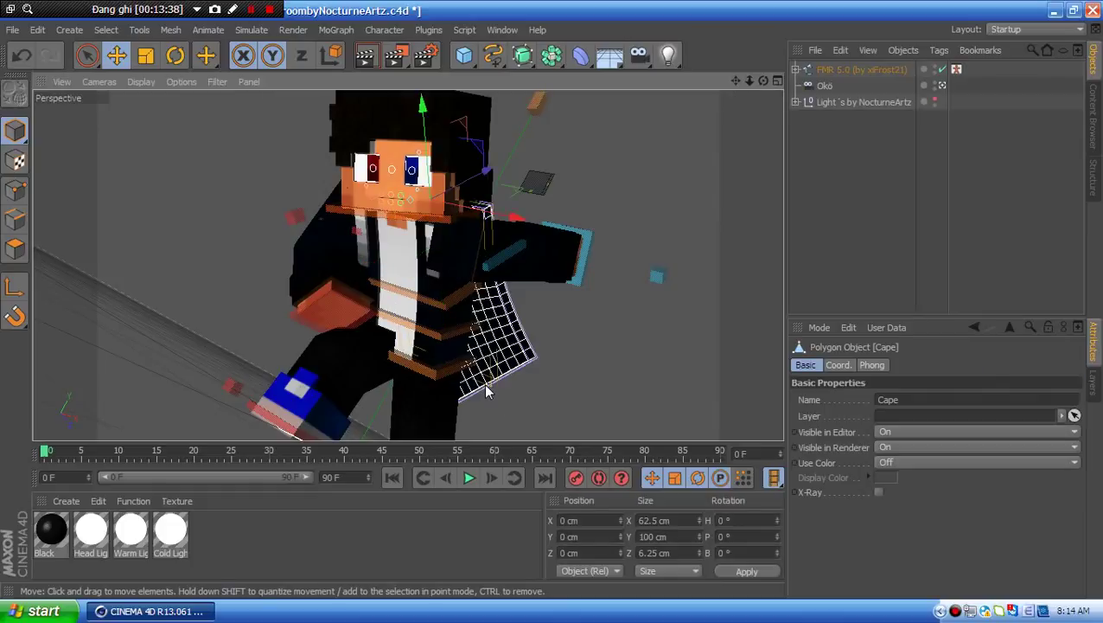
click(489, 385)
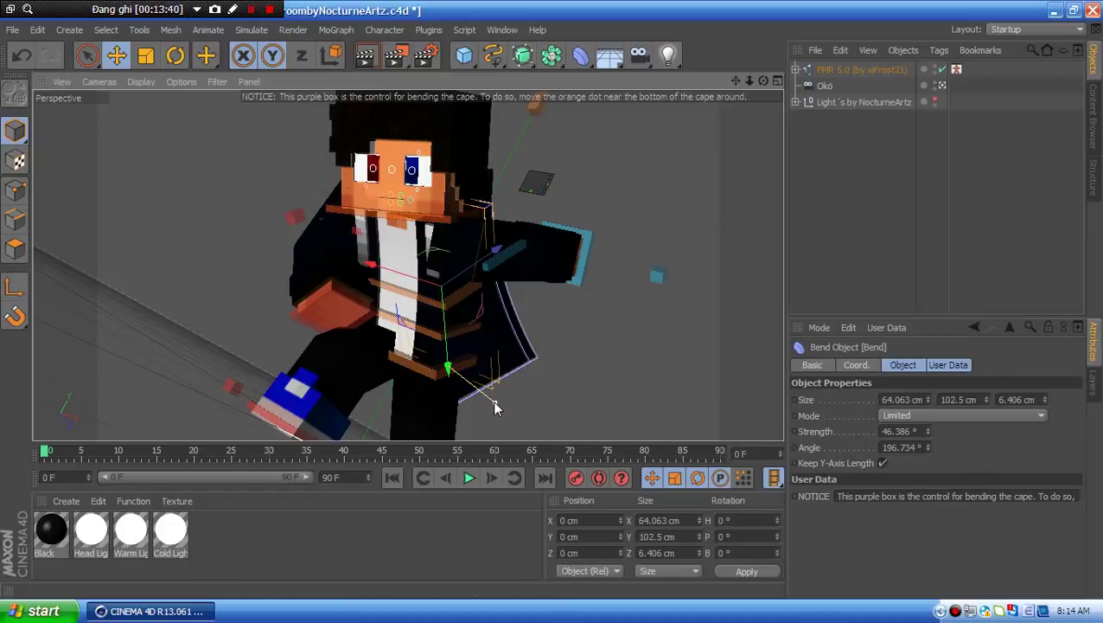
drag(499, 404, 532, 405)
click(601, 299)
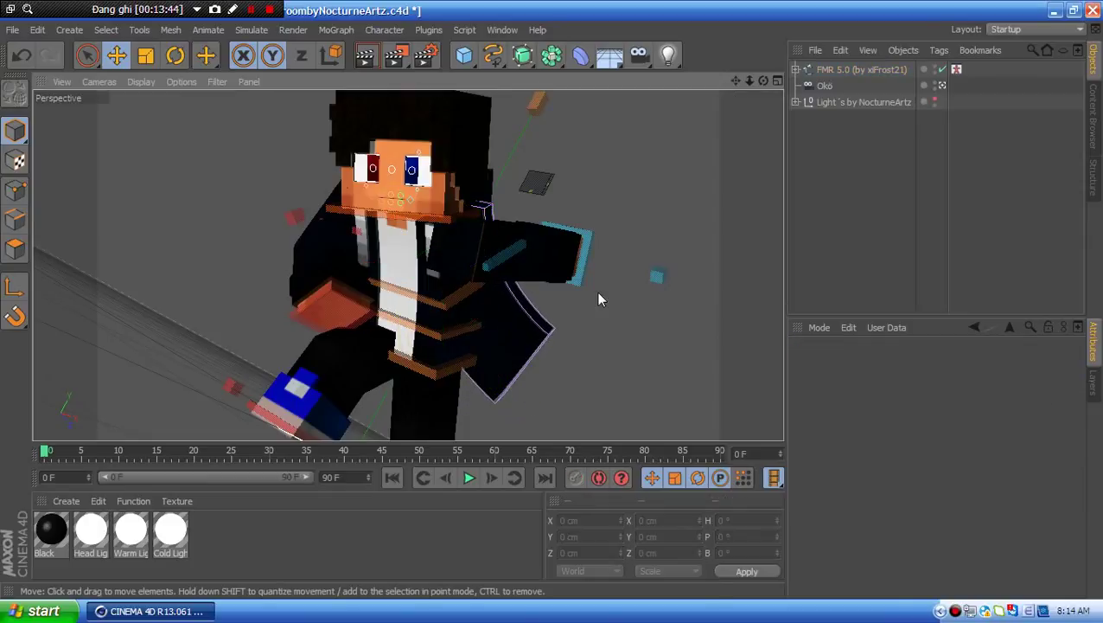
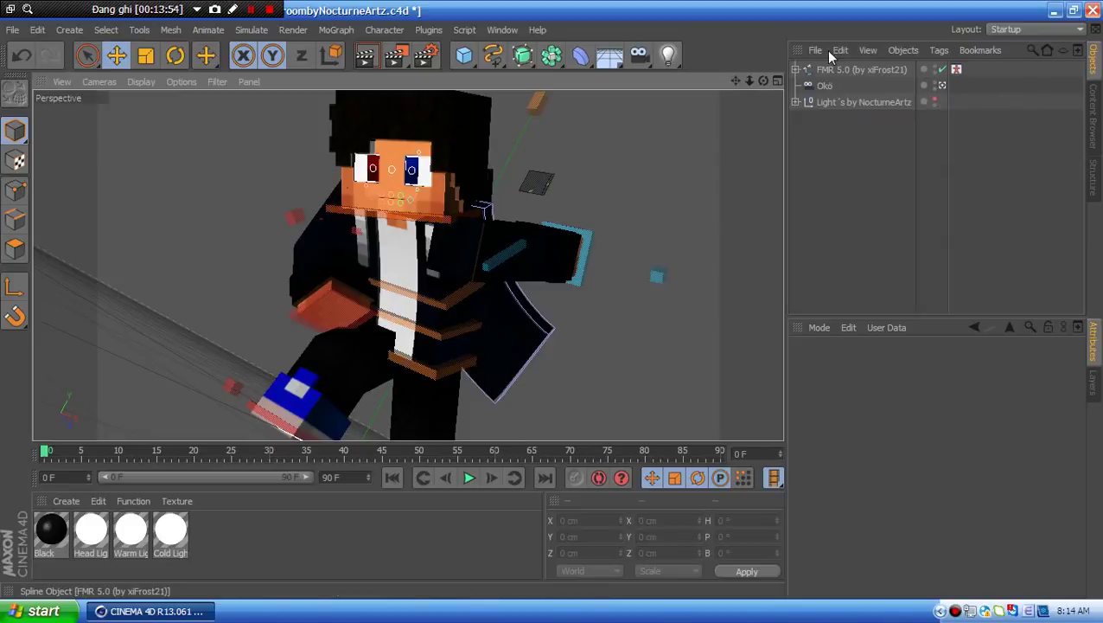
- Set the rig's left sword to Diamond in its tool options, and switch the right sword back to Off after trying Diamond
click(856, 70)
scroll(854, 430, down, 5)
scroll(855, 441, down, 5)
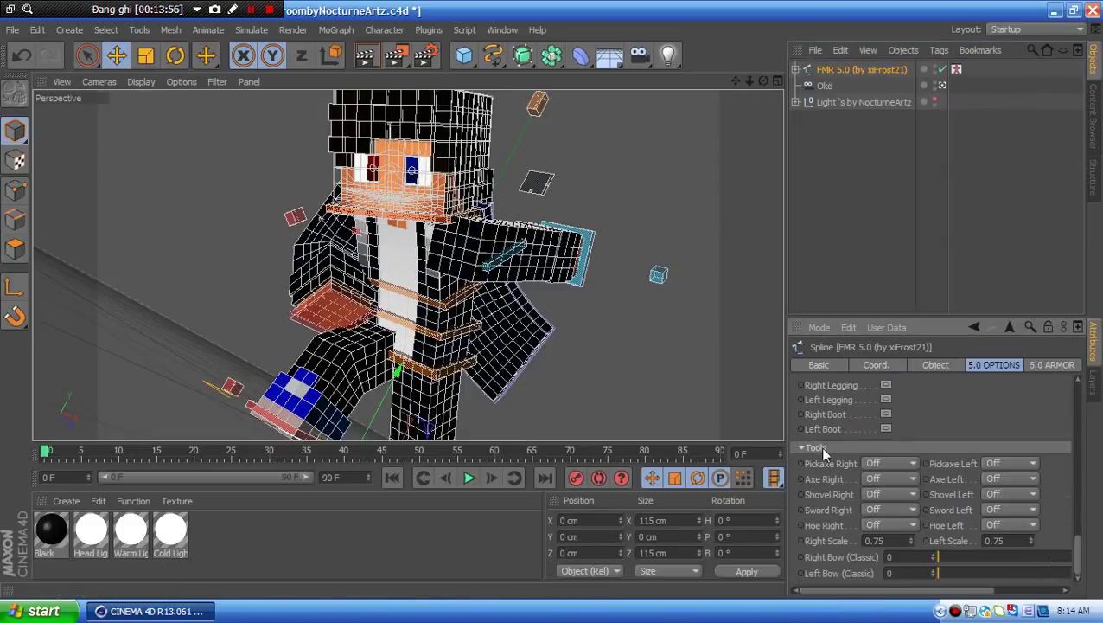
click(888, 509)
click(885, 492)
click(890, 508)
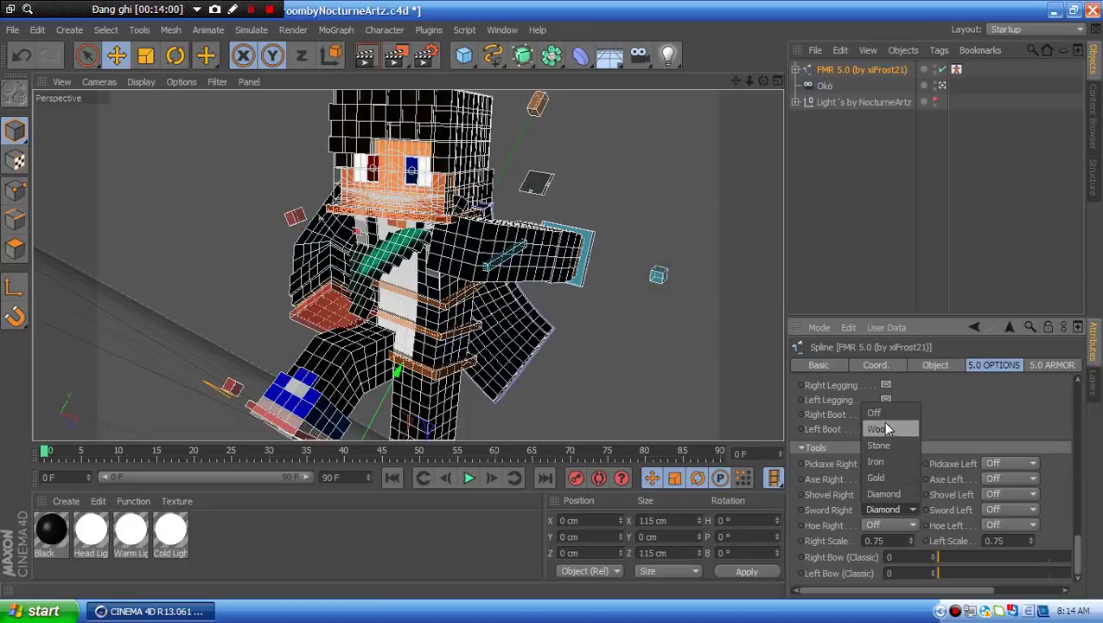
click(876, 413)
click(1008, 510)
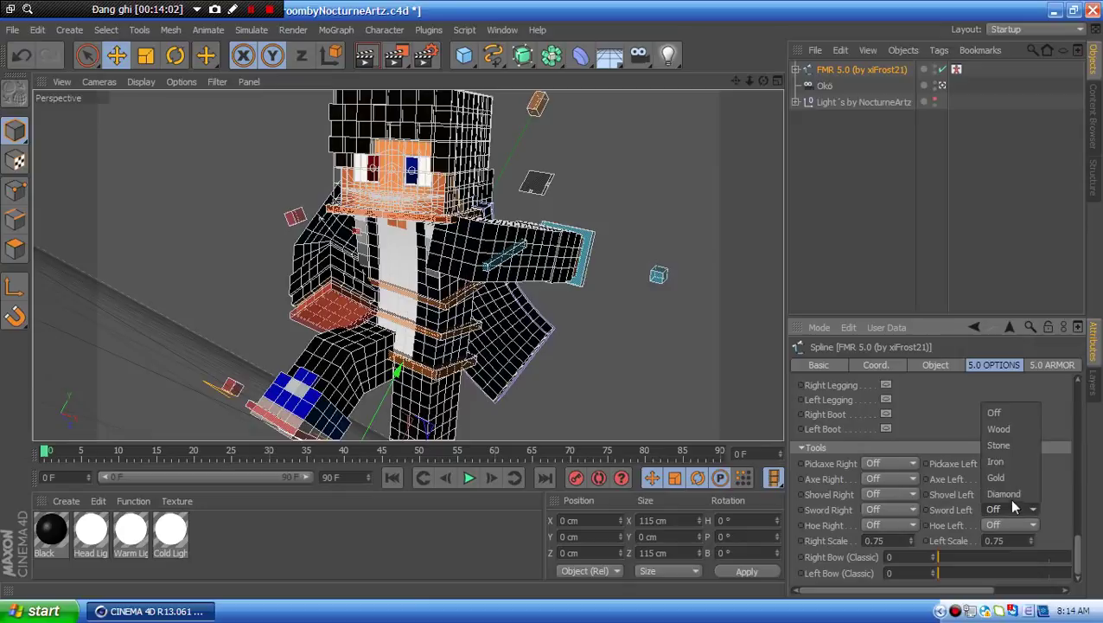
click(1027, 492)
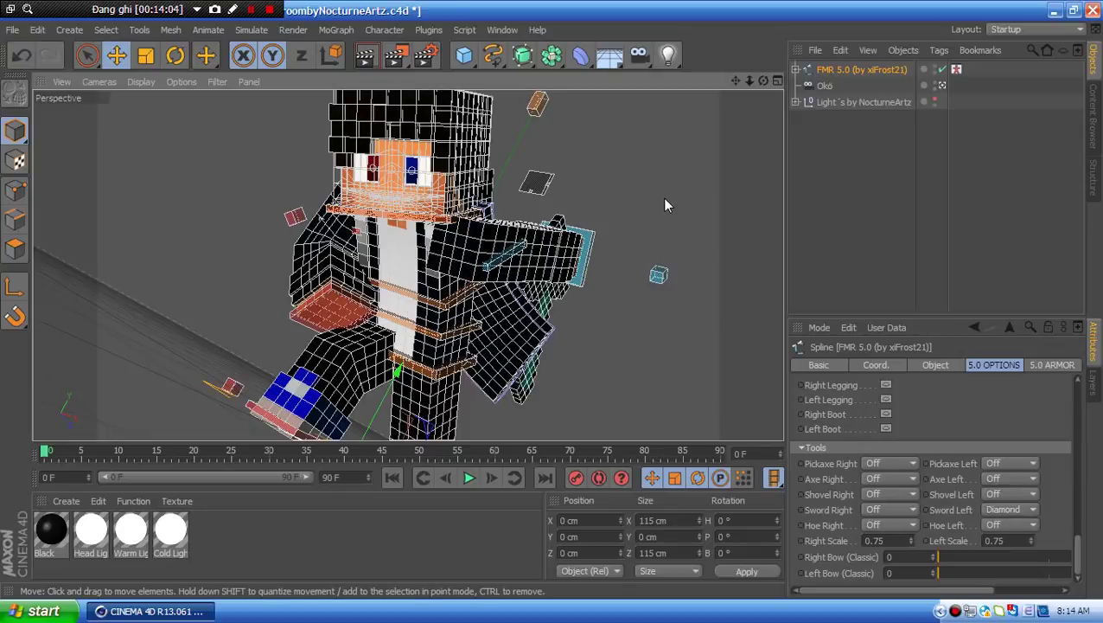
- Rotate the diamond sword to a heading of about -96.5° and move it to the left hand, at about X -1.2 cm, Z -68.9 cm
click(605, 288)
click(556, 296)
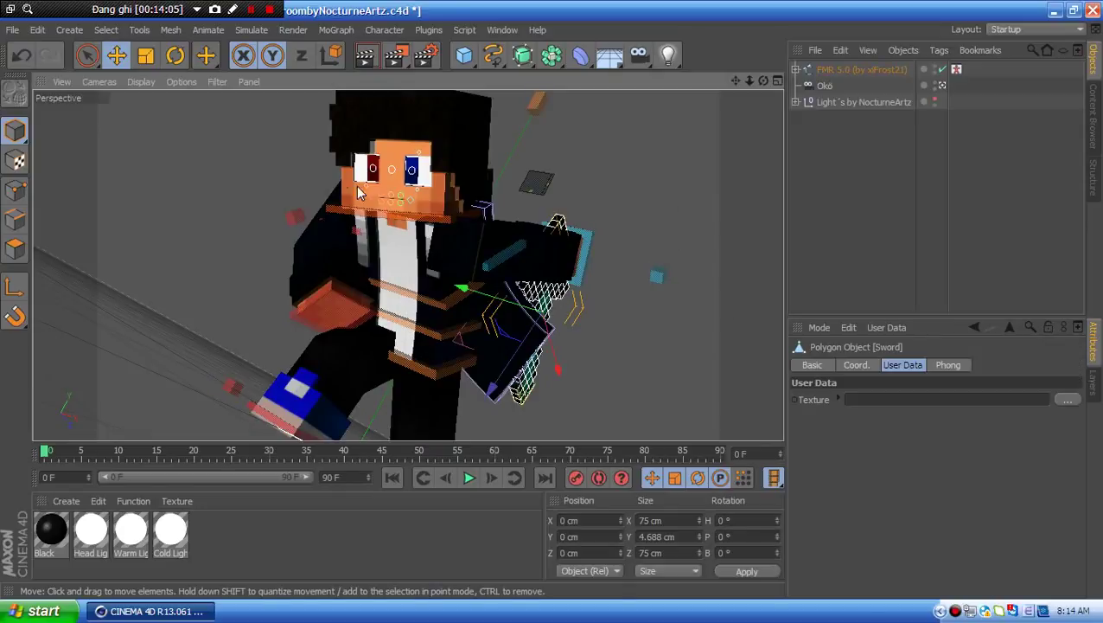
click(176, 58)
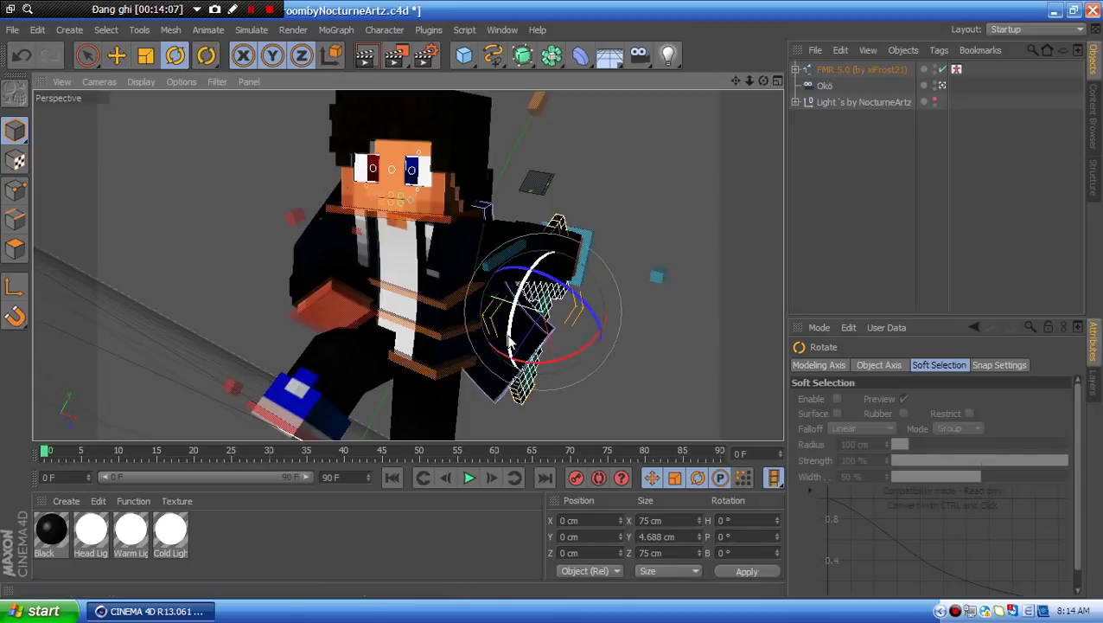
drag(510, 343, 524, 367)
click(115, 55)
key(z)
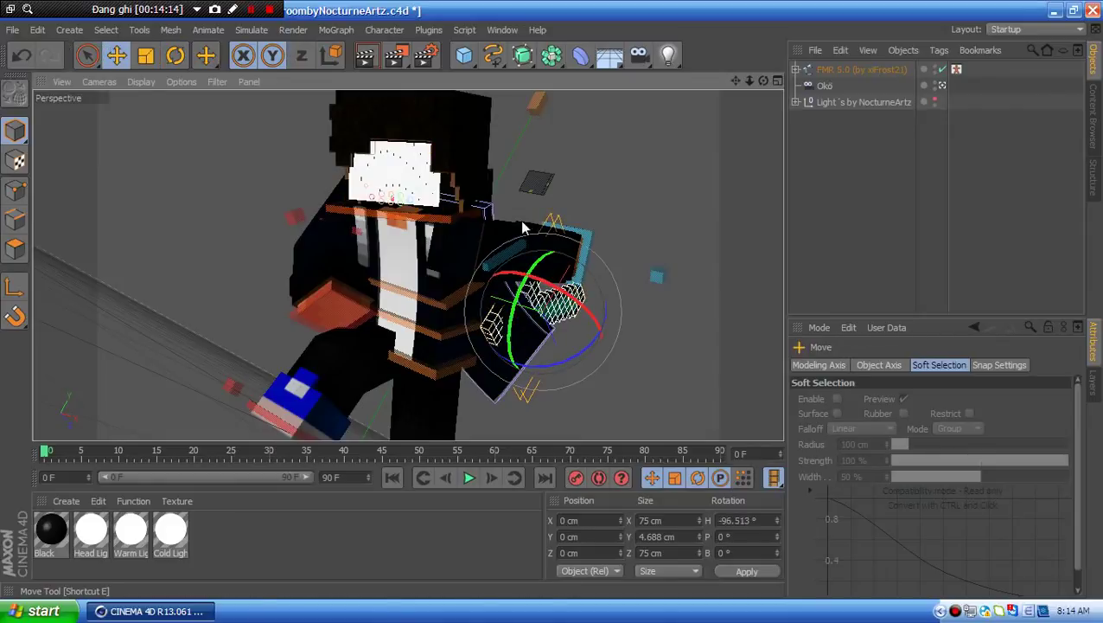
drag(556, 305, 594, 264)
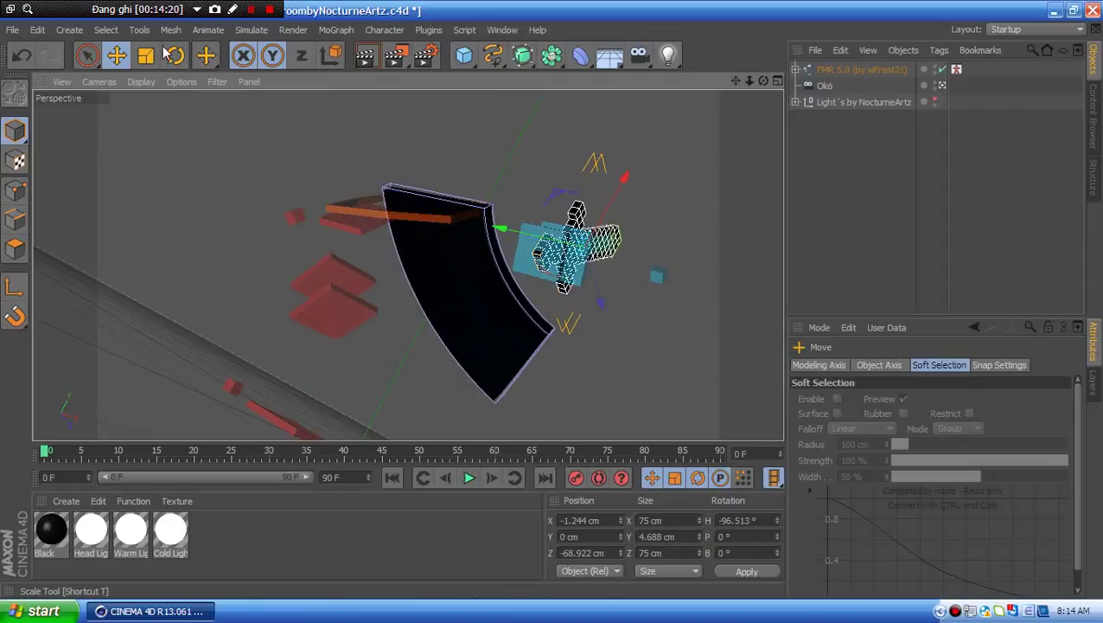
- Adjust the sword's heading to about -90.6°, shift it slightly to fit the left hand's grip, and deselect it
key(r)
key(z)
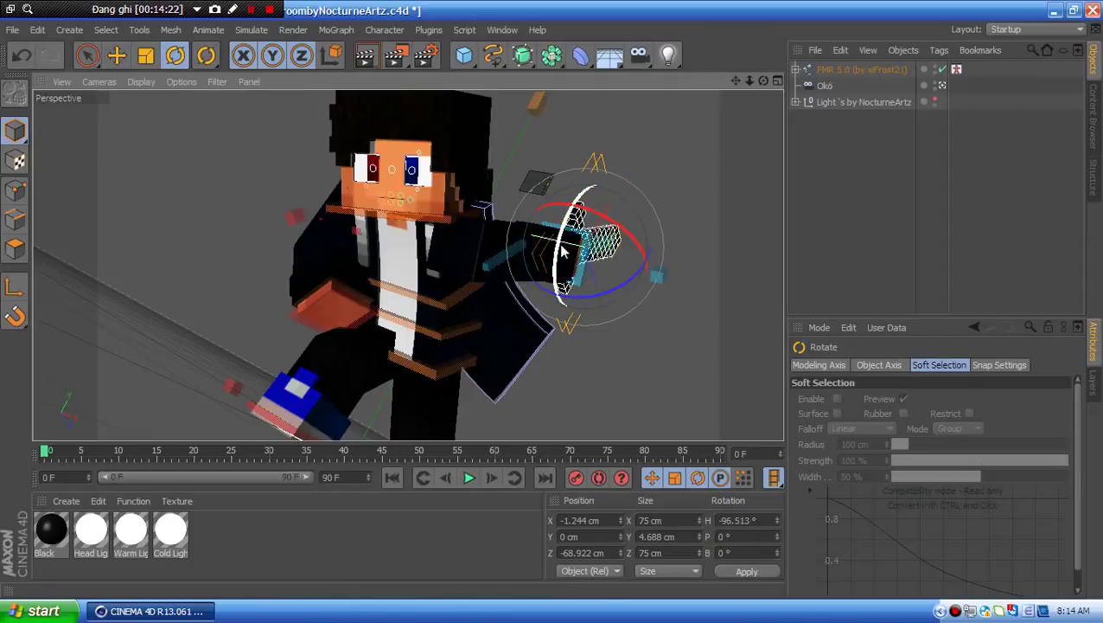
drag(562, 251, 560, 258)
key(e)
key(z)
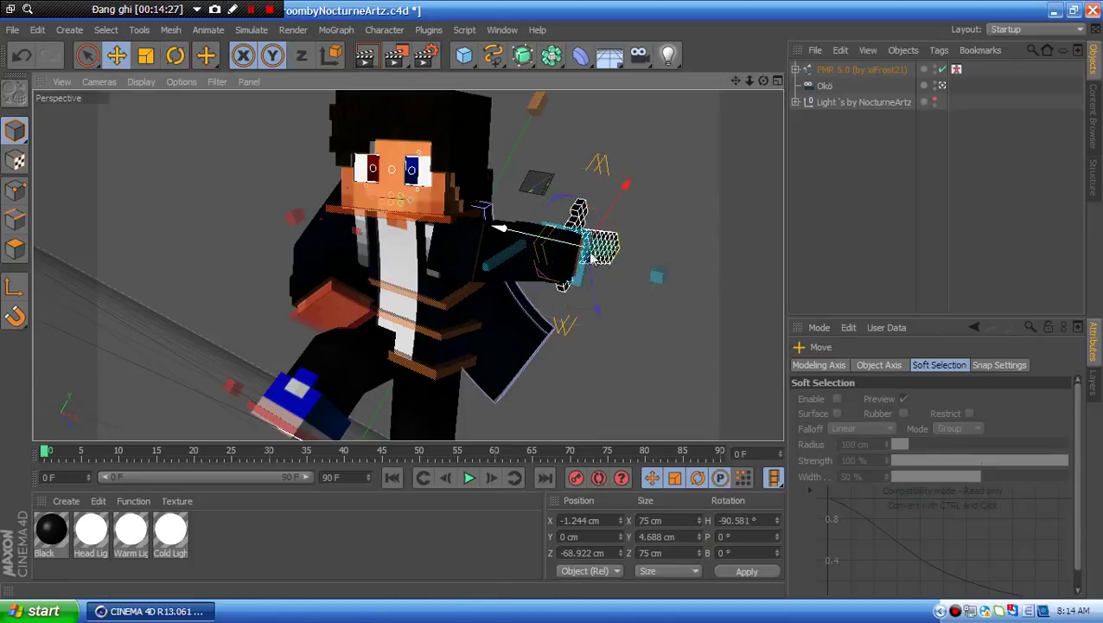
mouse_move(593, 270)
mouse_down()
mouse_move(596, 278)
mouse_move(610, 263)
mouse_up()
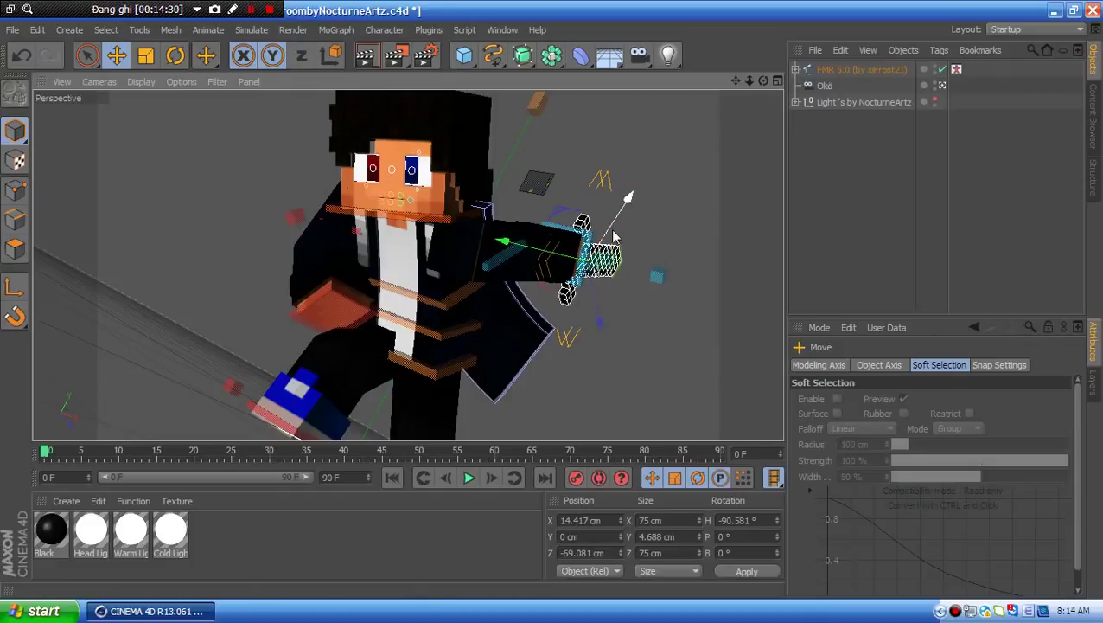
click(656, 222)
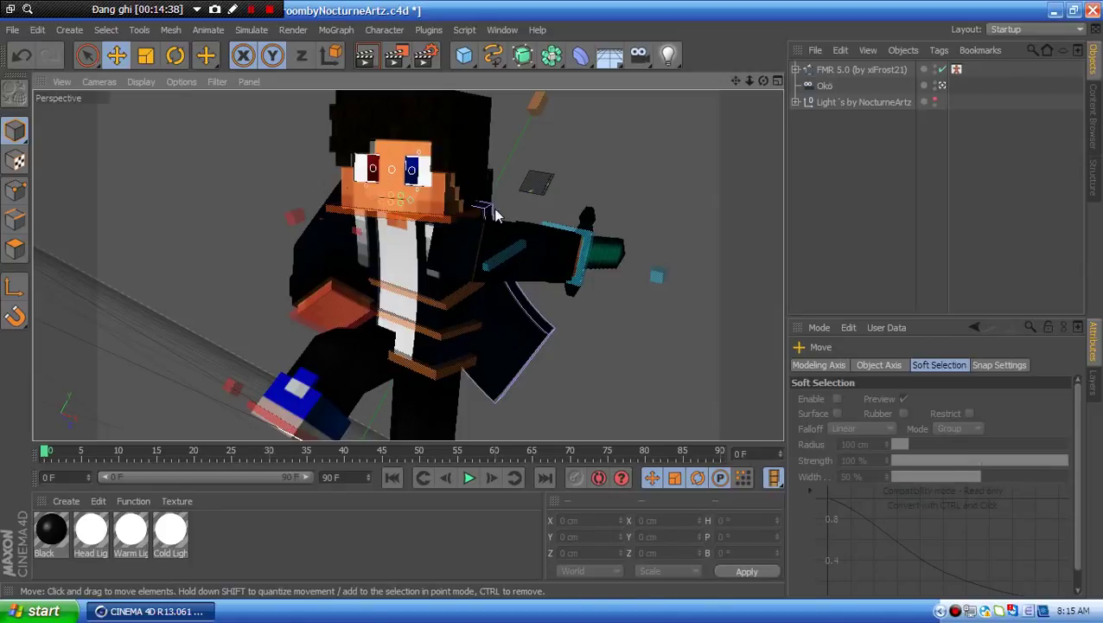
- Reposition the left hand's goal control to about Y 33.7 cm, Z 58.3 cm, undo the last change, and clear the selection
mouse_move(603, 191)
alt+mouse_down()
mouse_move(657, 195)
mouse_move(588, 183)
alt+mouse_up()
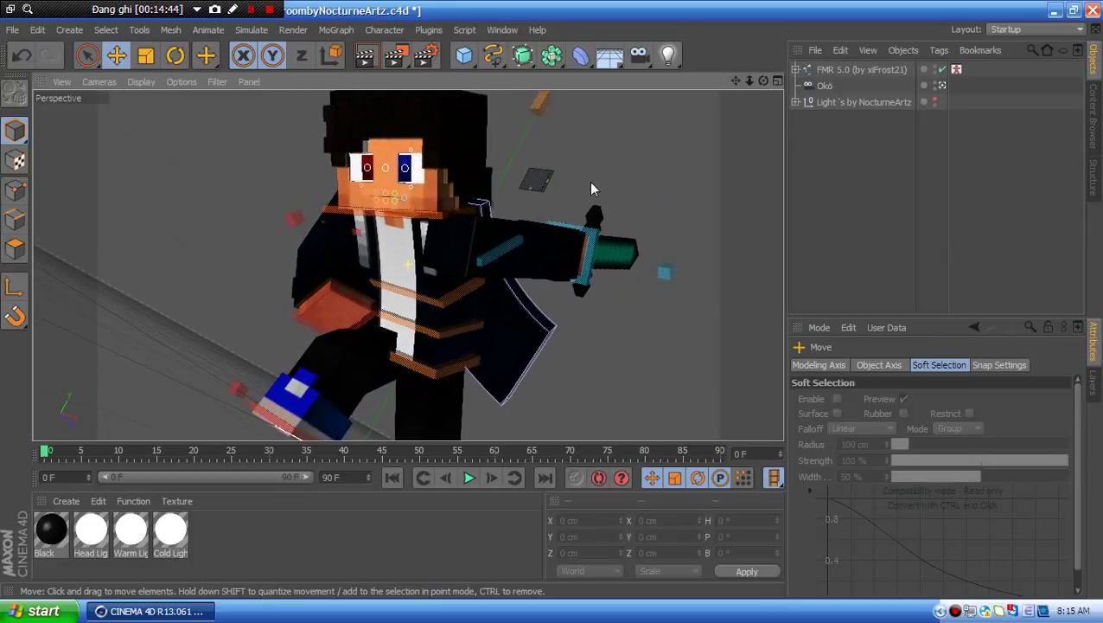
click(574, 263)
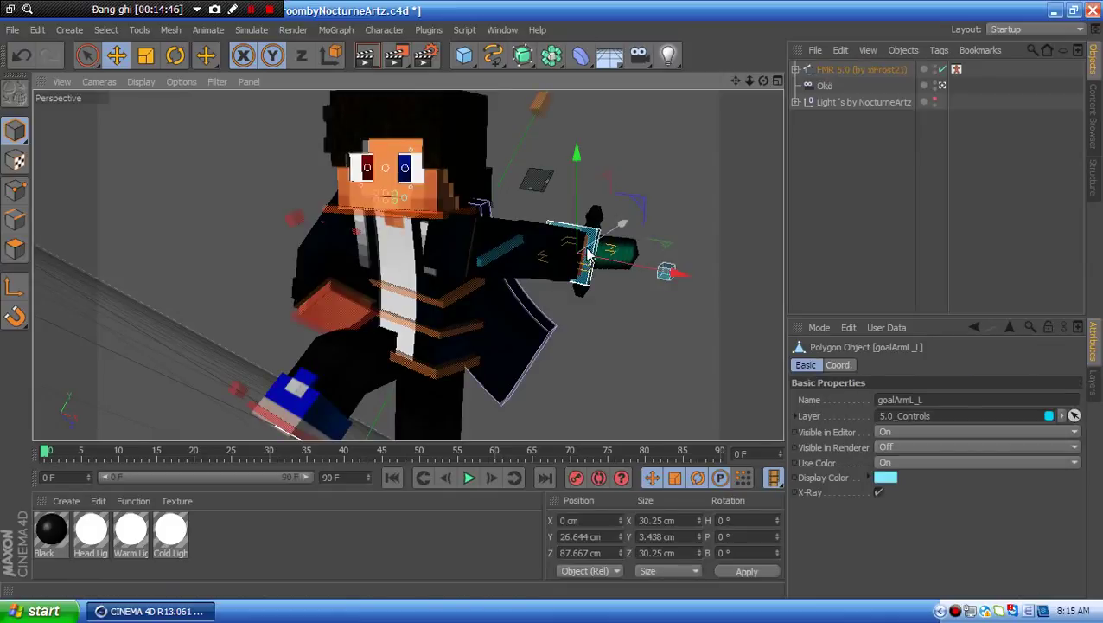
mouse_move(588, 253)
mouse_down()
mouse_move(568, 239)
mouse_move(576, 235)
mouse_up()
click(22, 55)
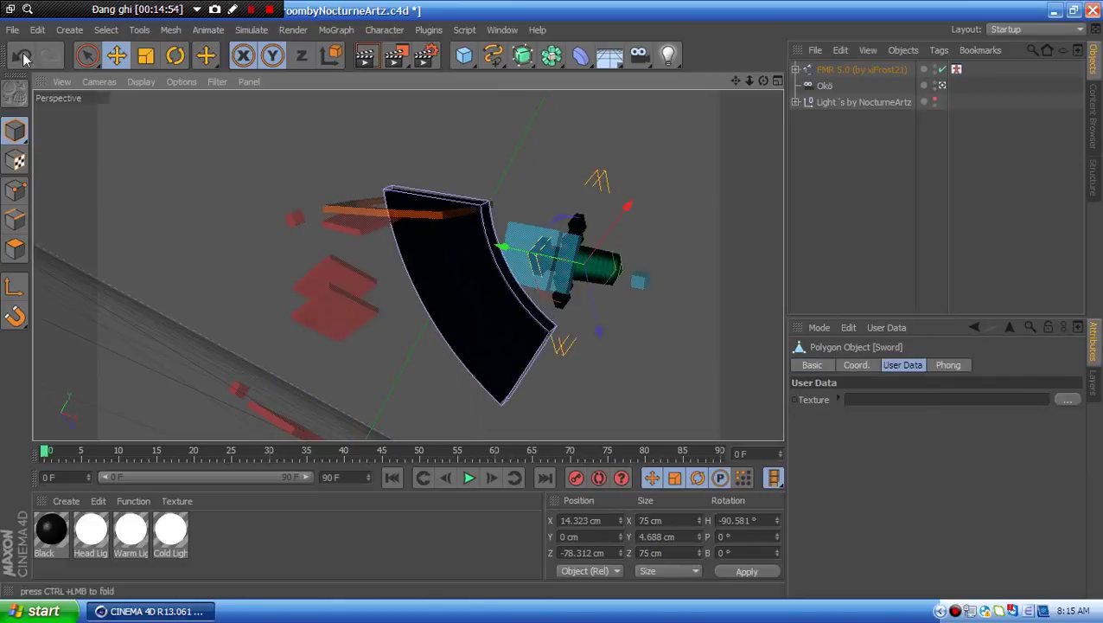
click(177, 60)
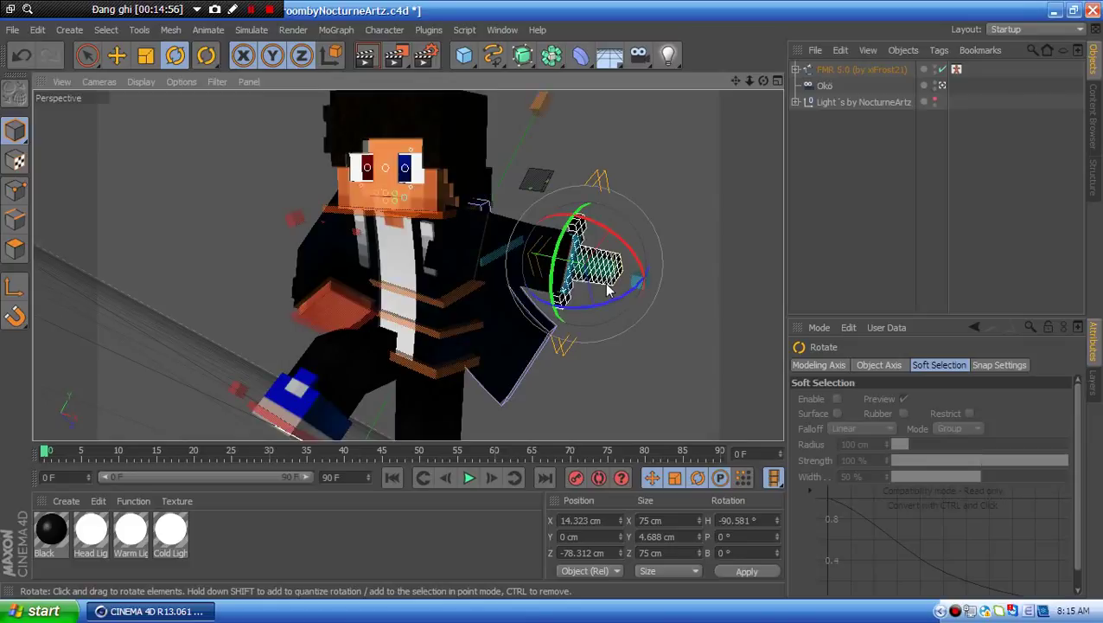
click(612, 160)
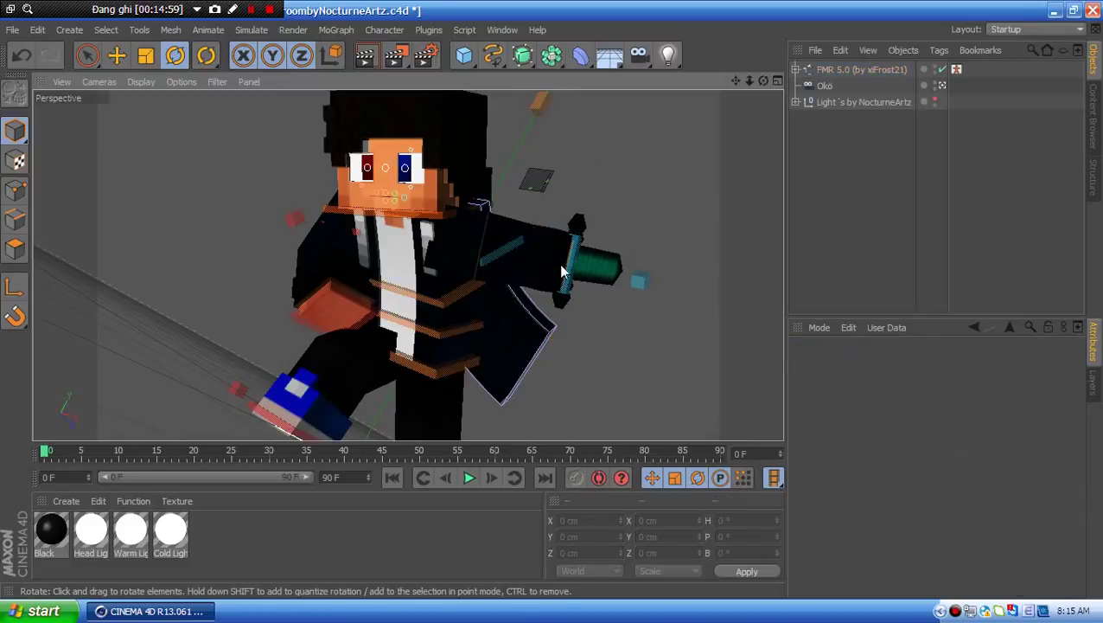
- Rotate the left hand's goal control to a heading of about 64.7° and deselect it
click(572, 279)
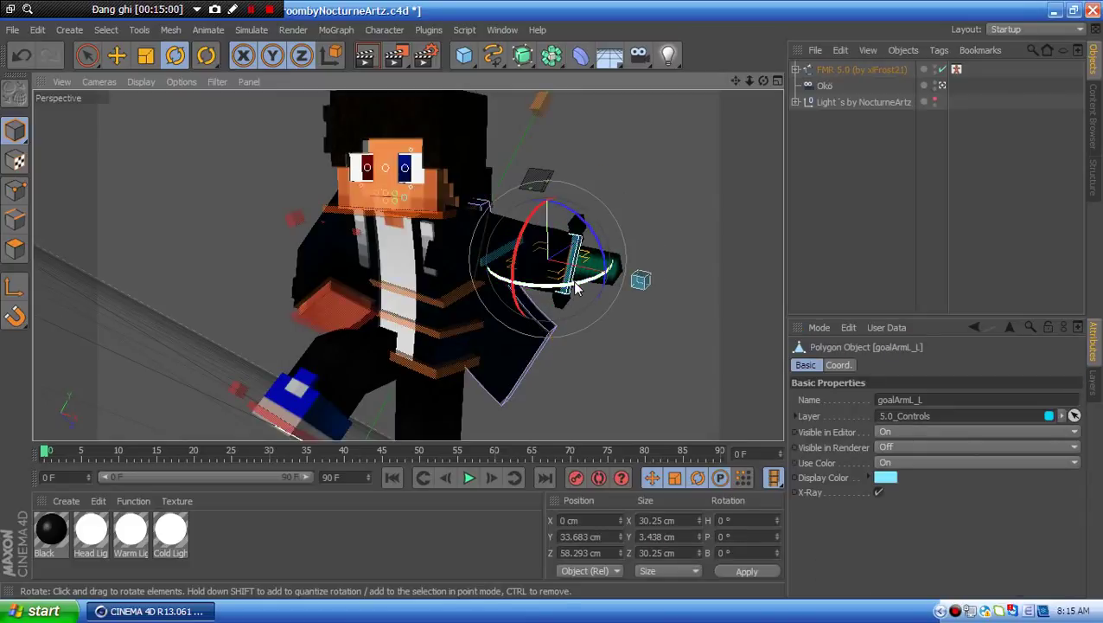
drag(573, 280, 623, 266)
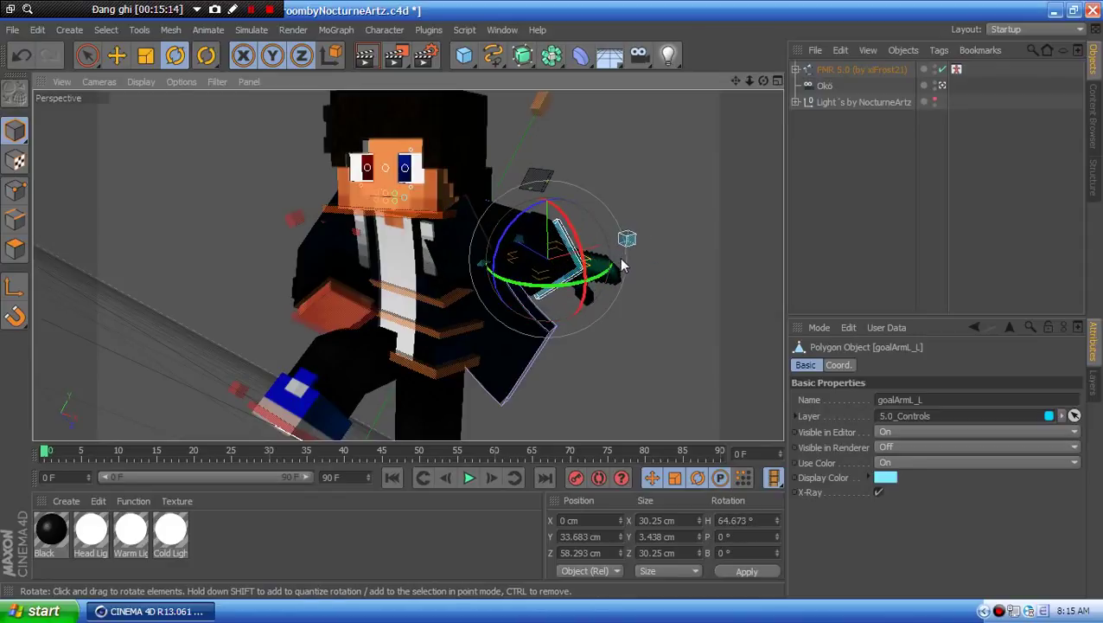
click(657, 260)
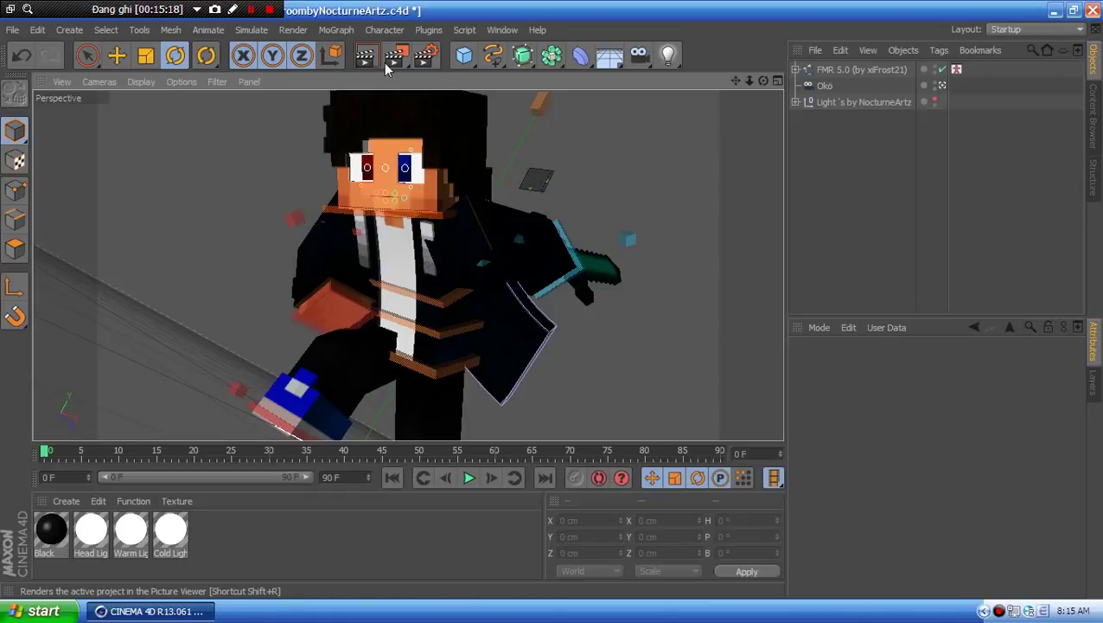
- Leave the Okö camera view and move the mouth open/close control to about X -3.1 cm to narrow the mouth
click(943, 85)
alt+drag(533, 208, 693, 188)
scroll(529, 186, up, 10)
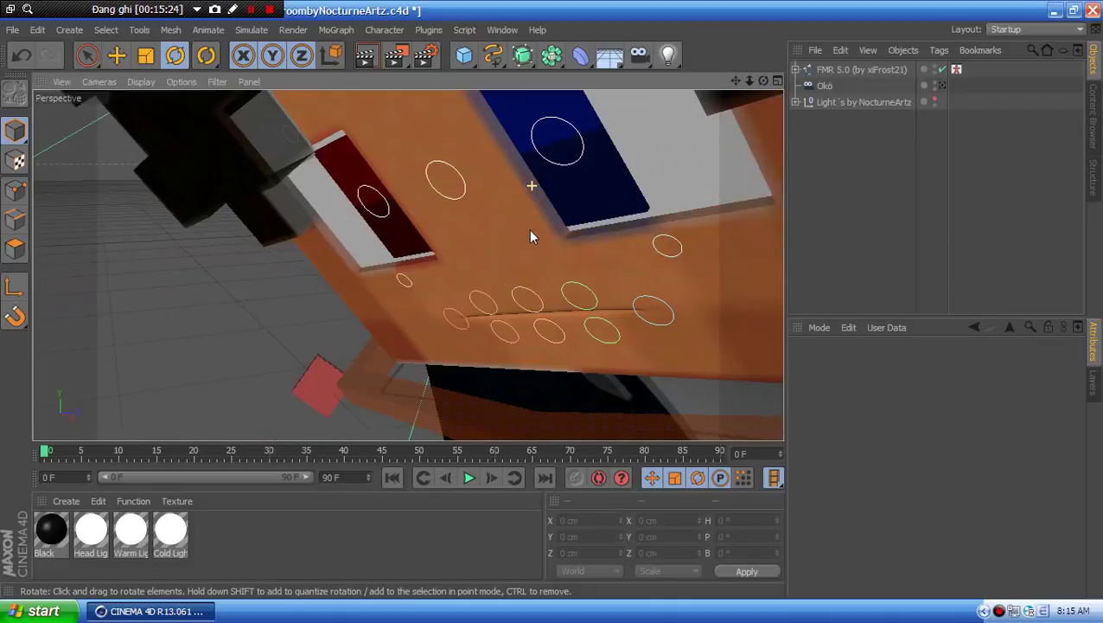
scroll(531, 236, down, 6)
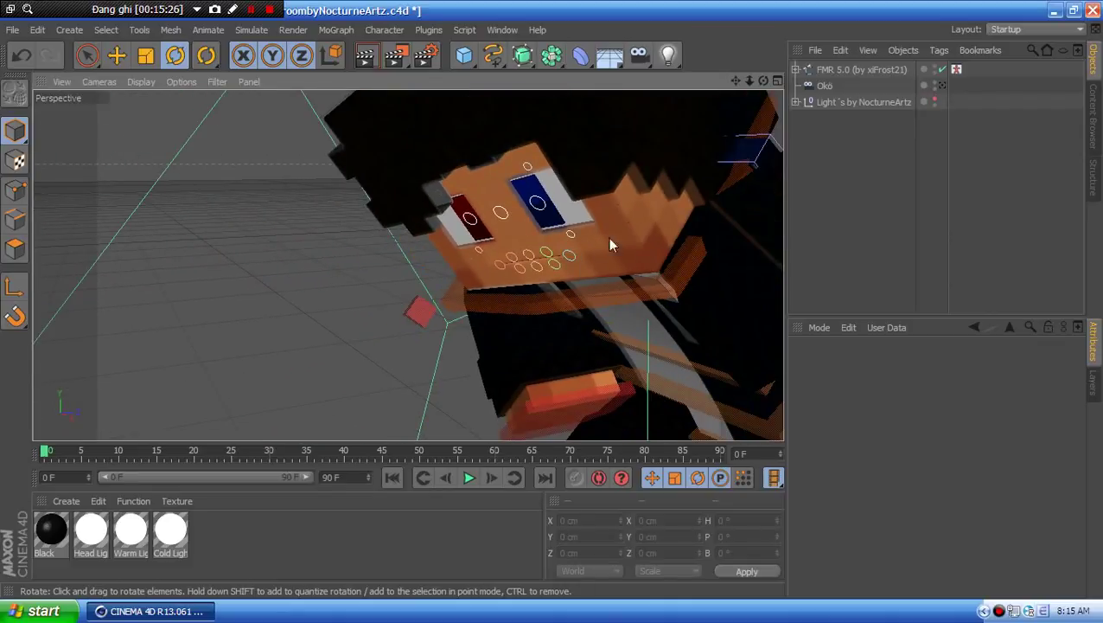
scroll(610, 240, down, 2)
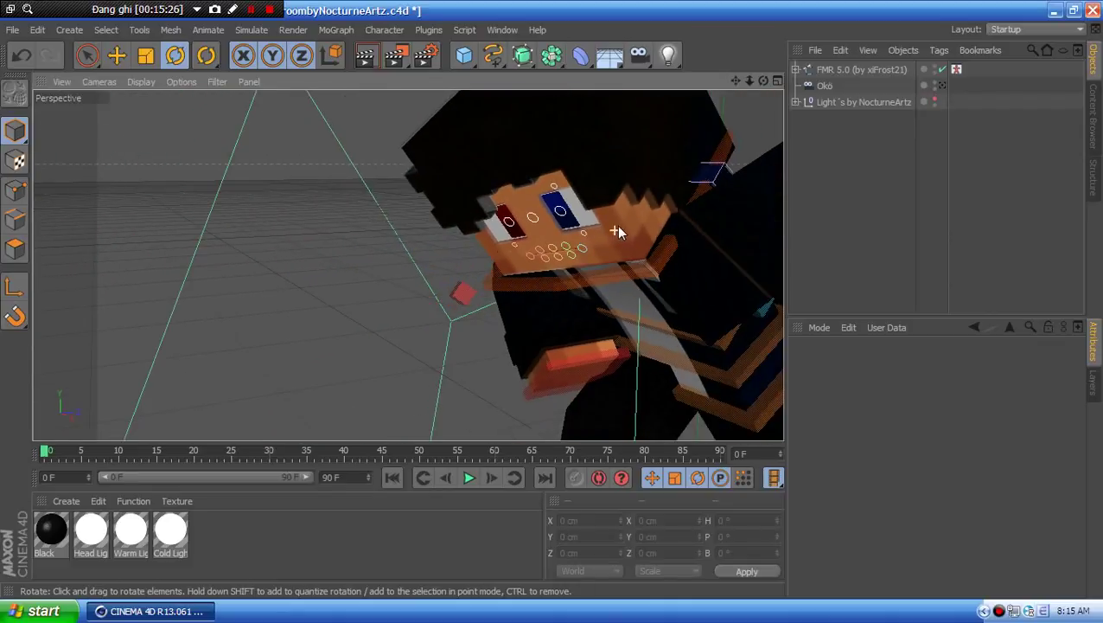
alt+middle_drag(616, 228, 574, 257)
alt+right_drag(574, 256, 755, 103)
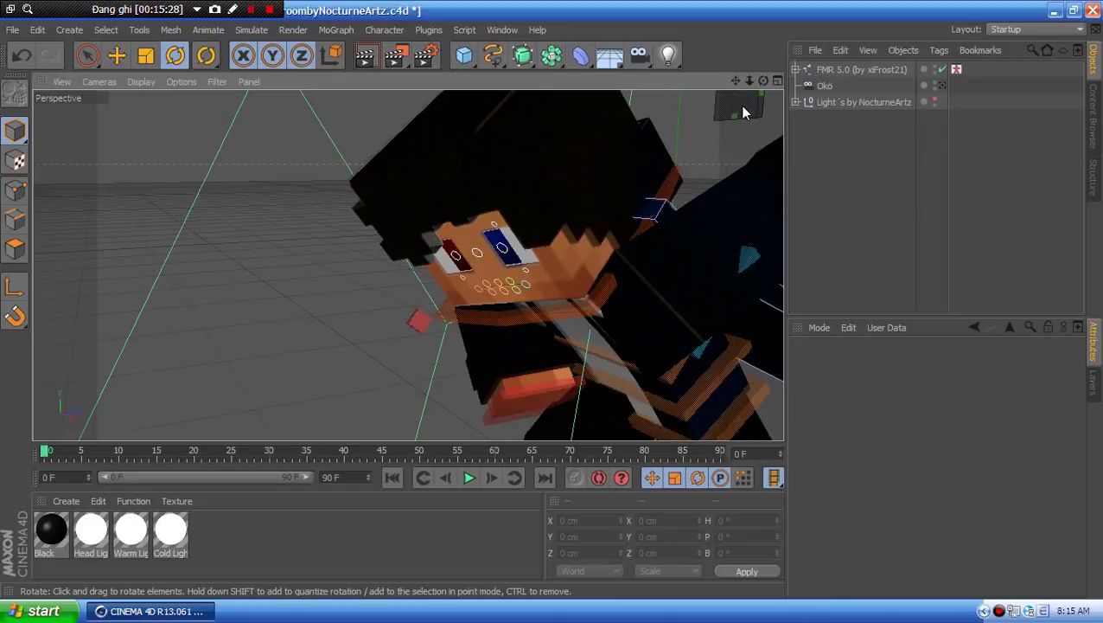
click(735, 115)
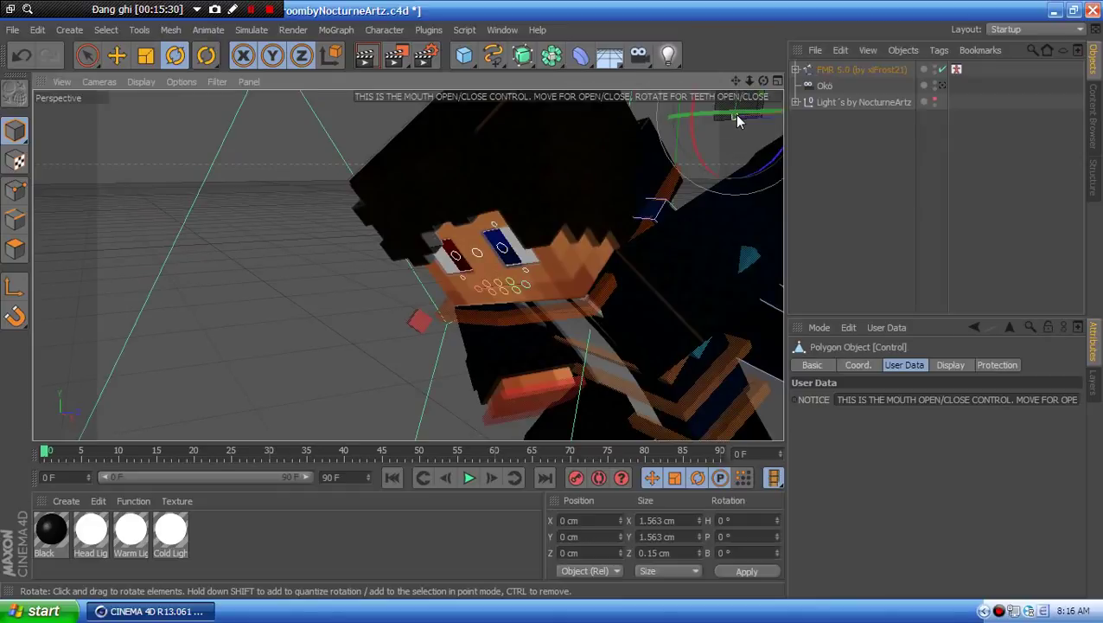
click(113, 62)
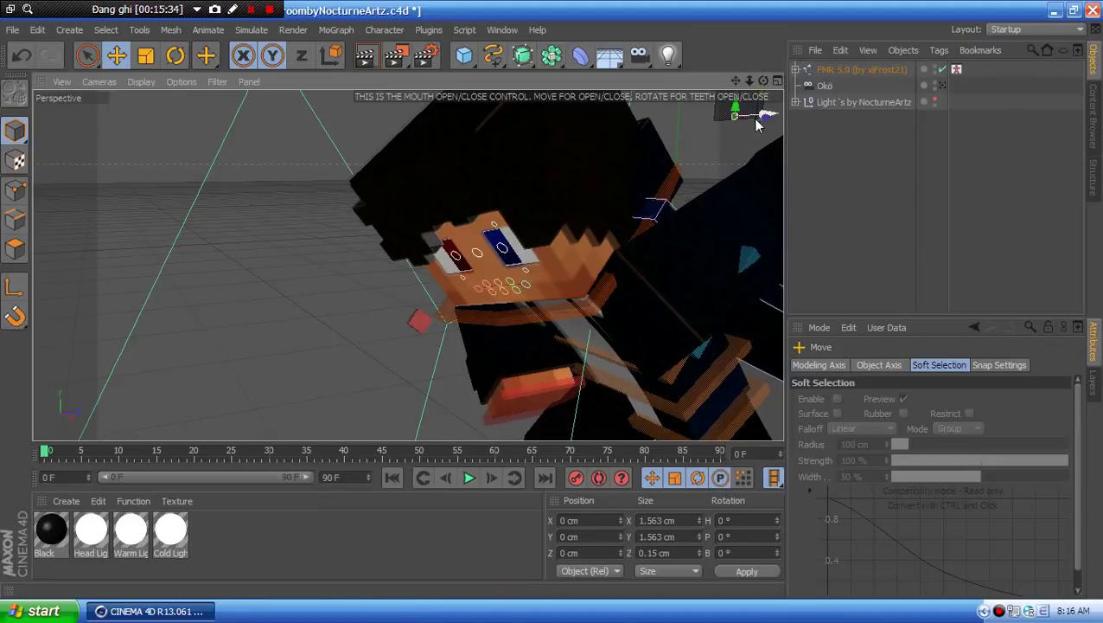
drag(757, 114, 747, 118)
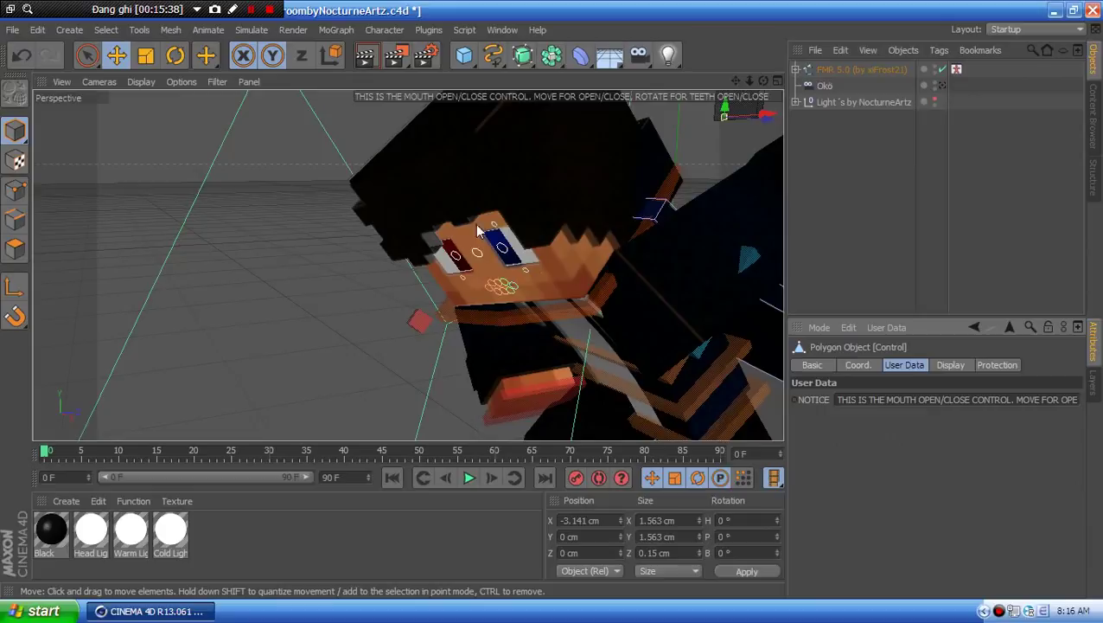
- Select all the circle controls around the mouth and shift them together about 3 cm along X toward the character's left cheek
click(505, 296)
scroll(505, 296, up, 7)
click(519, 232)
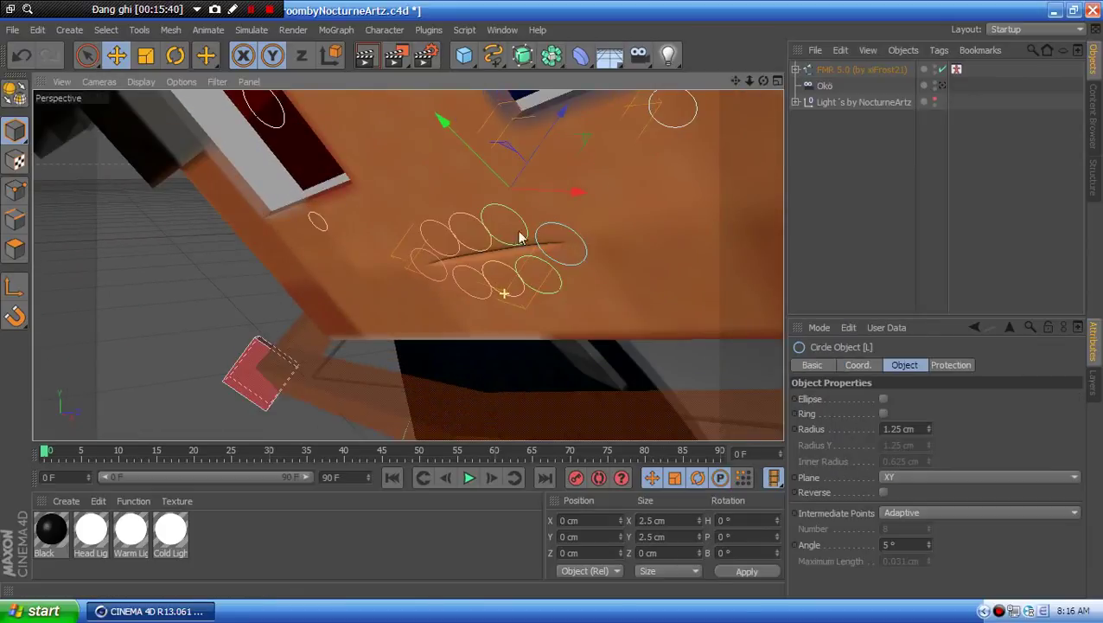
click(500, 229)
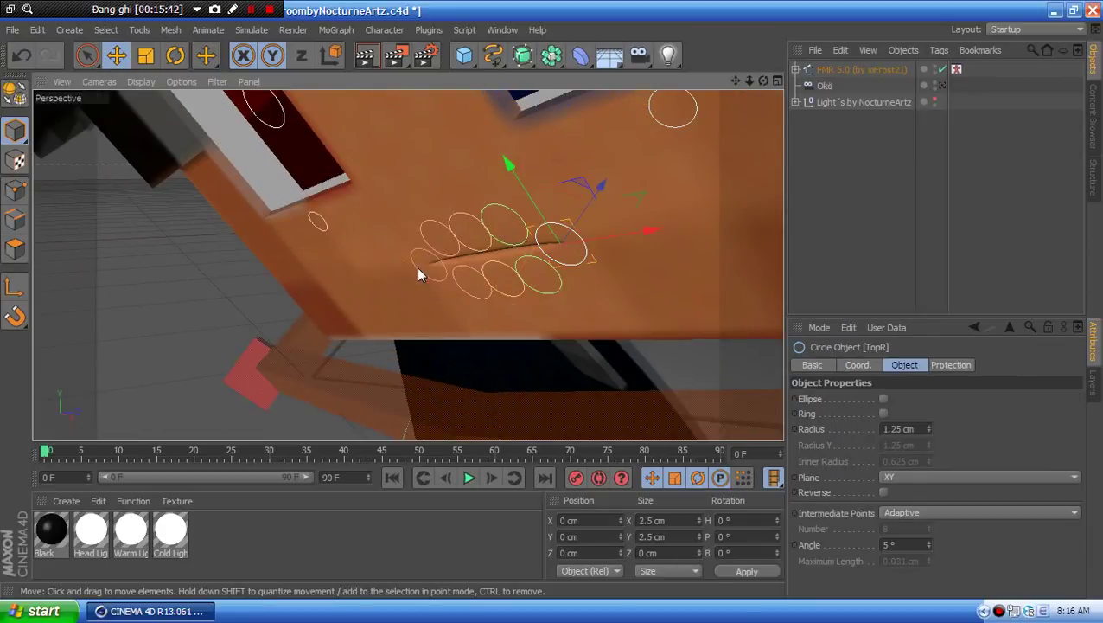
click(530, 267)
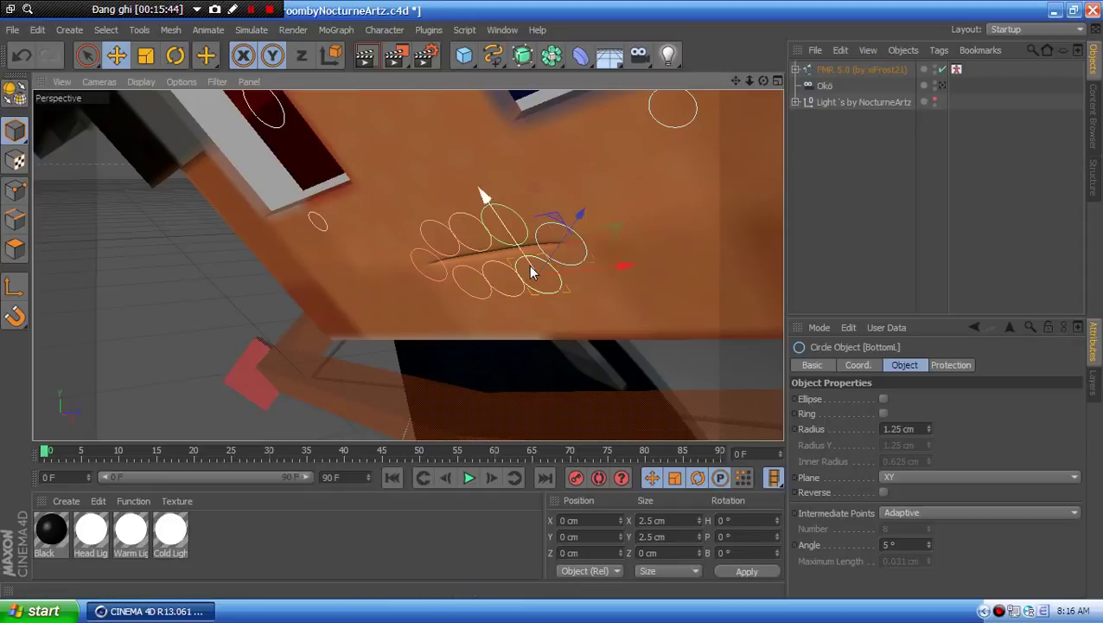
click(568, 250)
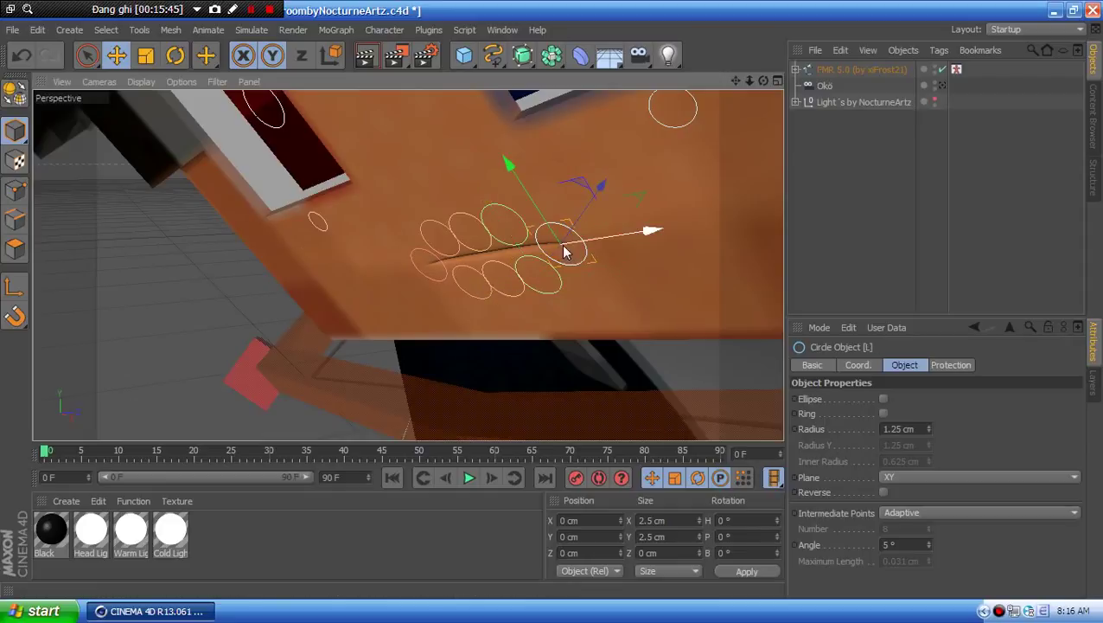
shift+click(499, 228)
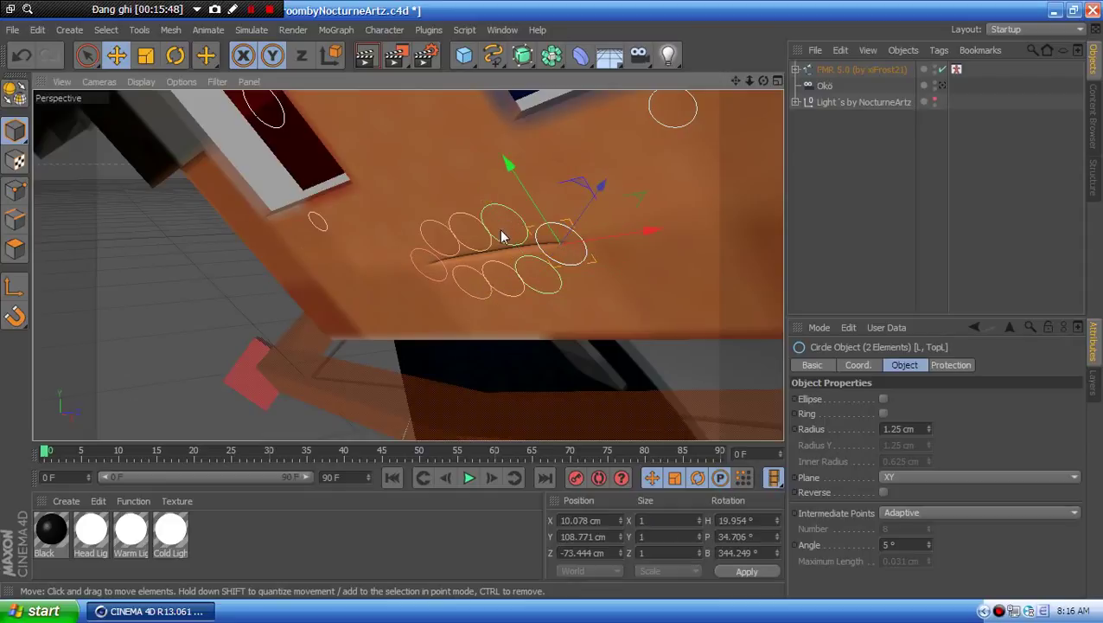
shift+click(470, 230)
shift+click(440, 238)
shift+click(430, 268)
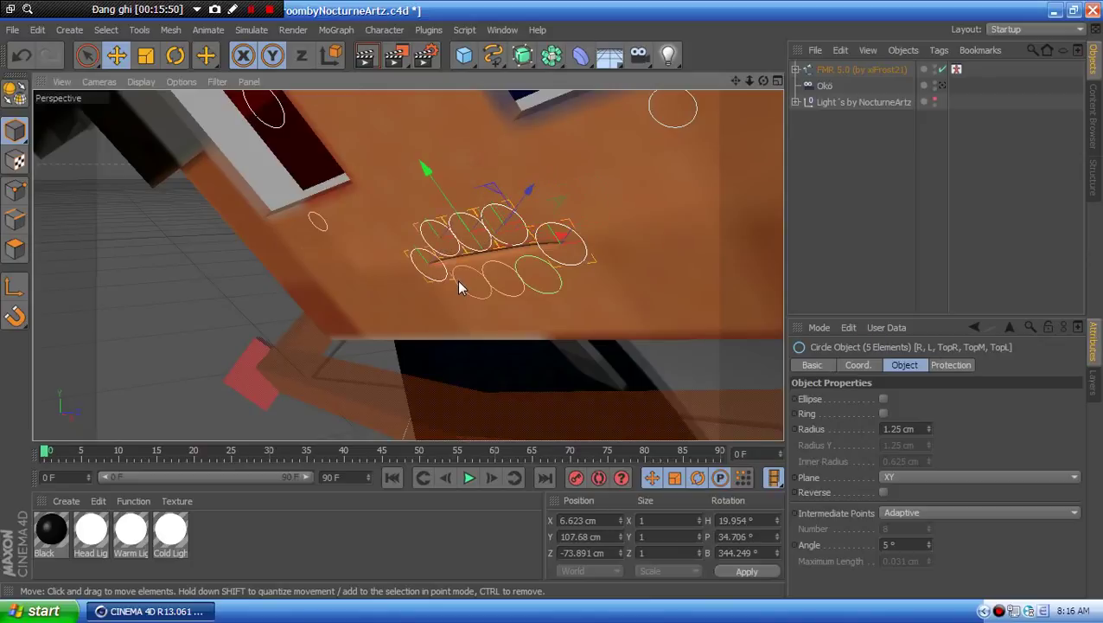
shift+click(474, 287)
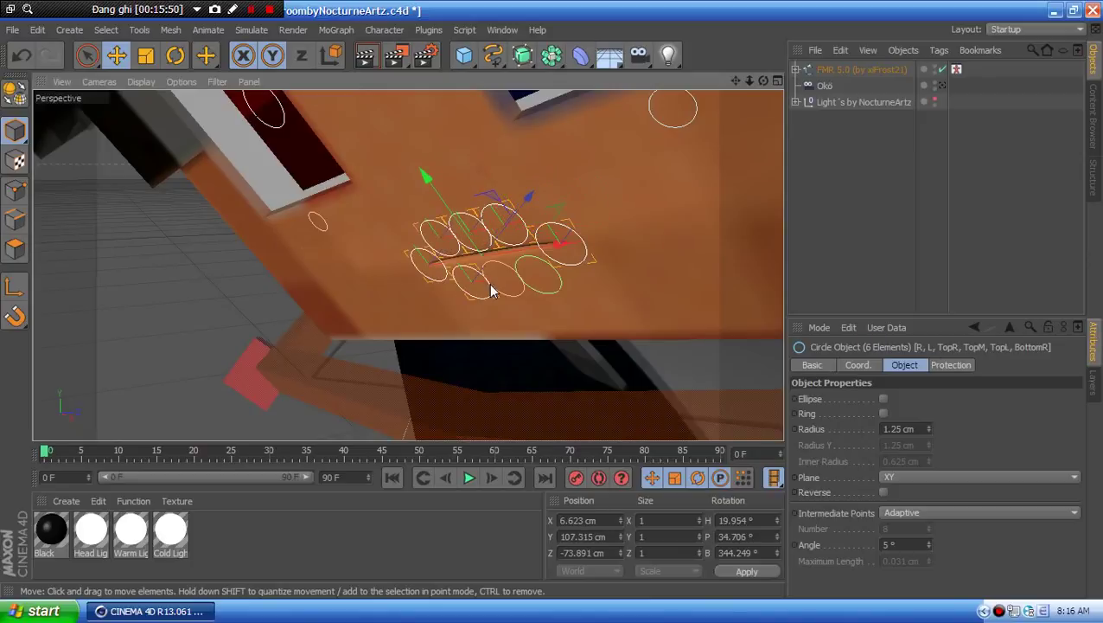
shift+click(536, 256)
drag(535, 252, 597, 235)
- Nudge the TopL and TopM mouth controls slightly along X toward the left mouth corner
click(592, 238)
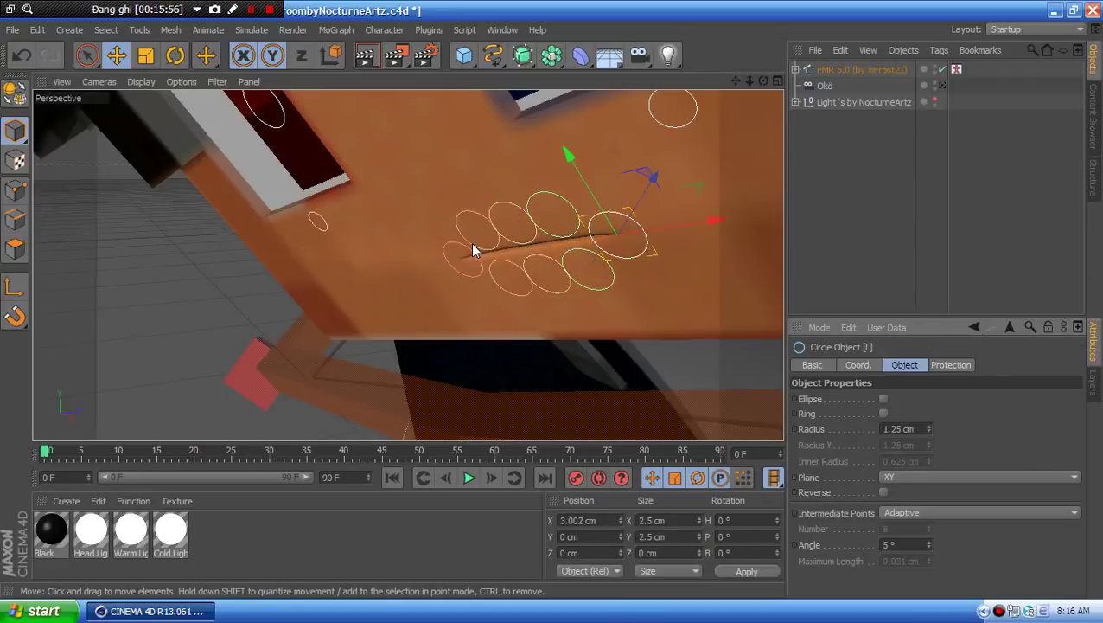
click(471, 241)
click(557, 230)
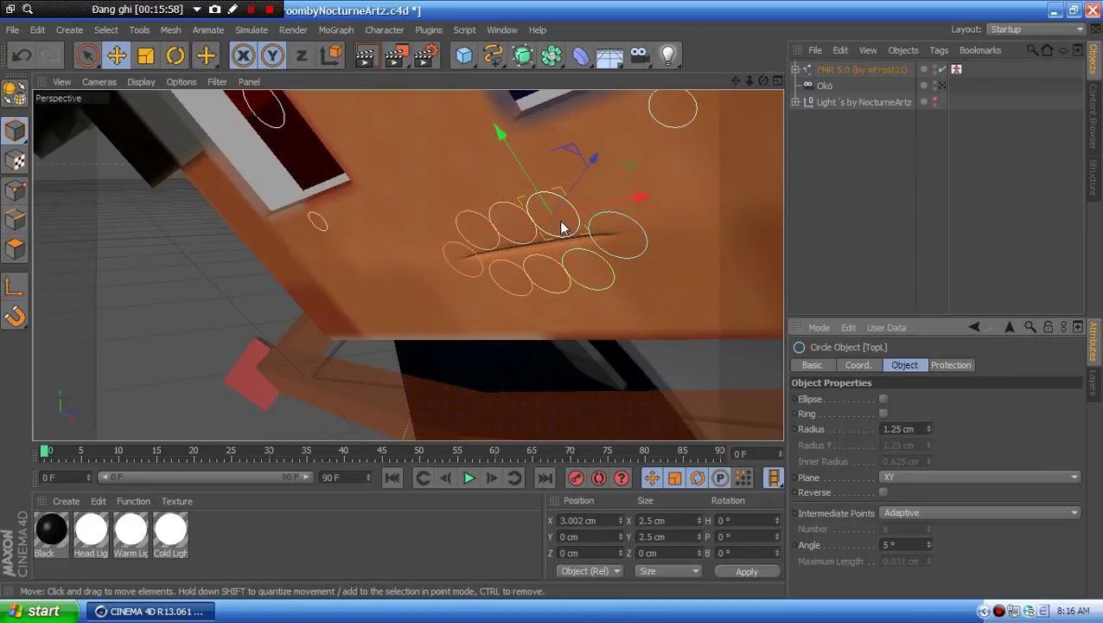
drag(586, 211, 594, 211)
click(521, 220)
click(522, 227)
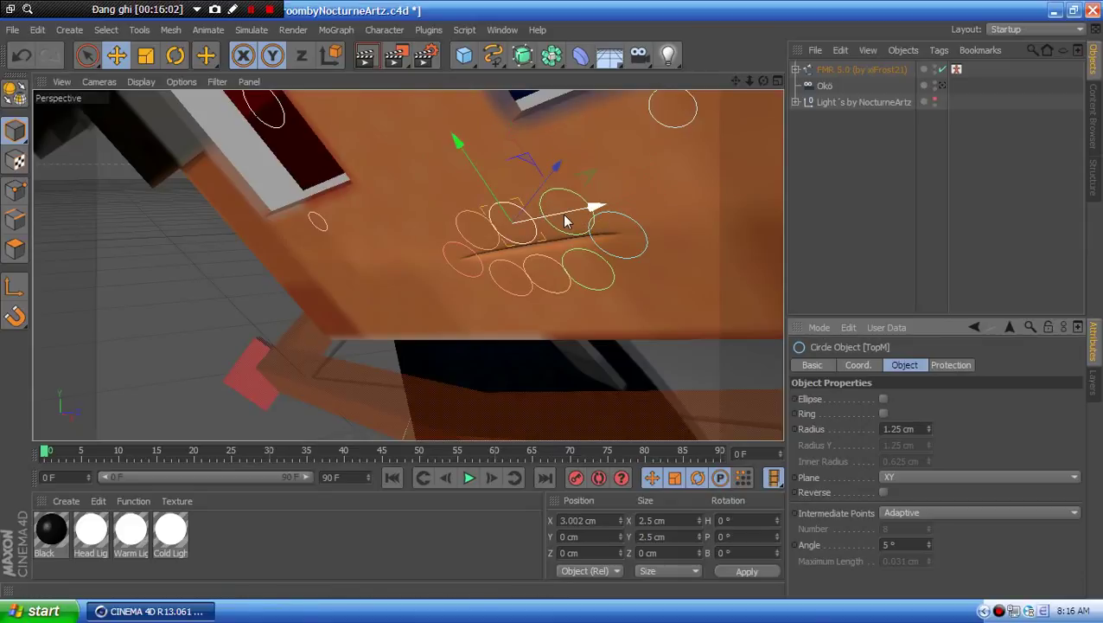
drag(573, 217, 547, 215)
- Shift the TopR mouth control slightly inward and move the right mouth corner control R to about X 5.4 cm
click(485, 230)
click(468, 259)
drag(497, 256, 542, 258)
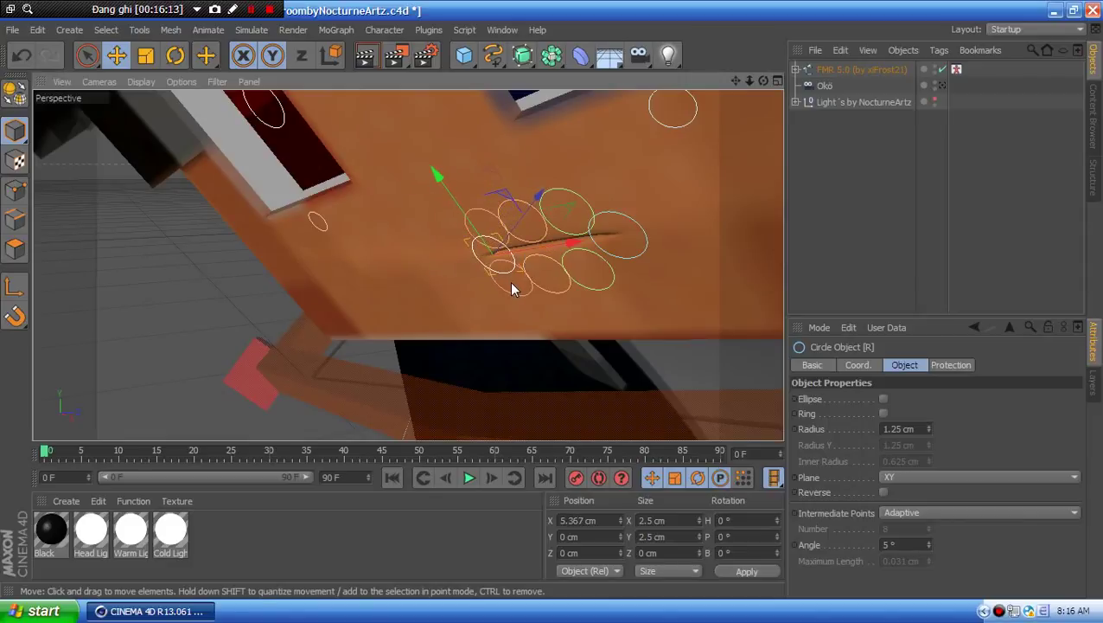
- Nudge the mouth's lower-lip circles BottomL and BottomM along the X axis, placing BottomM at X about 3.484 cm
click(523, 280)
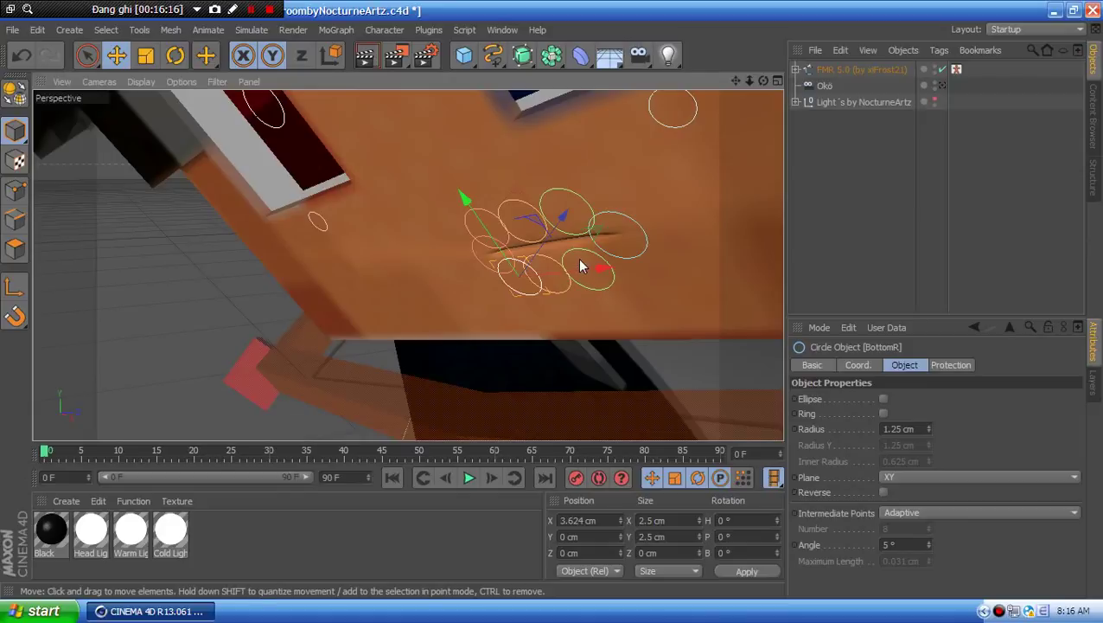
click(590, 271)
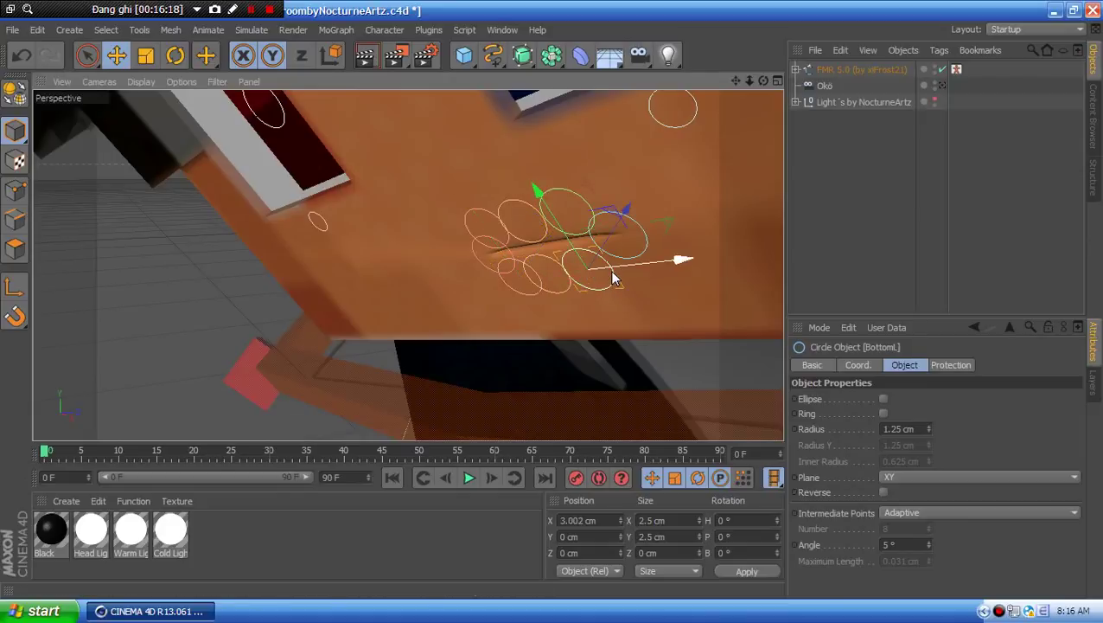
click(556, 266)
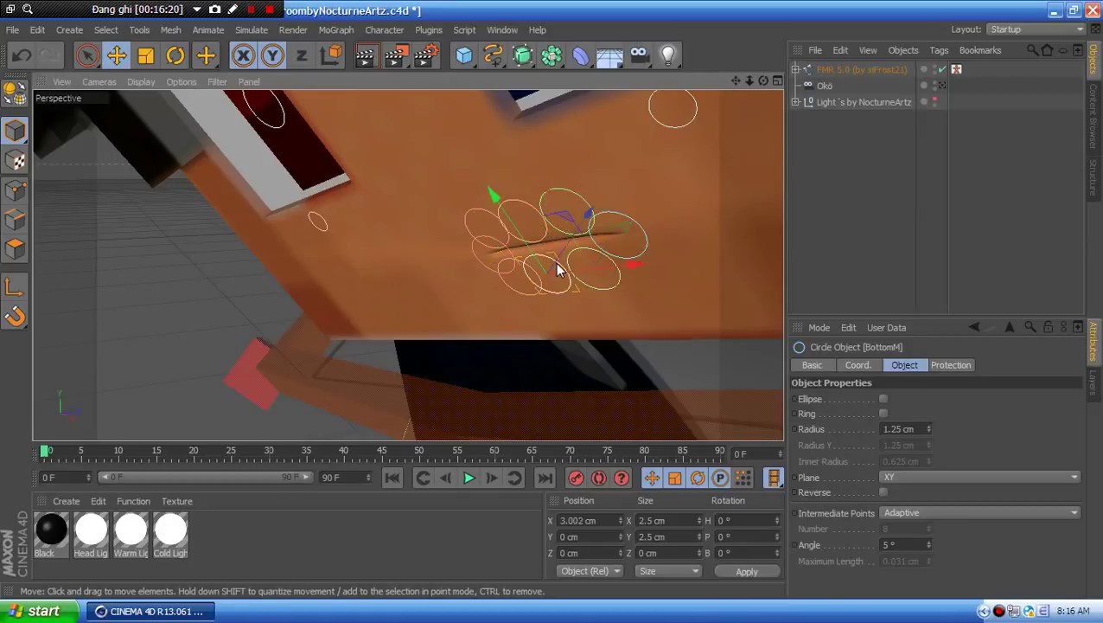
drag(574, 273, 573, 274)
- Raise the mouth's L corner circle to Y about 1.183 cm and set the mouth expression control to Y about 0.415 cm
click(622, 224)
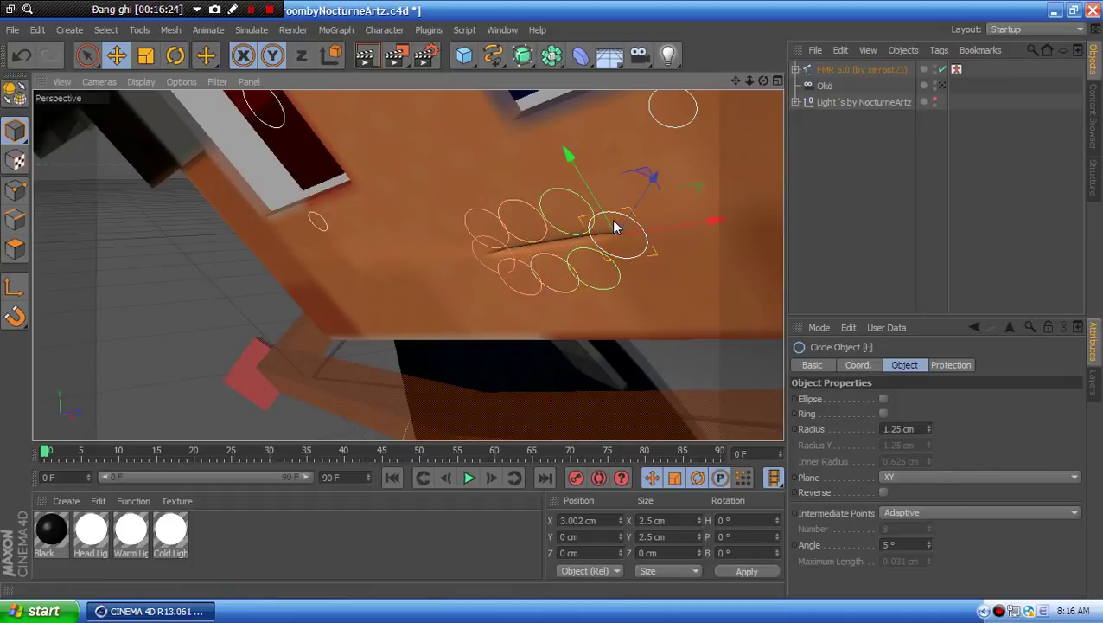
drag(611, 221, 467, 283)
scroll(603, 210, down, 3)
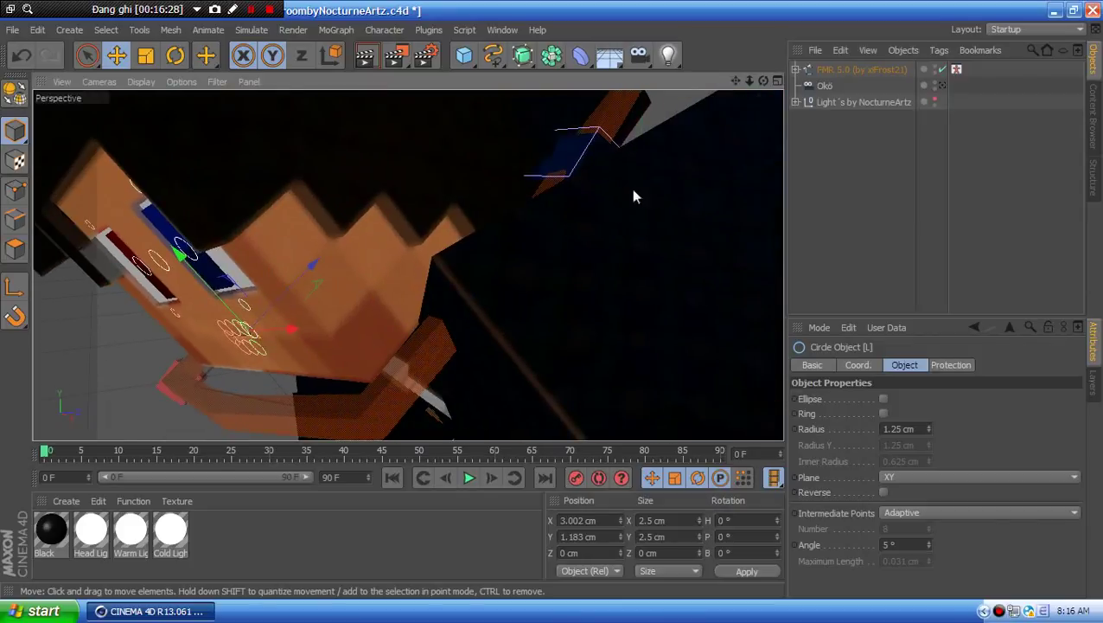
mouse_move(633, 197)
alt+mouse_down()
mouse_move(559, 304)
mouse_move(616, 230)
mouse_move(621, 185)
alt+mouse_up()
click(617, 225)
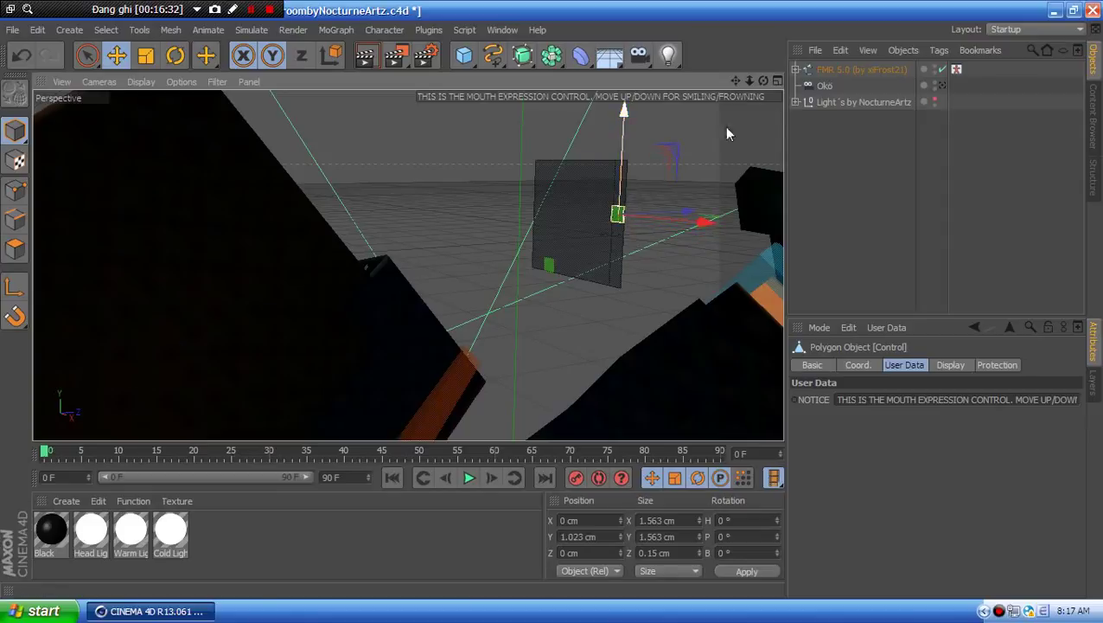
click(942, 85)
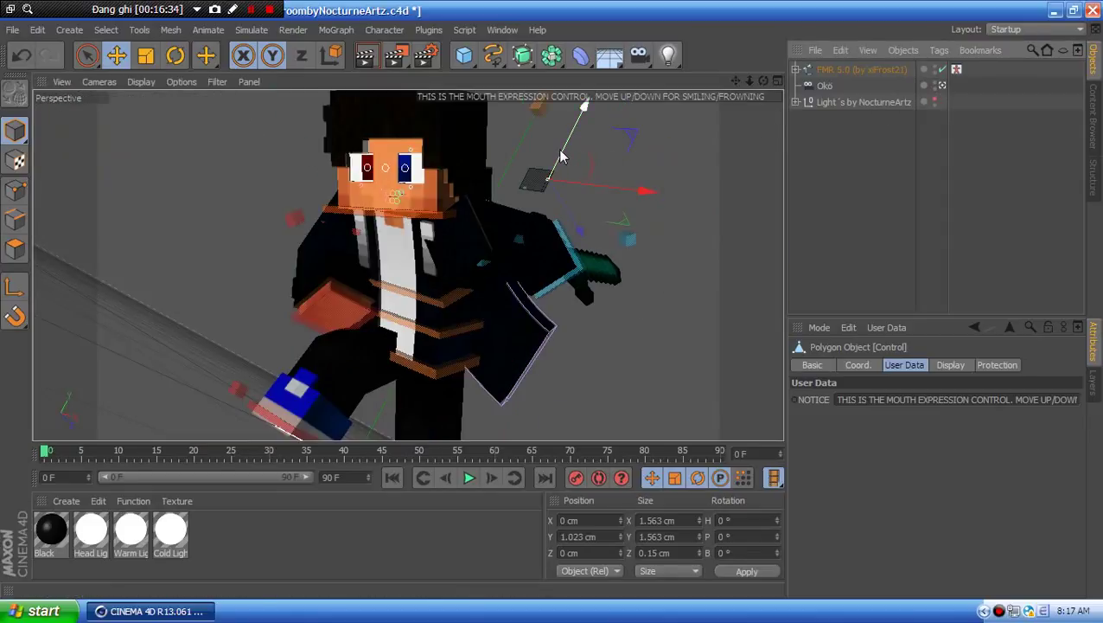
drag(561, 157, 563, 143)
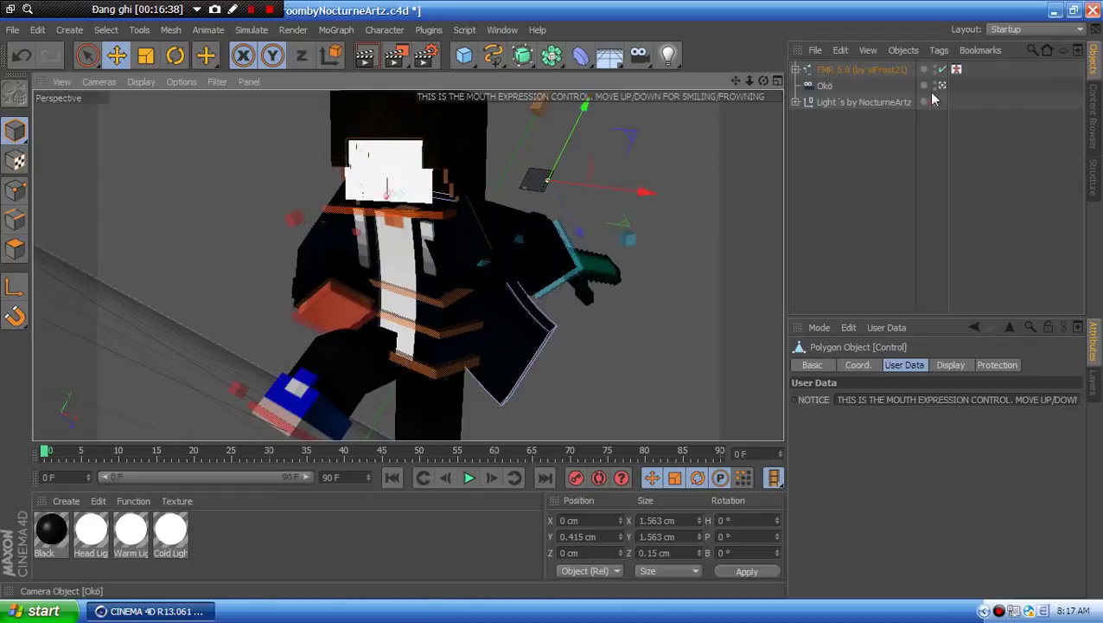
- Leave the Okö camera view and move the mouth expression control again to reshape the mouth
click(943, 86)
alt+drag(409, 264, 612, 235)
click(594, 229)
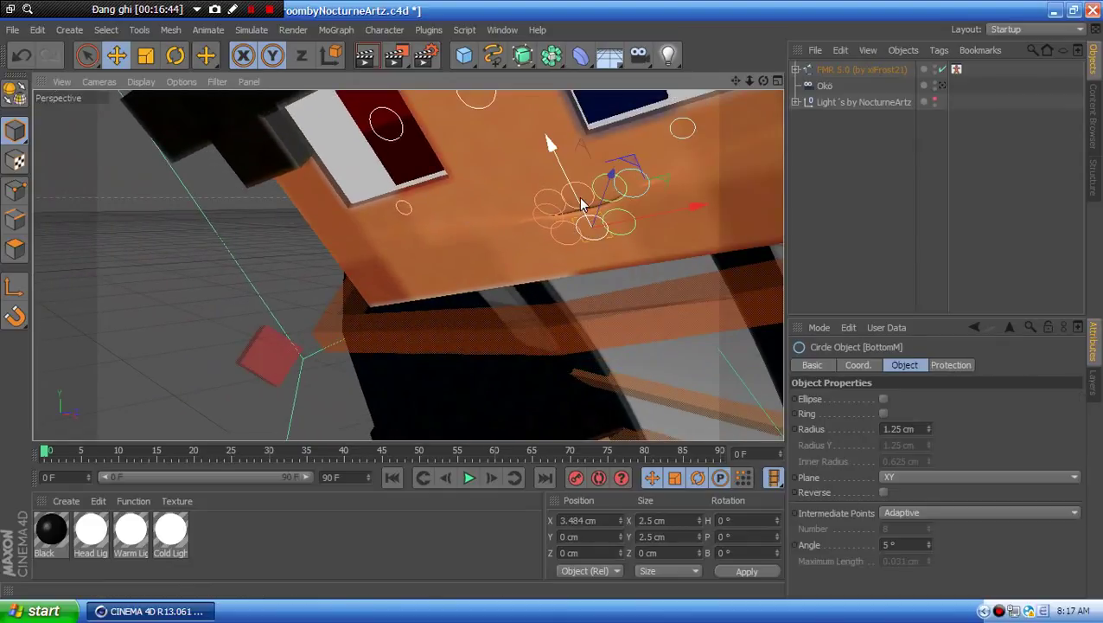
click(586, 202)
alt+middle_drag(624, 160, 365, 350)
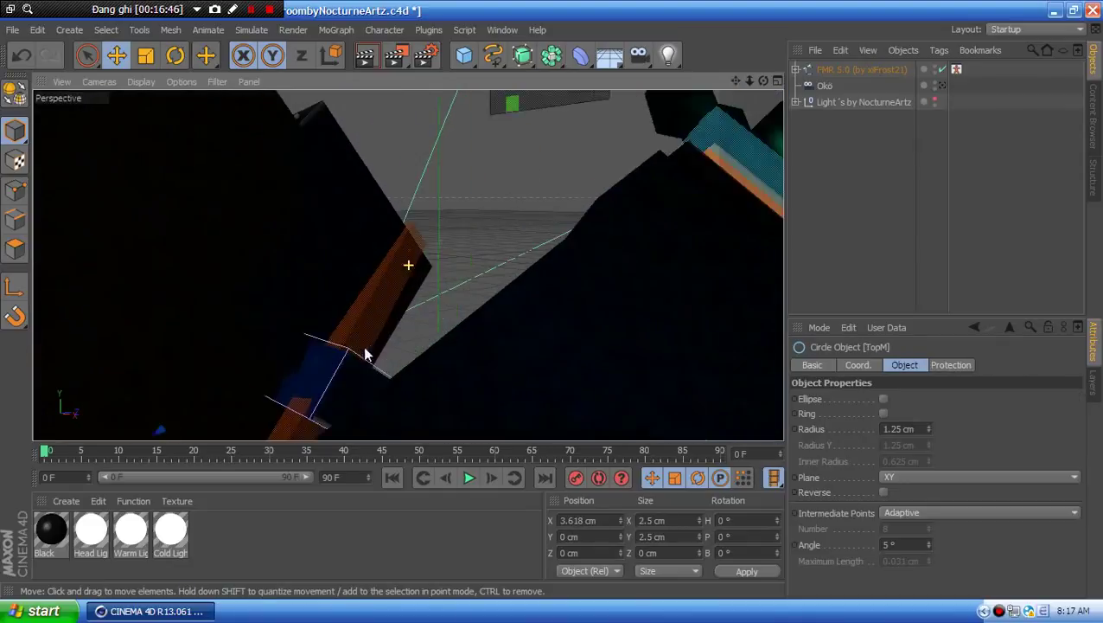
alt+middle_drag(502, 95, 435, 169)
drag(467, 150, 469, 152)
click(430, 290)
alt+middle_drag(430, 289, 594, 144)
scroll(432, 290, up, 3)
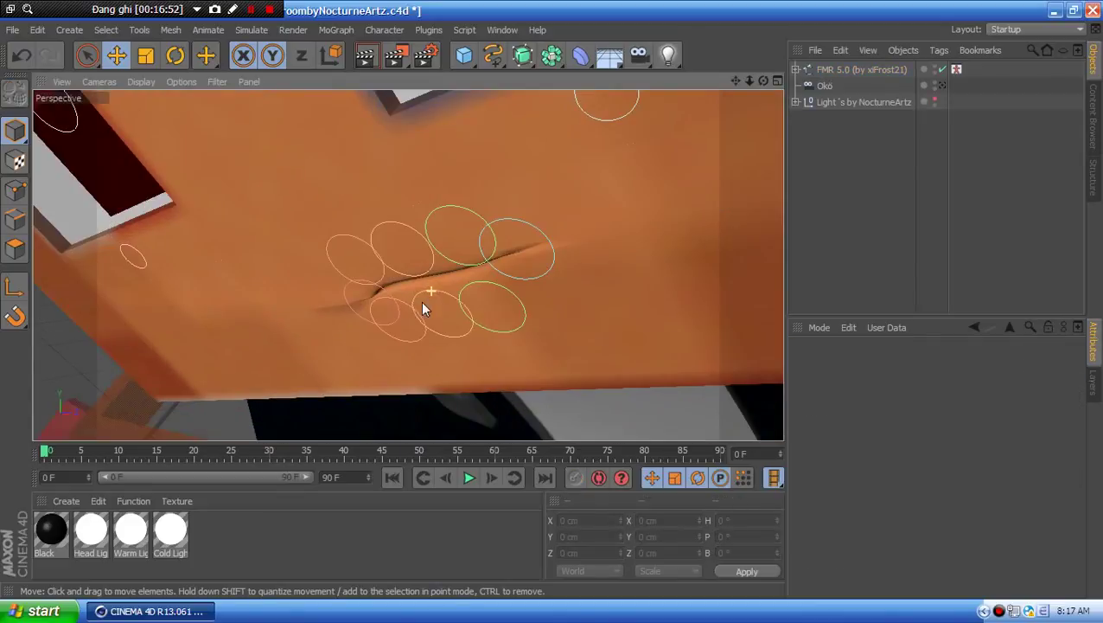
- Undo the recent moves of the mouth expression control and the raise of the L corner circle
click(13, 62)
click(15, 65)
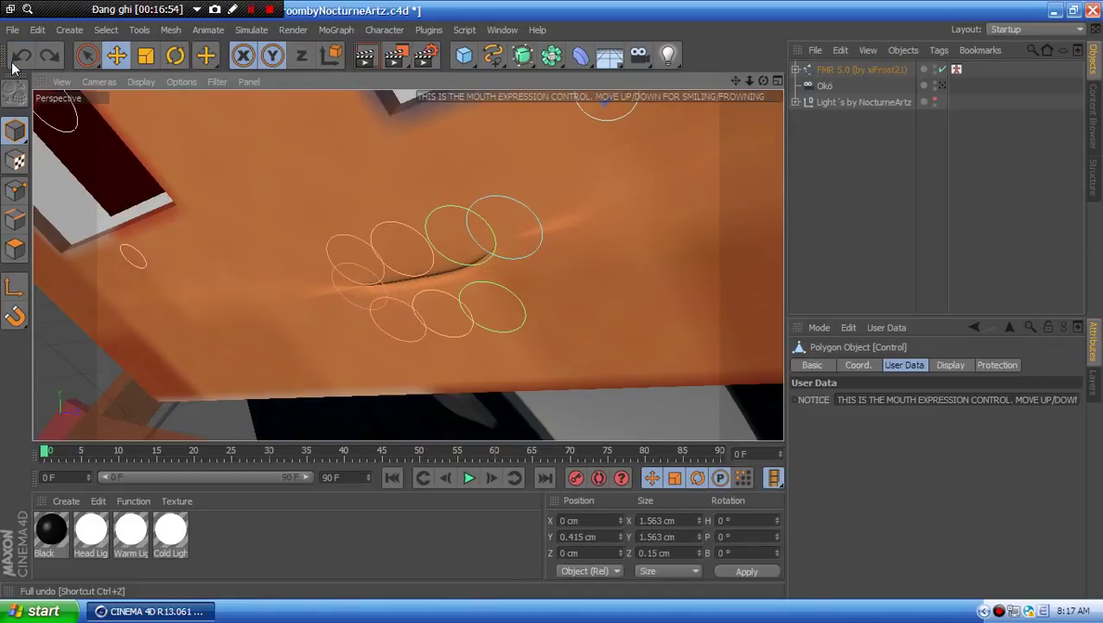
click(15, 65)
click(14, 65)
click(15, 65)
click(14, 64)
click(15, 65)
click(15, 65)
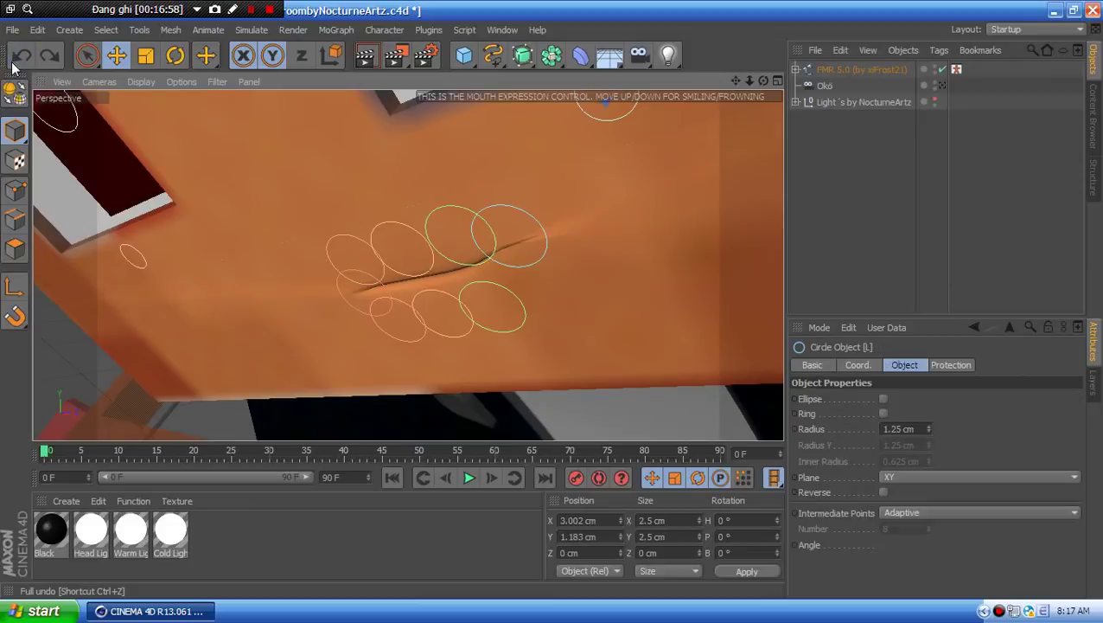
click(15, 65)
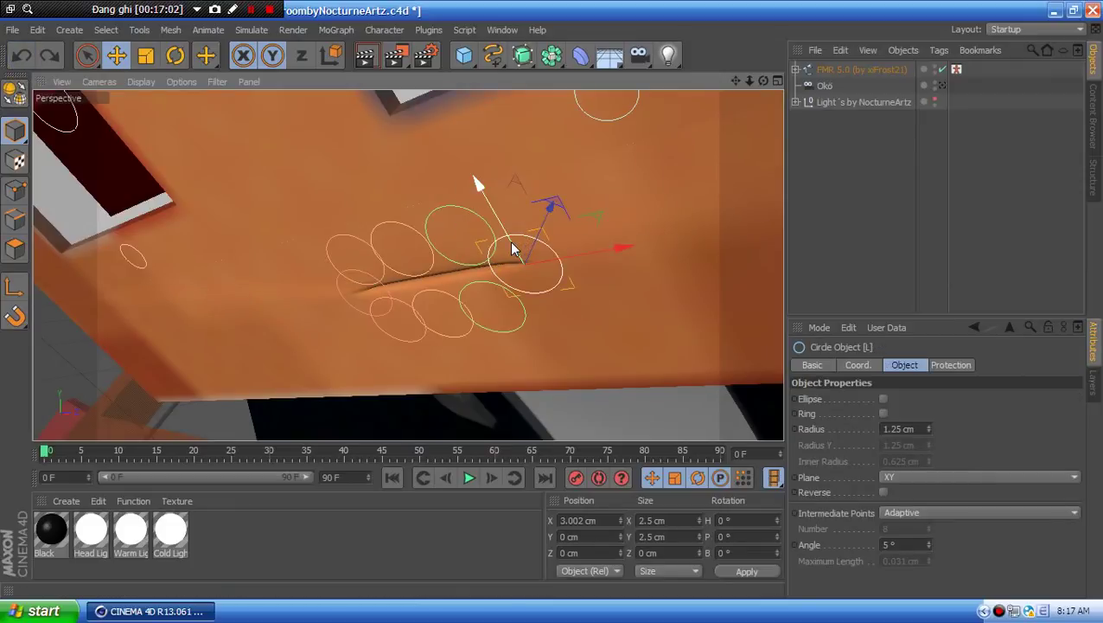
- Raise the L corner circle to Y about 0.669 cm and the upper-lip circles slightly, with TopL at Y about 0.37 cm
drag(505, 235, 435, 199)
click(438, 217)
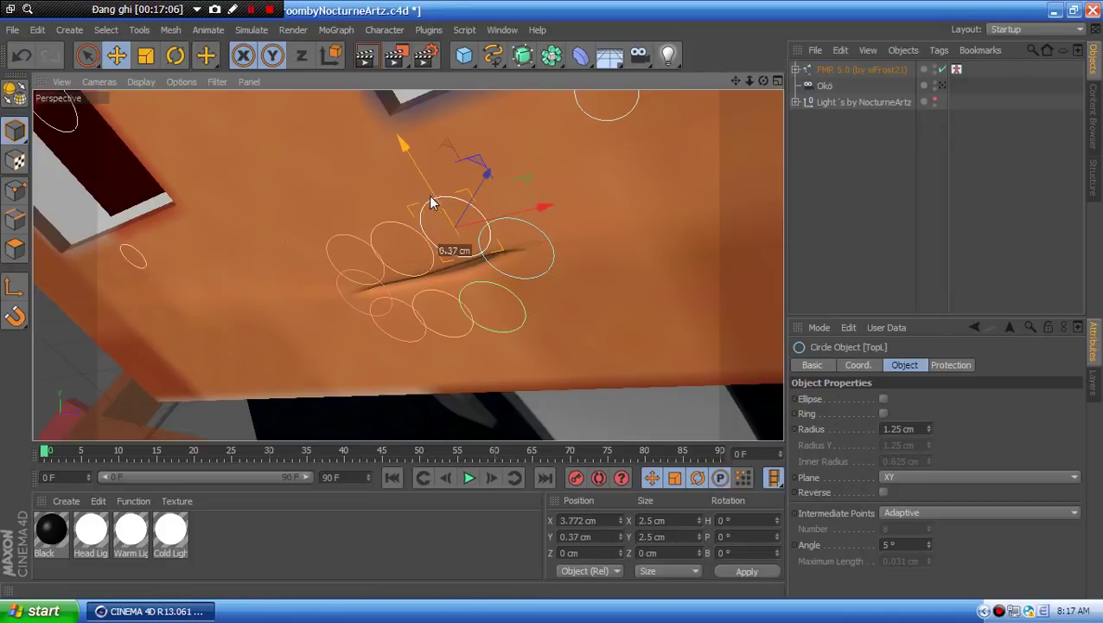
click(422, 261)
drag(402, 240, 378, 309)
click(352, 226)
- Open the mouth by lowering BottomR to Y about -1.574 cm and BottomM similarly, and raise the L corner circle to Y about 1.255 cm
click(362, 281)
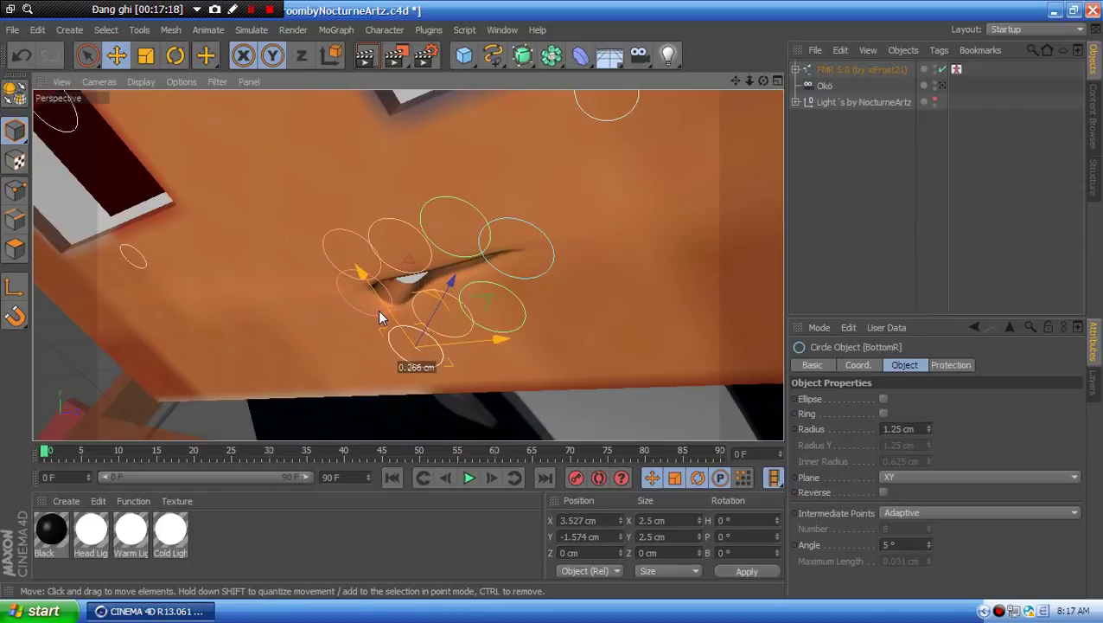
click(446, 323)
click(440, 308)
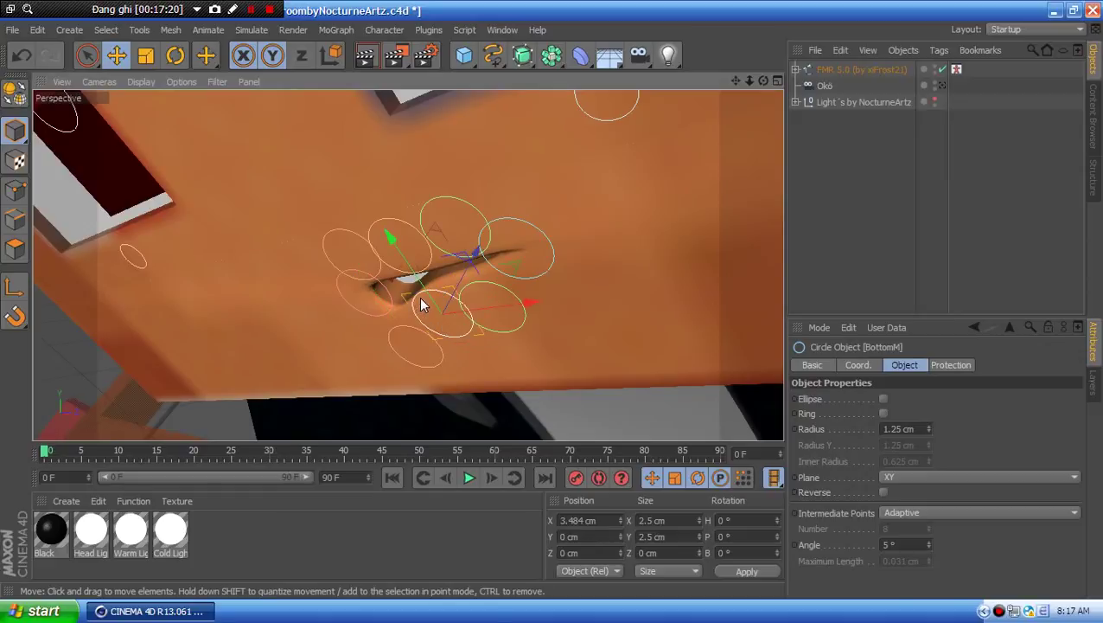
drag(429, 299, 456, 329)
click(512, 230)
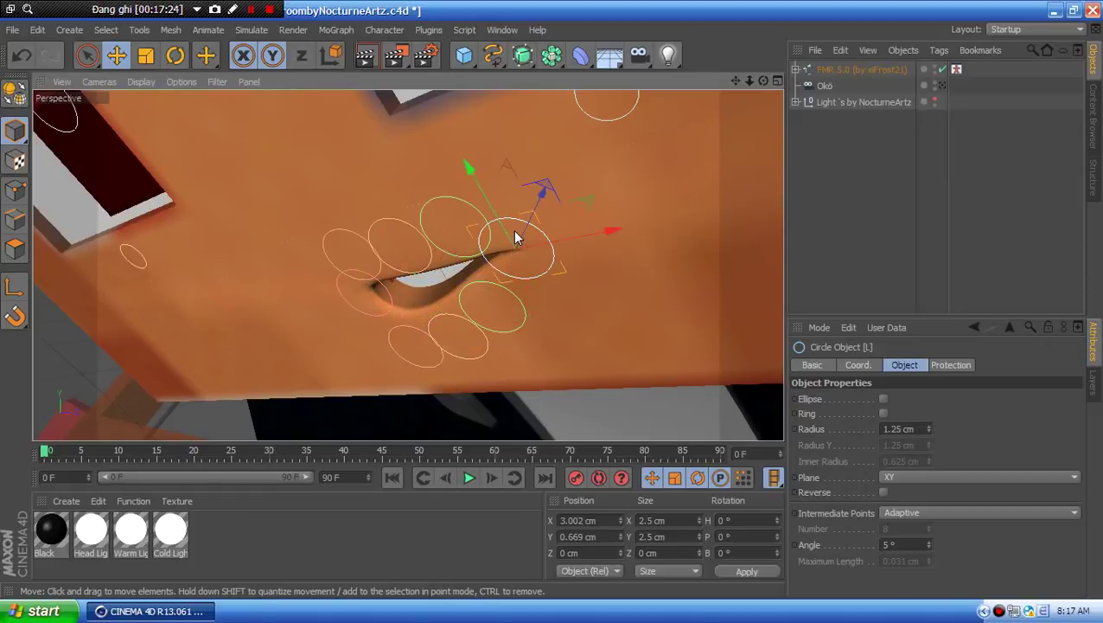
mouse_move(500, 227)
mouse_down()
mouse_move(502, 210)
mouse_move(509, 219)
mouse_up()
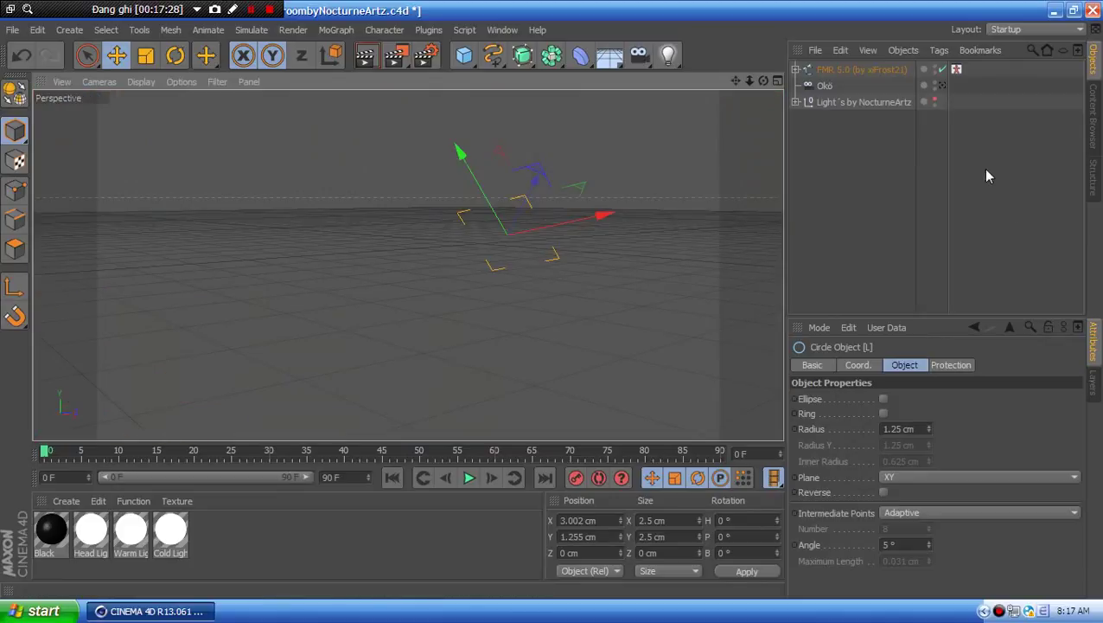
- Look through the Okö camera, deselect the mouth circle and render the scene to the Picture Viewer
click(943, 85)
click(689, 176)
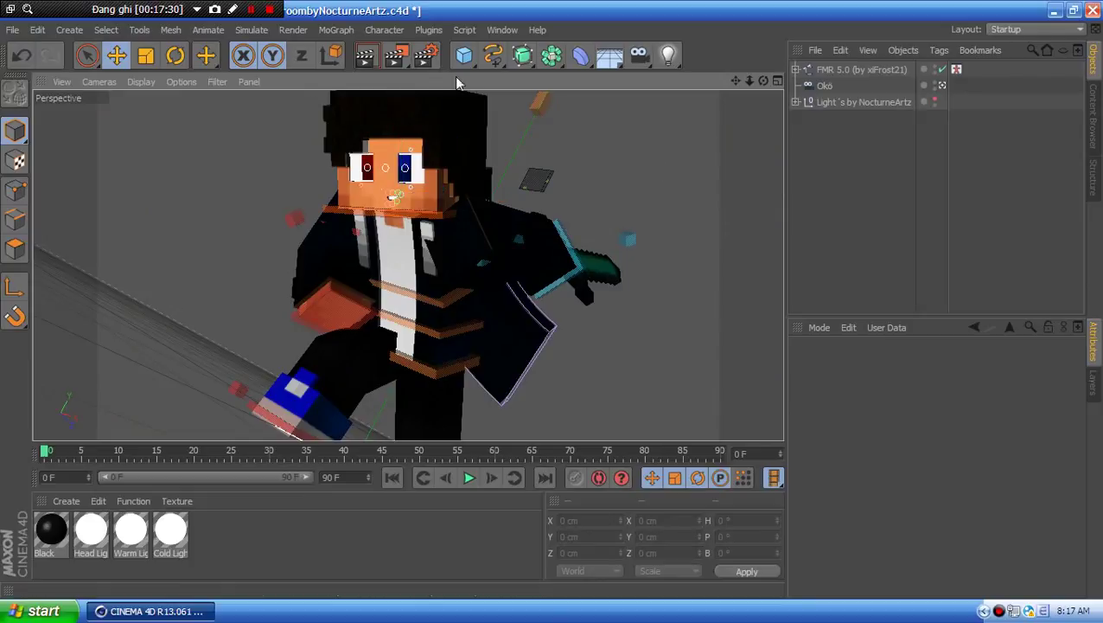
click(392, 56)
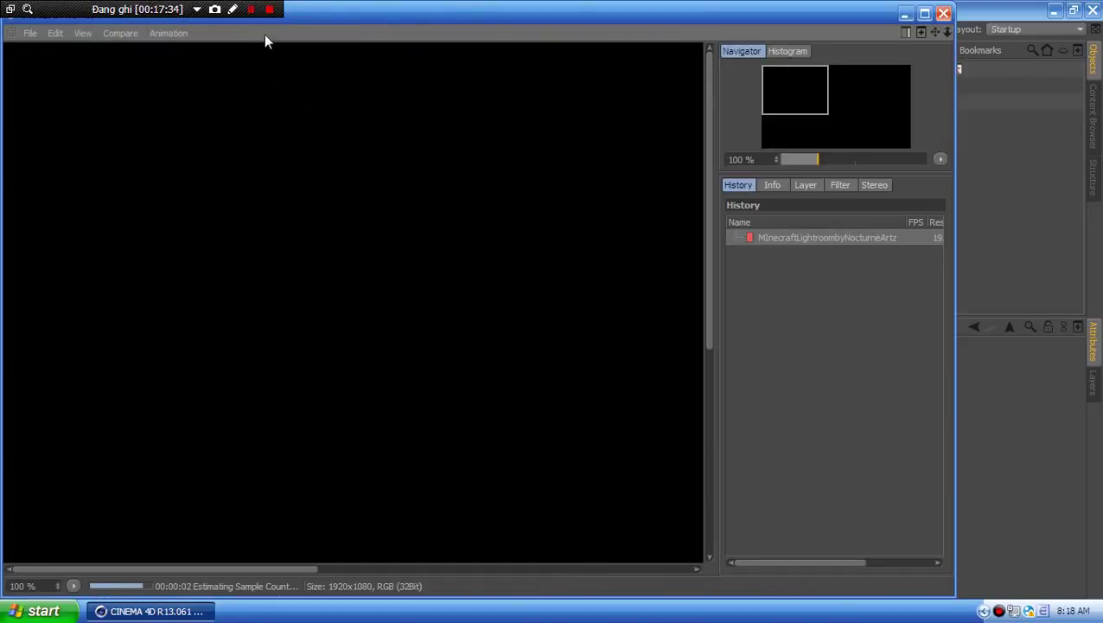
click(250, 8)
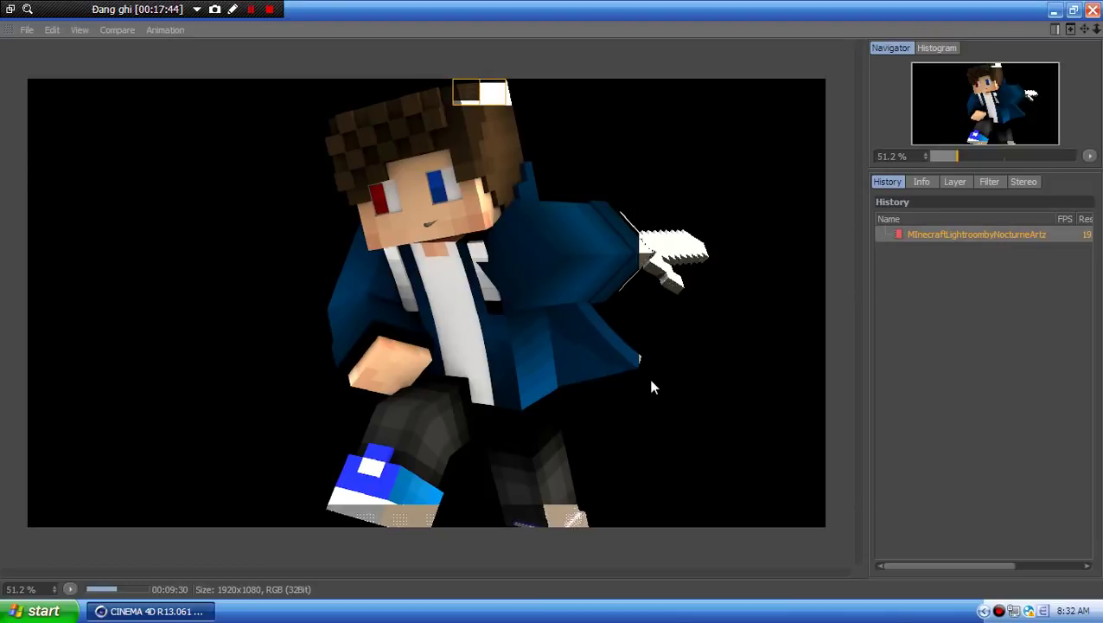
- Examine the rendered character up close in the Picture Viewer, checking the face, mouth, raised arm and sword
double_click(623, 370)
double_click(467, 173)
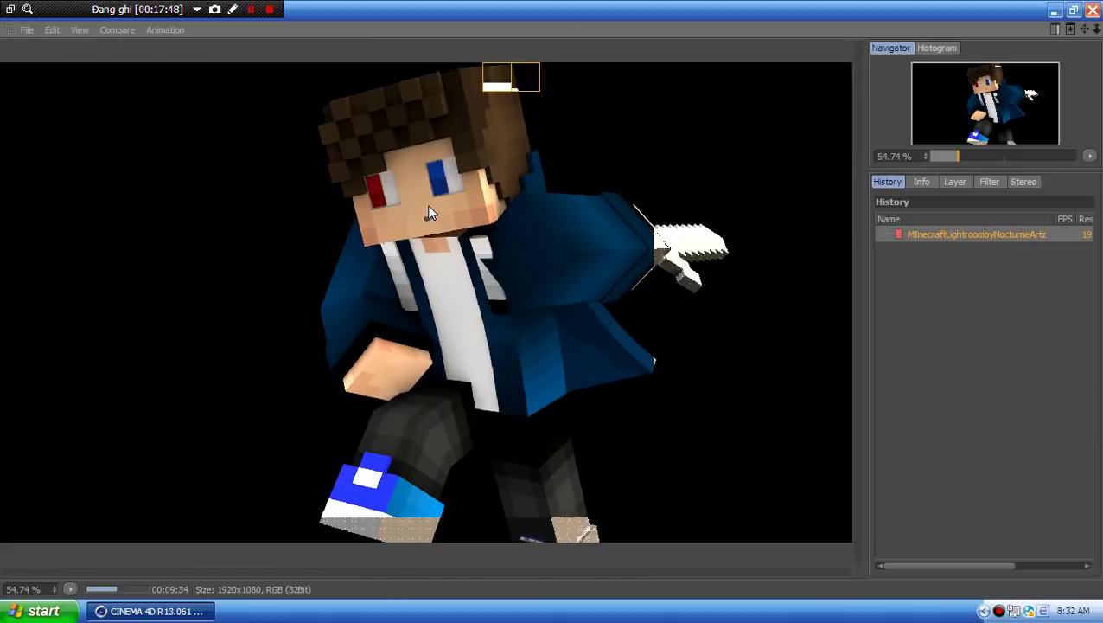
scroll(426, 204, up, 3)
scroll(439, 196, down, 3)
scroll(447, 192, up, 3)
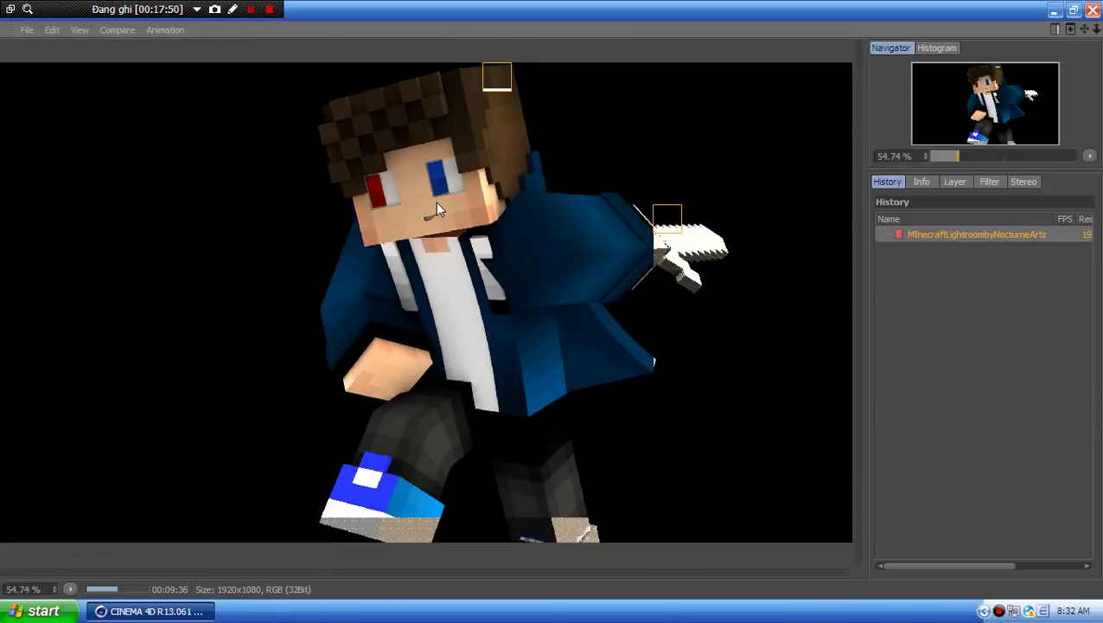
scroll(446, 180, down, 3)
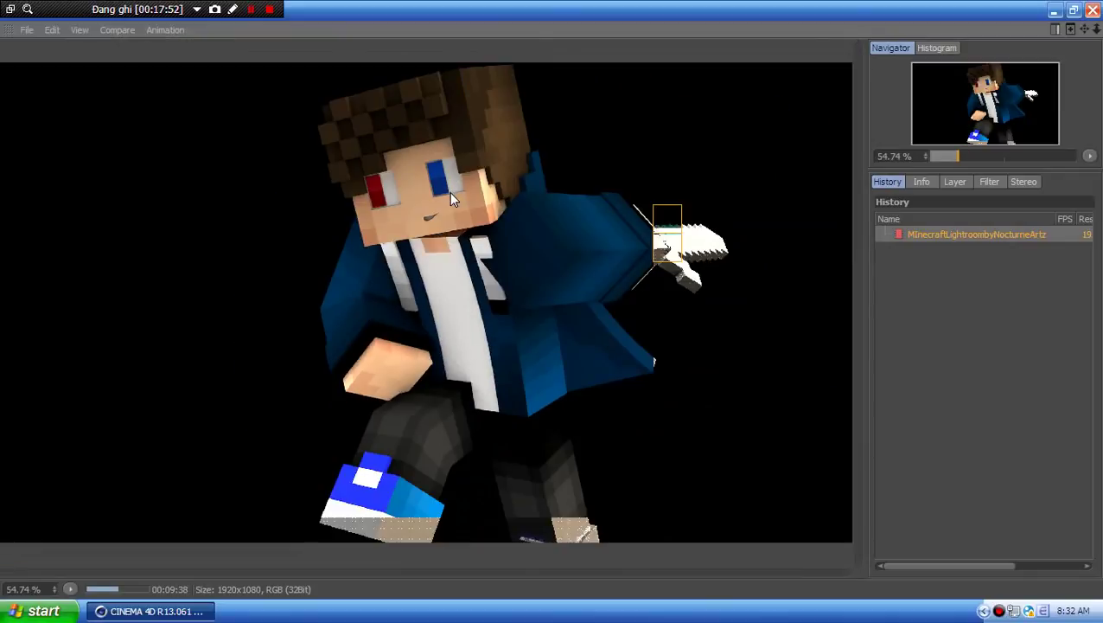
scroll(449, 191, up, 3)
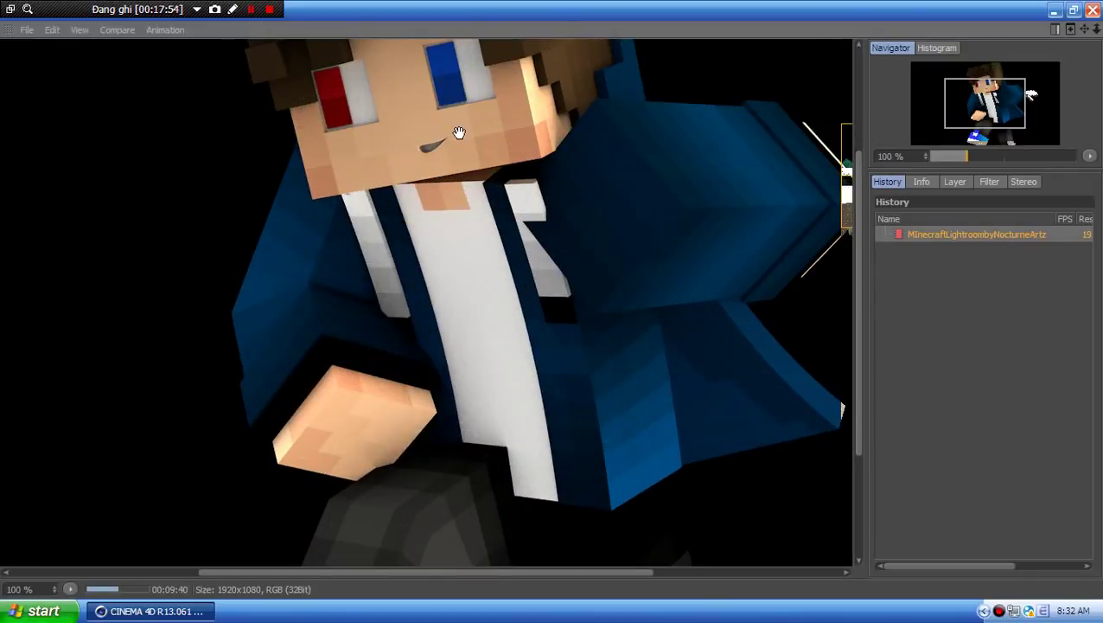
scroll(459, 134, down, 3)
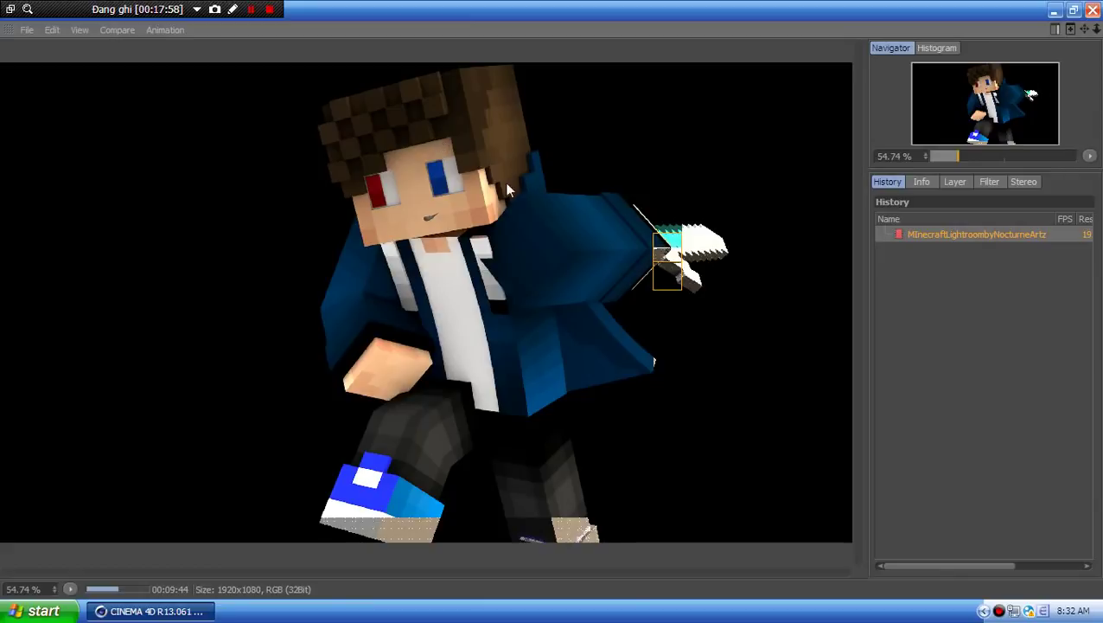
scroll(656, 218, up, 3)
drag(709, 190, 475, 185)
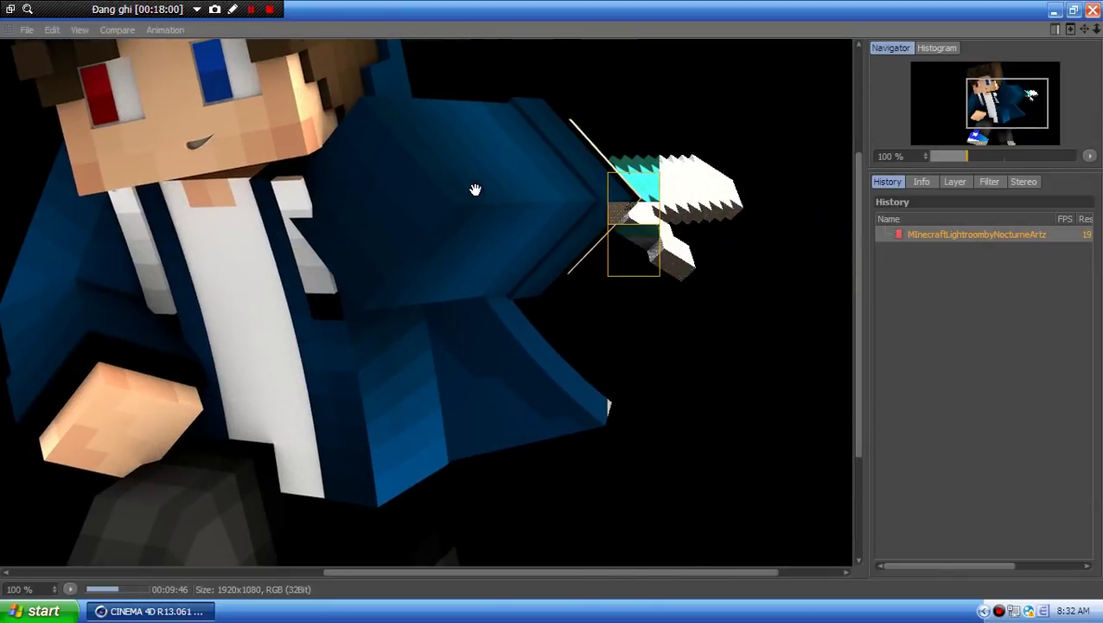
scroll(474, 190, down, 3)
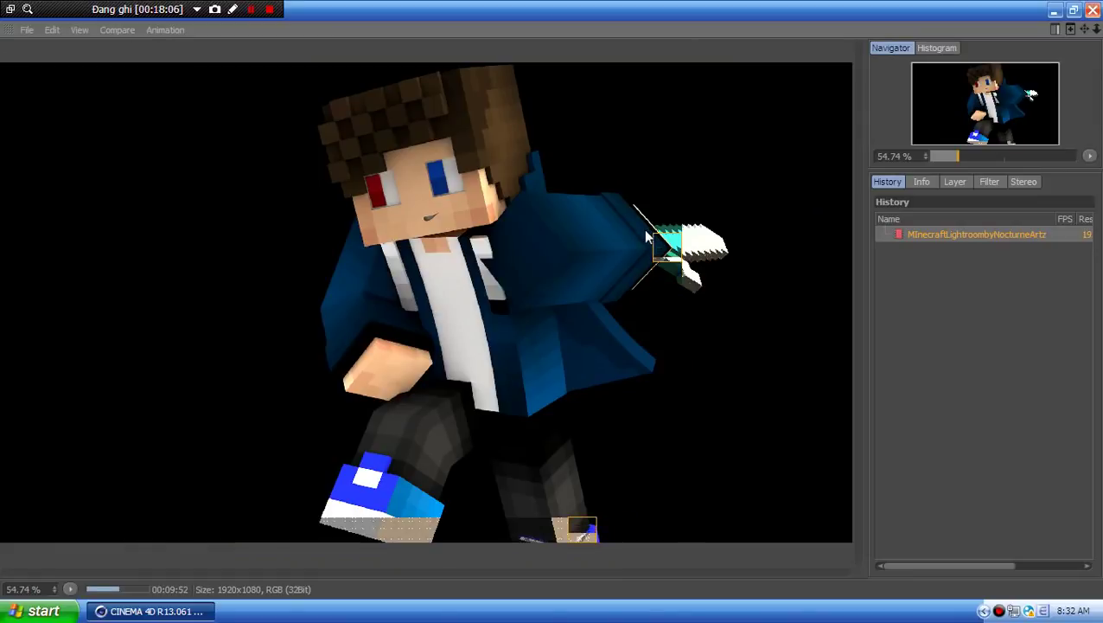
scroll(643, 229, up, 3)
scroll(642, 227, down, 3)
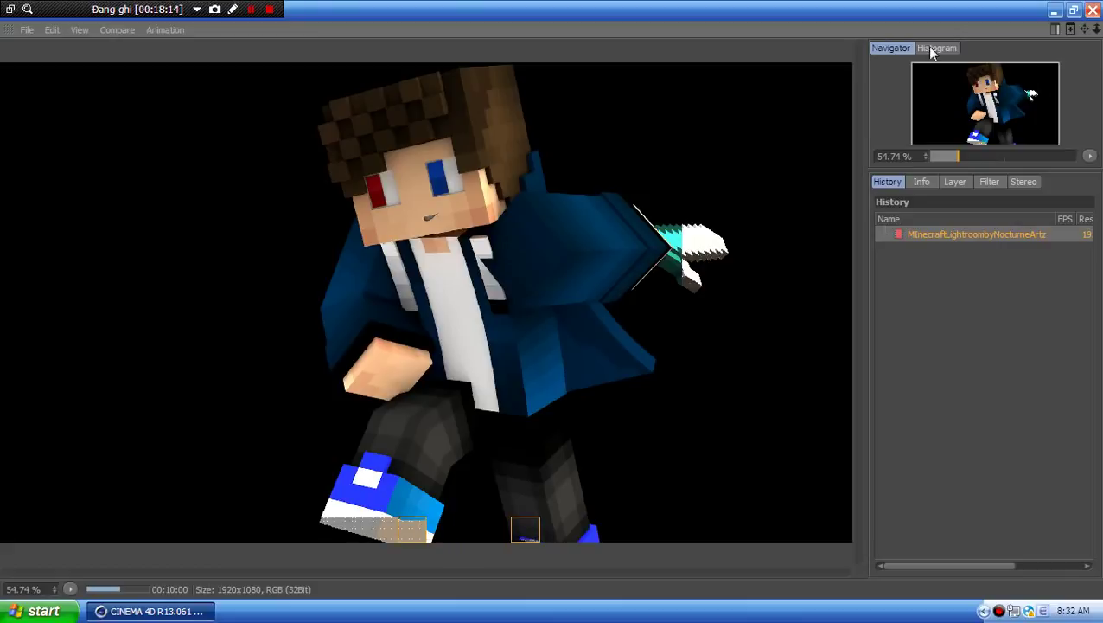
click(1053, 11)
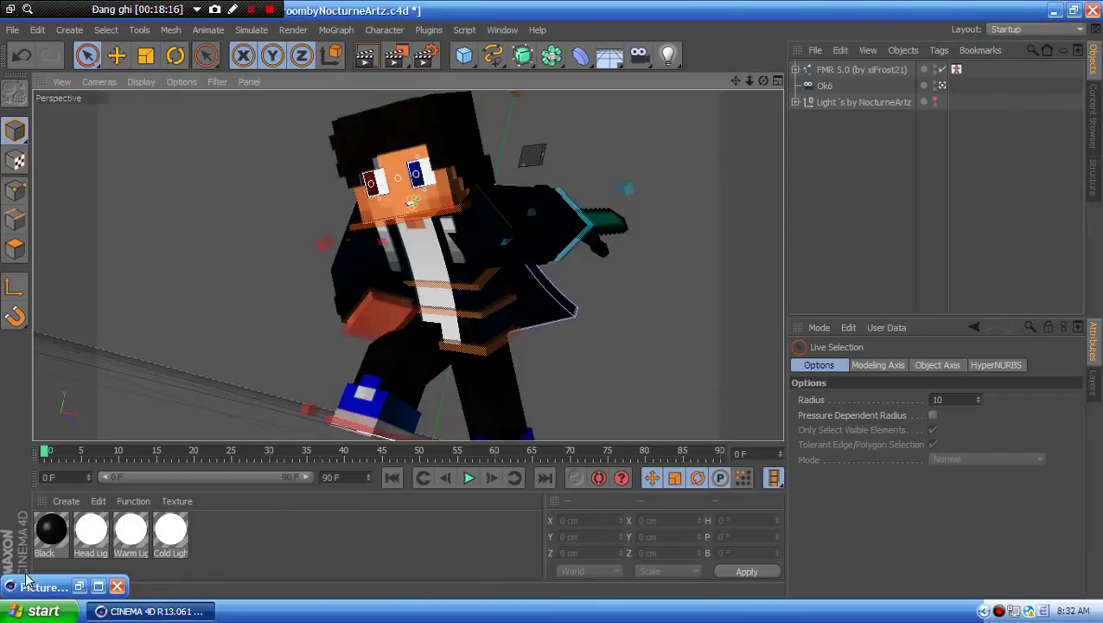
click(99, 591)
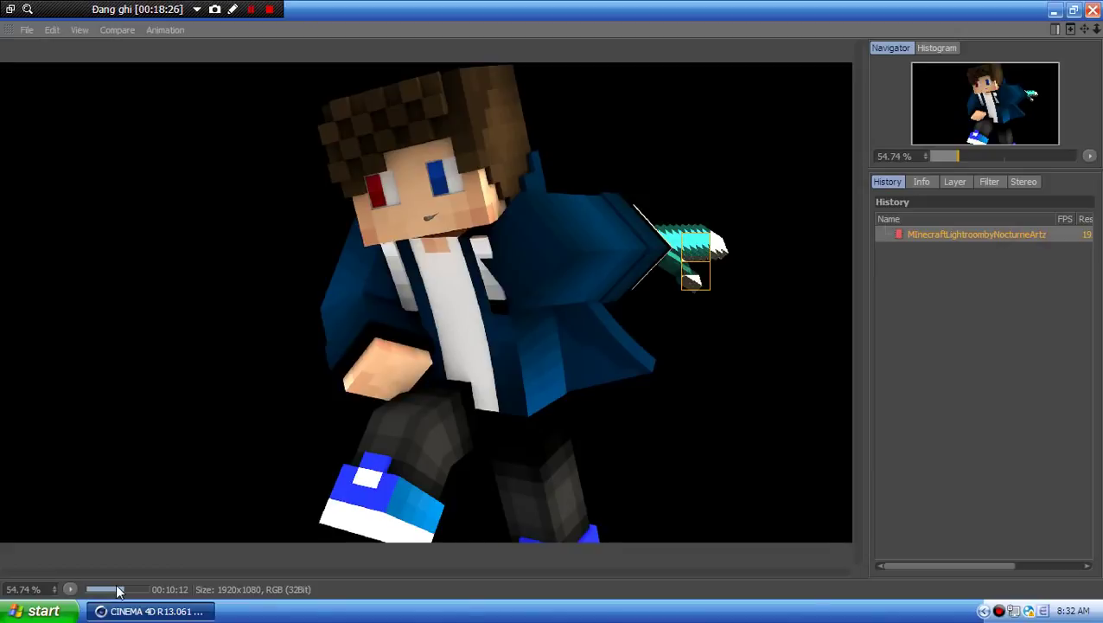
click(31, 27)
click(49, 73)
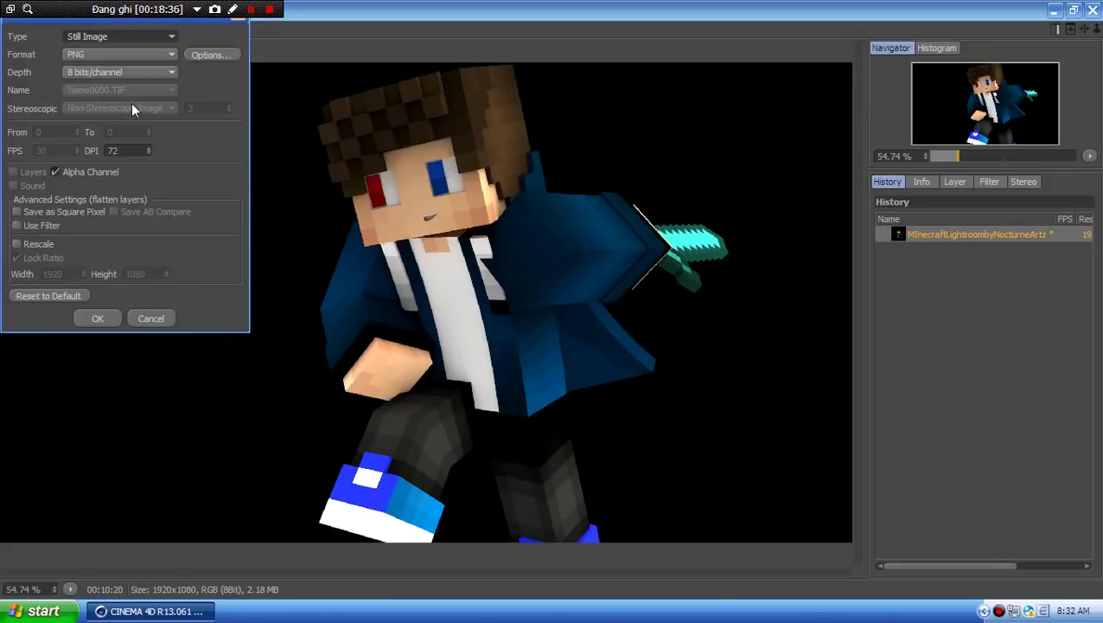
click(151, 317)
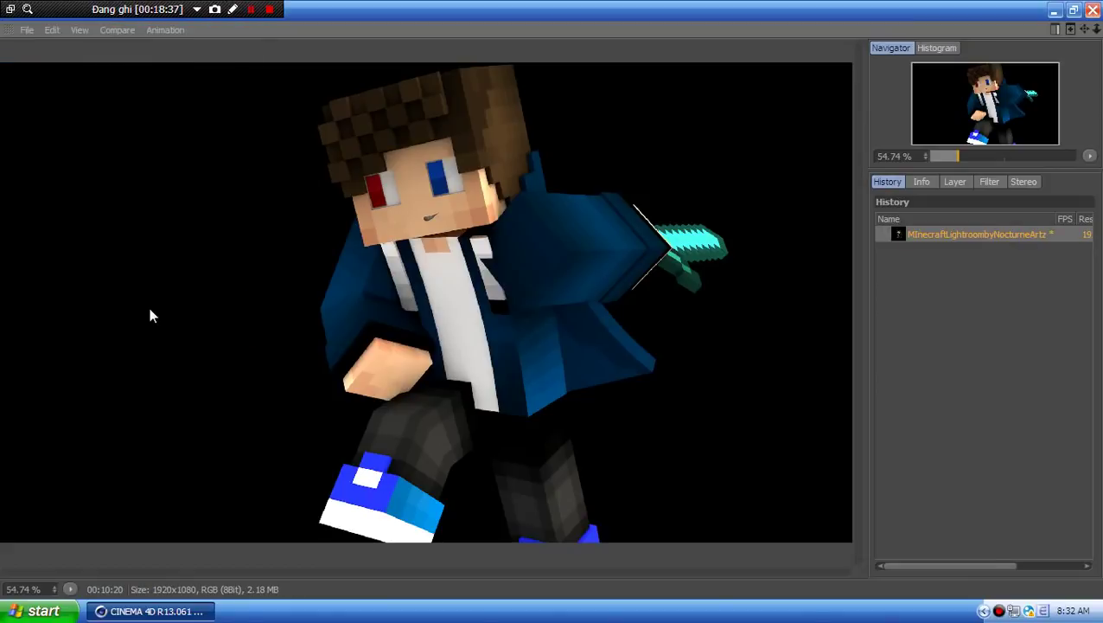
- Start saving the rendered picture as a still image in PNG format
click(27, 32)
click(54, 73)
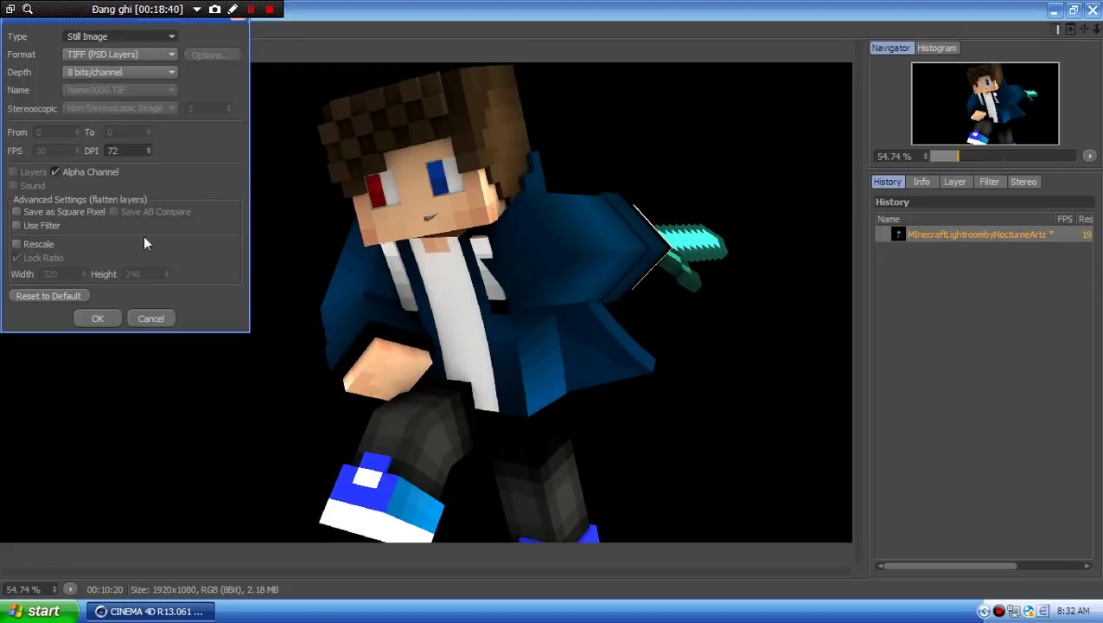
click(125, 60)
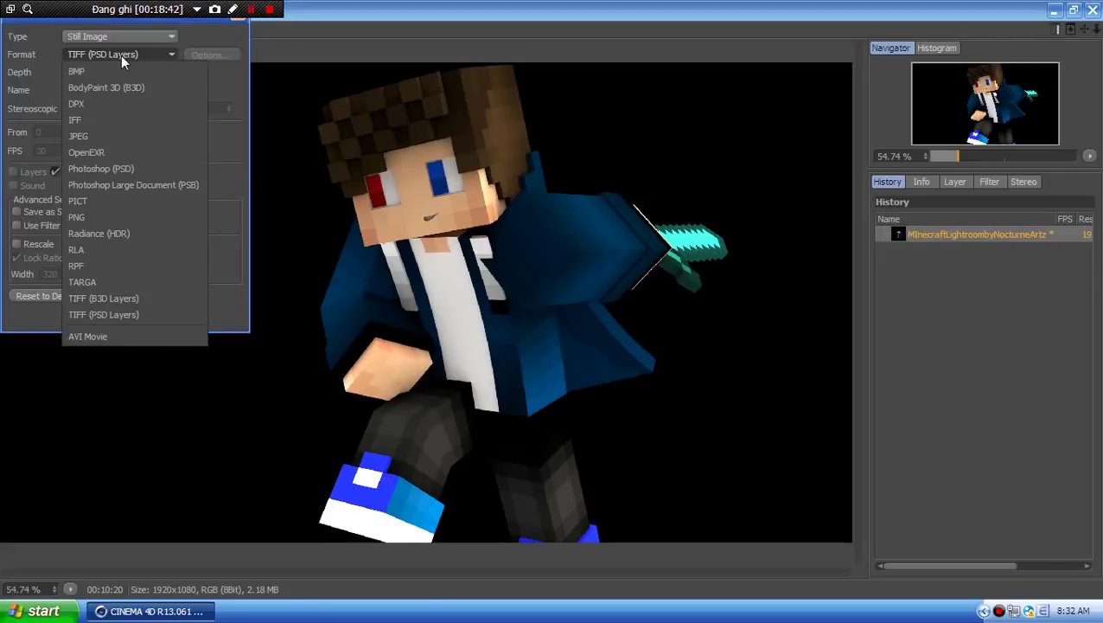
click(121, 55)
click(121, 55)
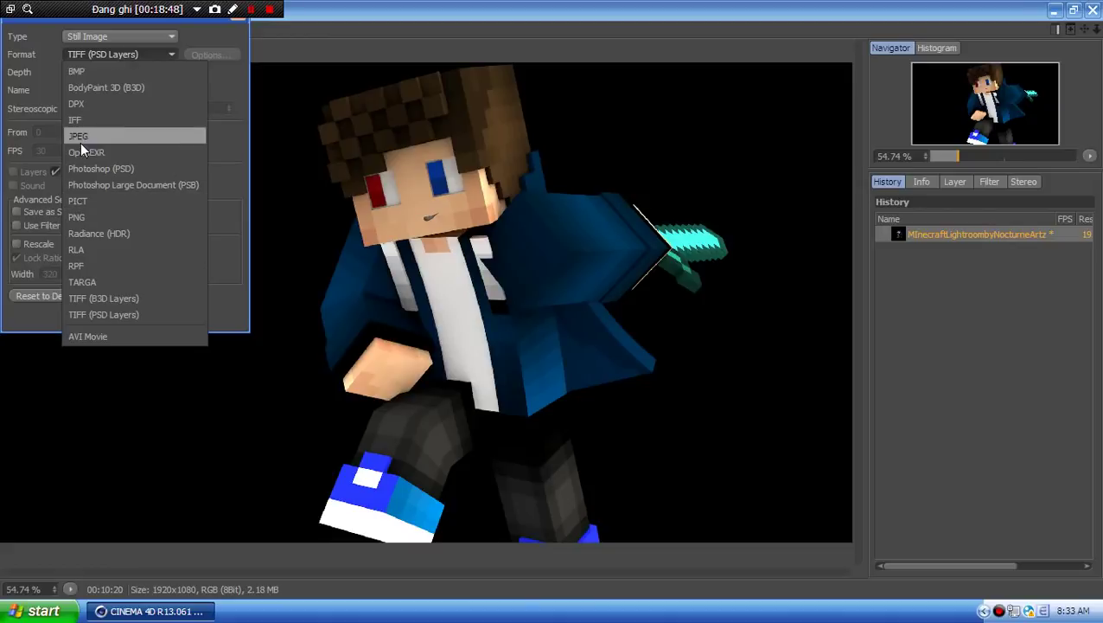
click(135, 217)
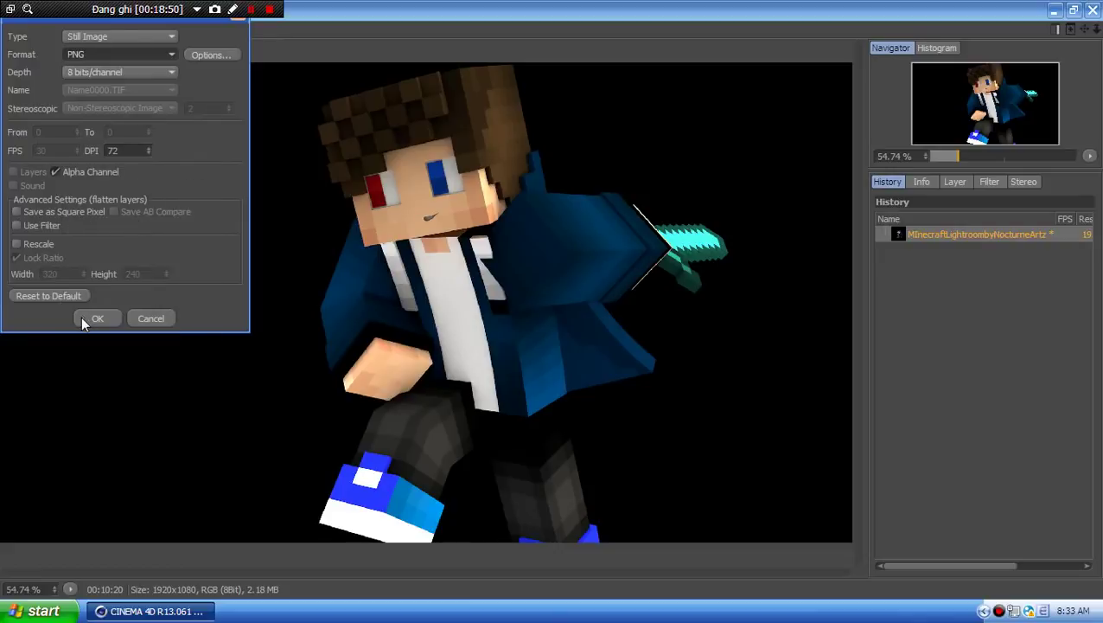
click(97, 319)
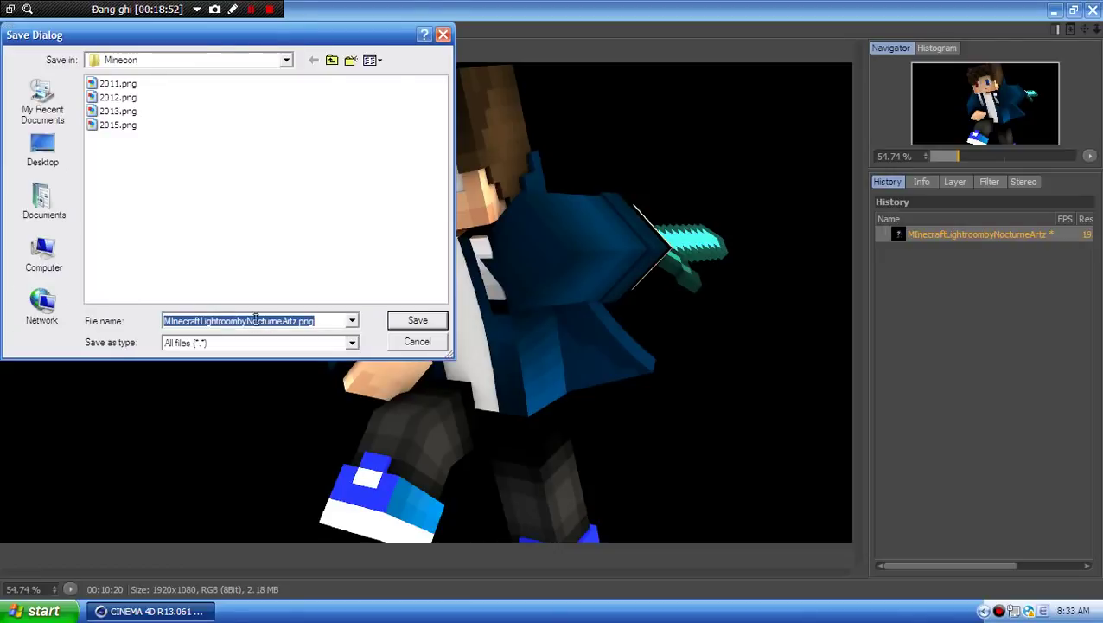
- Save the PNG to the Desktop under the file name video.png
click(43, 148)
click(251, 317)
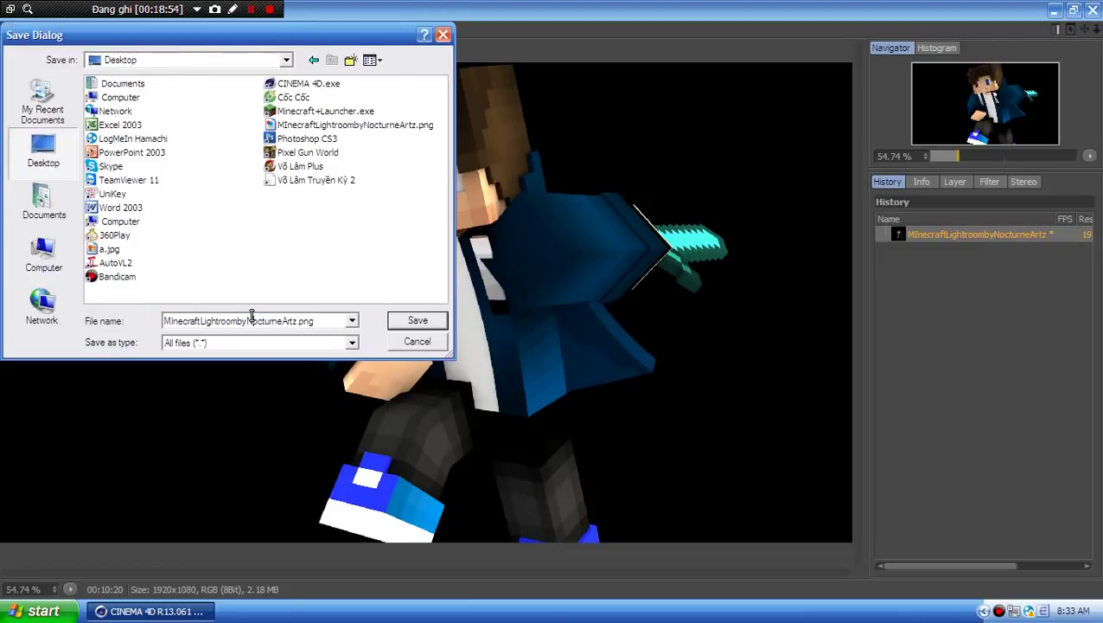
key(BackSpace)
key(BackSpace)
key(BackSpace)
key(BackSpace)
key(BackSpace)
key(BackSpace)
key(BackSpace)
key(BackSpace)
key(BackSpace)
key(BackSpace)
key(BackSpace)
key(BackSpace)
key(BackSpace)
key(BackSpace)
key(BackSpace)
key(BackSpace)
key(BackSpace)
key(BackSpace)
key(BackSpace)
key(BackSpace)
key(BackSpace)
key(BackSpace)
key(BackSpace)
key(BackSpace)
key(BackSpace)
key(BackSpace)
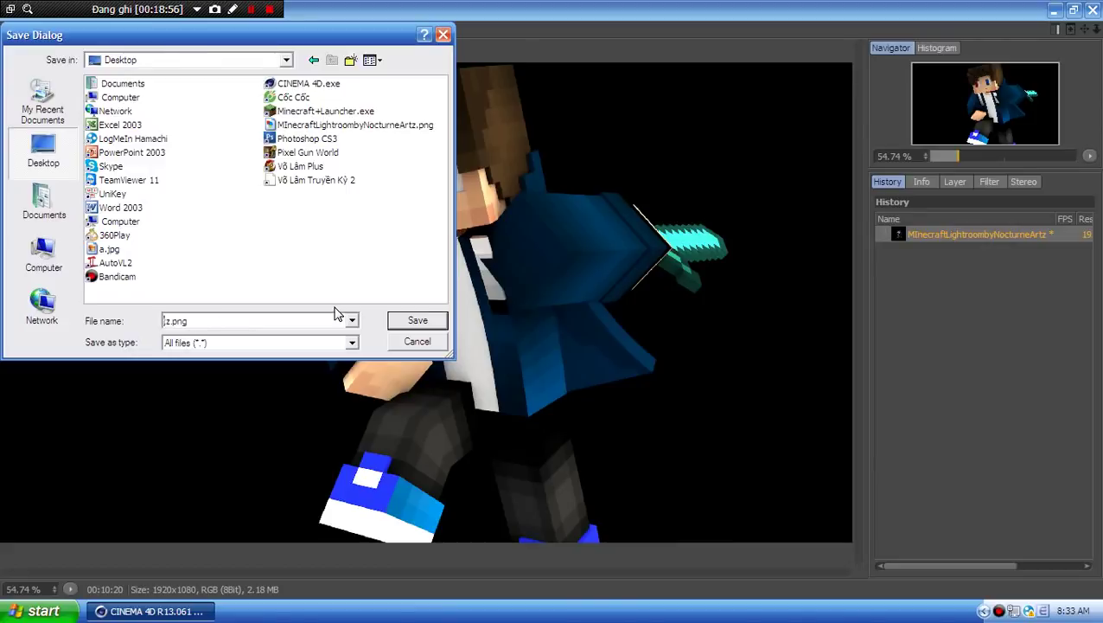
text(tuto)
key(BackSpace)
key(BackSpace)
key(BackSpace)
key(BackSpace)
key(BackSpace)
key(BackSpace)
key(BackSpace)
key(BackSpace)
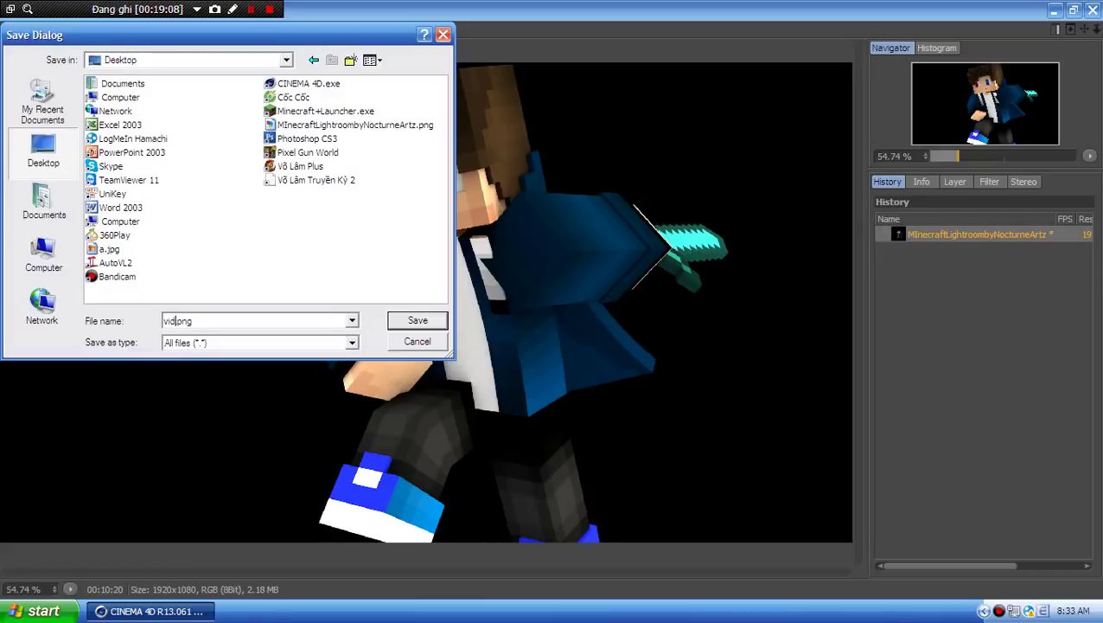
text(vid)
key(Return)
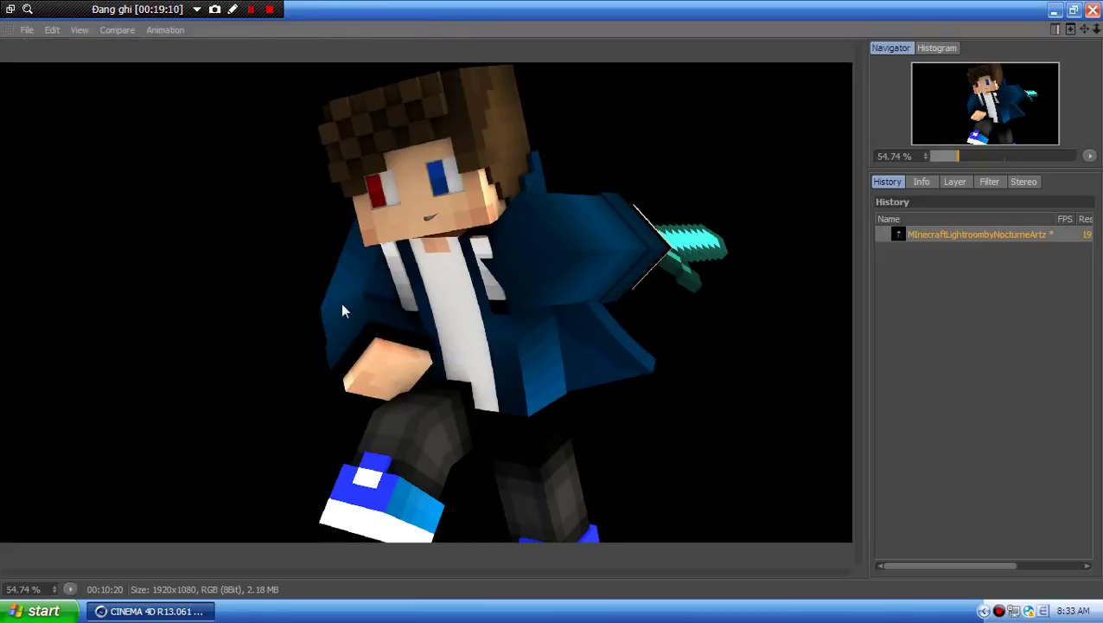
- Leave the Picture Viewer and open video.png from the Windows desktop to check the saved render
click(1095, 9)
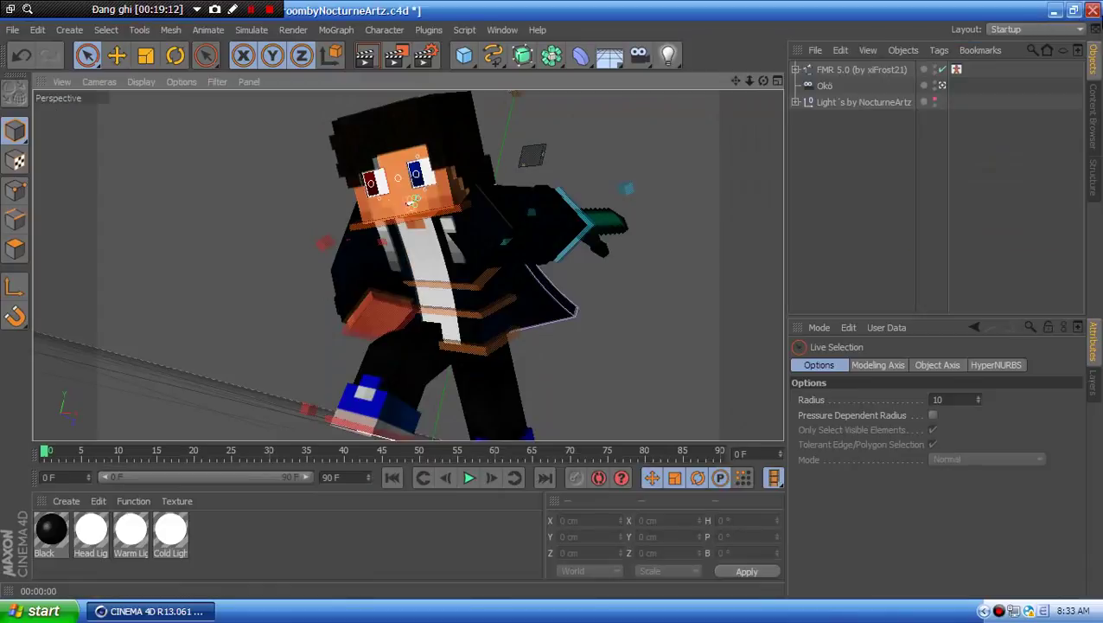
click(1093, 10)
click(617, 357)
key(super+d)
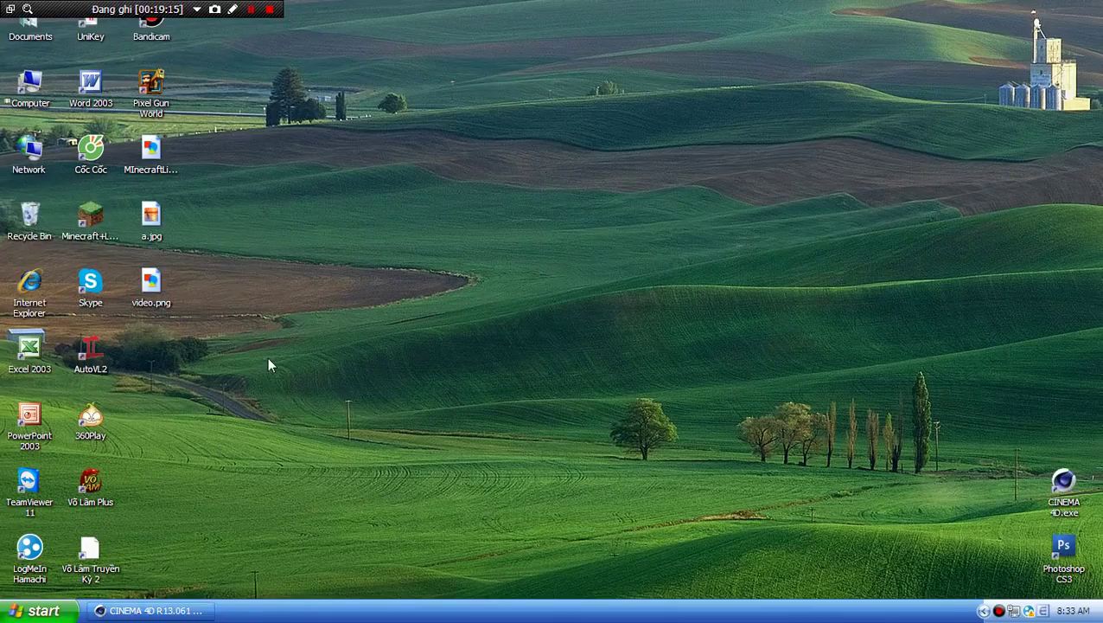
double_click(153, 303)
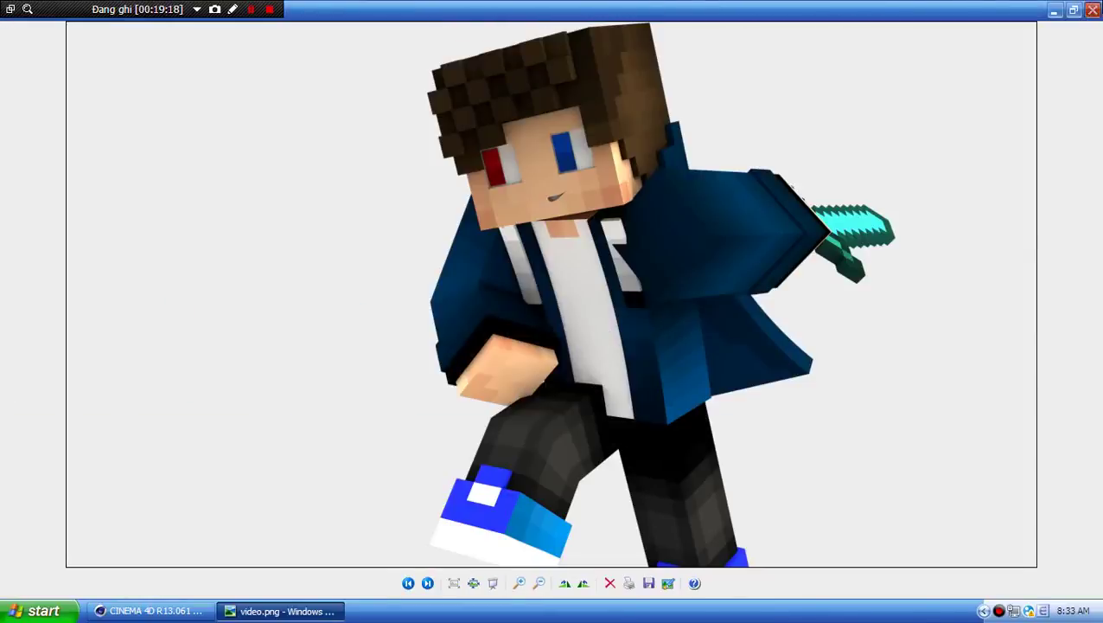
click(1093, 9)
- Quit CINEMA 4D without saving the project and start Photoshop CS3
click(1093, 9)
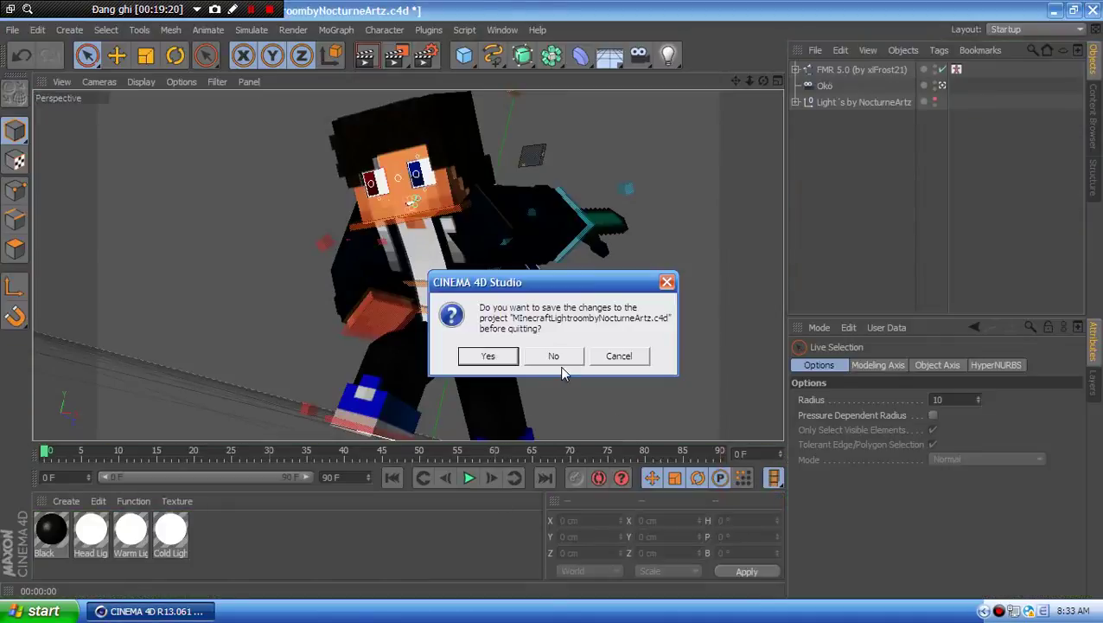
click(563, 359)
double_click(1070, 567)
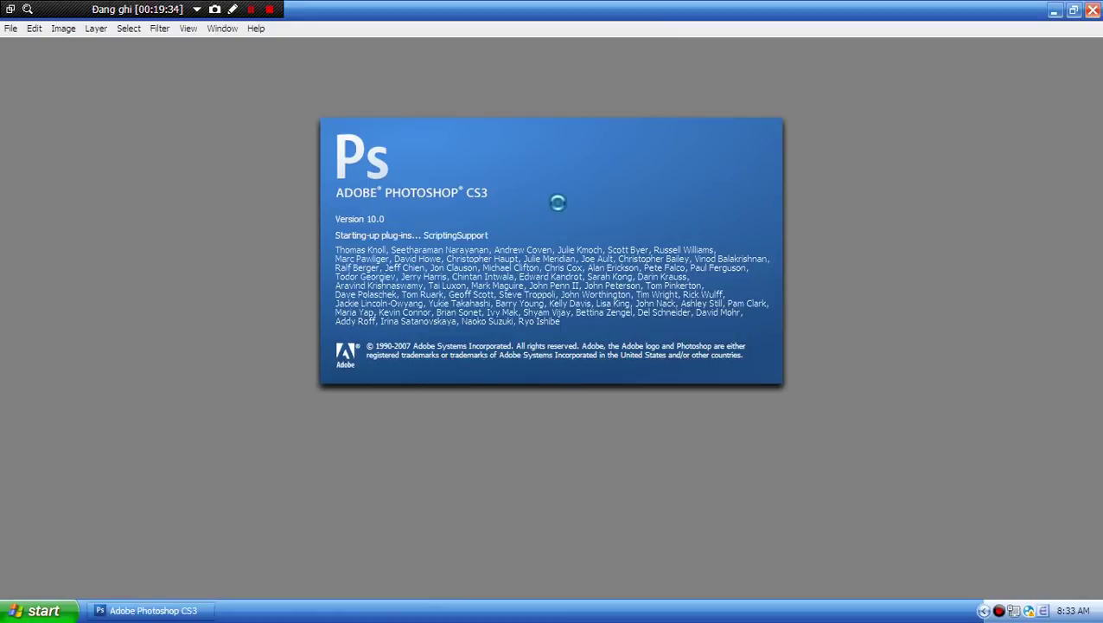
- Open the rendered image video.png from the Desktop
click(11, 28)
click(31, 43)
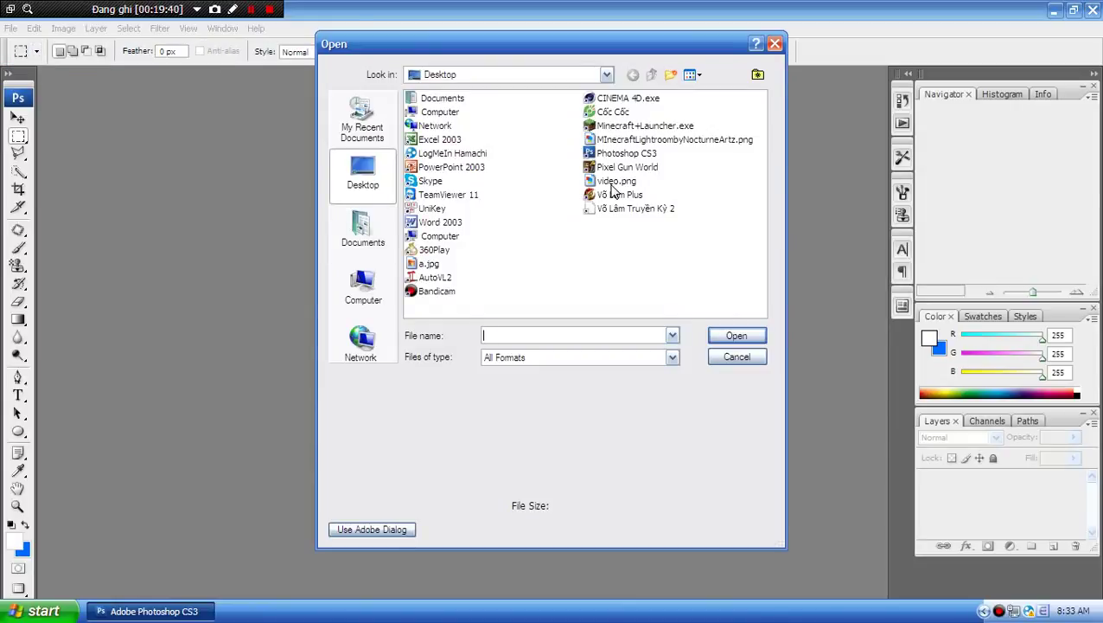
double_click(606, 187)
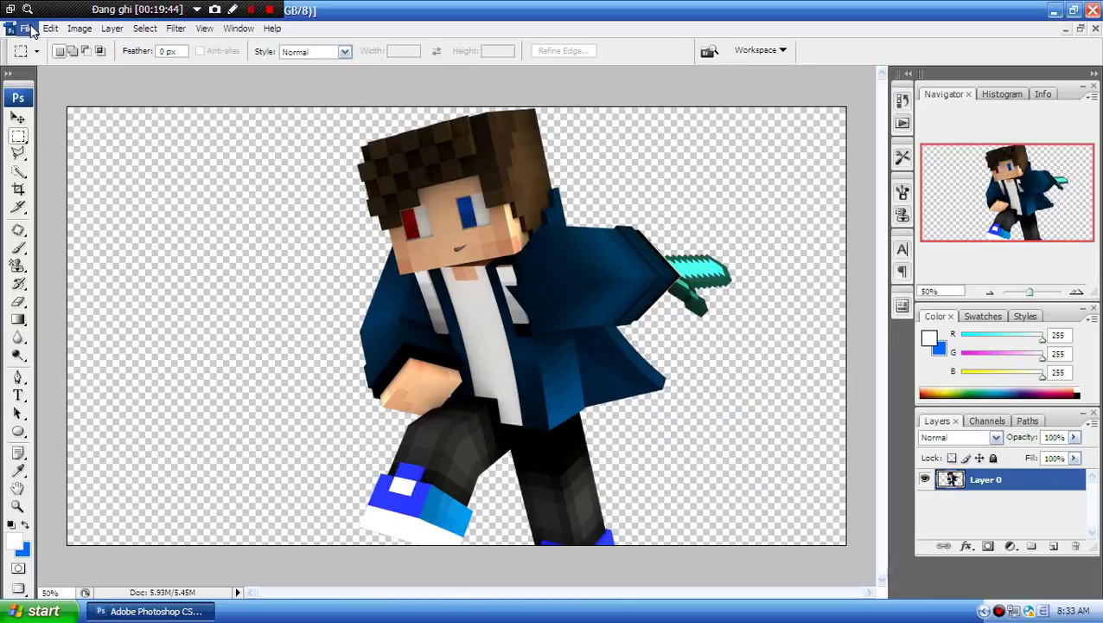
- Open the ToxHeads banner template Test.psd from the PTS folder
click(27, 28)
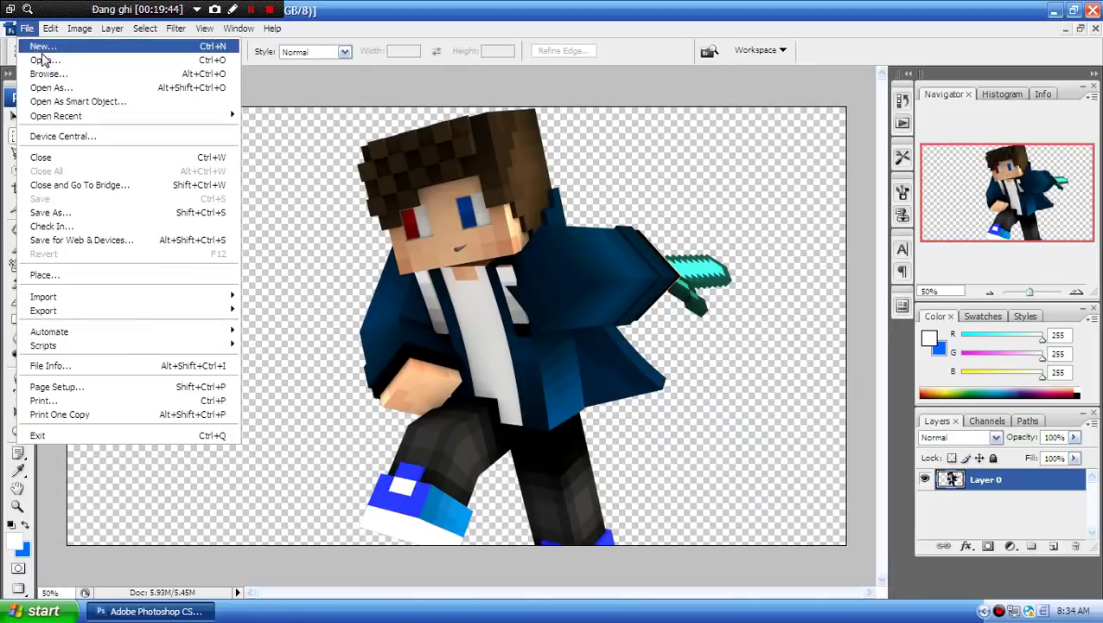
click(43, 60)
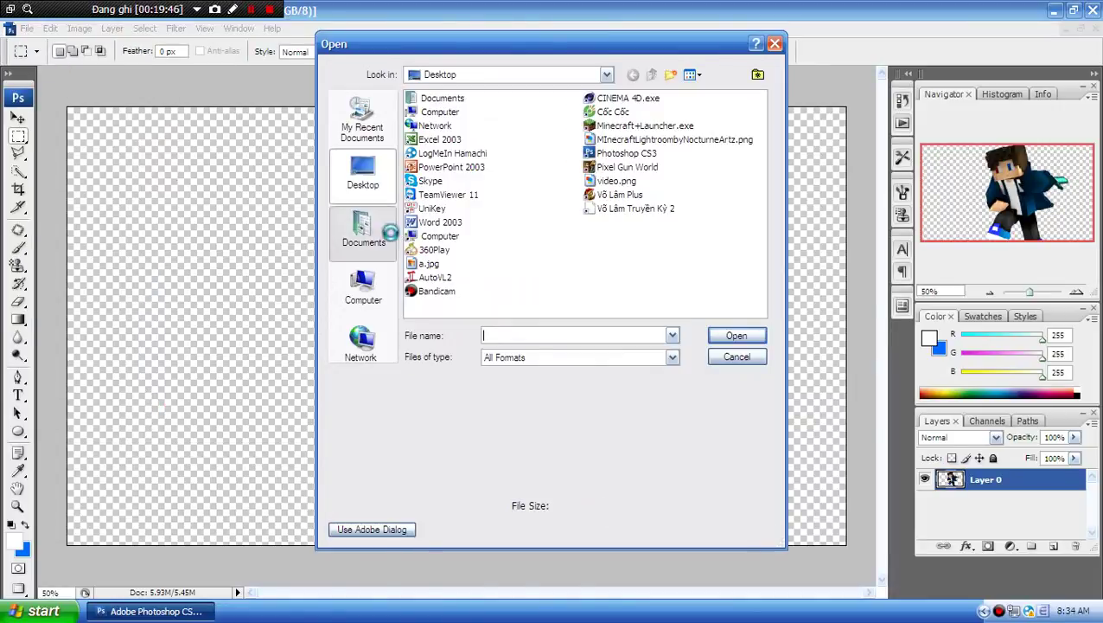
click(364, 231)
double_click(458, 117)
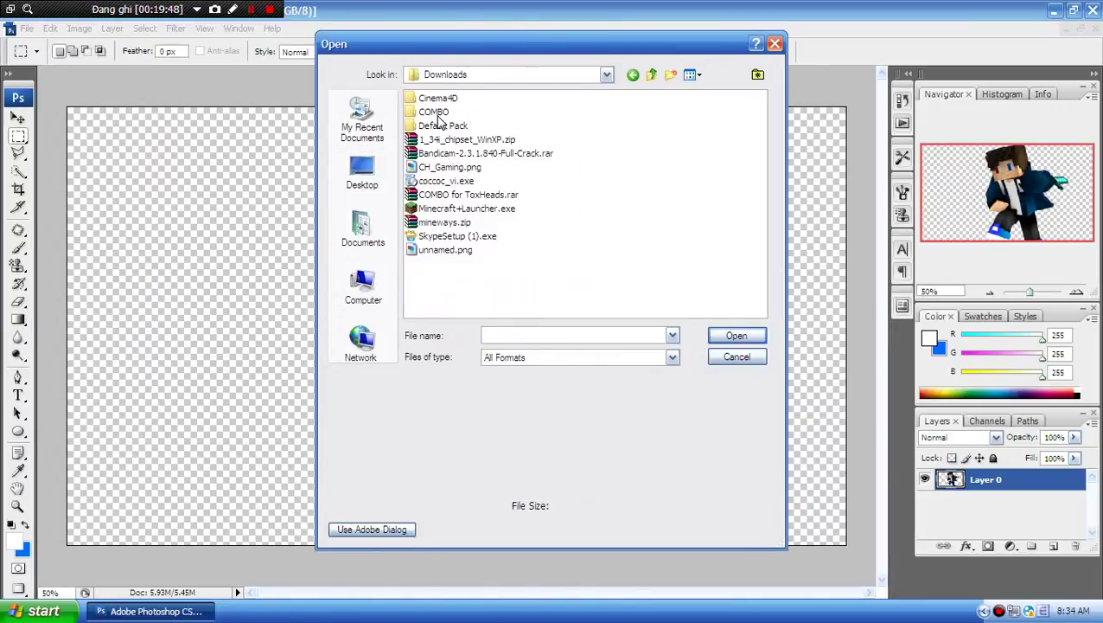
double_click(457, 117)
double_click(425, 181)
click(437, 181)
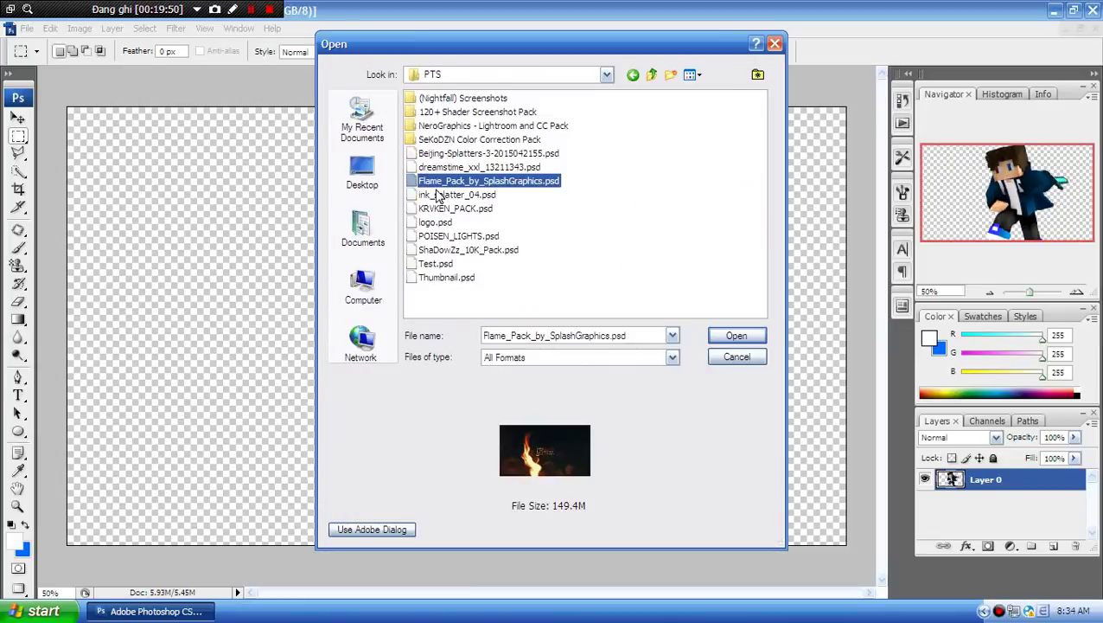
double_click(426, 265)
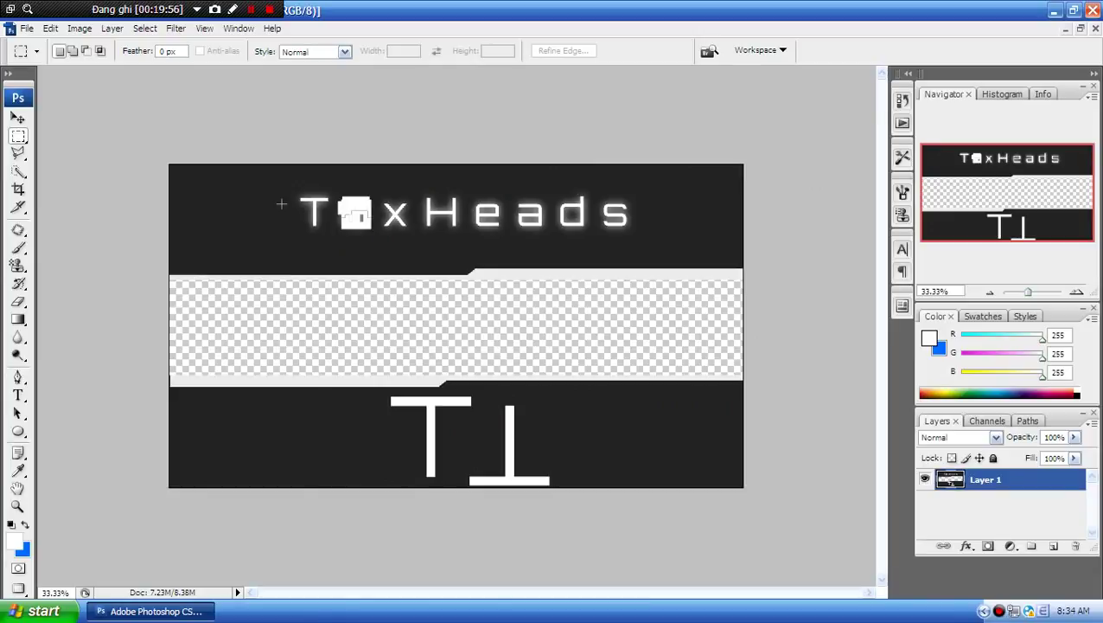
- Add a new layer above the banner template and fill it with black using the Paint Bucket
click(18, 118)
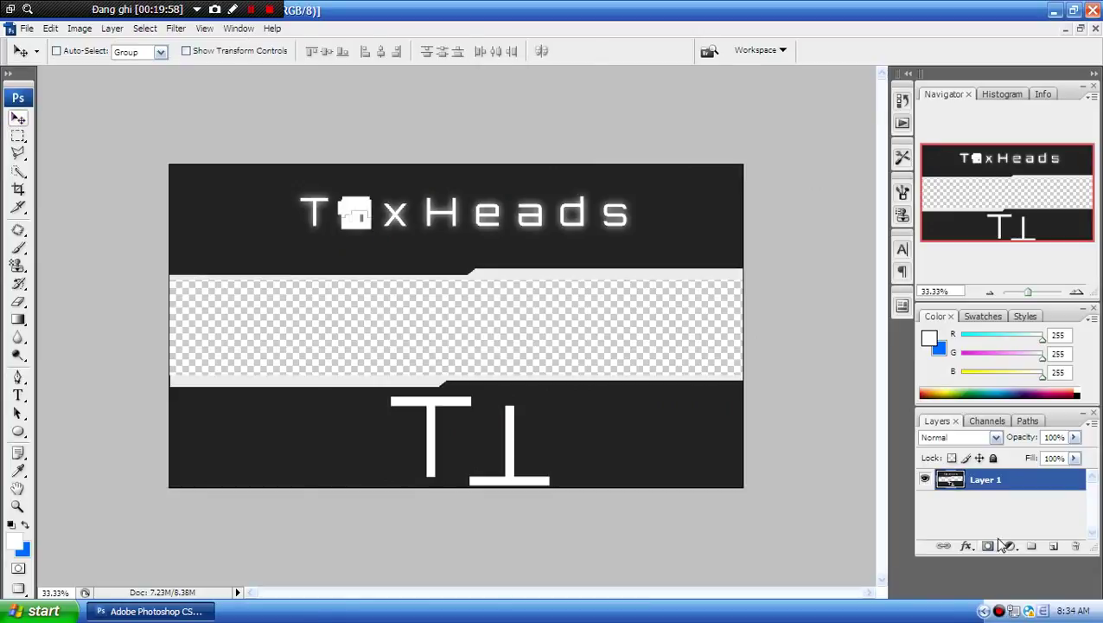
click(1054, 548)
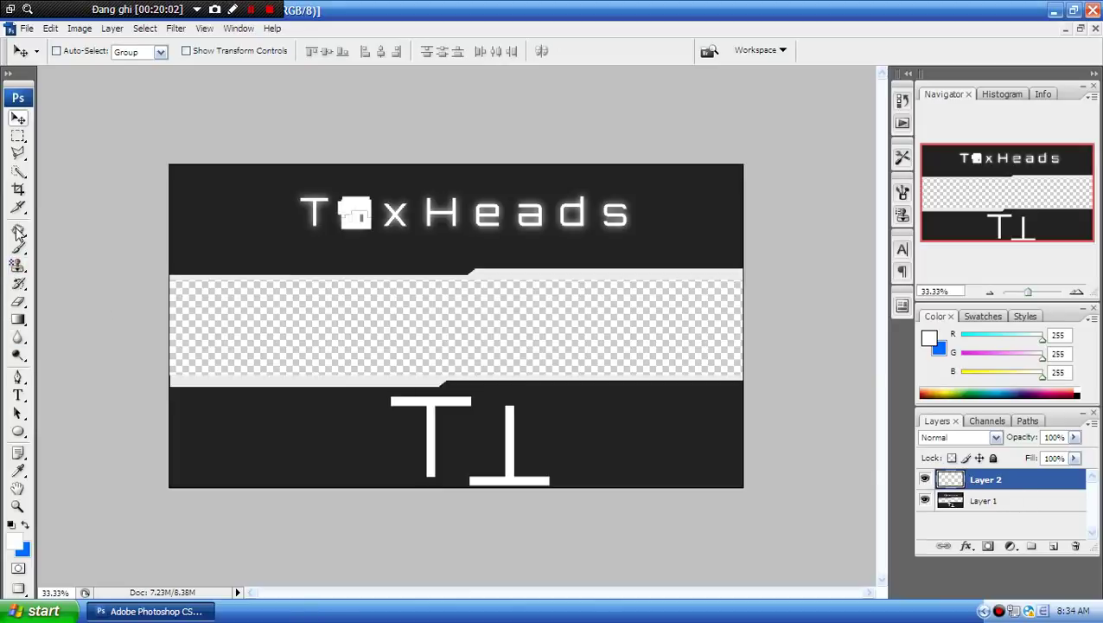
click(18, 320)
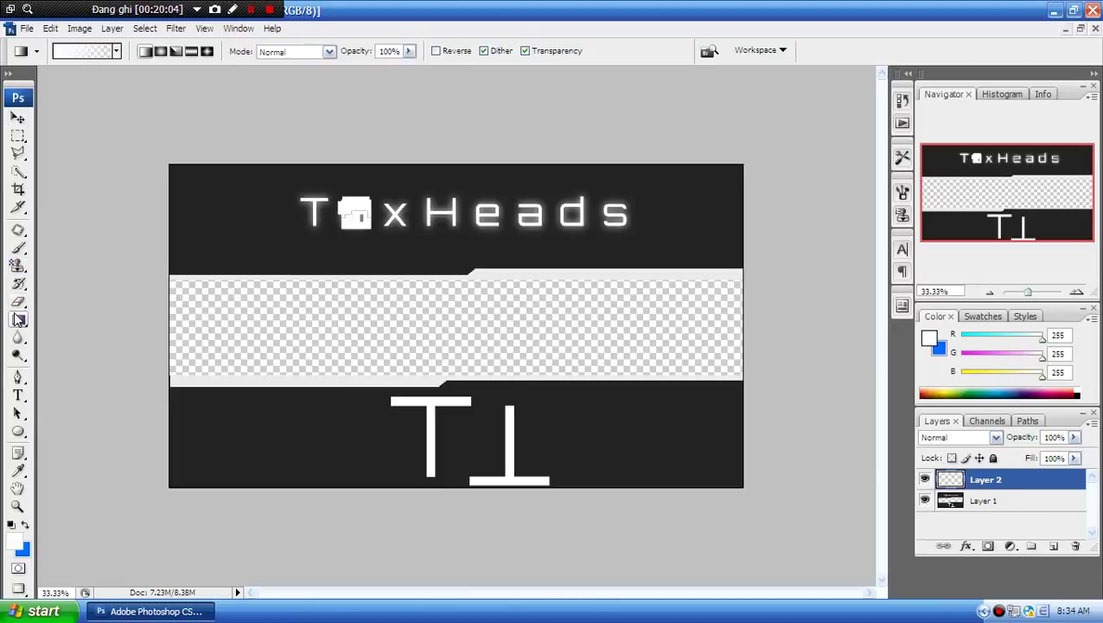
drag(28, 324, 73, 336)
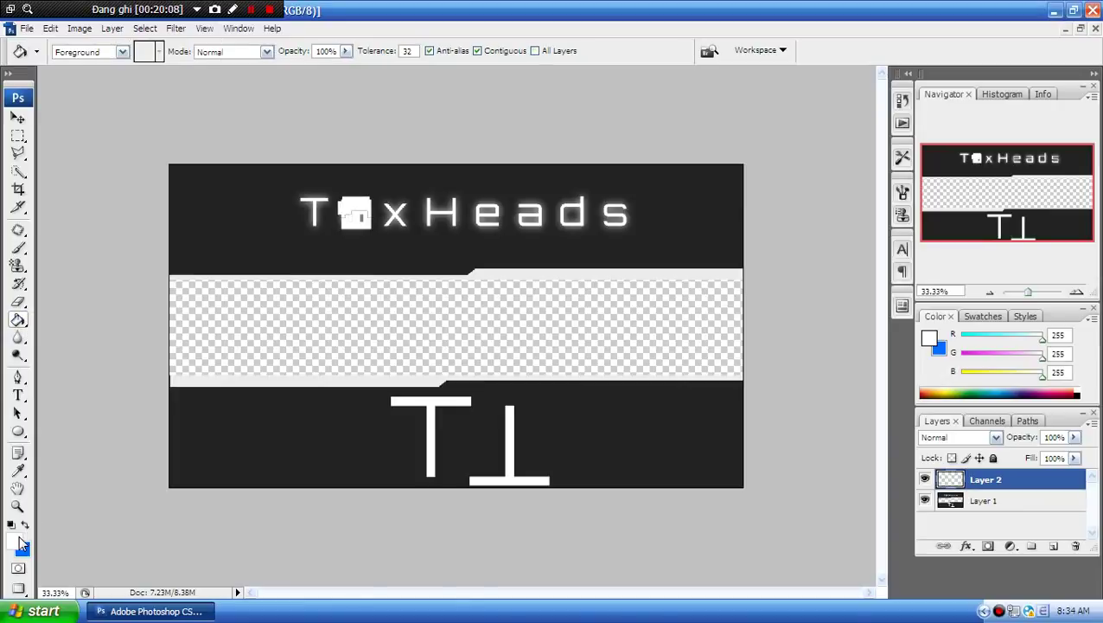
click(13, 539)
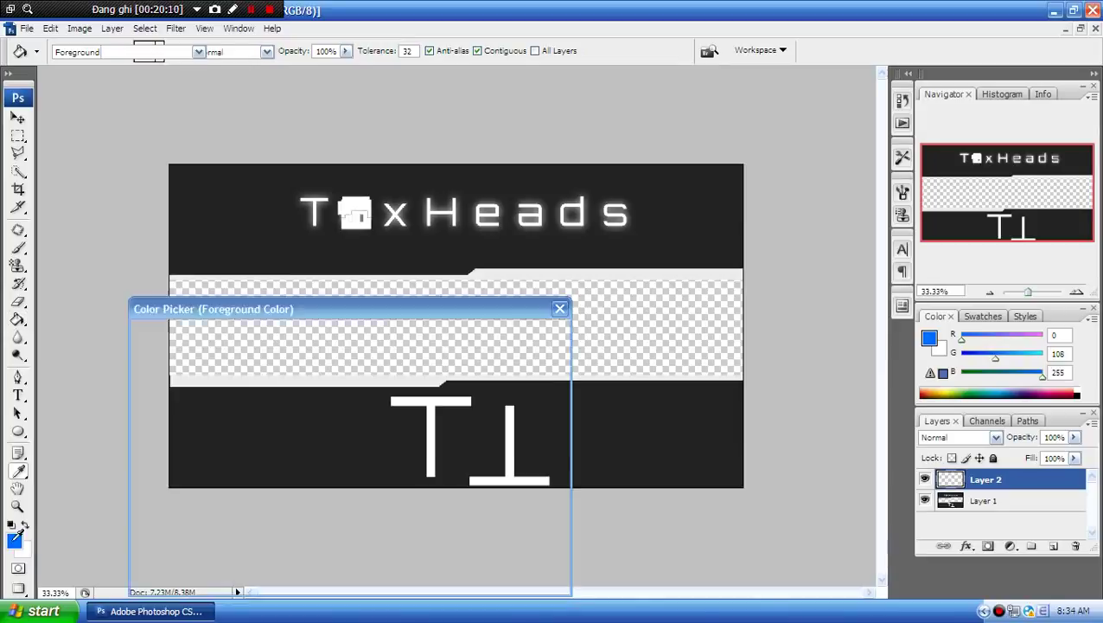
click(142, 550)
click(492, 337)
key(g)
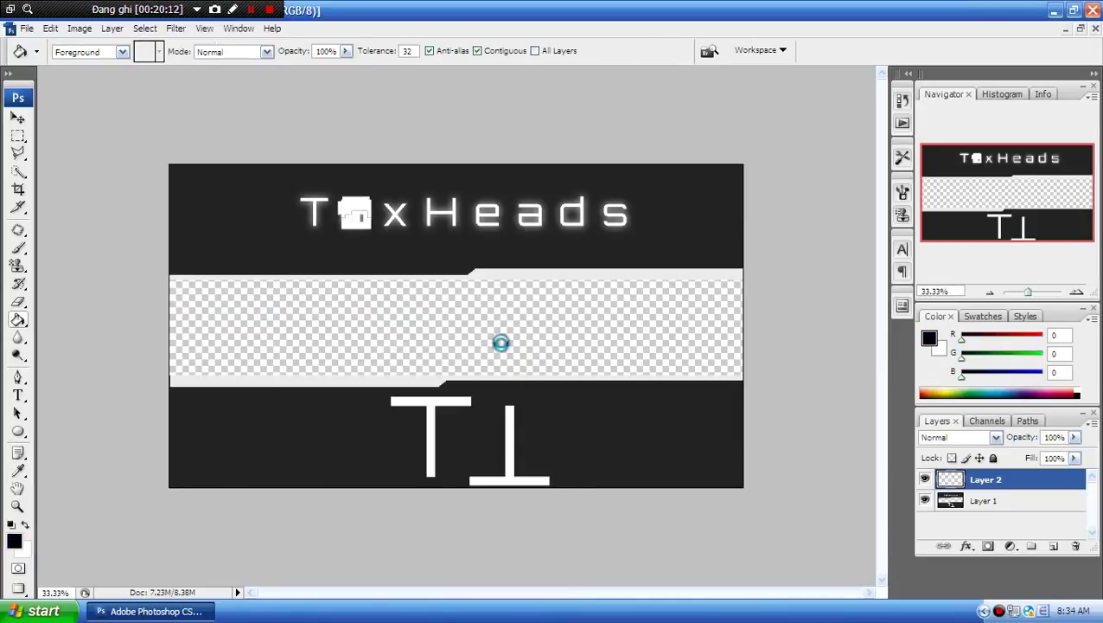
click(484, 325)
- Hide the black layer and outline the template's transparent middle band with the Rectangular Marquee
click(19, 119)
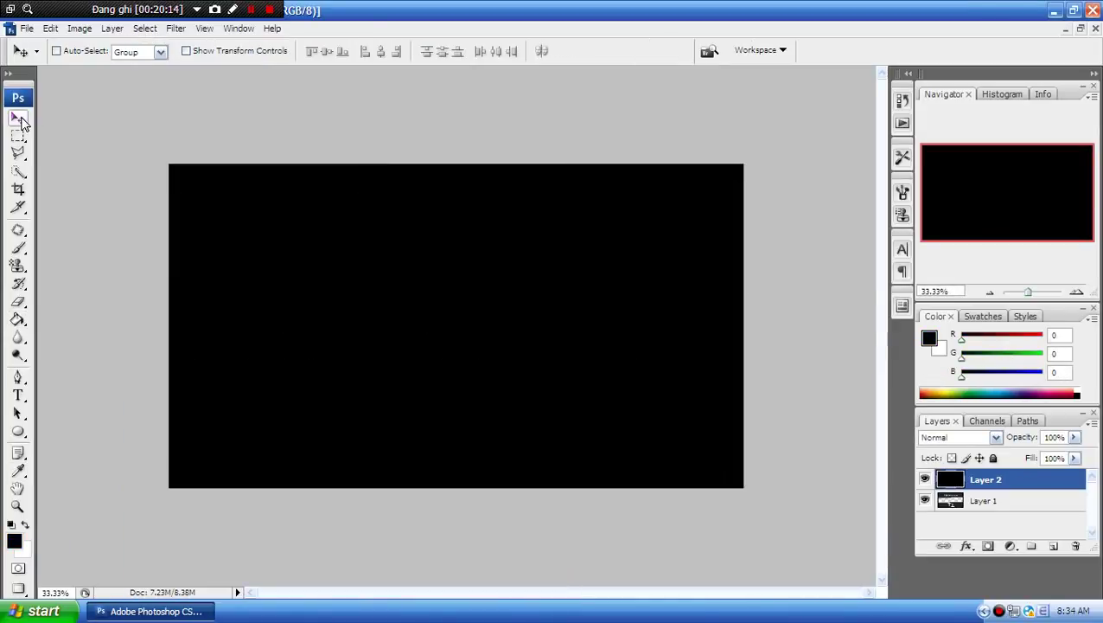
click(19, 136)
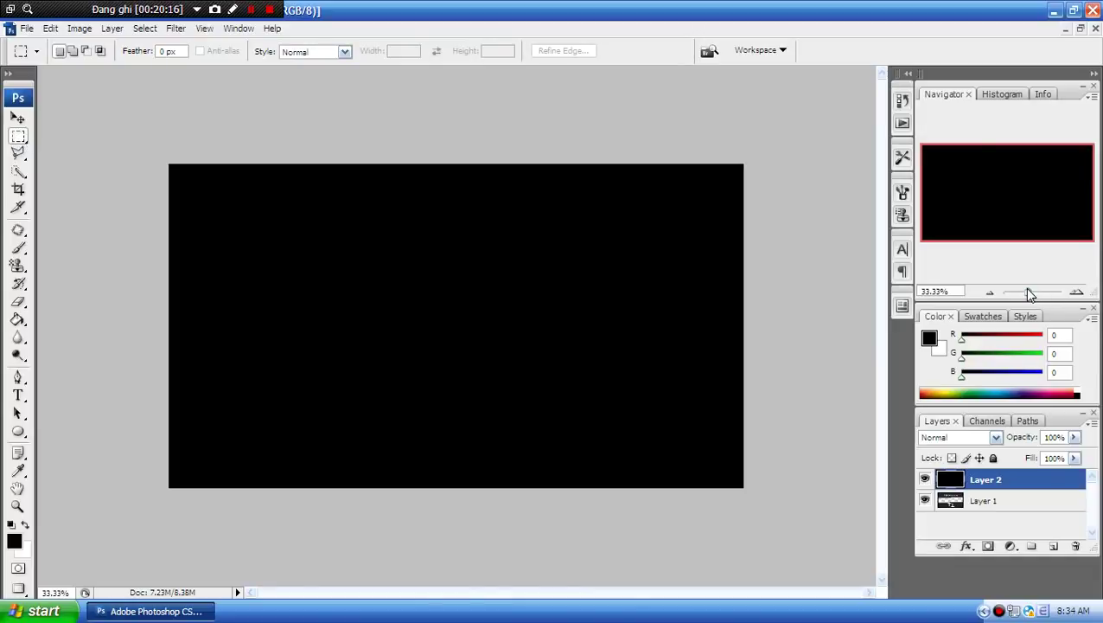
drag(1029, 294, 1031, 294)
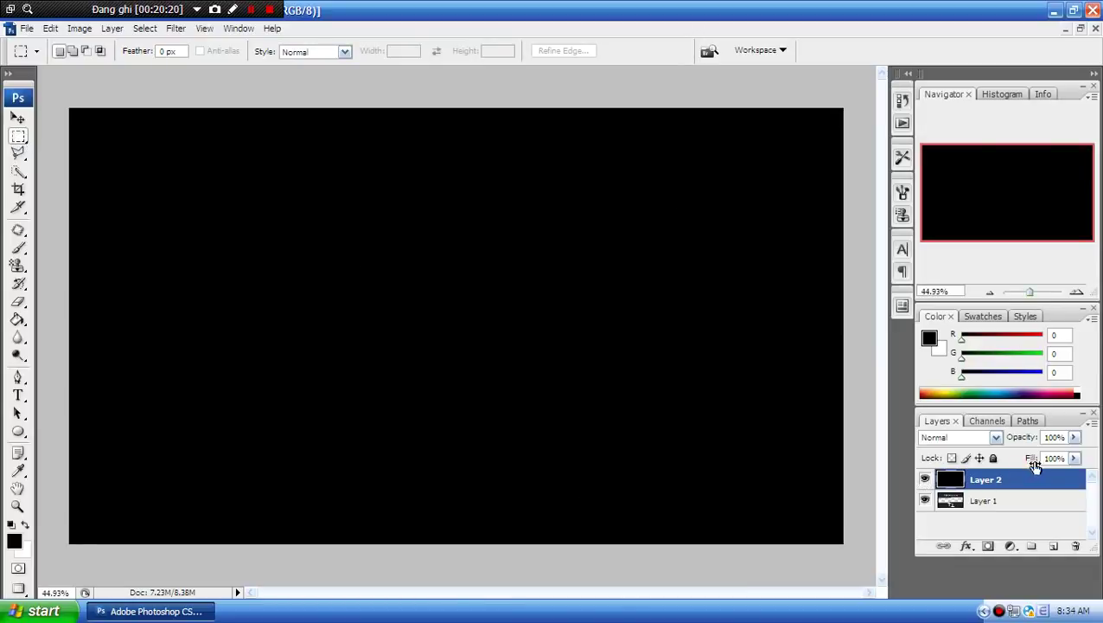
click(924, 480)
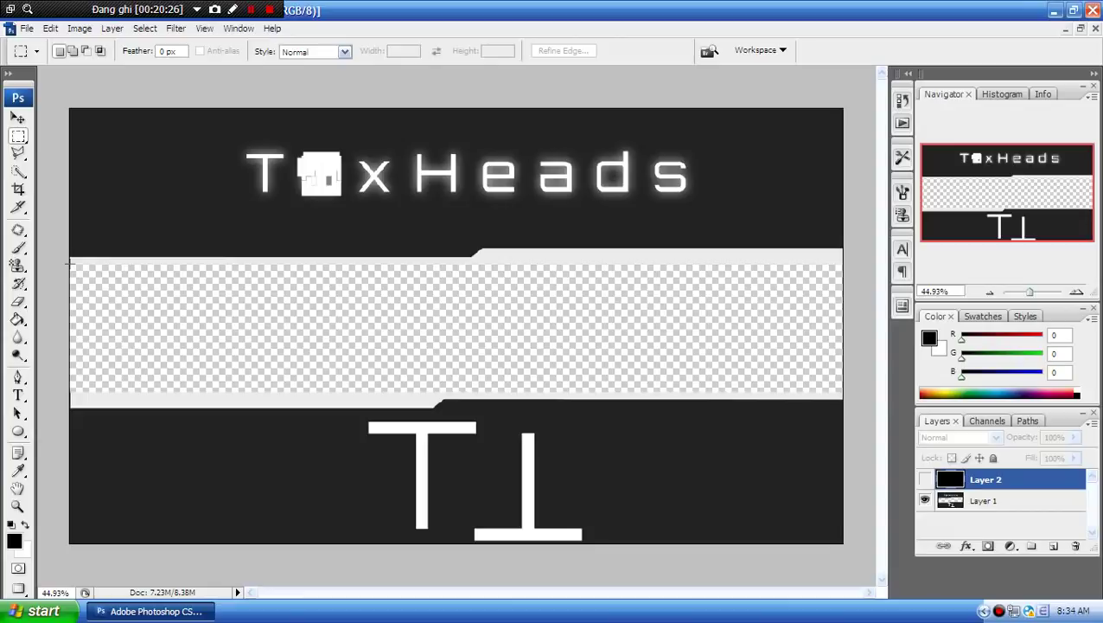
drag(427, 299, 872, 390)
click(872, 391)
drag(840, 389, 60, 264)
click(61, 265)
- Restore the last Rectangular Marquee selection of the middle band from the history
click(903, 98)
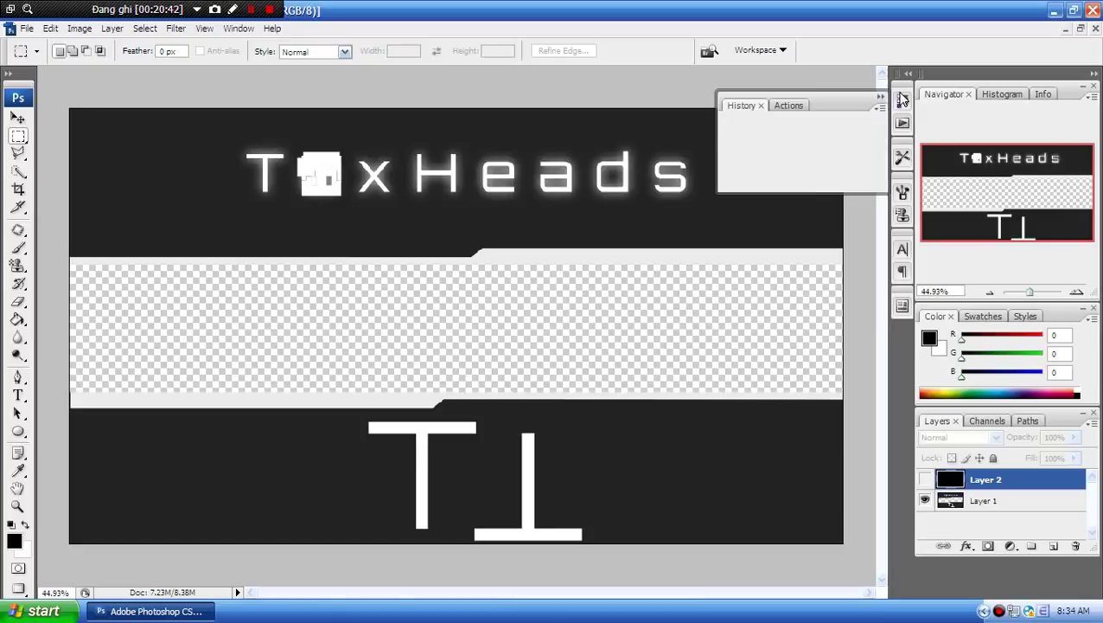
click(825, 138)
click(832, 153)
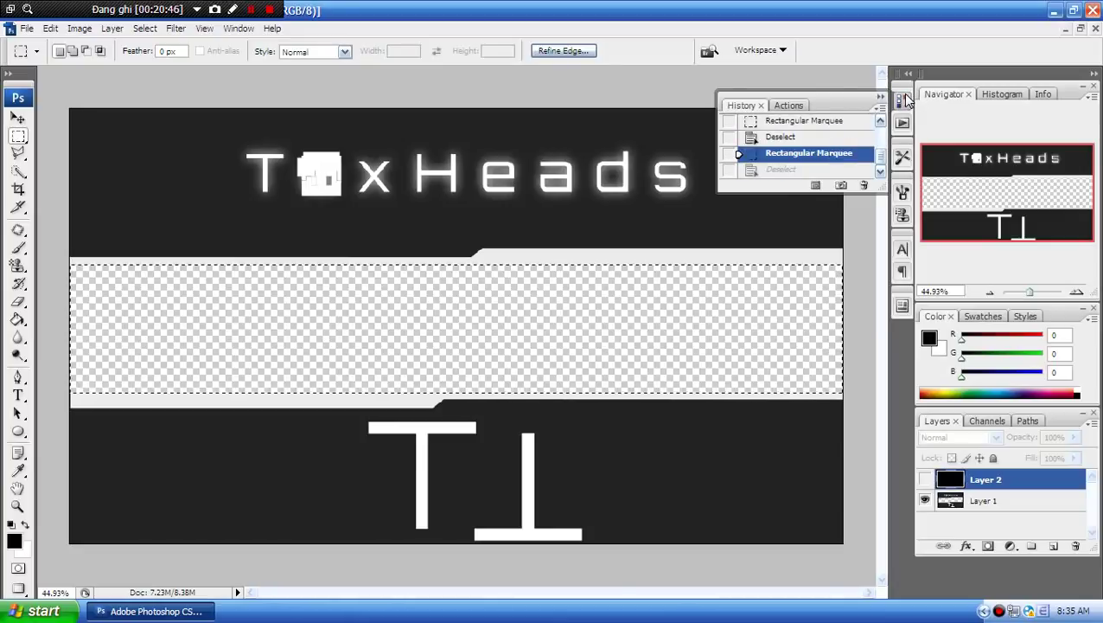
click(903, 98)
- Show the black layer again, delete its selected middle band and deselect
click(924, 480)
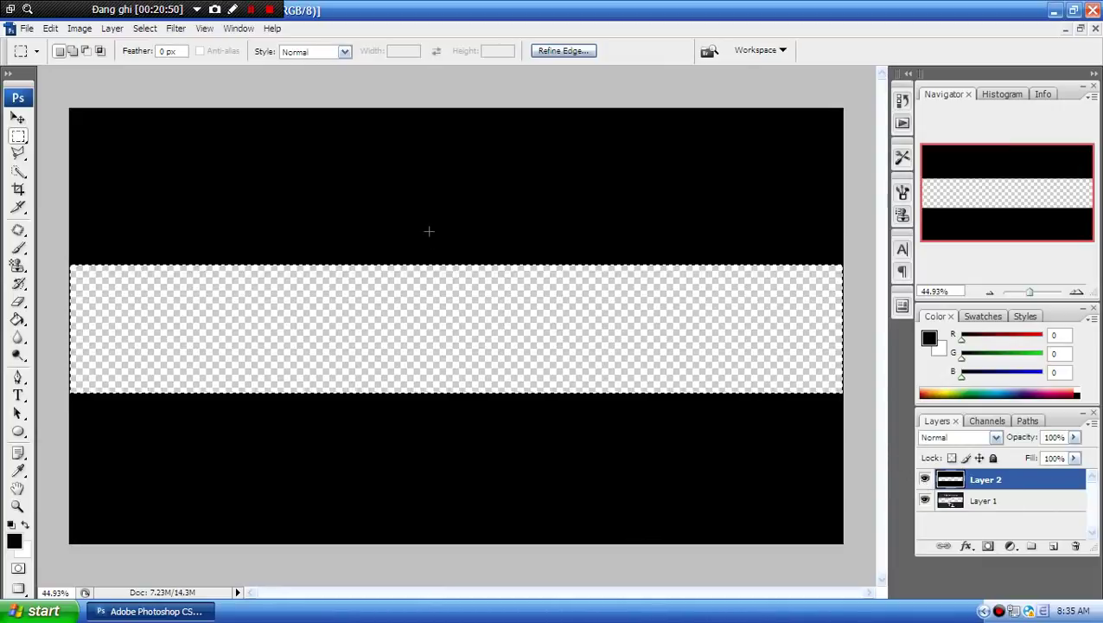
key(ctrl+d)
click(17, 118)
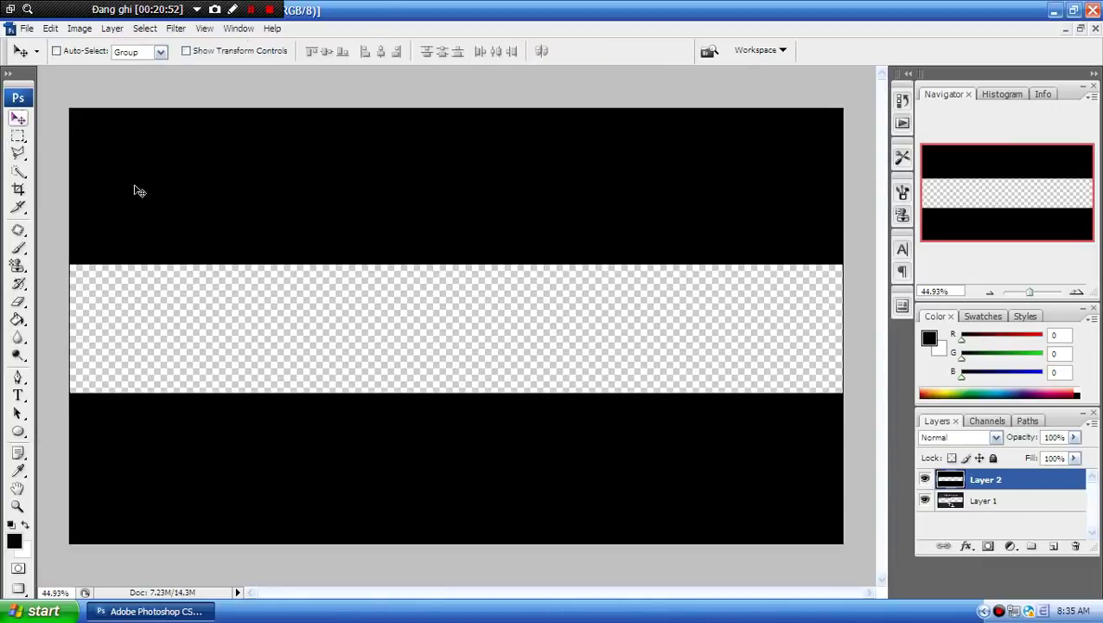
- Toggle the black layer's visibility to compare it with the original template underneath
click(924, 480)
click(925, 480)
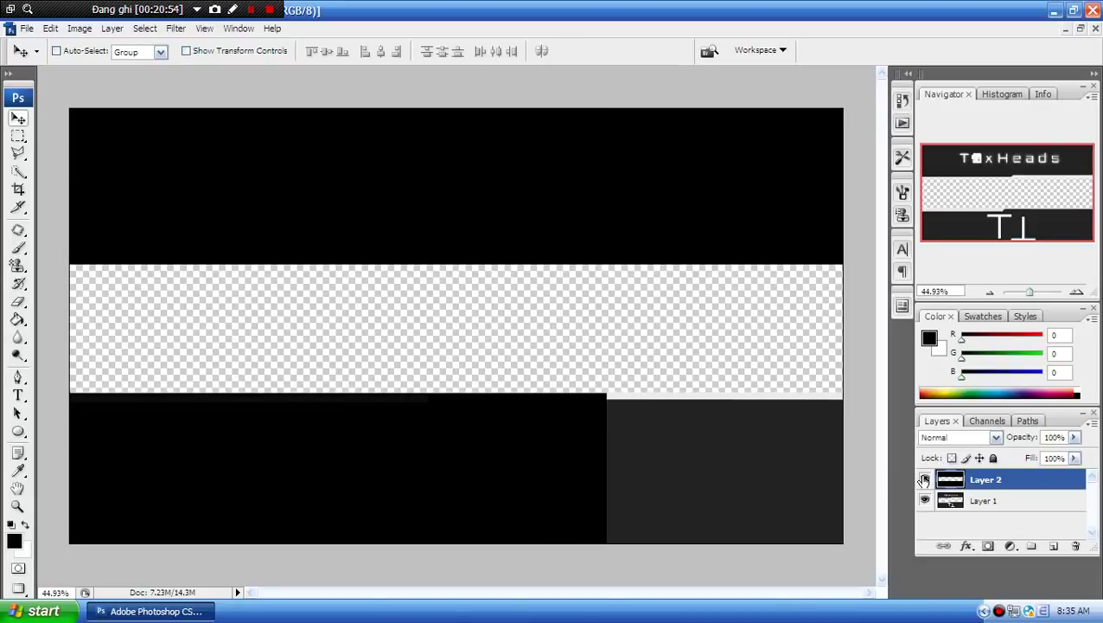
click(924, 480)
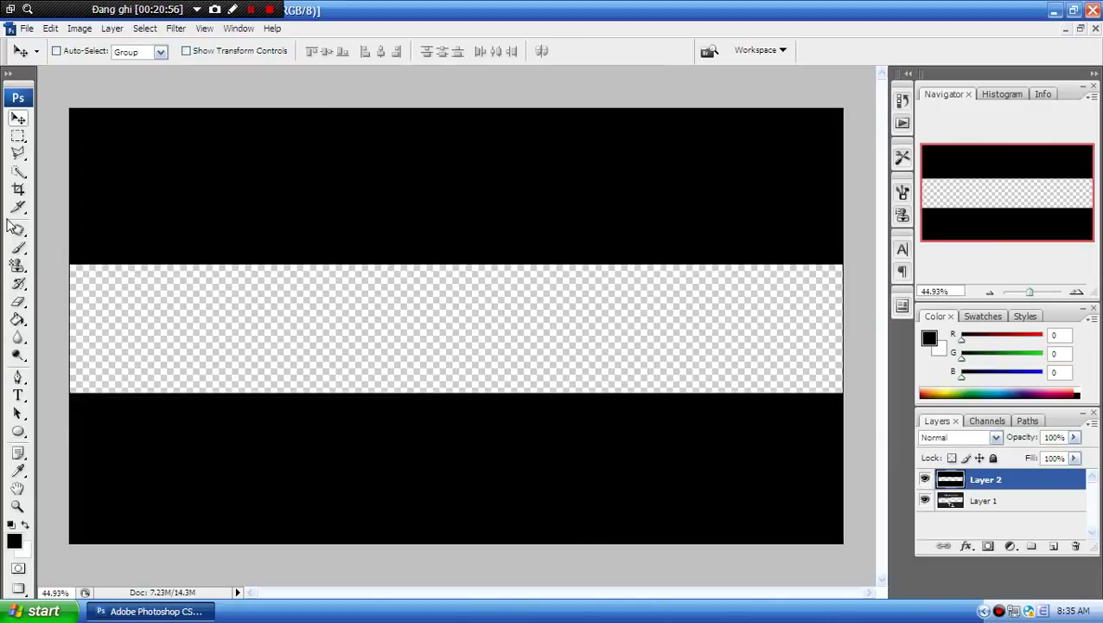
- Add the title text NUKUMI on the upper black band of the banner
click(17, 396)
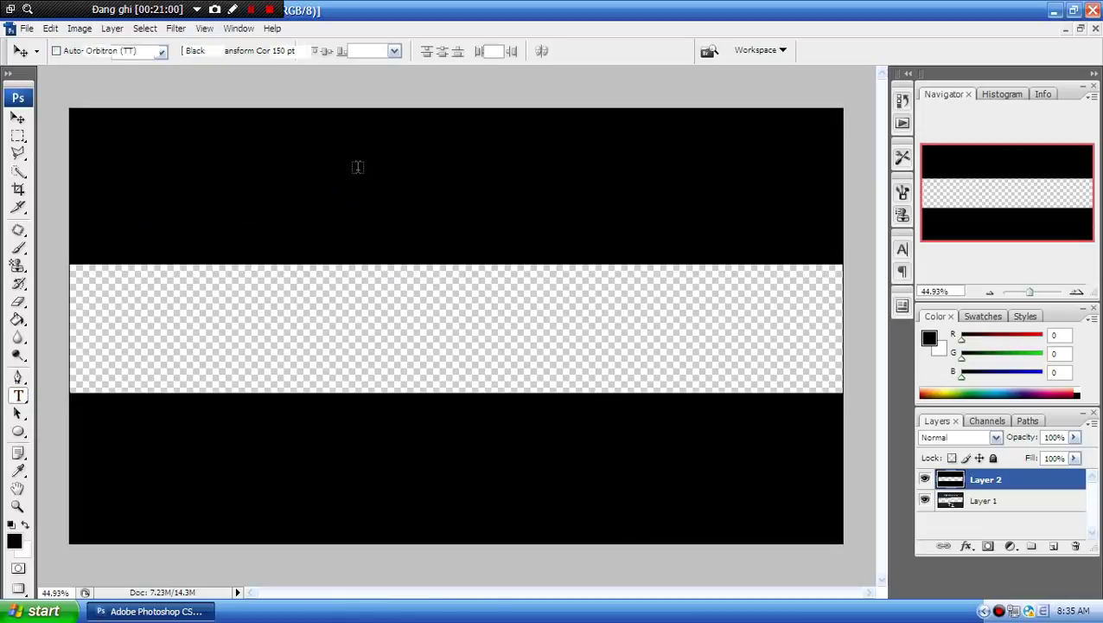
click(384, 185)
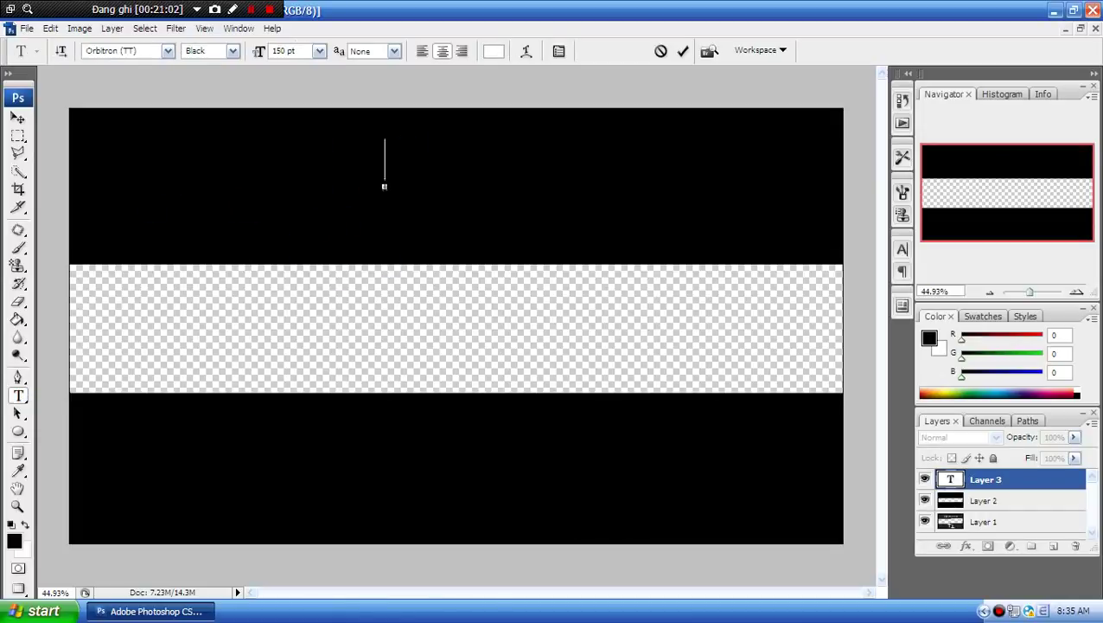
text(NUKUK)
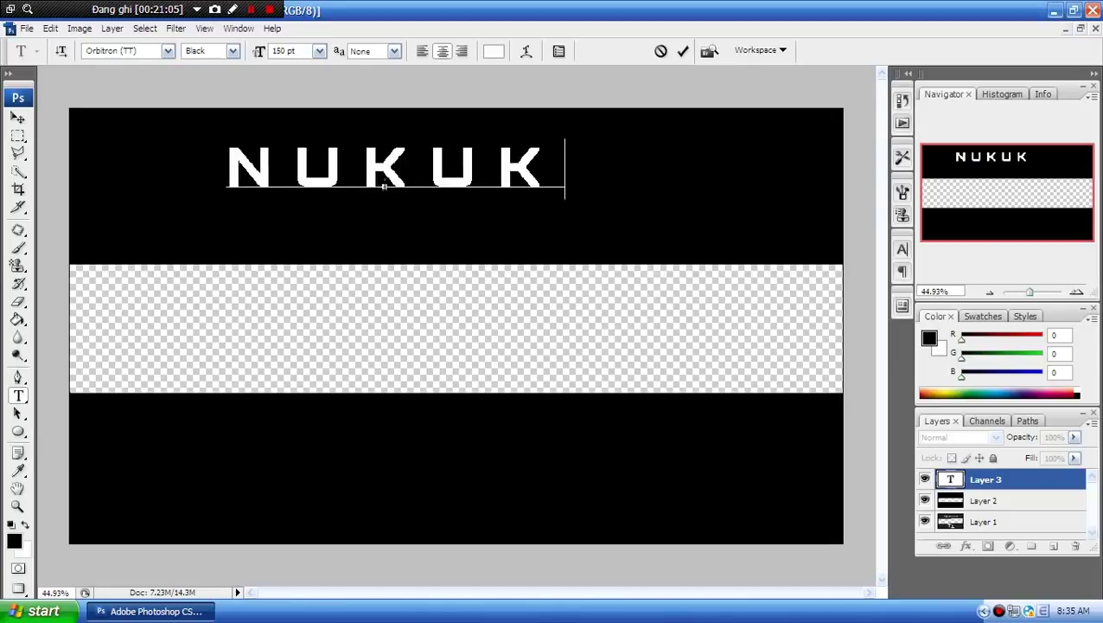
key(BackSpace)
text(MI)
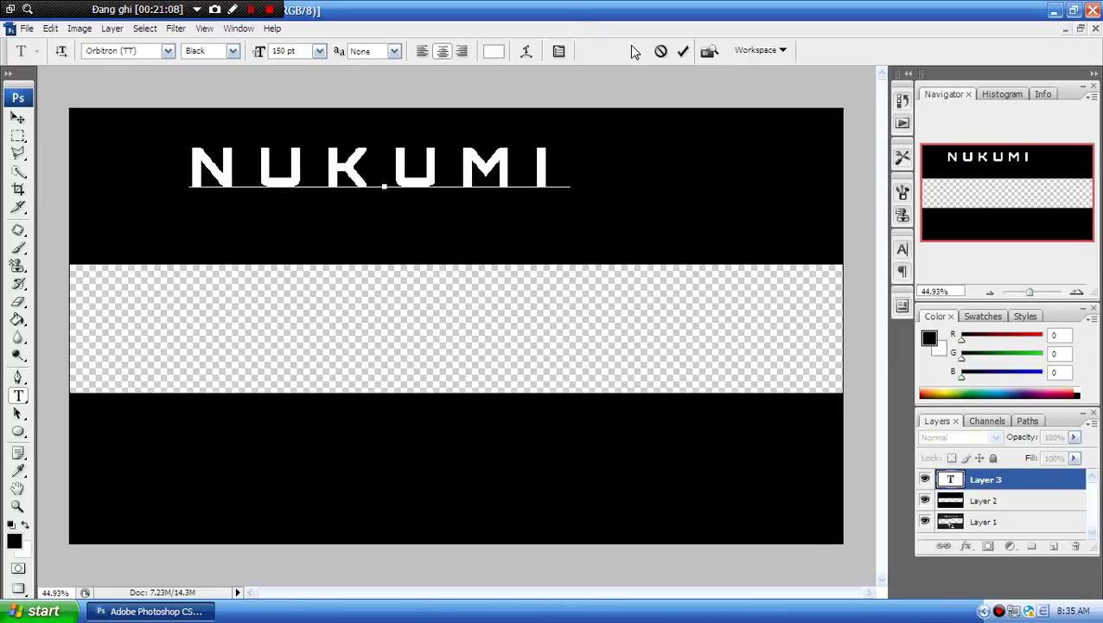
click(681, 52)
- Move the NUKUMI title so it sits centred horizontally in the upper black band
click(19, 116)
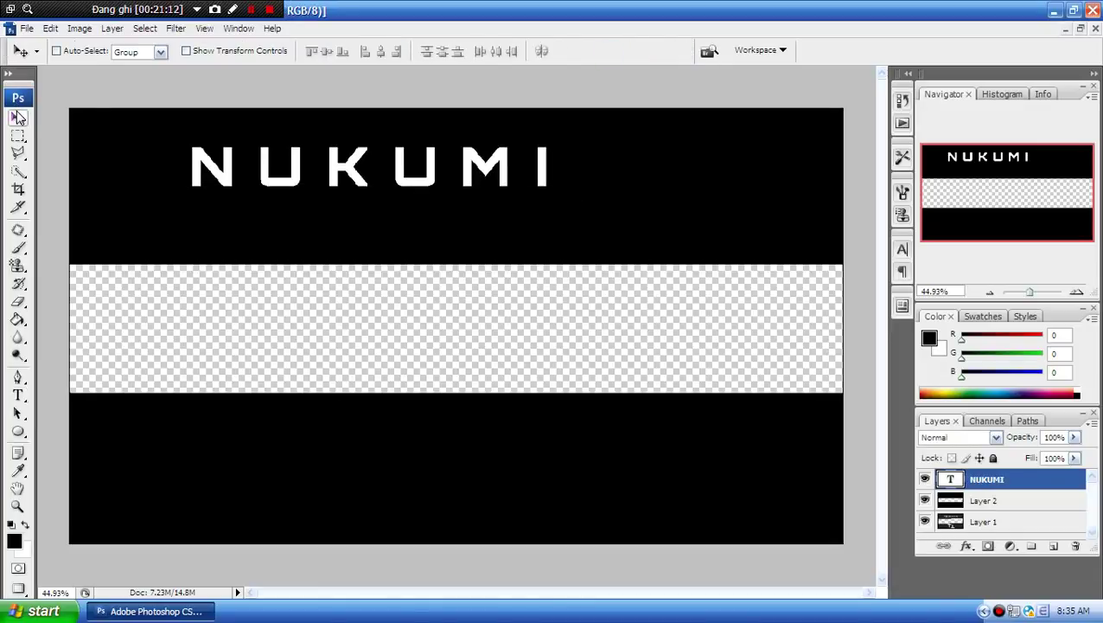
drag(531, 249, 616, 249)
drag(655, 299, 657, 301)
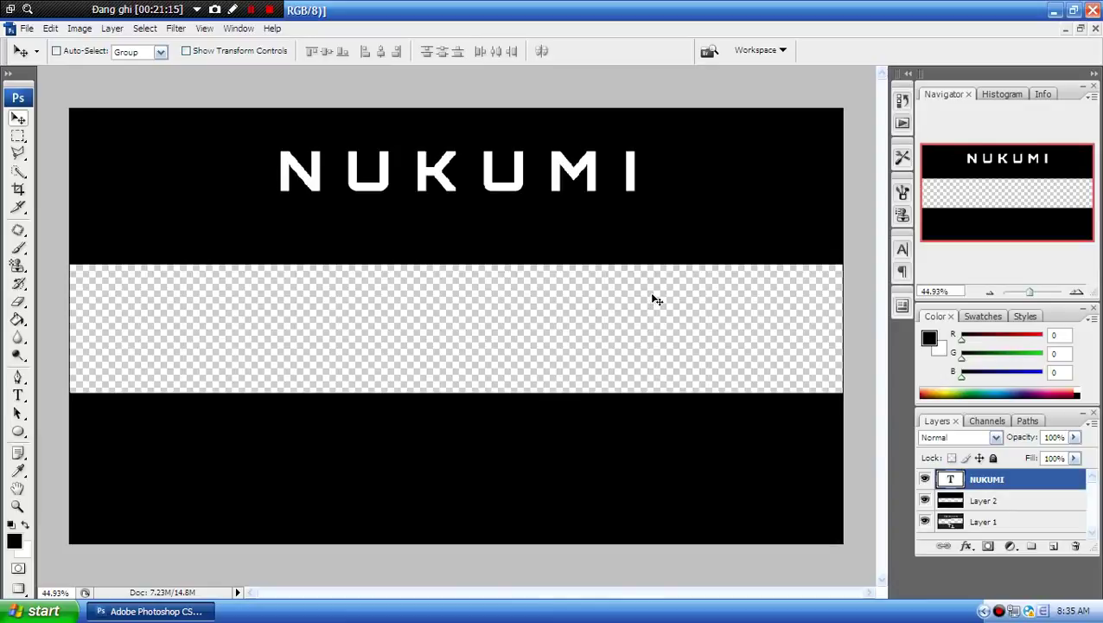
- Hide the NUKUMI text and the black layer so only the original template shows, and toggle the rulers on and off
click(985, 521)
click(925, 479)
click(925, 501)
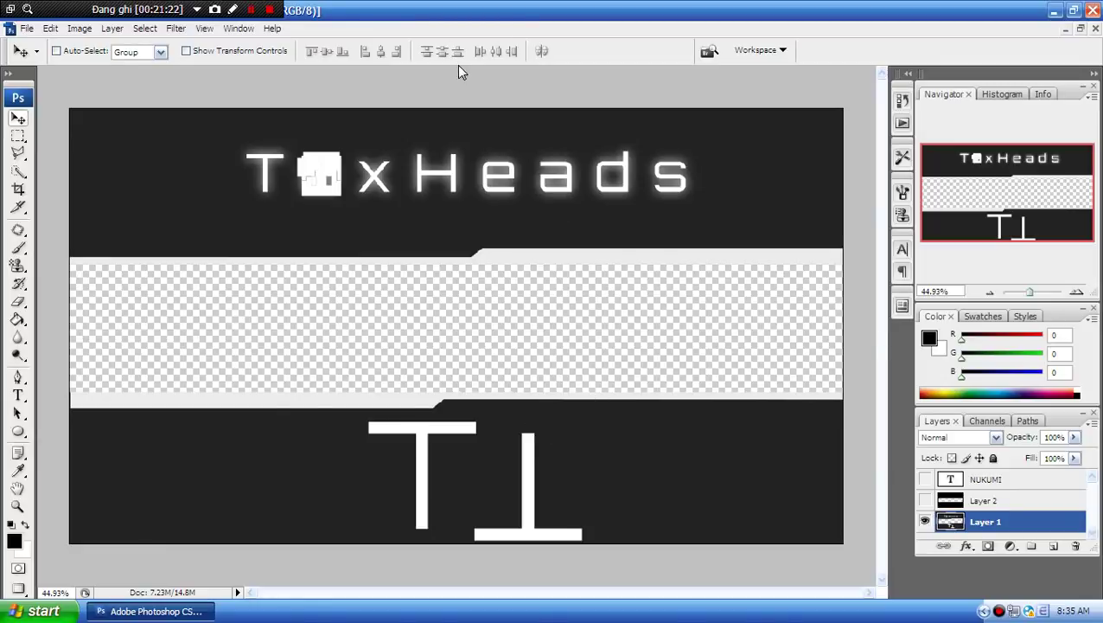
key(ctrl+r)
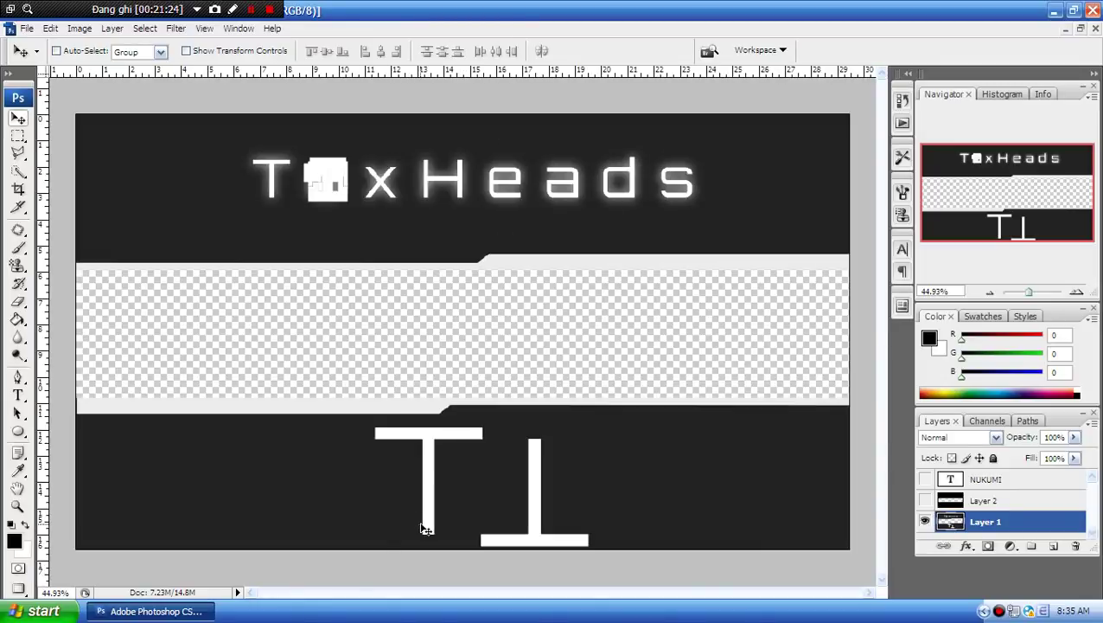
key(ctrl+r)
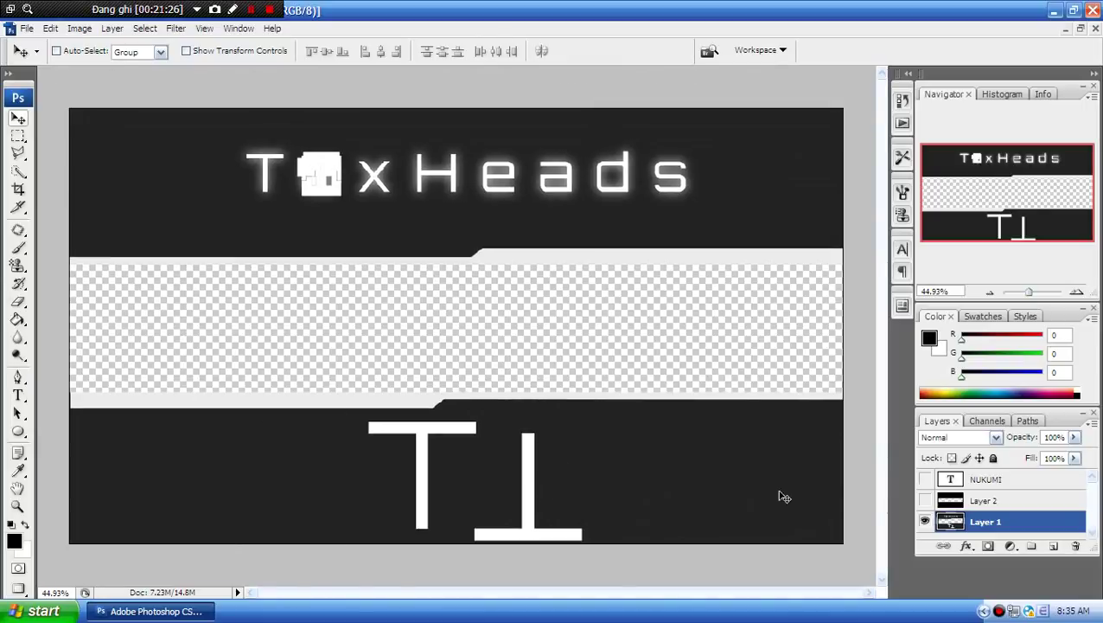
- Delete the black layer and the NUKUMI text layer, keeping only the template layer
double_click(982, 501)
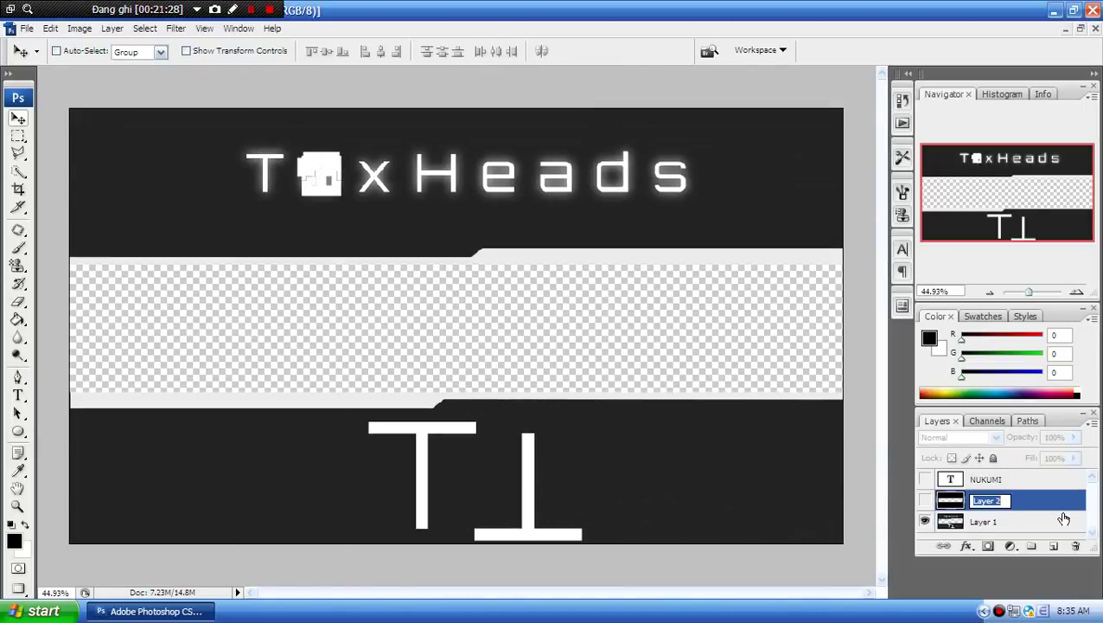
click(1075, 546)
key(Return)
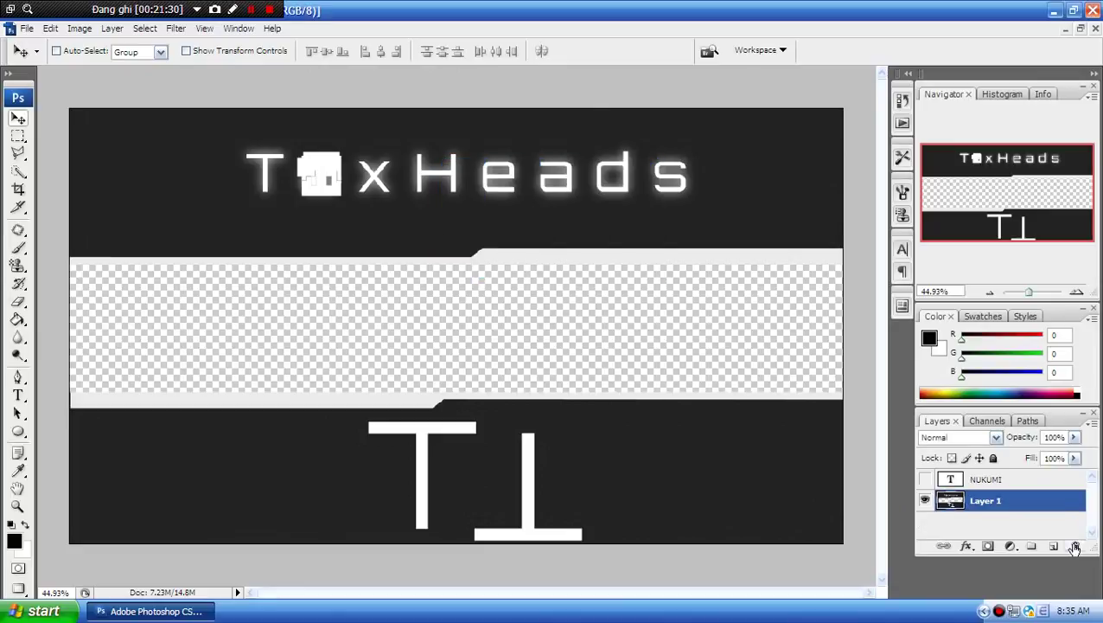
click(1039, 483)
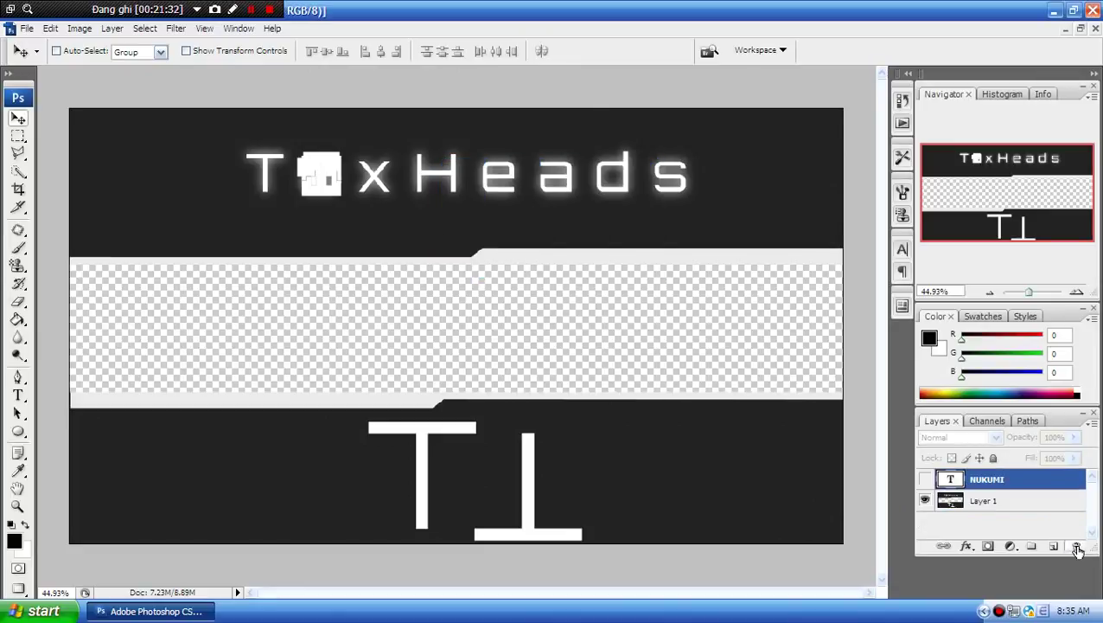
click(1078, 548)
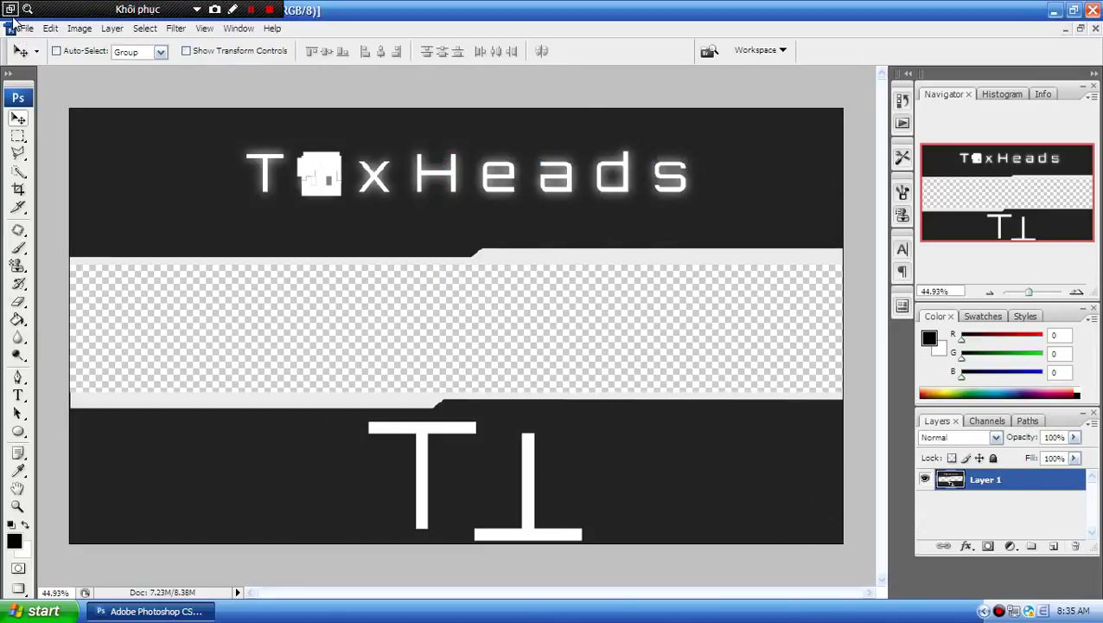
- Start opening a background image and browse to the Day with sunshine folder inside (Nightfall) Screenshots
click(26, 27)
click(35, 62)
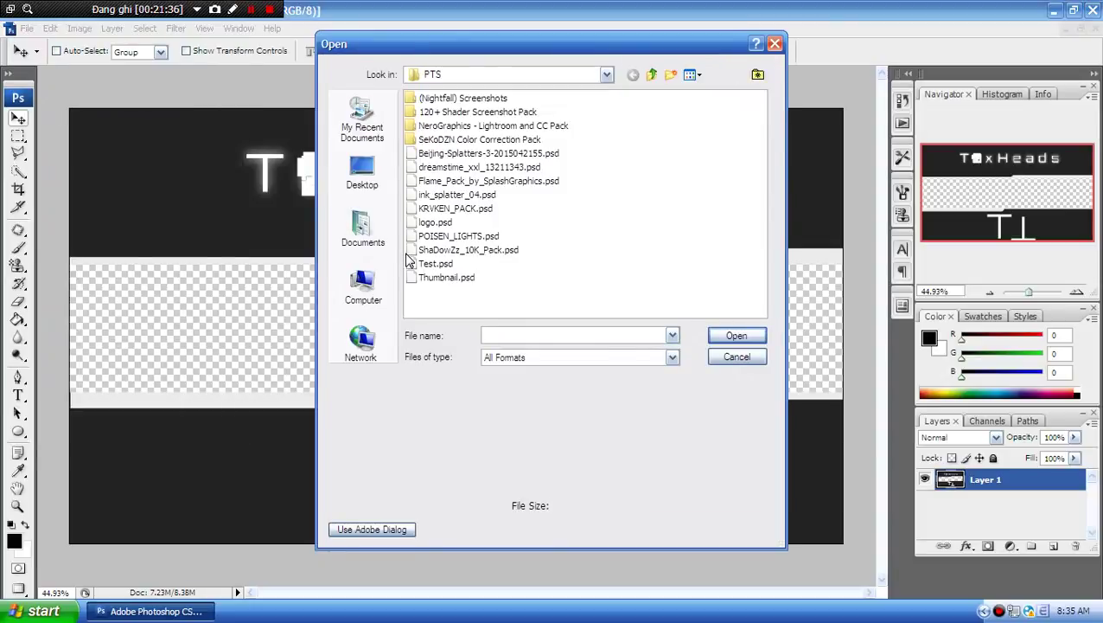
click(472, 113)
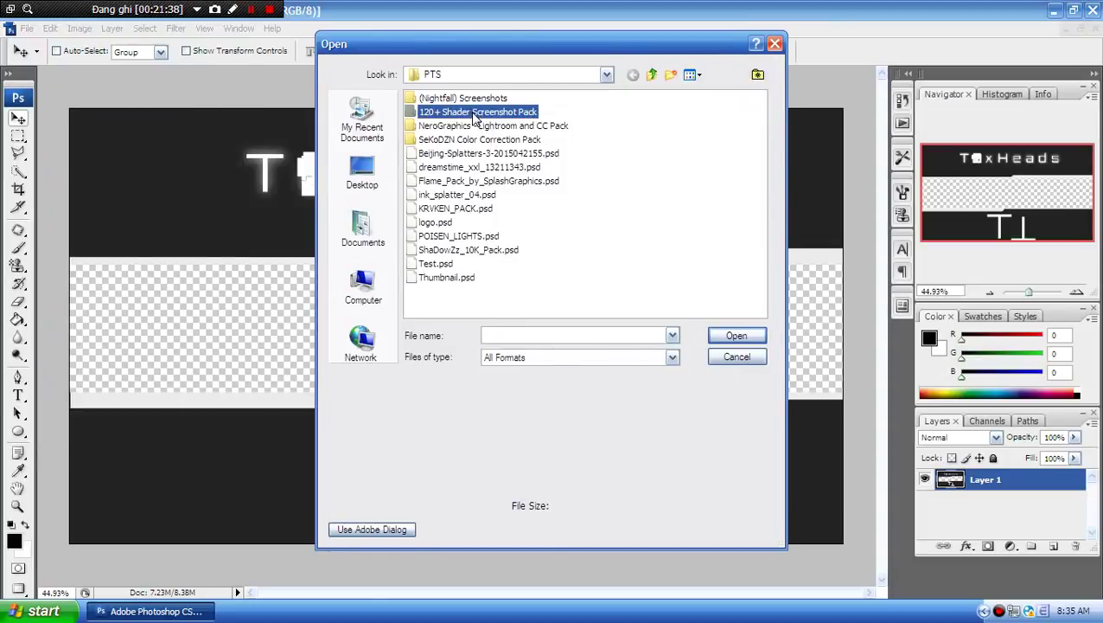
click(468, 100)
click(478, 113)
right_click(640, 141)
click(571, 126)
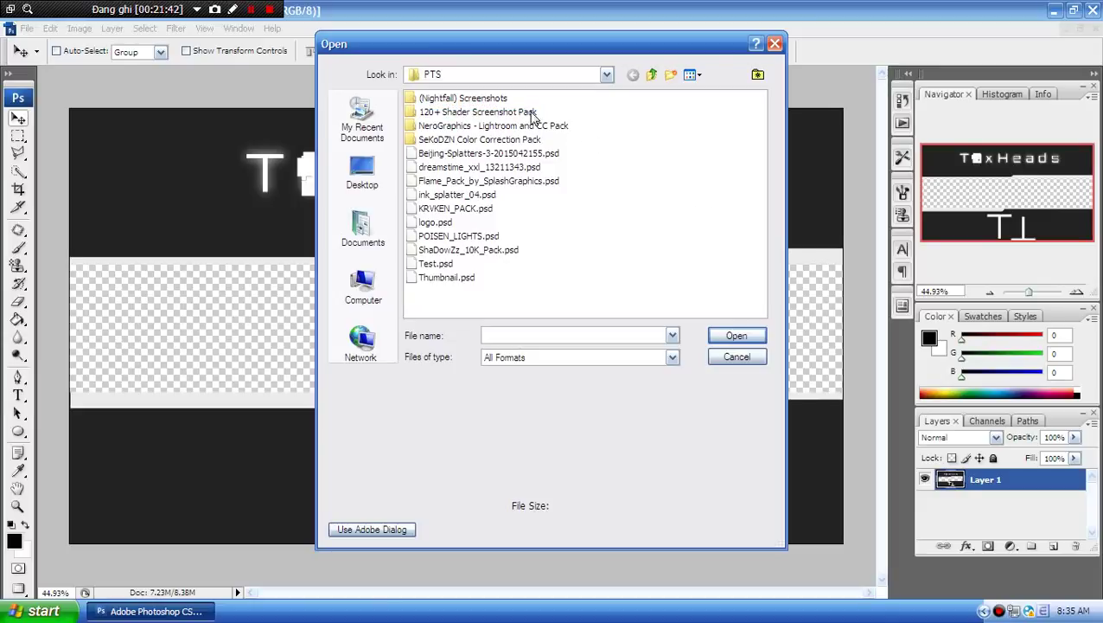
double_click(526, 112)
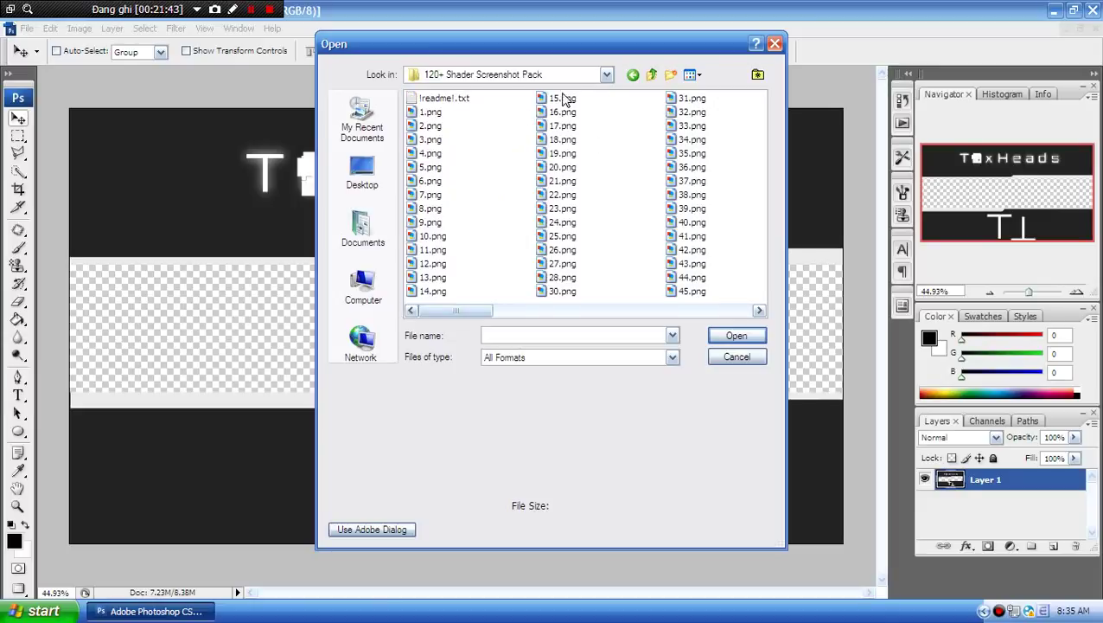
click(634, 75)
double_click(501, 102)
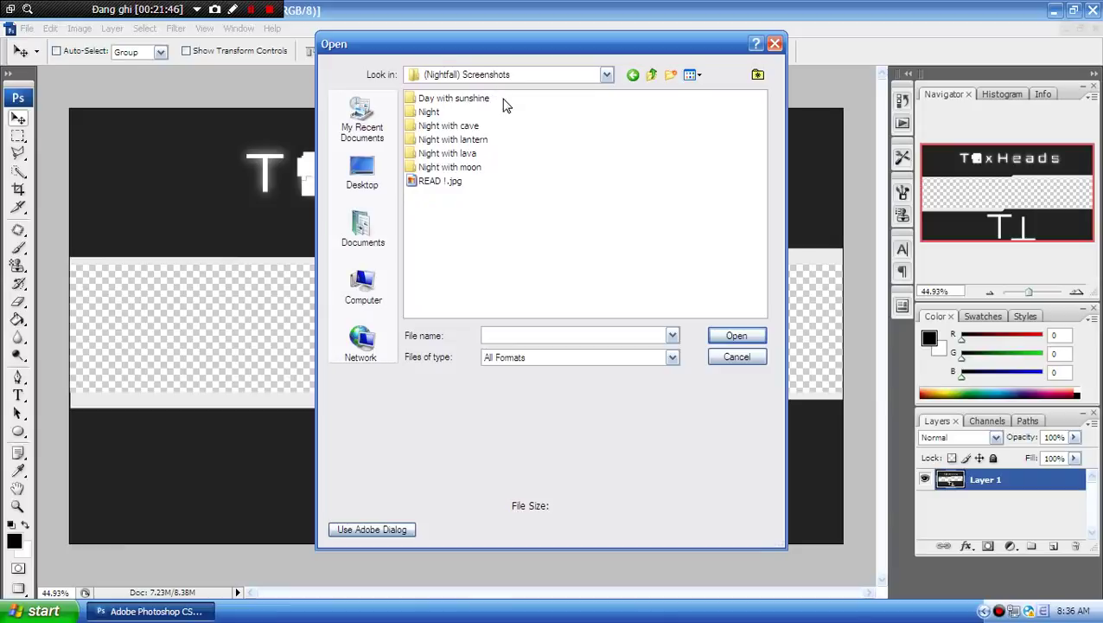
double_click(462, 100)
- Preview the screenshots in the Day with sunshine folder to find a suitable banner background
click(445, 101)
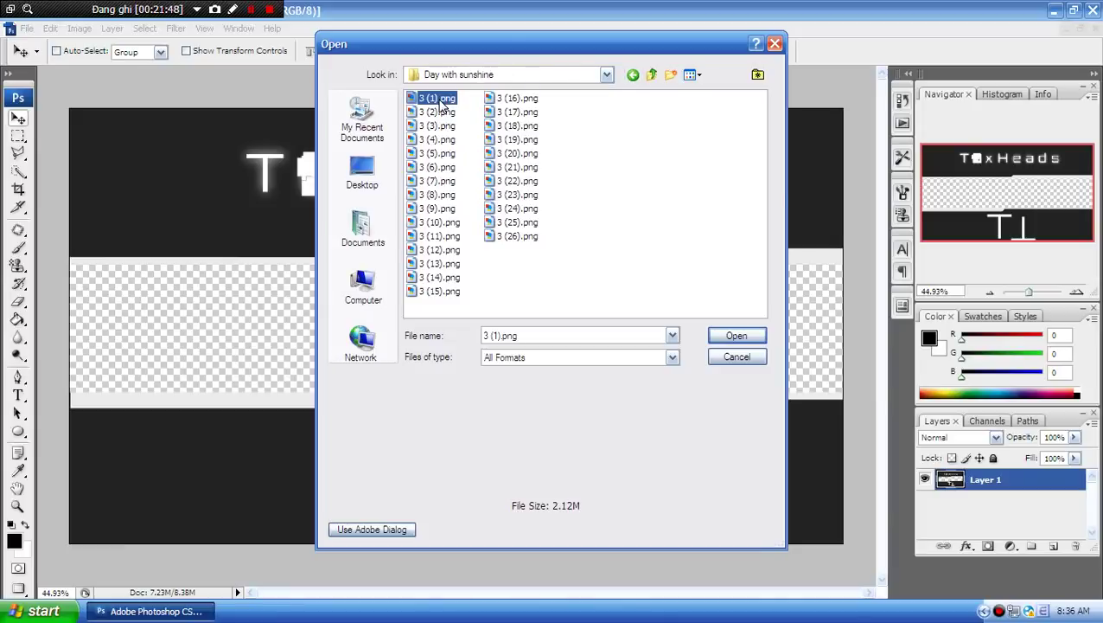
click(442, 113)
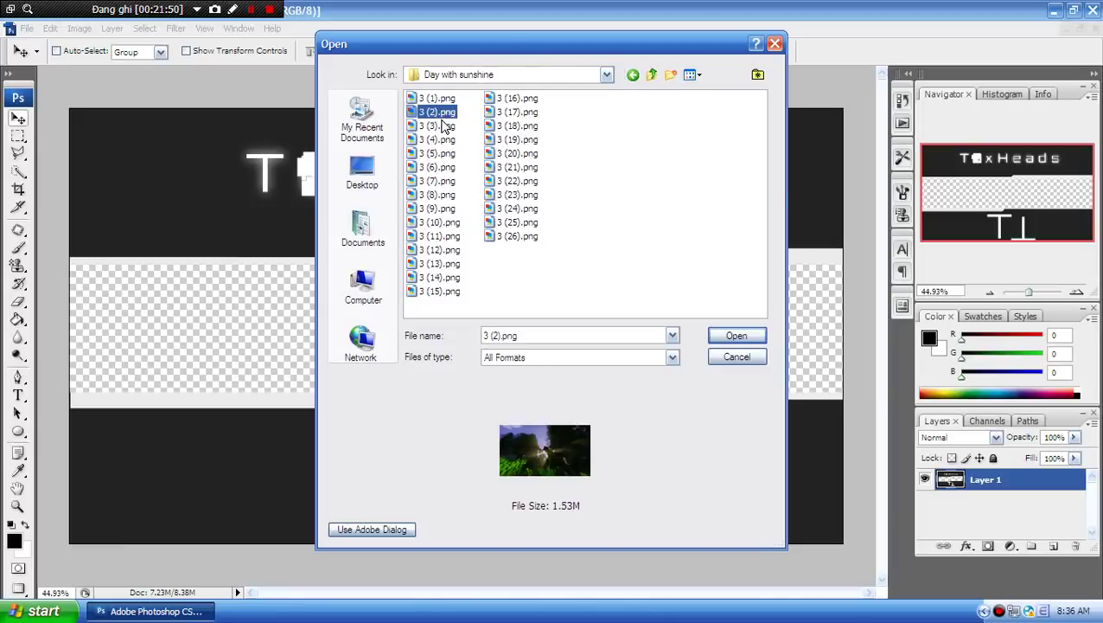
click(443, 126)
click(439, 141)
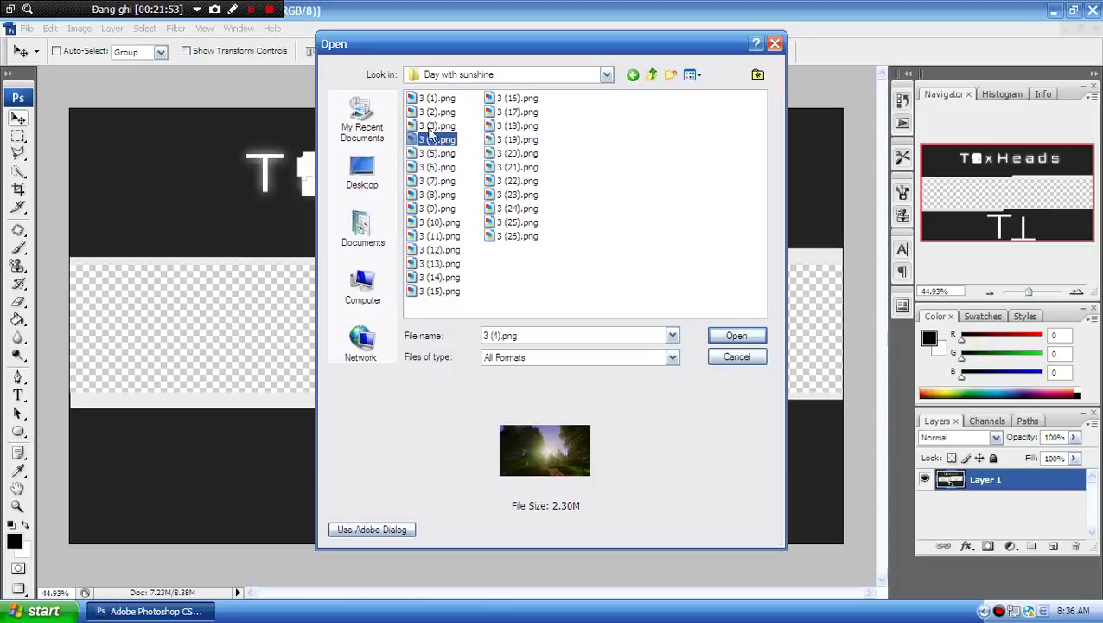
click(432, 127)
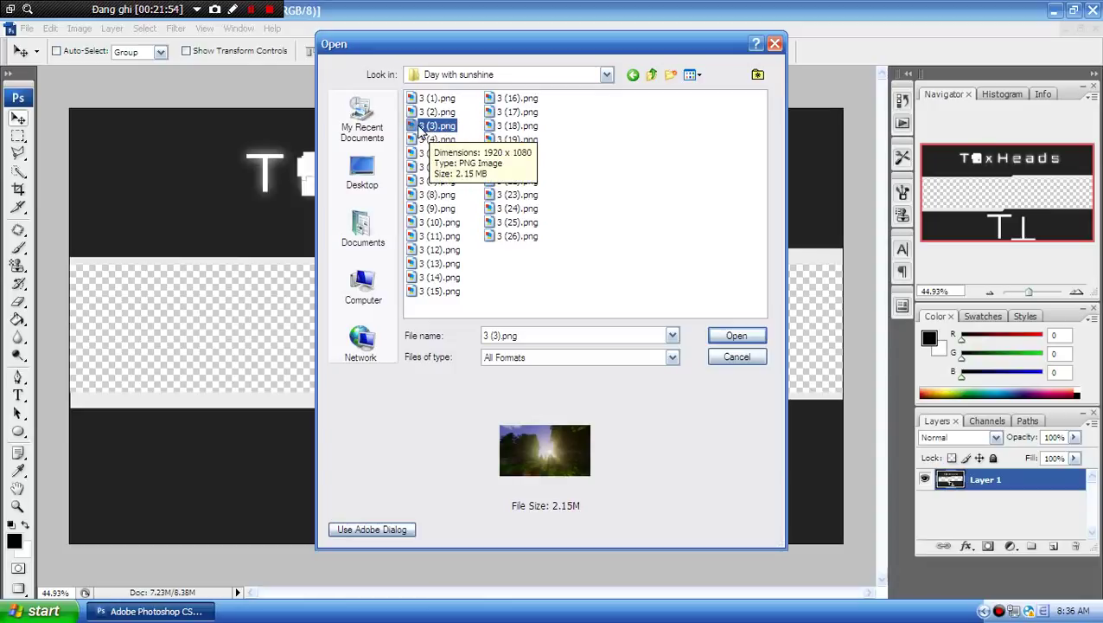
click(444, 154)
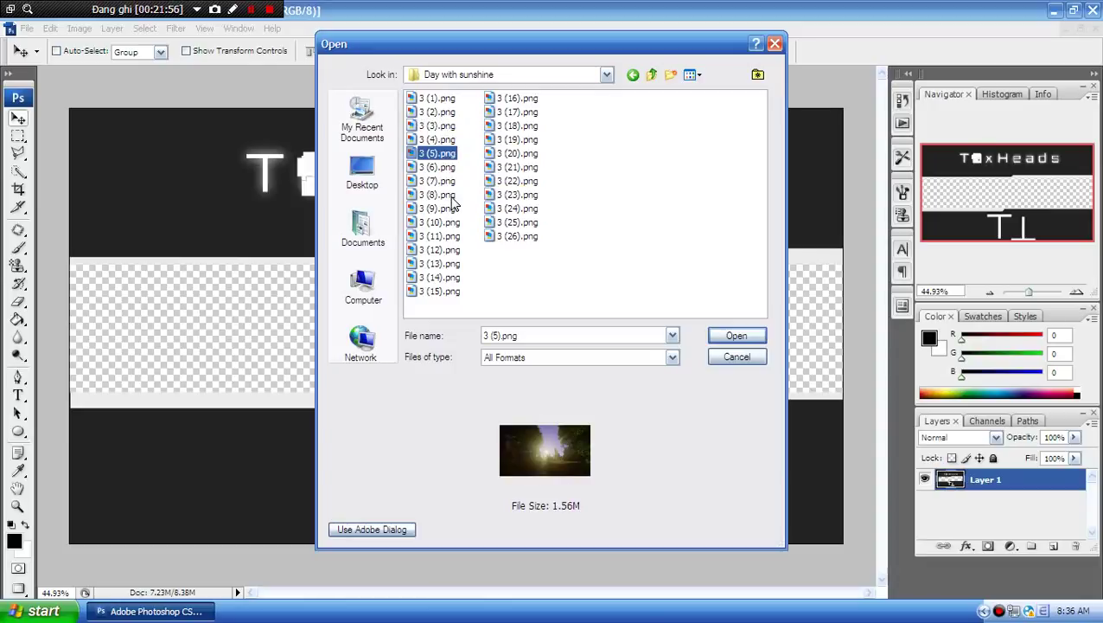
click(448, 195)
click(452, 220)
click(438, 251)
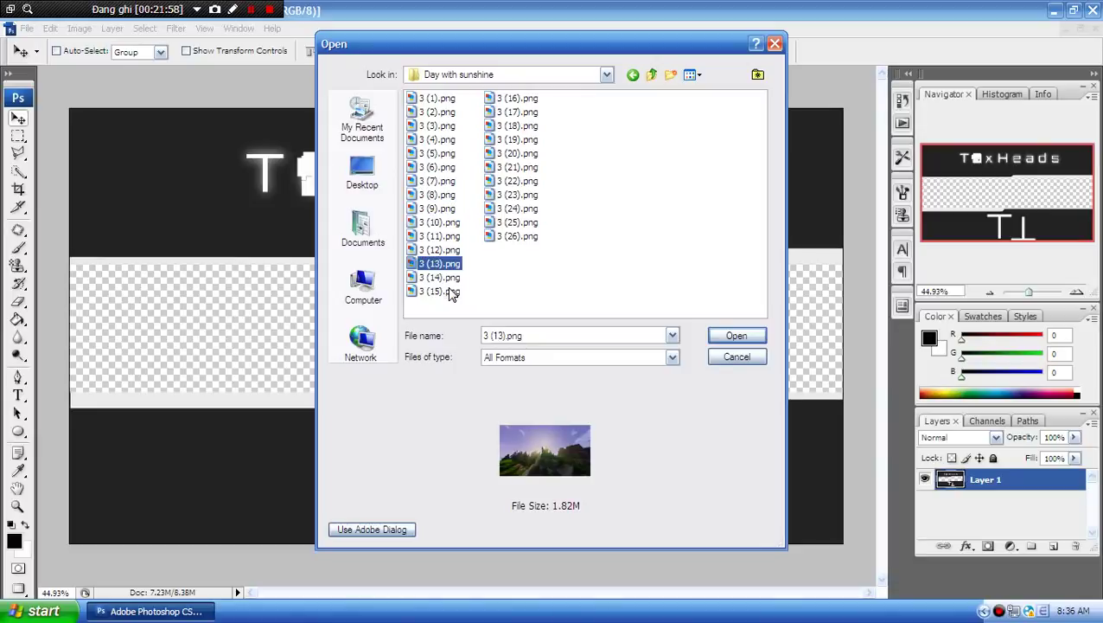
click(440, 263)
click(440, 278)
click(506, 222)
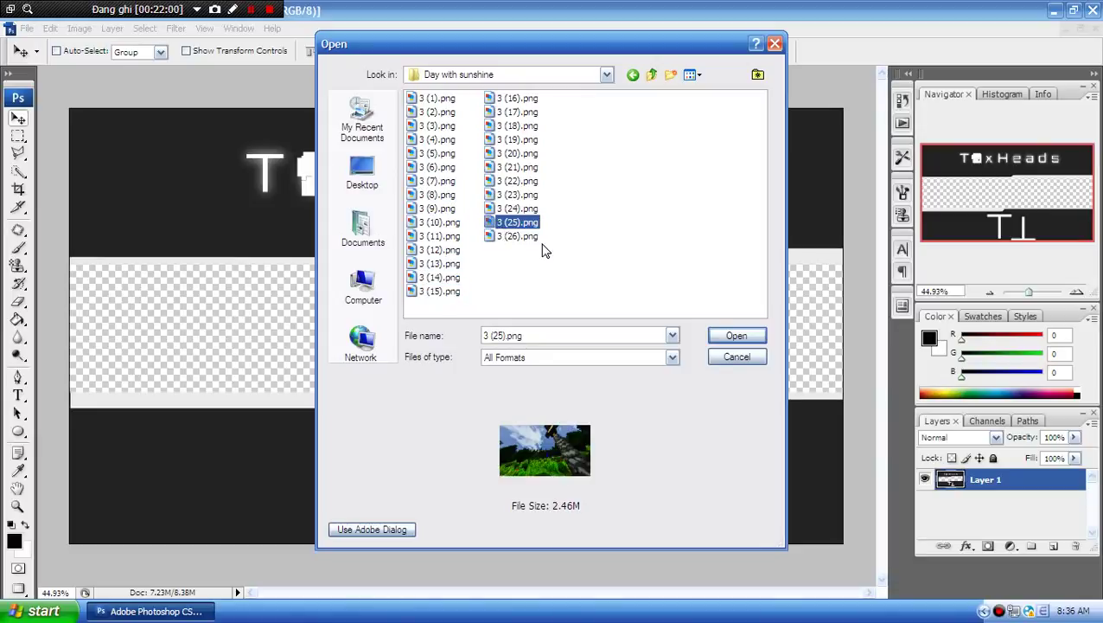
click(531, 237)
- Open 3 (25).png to check it as a background and close it again
click(502, 222)
double_click(501, 222)
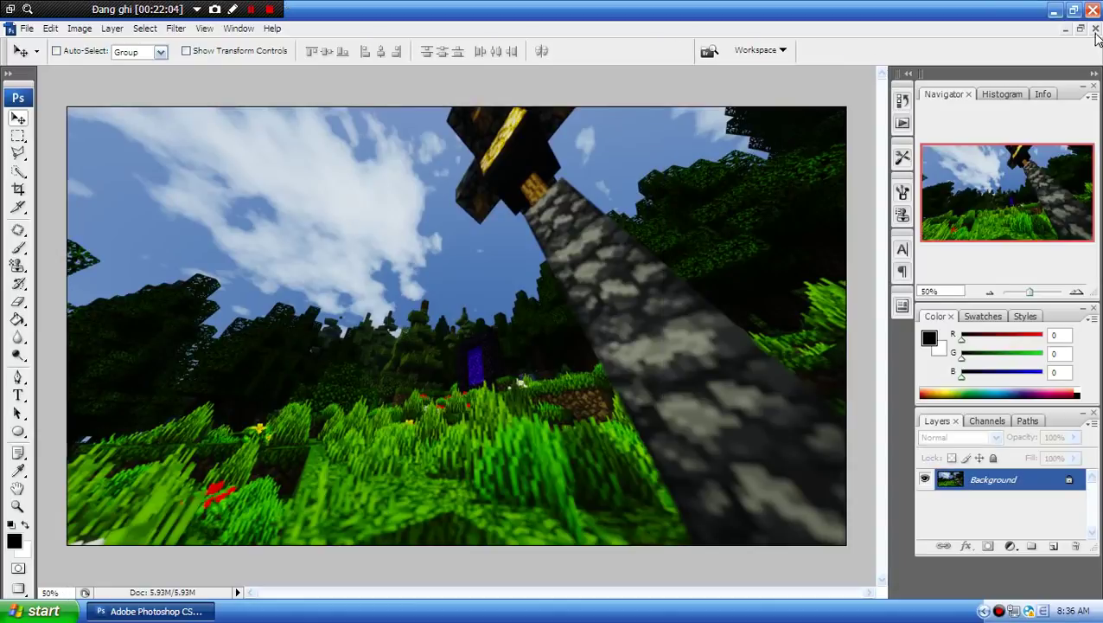
click(1096, 29)
- Open 19.png from the 120+ Shader Screenshot Pack folder and restore it to a floating window
click(27, 28)
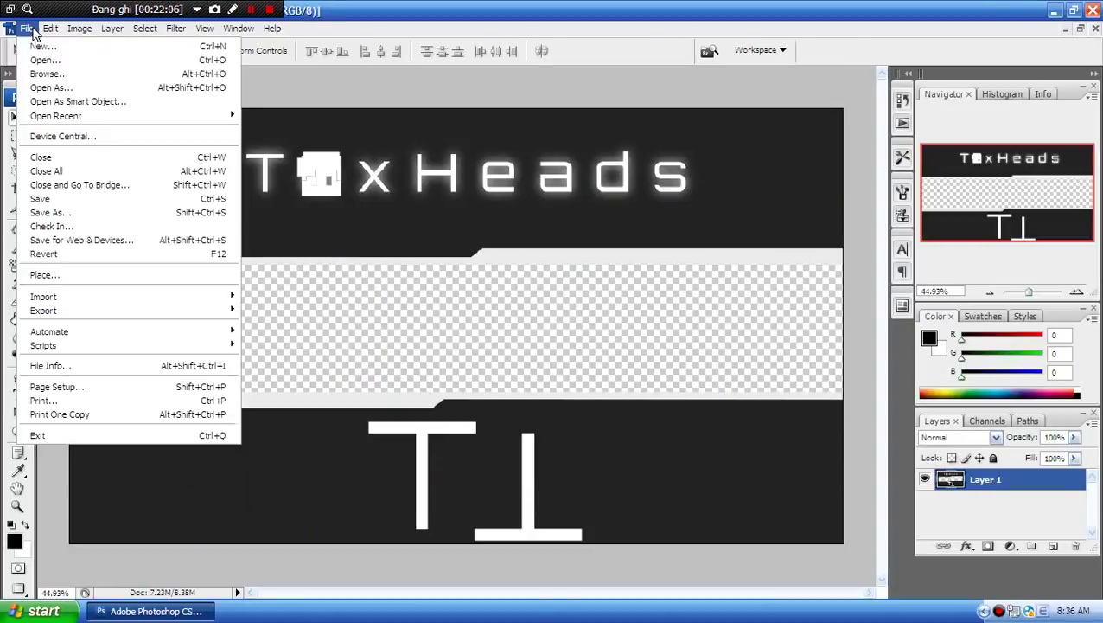
click(38, 58)
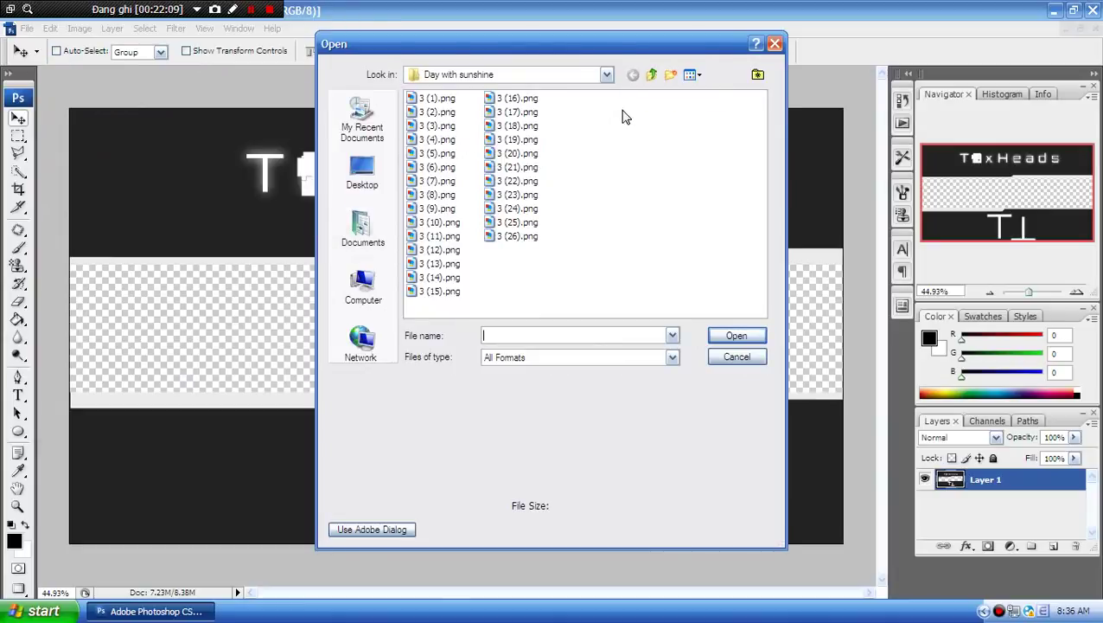
click(653, 75)
click(436, 113)
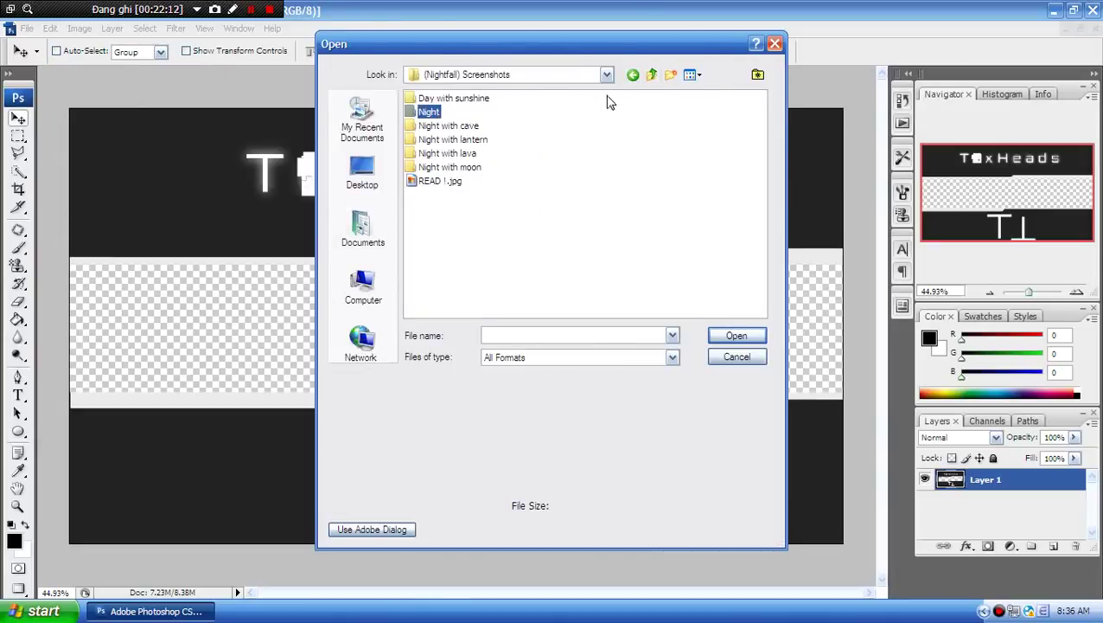
click(652, 76)
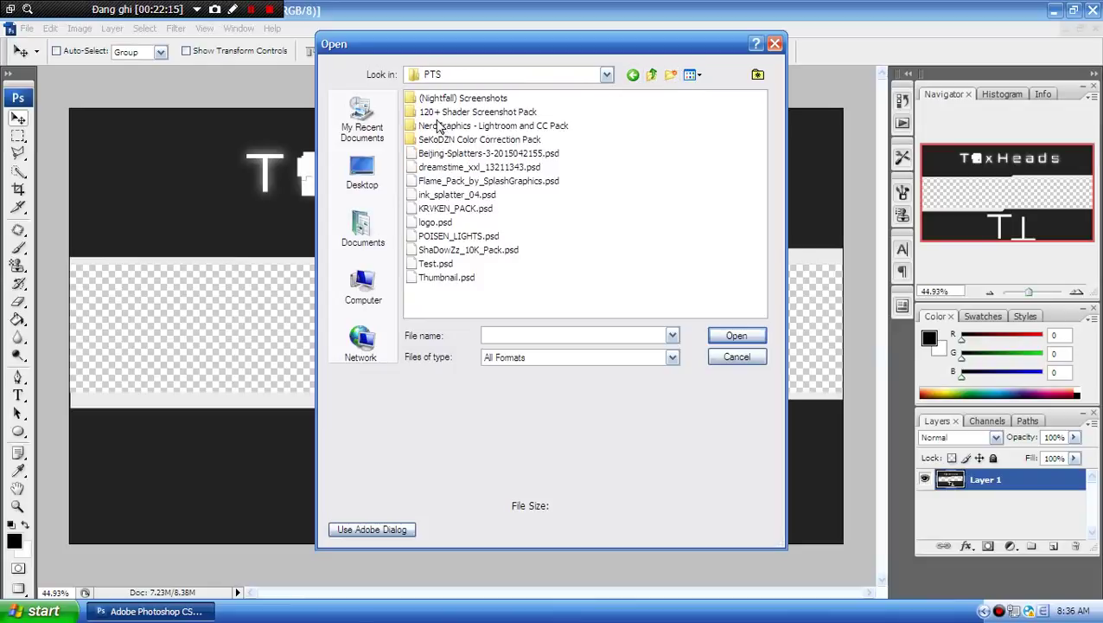
double_click(441, 113)
click(362, 173)
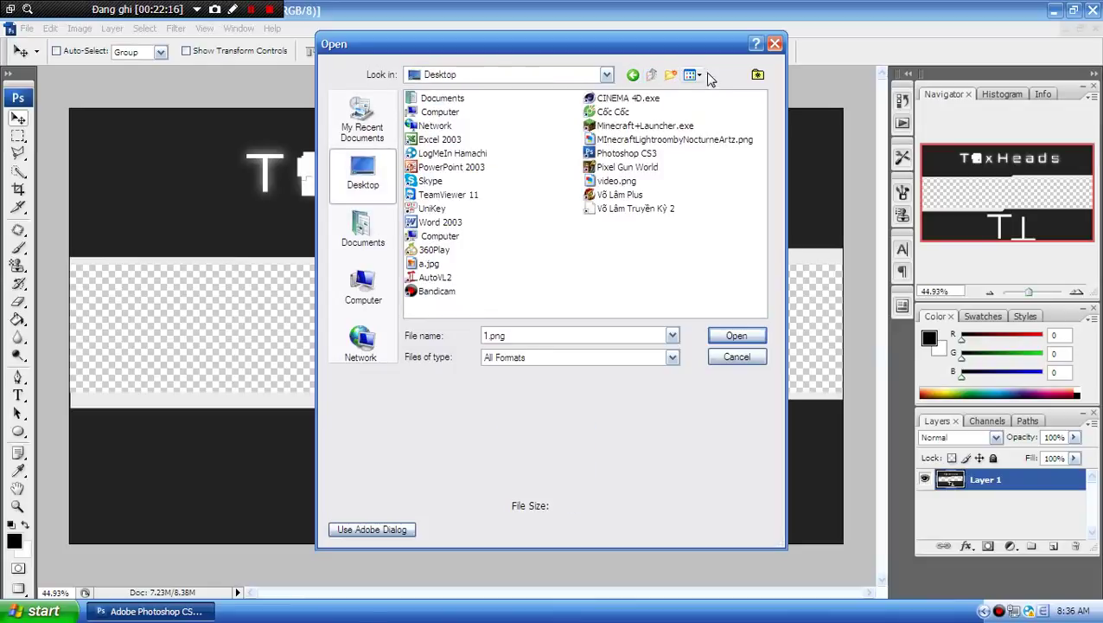
click(632, 75)
double_click(564, 184)
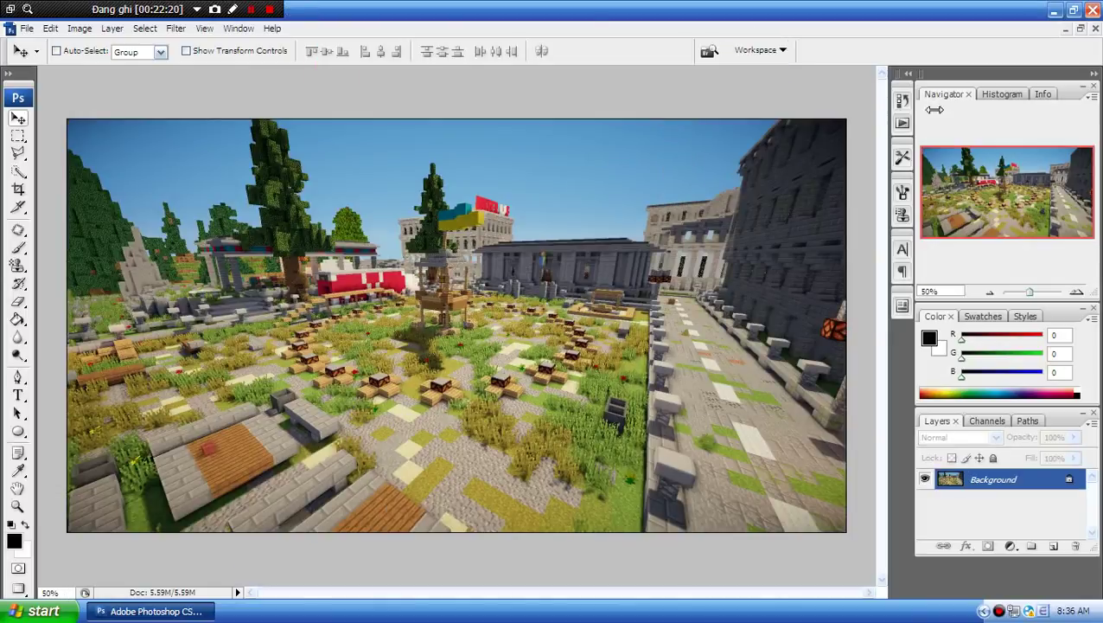
click(1081, 30)
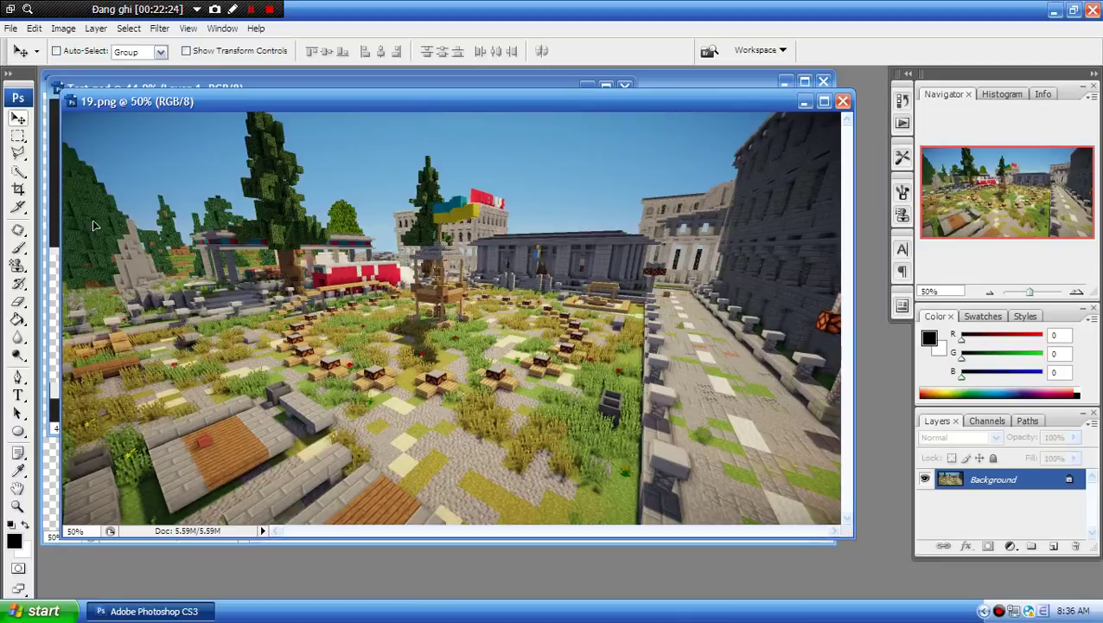
- Copy the 19.png screenshot into Test.psd, close 19.png, and place the screenshot layer beneath the template layer
drag(95, 225, 56, 247)
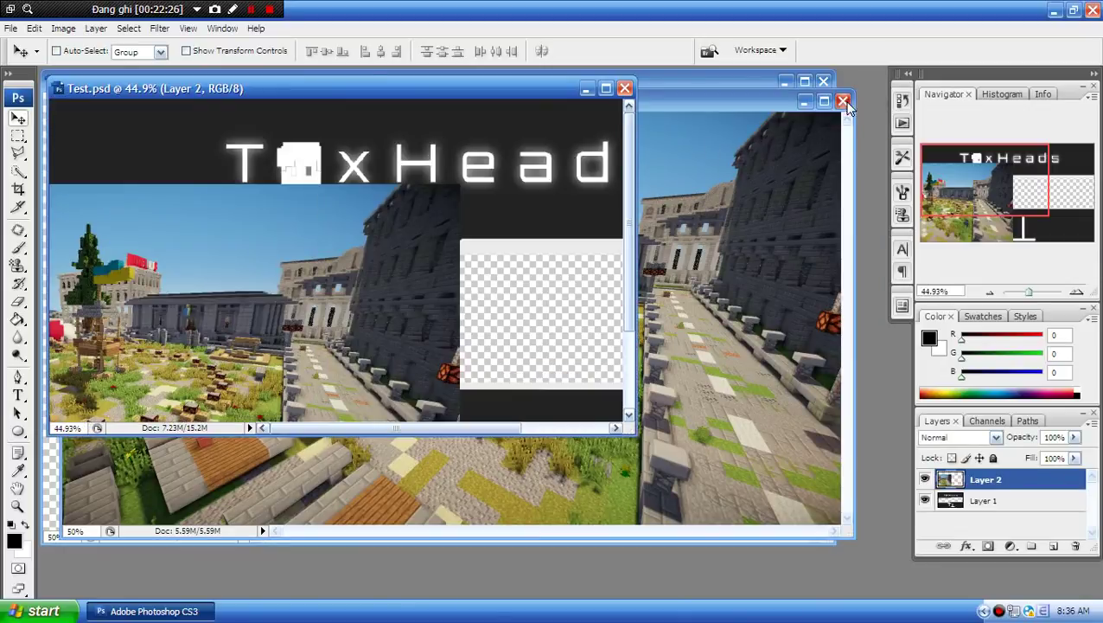
click(843, 101)
click(606, 87)
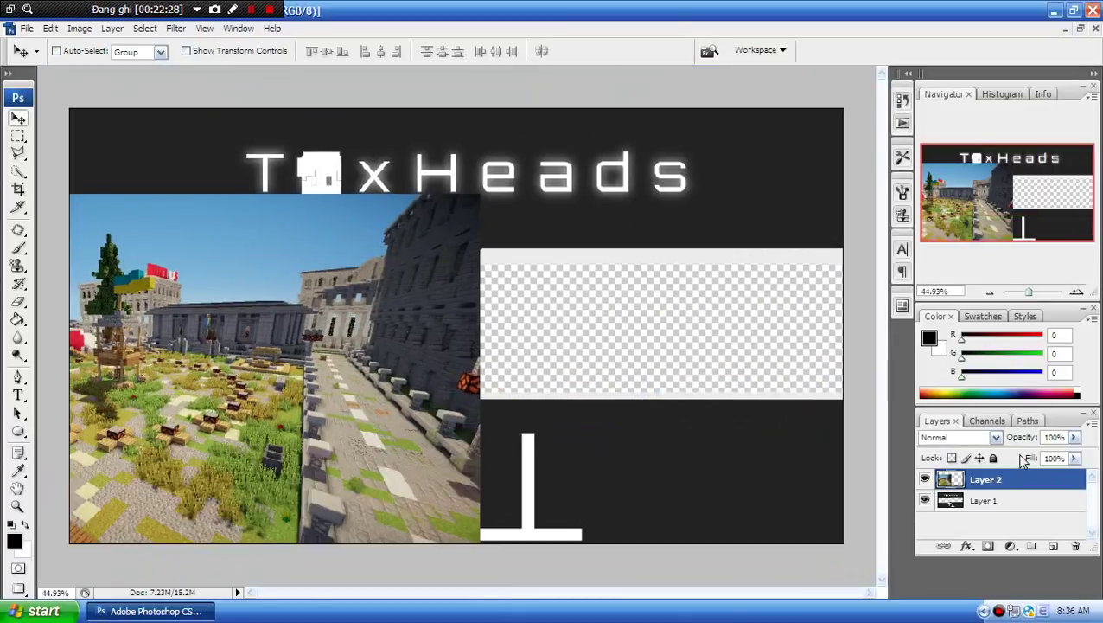
drag(1025, 482, 1020, 512)
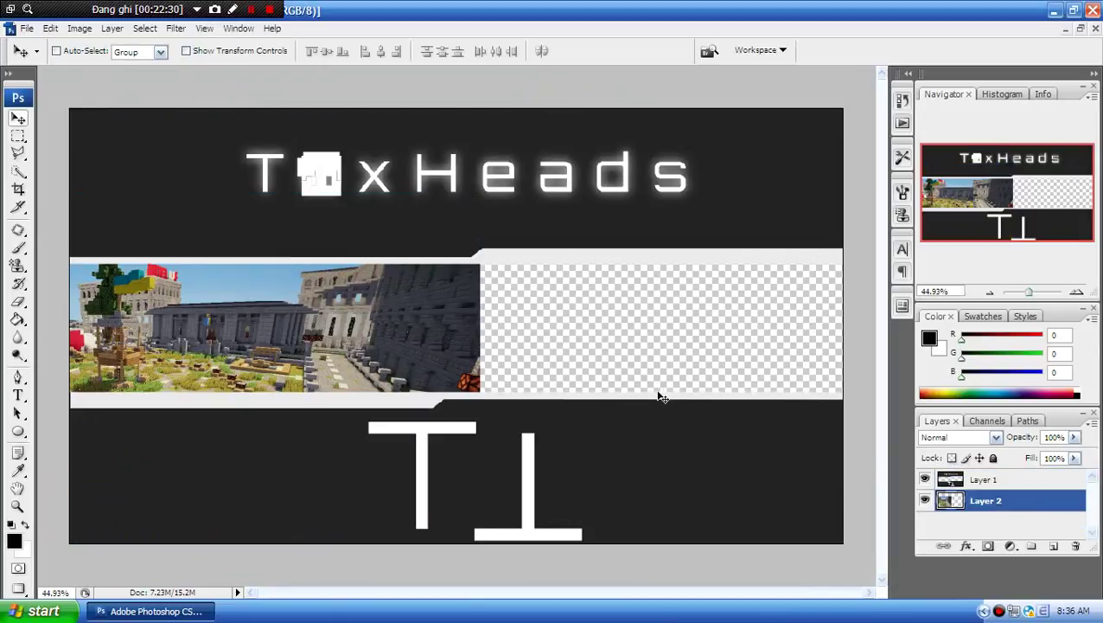
- Move and stretch the screenshot to about 111% width and 104% height so it fills the banner's middle strip
drag(459, 300, 653, 243)
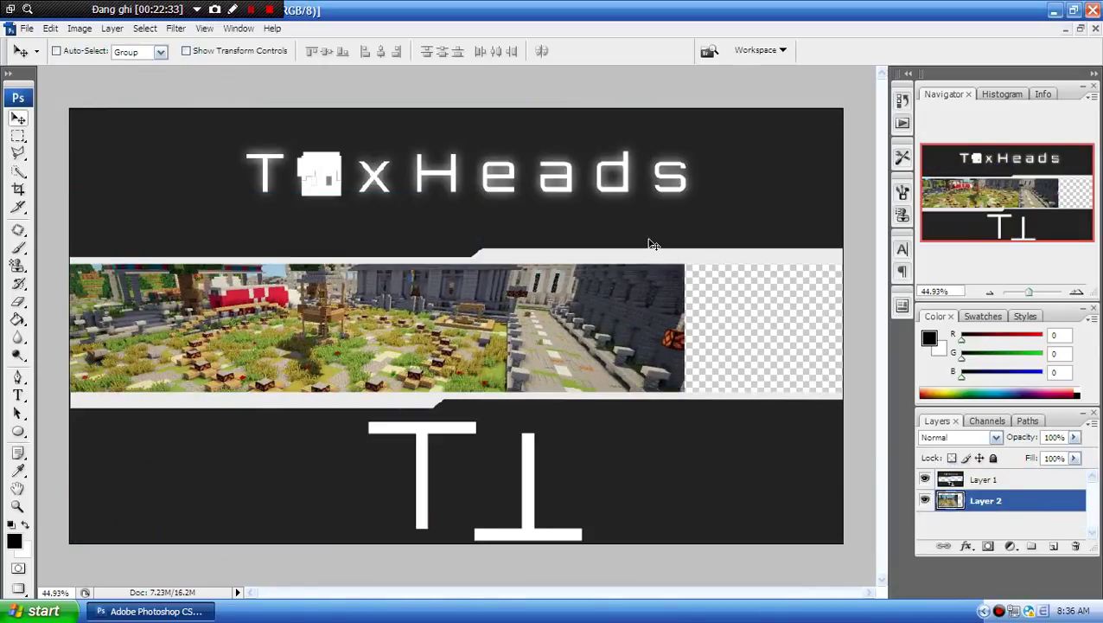
key(ctrl+t)
drag(684, 149, 762, 135)
drag(683, 216, 741, 207)
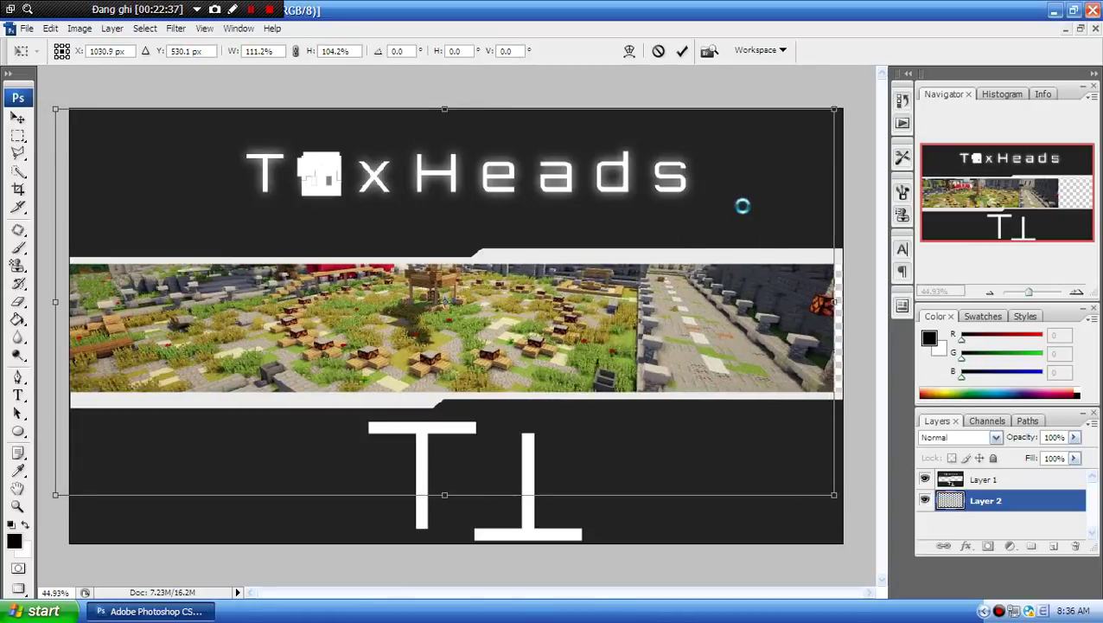
click(682, 51)
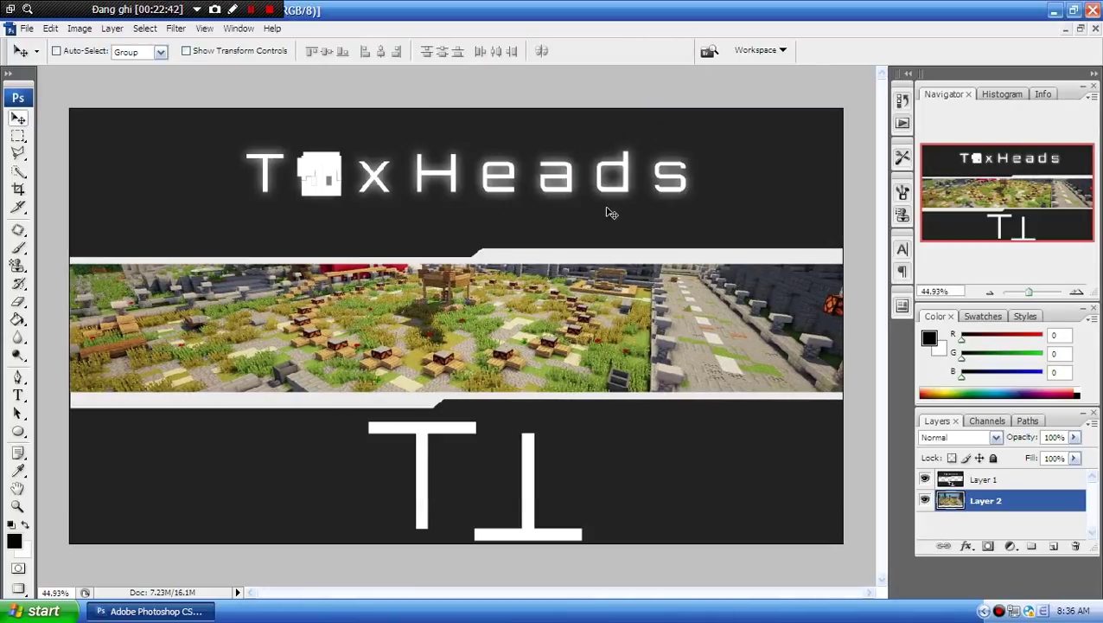
- Copy the character from video.png into Test.psd and show the banner document maximized
click(1080, 29)
click(731, 231)
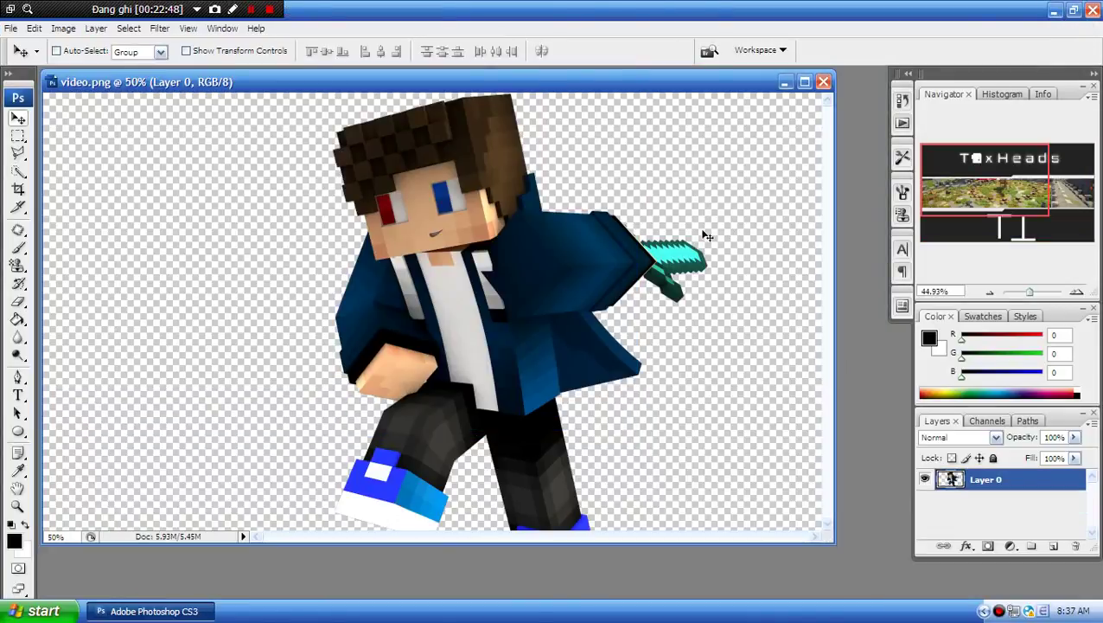
double_click(467, 78)
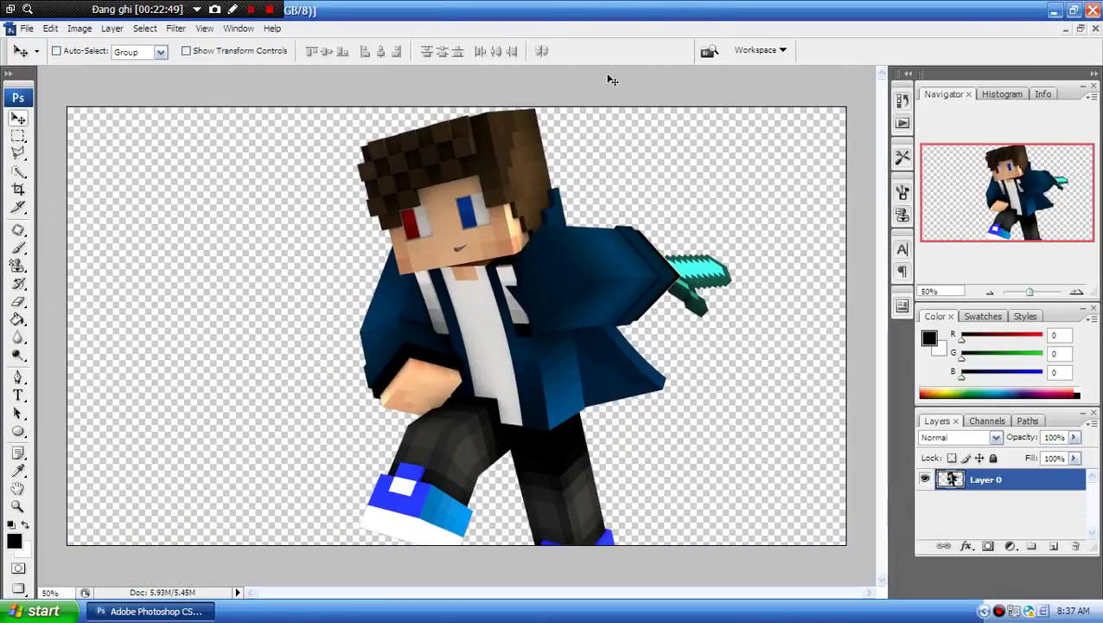
click(1080, 28)
drag(304, 83, 542, 188)
drag(364, 261, 222, 258)
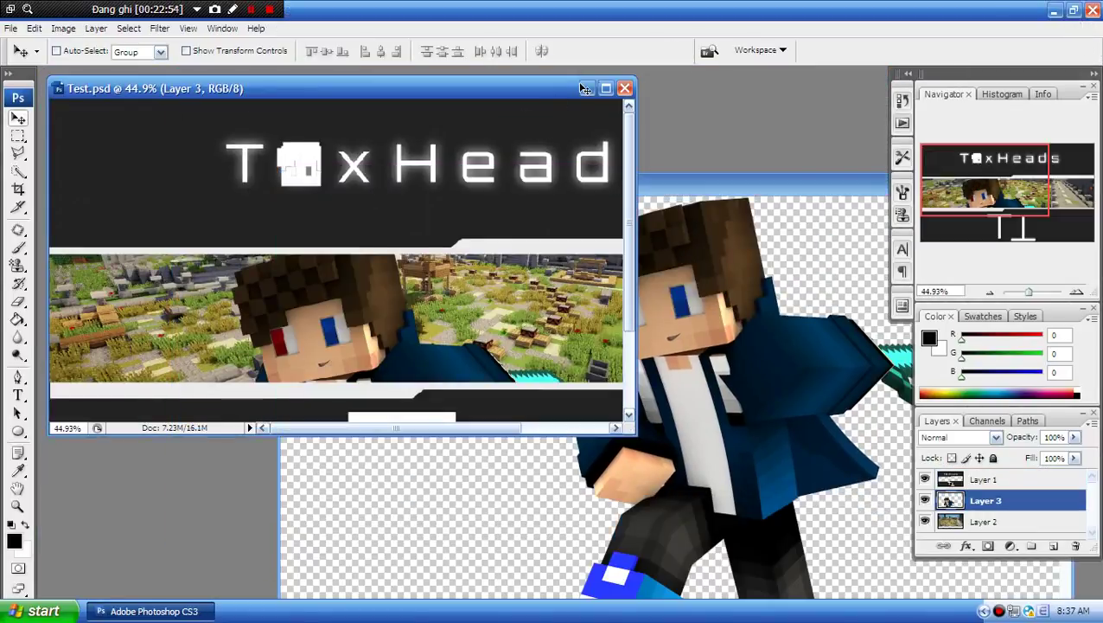
click(606, 88)
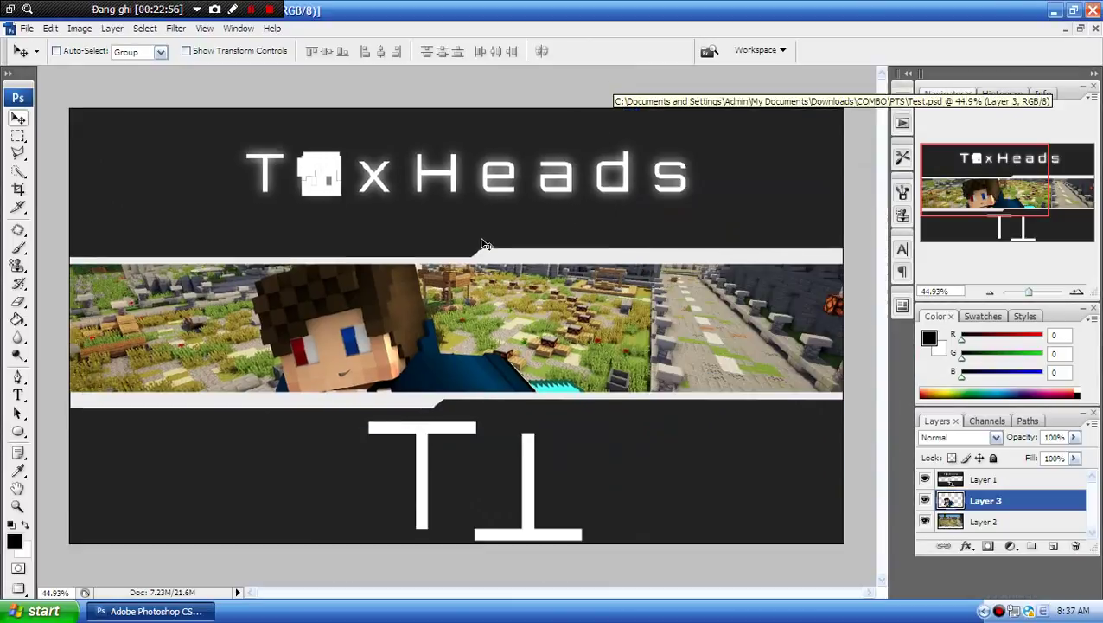
key(ctrl+t)
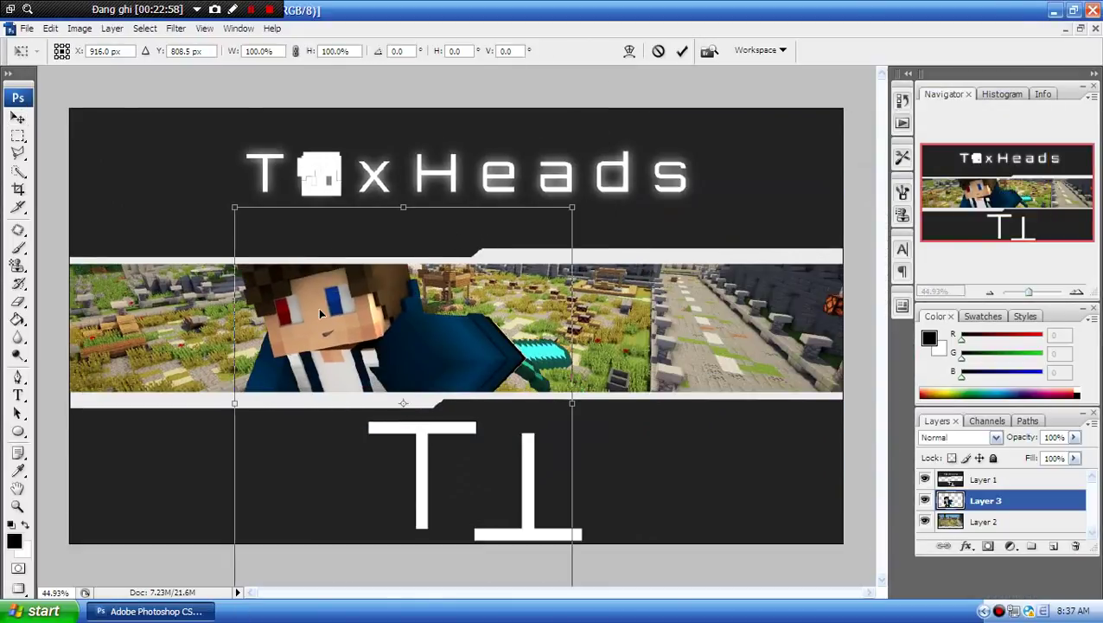
drag(320, 313, 316, 237)
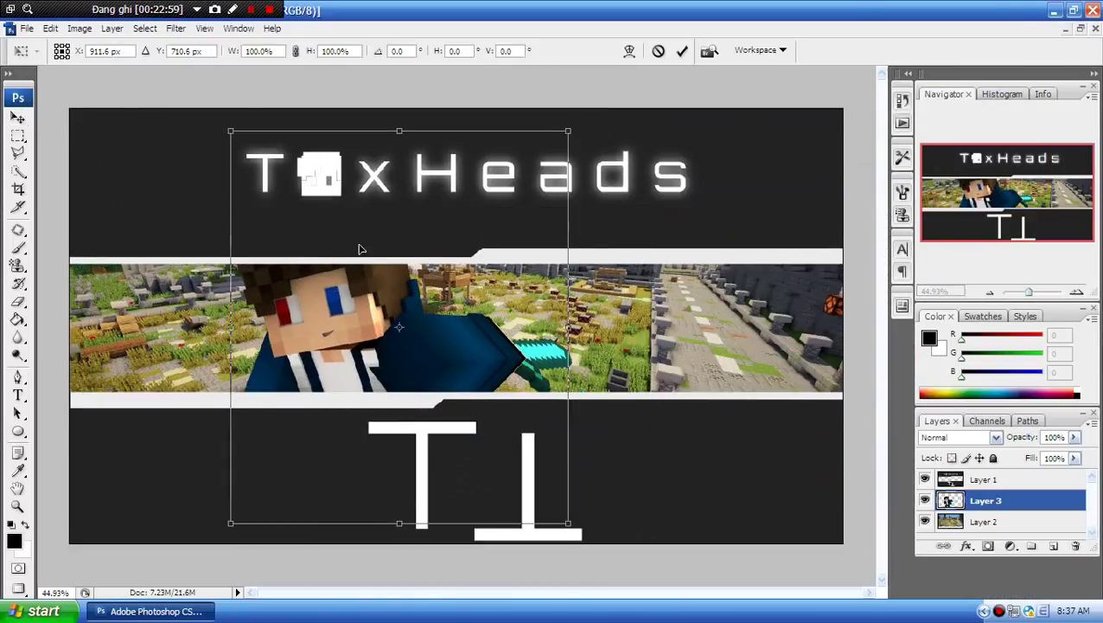
right_click(232, 524)
click(302, 458)
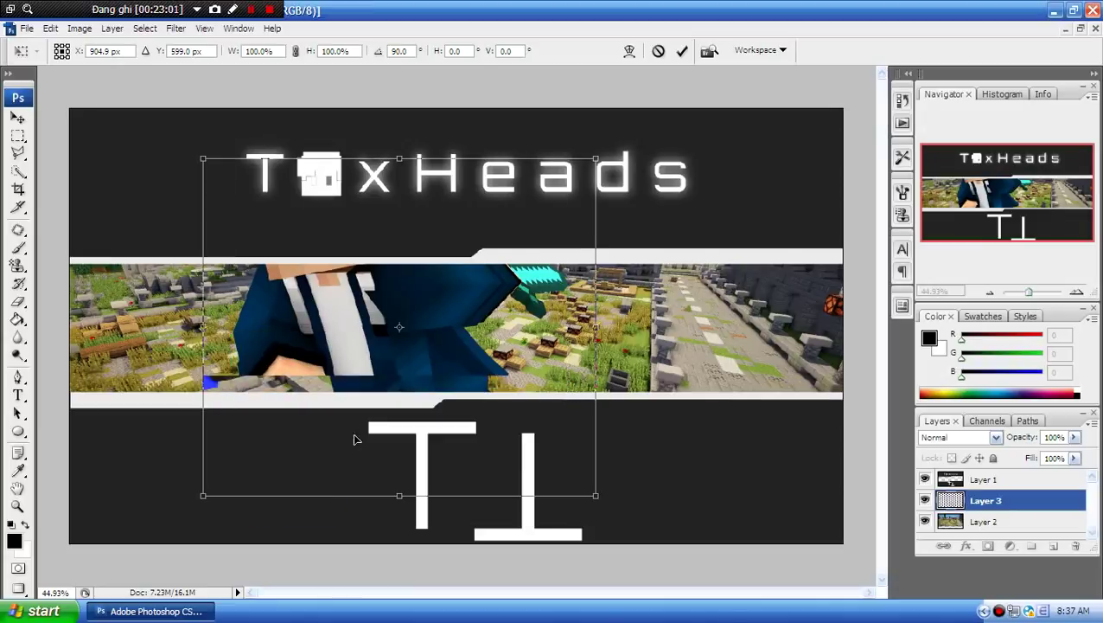
click(659, 52)
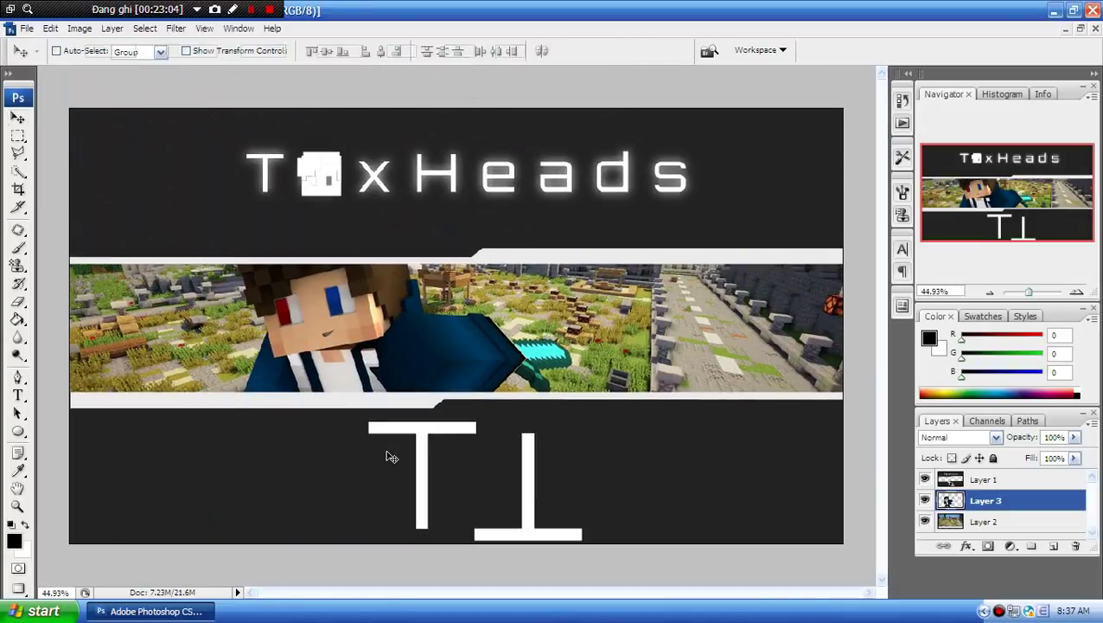
- Scale the character layer to about 50%, rotate it about -26°, and position it in the middle strip left of centre
key(ctrl+t)
drag(321, 463, 320, 380)
shift+drag(226, 517, 403, 321)
drag(556, 232, 503, 351)
drag(573, 378, 576, 313)
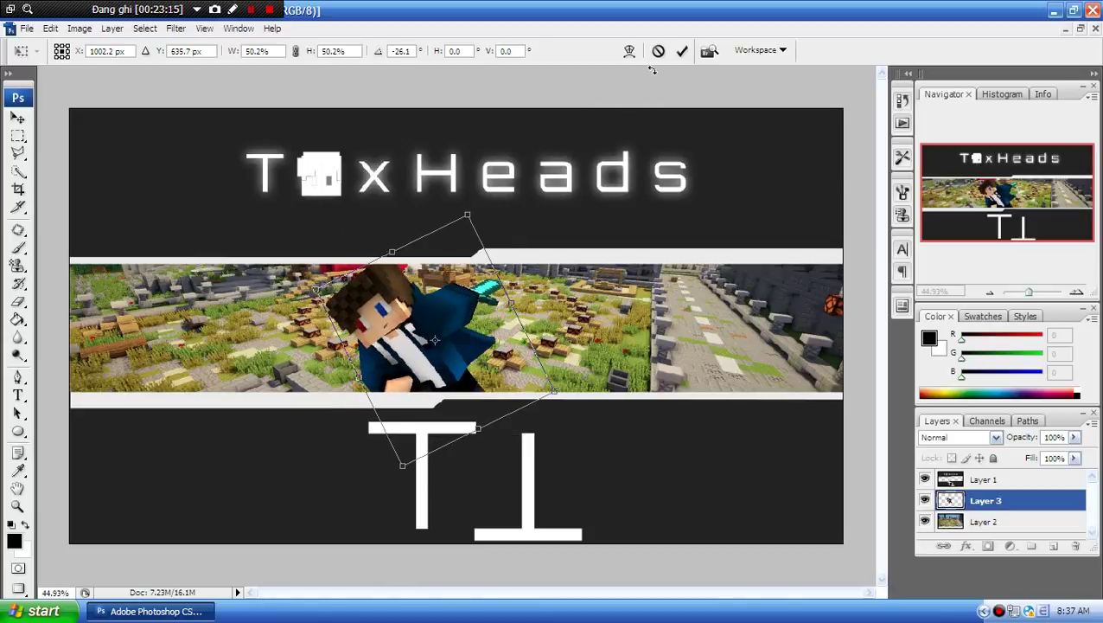
click(681, 52)
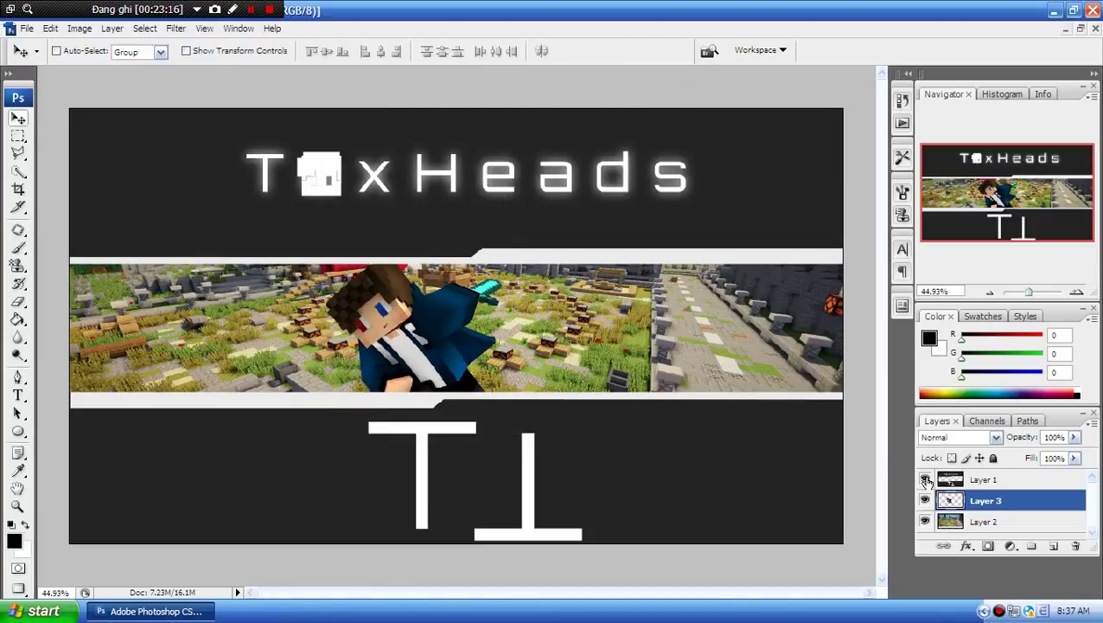
- Put the character layer, Layer 3, into a new layer group
ctrl+click(429, 297)
ctrl+click(433, 321)
ctrl+click(438, 316)
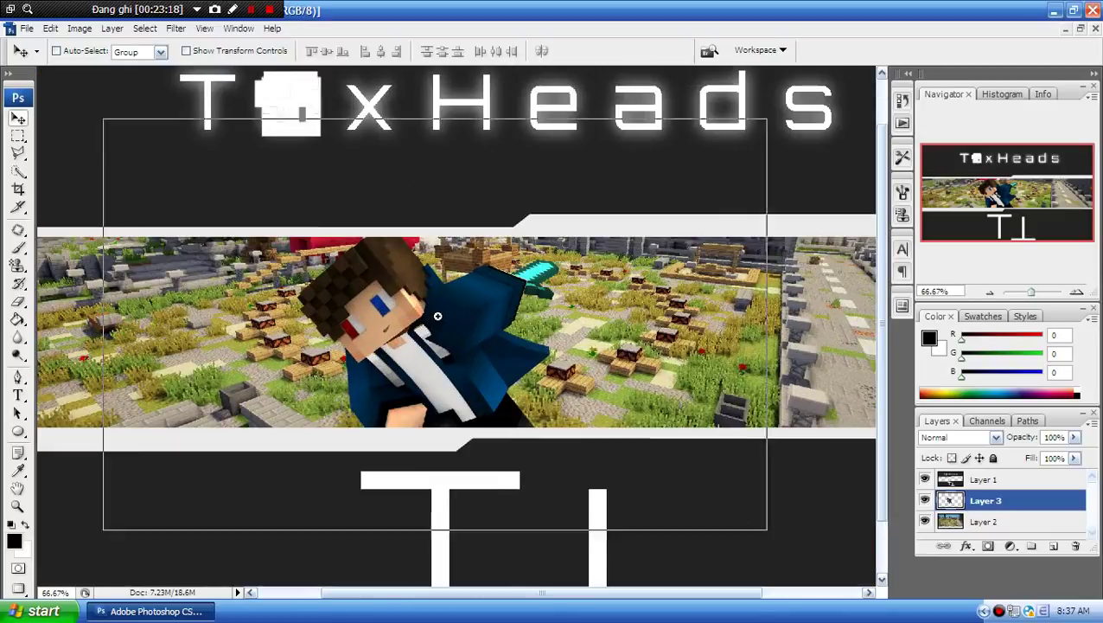
click(1031, 547)
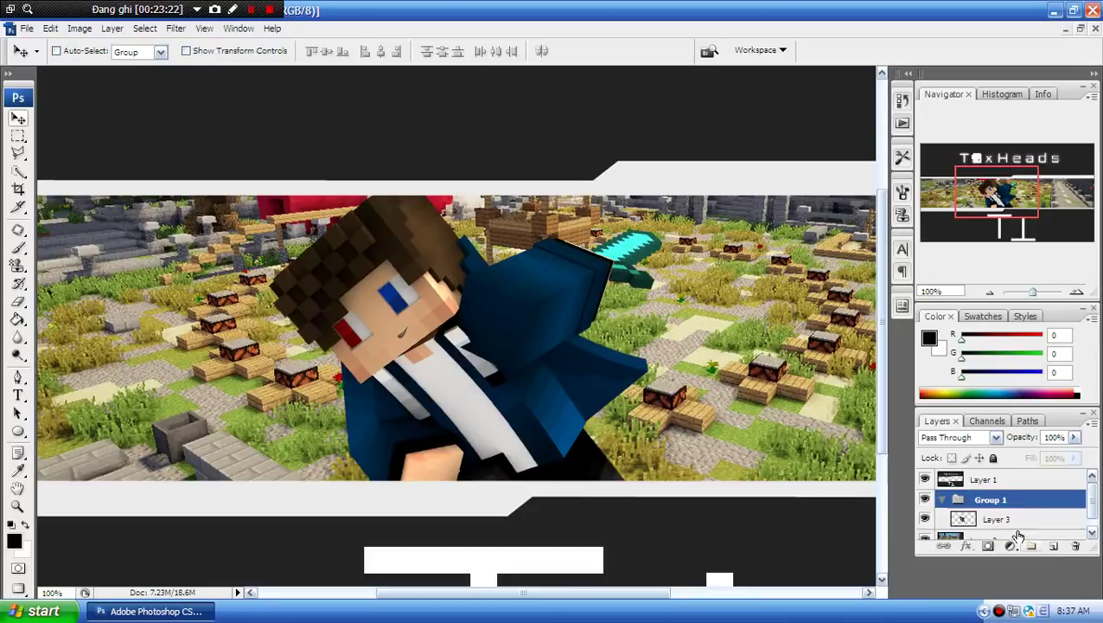
click(1055, 525)
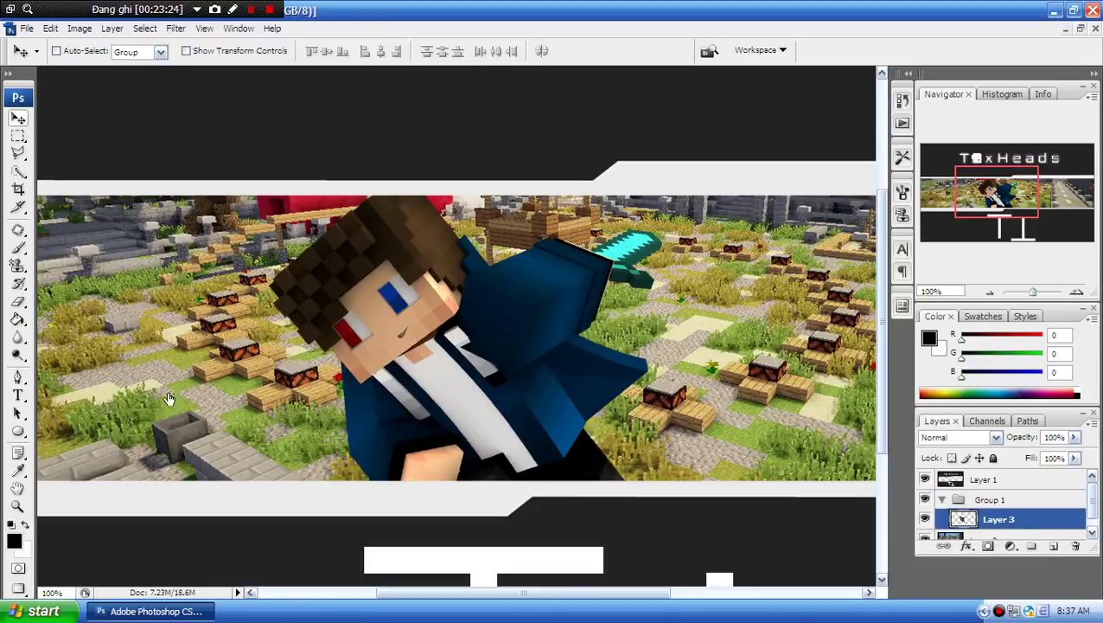
click(992, 182)
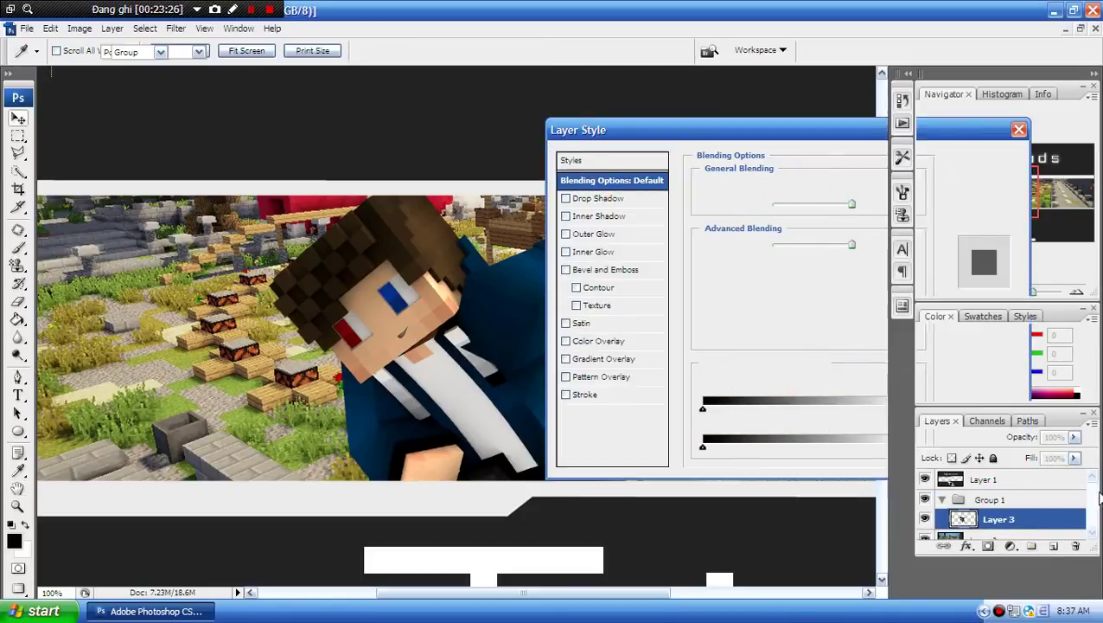
key(Escape)
click(1057, 547)
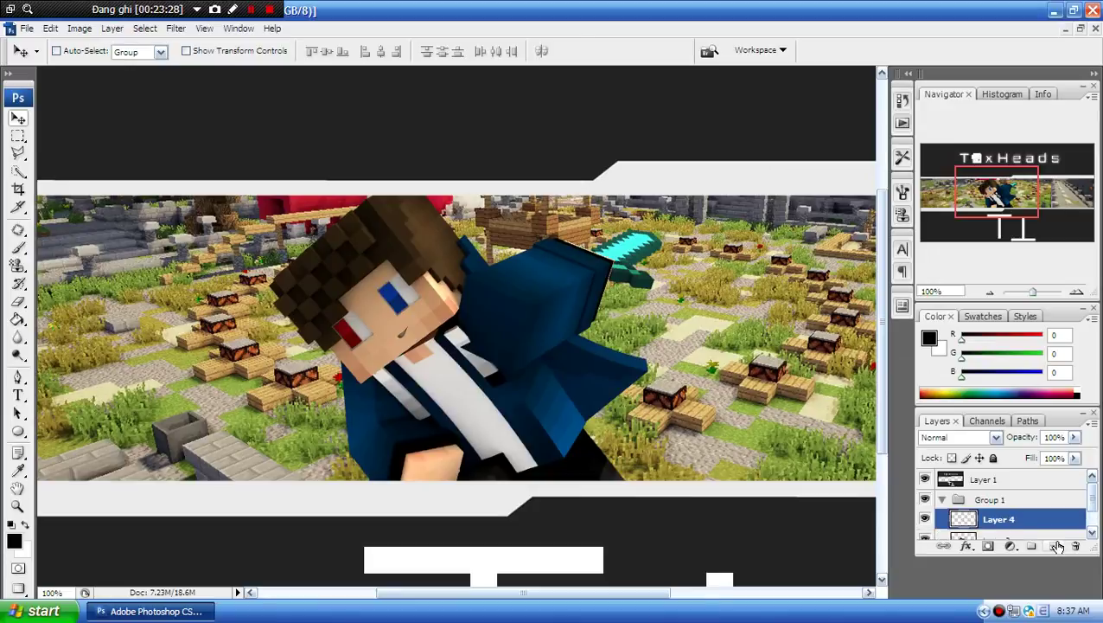
click(16, 250)
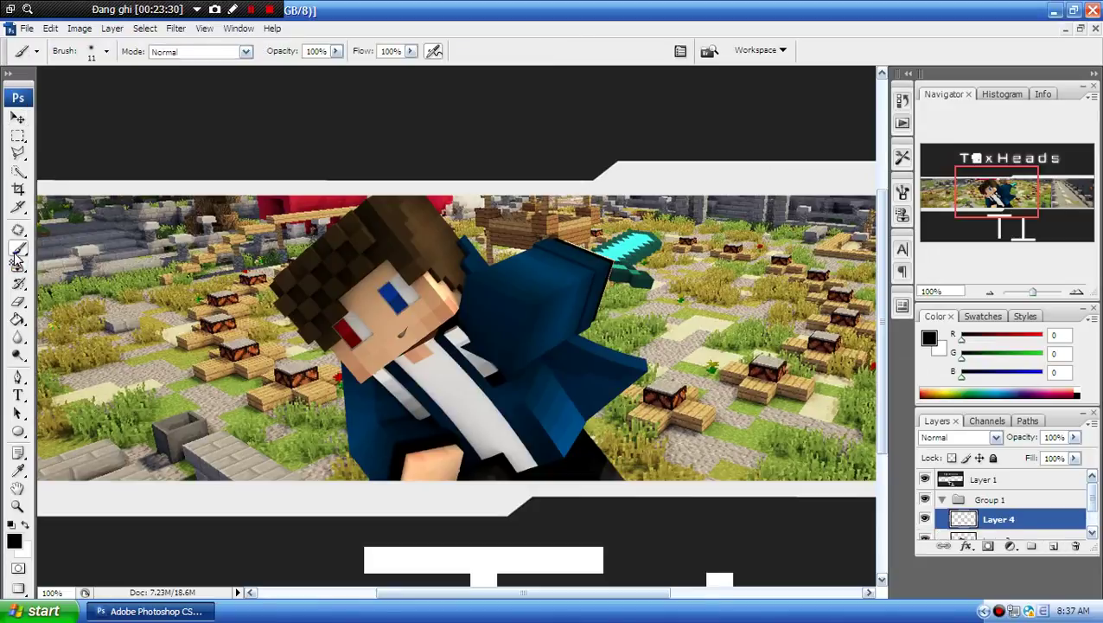
click(12, 541)
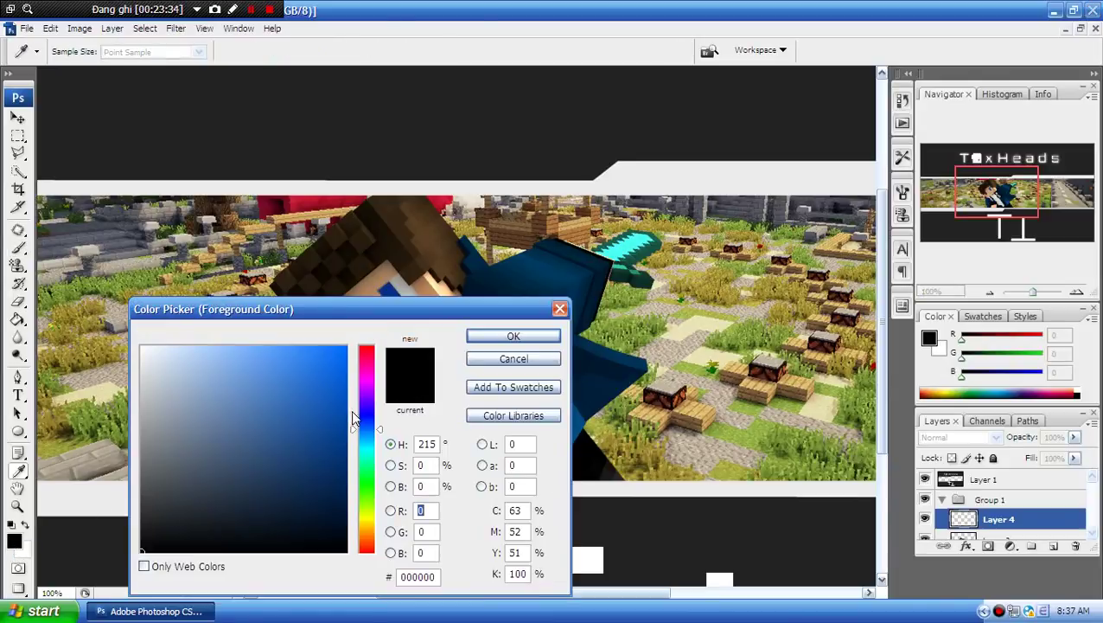
click(522, 362)
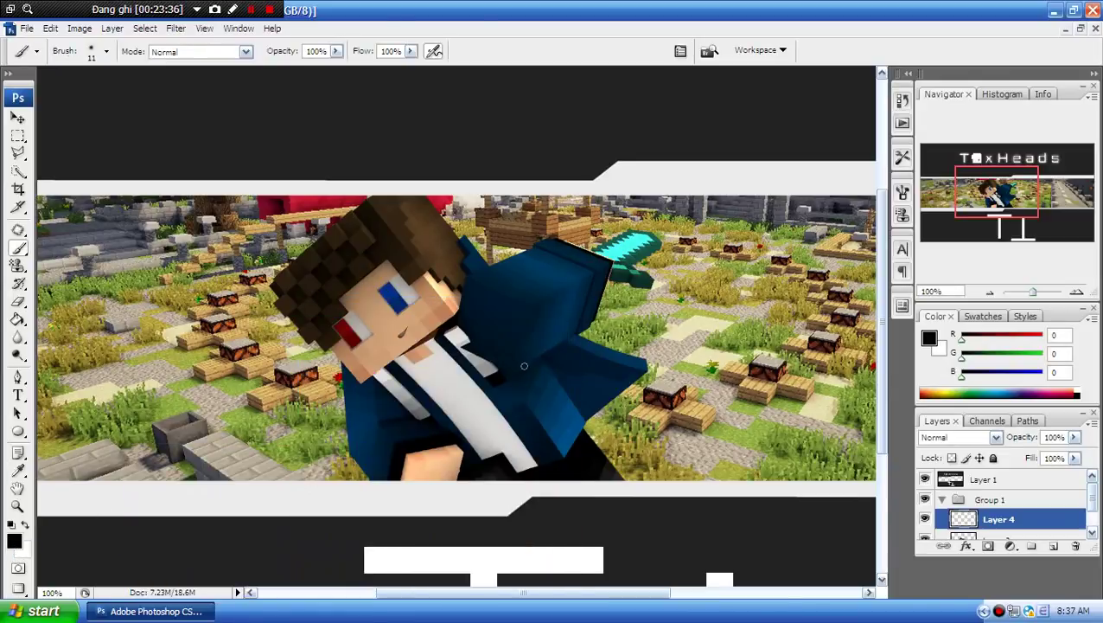
click(1075, 545)
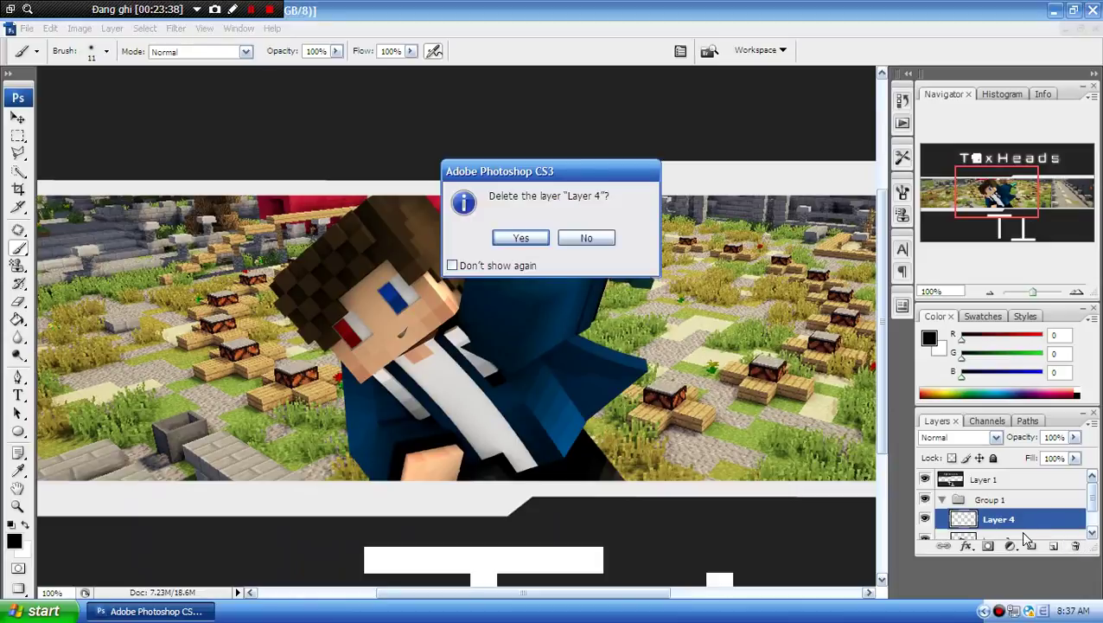
key(Return)
- Duplicate the character layer, Layer 3, inside the group
right_click(1039, 528)
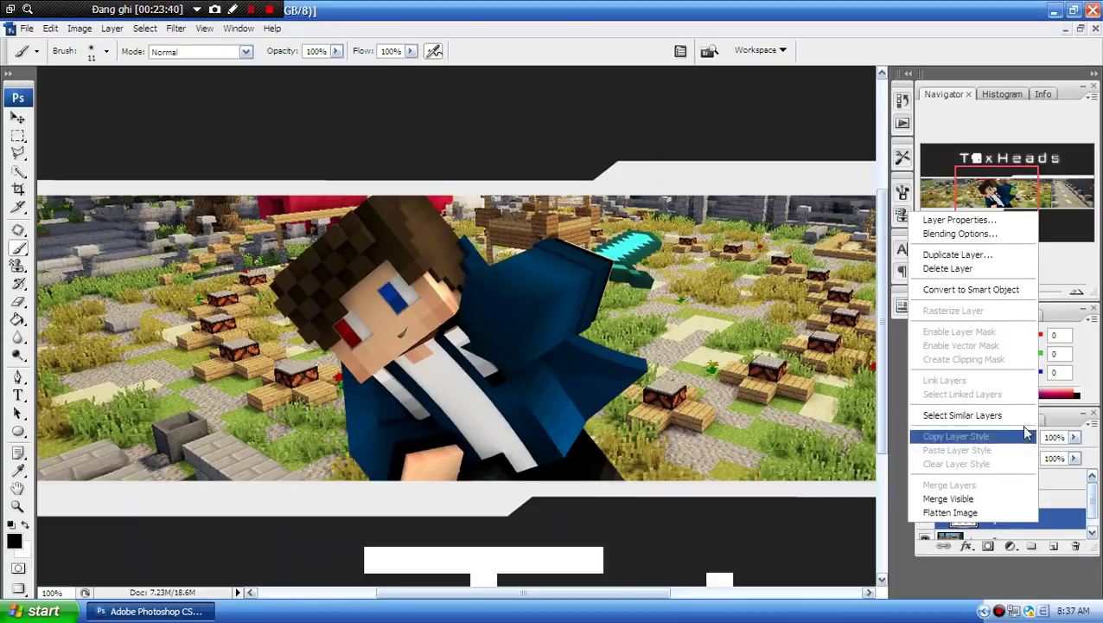
click(955, 256)
key(Return)
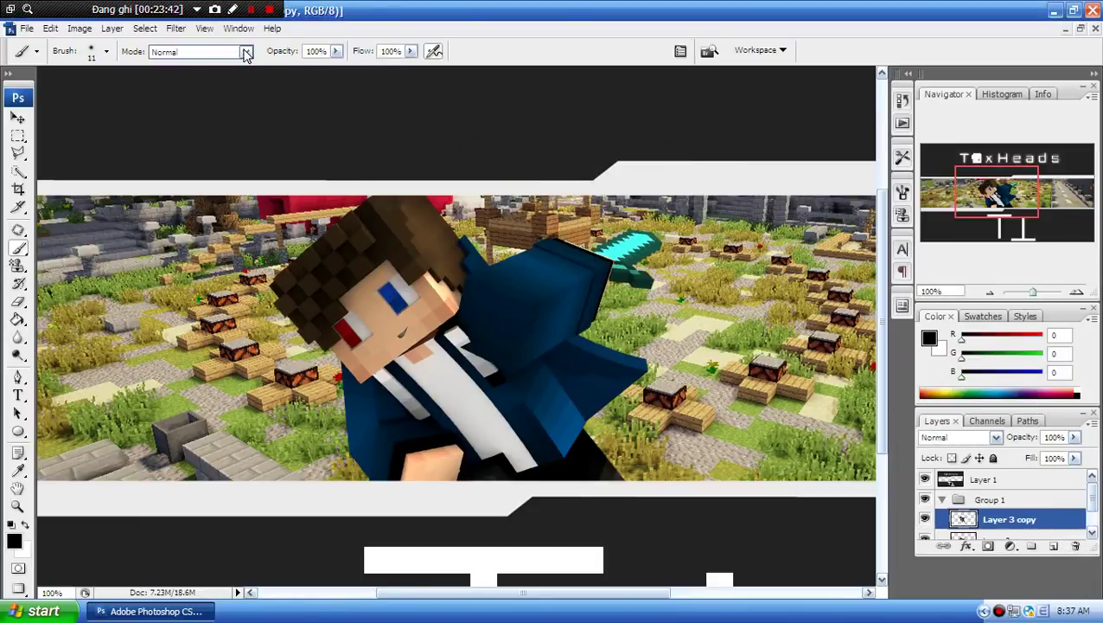
click(171, 32)
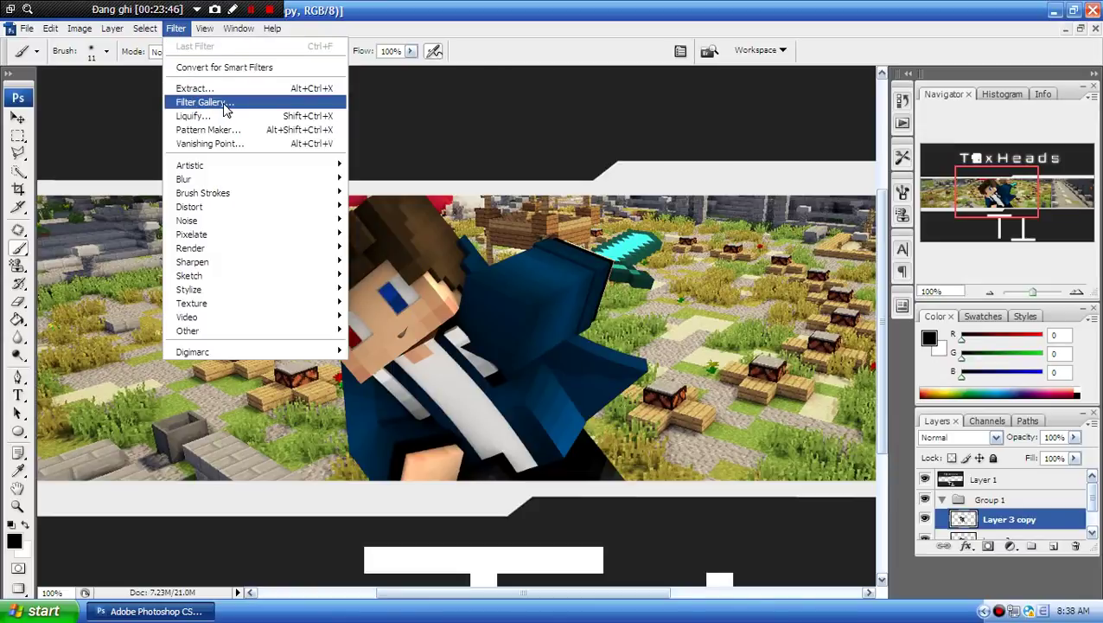
click(225, 103)
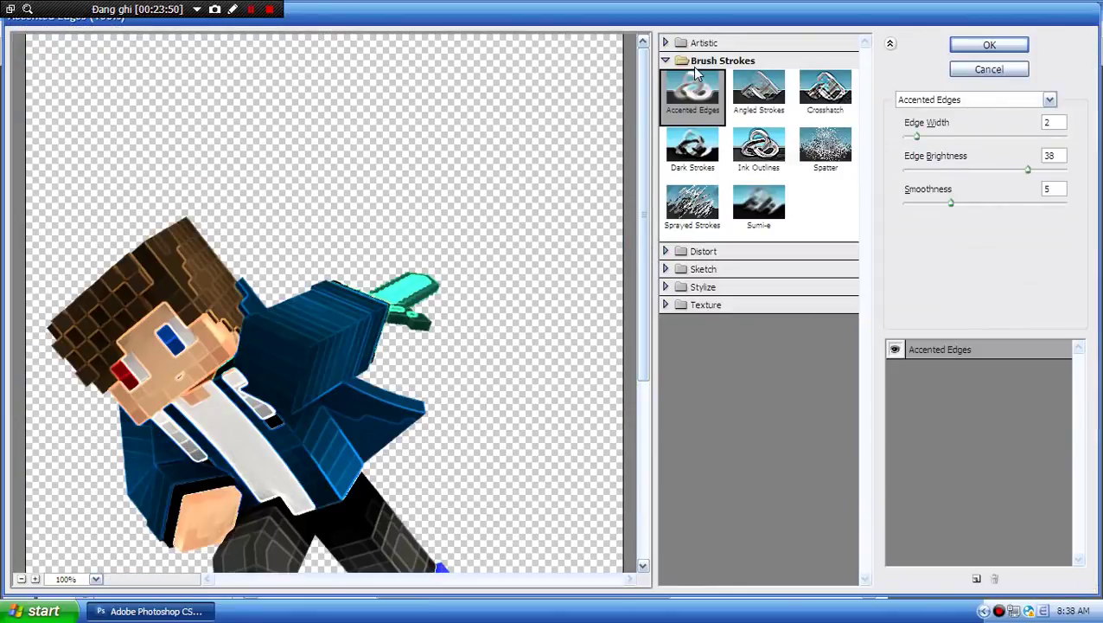
click(994, 70)
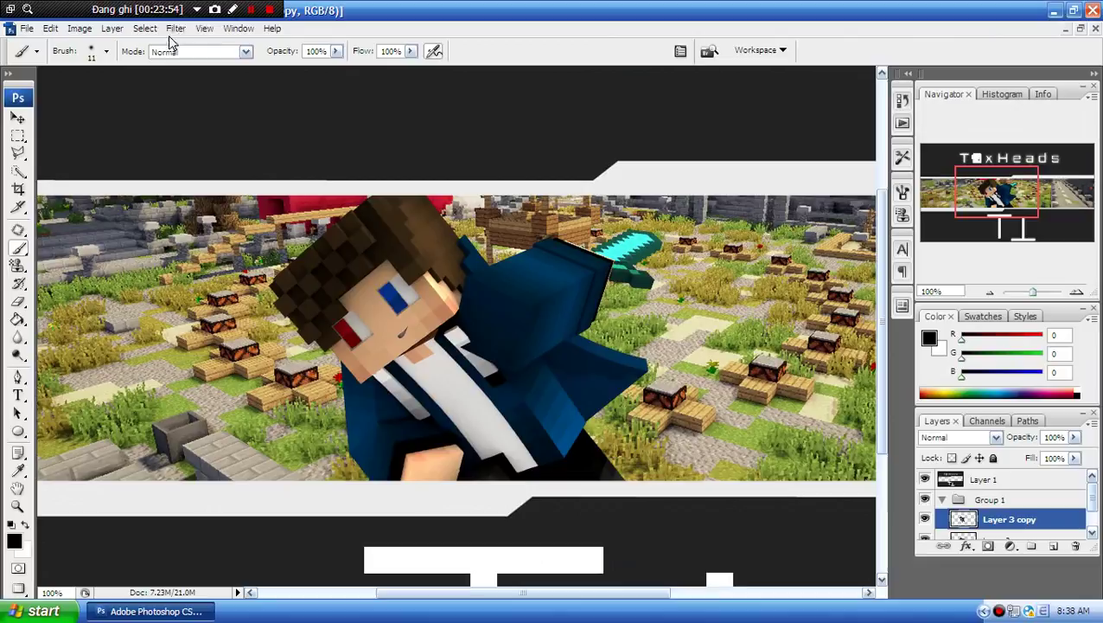
- Apply the Accented Edges filter to the character copy with edge width 2, edge brightness 38 and smoothness 5
click(176, 28)
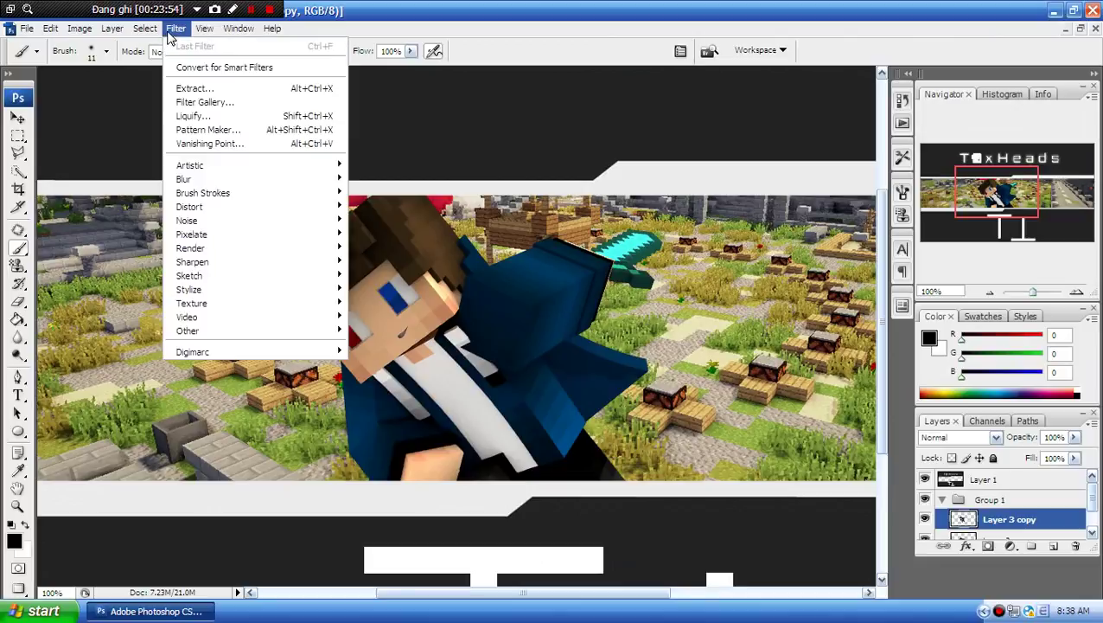
mouse_move(230, 196)
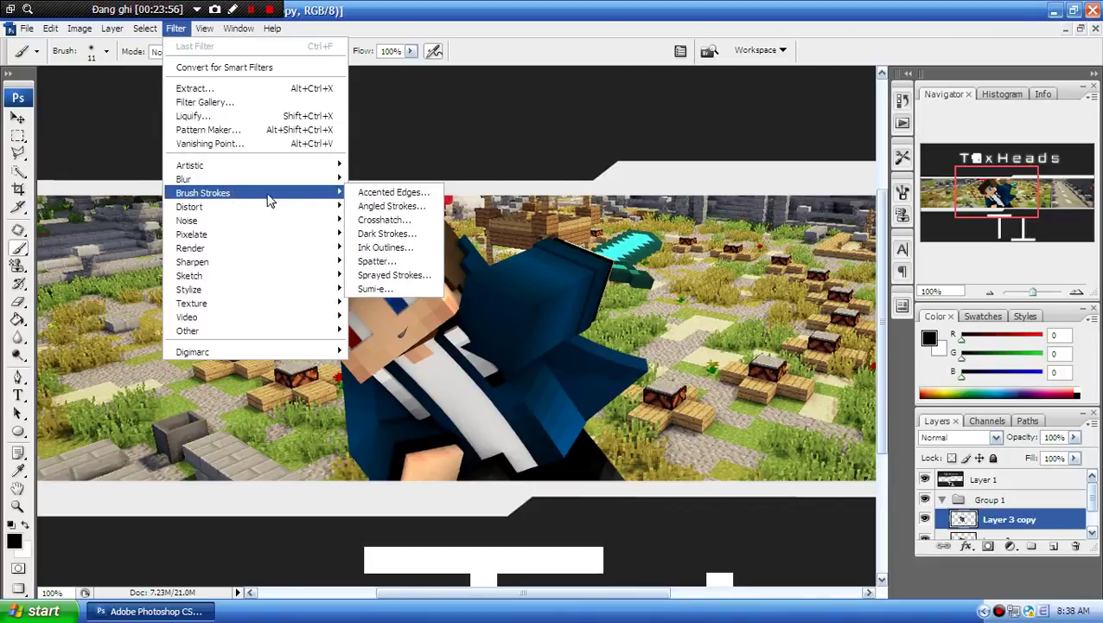
click(380, 192)
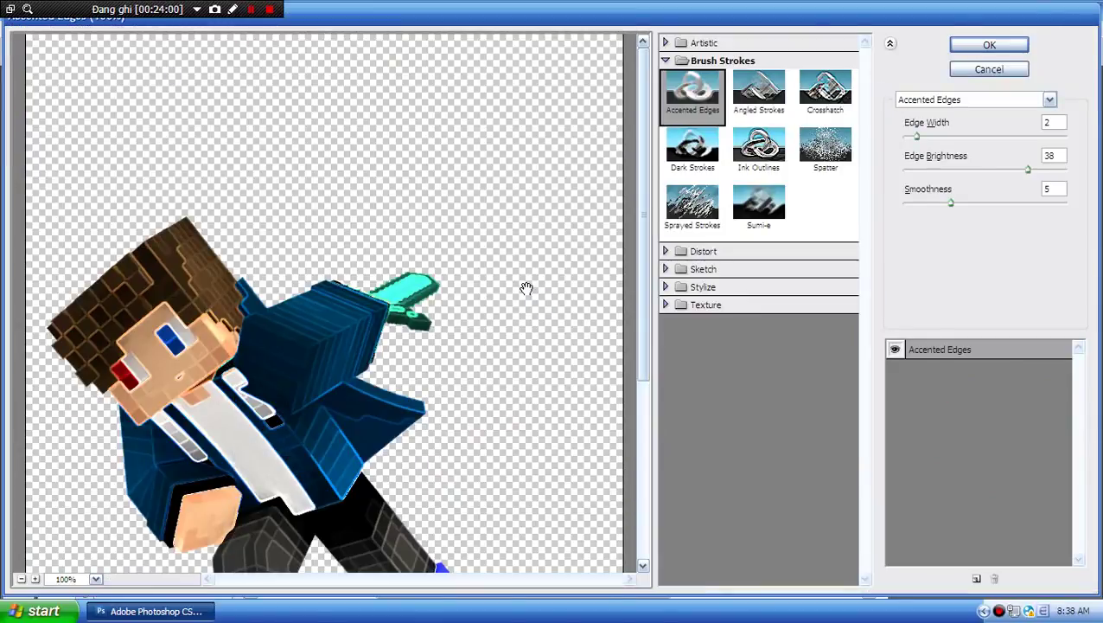
click(989, 46)
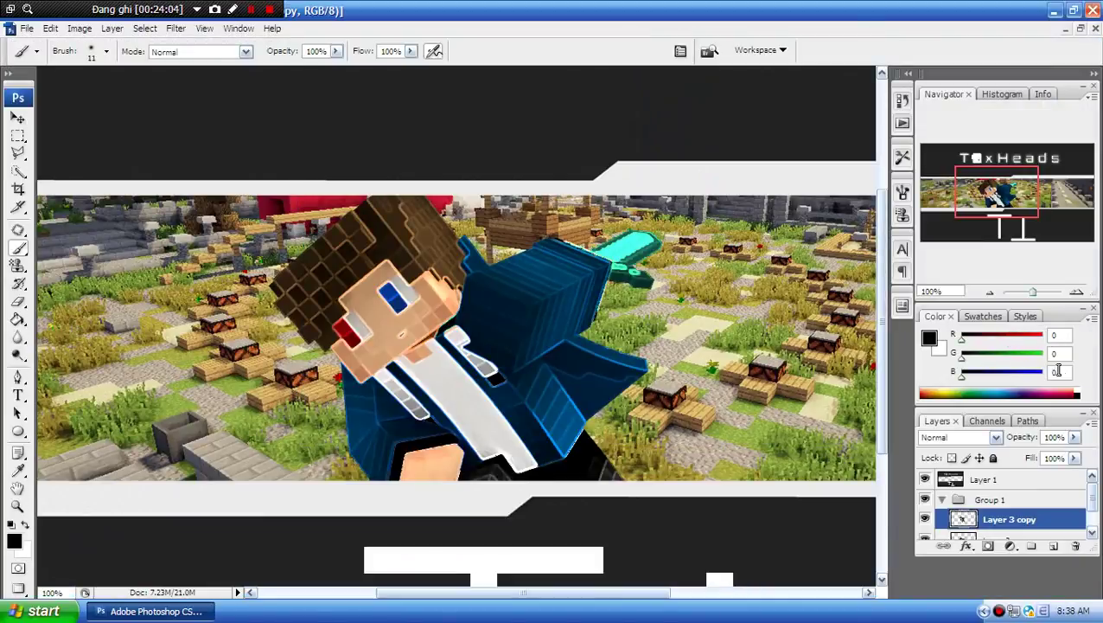
- Lower the opacity of the Accented Edges character copy, Layer 3 copy, to 16%
click(1074, 436)
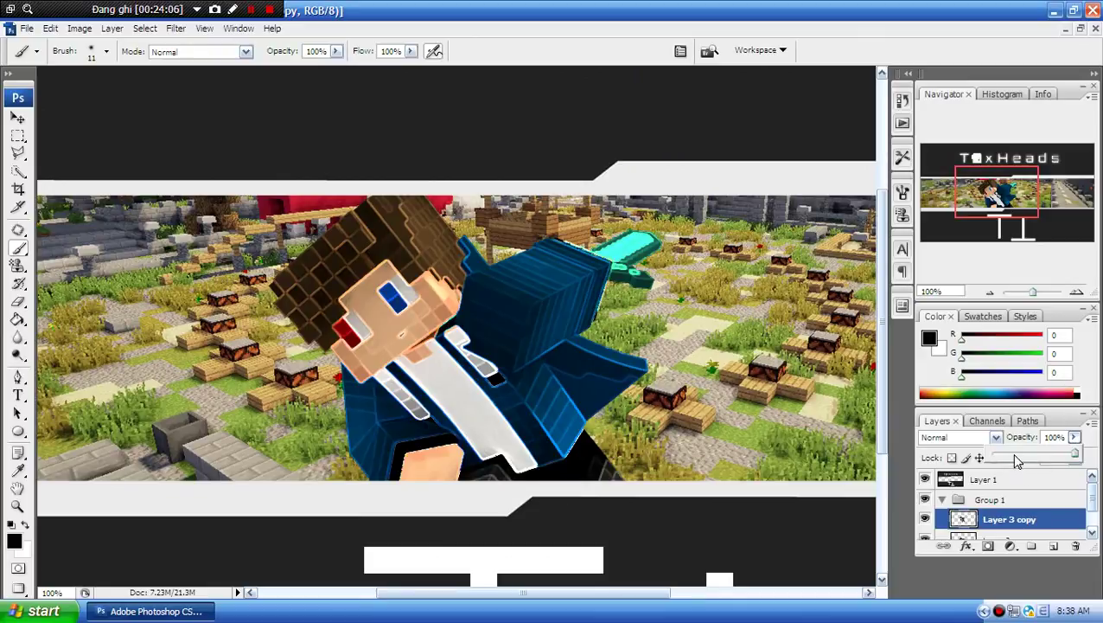
click(1016, 458)
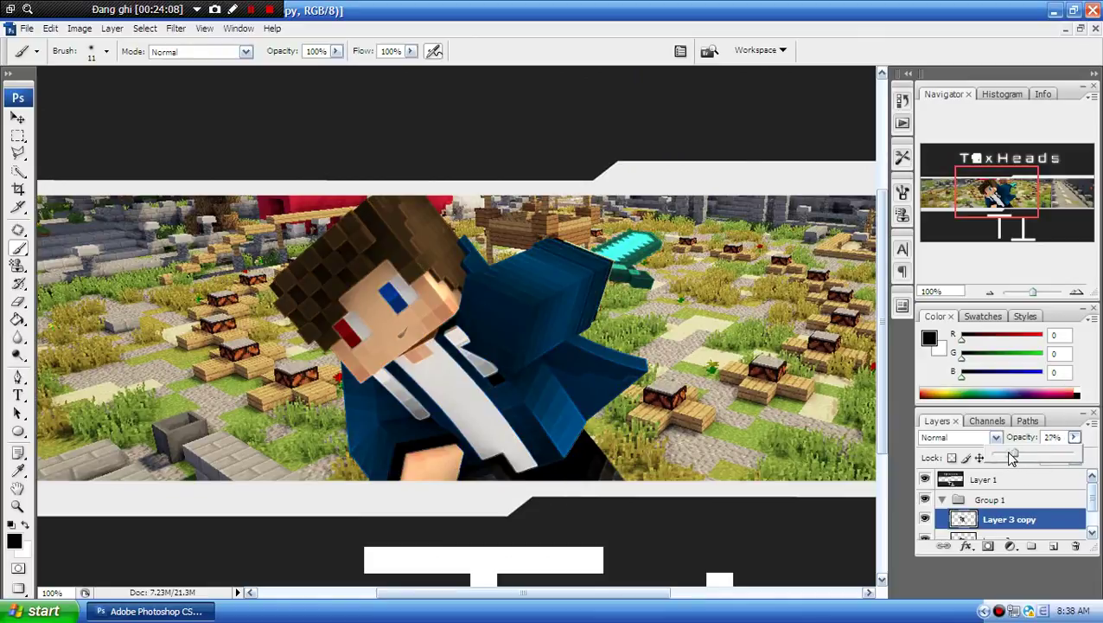
drag(1009, 451, 1006, 453)
click(1074, 438)
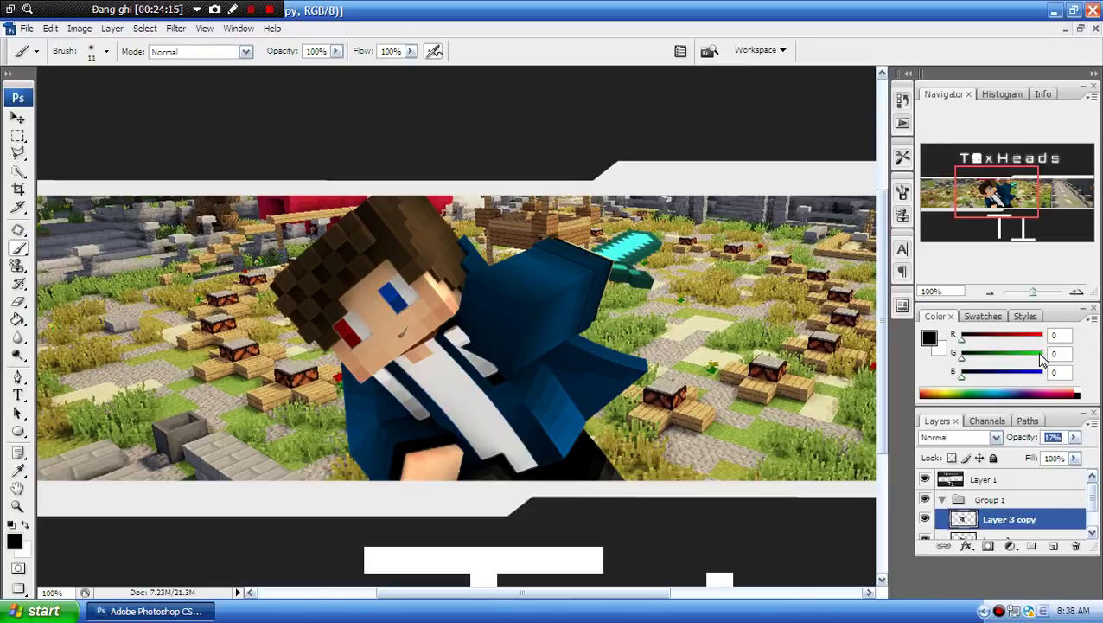
key(Down)
- Duplicate the original character layer, Layer 3, keeping the name Layer 3 copy 2
click(1008, 537)
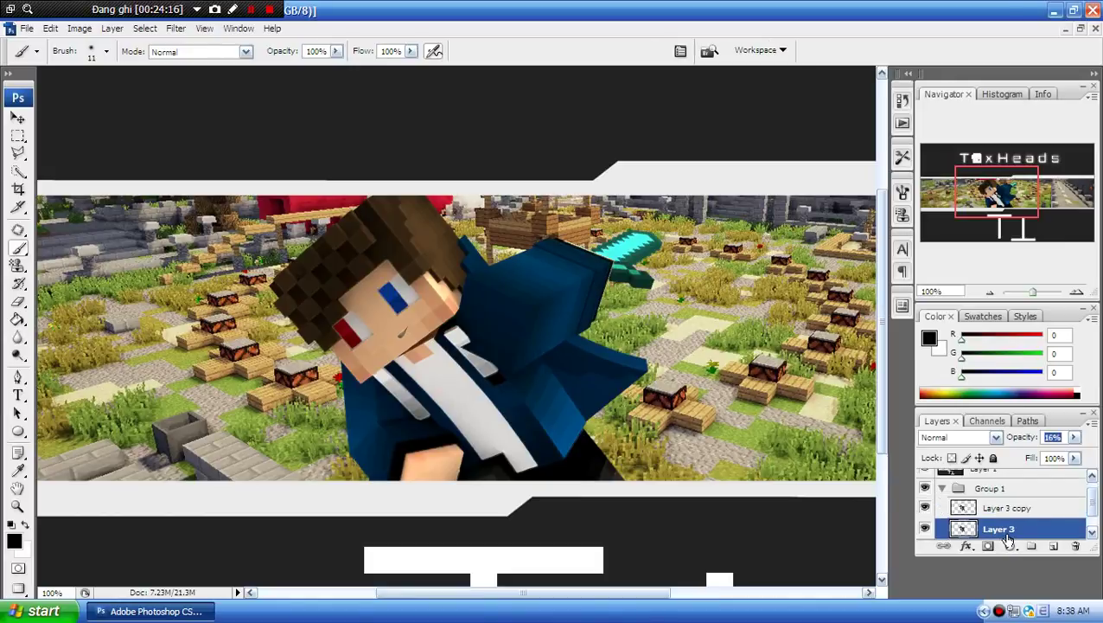
right_click(1003, 536)
click(923, 258)
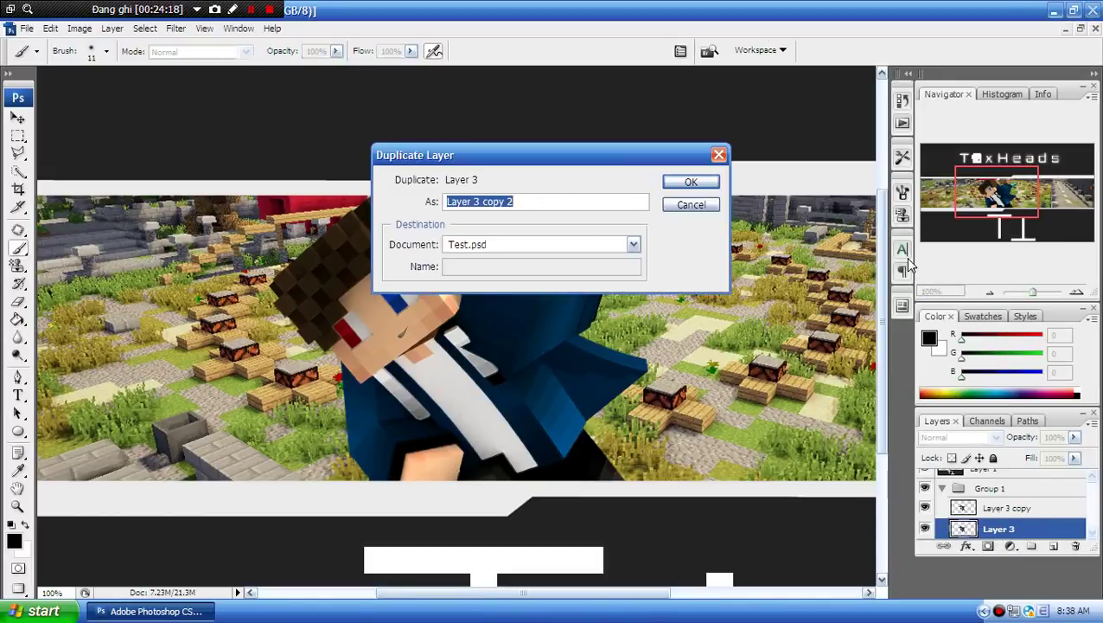
key(Return)
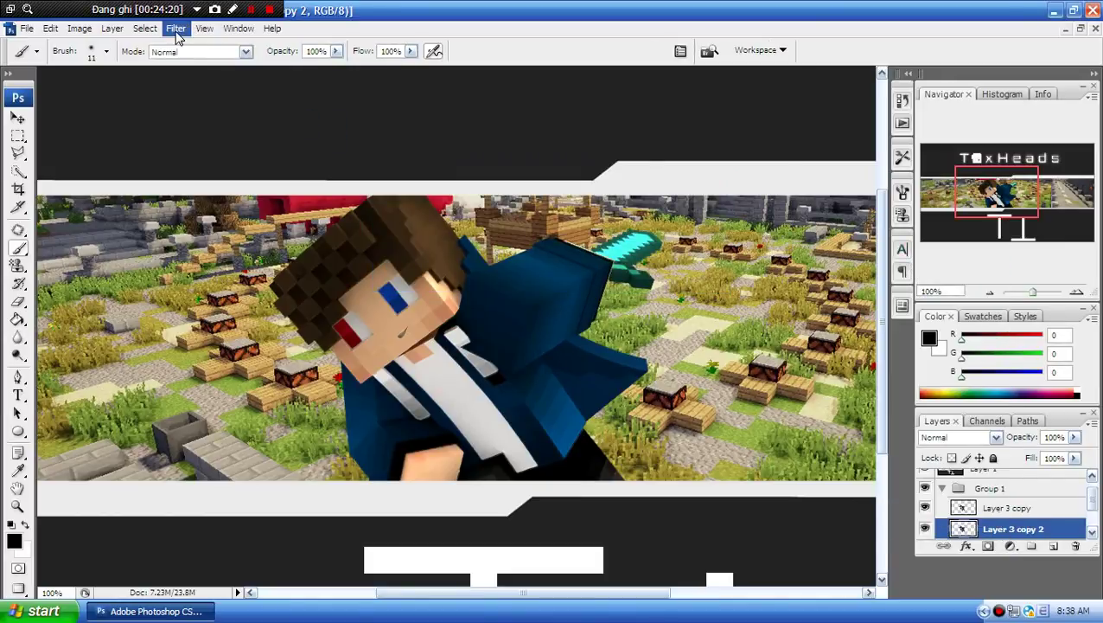
- Add a linear black-to-white gradient overlay at 54° and 76% scale to Layer 3 copy 2, and lower its opacity to 20%
click(17, 119)
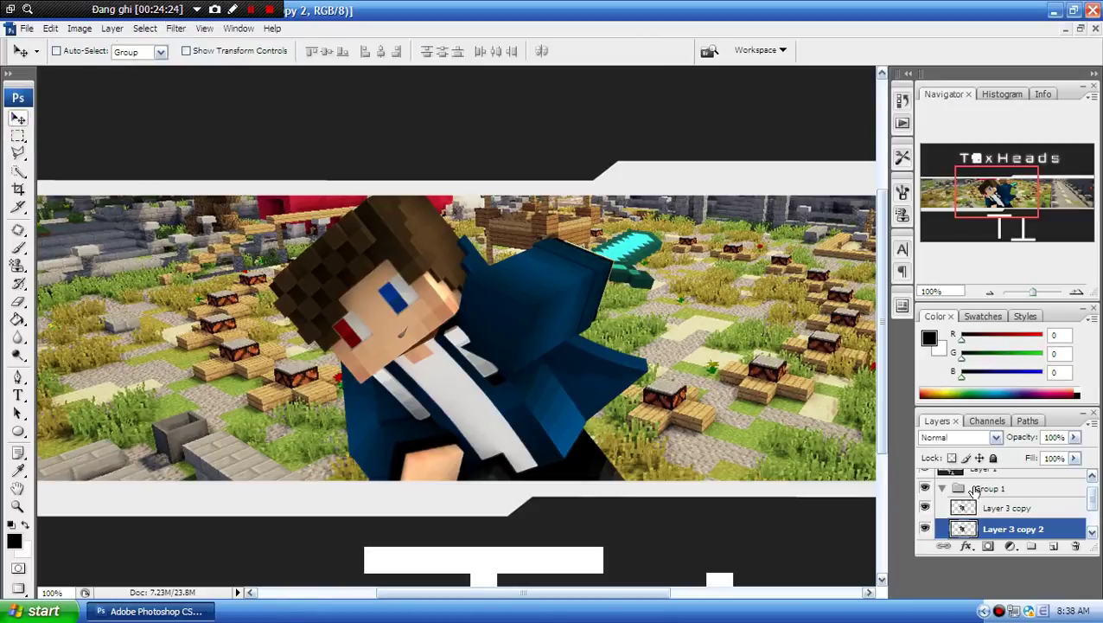
double_click(1060, 537)
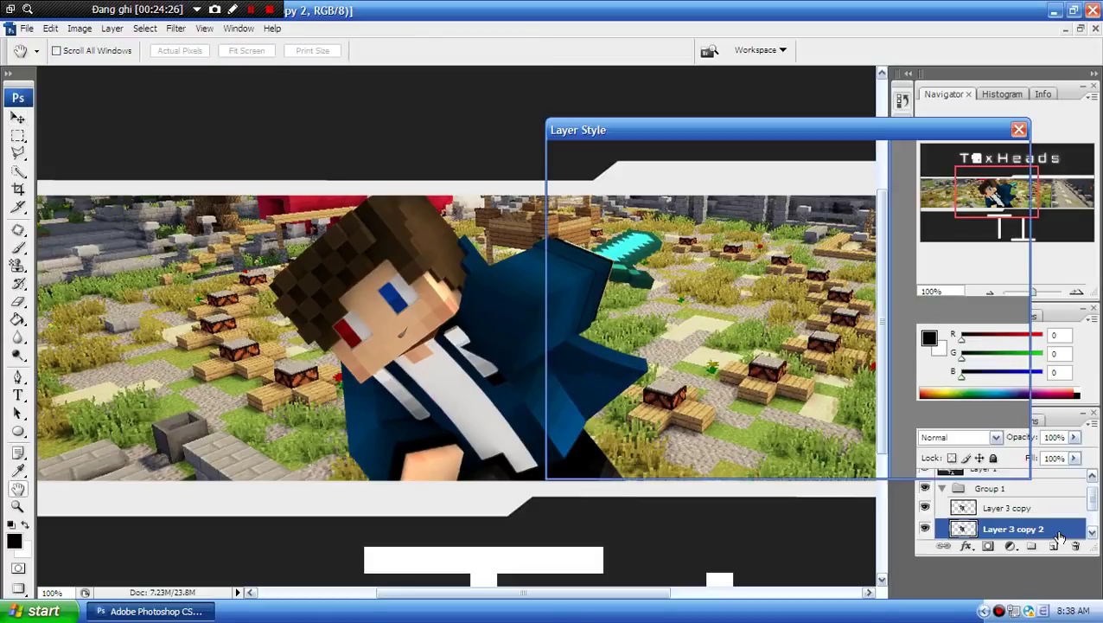
click(621, 360)
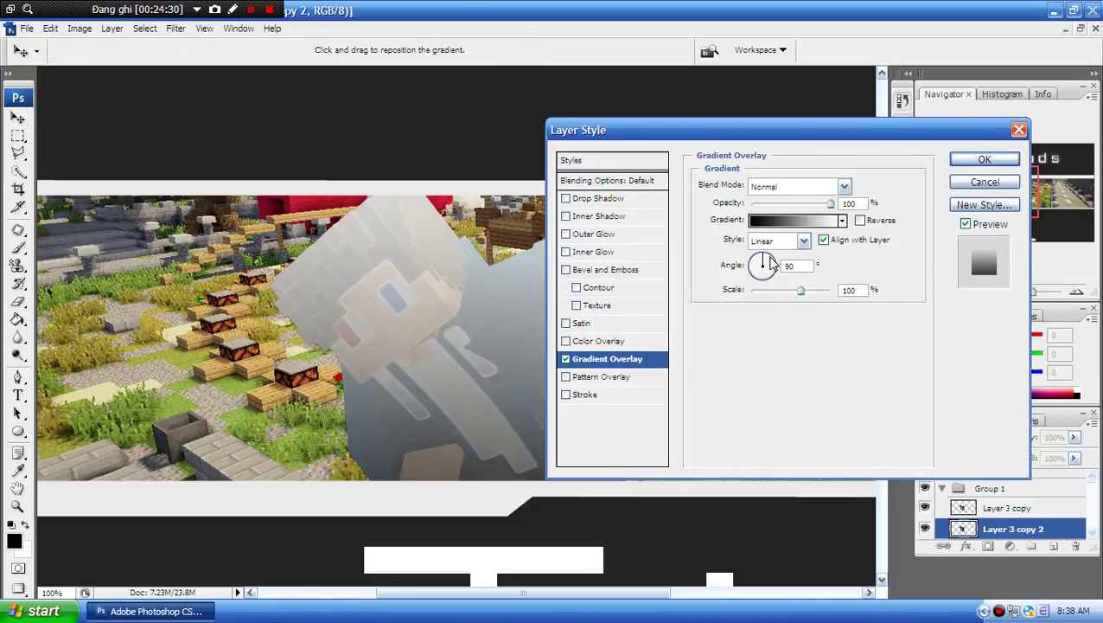
drag(767, 260, 774, 253)
drag(799, 291, 786, 291)
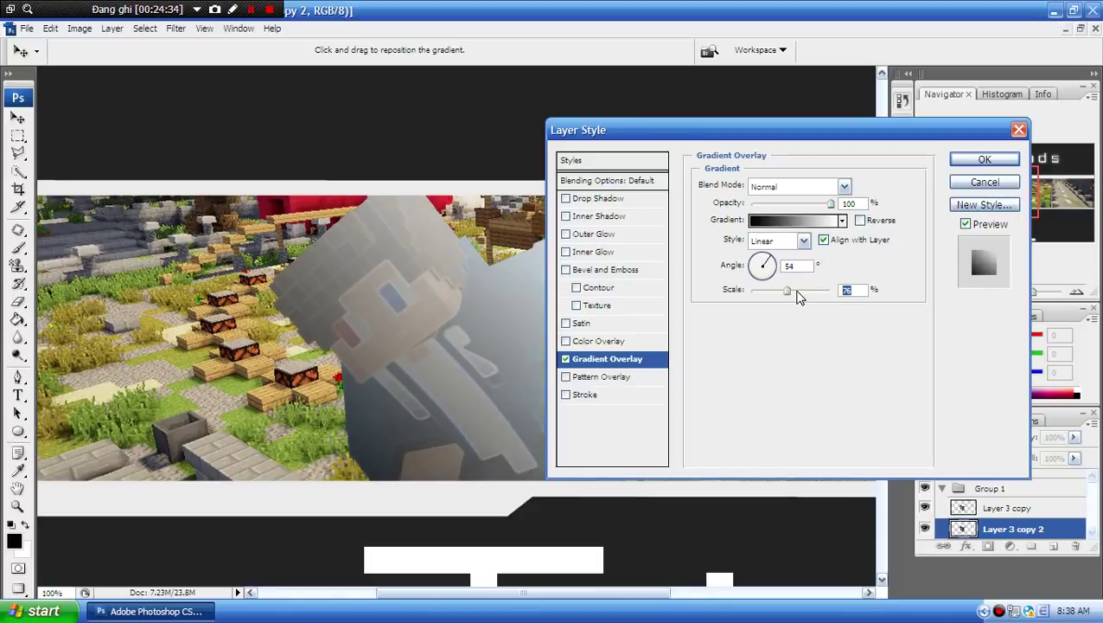
click(985, 159)
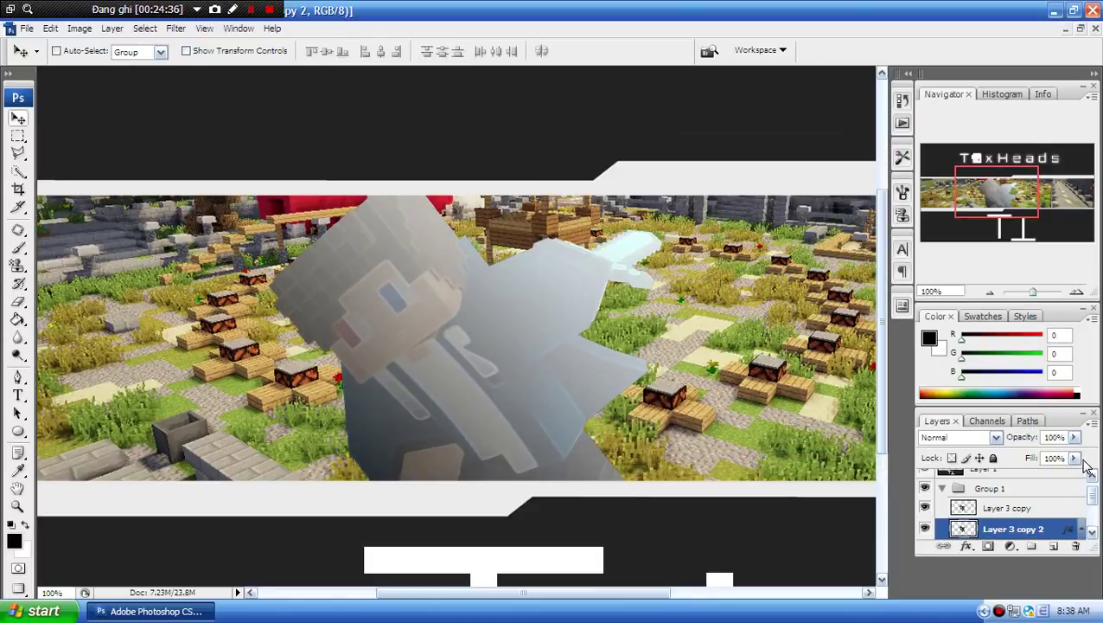
drag(1073, 443, 1011, 456)
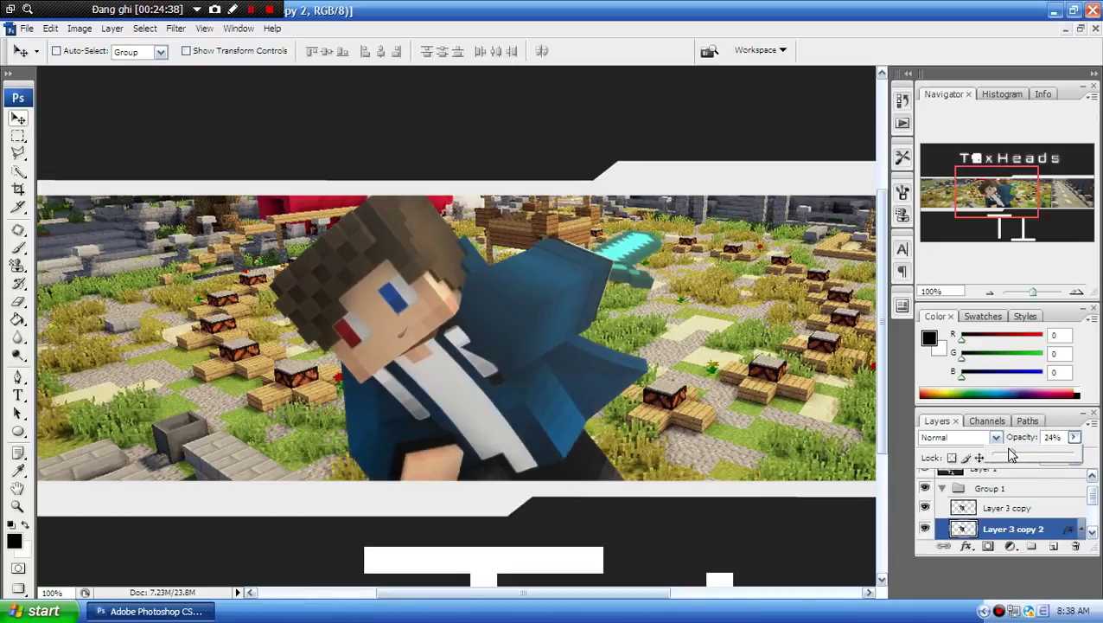
click(1074, 436)
- Duplicate Layer 3 once more, keeping the name Layer 3 copy 3
scroll(1054, 503, down, 1)
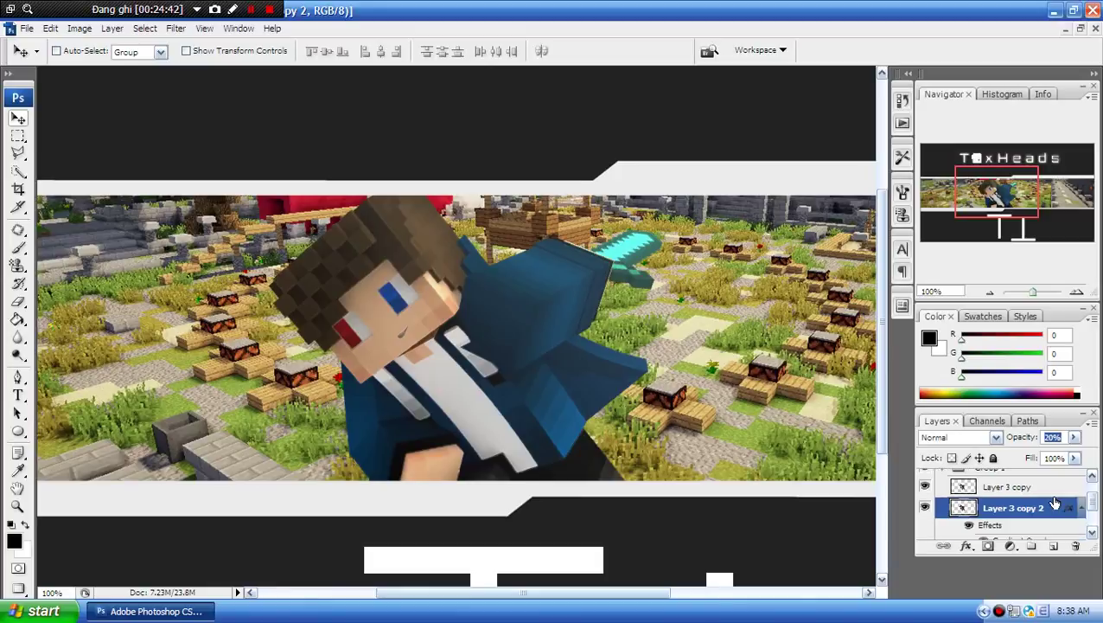
scroll(1054, 503, down, 1)
scroll(1054, 516, down, 1)
click(1054, 517)
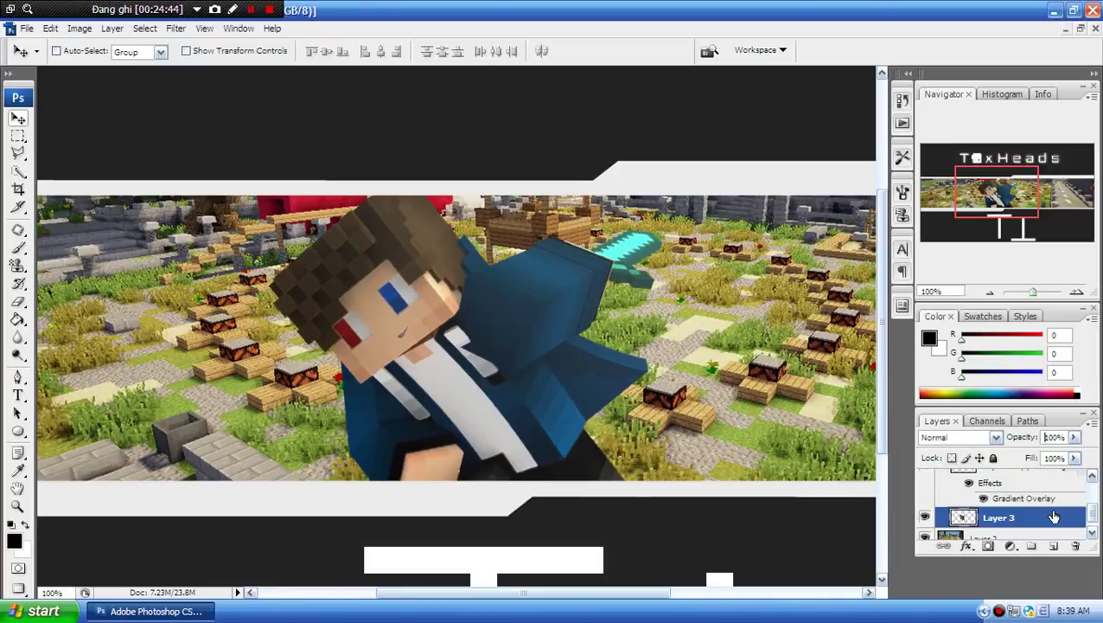
right_click(1055, 519)
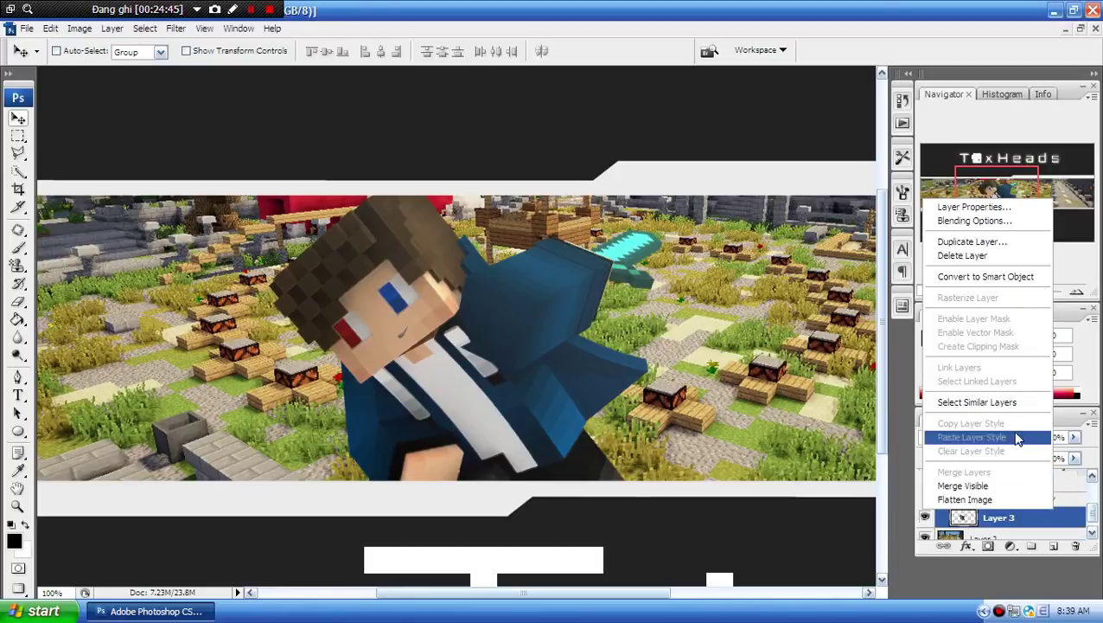
click(965, 245)
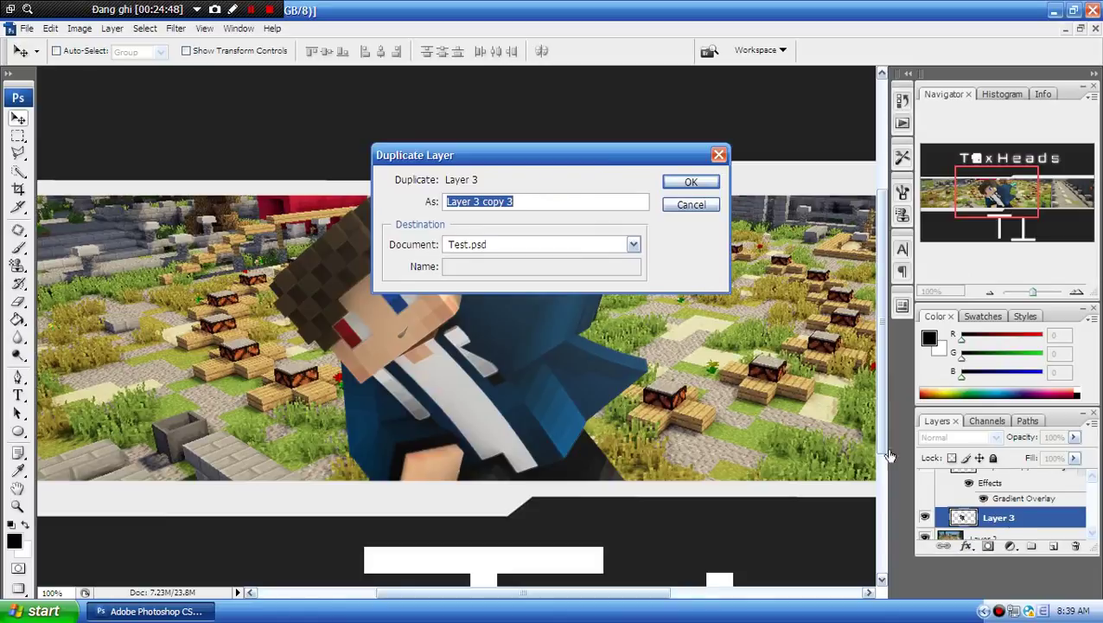
key(Return)
- Apply a Motion Blur to Layer 3 copy 3 with an angle of 42° and a distance of 166 pixels
click(175, 28)
mouse_move(218, 186)
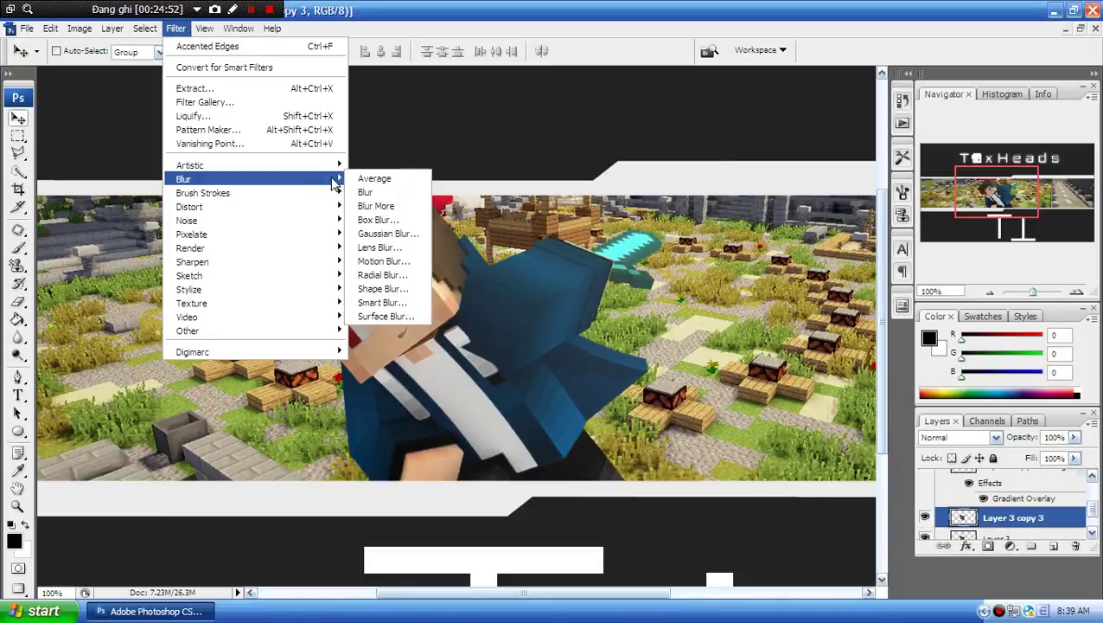
click(393, 262)
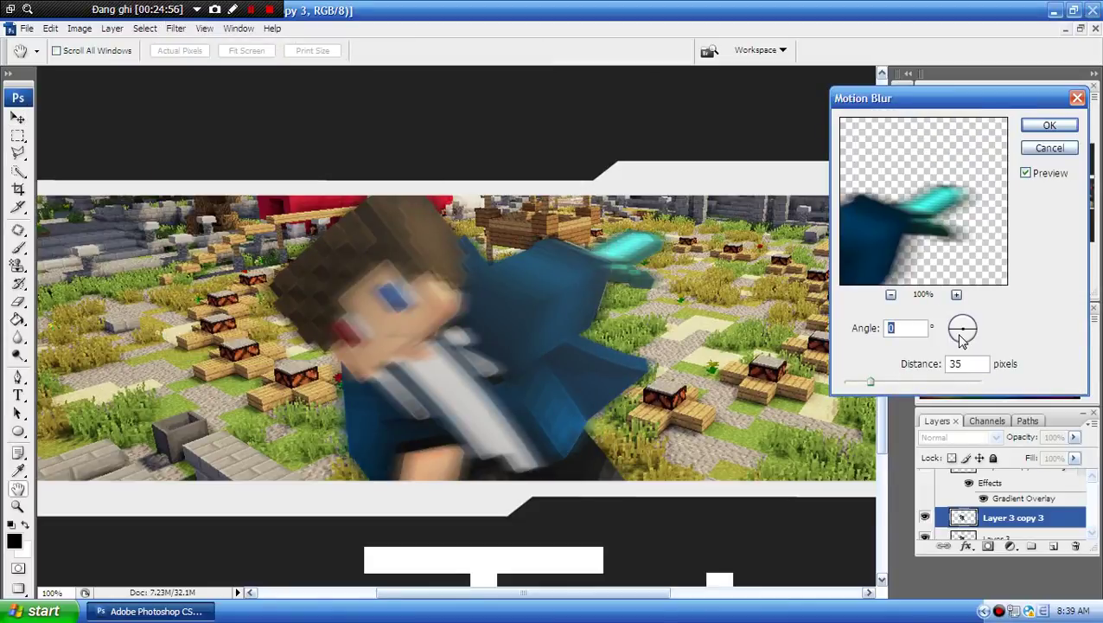
click(957, 334)
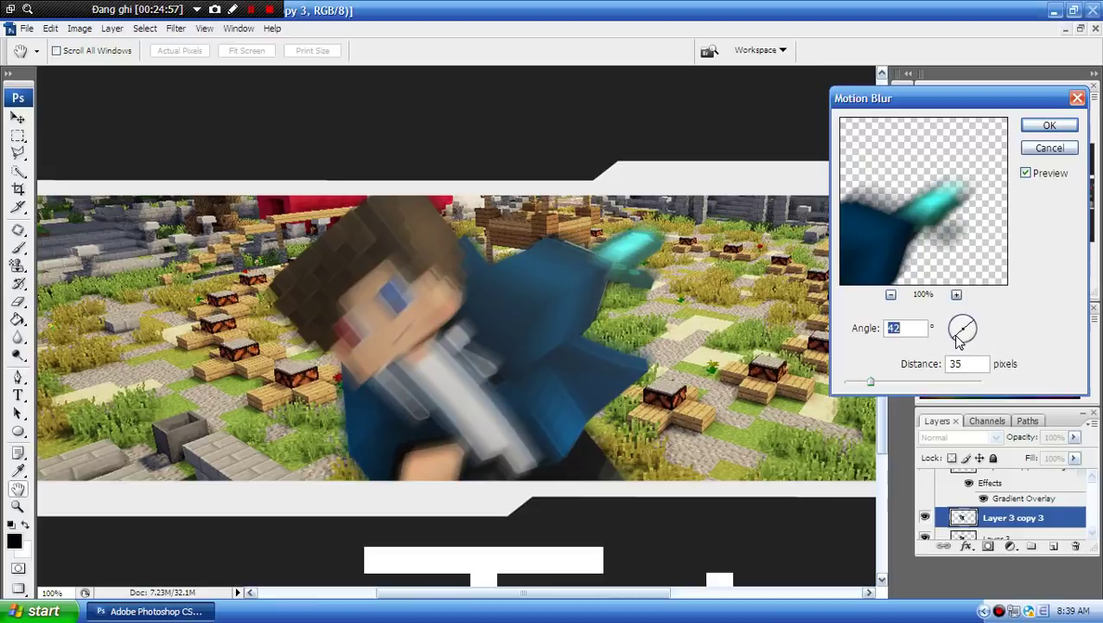
click(905, 381)
drag(909, 381, 913, 381)
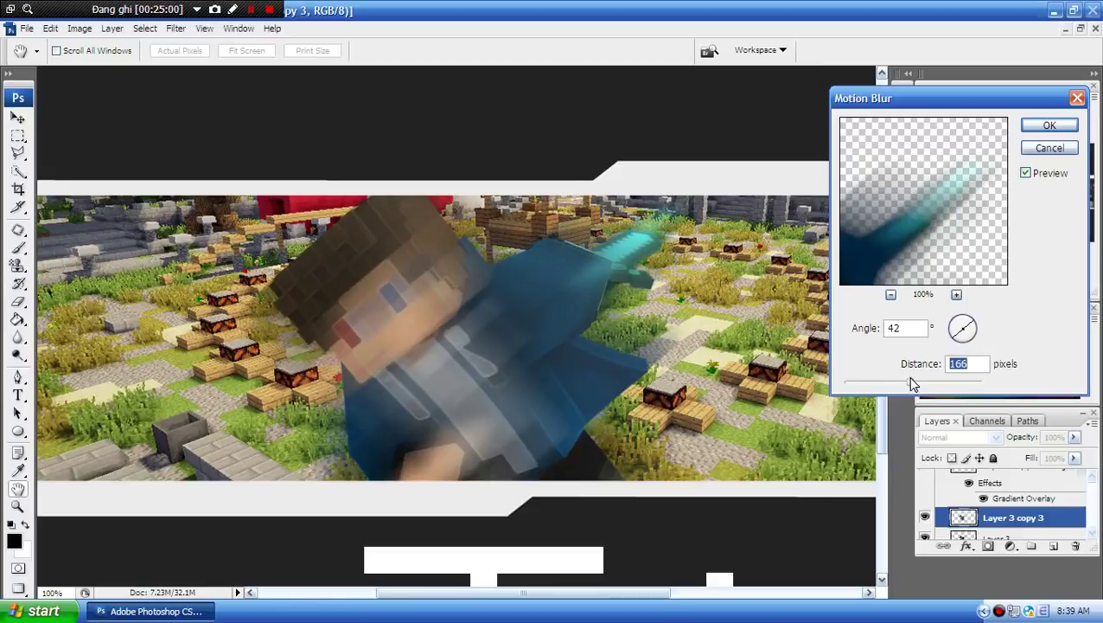
click(1048, 126)
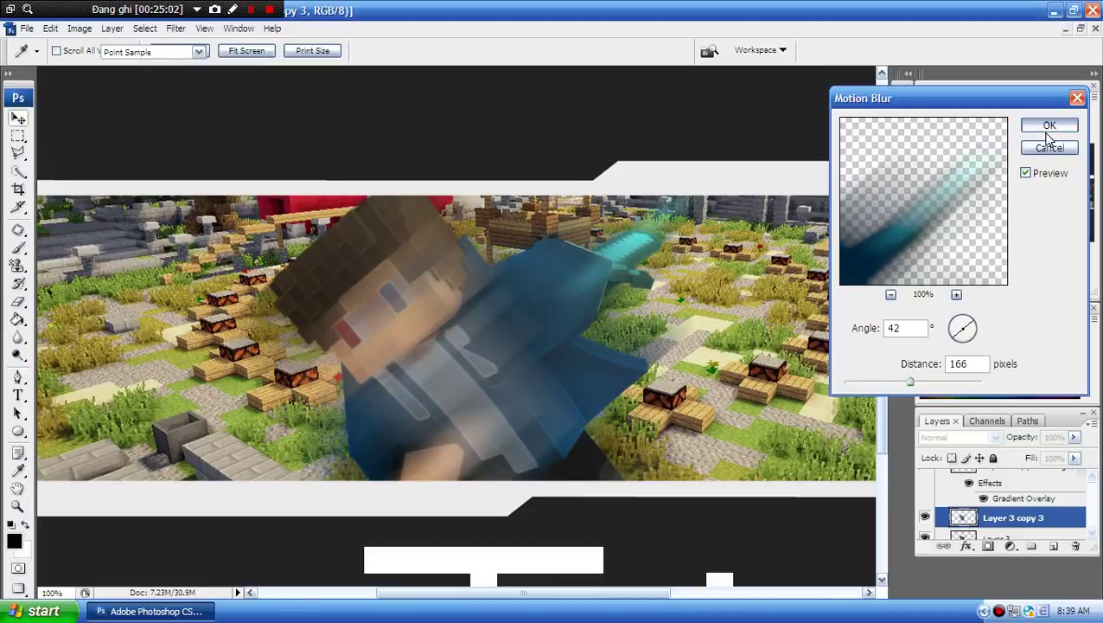
- Erase the motion-blurred copy over the character's hair, face, shirt and lower jacket with the 90 px eraser
click(17, 300)
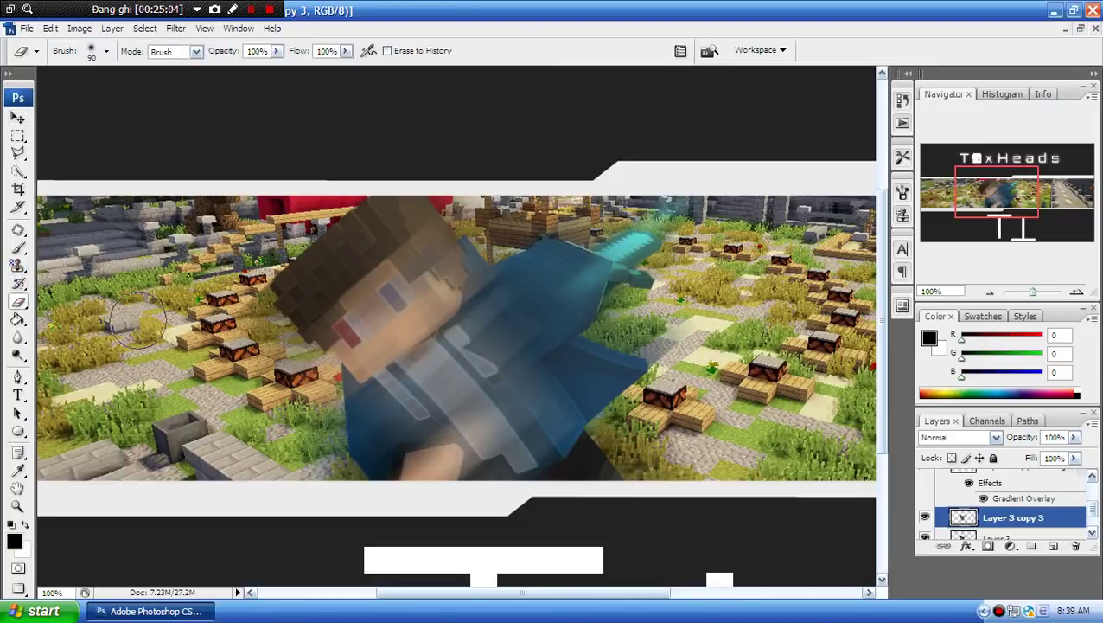
mouse_move(307, 310)
mouse_down()
mouse_move(391, 380)
mouse_move(417, 482)
mouse_move(366, 442)
mouse_move(396, 528)
mouse_up()
right_click(403, 524)
click(330, 316)
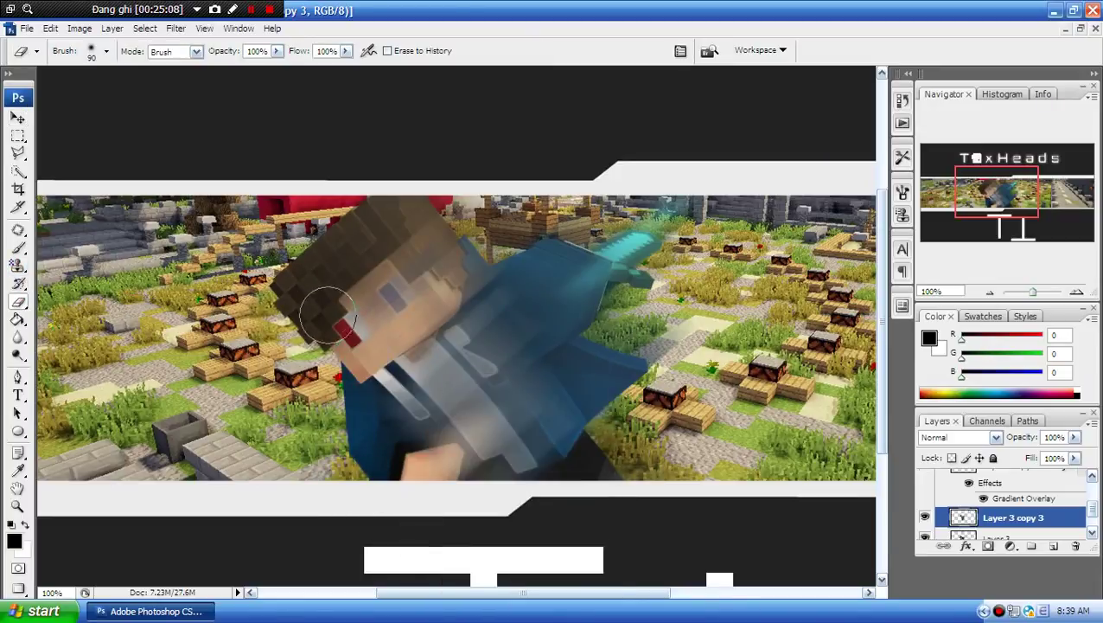
drag(415, 381, 464, 456)
mouse_move(369, 418)
mouse_down()
mouse_move(483, 407)
mouse_move(484, 372)
mouse_move(428, 350)
mouse_move(484, 332)
mouse_up()
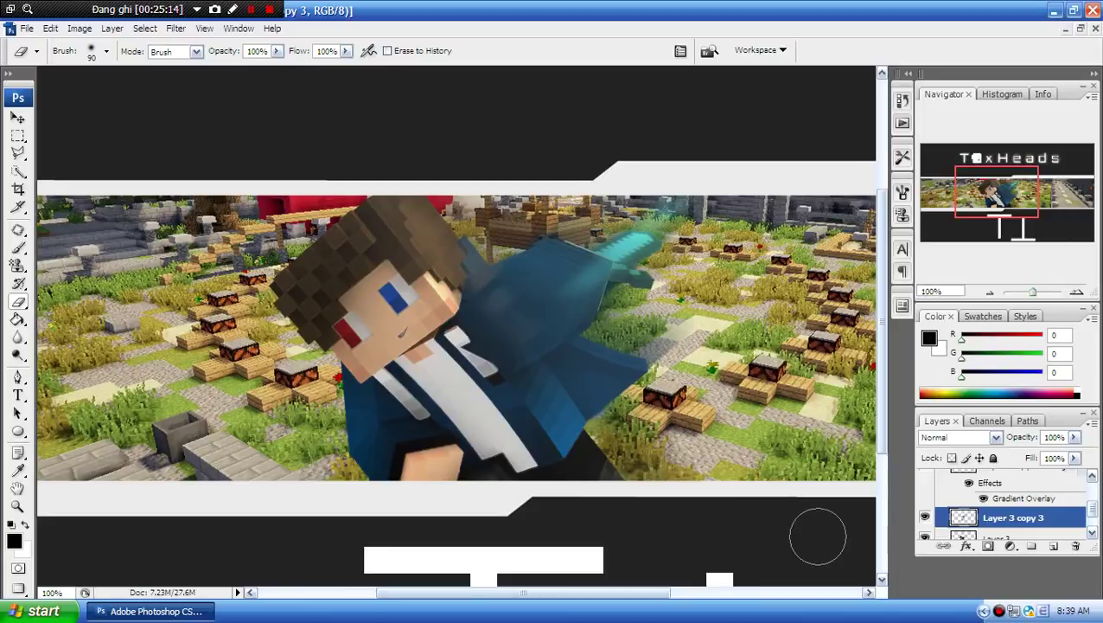
- Step back through the history to an early eraser stroke, undoing the erasing over the face and shirt
click(903, 99)
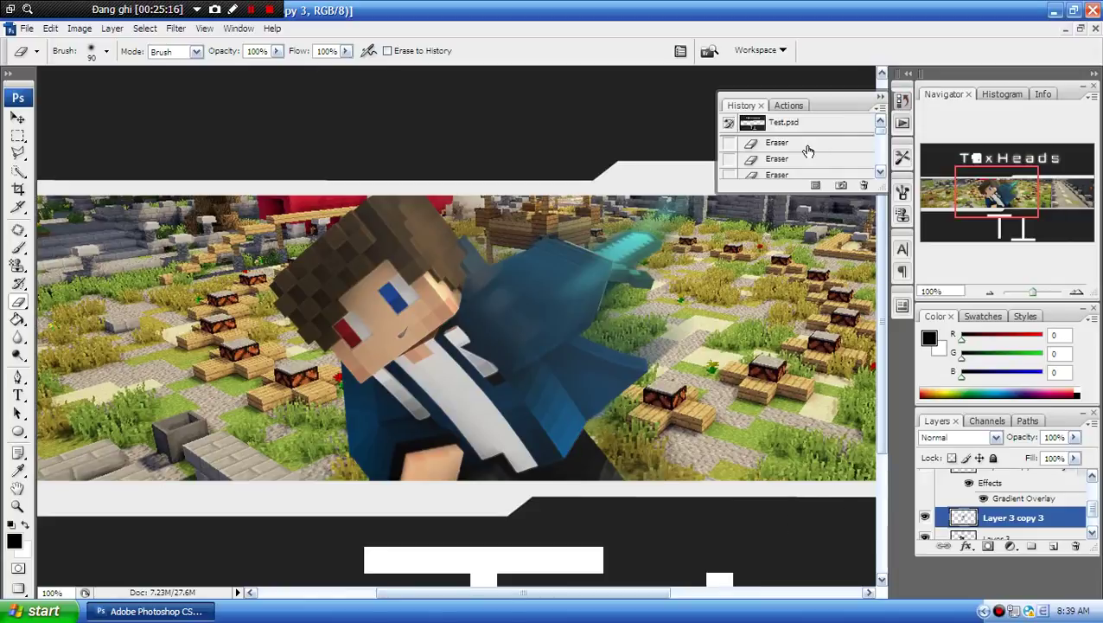
click(807, 144)
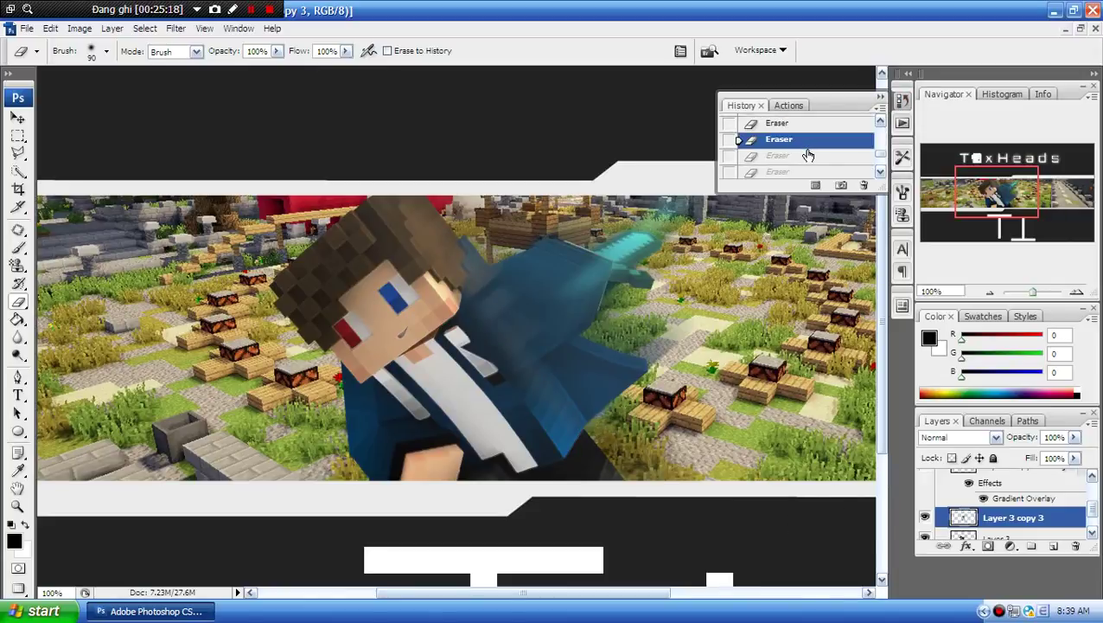
click(809, 157)
click(811, 171)
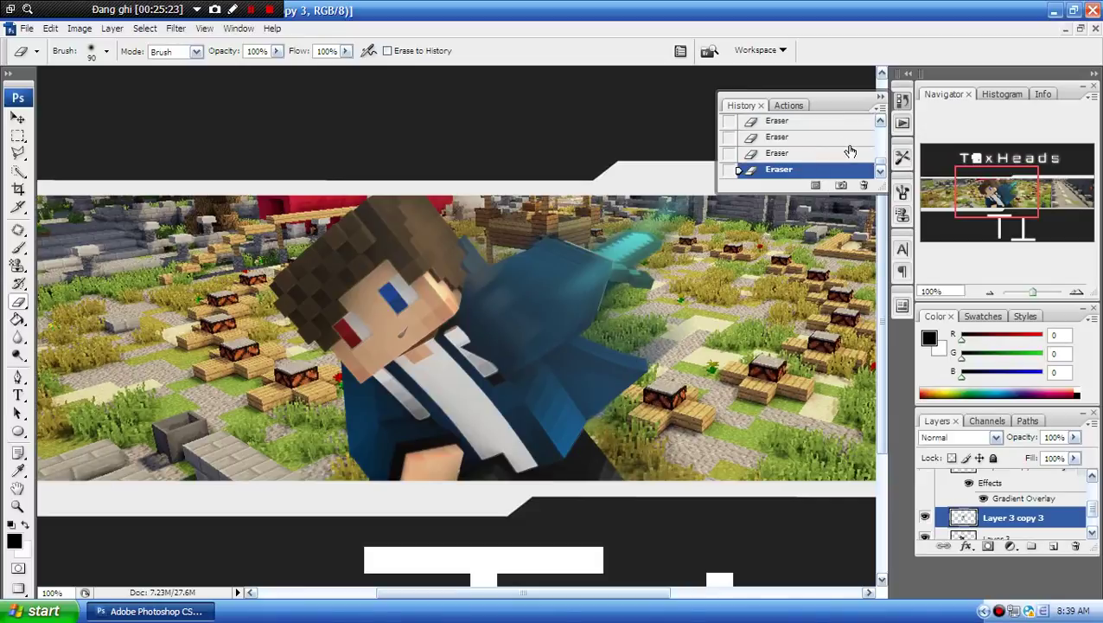
click(806, 154)
click(796, 139)
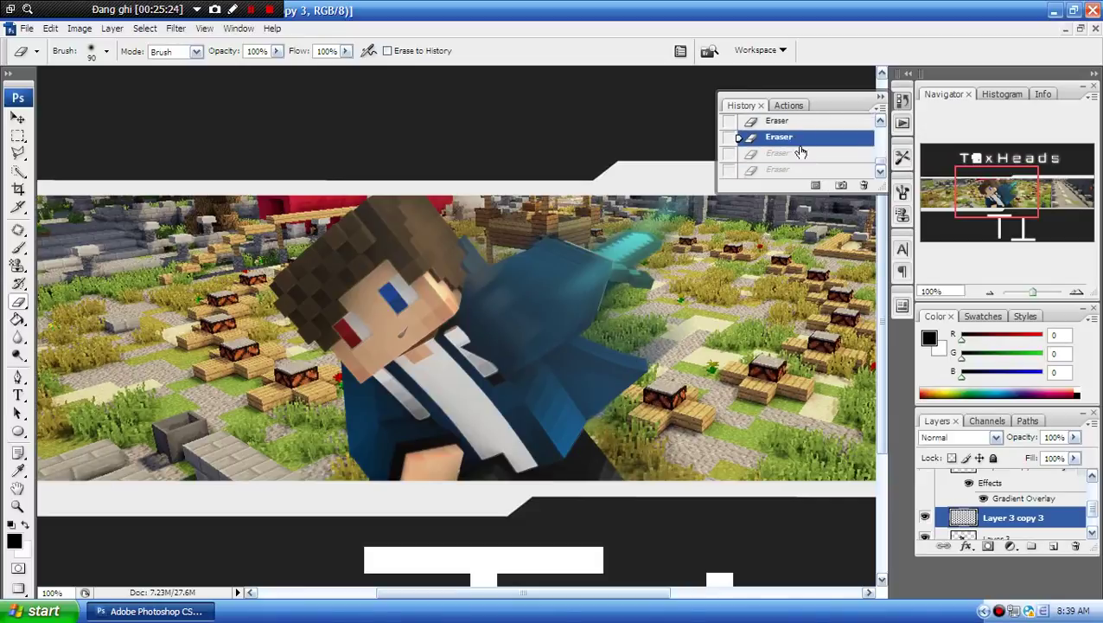
scroll(800, 150, up, 2)
click(799, 150)
scroll(796, 145, up, 1)
click(794, 140)
scroll(796, 143, up, 3)
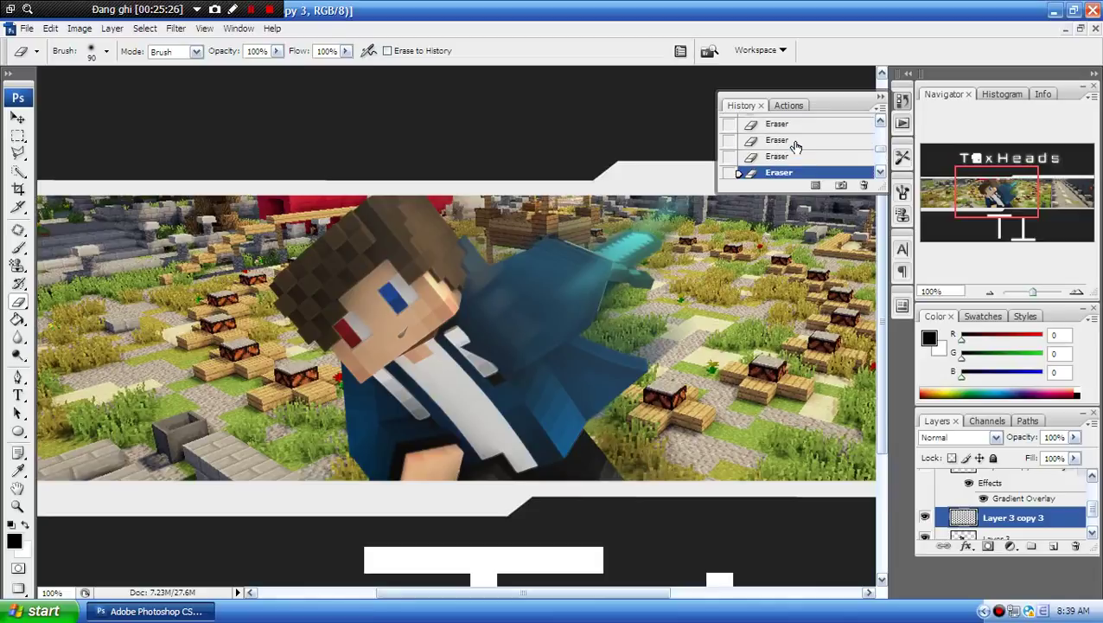
click(799, 143)
scroll(831, 147, up, 2)
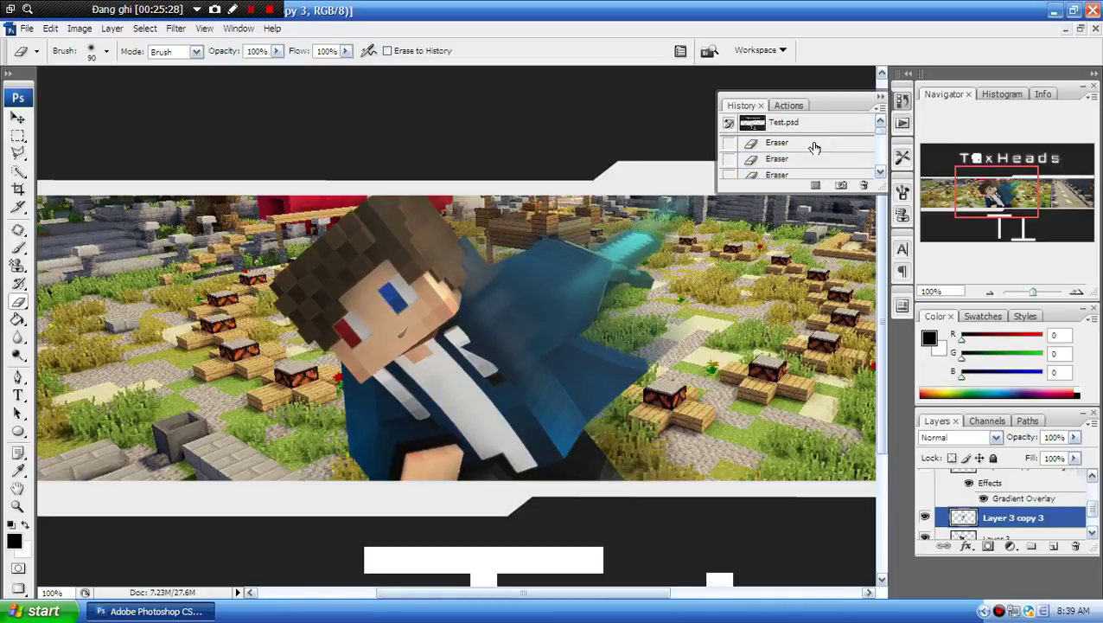
click(812, 143)
- Erase the motion-blurred copy again over the character's face, collar and shirt, leaving the blur on the arm and sword
click(899, 104)
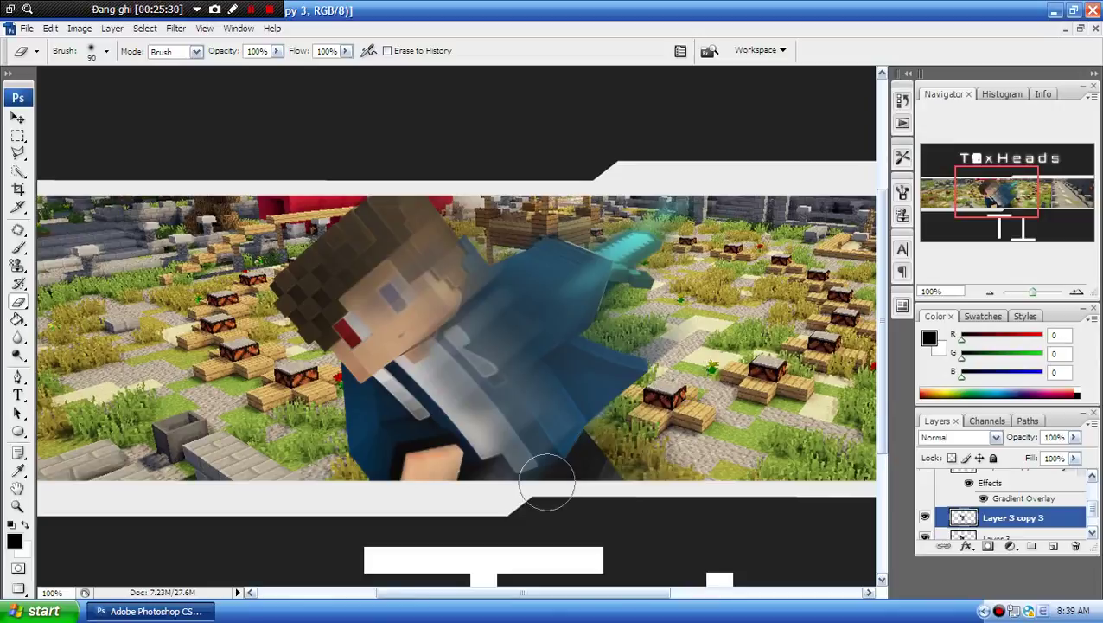
mouse_move(375, 260)
mouse_down()
mouse_move(503, 356)
mouse_move(374, 225)
mouse_move(515, 424)
mouse_up()
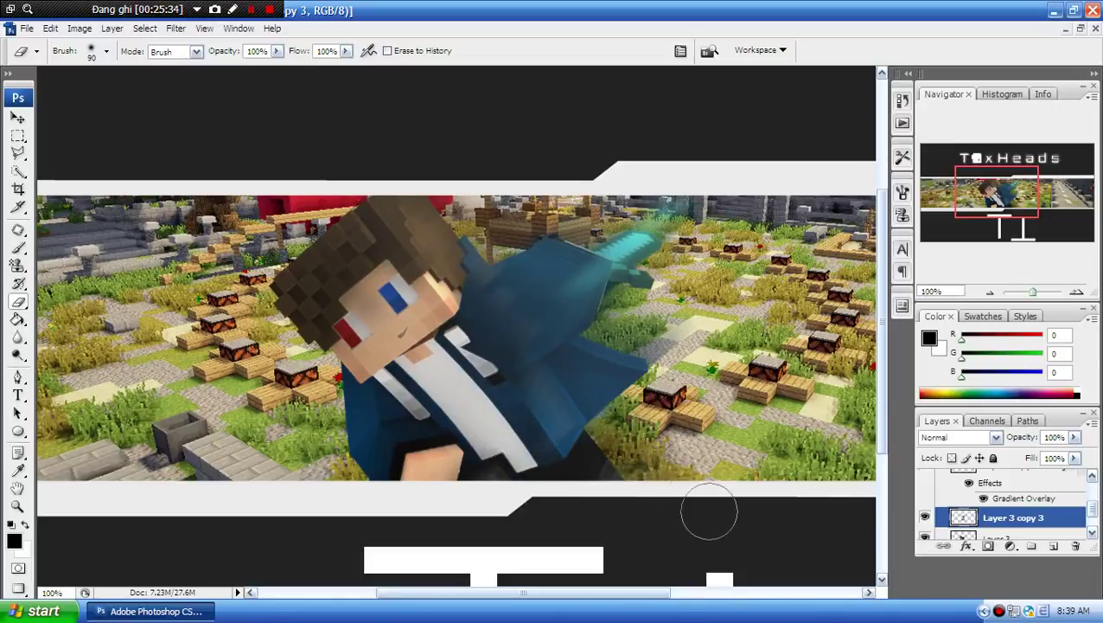
click(17, 117)
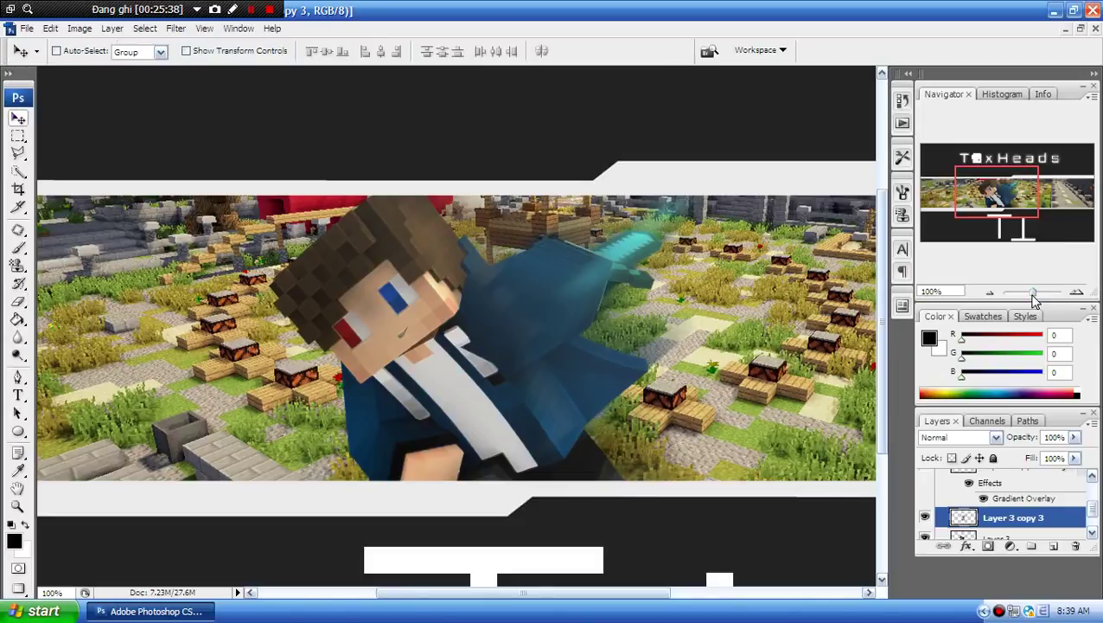
- Add a new empty layer at the top of Group 1, above the character's layers
mouse_move(1035, 300)
mouse_down()
mouse_move(1022, 291)
mouse_move(1035, 291)
mouse_up()
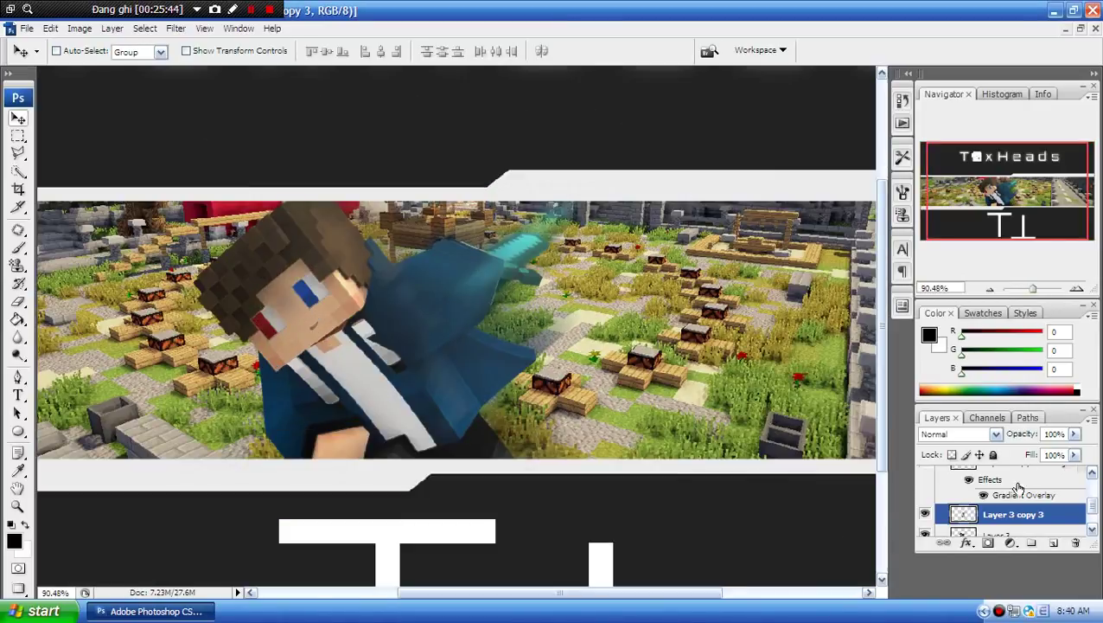
scroll(1035, 515, up, 3)
click(1034, 515)
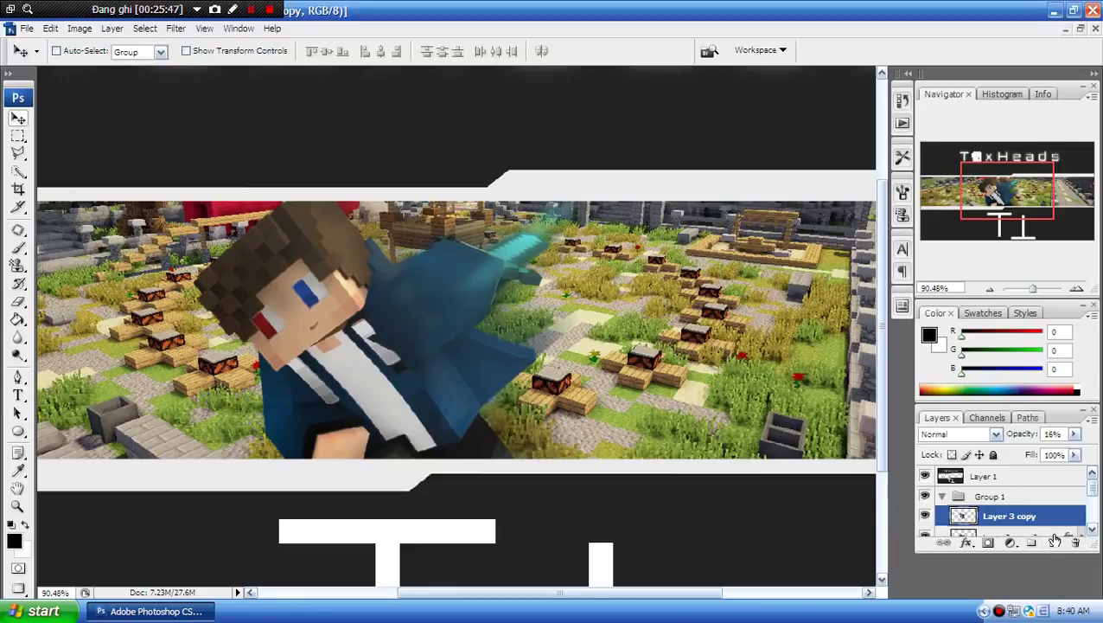
click(1048, 536)
scroll(1020, 523, up, 3)
click(1029, 516)
click(1054, 543)
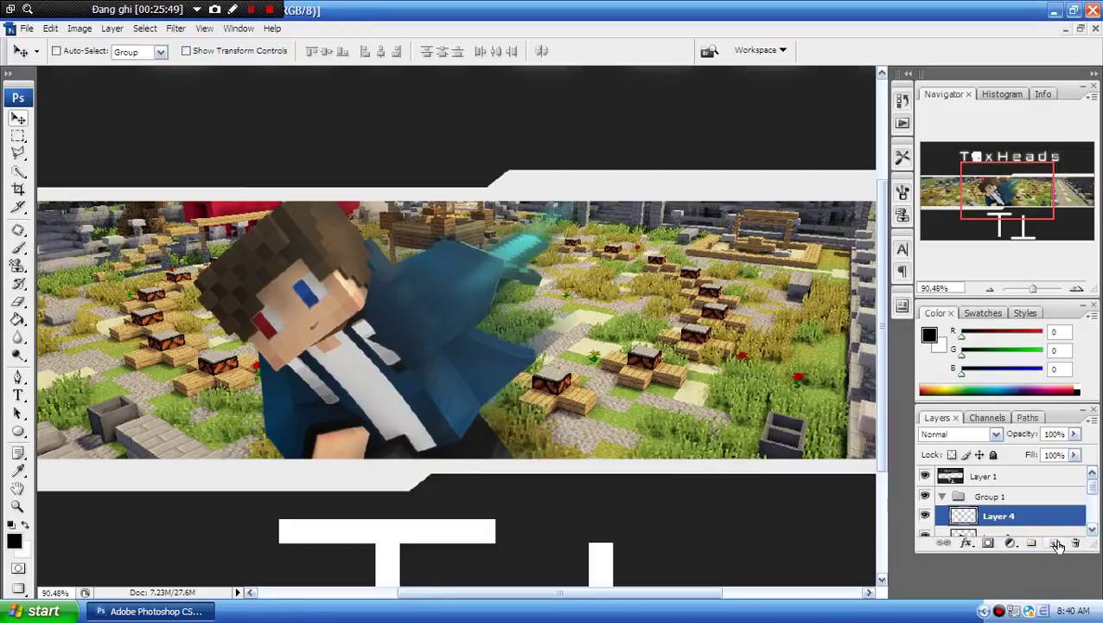
- Select the Brush tool and set the foreground colour to bright blue 006cff
click(18, 247)
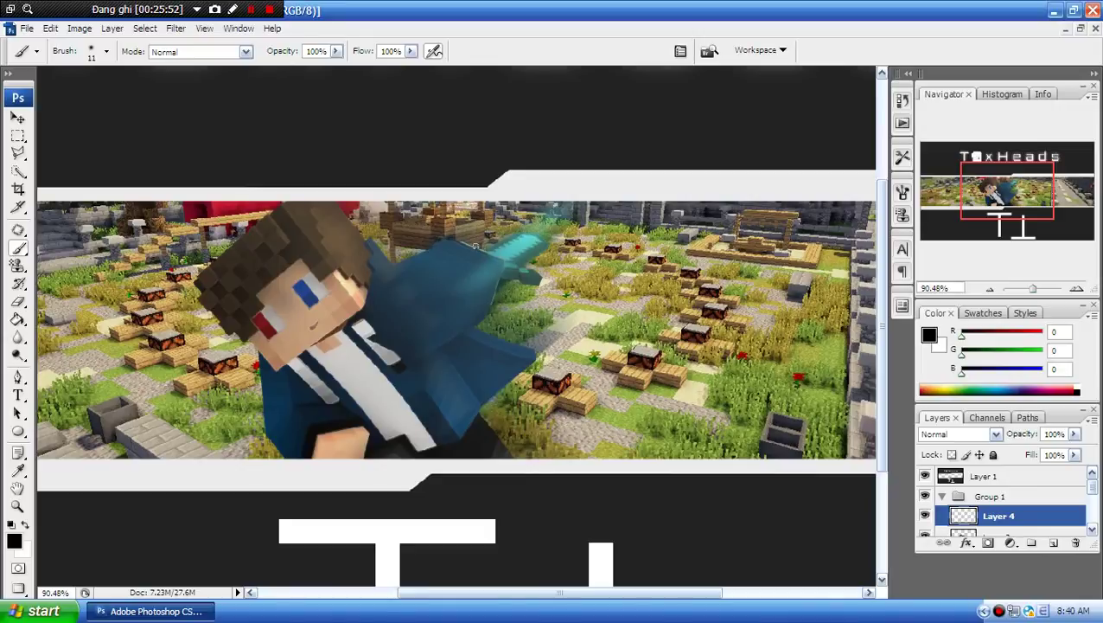
click(14, 541)
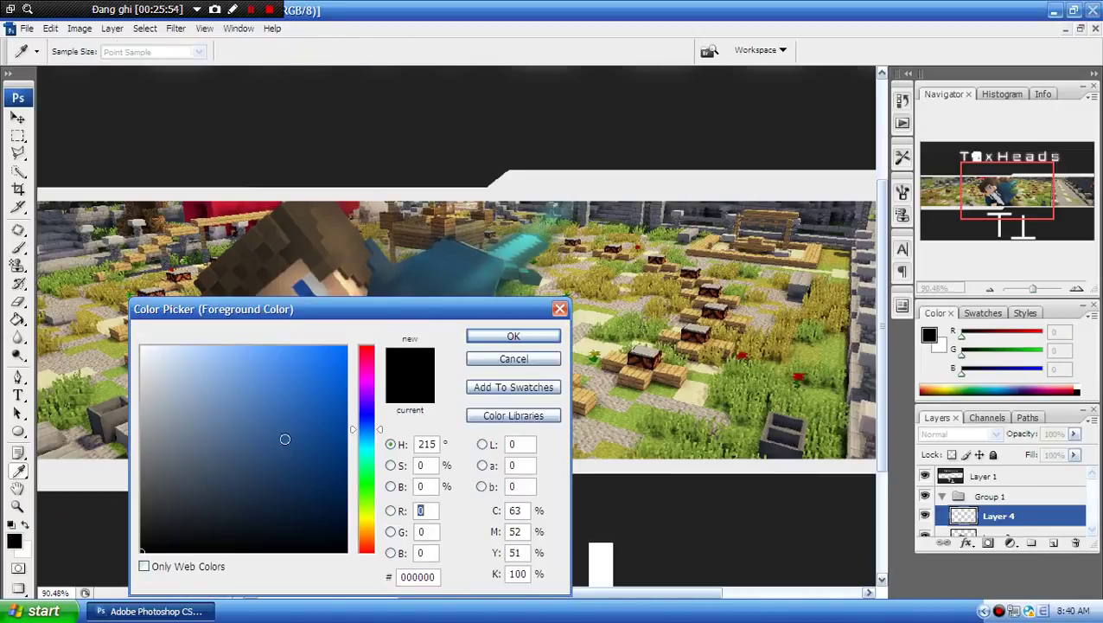
drag(312, 397, 362, 335)
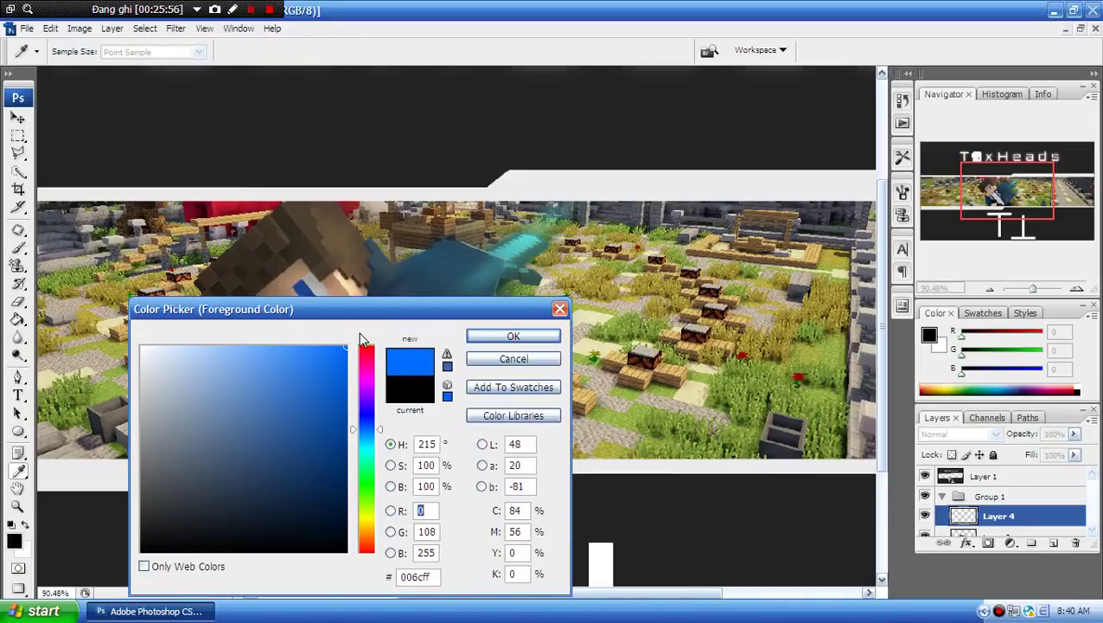
click(513, 338)
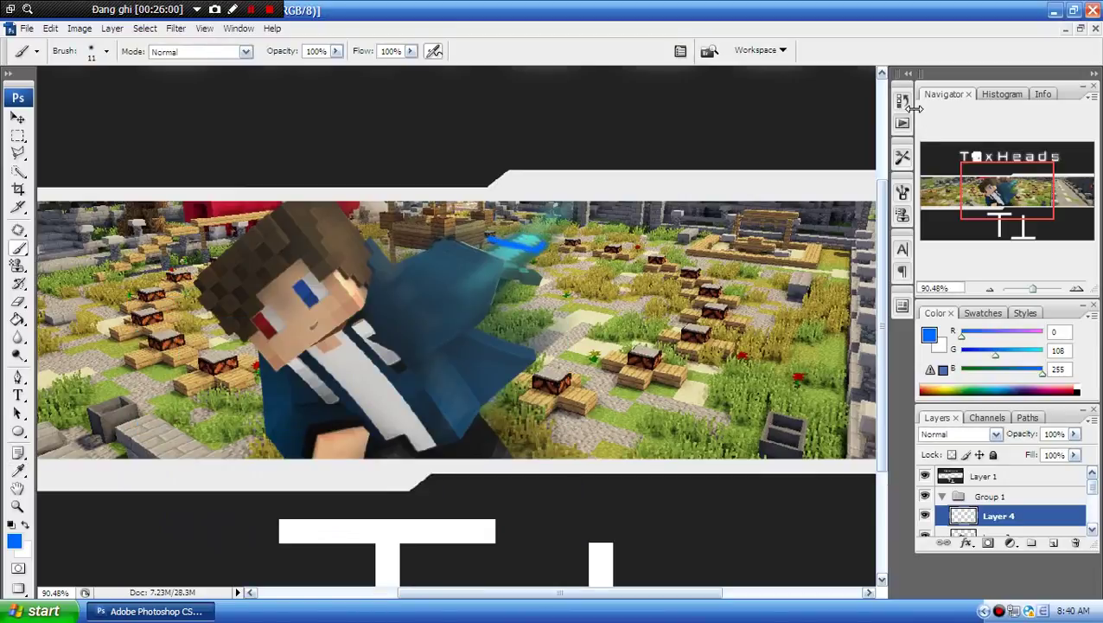
- Try painting blue strokes on the sword blade with the 11 px brush and undo them back to the empty layer
key(ctrl+z)
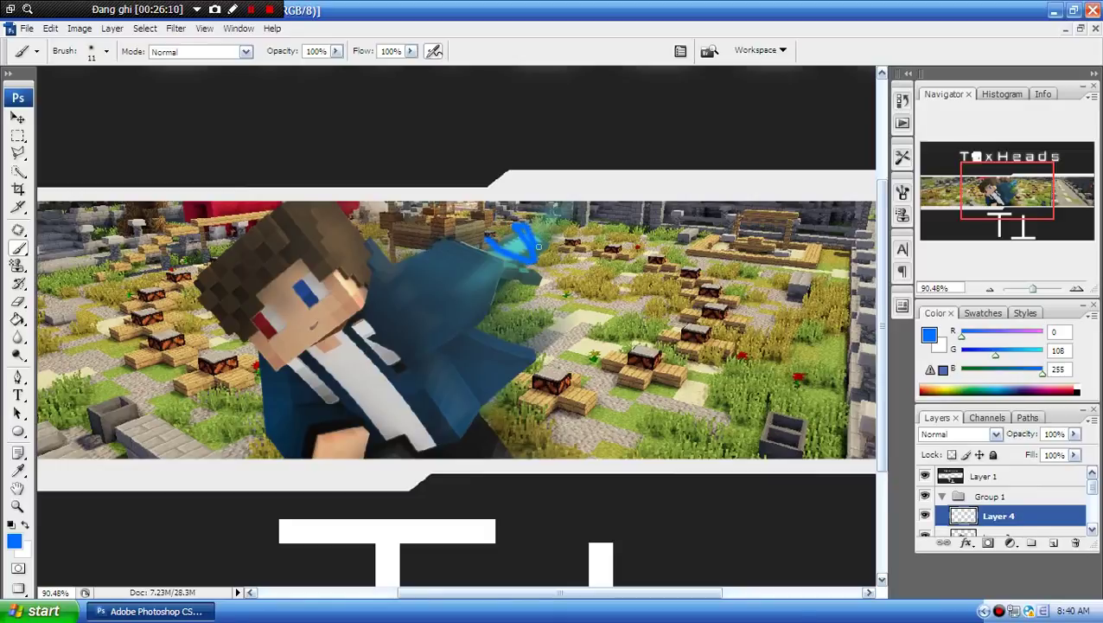
key(ctrl+z)
key(ctrl+z)
key(ctrl+z)
key(ctrl+z)
key(ctrl+z)
click(902, 99)
scroll(800, 151, down, 3)
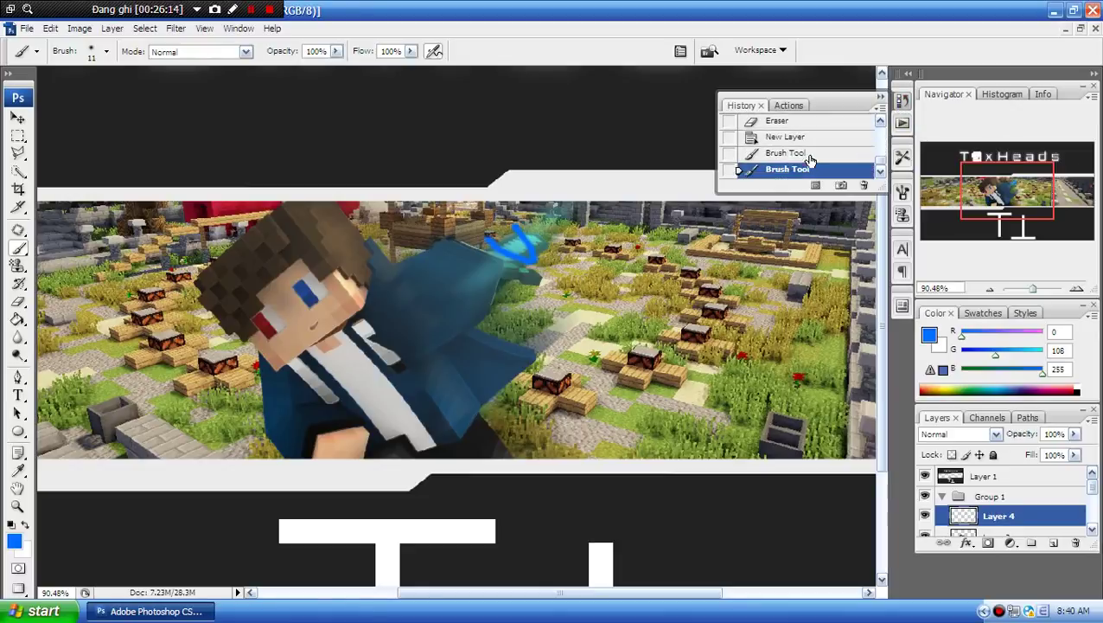
click(765, 157)
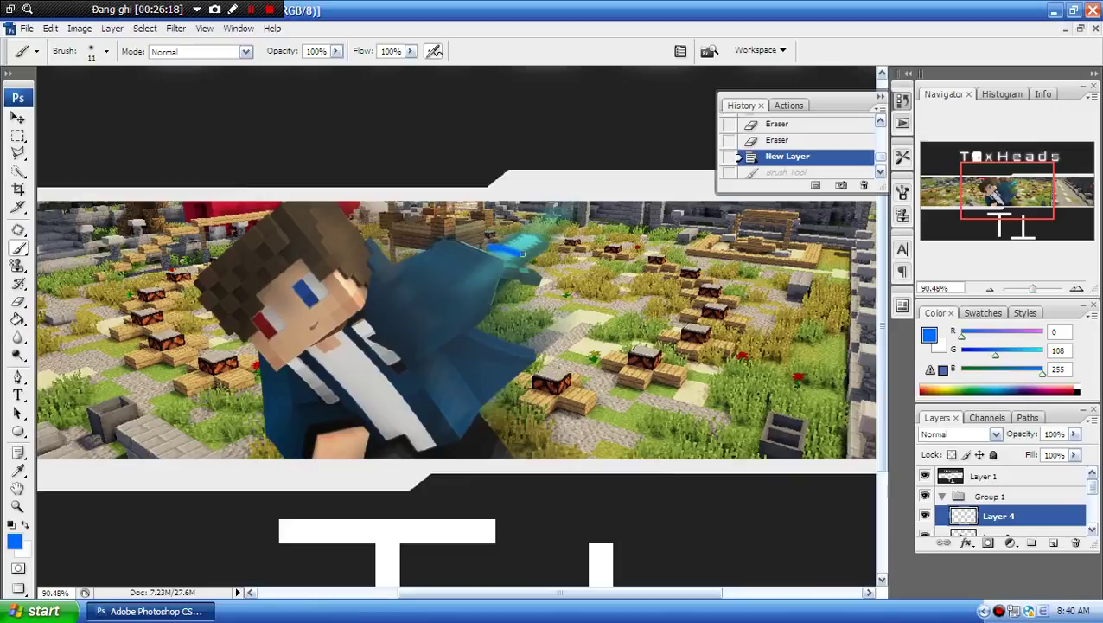
key(ctrl+z)
key(ctrl+z)
key(ctrl+z)
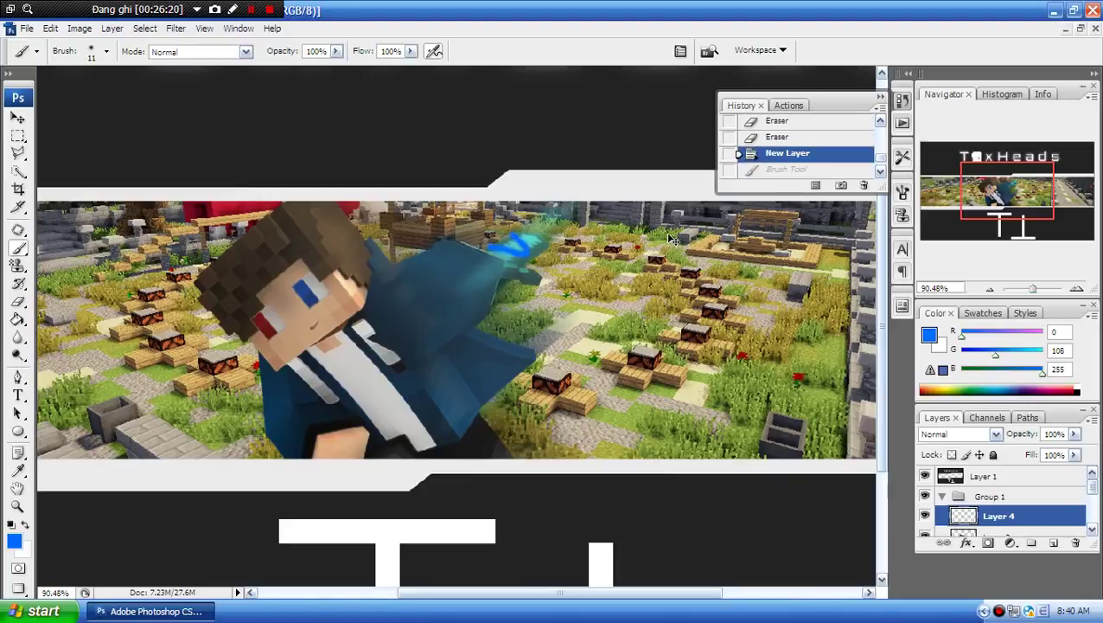
key(ctrl+z)
drag(495, 248, 513, 252)
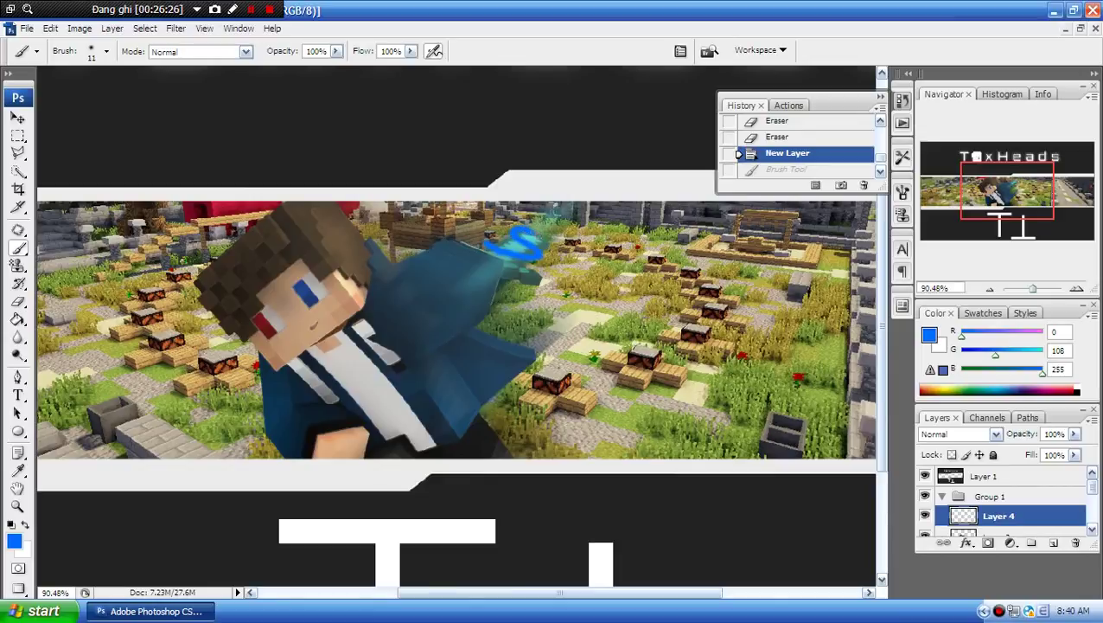
drag(562, 246, 563, 246)
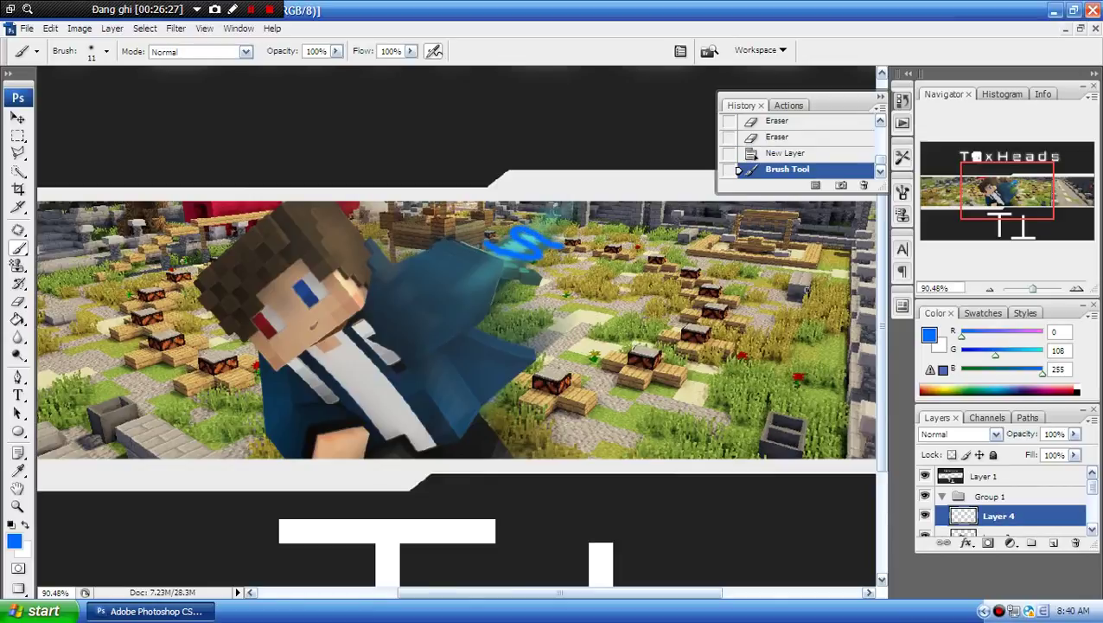
click(902, 123)
key(ctrl+z)
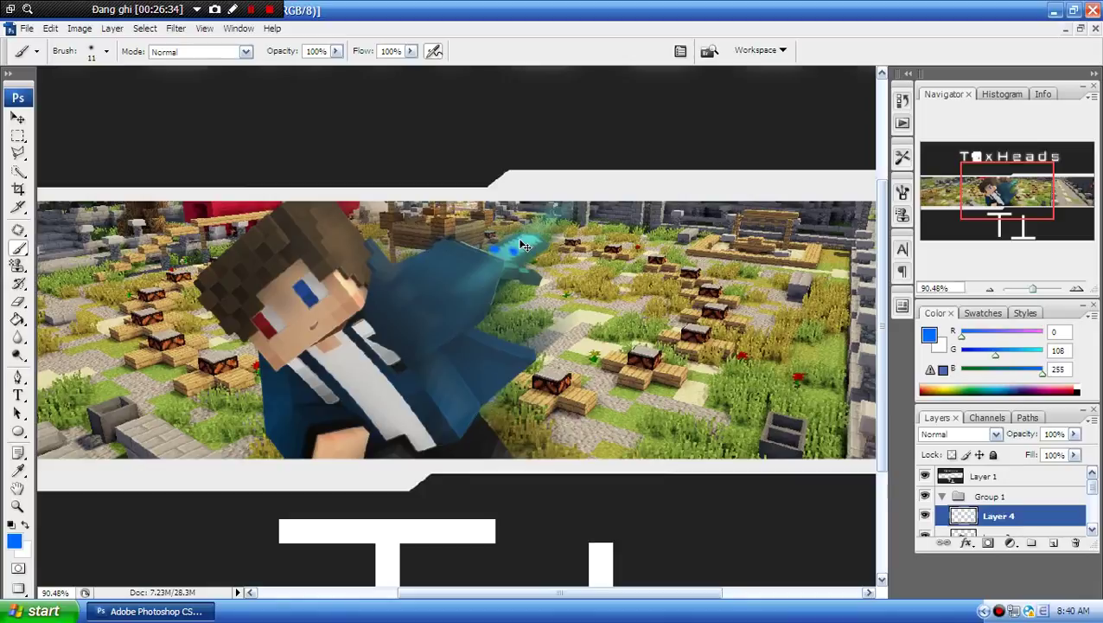
click(902, 101)
click(781, 153)
- Reduce the brush diameter to 5 px and paint small blue dots across the sword blade on Layer 4
right_click(559, 201)
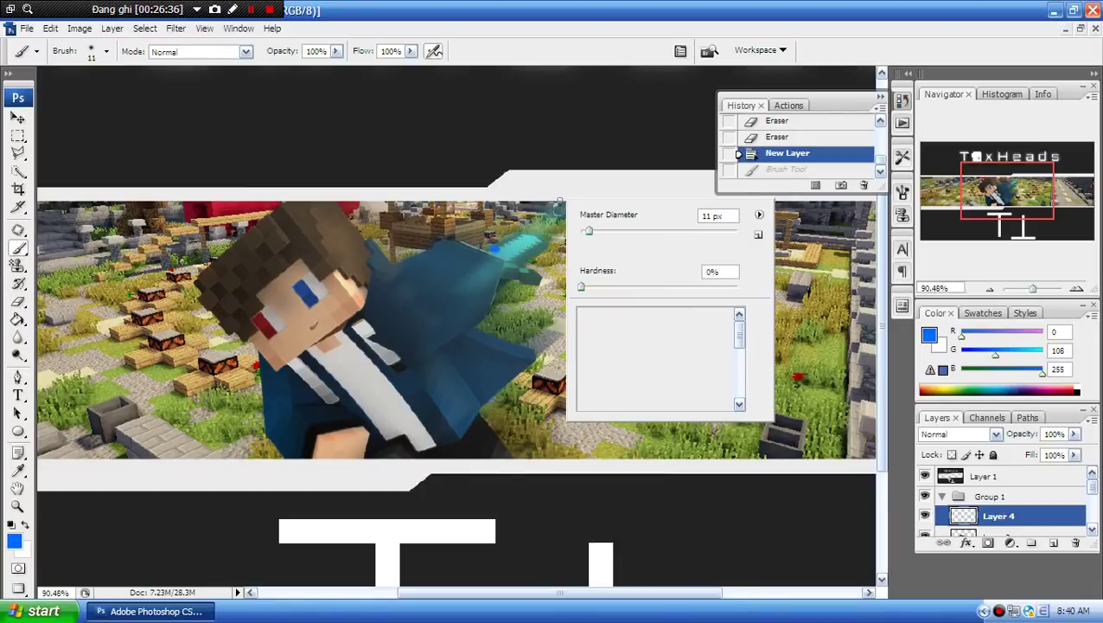
drag(585, 232, 583, 231)
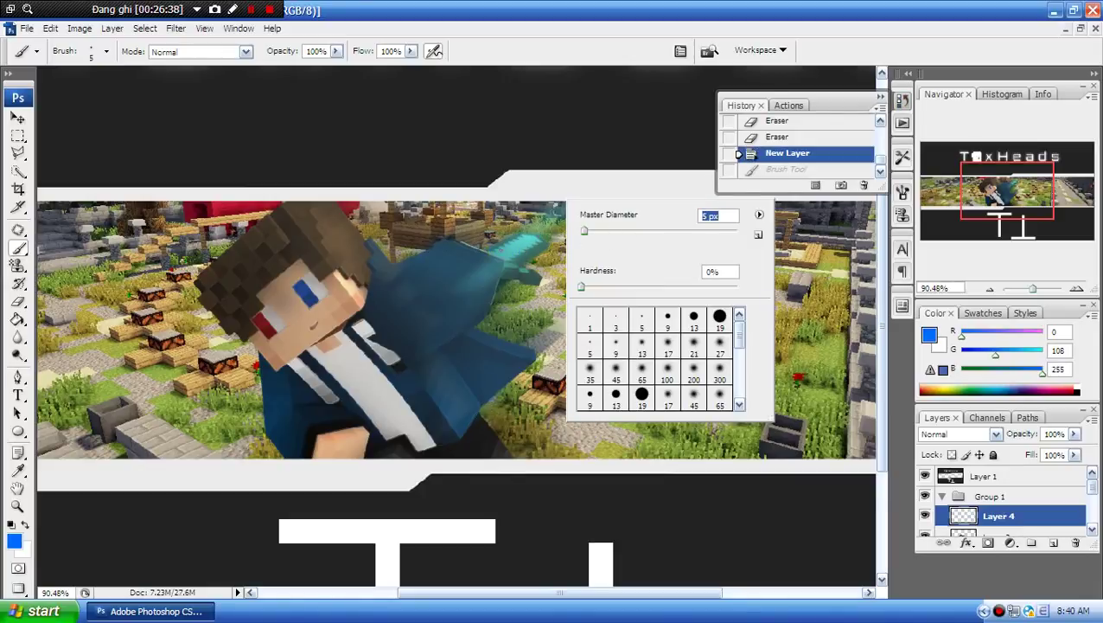
key(Return)
click(739, 169)
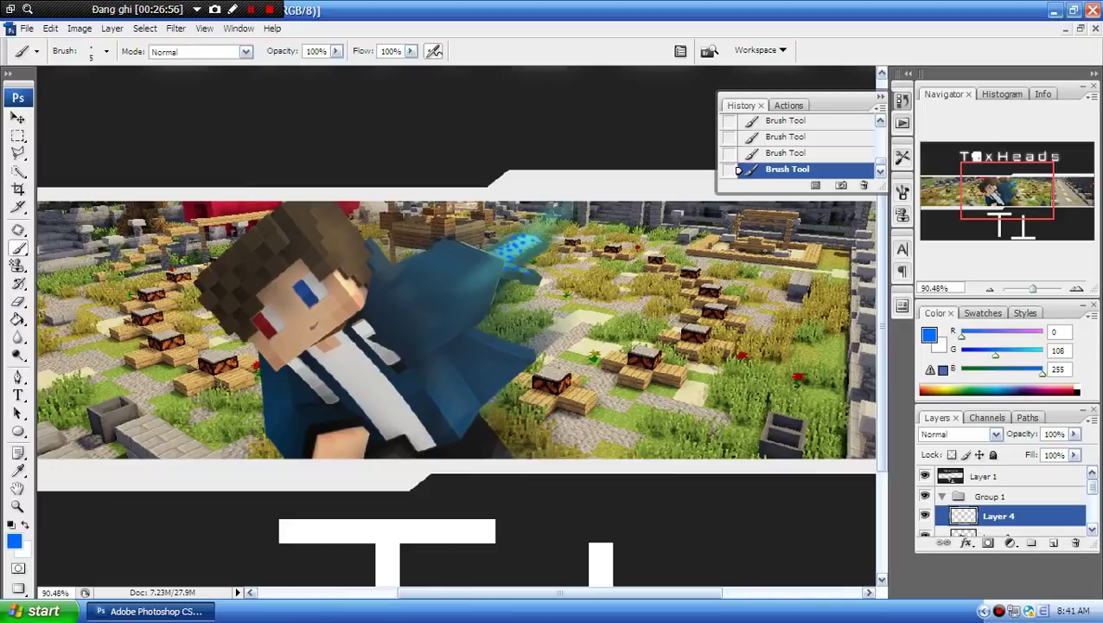
- Step back through the history by several brush strokes to remove the most recently painted dots
click(802, 137)
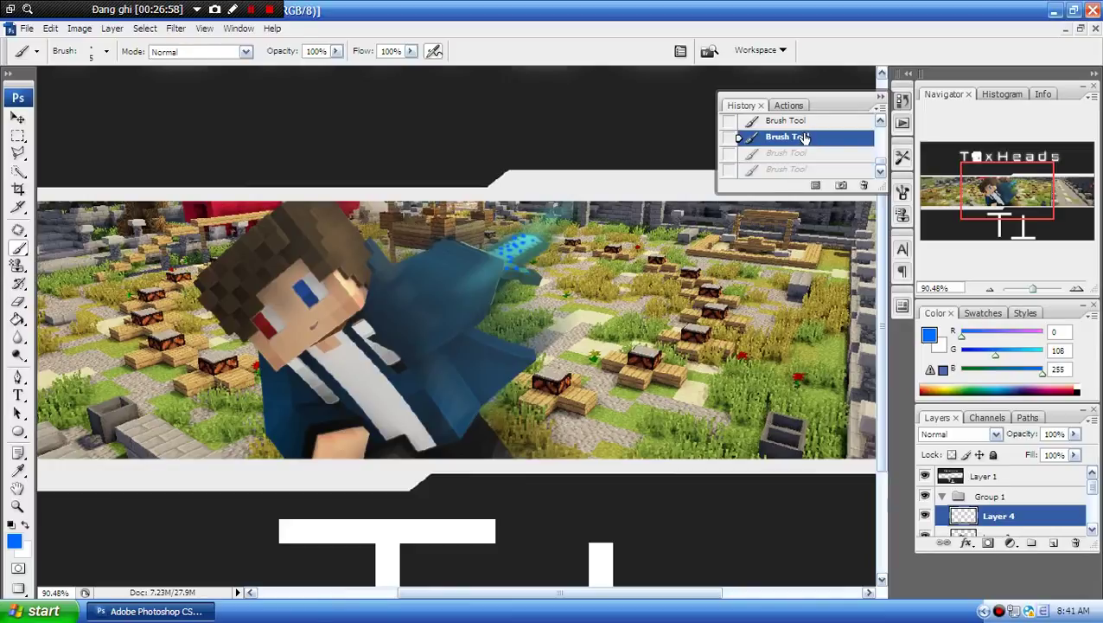
click(797, 123)
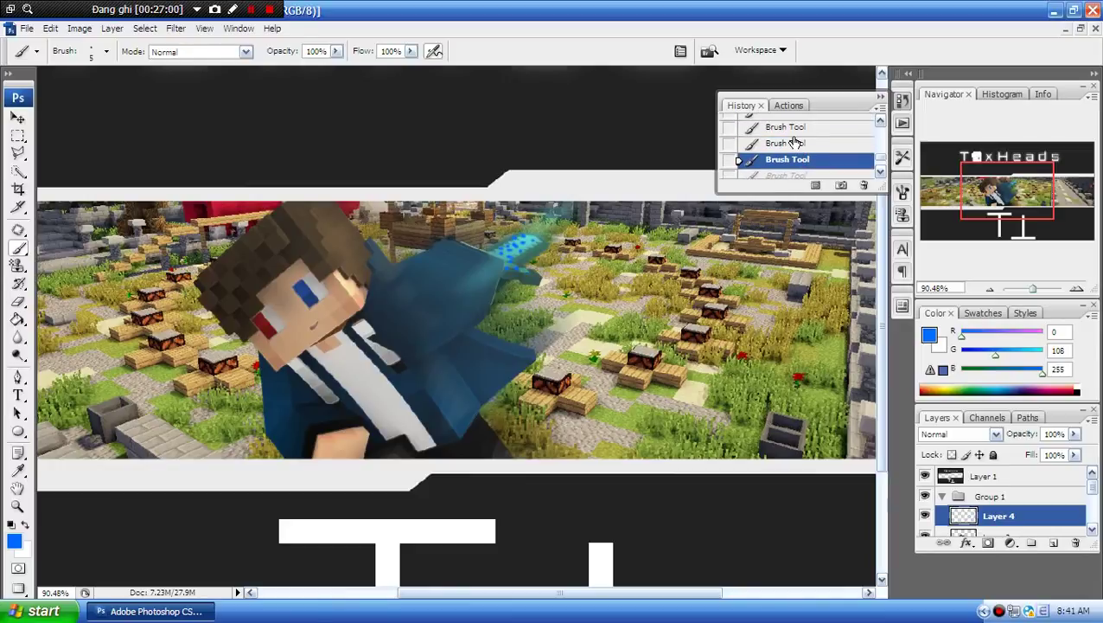
click(784, 130)
scroll(784, 130, up, 1)
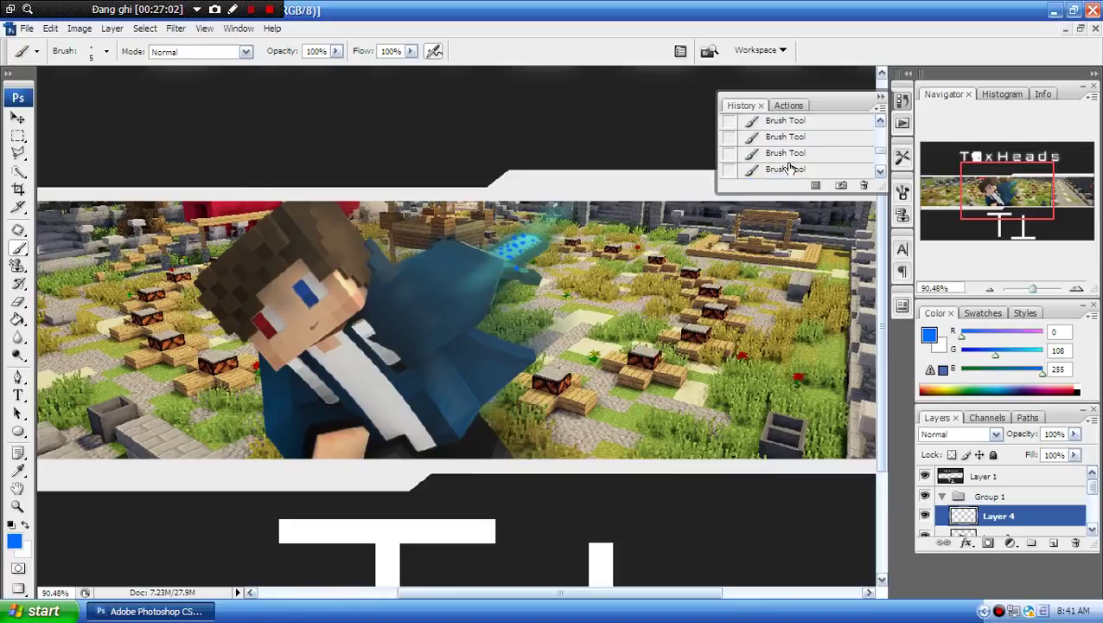
click(787, 163)
click(783, 154)
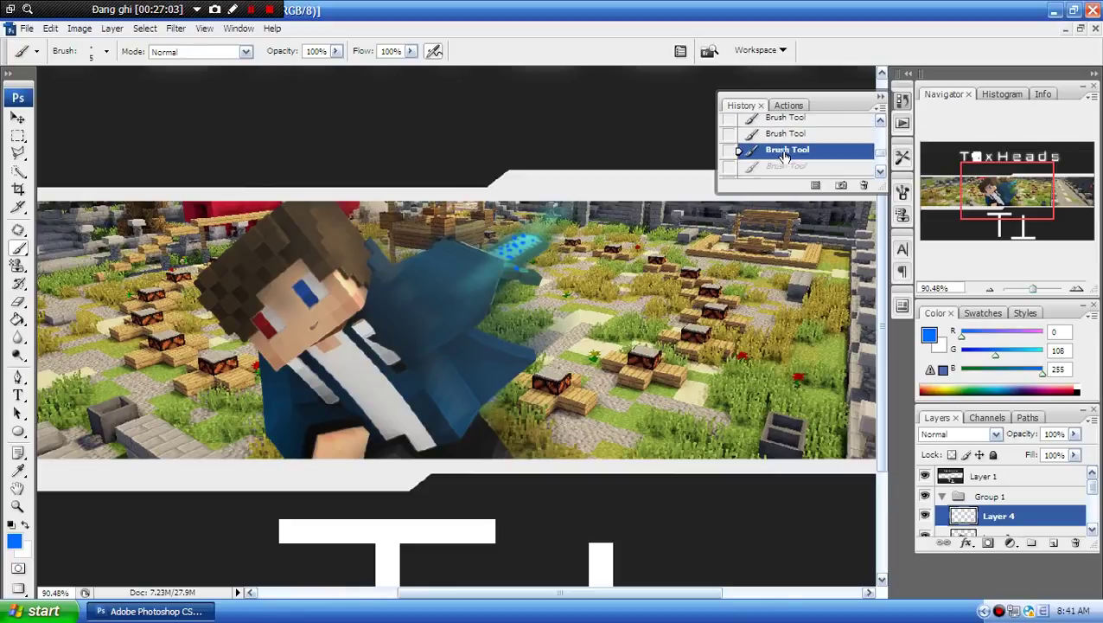
click(903, 100)
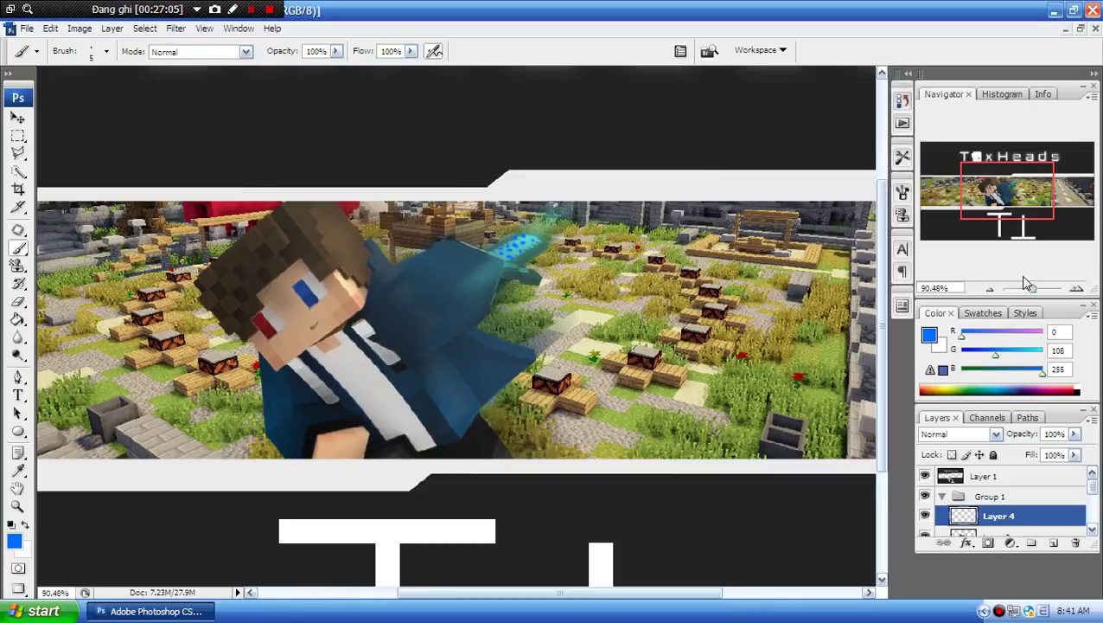
- Duplicate Layer 4 with its default name, Layer 4 copy, in Test.psd
right_click(1049, 524)
click(977, 244)
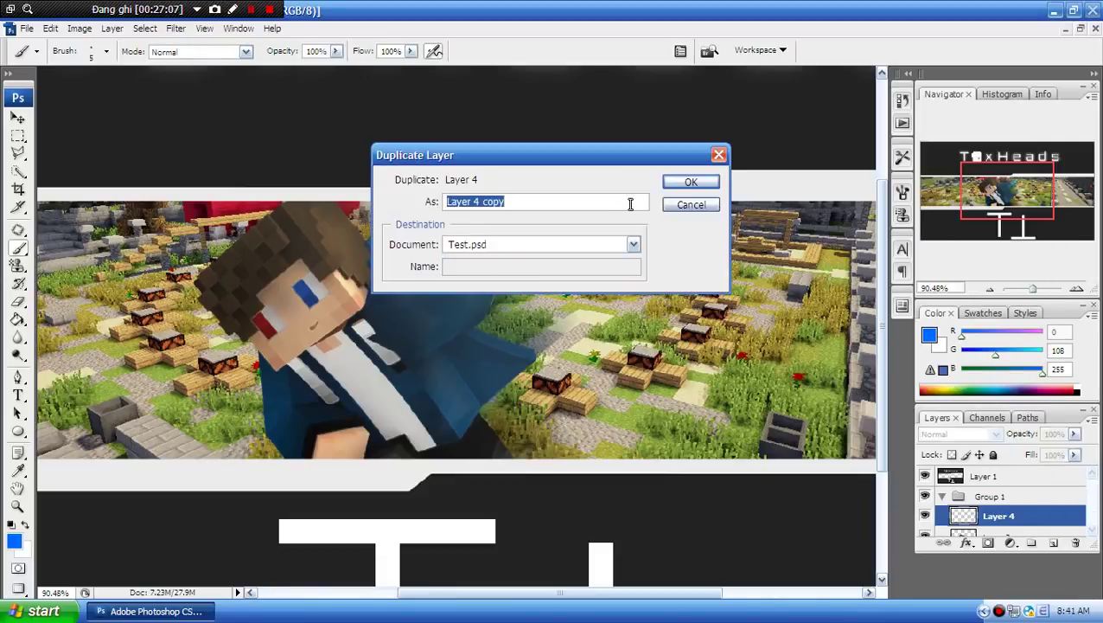
click(689, 183)
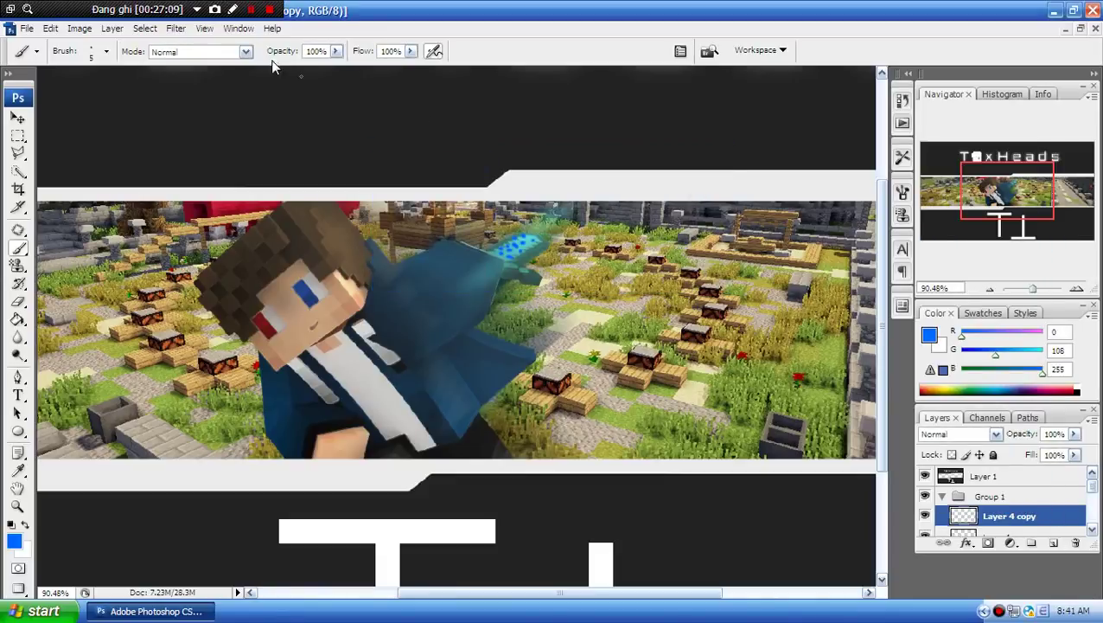
- Apply a small-radius Gaussian Blur to Layer 4 copy and set its blend mode to Screen
click(175, 28)
mouse_move(259, 179)
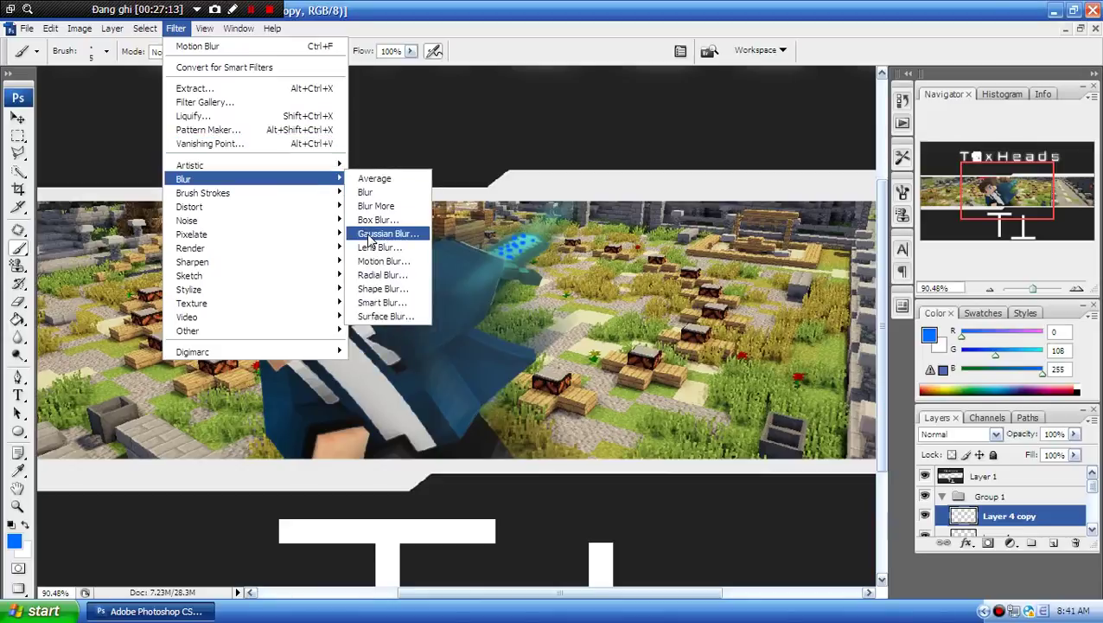
click(370, 235)
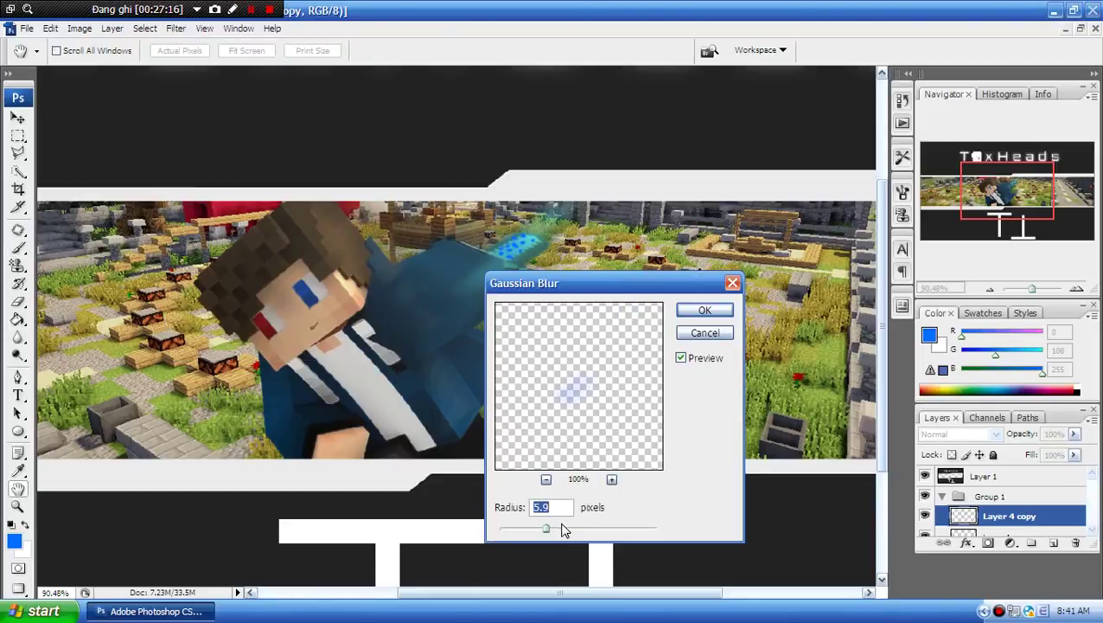
drag(561, 527, 526, 523)
click(704, 310)
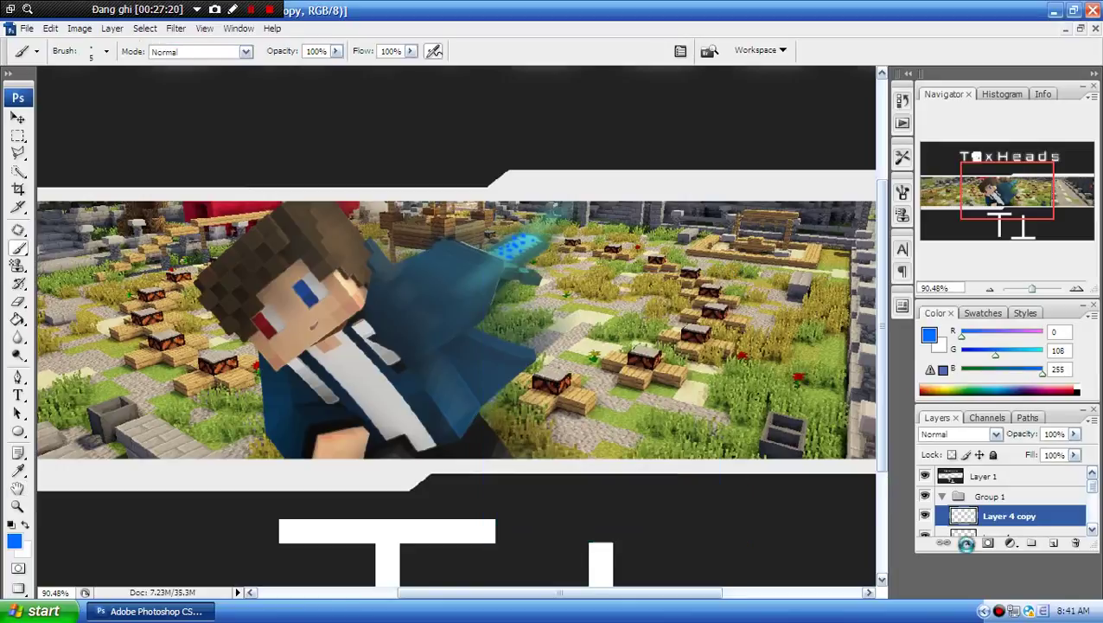
click(955, 433)
click(934, 168)
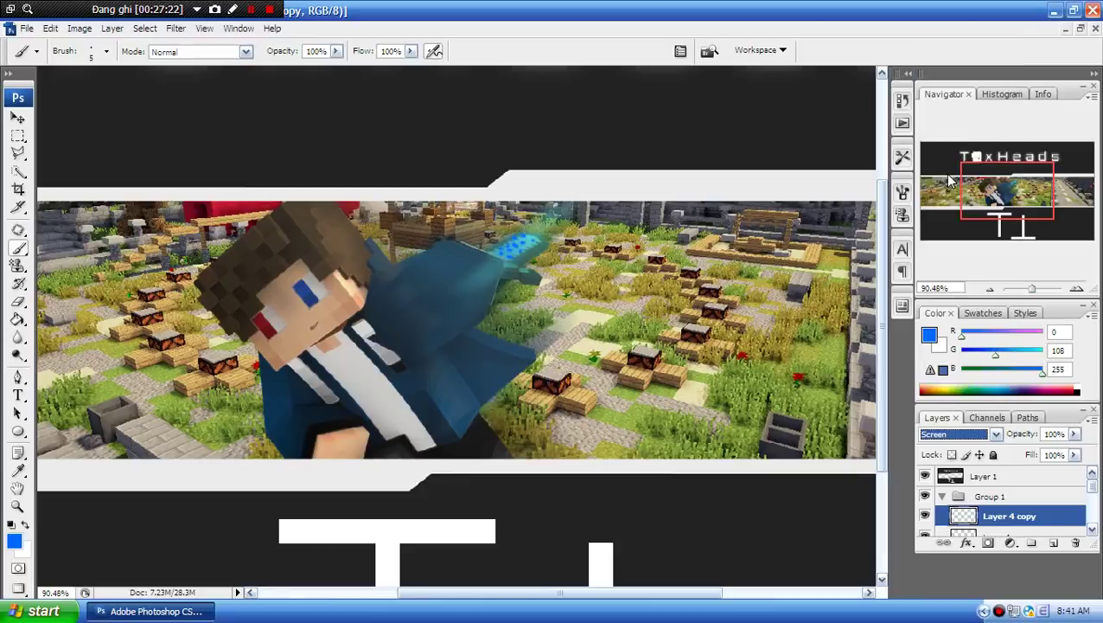
scroll(999, 516, down, 1)
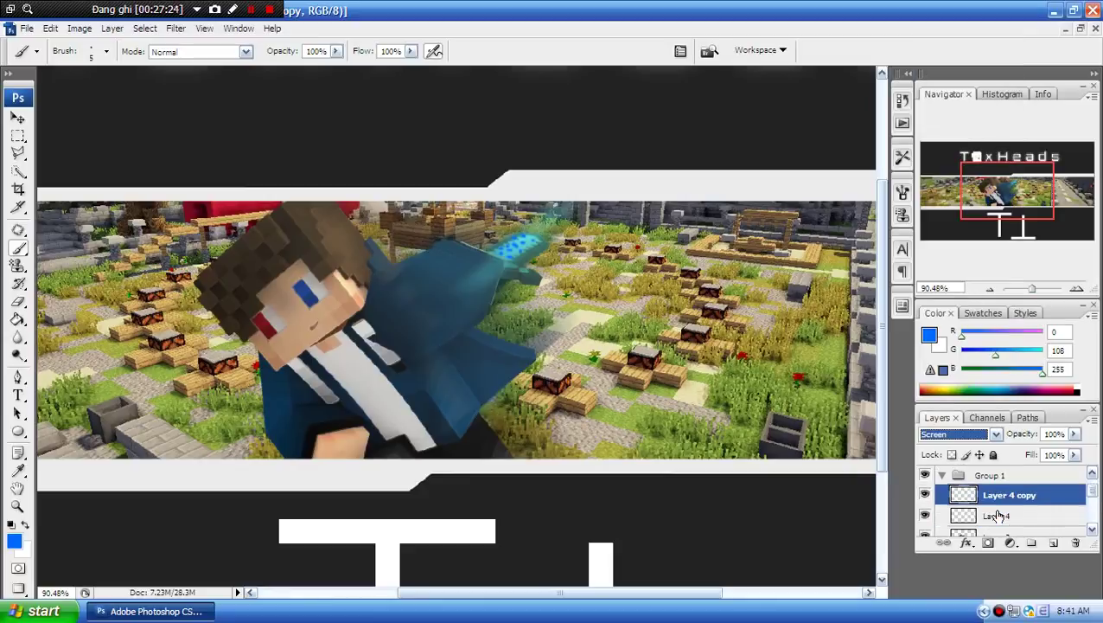
- Set Layer 4's blend mode to Hard Light after trying Screen and Soft Light
click(998, 515)
click(955, 433)
click(932, 173)
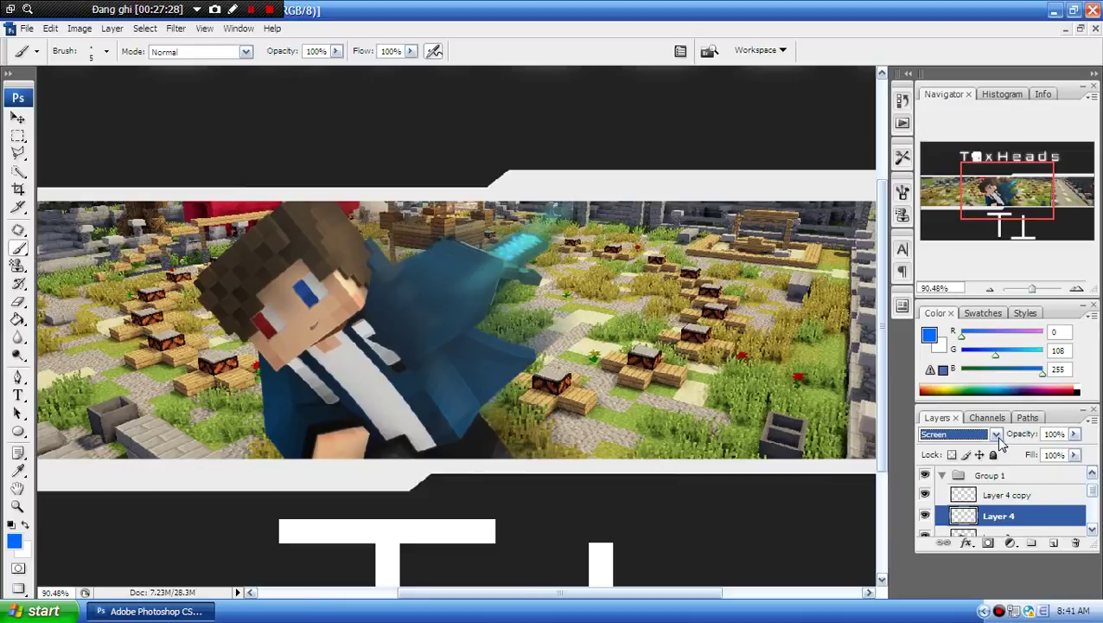
click(955, 433)
click(953, 258)
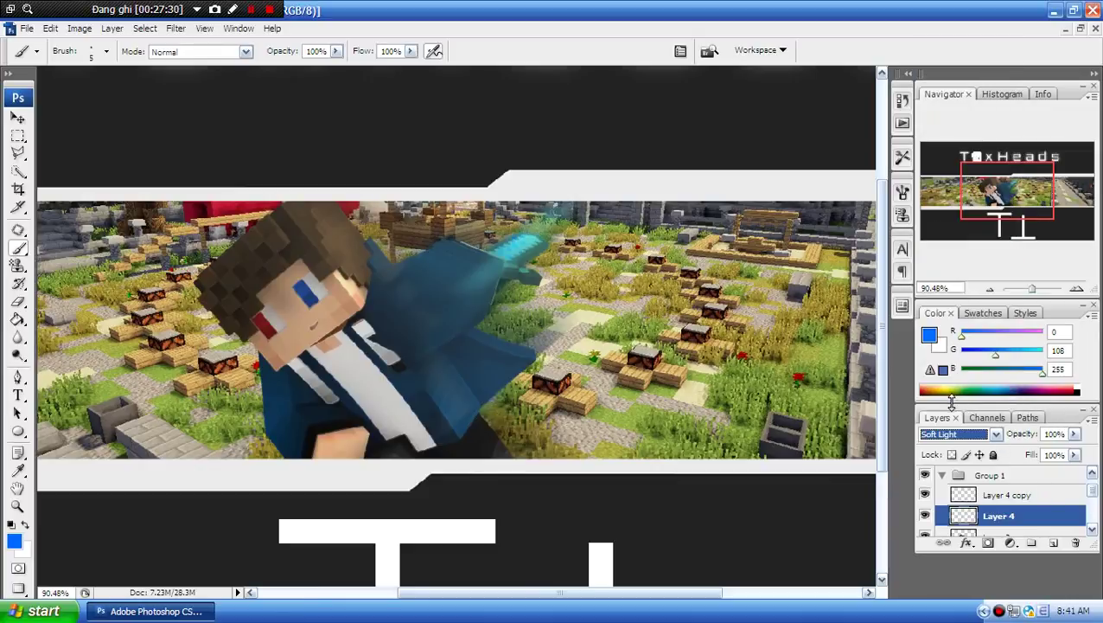
click(955, 433)
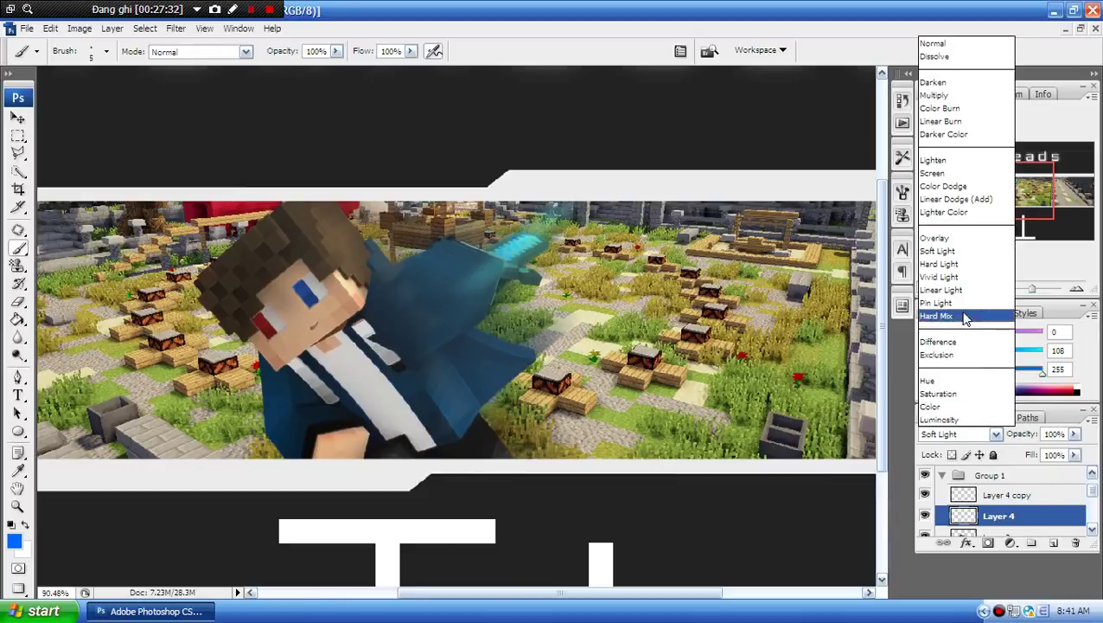
click(941, 263)
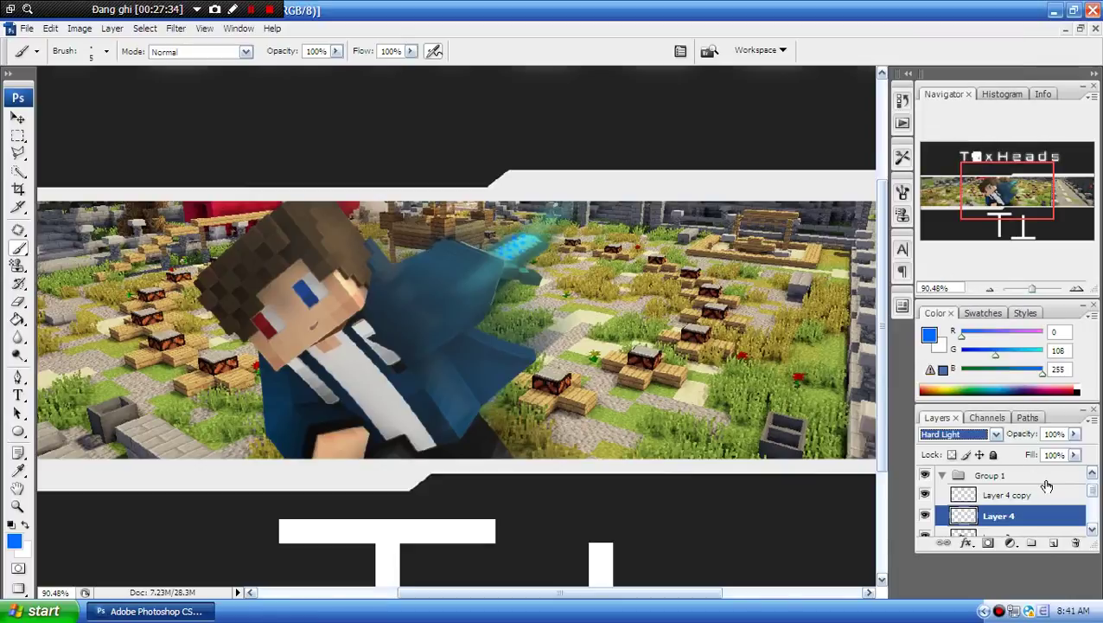
- Add a new empty layer and move it directly below Layer 4
click(1045, 496)
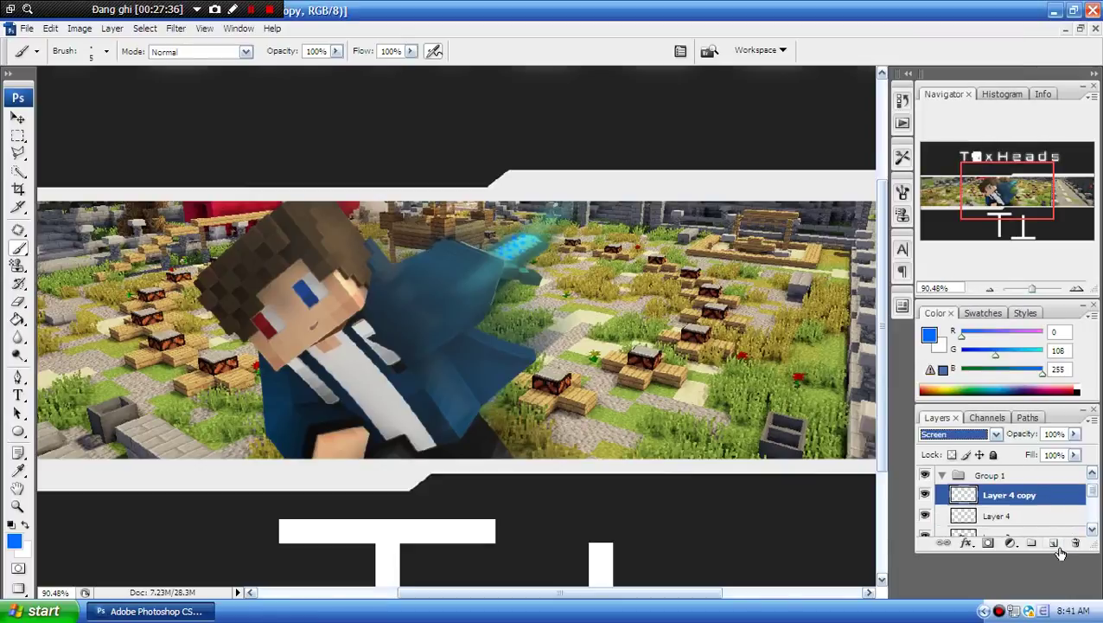
click(1054, 542)
drag(1065, 501, 1033, 531)
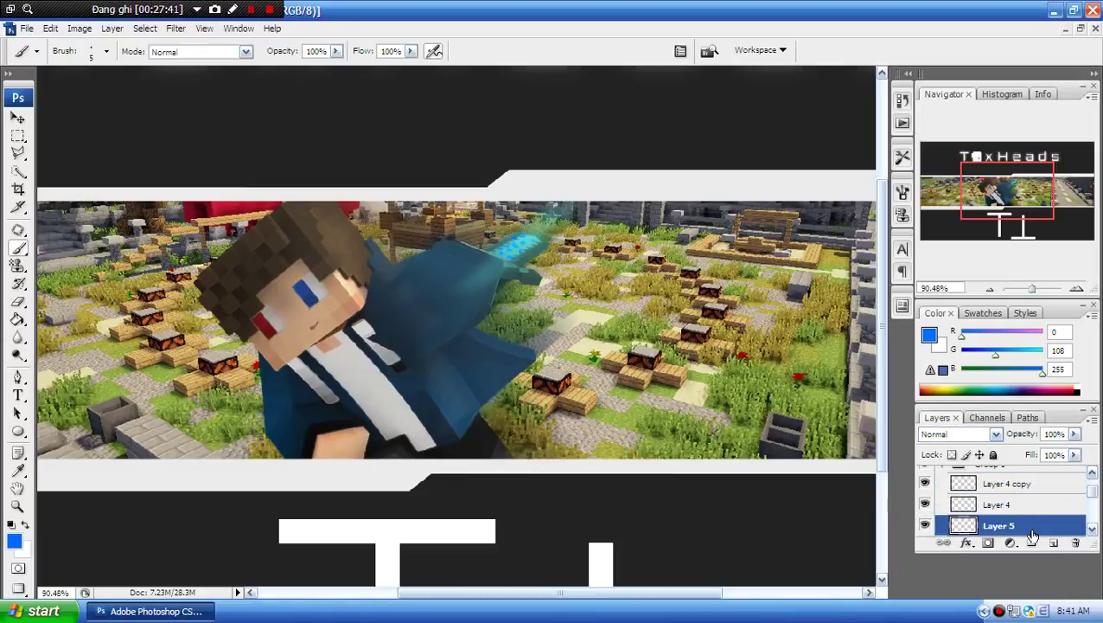
- Set up a soft 44 px brush with a cyan foreground colour of RGB 0, 255, 252
double_click(1033, 526)
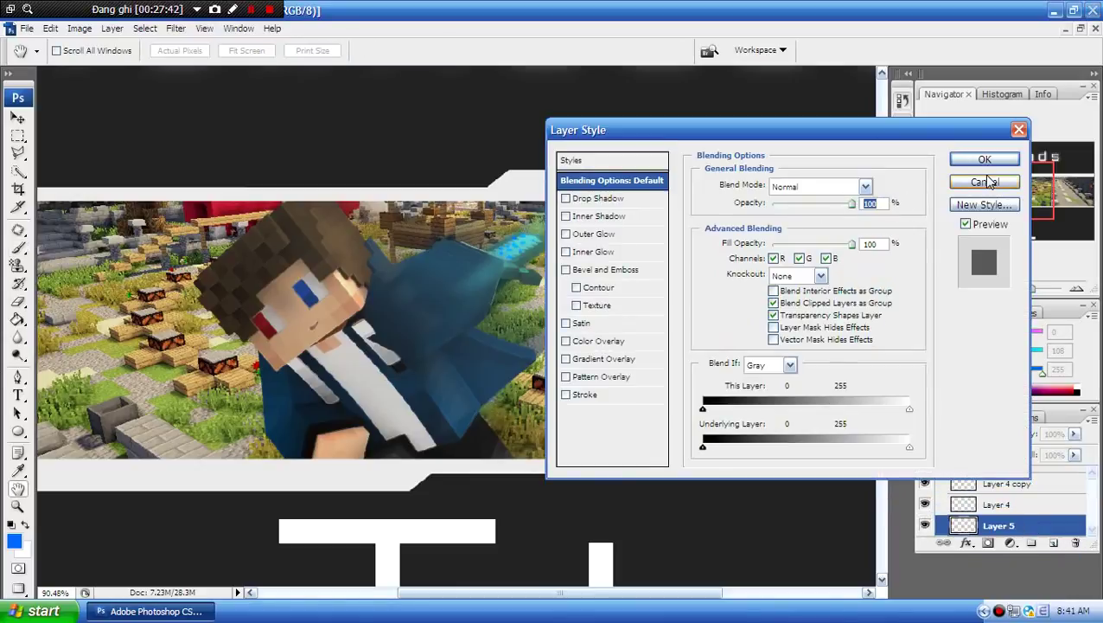
click(985, 182)
key(b)
right_click(513, 238)
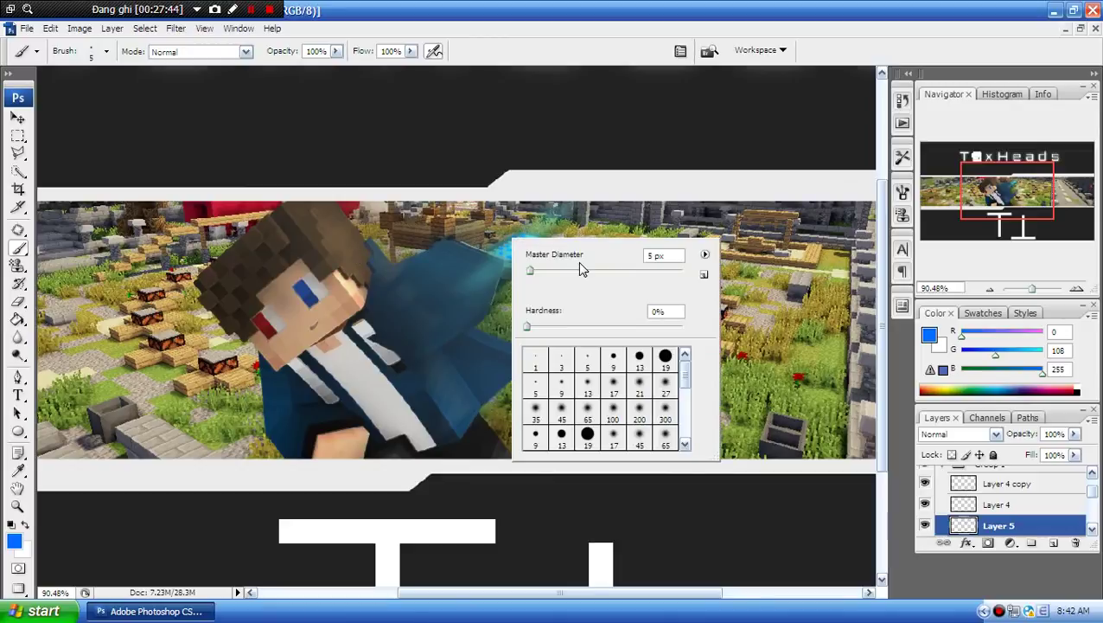
click(551, 272)
drag(554, 278, 557, 277)
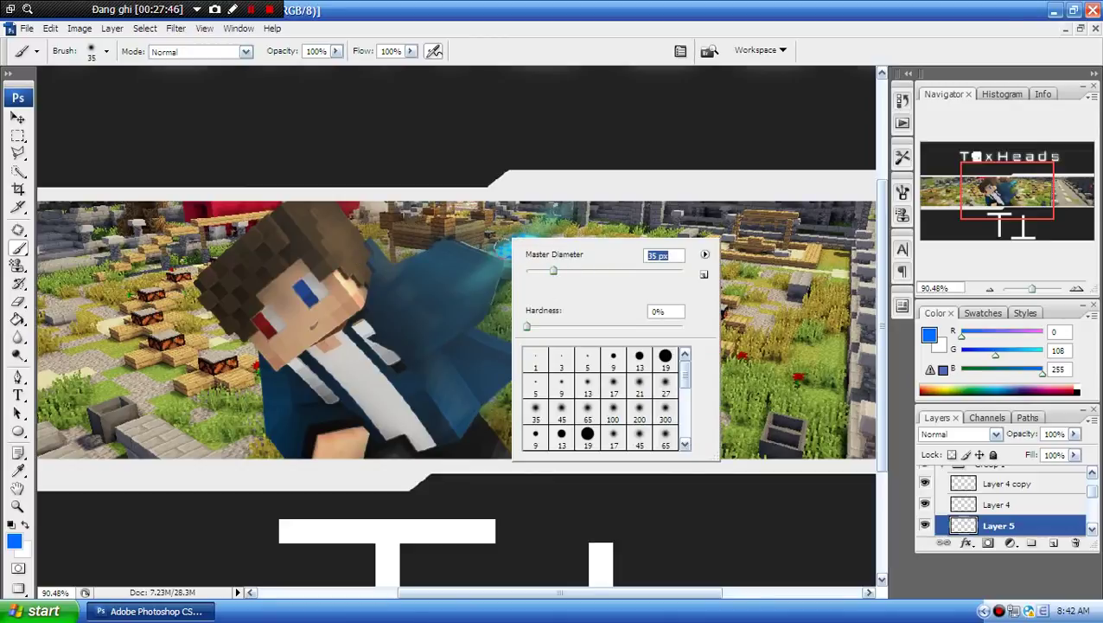
click(562, 275)
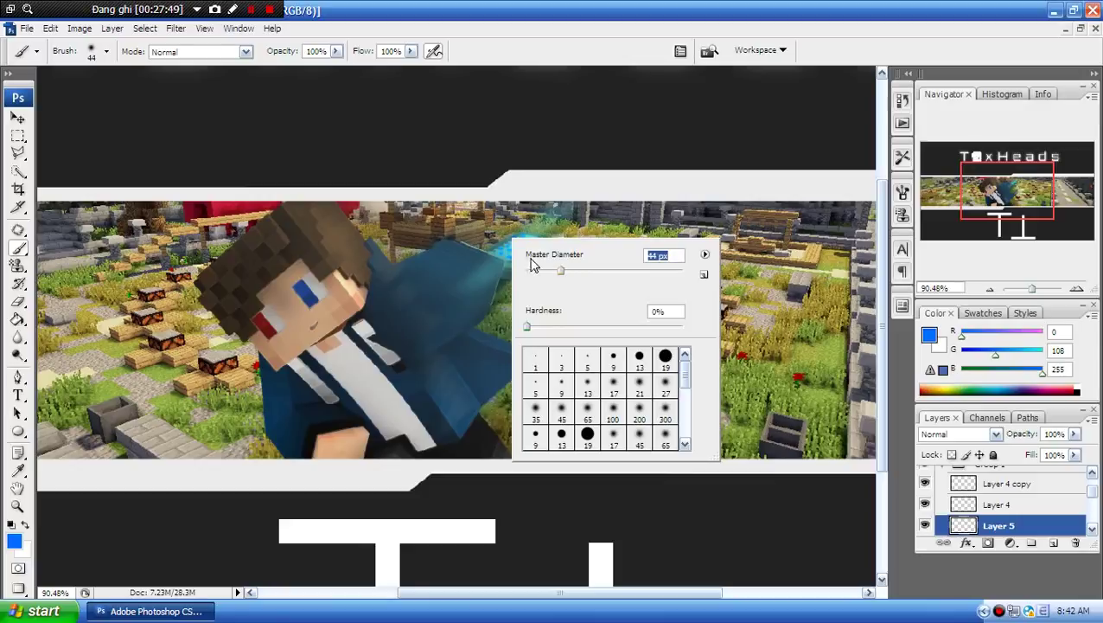
click(15, 543)
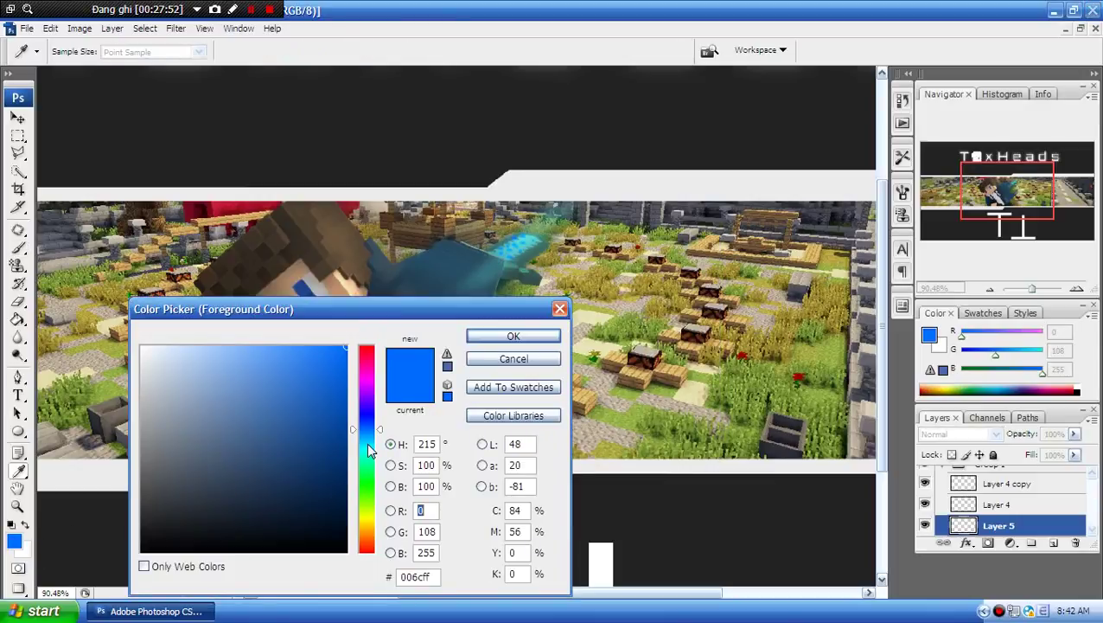
click(367, 450)
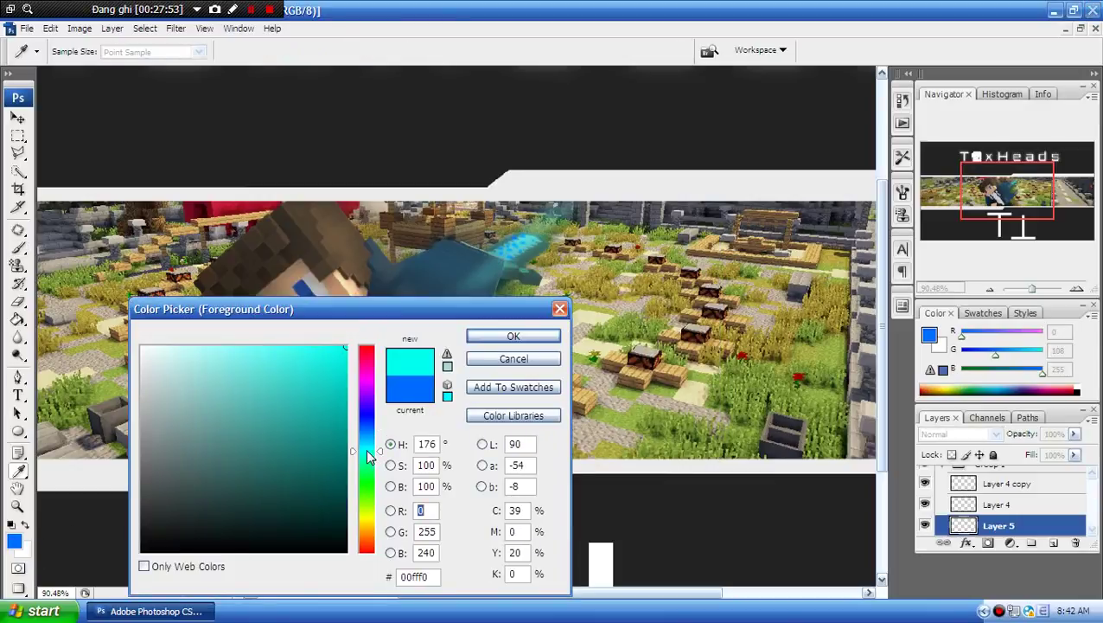
click(513, 336)
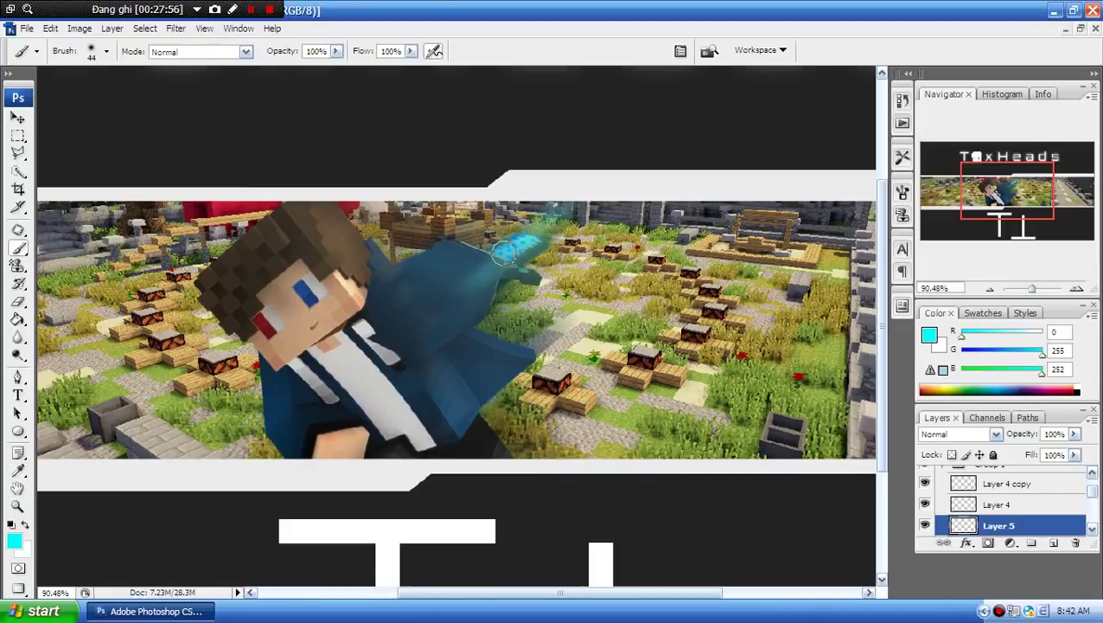
- Paint cyan over the sword blade and its lower guard at the end of the character's arm on Layer 5
click(504, 253)
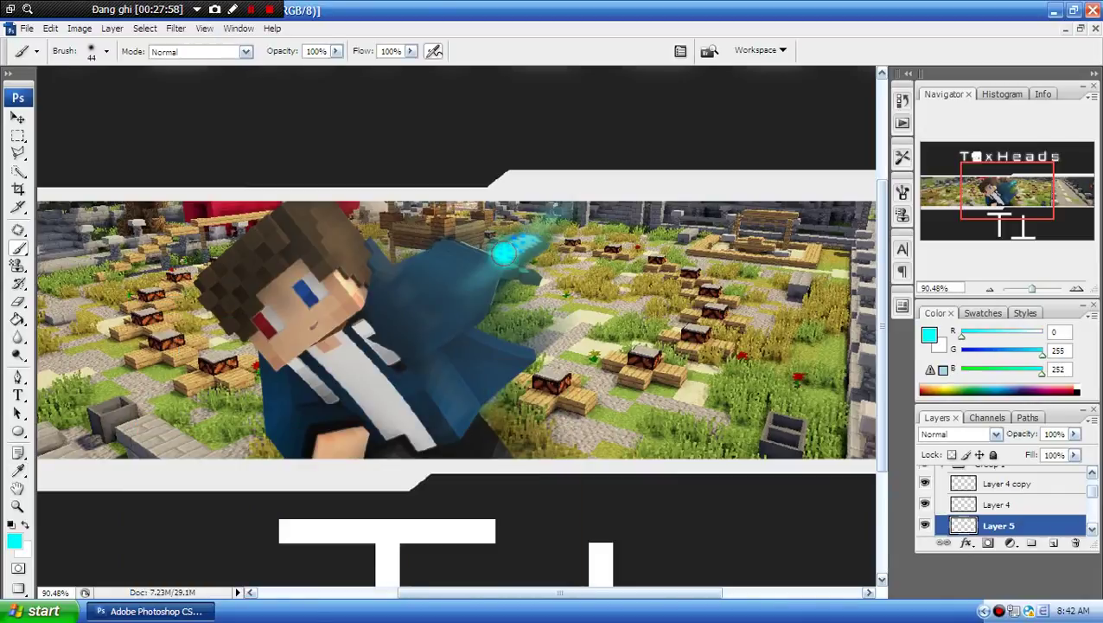
click(529, 244)
click(521, 247)
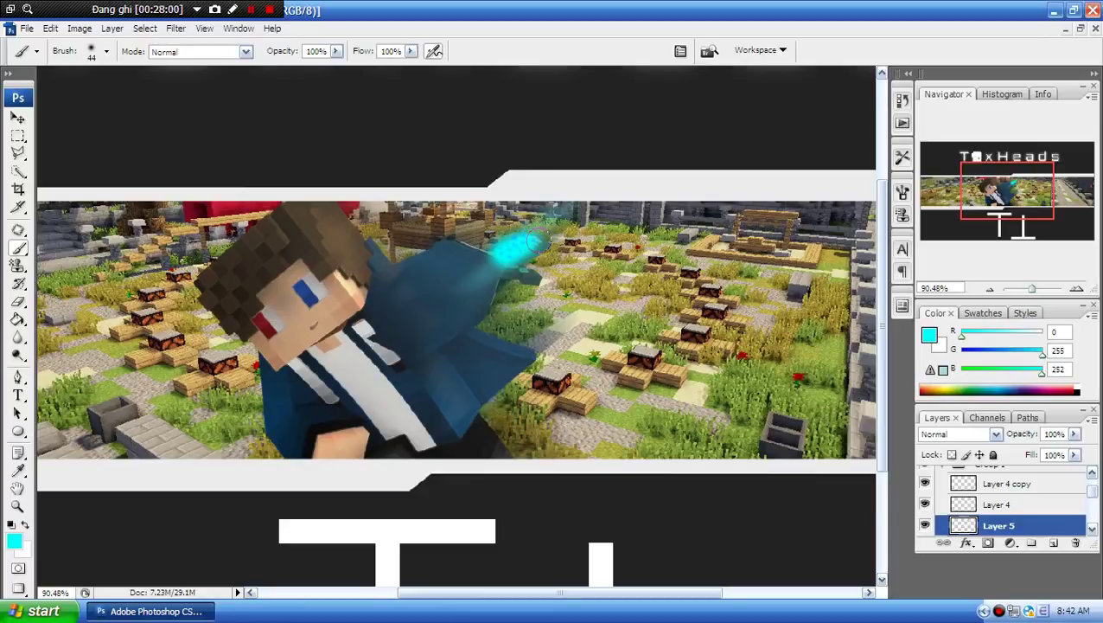
click(535, 238)
click(531, 241)
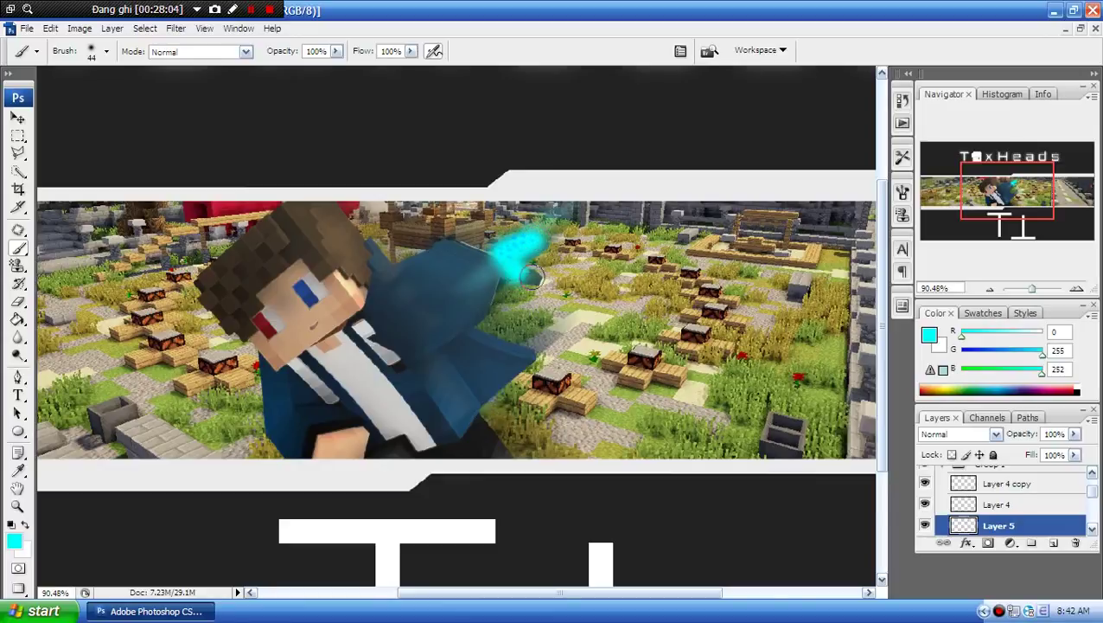
click(532, 275)
drag(536, 275, 530, 248)
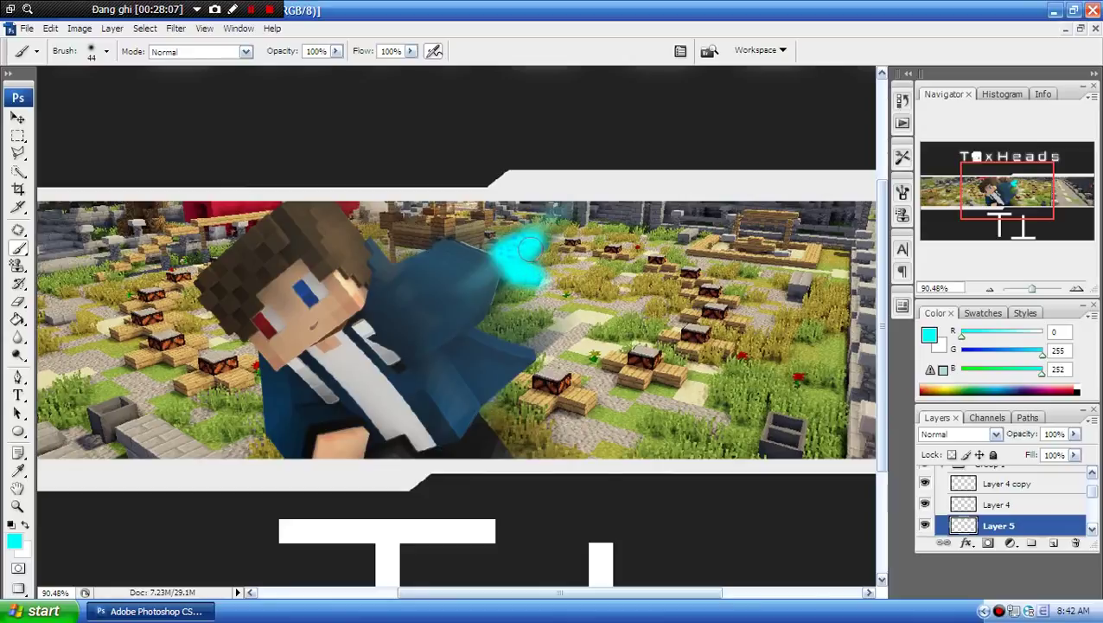
- Set Layer 5's blend mode to Soft Light after trying Screen and Color Dodge, and lower its opacity to 60%
click(951, 434)
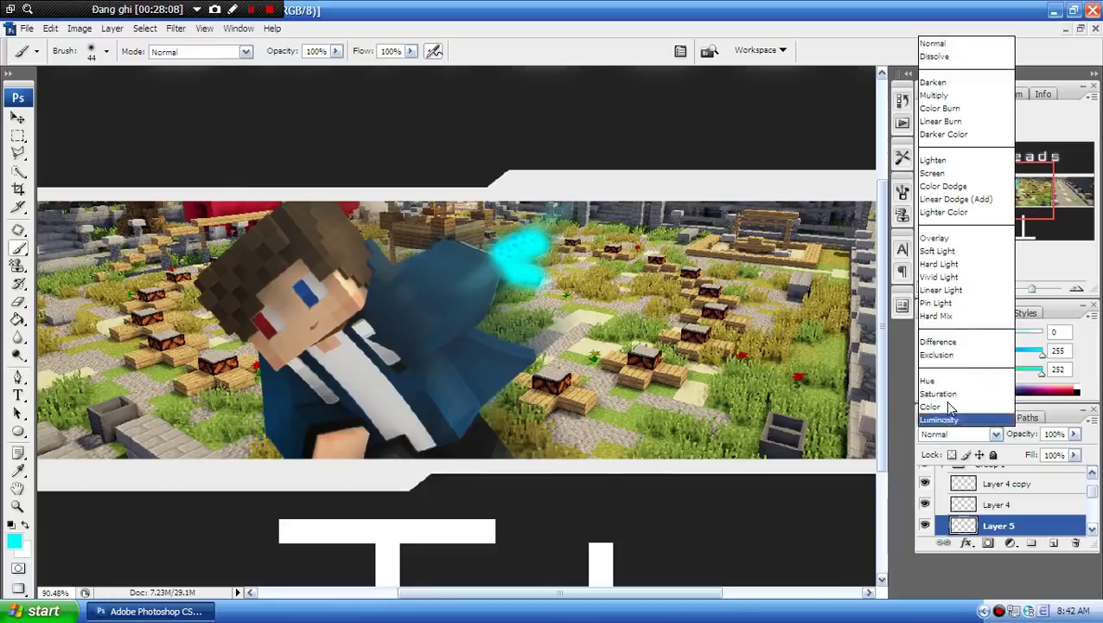
click(972, 173)
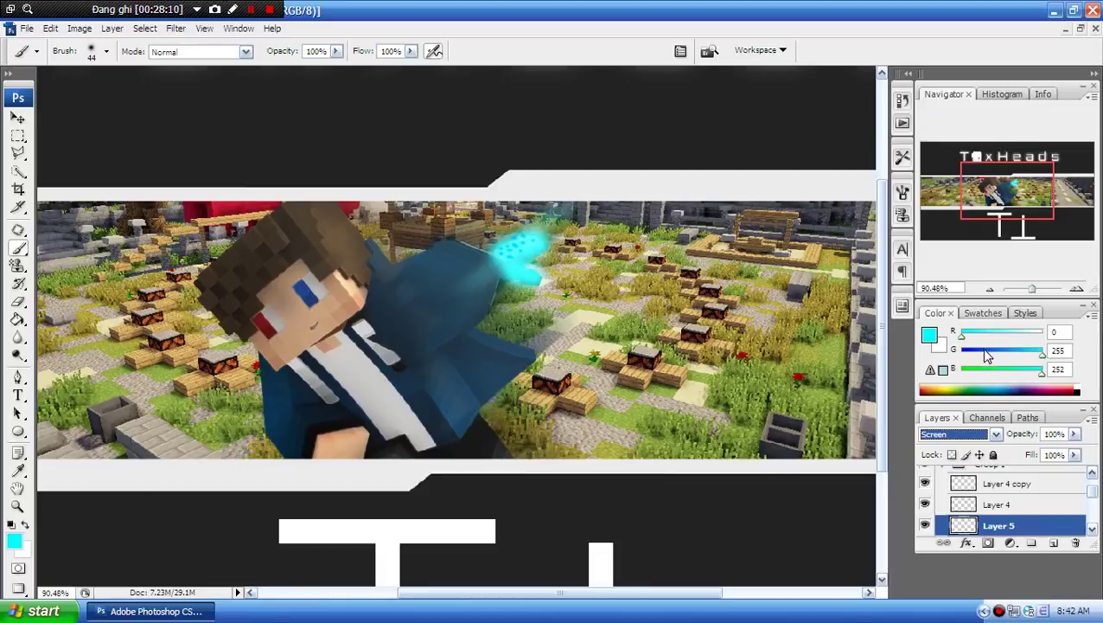
click(951, 434)
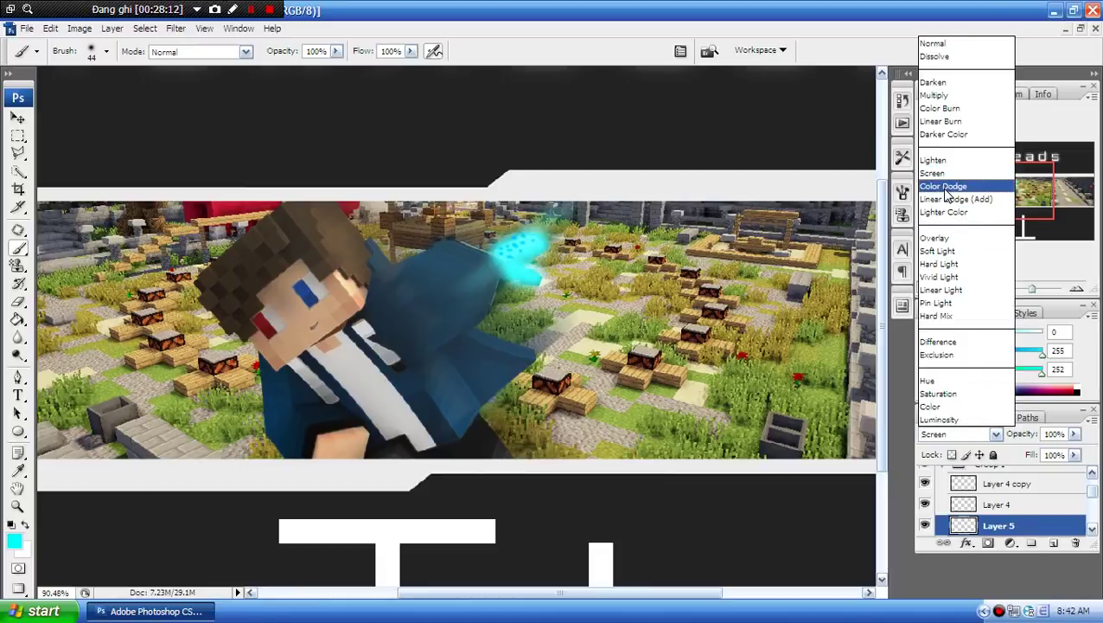
click(947, 186)
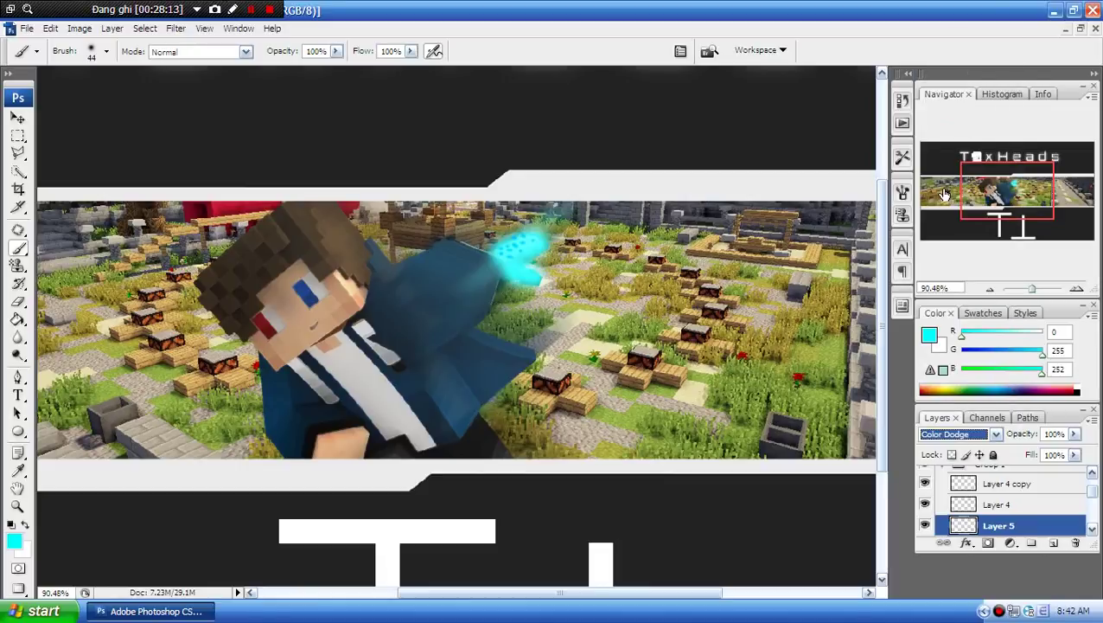
click(951, 434)
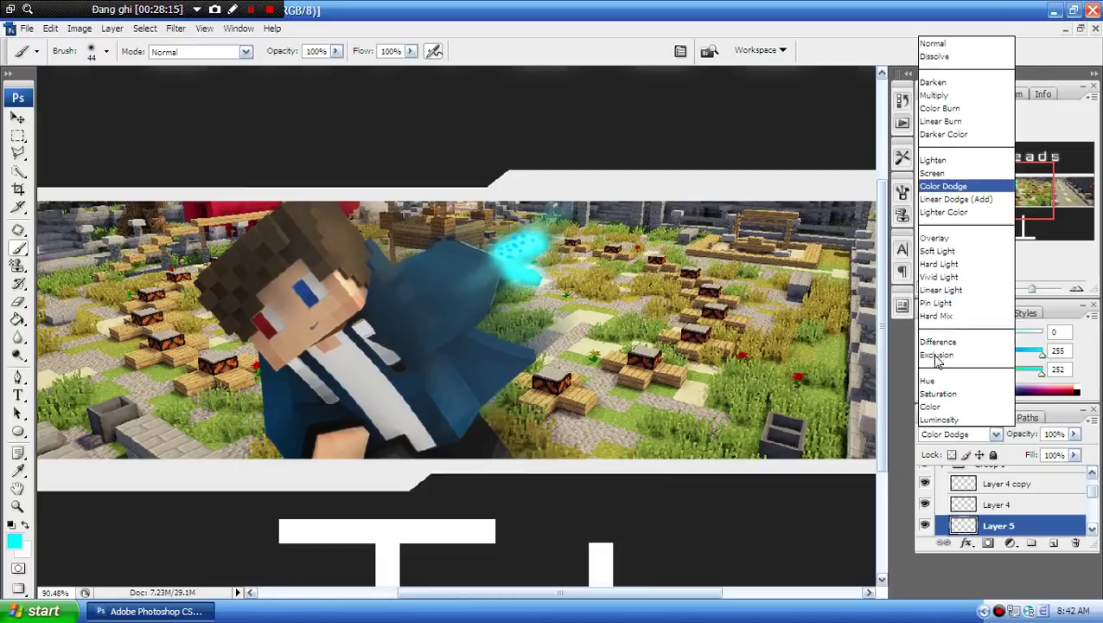
click(939, 251)
click(1073, 434)
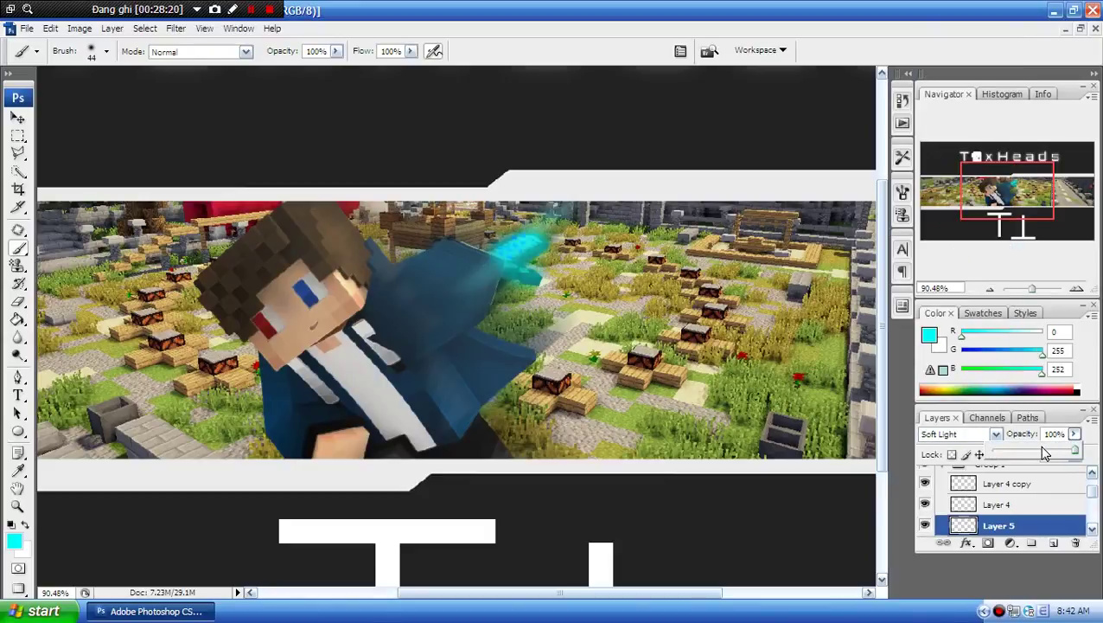
drag(1044, 453, 1049, 451)
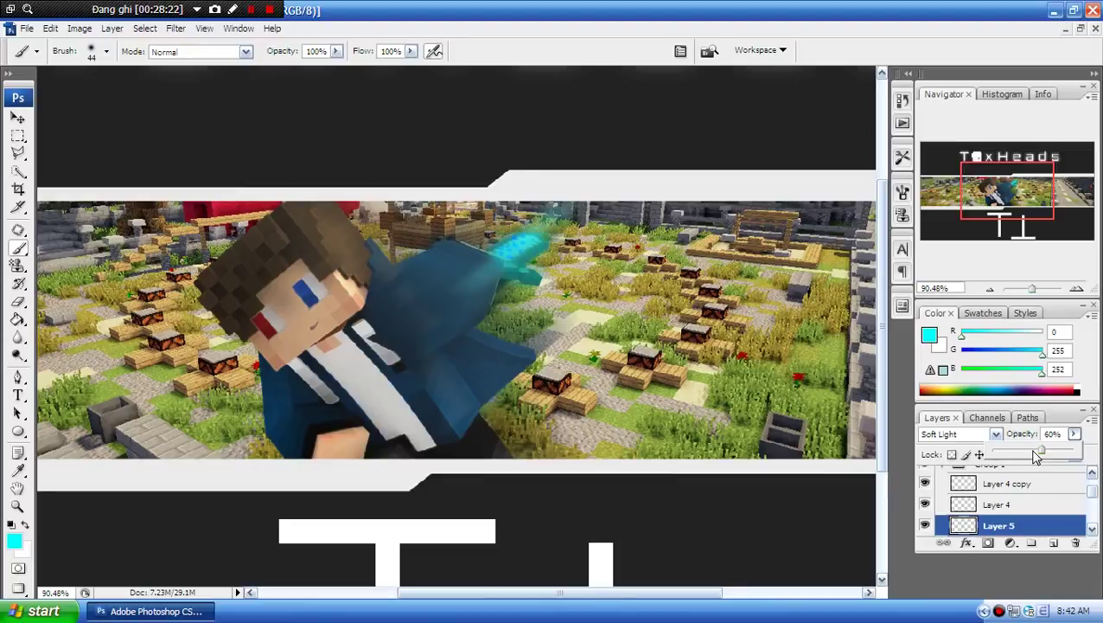
click(1076, 434)
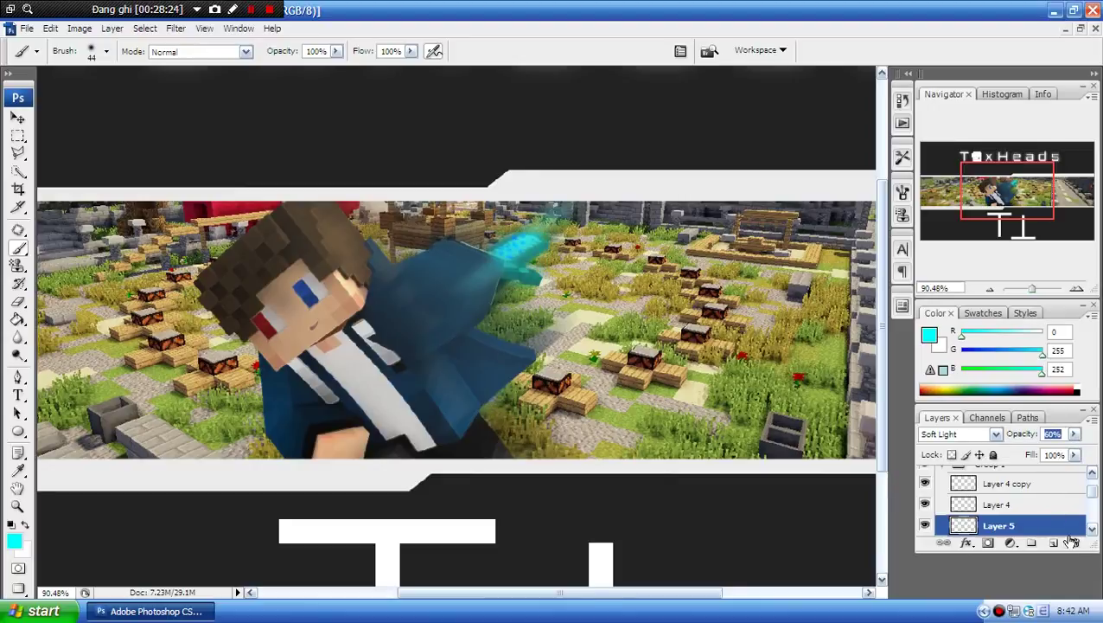
- Add a new layer directly above Layer 4 copy and set the foreground colour to blue #00a2ff
click(1041, 486)
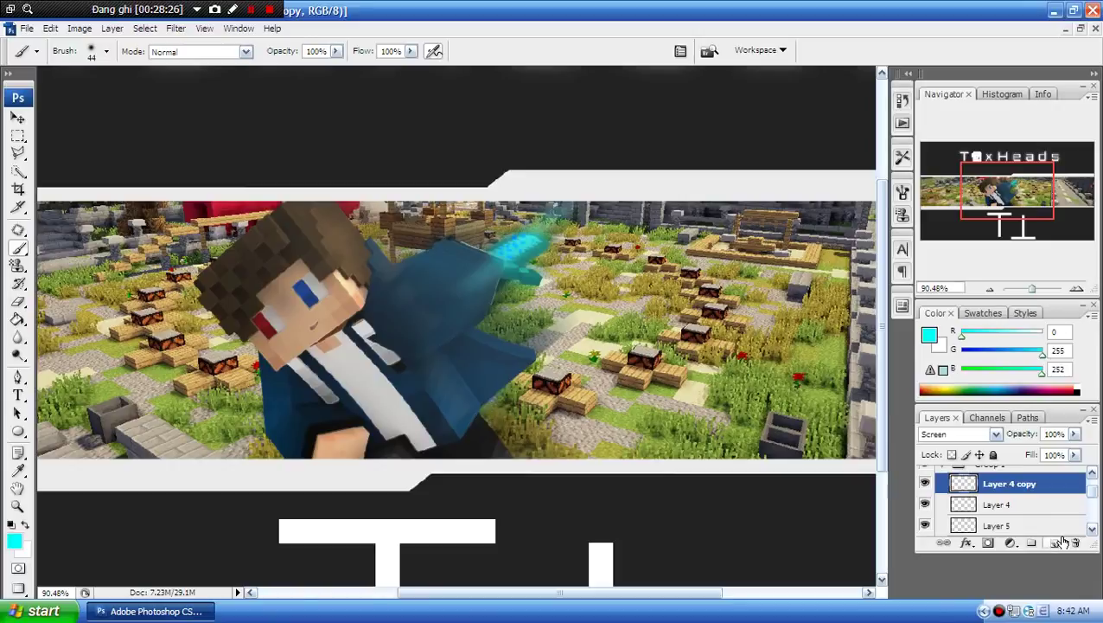
click(1053, 542)
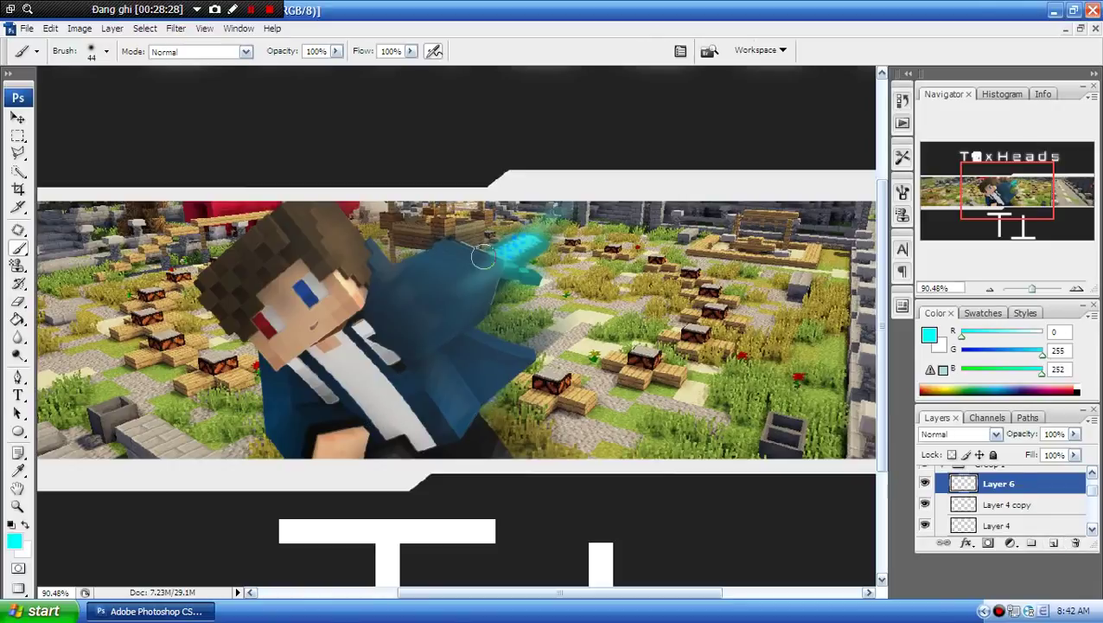
click(12, 543)
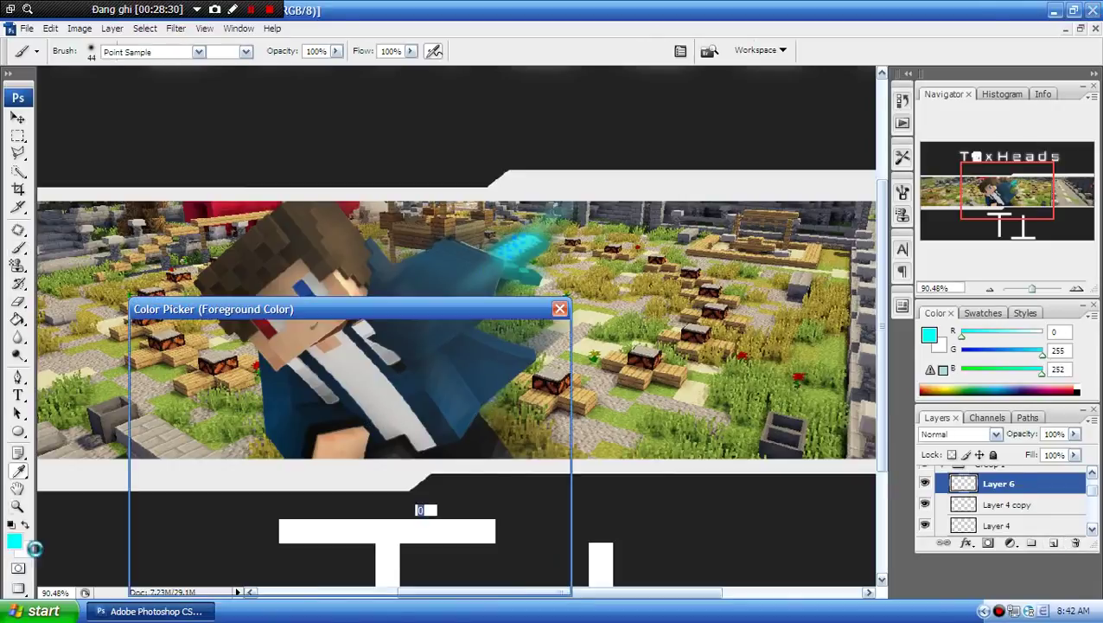
click(361, 436)
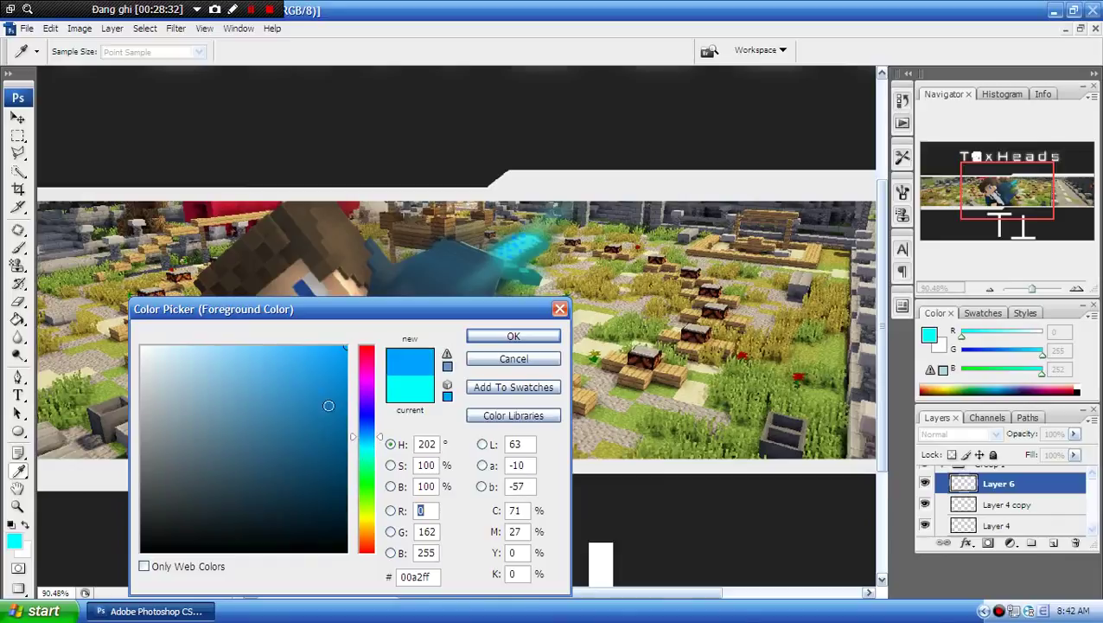
click(511, 336)
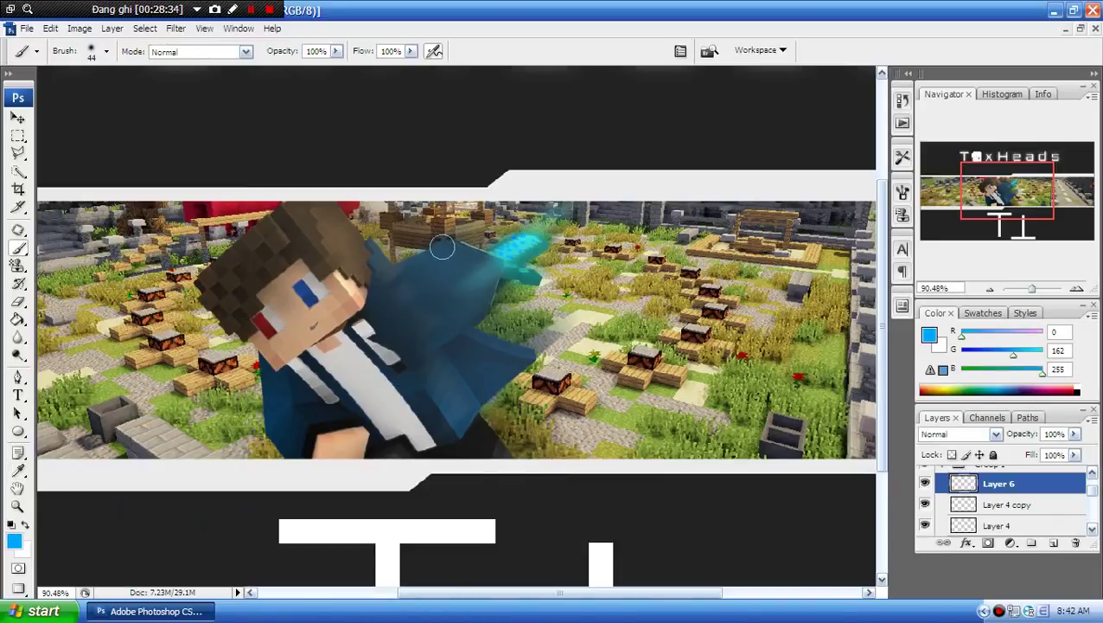
- Paint blue strokes on Layer 6 along the upper and outer edges of the sleeve next to the sword
click(446, 242)
drag(446, 244, 510, 256)
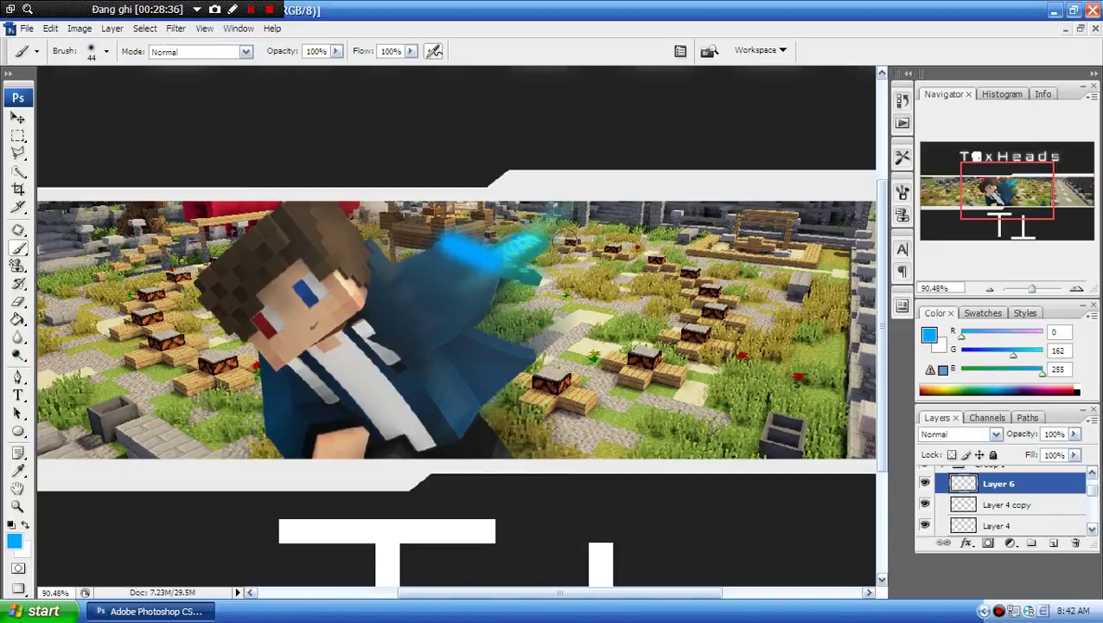
shift+click(490, 308)
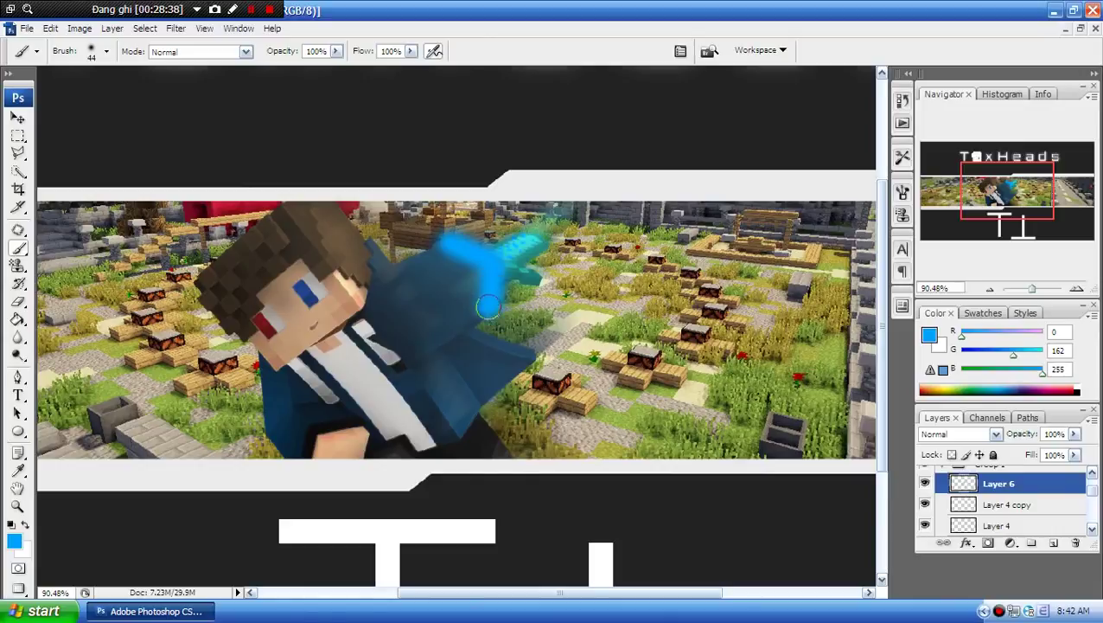
click(446, 235)
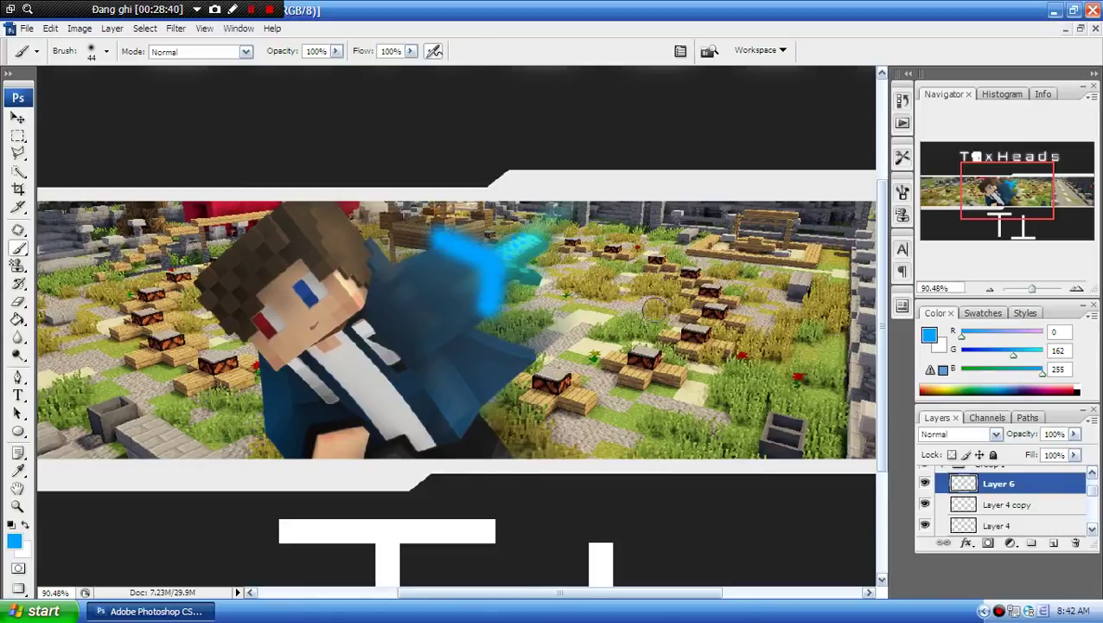
- Set Layer 6's blend mode to Color Dodge after trying Screen
click(987, 417)
click(937, 417)
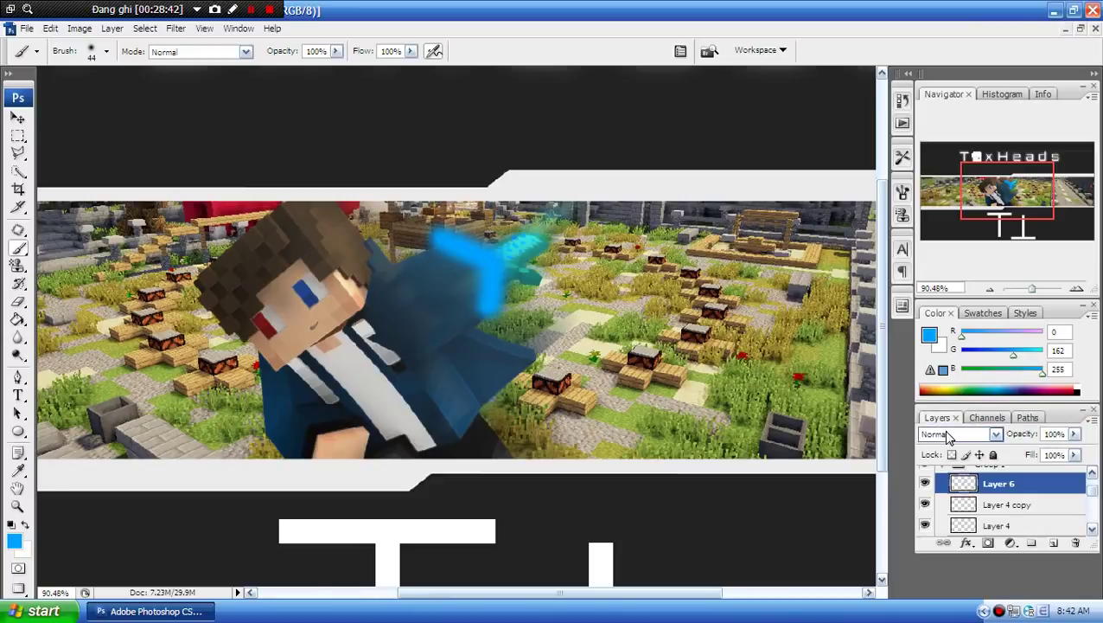
click(958, 433)
click(935, 173)
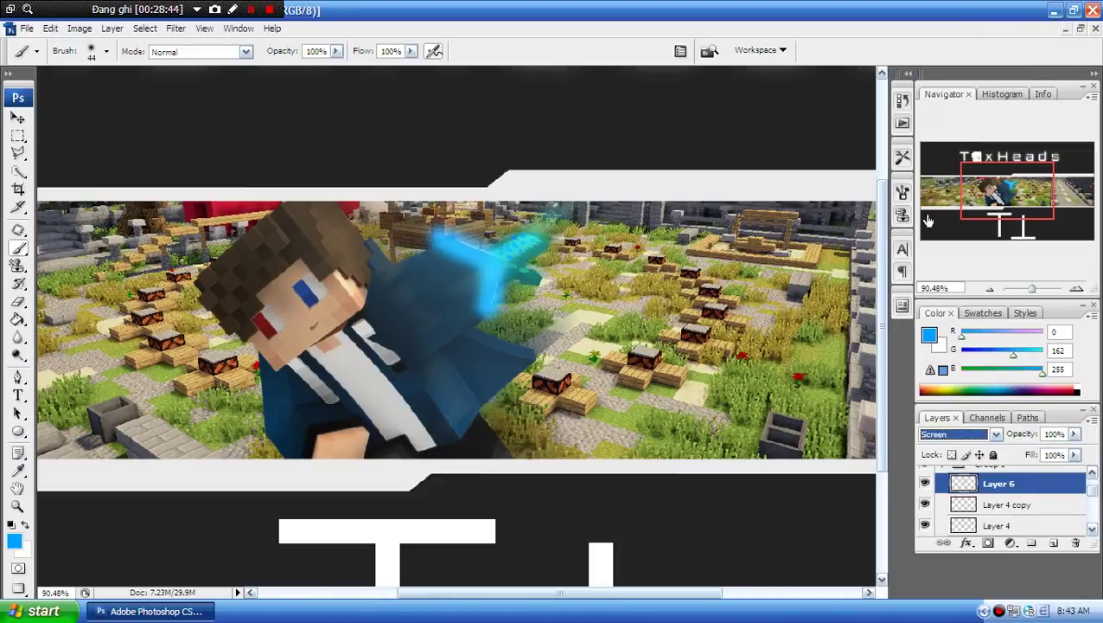
click(960, 435)
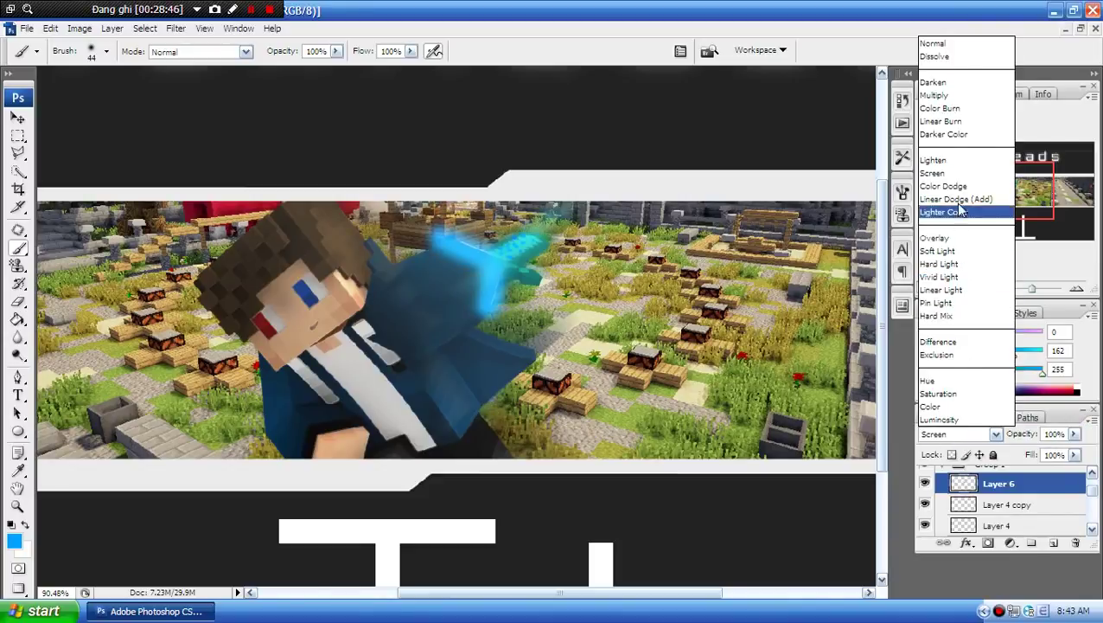
click(994, 180)
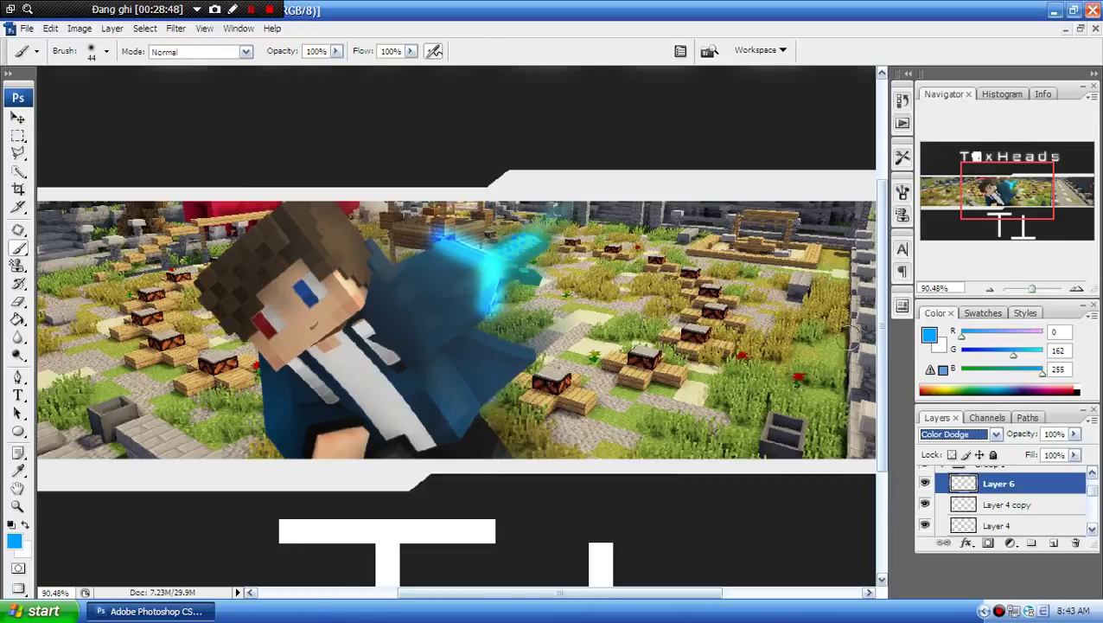
- Erase the excess blue glow outside the sleeve's lower edge on Layer 6 with a soft 90 px eraser
click(19, 302)
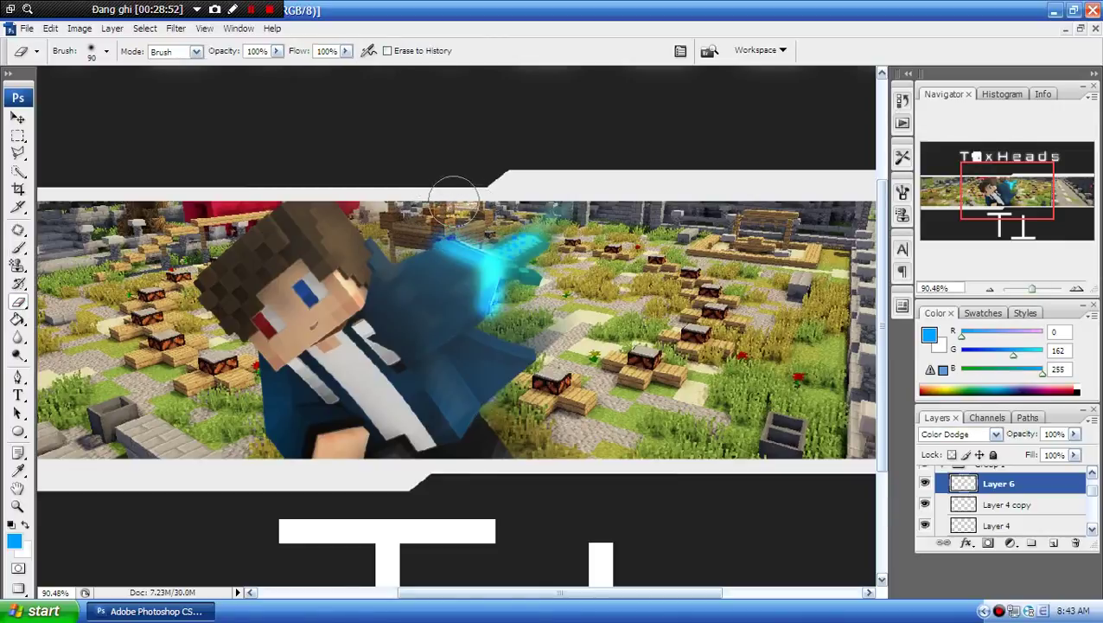
click(517, 317)
click(512, 317)
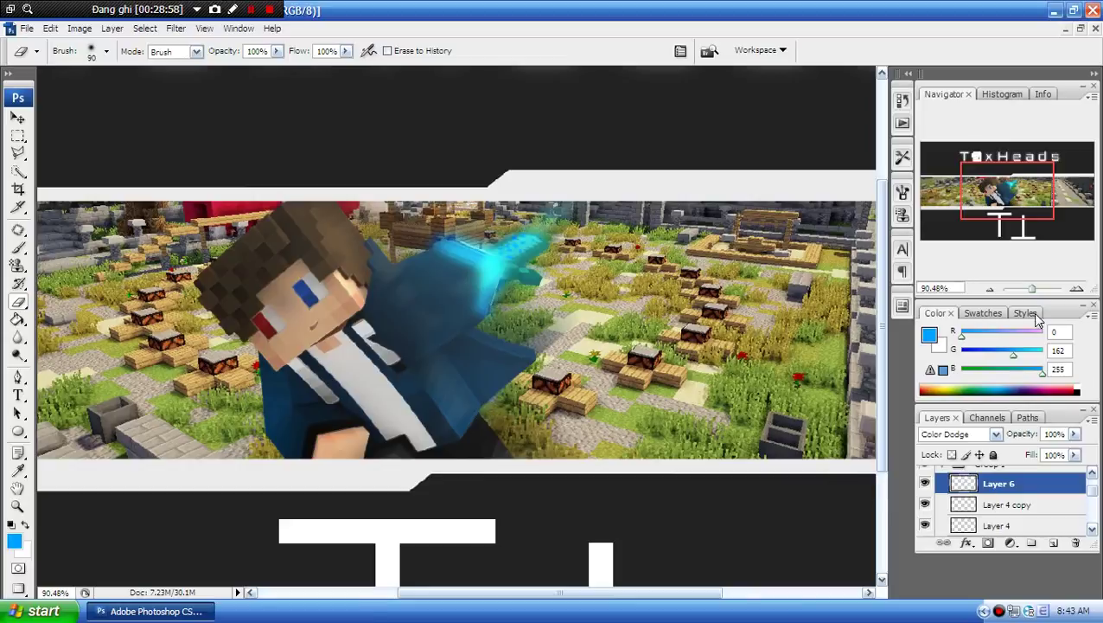
drag(1035, 294, 1031, 288)
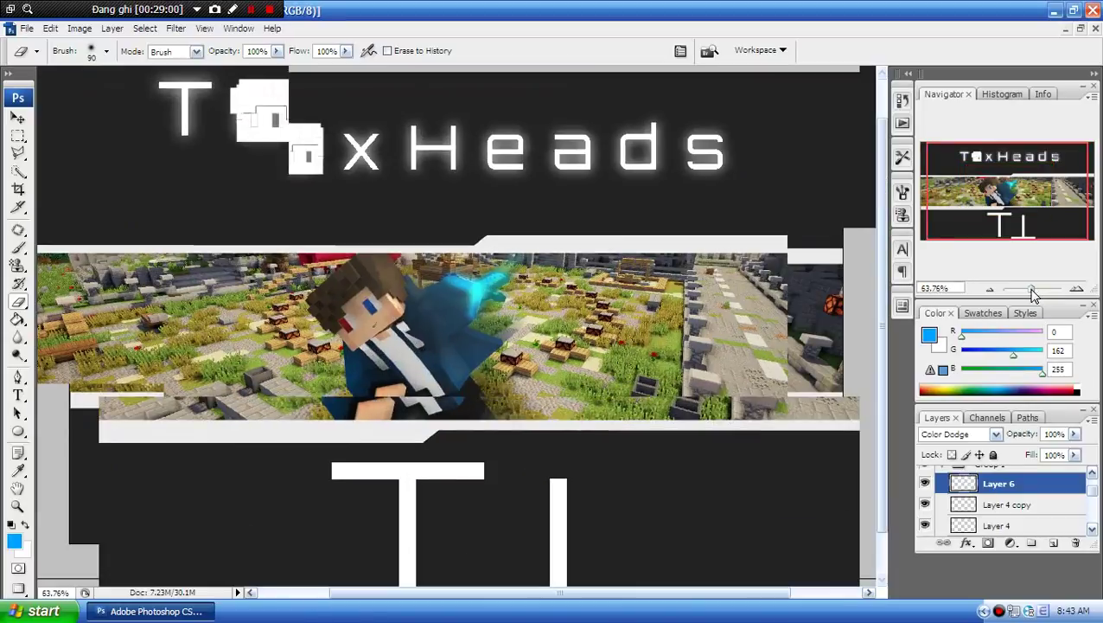
click(18, 116)
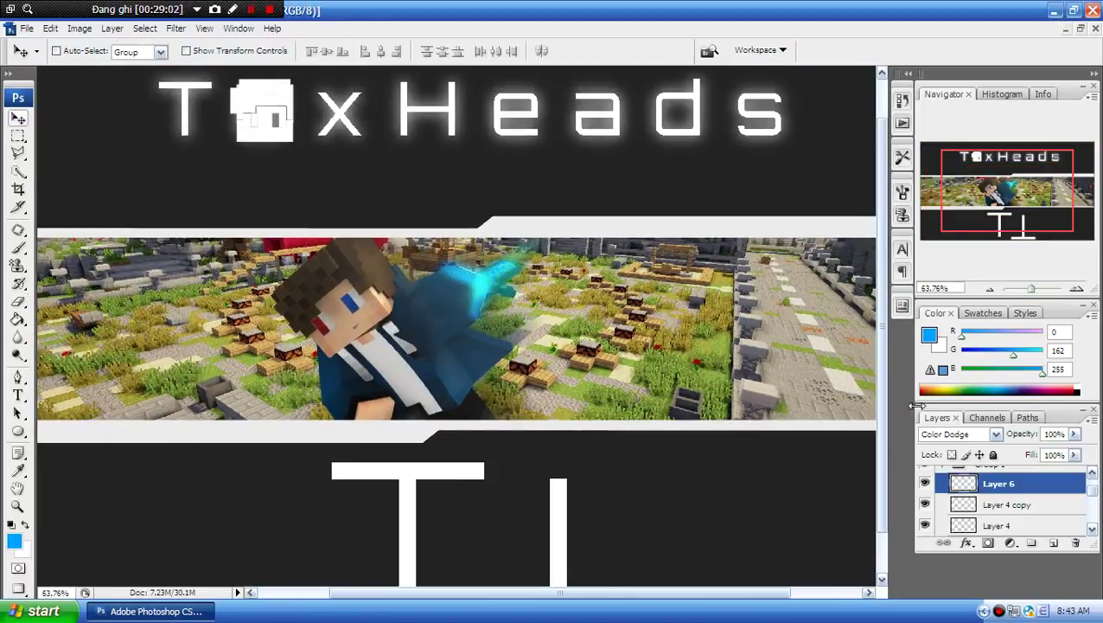
- Lower the opacity of Layer 6 to 52% to soften the blue sleeve glow
click(1075, 433)
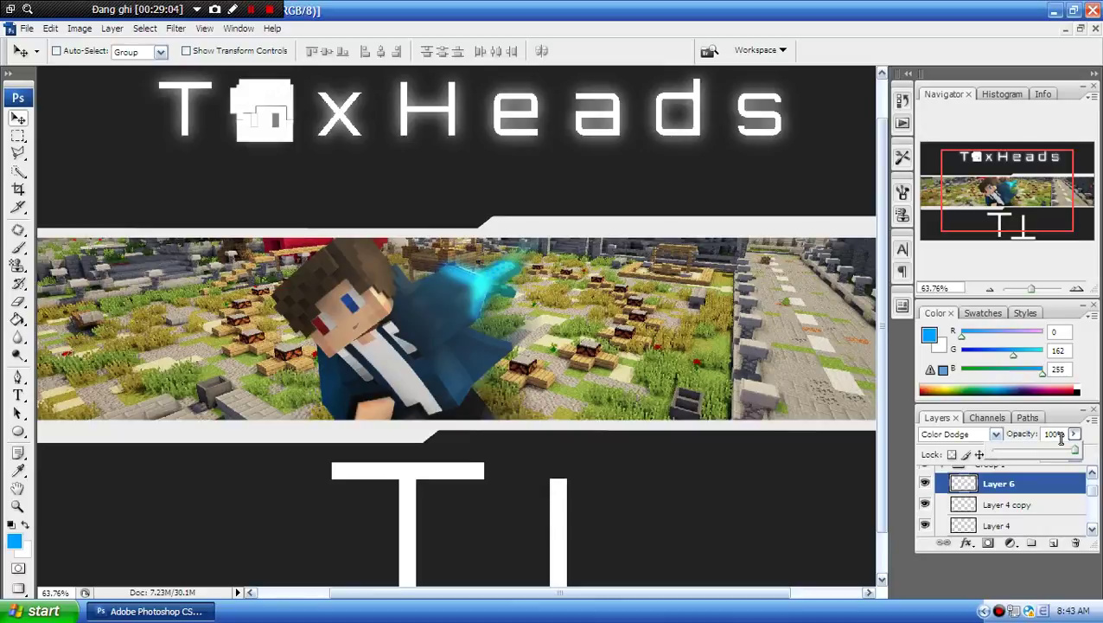
drag(1037, 451, 1040, 454)
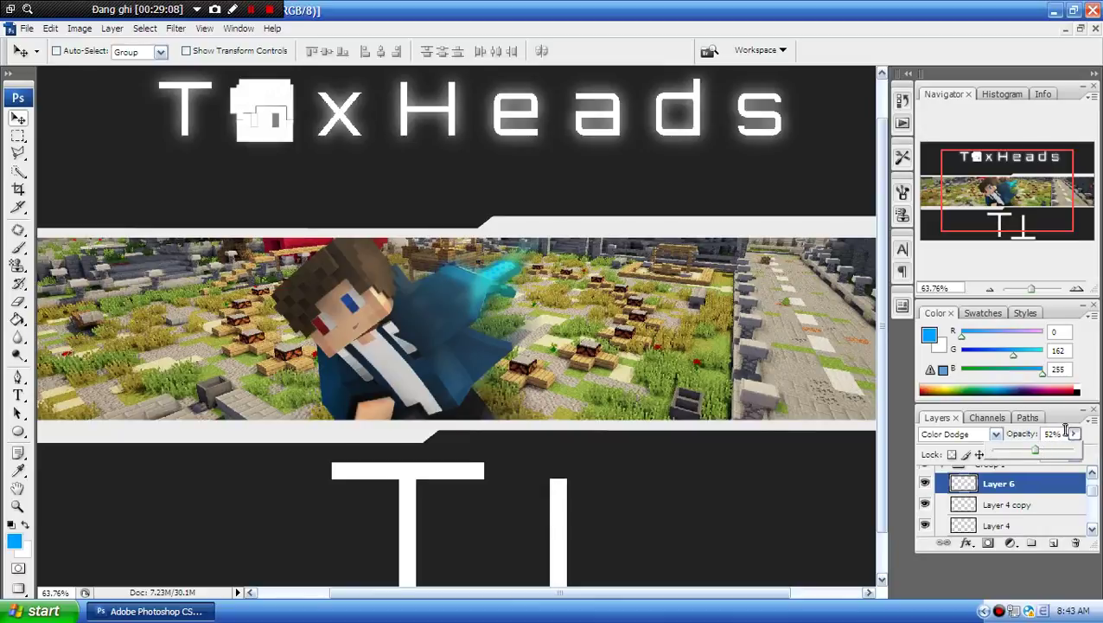
drag(1033, 289, 1032, 288)
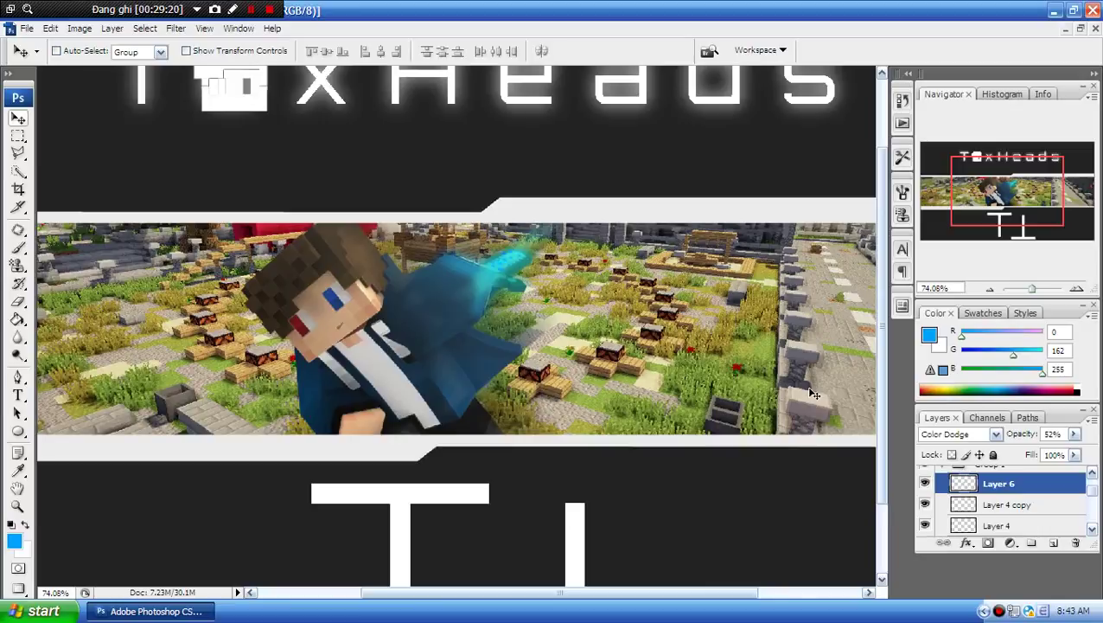
drag(606, 258, 570, 281)
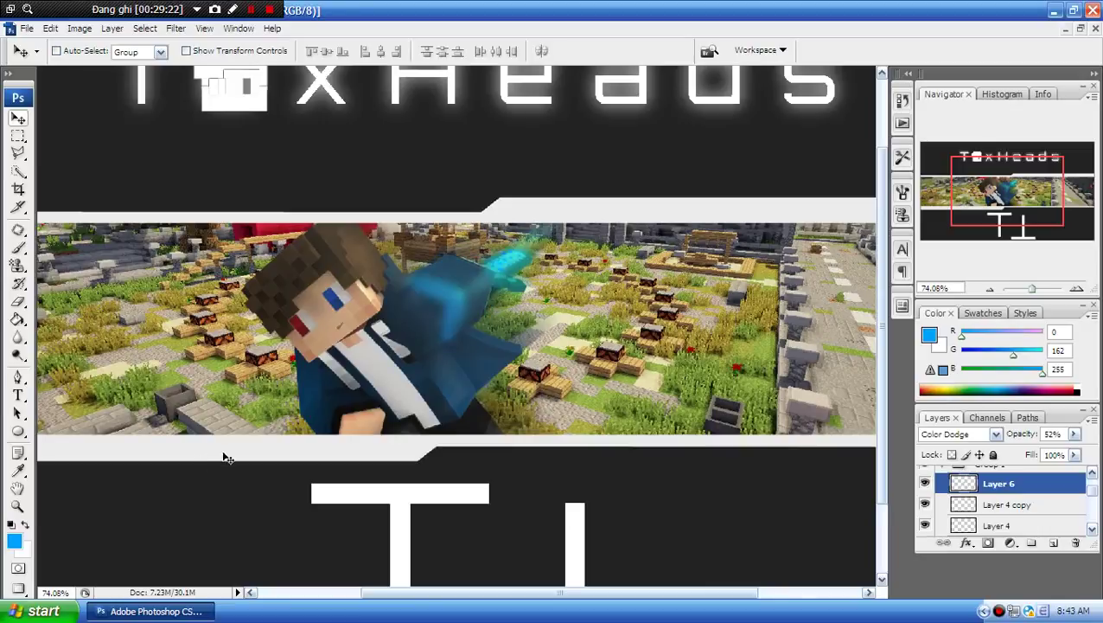
click(902, 102)
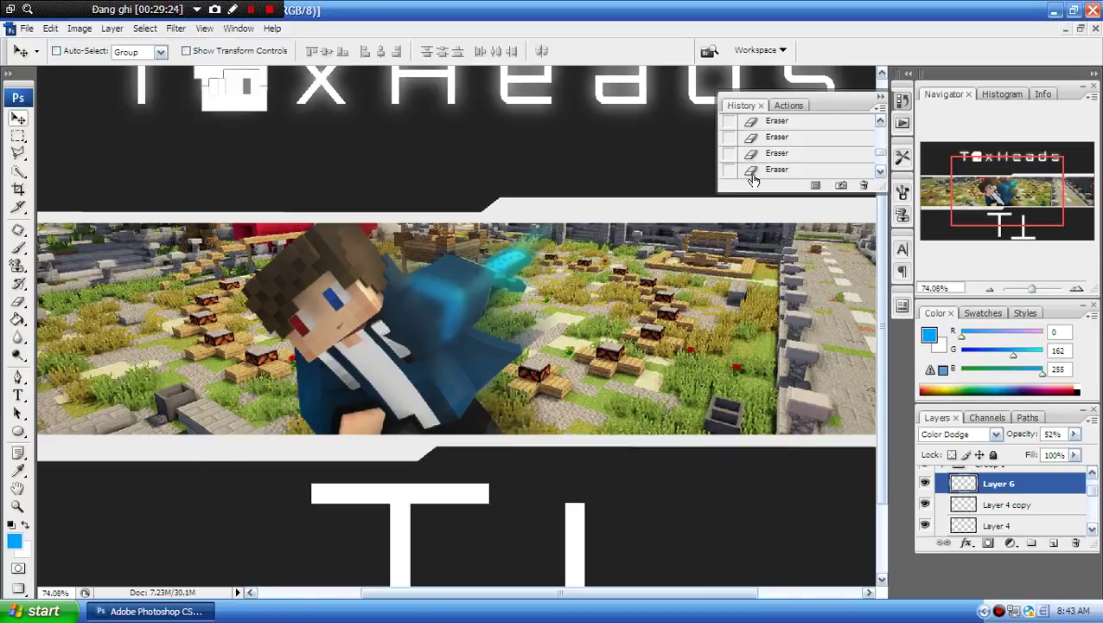
click(902, 101)
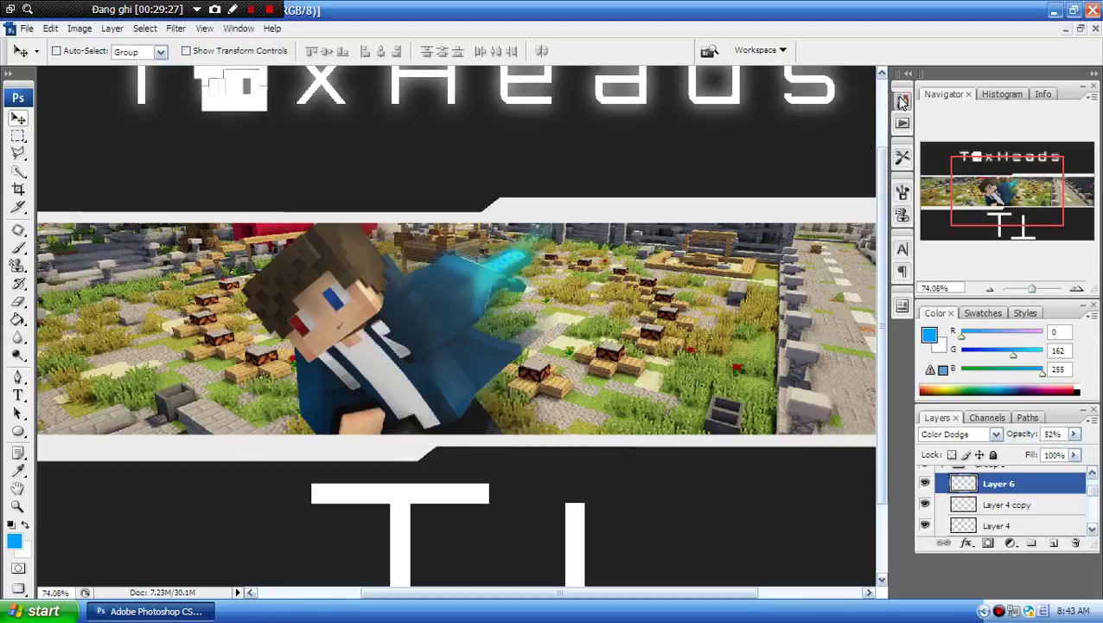
- Add a new layer above Layer 6 and set the foreground colour to pale yellow-green, RGB 235, 252, 155
click(1053, 542)
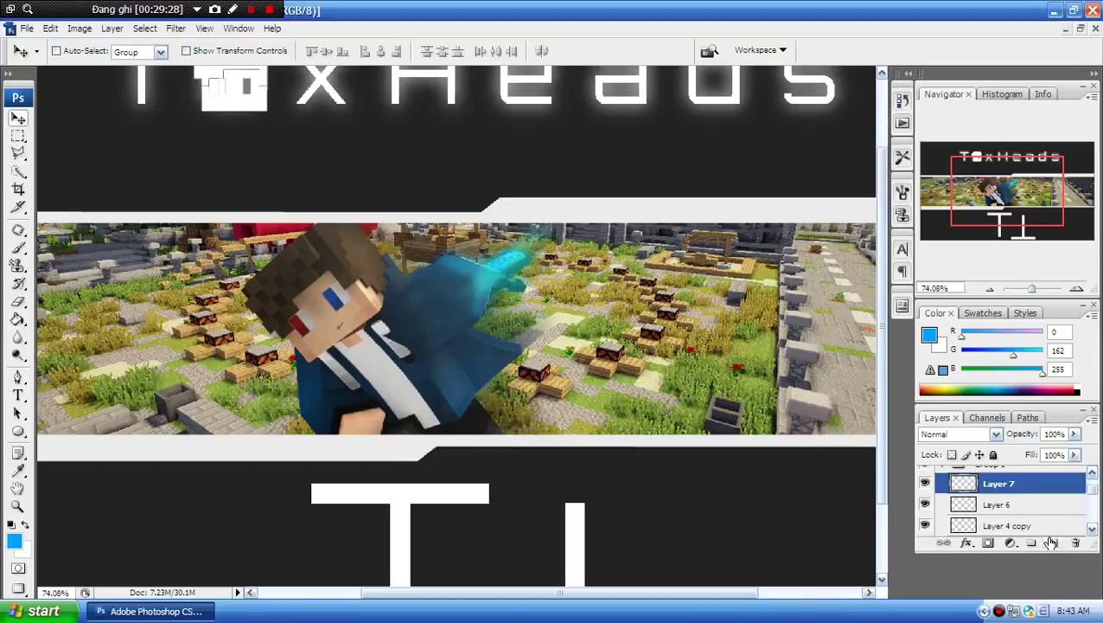
click(14, 541)
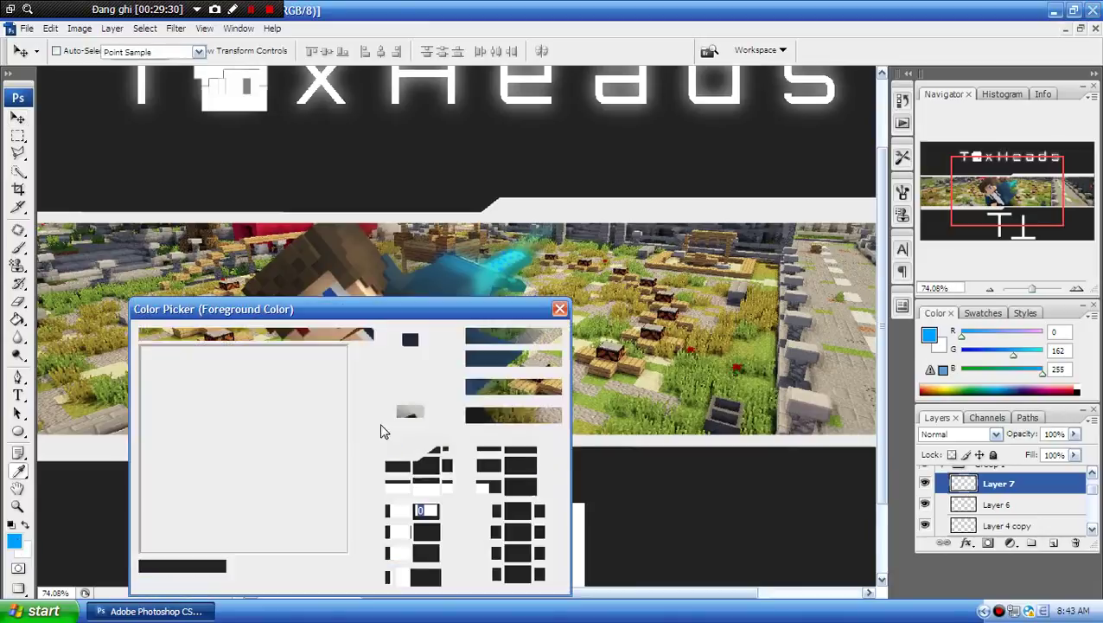
click(368, 510)
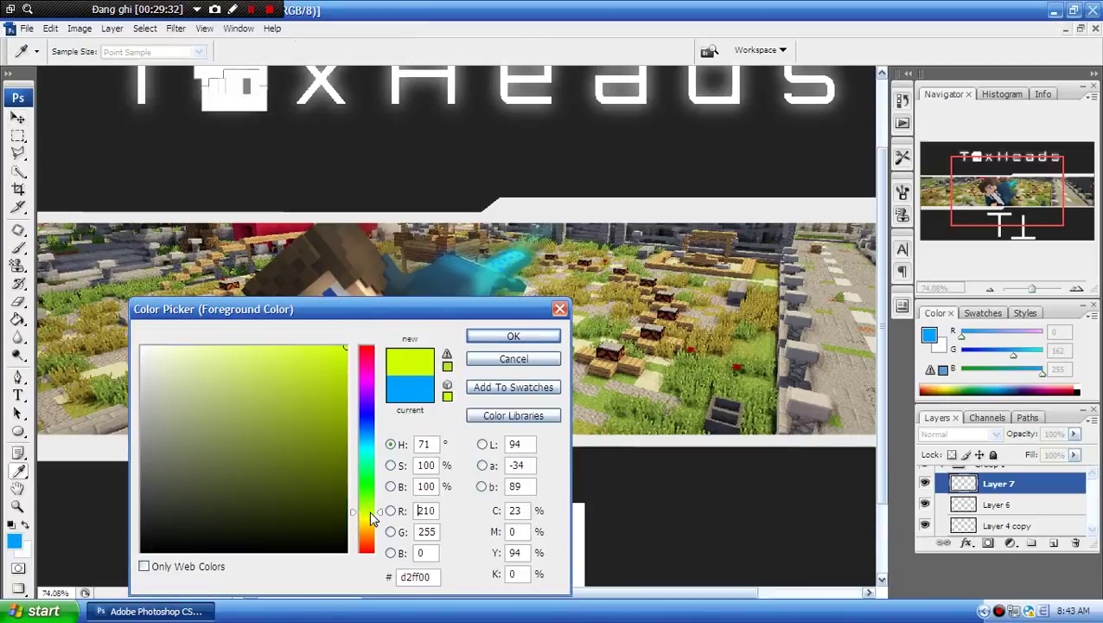
click(240, 350)
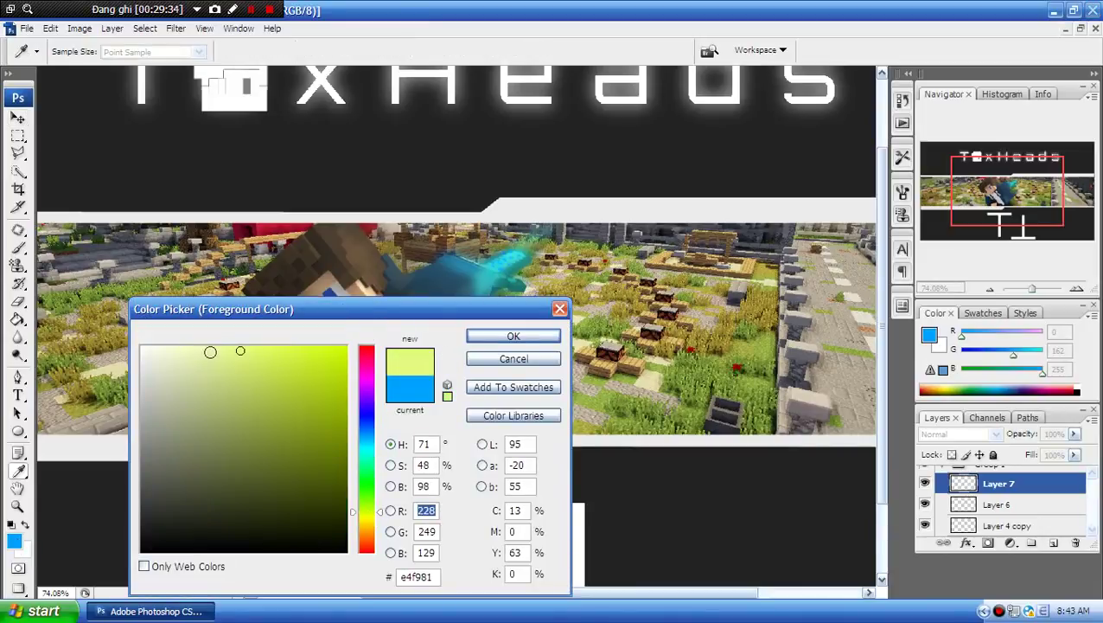
click(514, 336)
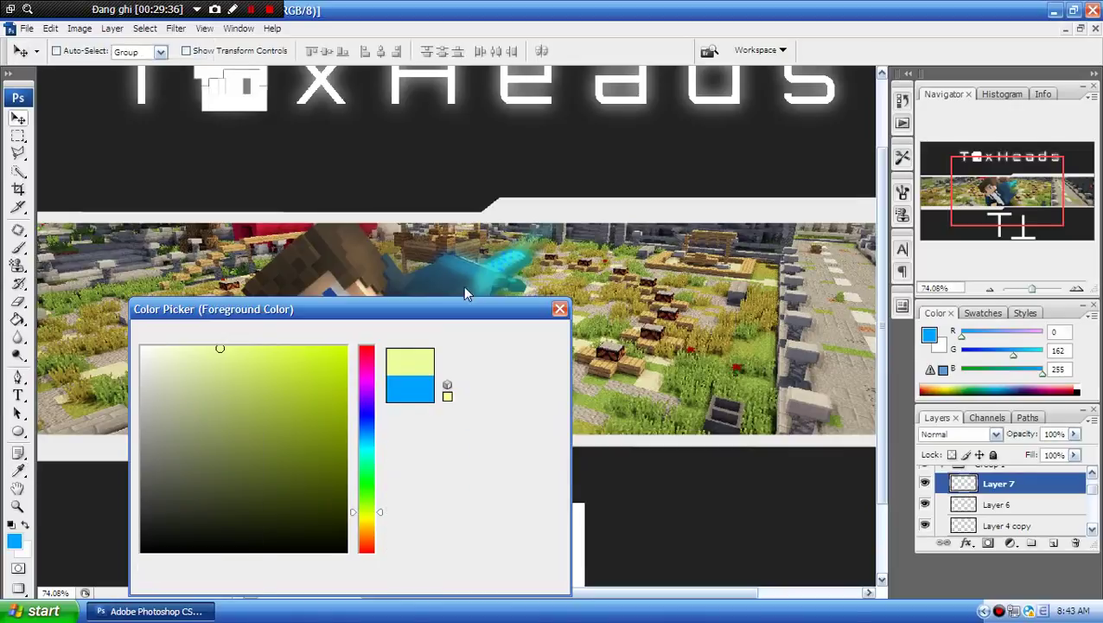
- With a soft 12 px brush at 0% hardness, paint a rim light on Layer 7 along the hair edge facing the raised arm
click(18, 248)
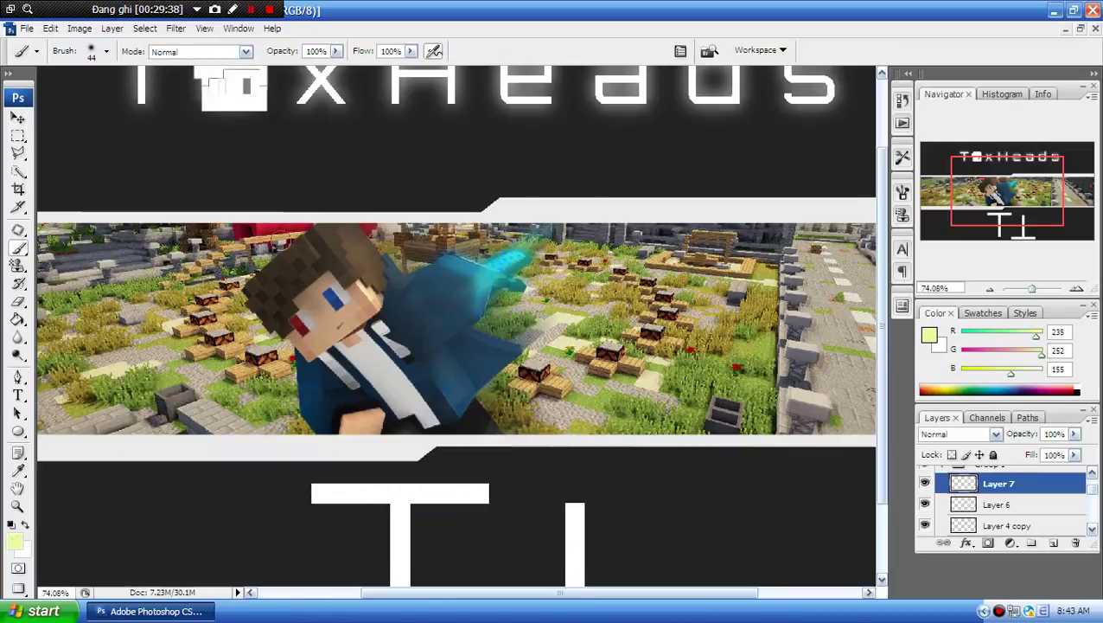
right_click(371, 229)
drag(418, 258, 402, 261)
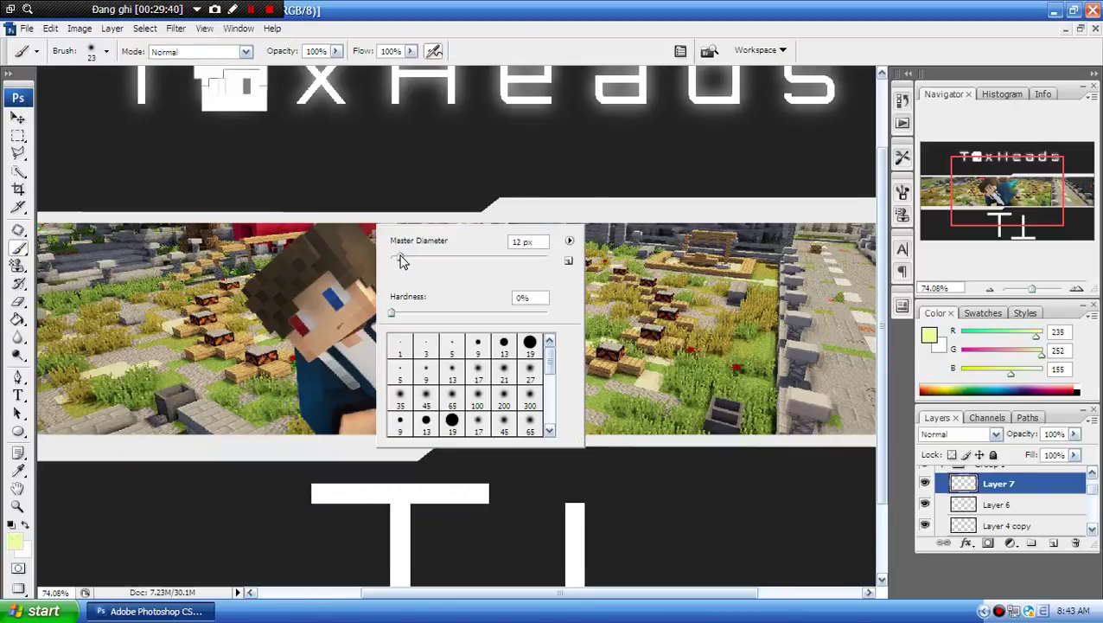
click(353, 225)
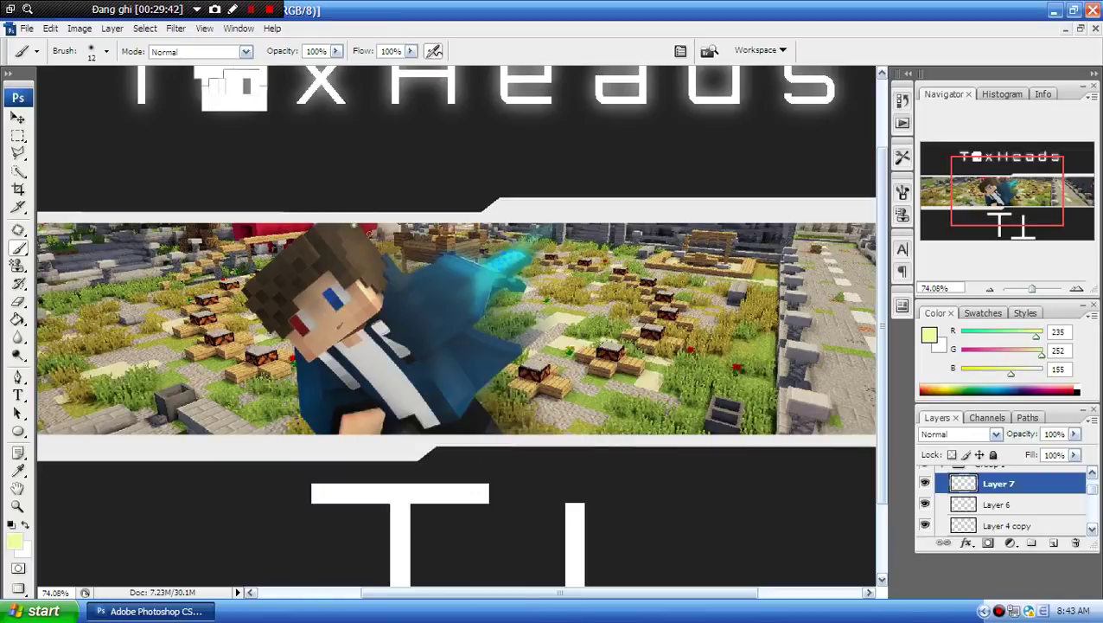
drag(354, 224, 379, 259)
click(382, 258)
click(383, 257)
drag(382, 253, 402, 275)
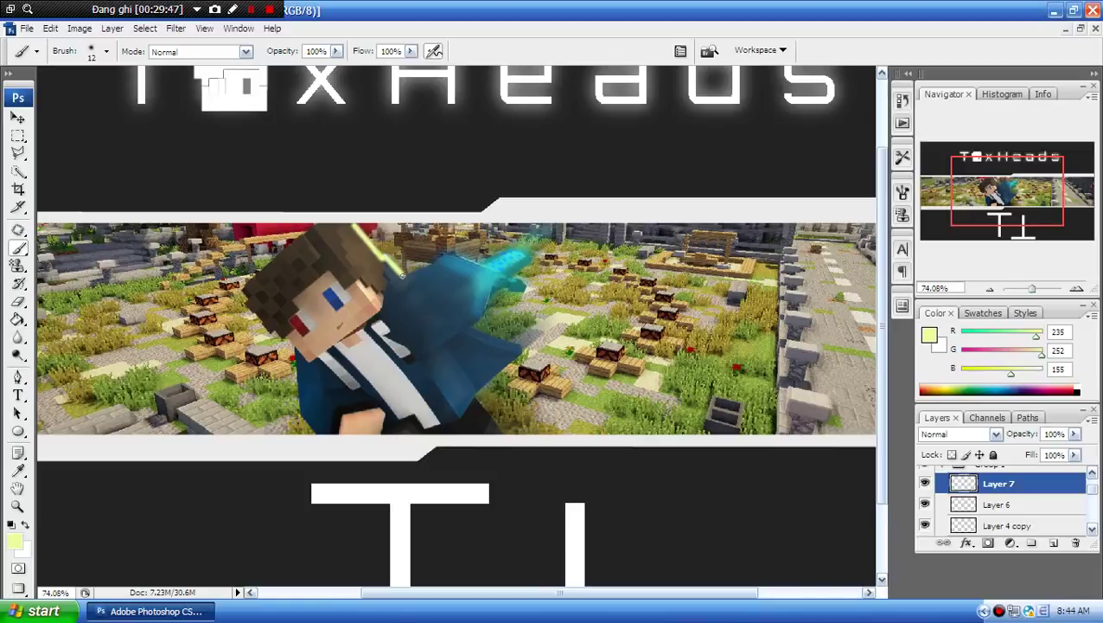
- Continue the pale rim light on Layer 7 with straight strokes around the raised sleeve and along the coat's pointed edge
shift+click(449, 254)
shift+click(490, 272)
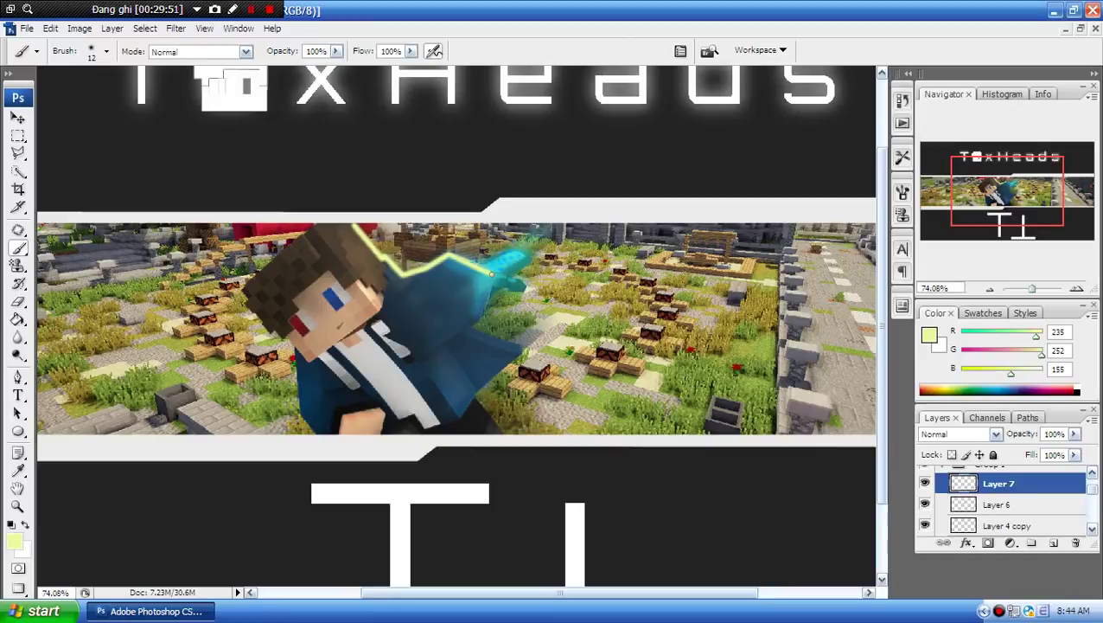
shift+click(479, 319)
shift+click(464, 328)
shift+click(474, 332)
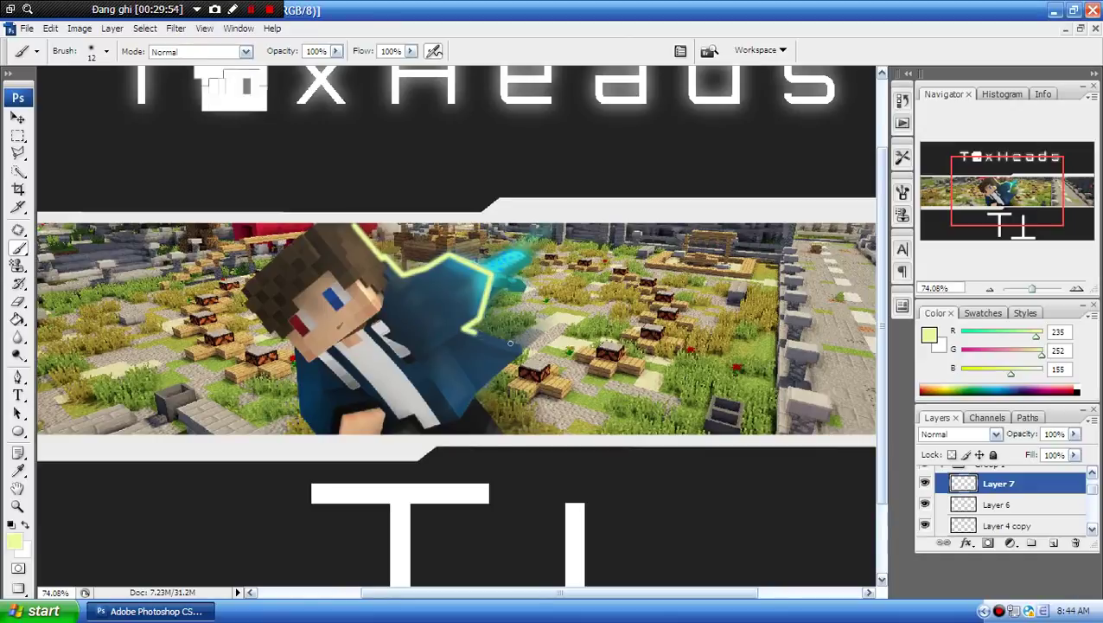
shift+click(519, 346)
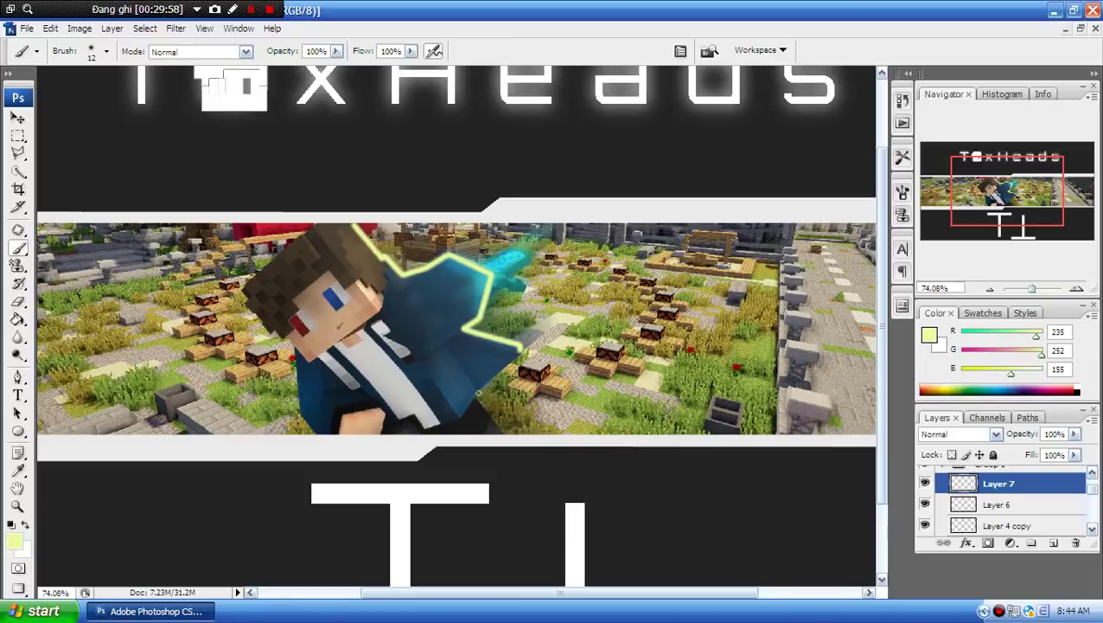
- Set Layer 7's blend mode to Screen and its opacity to 15%
click(968, 433)
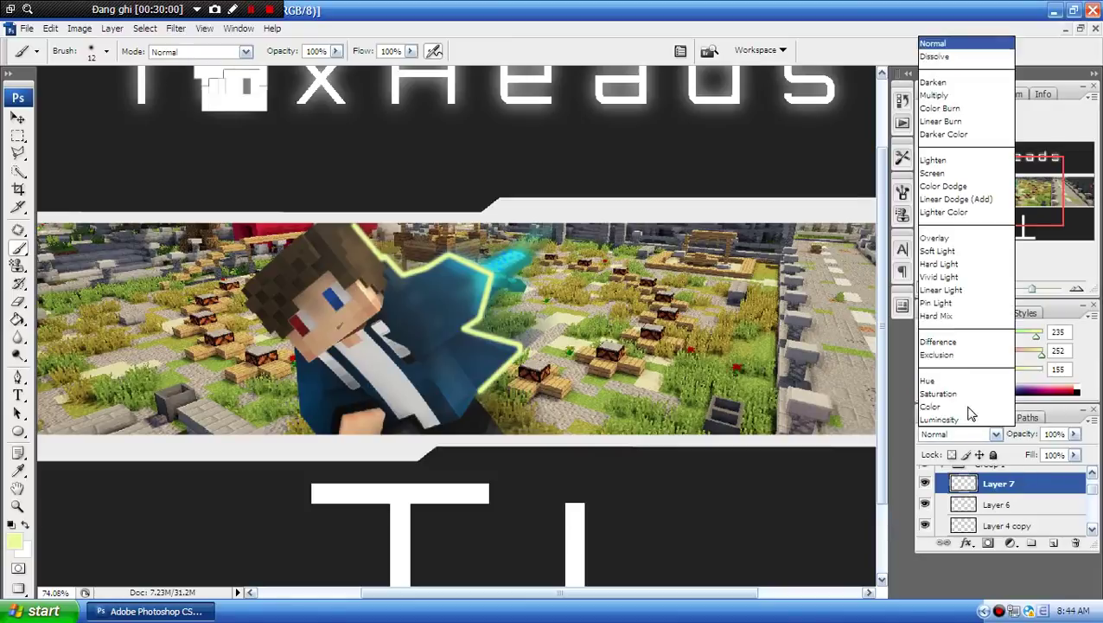
click(968, 173)
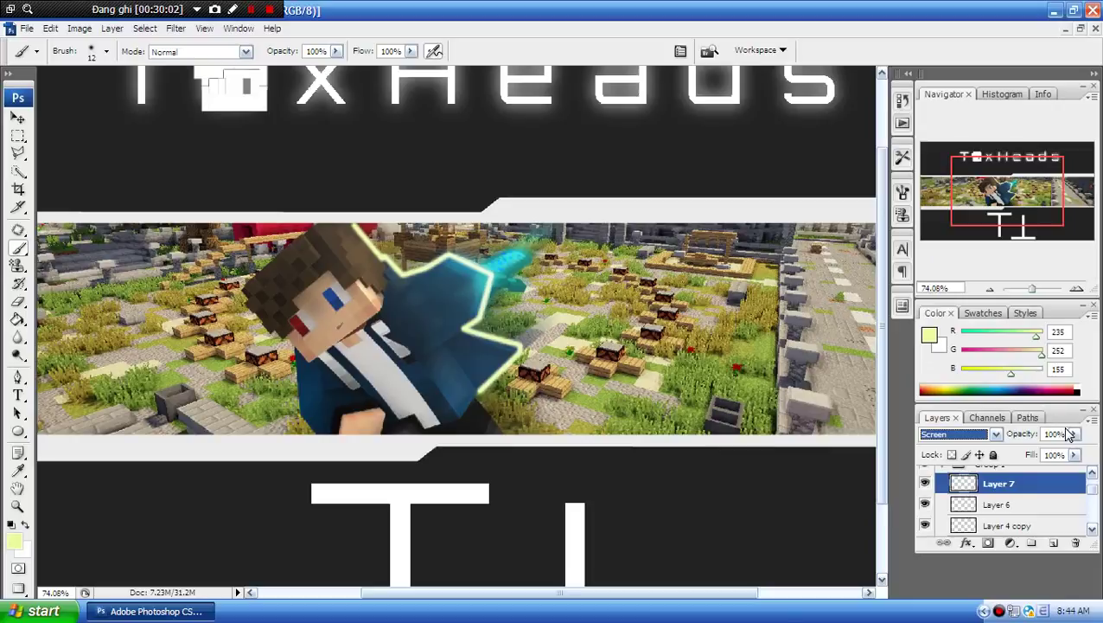
click(1072, 434)
drag(1035, 450, 1008, 451)
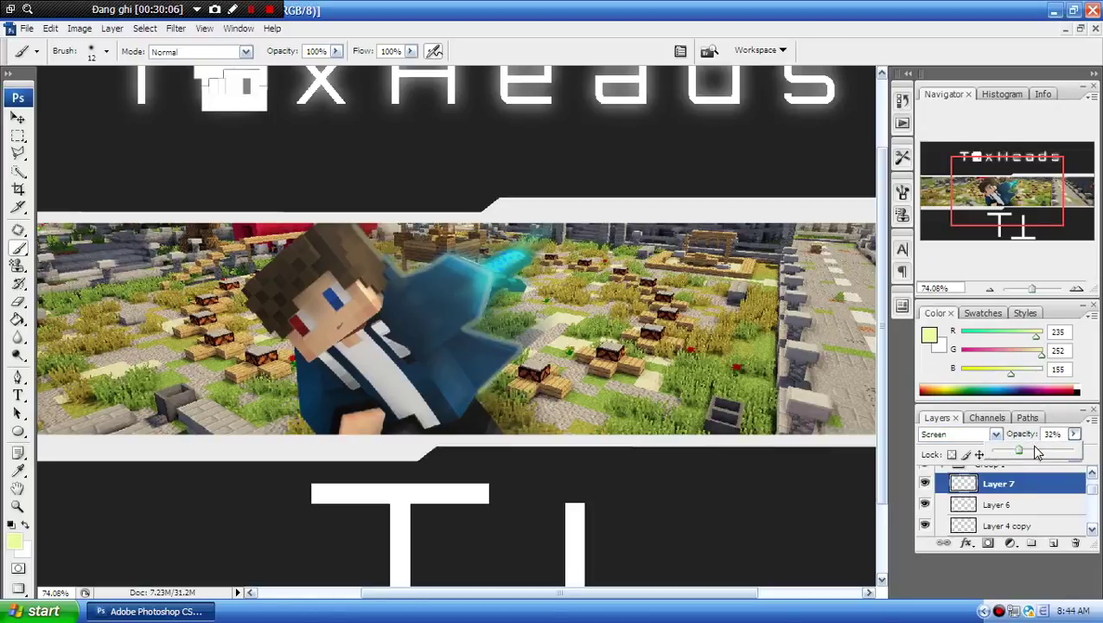
drag(1007, 458, 1005, 457)
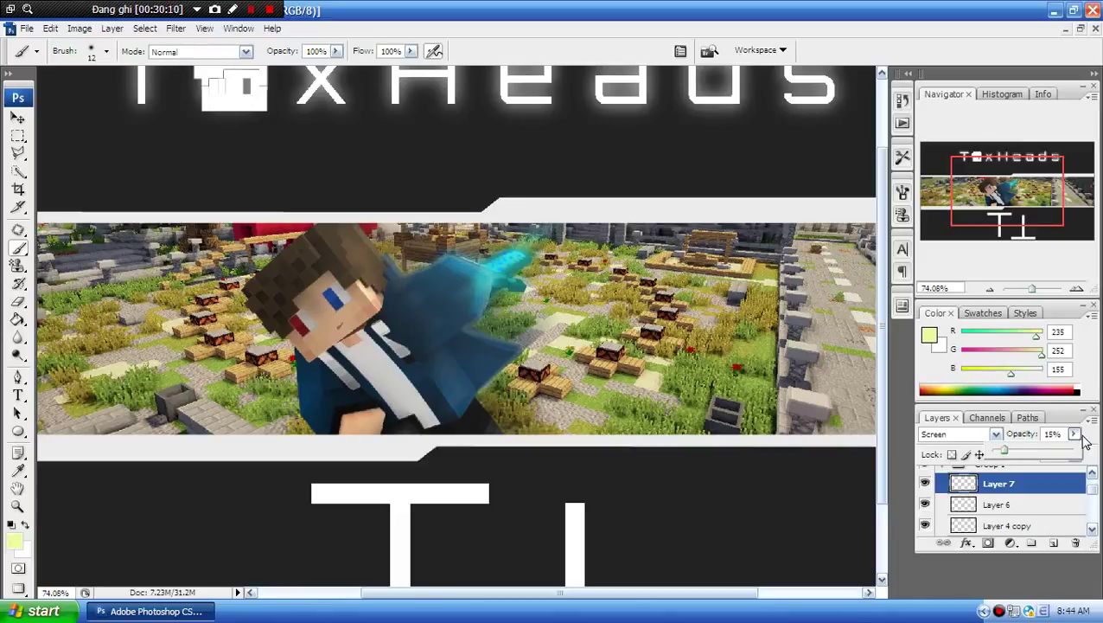
click(1076, 435)
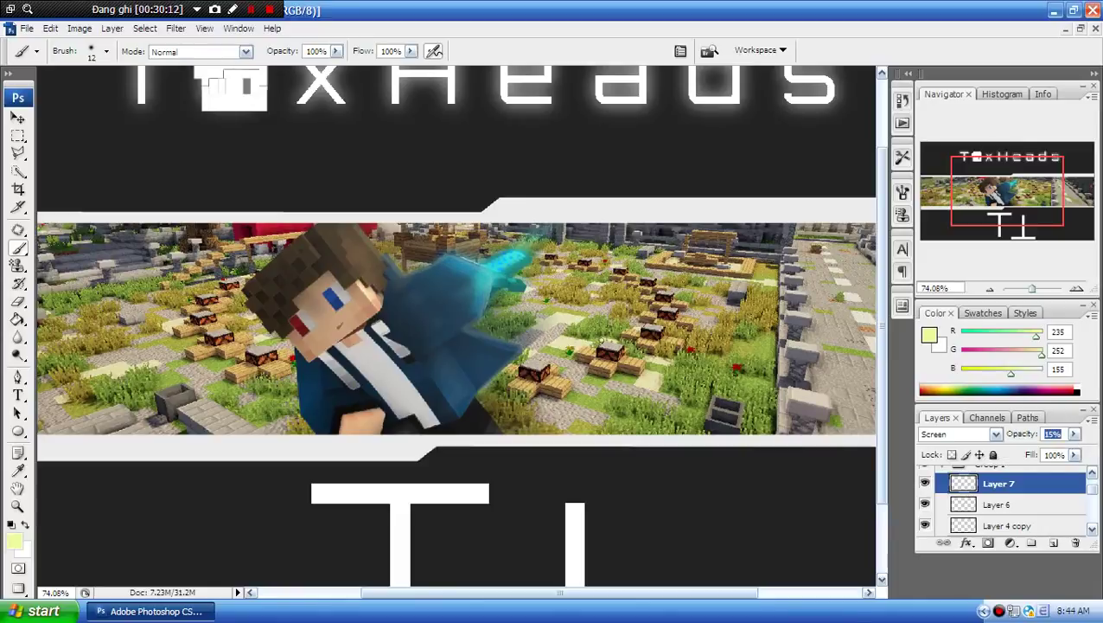
- On Layer 3, outline the dark notch and grey end of the short collar strip beside the raised arm with the Polygonal Lasso
ctrl+click(389, 347)
ctrl+click(389, 348)
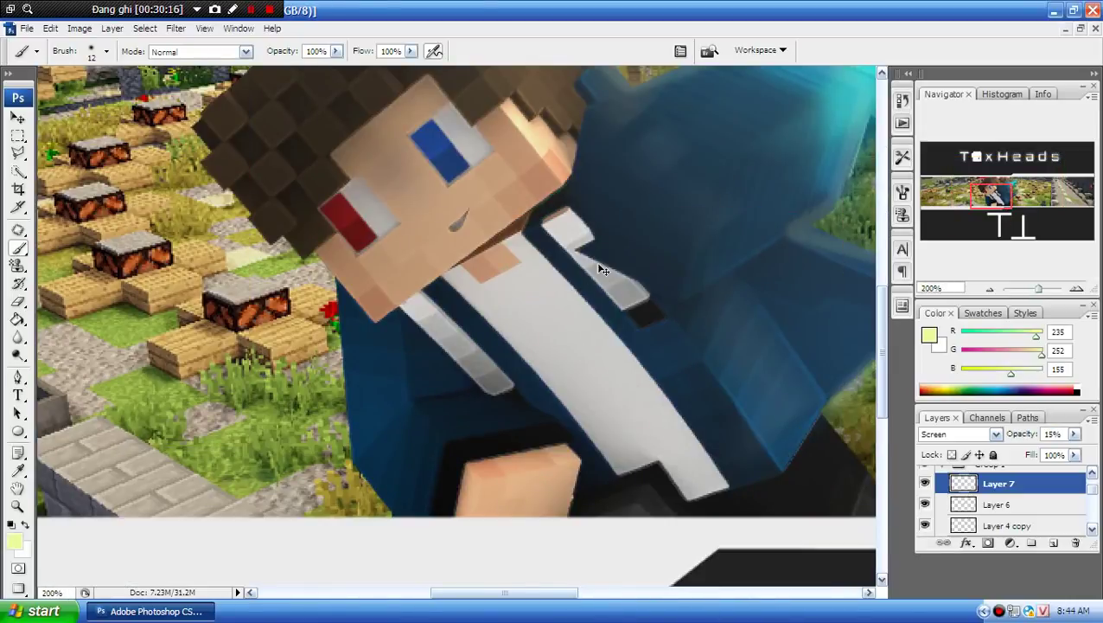
scroll(1042, 509, down, 3)
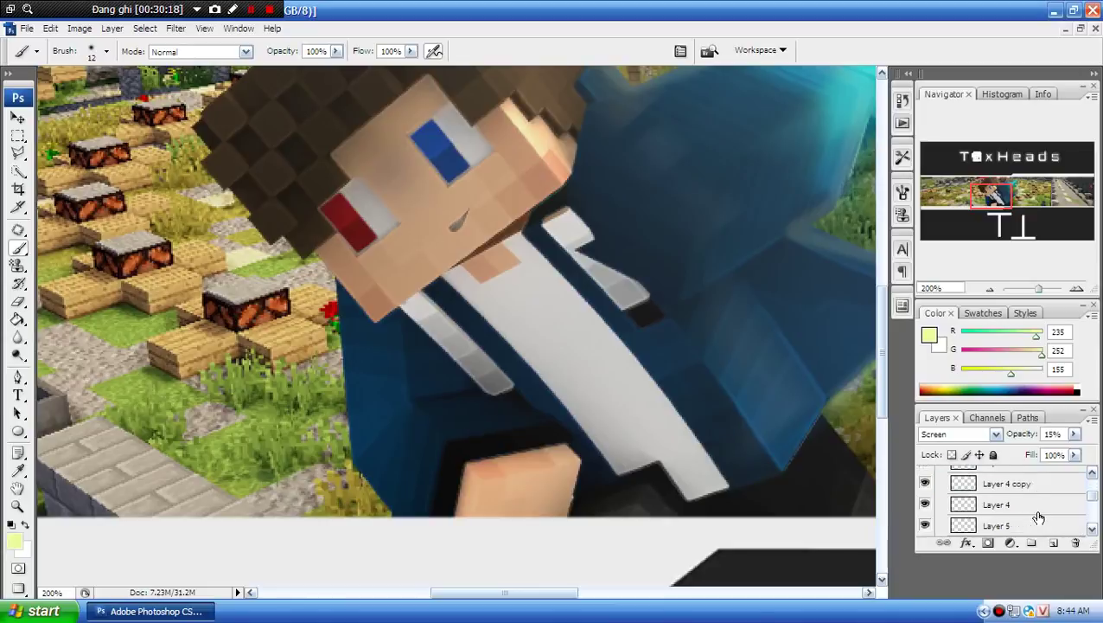
scroll(1033, 510, down, 2)
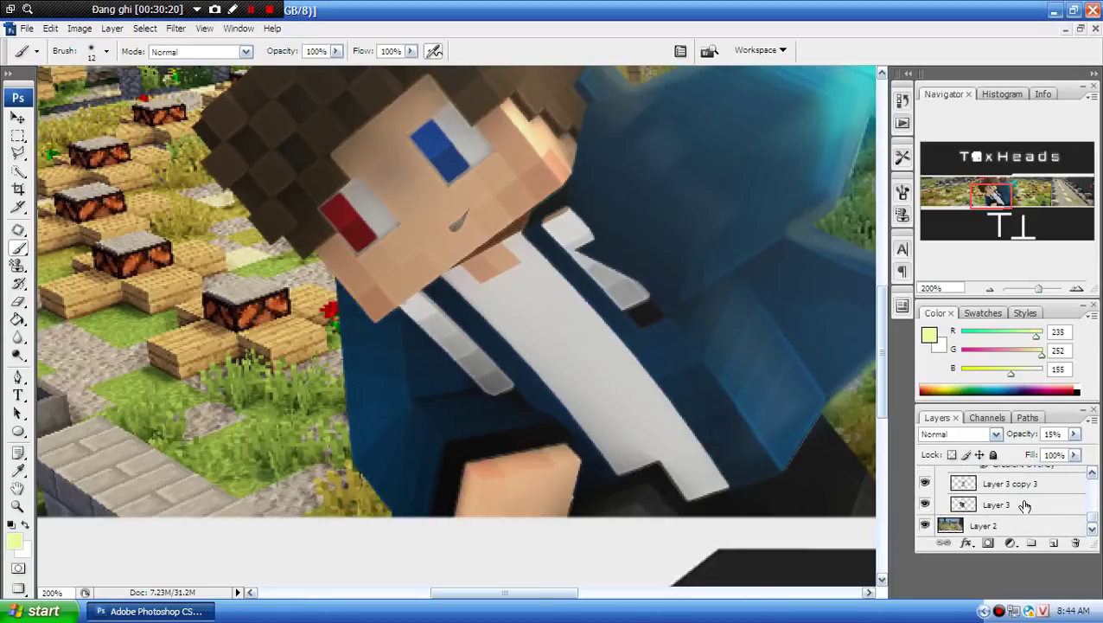
click(1025, 505)
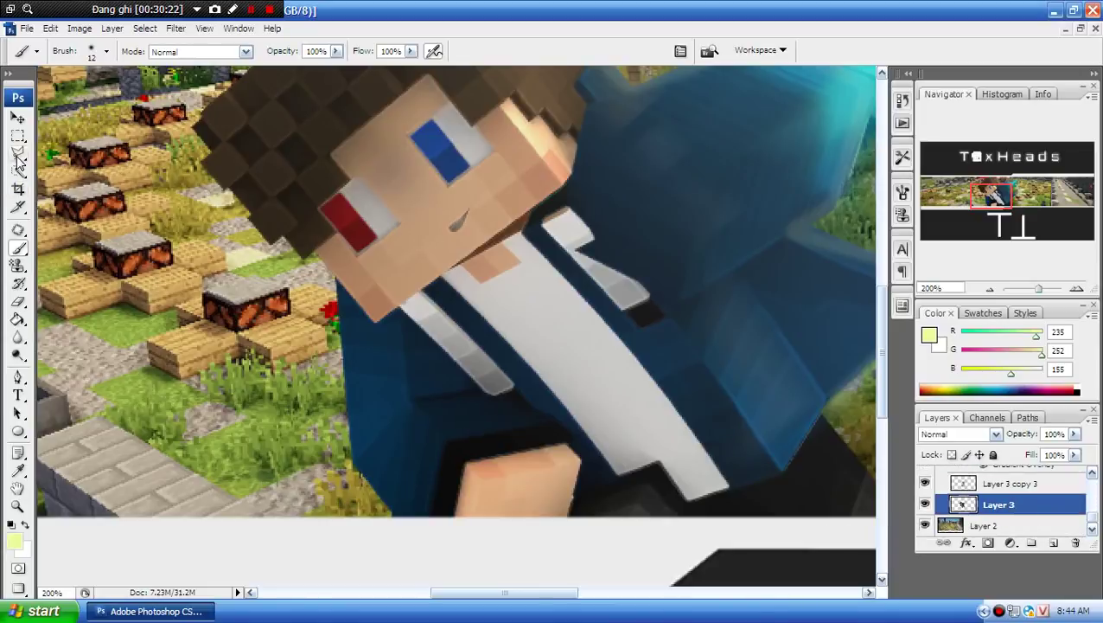
click(19, 158)
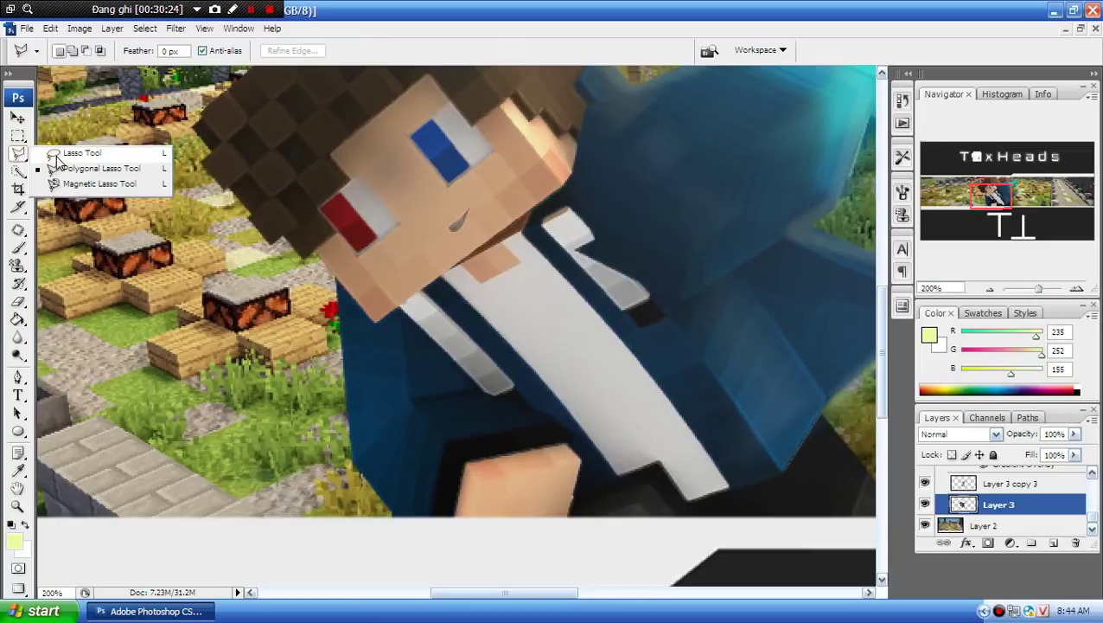
click(87, 168)
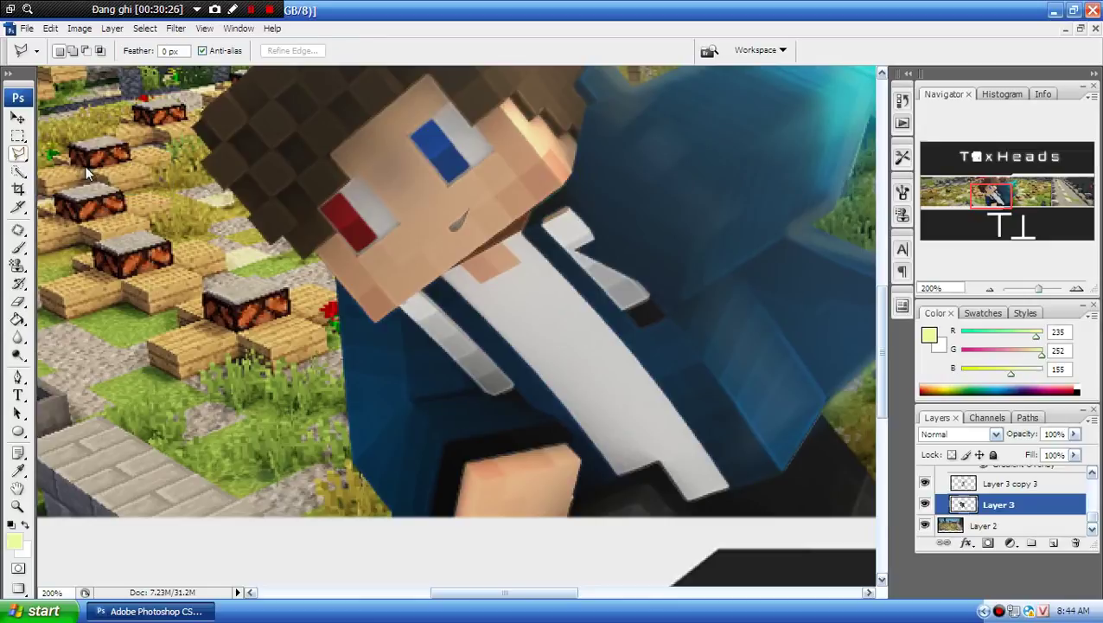
click(341, 224)
key(Escape)
click(594, 234)
click(649, 289)
click(613, 293)
click(594, 229)
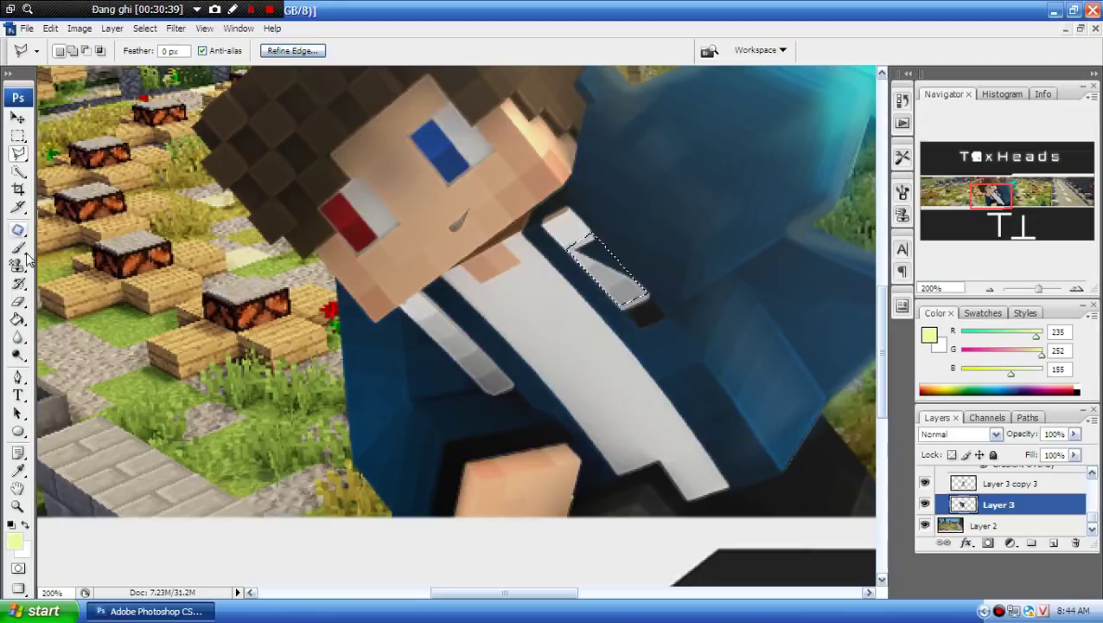
- Sample the light grey of the collar, RGB 184, 184, 183, and paint over the dark notch inside the selection with the 12 px brush
click(17, 469)
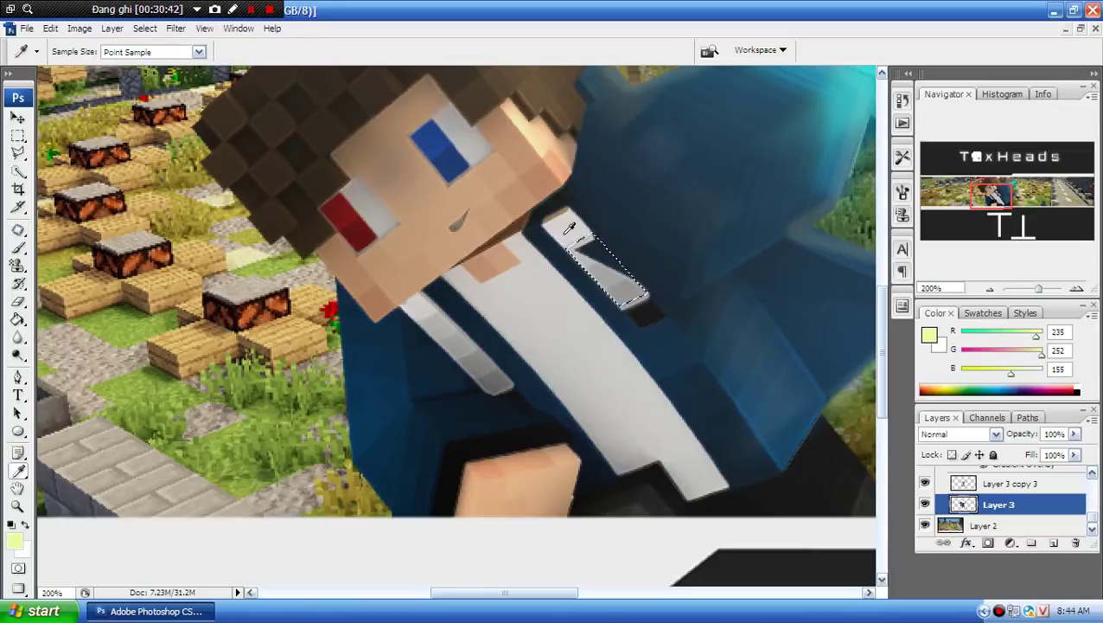
click(587, 249)
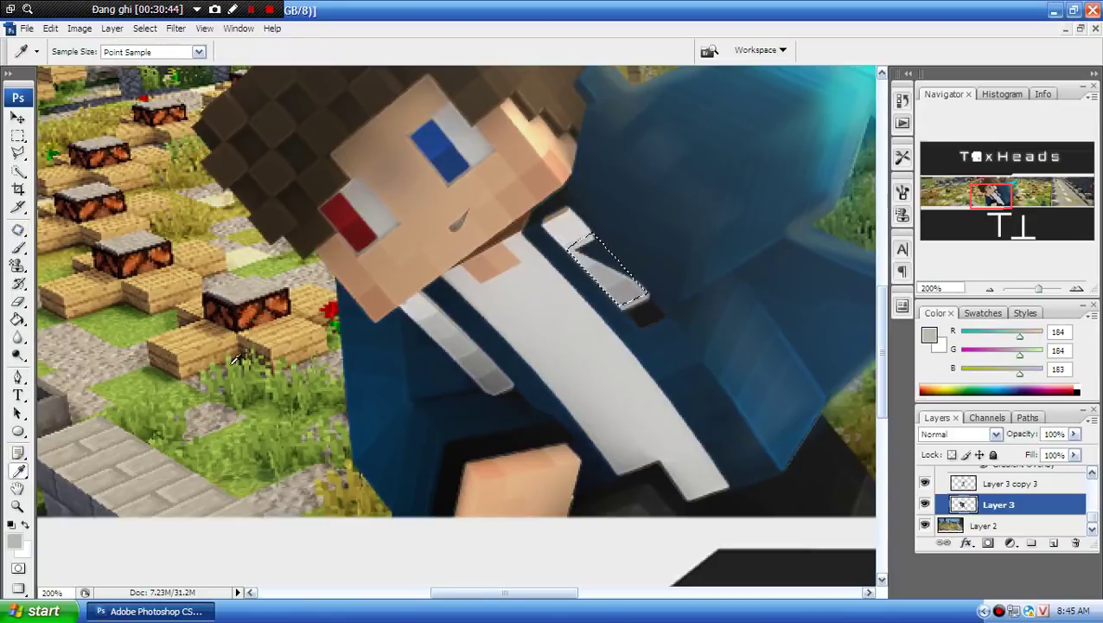
click(17, 303)
click(17, 248)
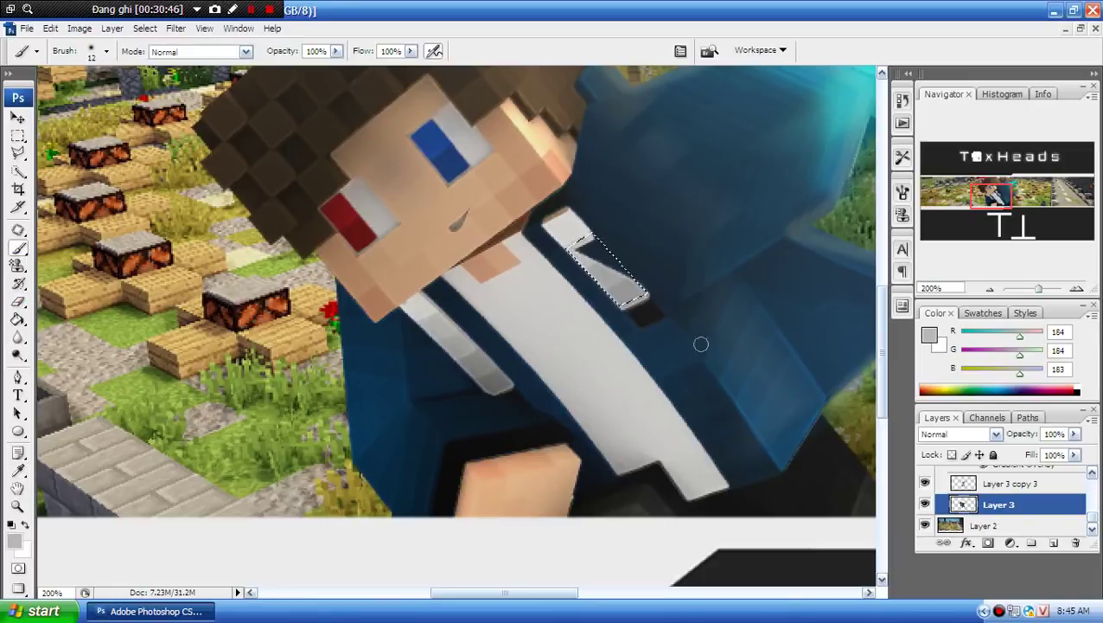
mouse_move(577, 231)
mouse_down()
mouse_move(573, 261)
mouse_move(590, 243)
mouse_move(631, 278)
mouse_move(605, 311)
mouse_up()
drag(585, 259, 592, 248)
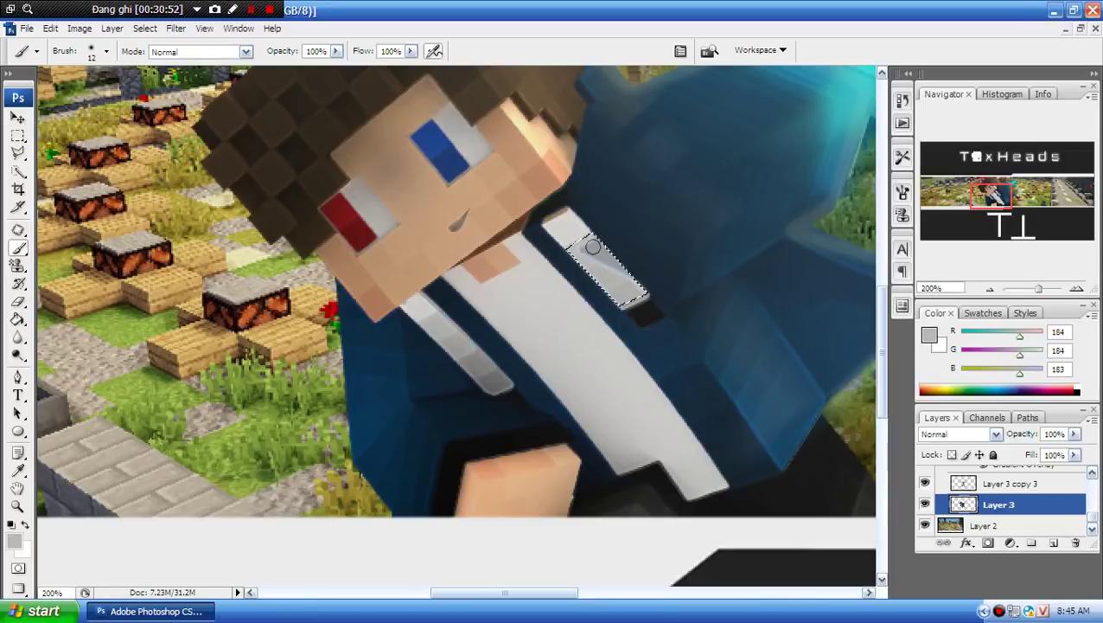
- On Layer 3 copy 3, paint the sampled light grey over the short collar strip inside the selection
click(1004, 484)
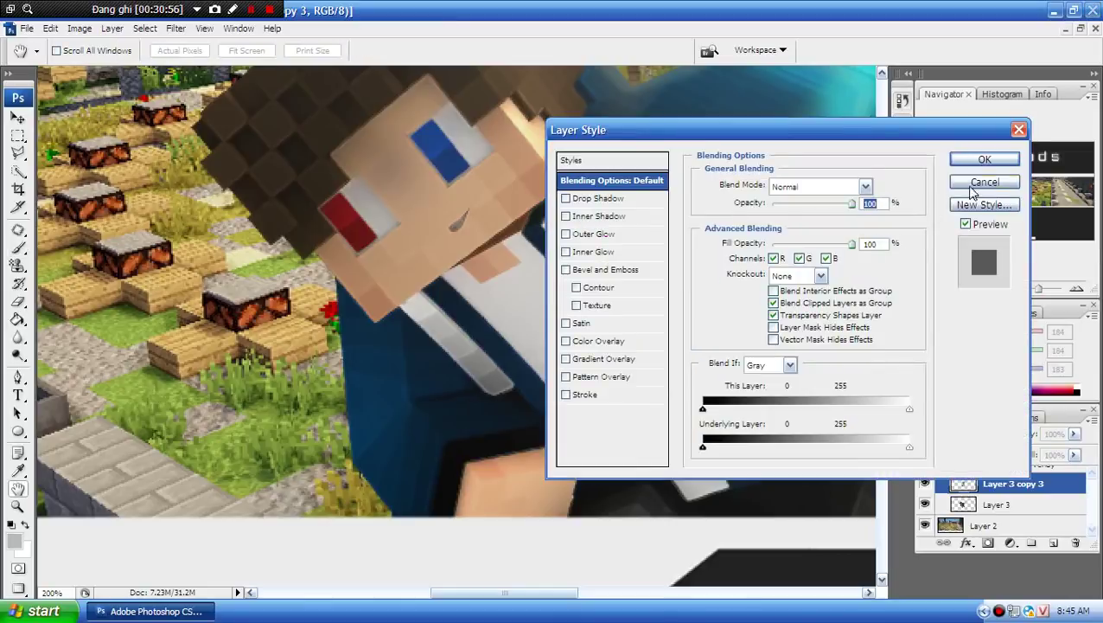
click(978, 181)
click(983, 182)
key(b)
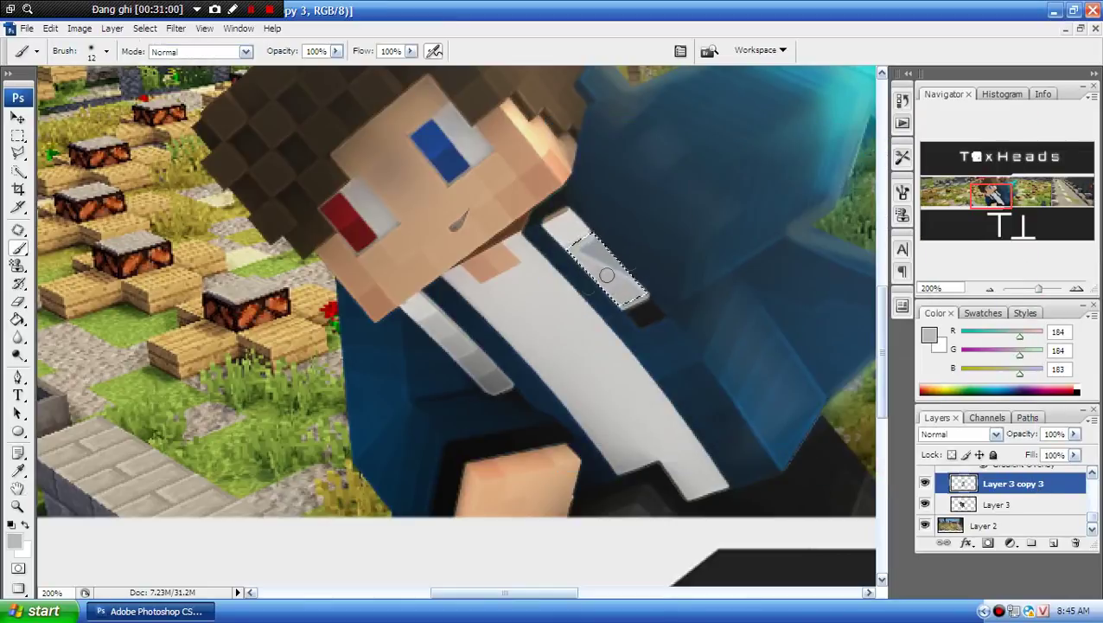
- On Layer 3 copy, brush the same grey evenly over the selected part of the collar strip and deselect
key(alt+bracketright)
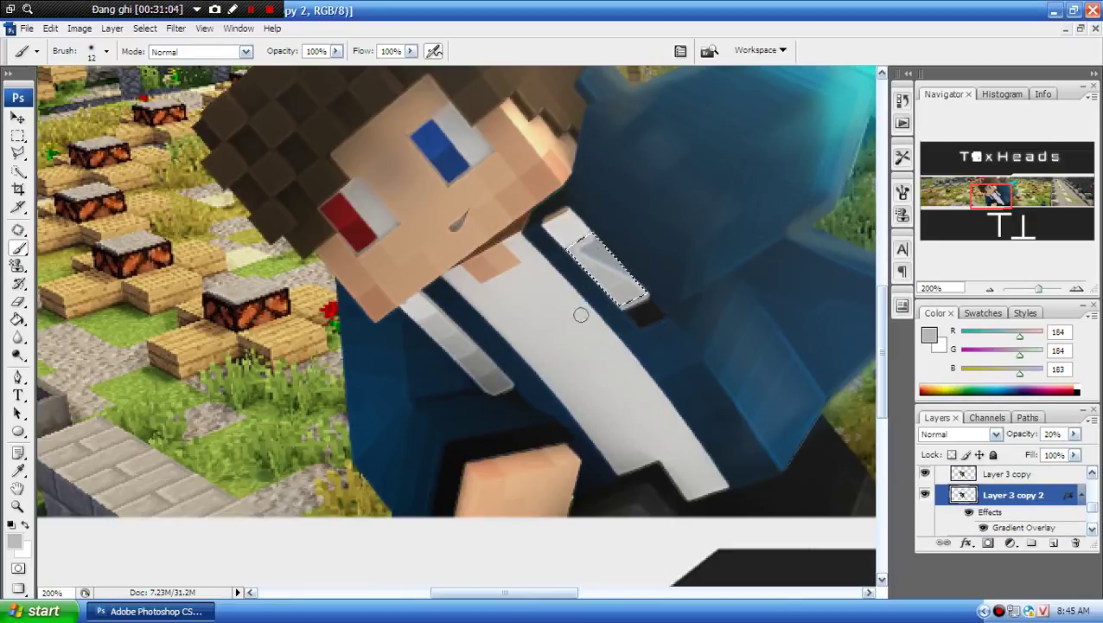
click(1019, 476)
double_click(1019, 476)
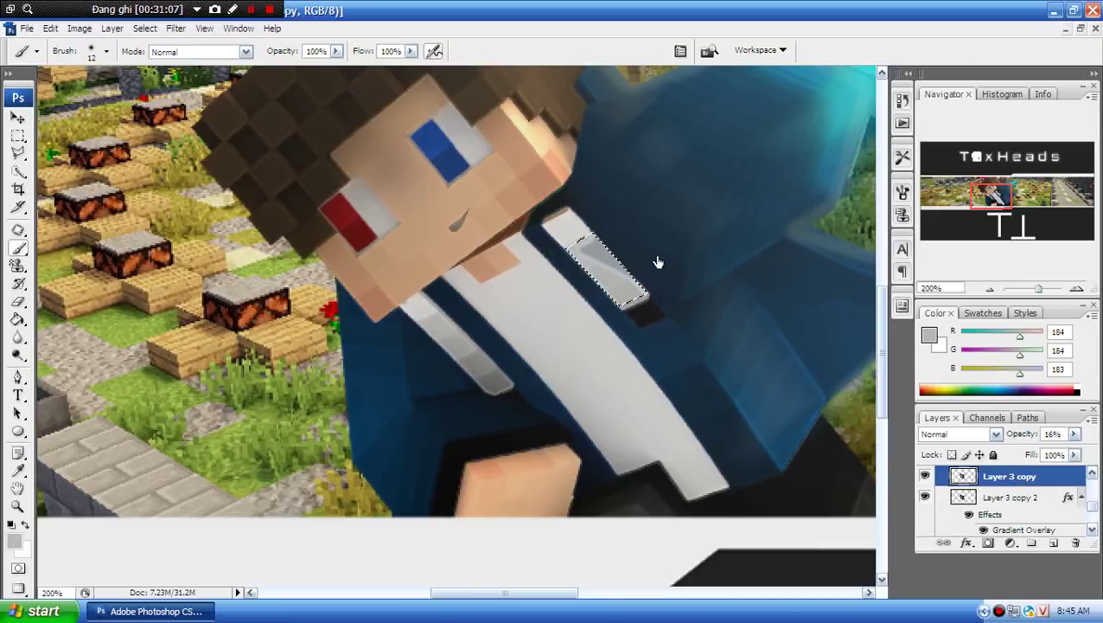
click(605, 252)
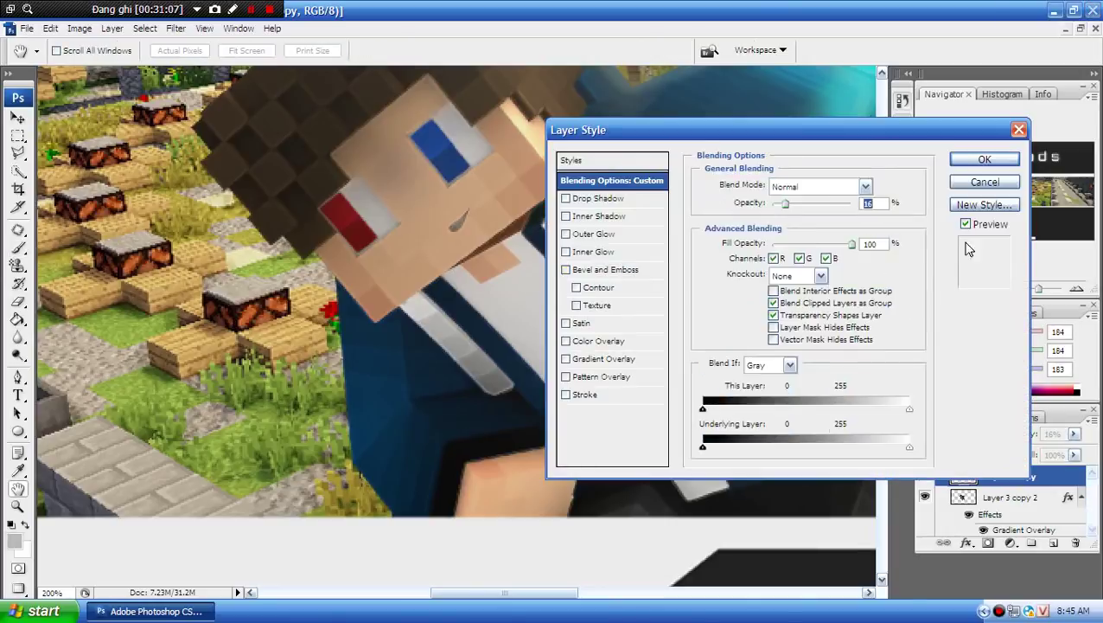
click(977, 182)
mouse_move(601, 234)
mouse_down()
mouse_move(645, 254)
mouse_move(611, 325)
mouse_up()
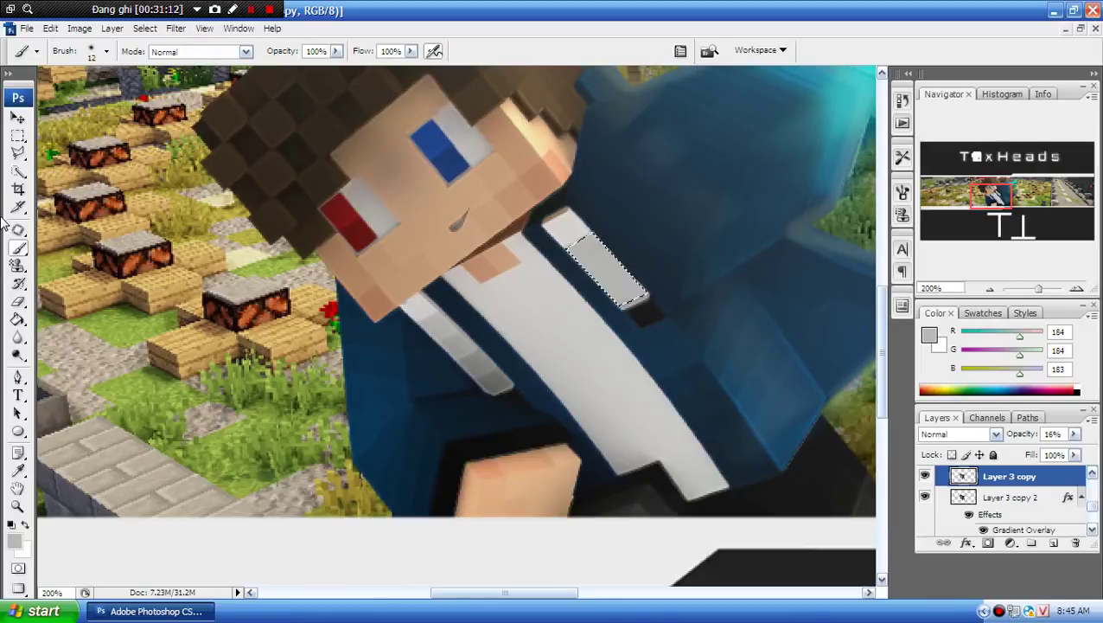
click(18, 136)
click(102, 196)
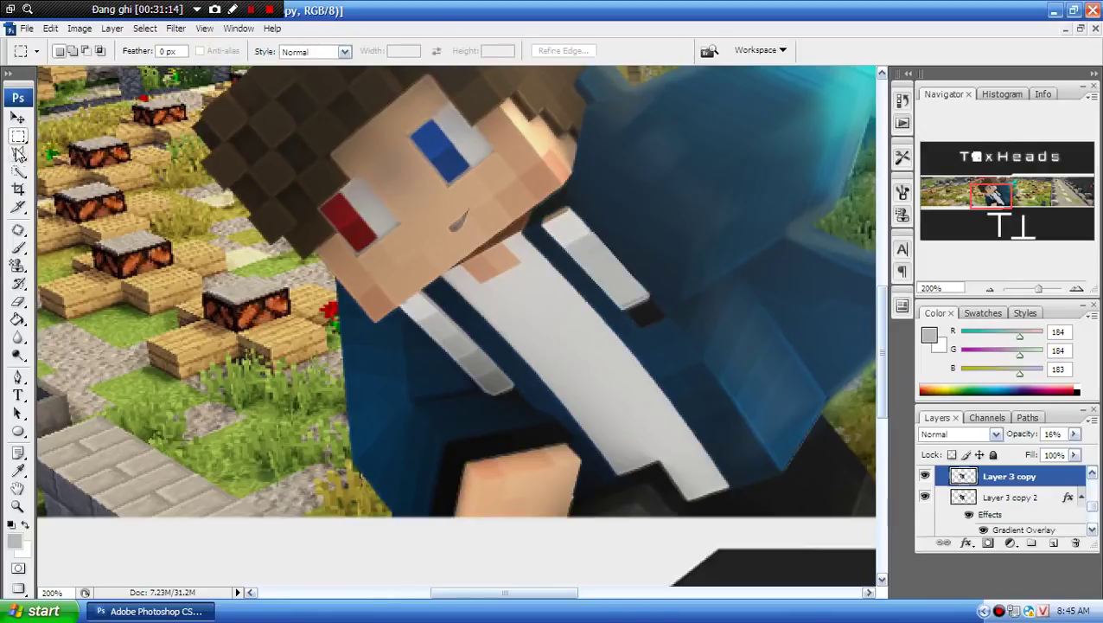
- Outline the coat's pointed corner below the raised sleeve with the Polygonal Lasso on Layer 3 copy
click(18, 117)
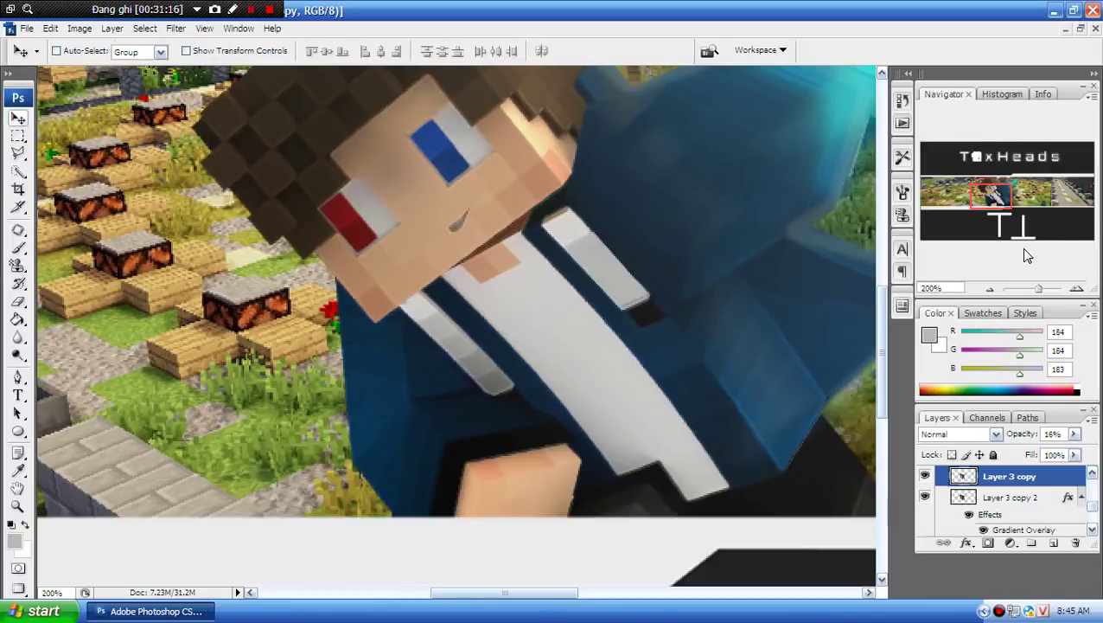
drag(1038, 295, 1033, 297)
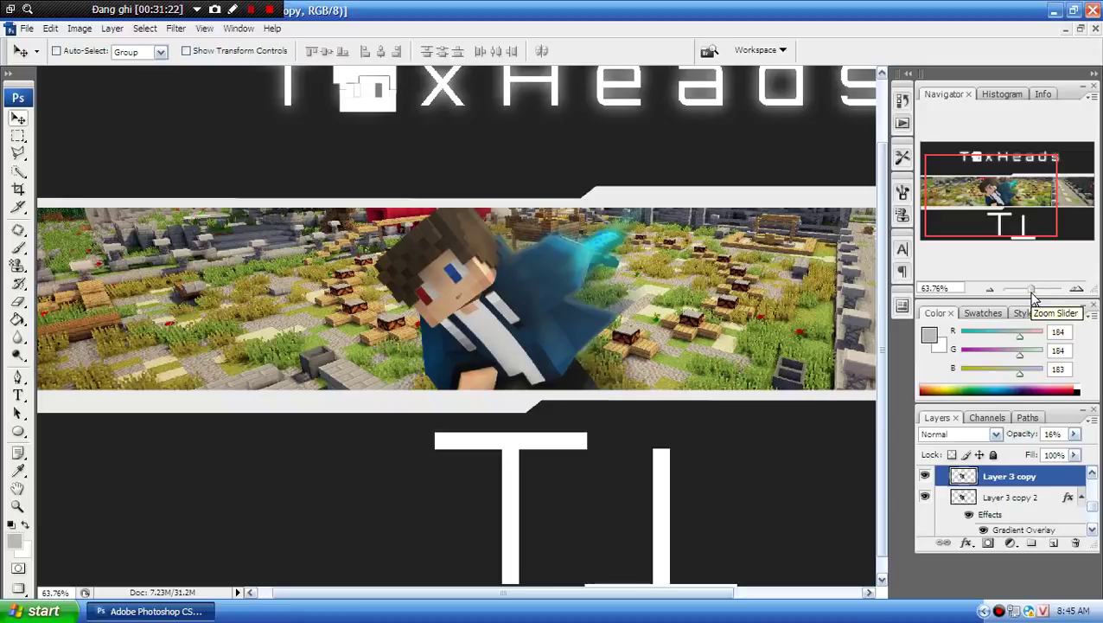
drag(1031, 294, 1038, 292)
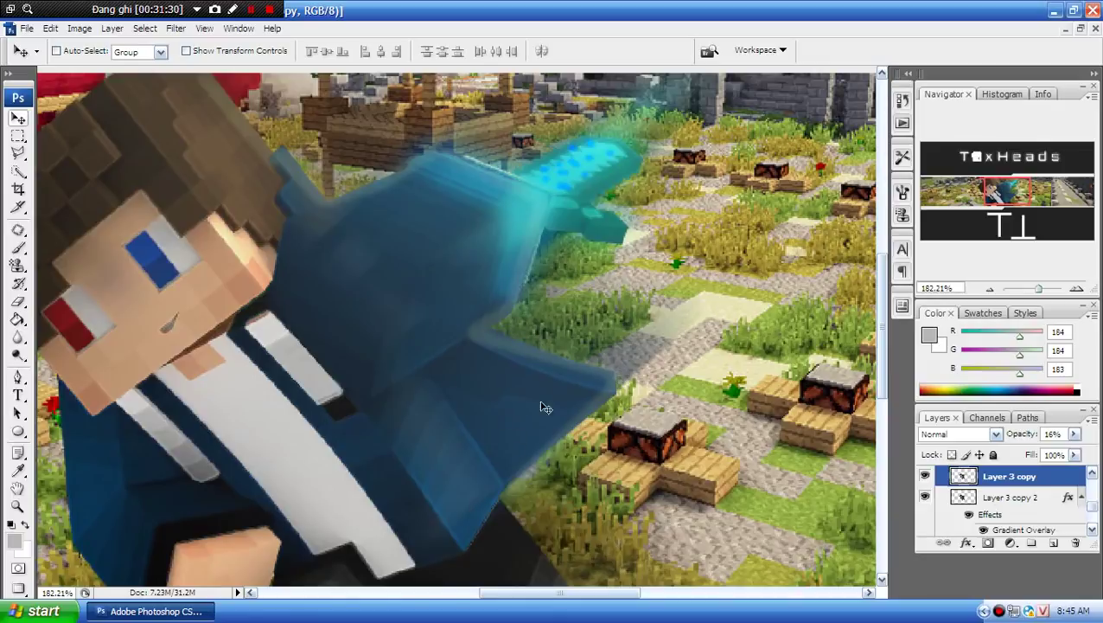
click(18, 153)
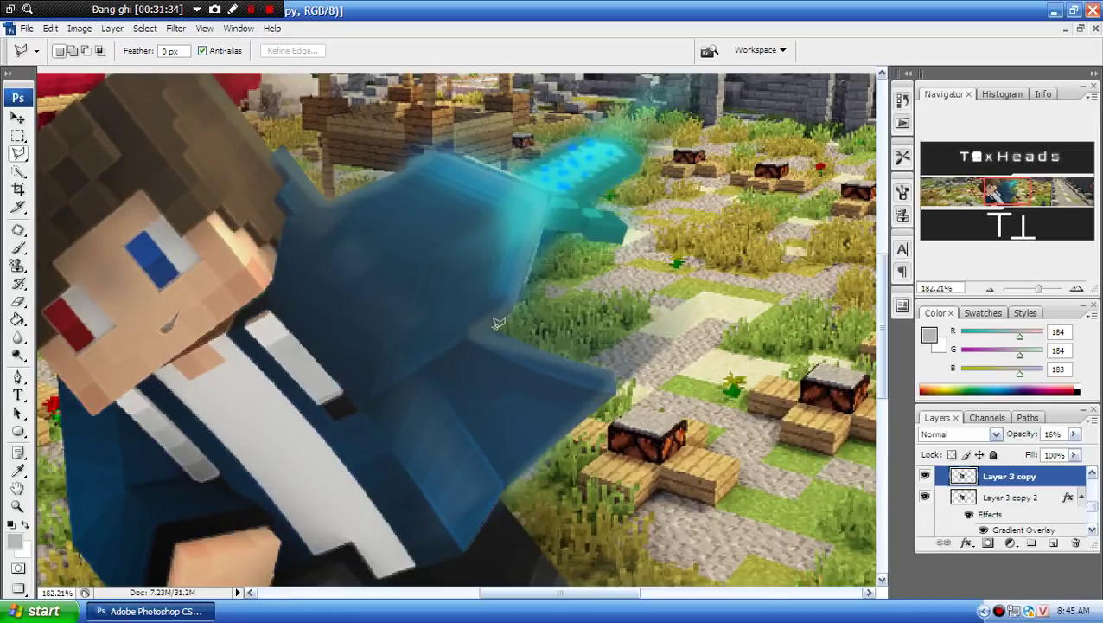
click(493, 327)
click(565, 356)
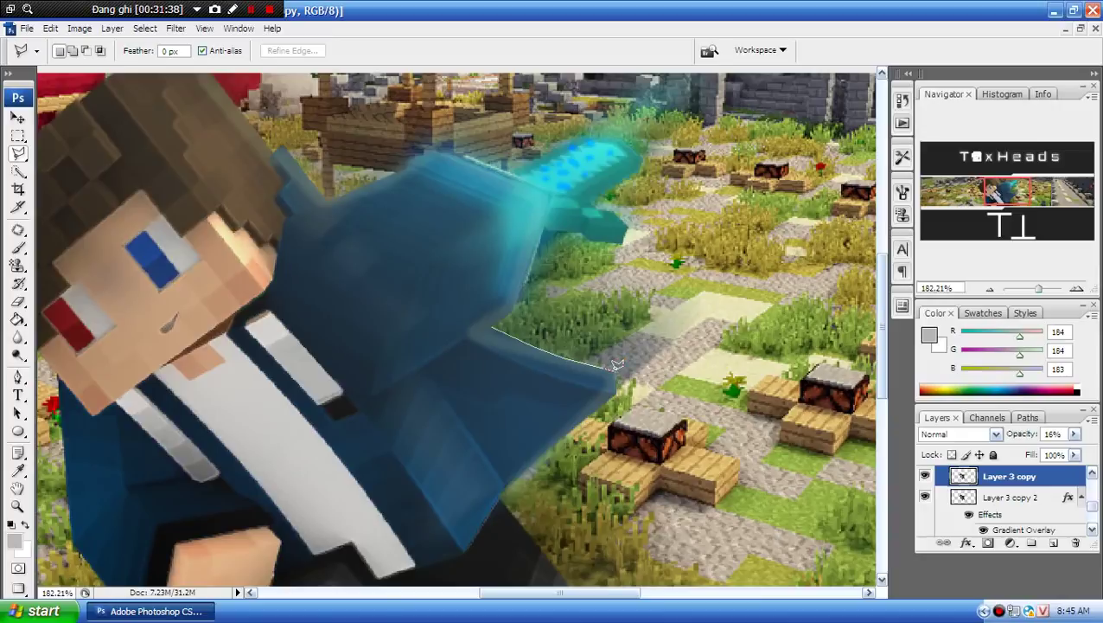
click(616, 372)
click(504, 481)
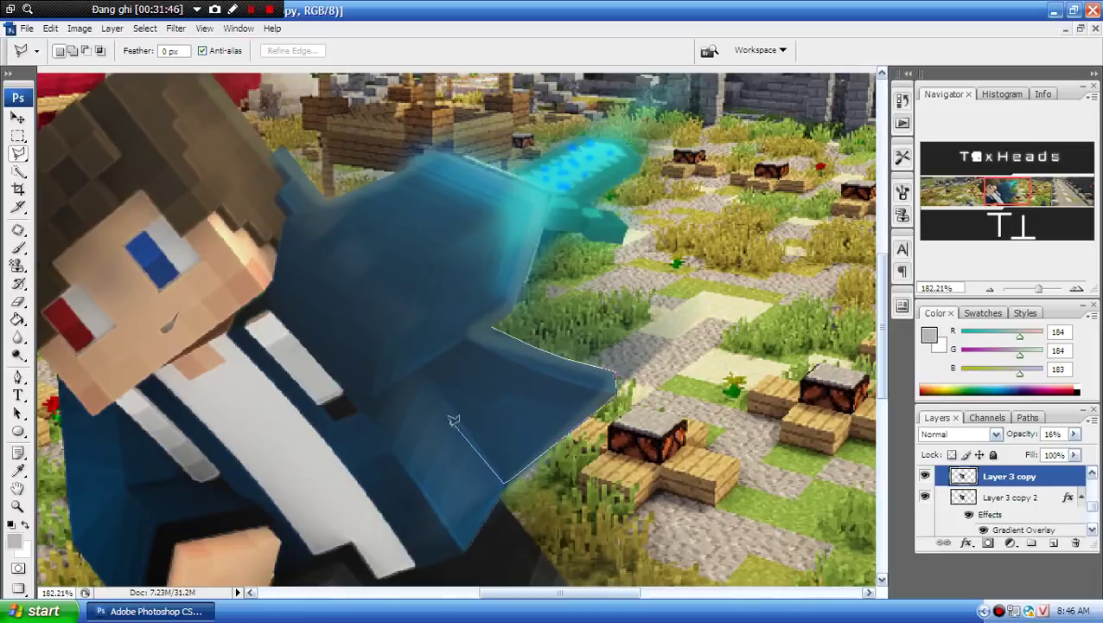
click(423, 362)
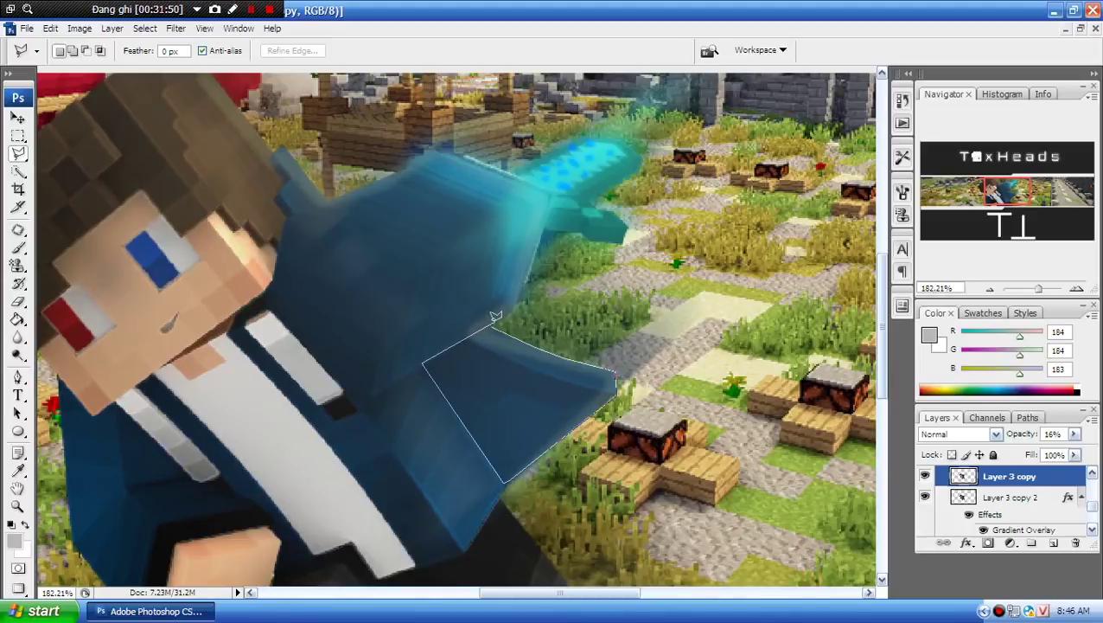
click(493, 325)
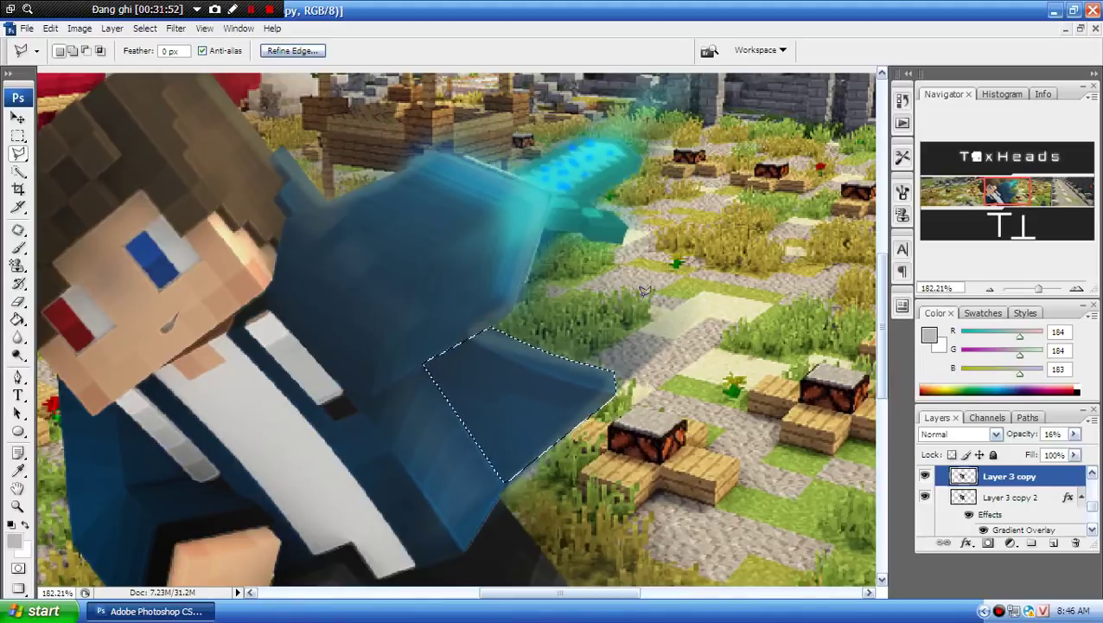
- Try warping the selected coat corner on Layer 3 copy by pulling its tip outward and upward
key(ctrl+t)
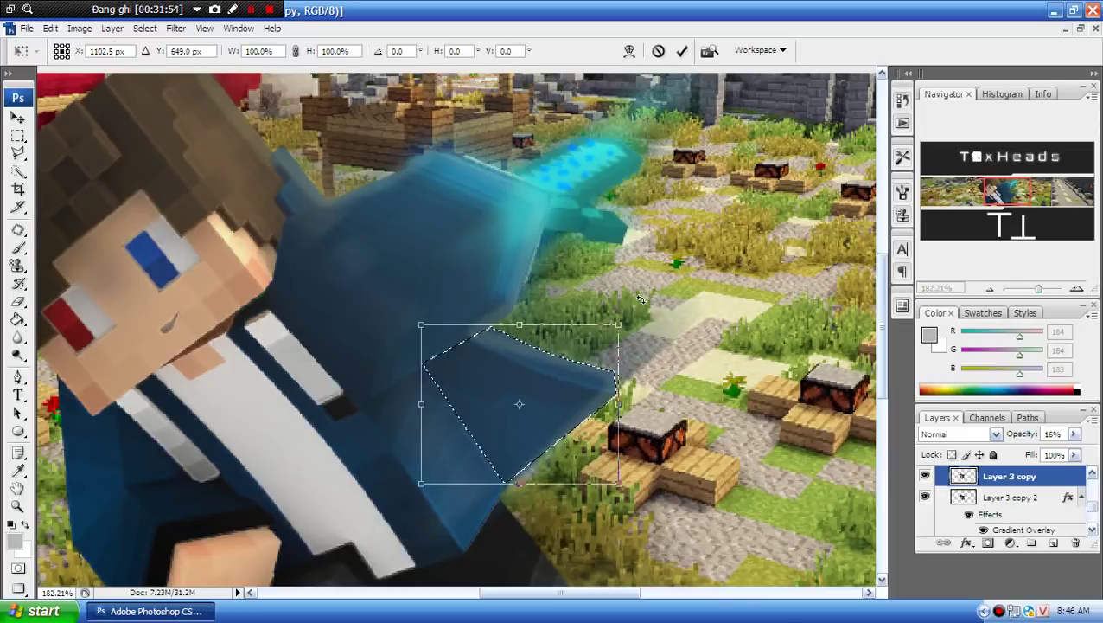
click(632, 51)
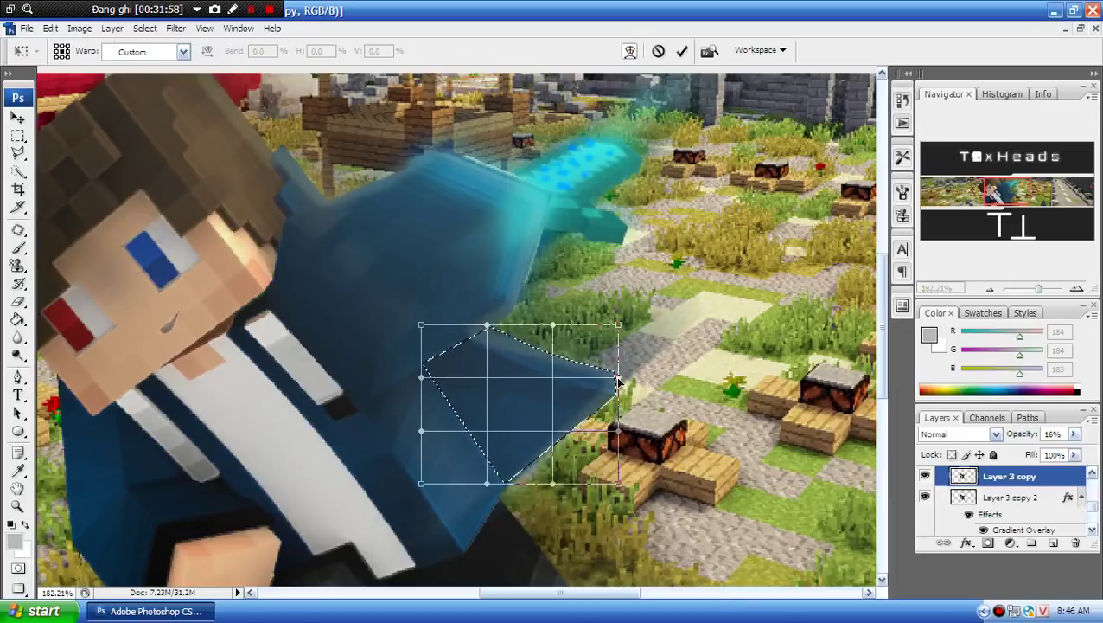
drag(617, 370, 683, 313)
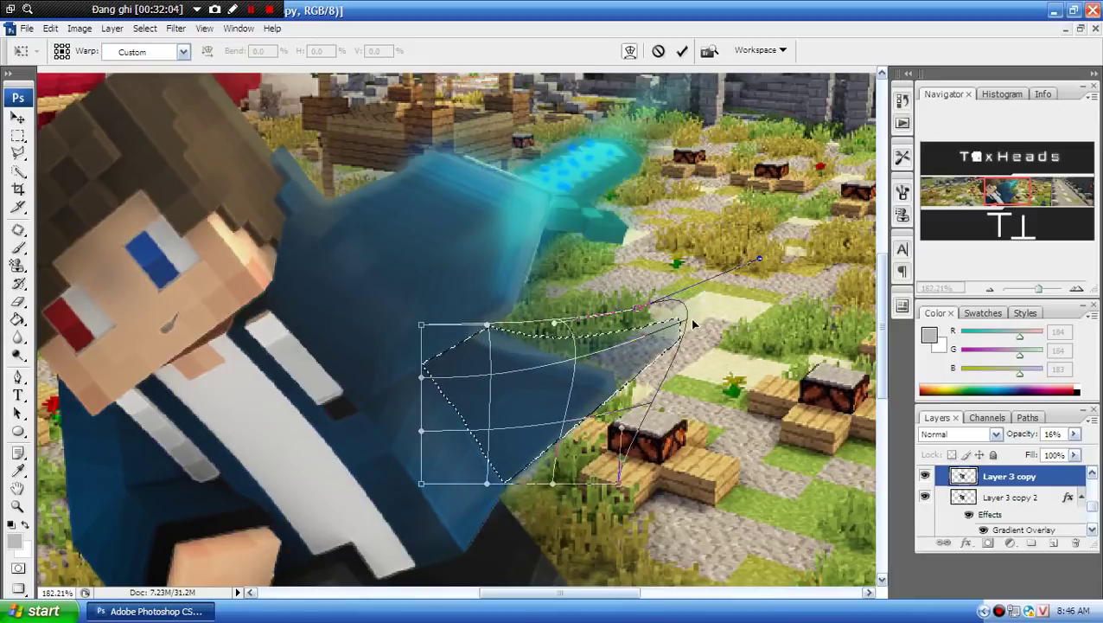
click(681, 50)
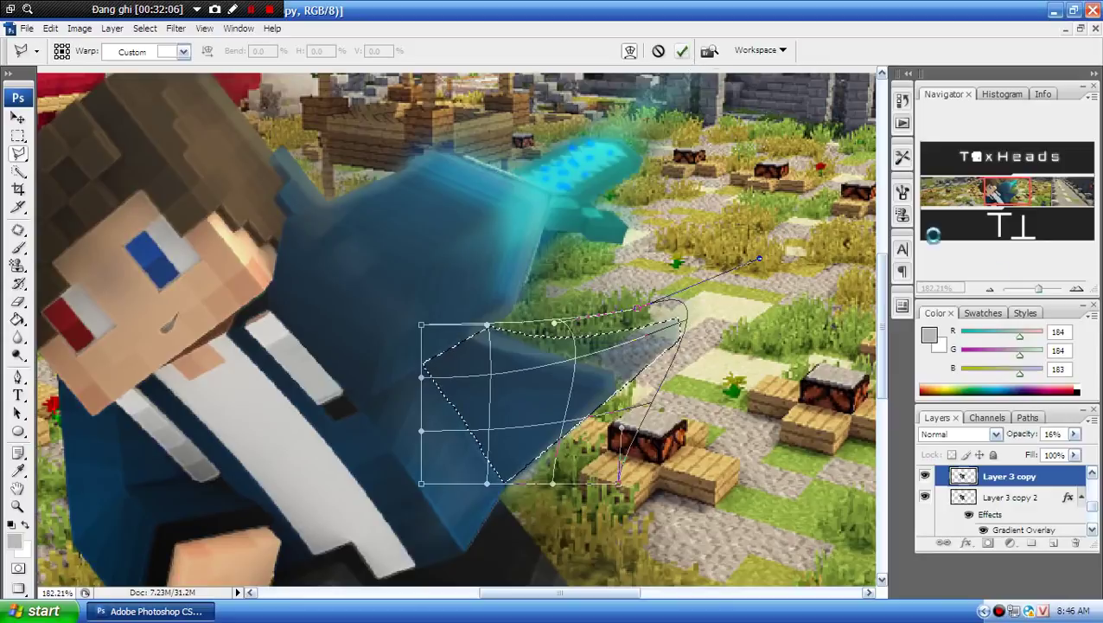
- Try a matching slight warp of the selected coat corner on Layer 3 copy 2
click(1031, 495)
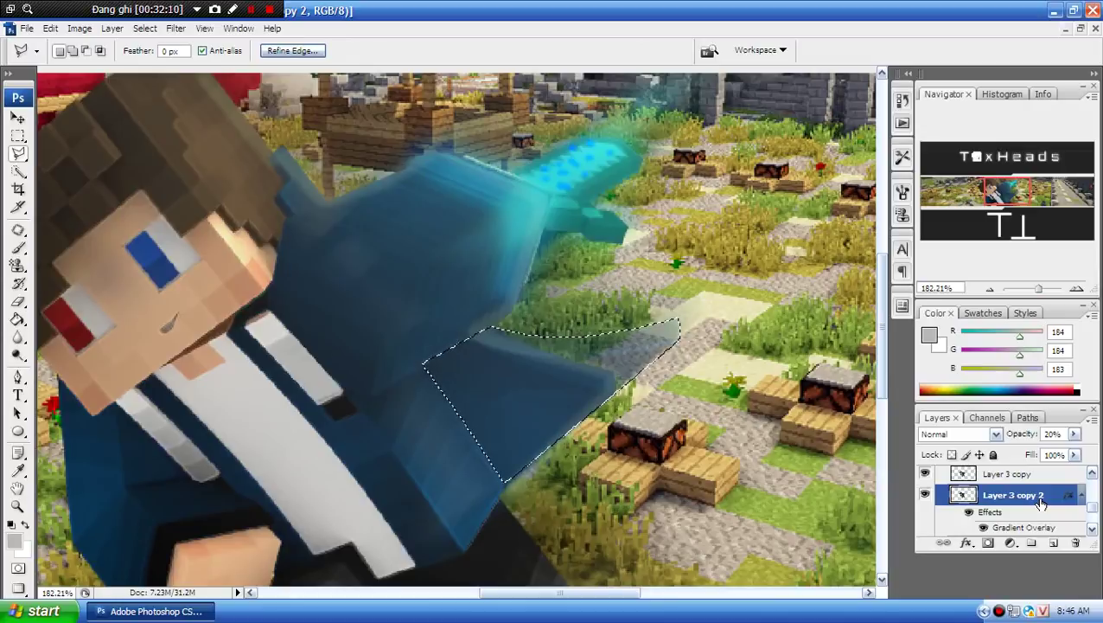
key(ctrl+t)
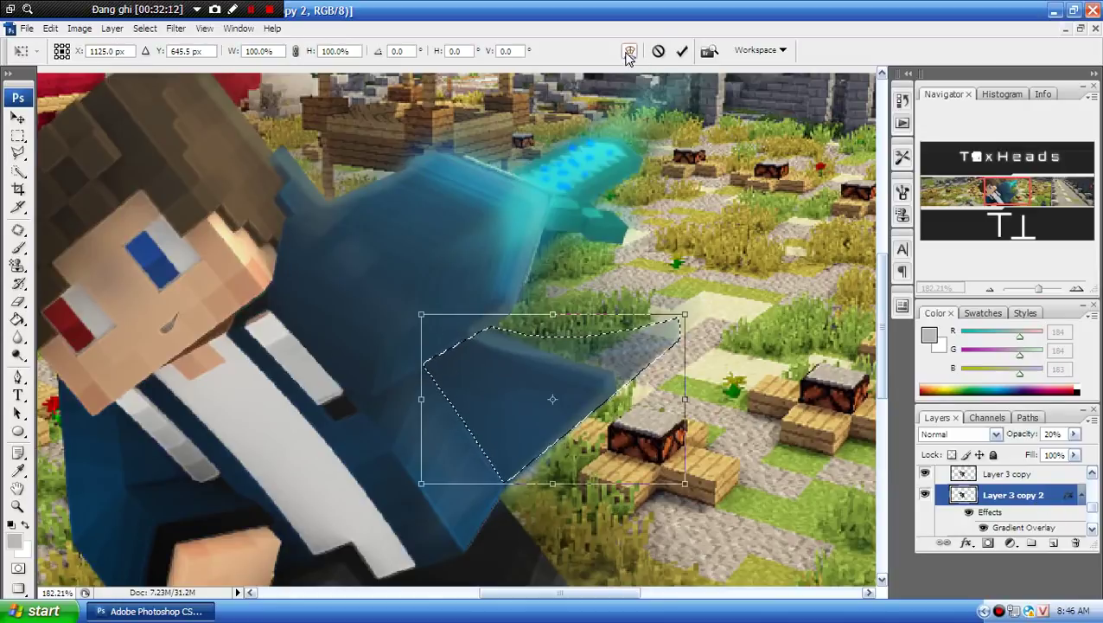
click(629, 50)
mouse_move(666, 322)
mouse_down()
mouse_move(639, 355)
mouse_move(655, 326)
mouse_up()
click(681, 50)
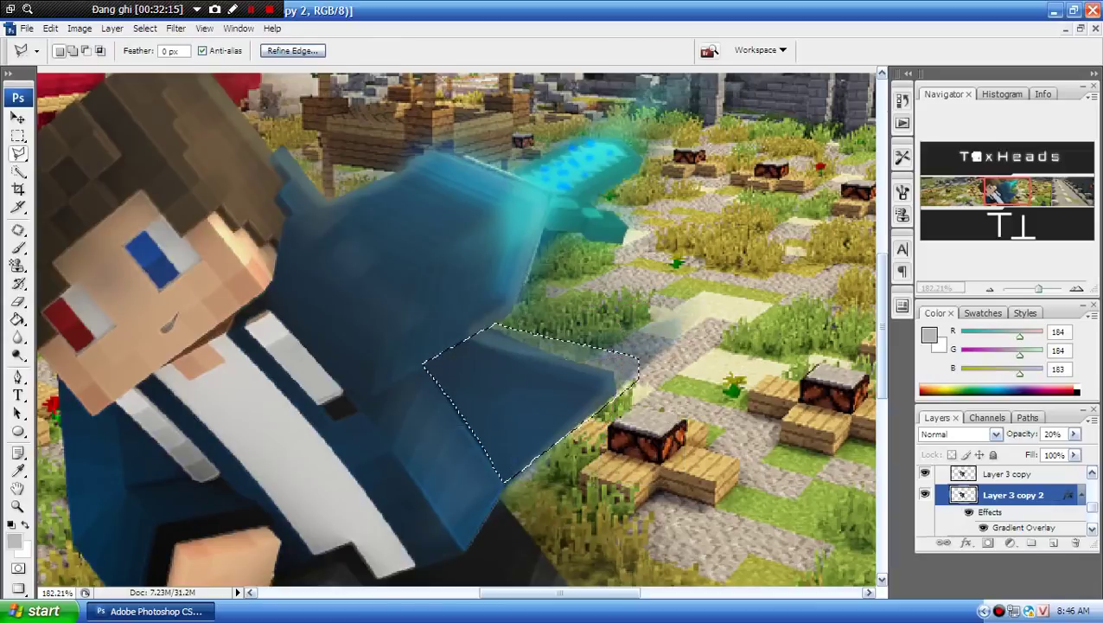
- Revert the history to the Deselect state that precedes the coat corner's lasso selection and warps
click(900, 102)
click(834, 141)
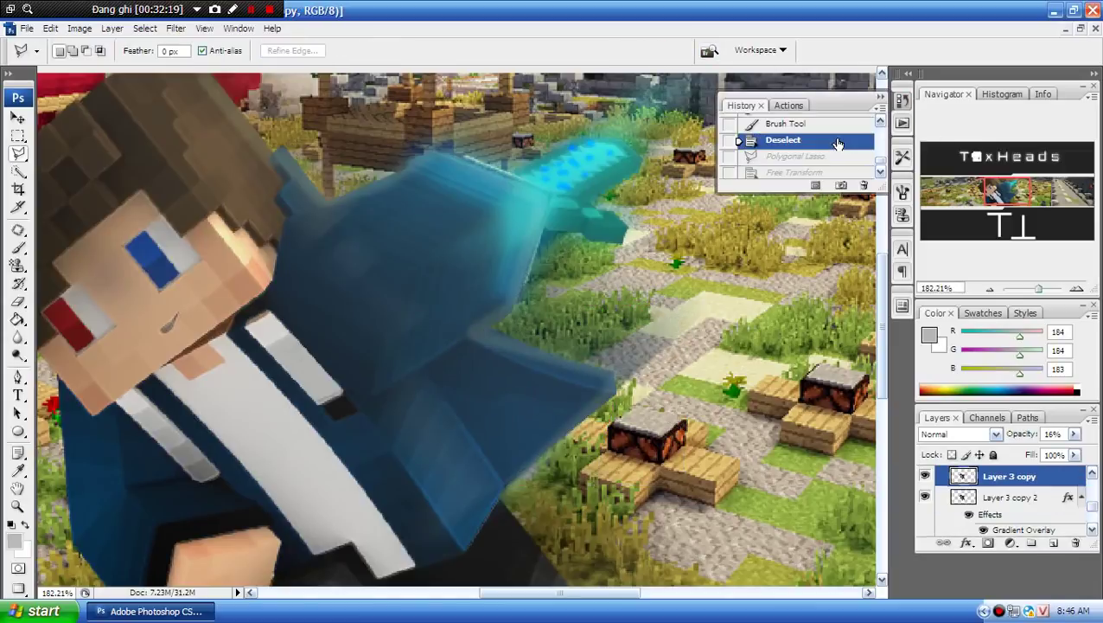
click(899, 104)
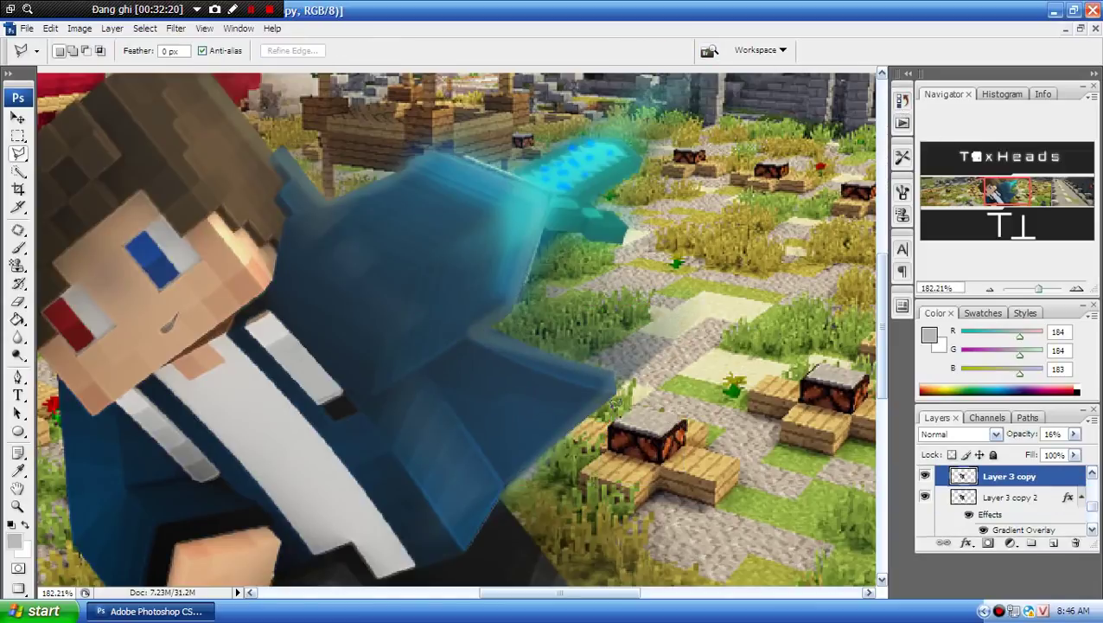
click(17, 117)
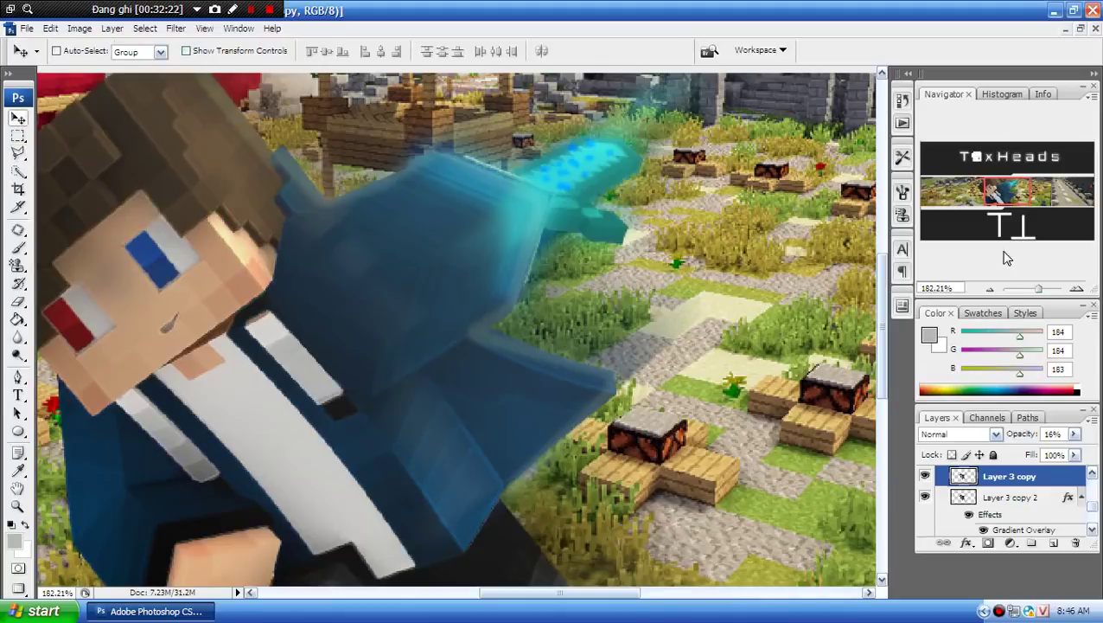
- Add a new empty layer at the top of Group 1, above the existing character detail layers
drag(1044, 290, 1039, 290)
scroll(1034, 478, up, 4)
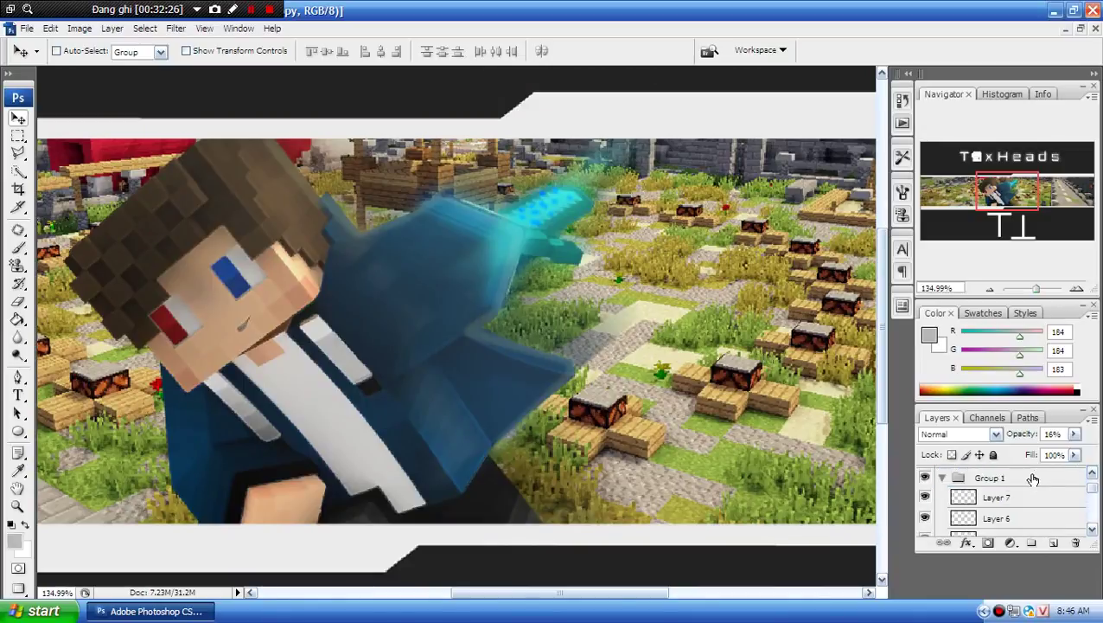
click(1040, 516)
click(1060, 542)
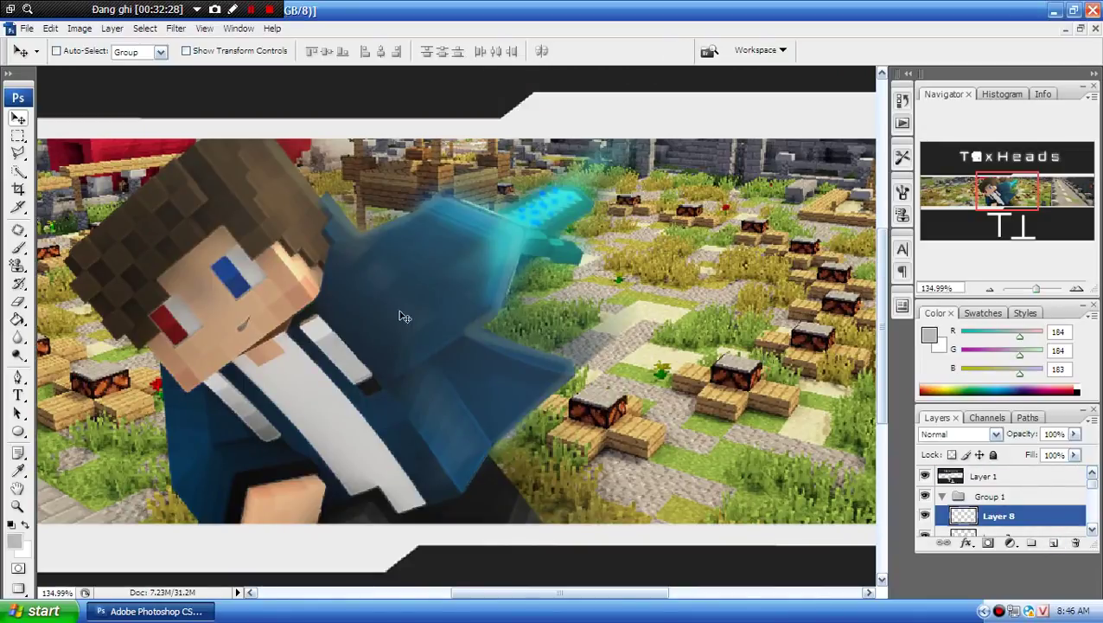
- Select the character's red iris and add the blue iris to the selection with the Polygonal Lasso
ctrl+click(216, 281)
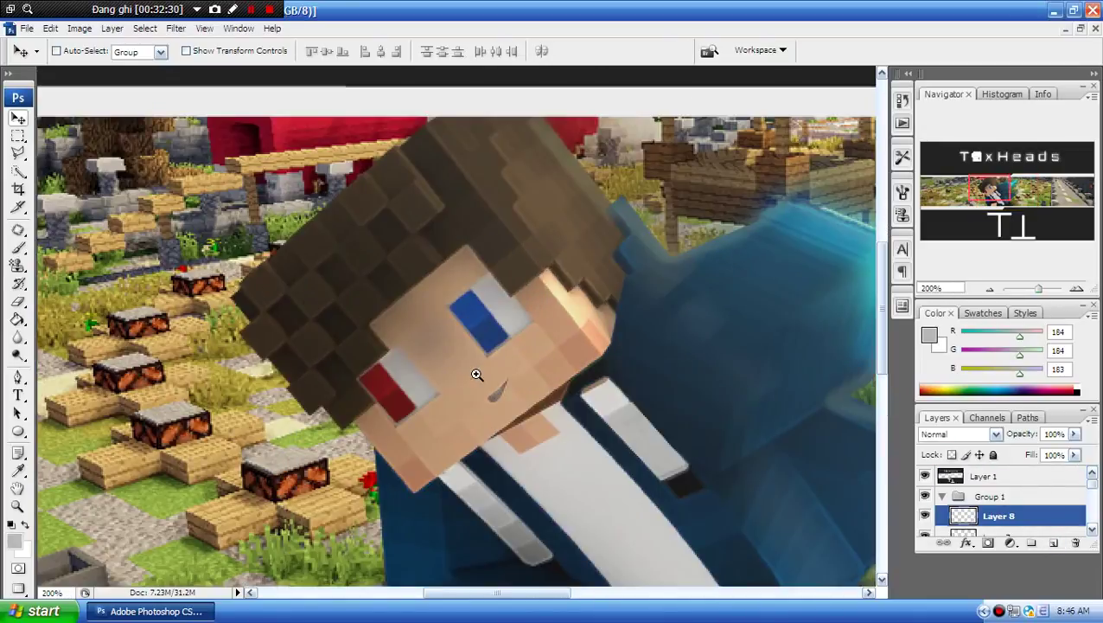
ctrl+click(476, 374)
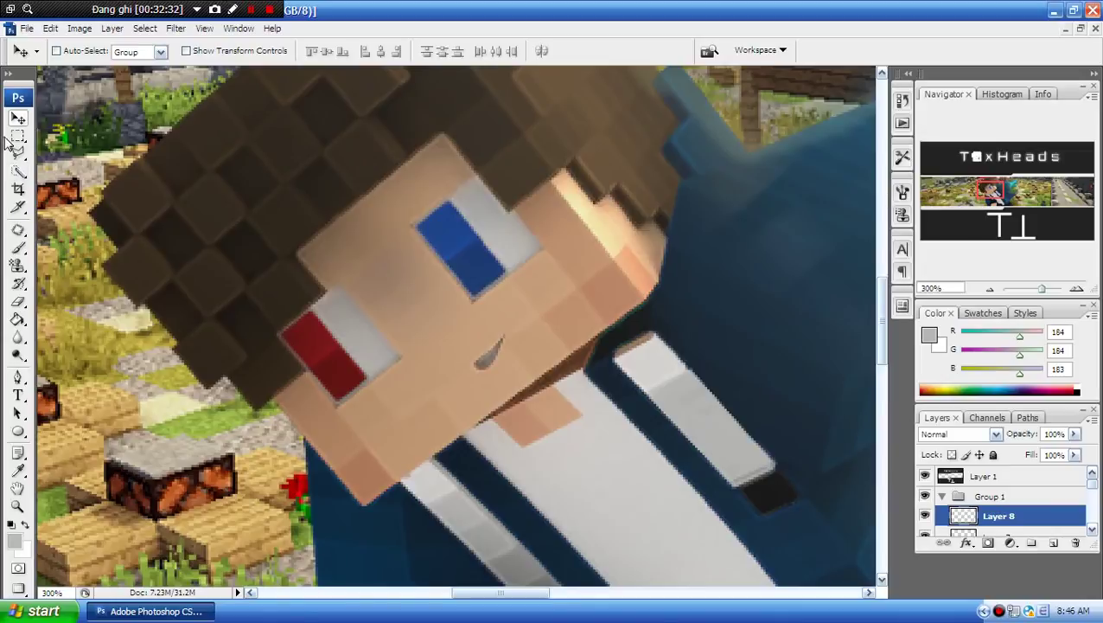
click(19, 153)
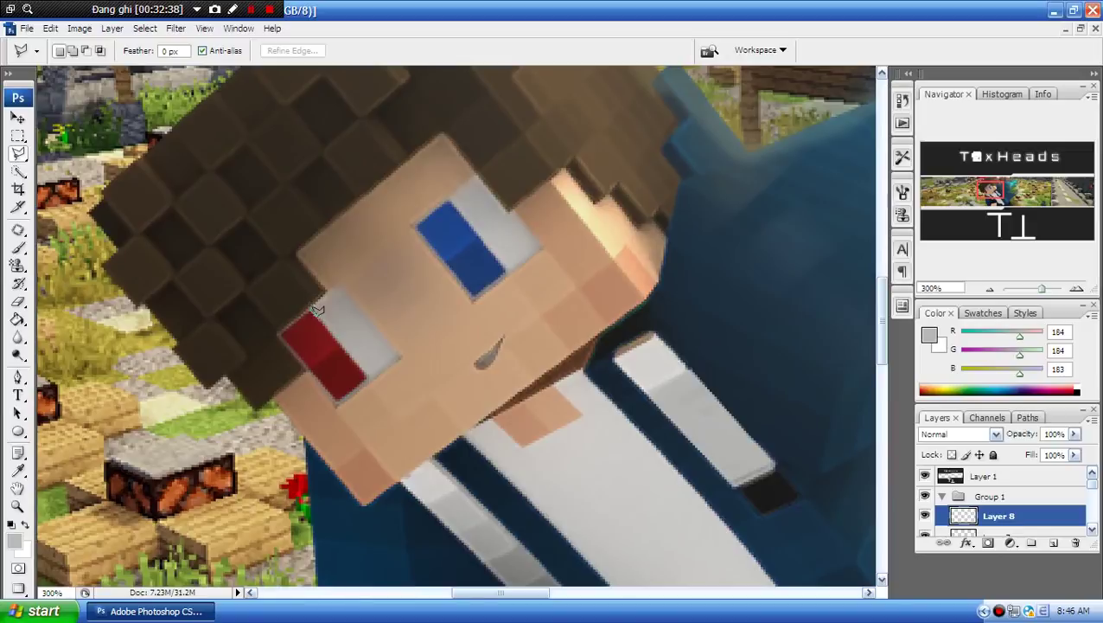
click(367, 378)
click(334, 399)
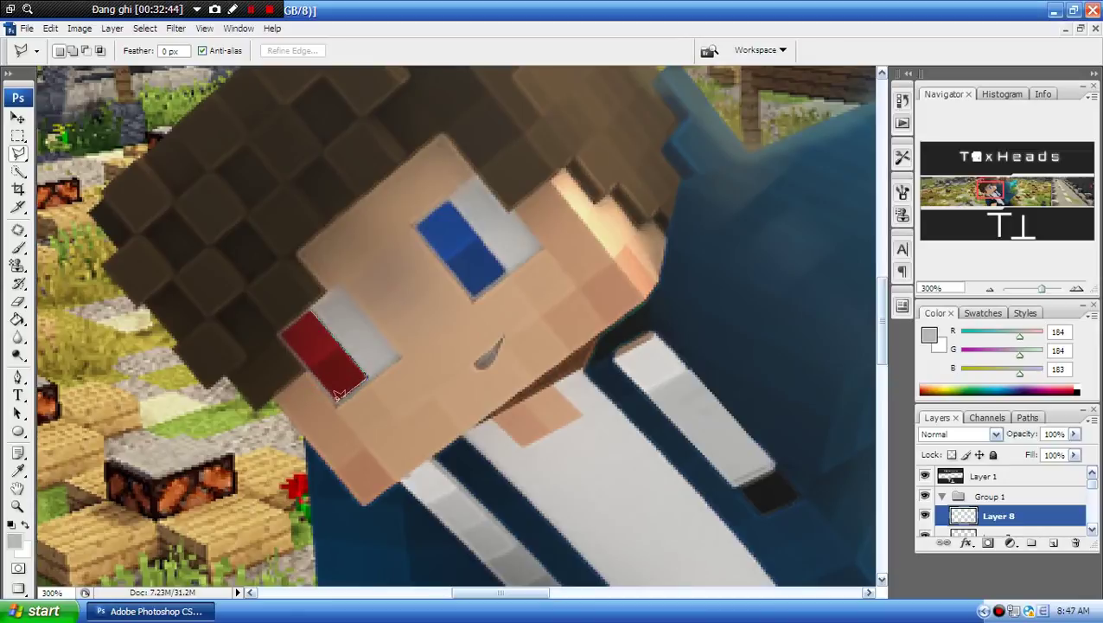
double_click(309, 305)
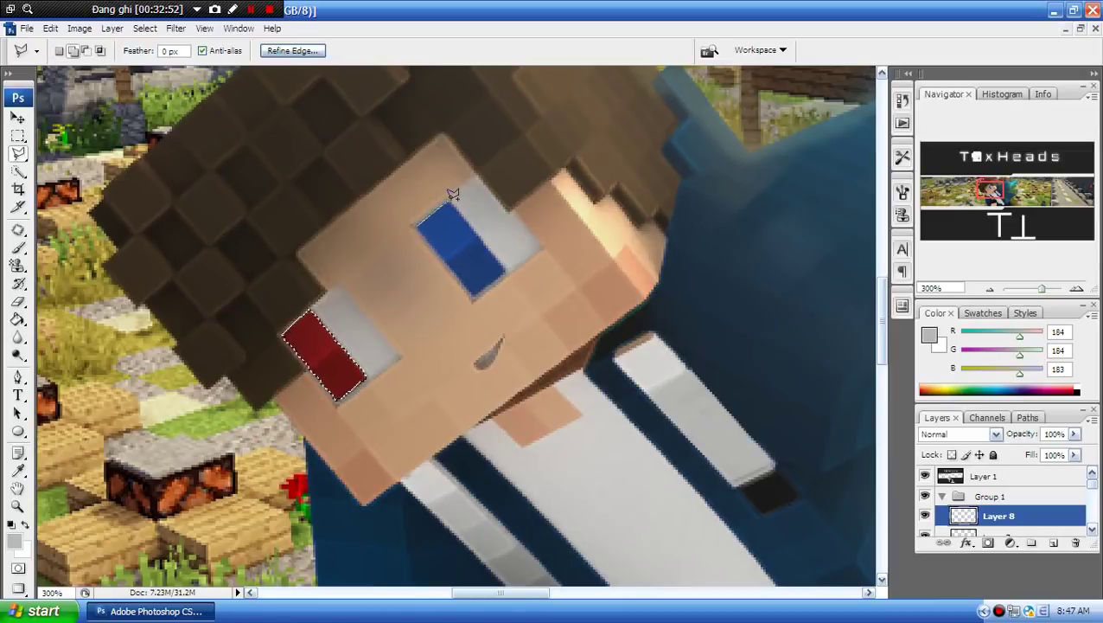
click(447, 199)
click(419, 226)
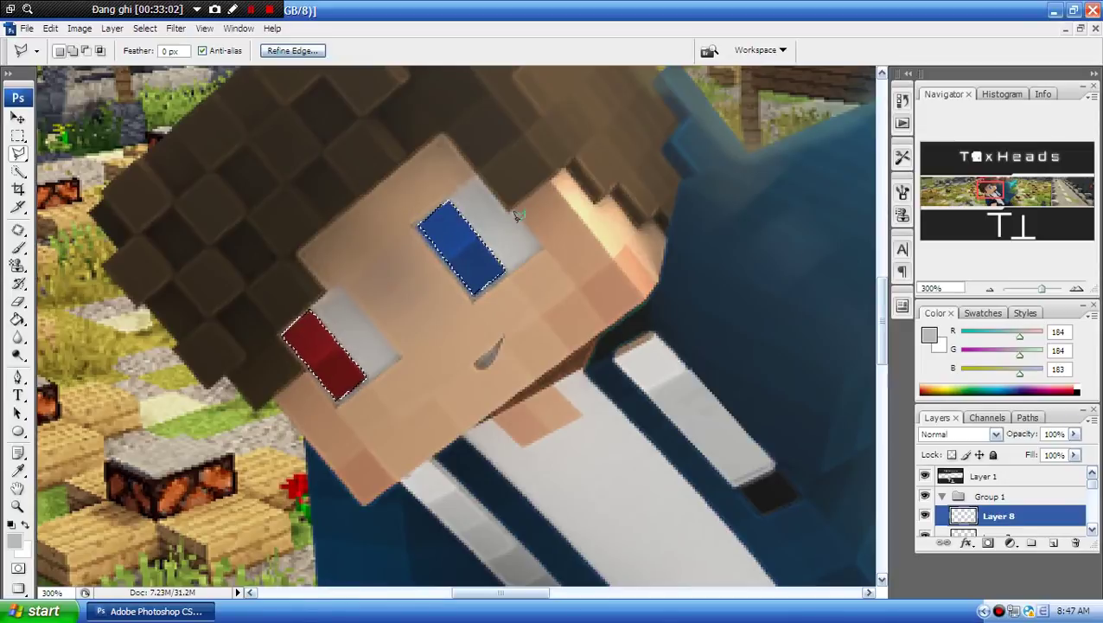
- Set up a soft 28 px brush with pale yellow #fbfb93 as the foreground color
click(18, 248)
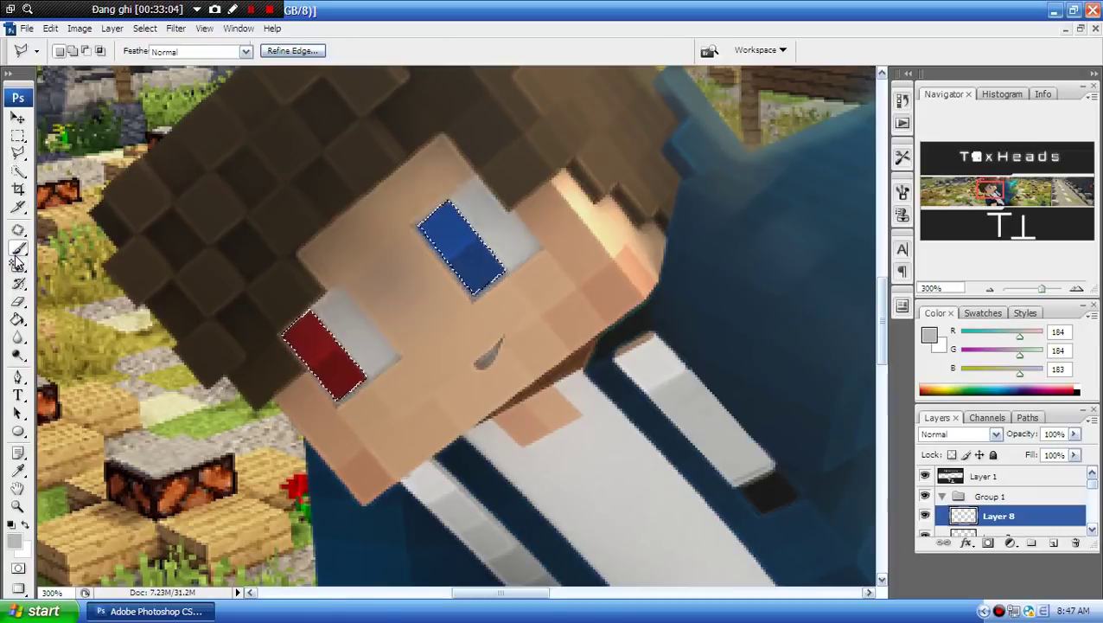
right_click(300, 352)
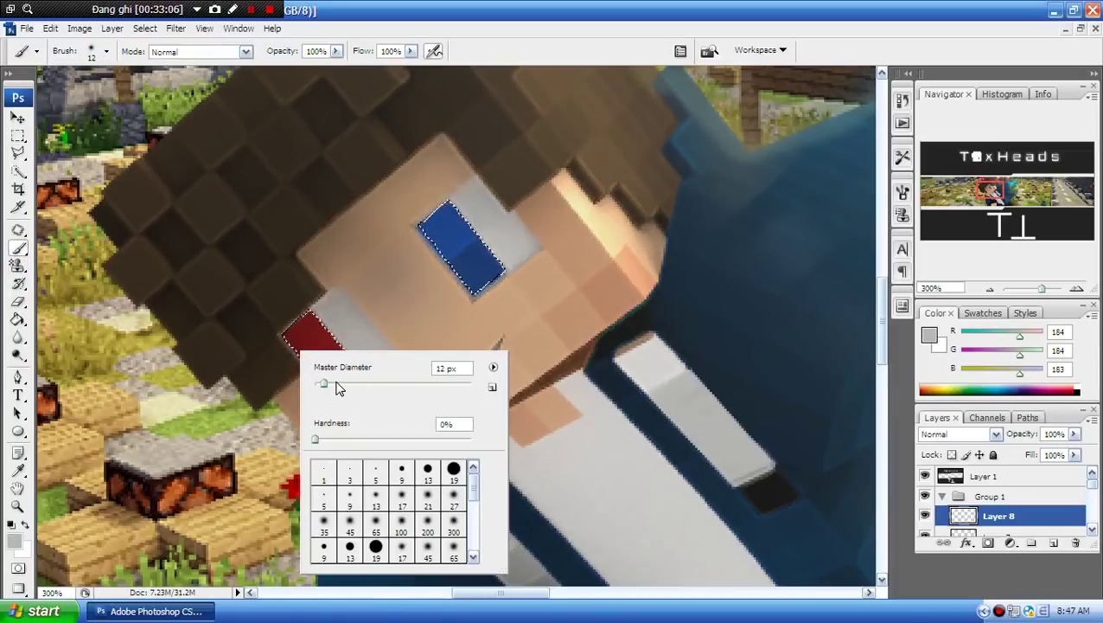
click(337, 384)
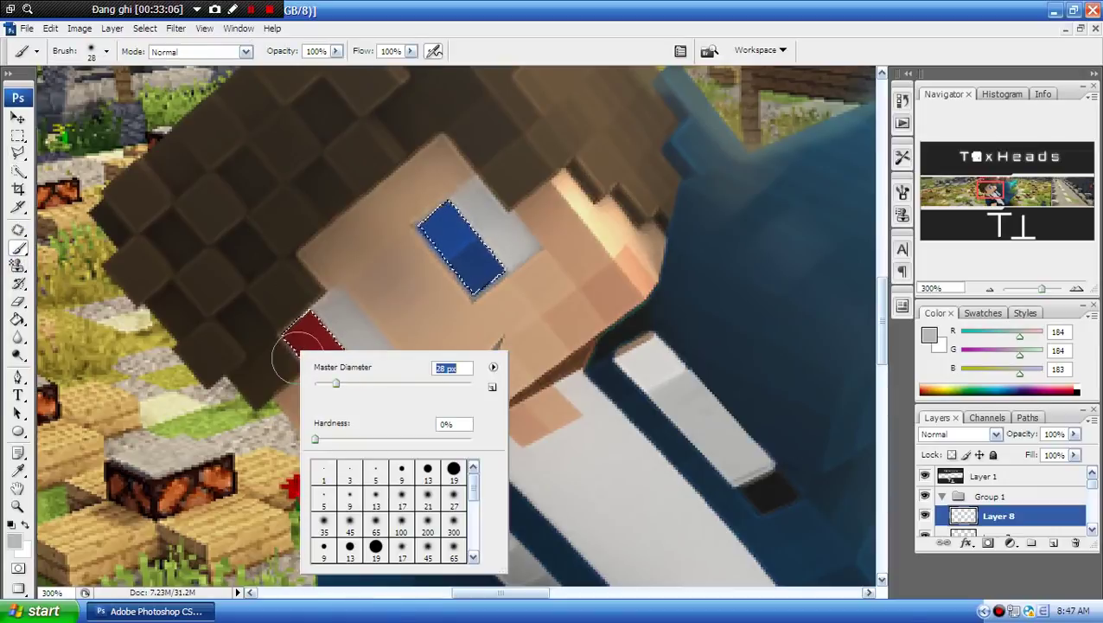
click(16, 540)
drag(337, 452, 387, 319)
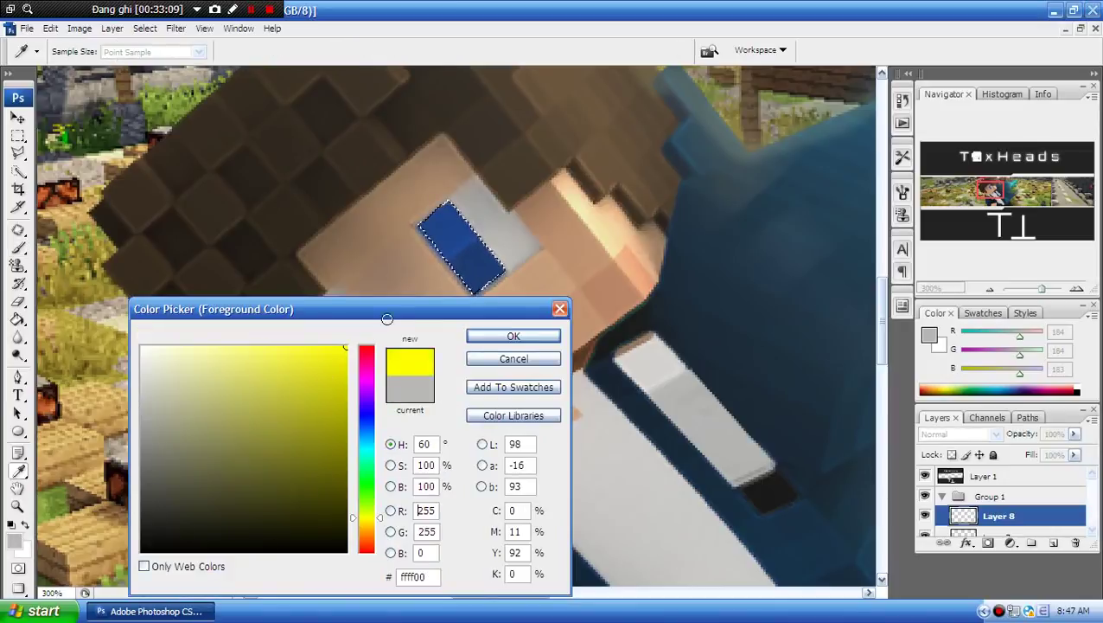
click(513, 336)
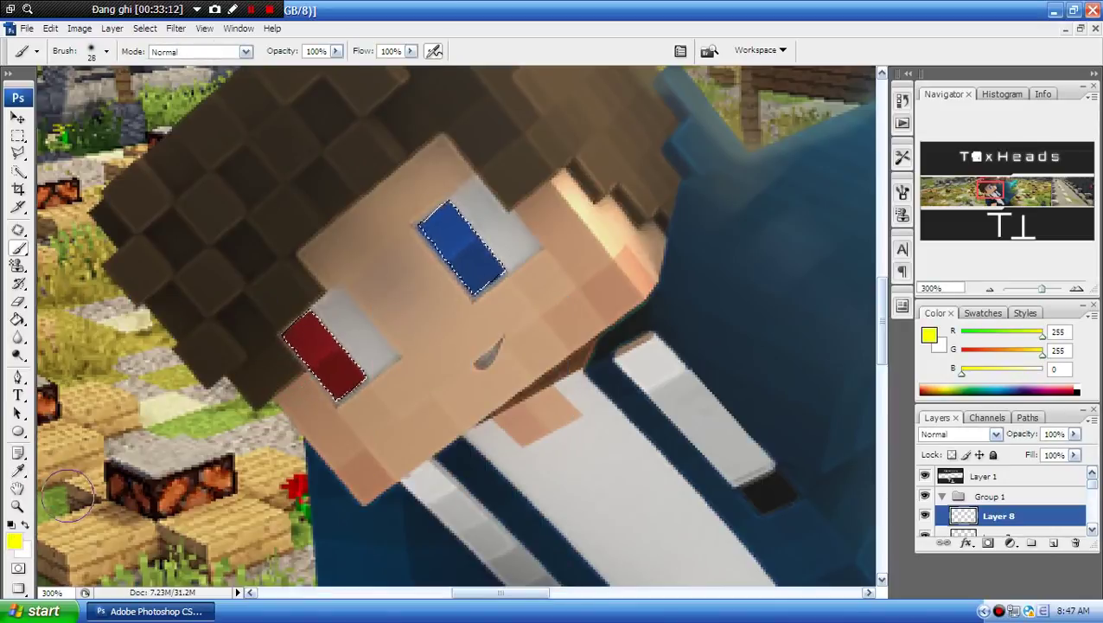
click(11, 543)
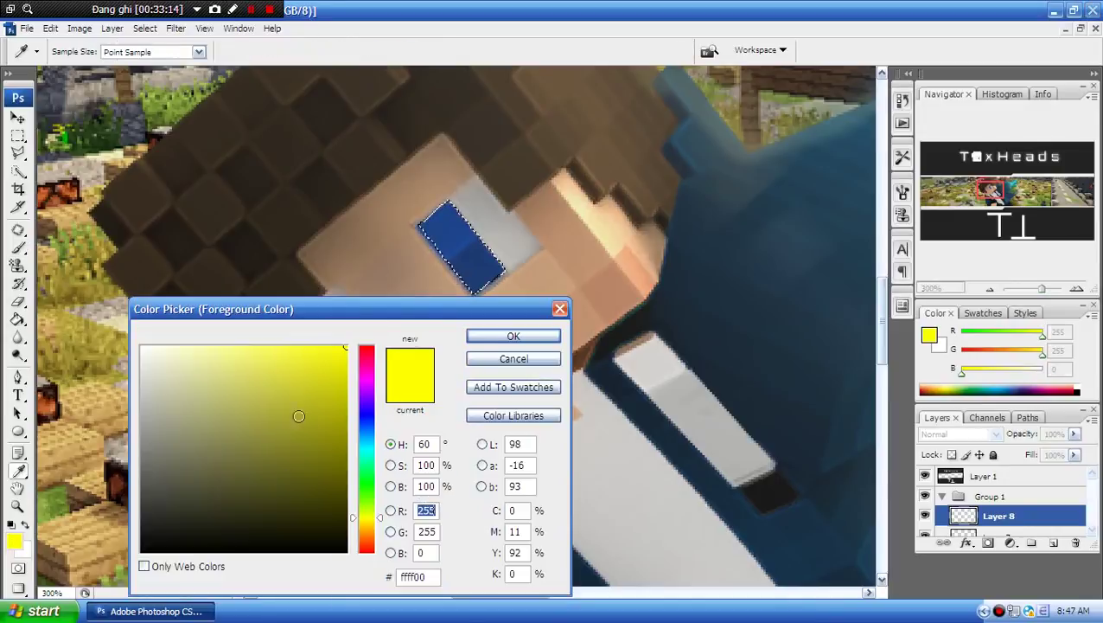
click(226, 348)
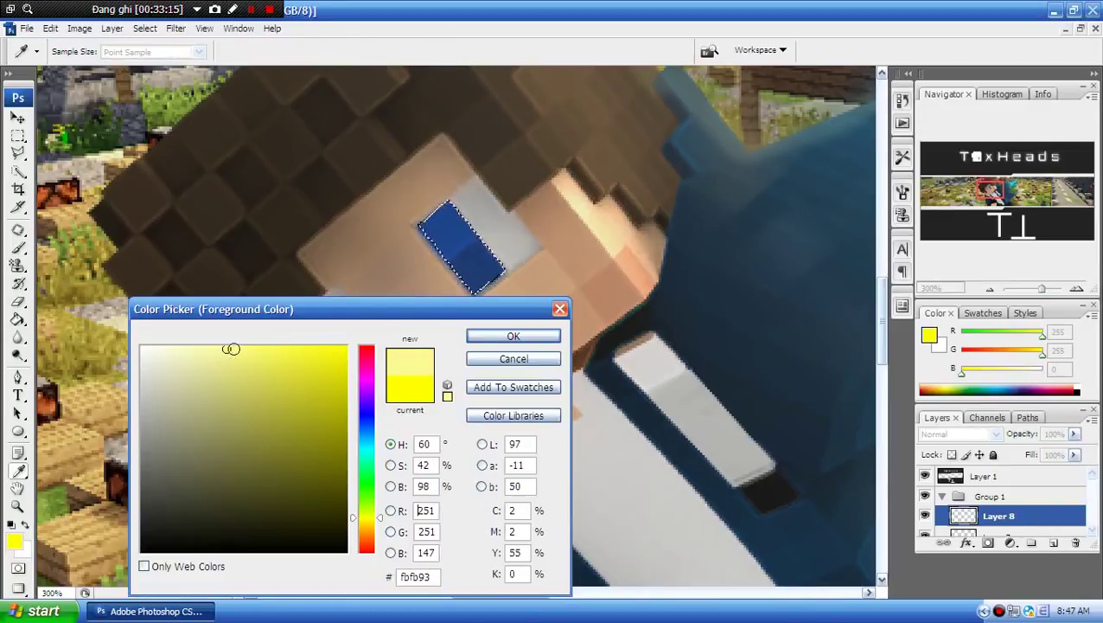
click(495, 339)
- Paint pale yellow glow spots inside the red iris, using a 12 px brush for the lower corner
click(298, 354)
click(304, 342)
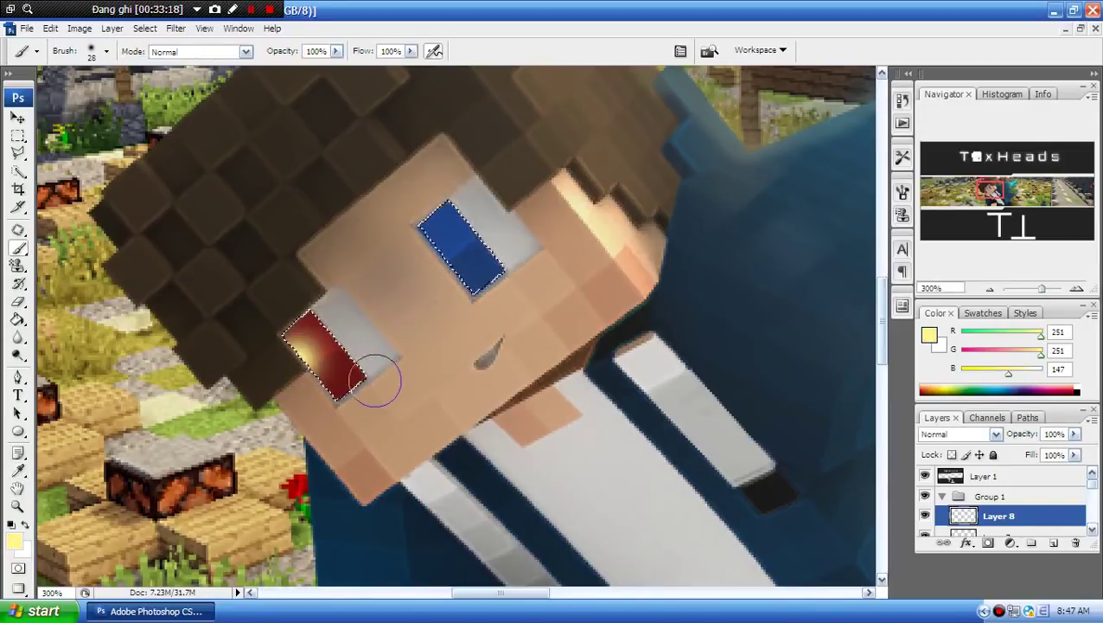
right_click(432, 374)
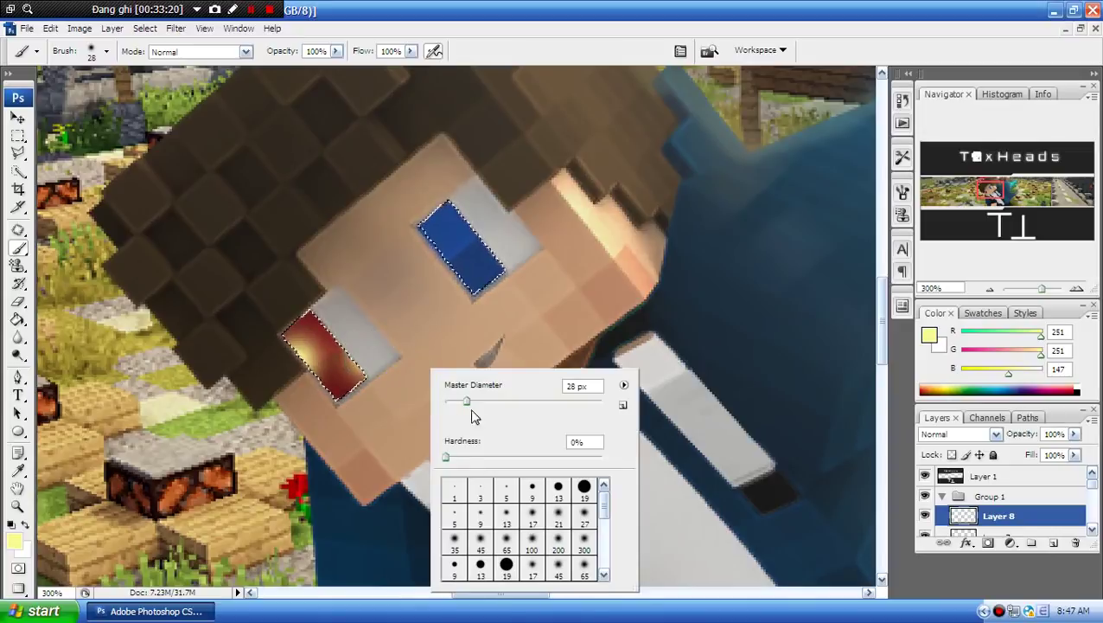
click(337, 396)
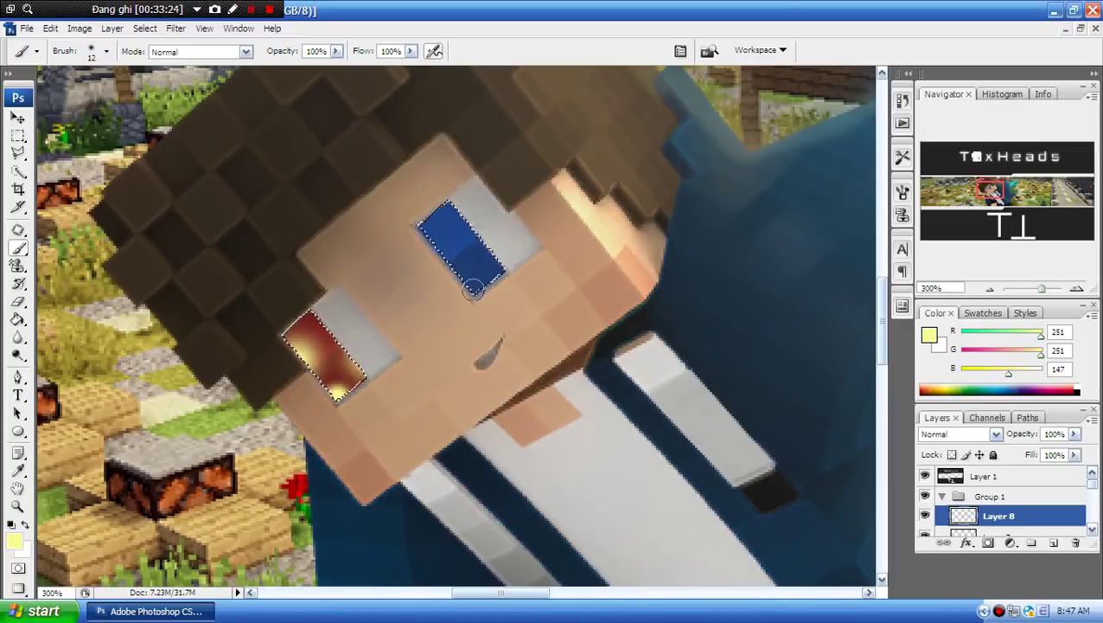
- Paint pale yellow glow inside the blue iris, with 12 px at the lower corner and 33 px along the edges
click(471, 289)
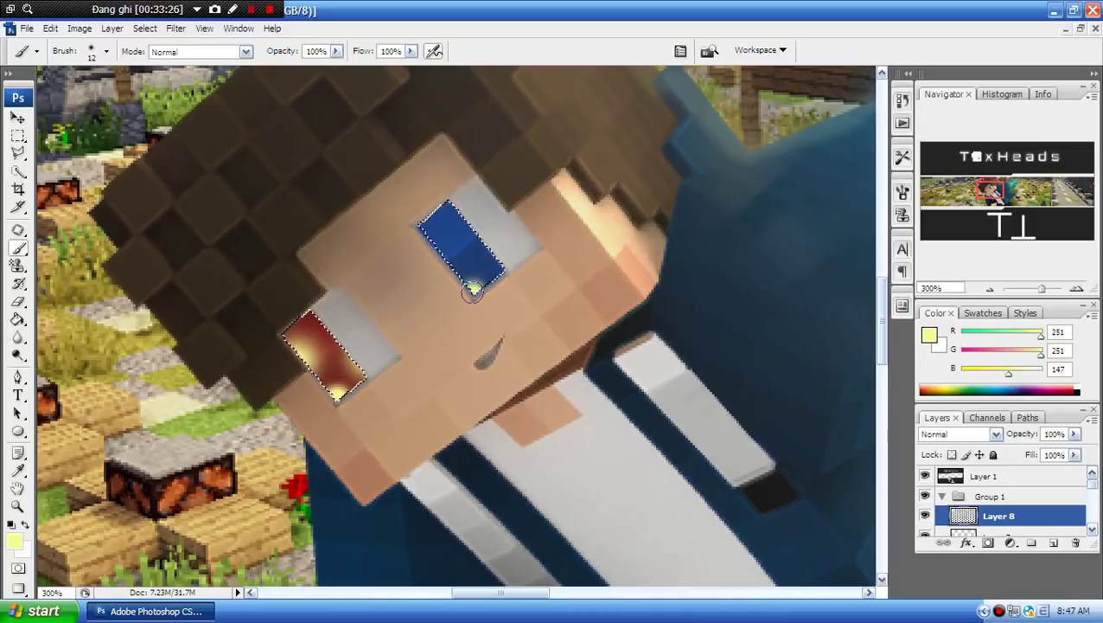
right_click(481, 314)
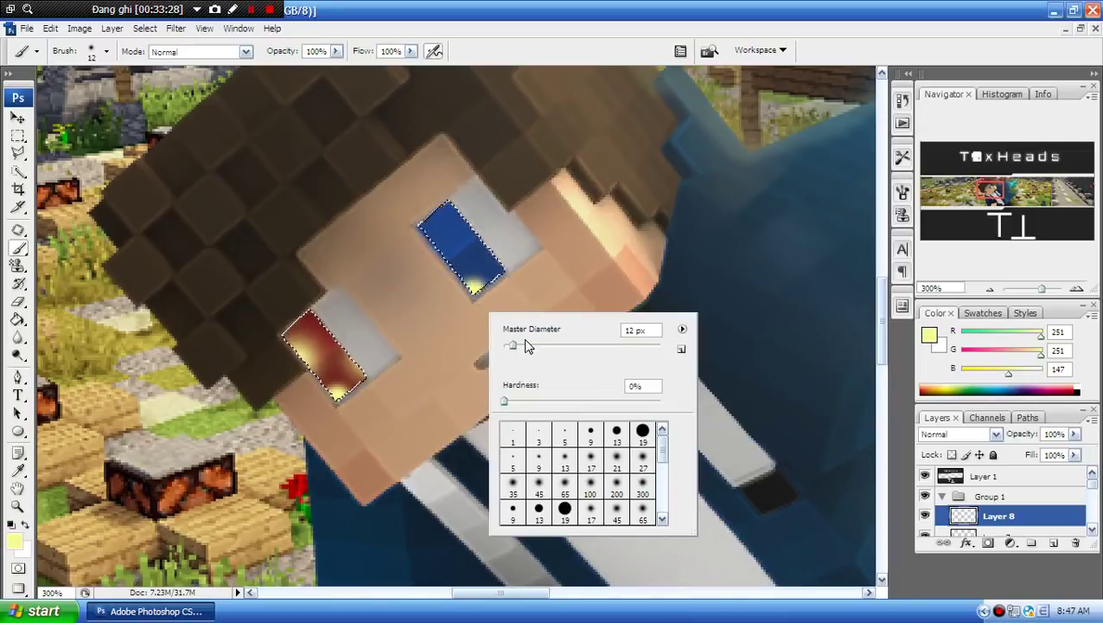
click(529, 345)
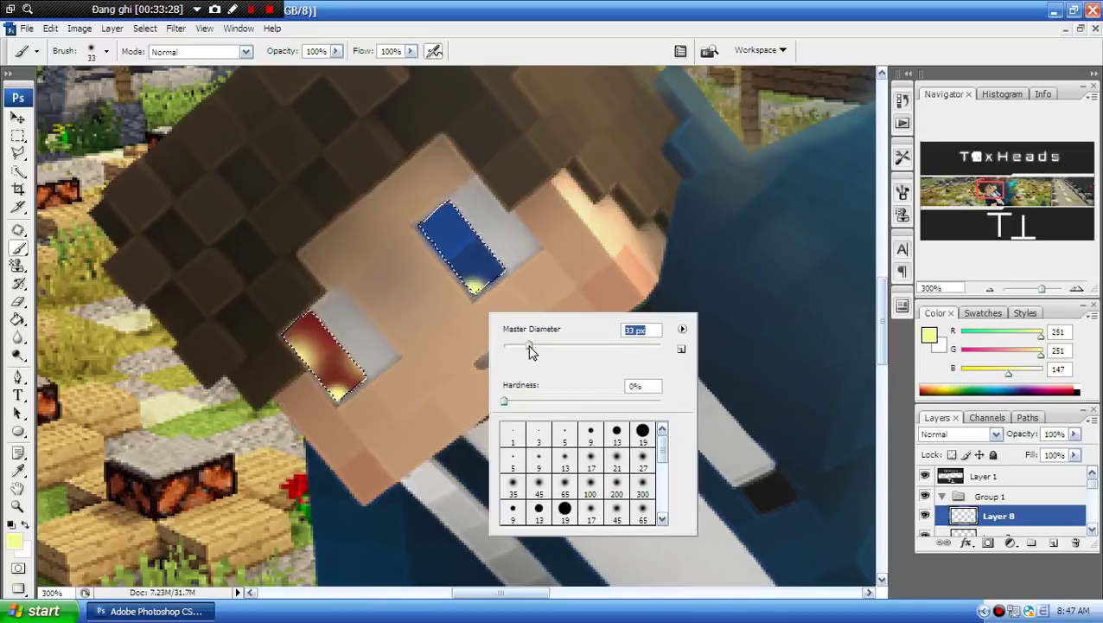
click(507, 243)
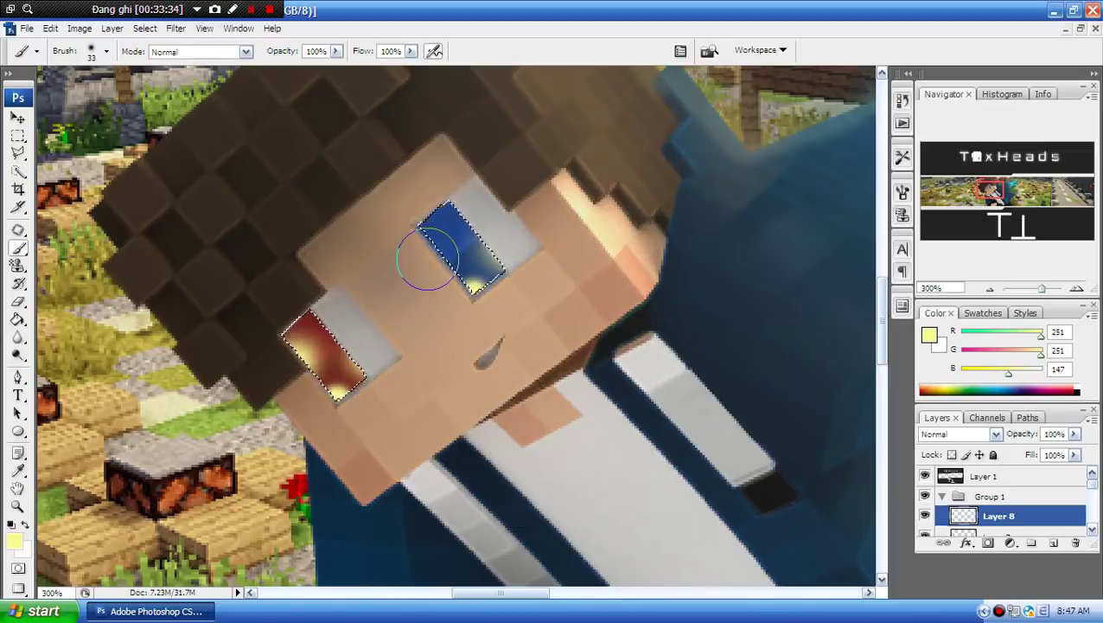
drag(428, 259, 428, 259)
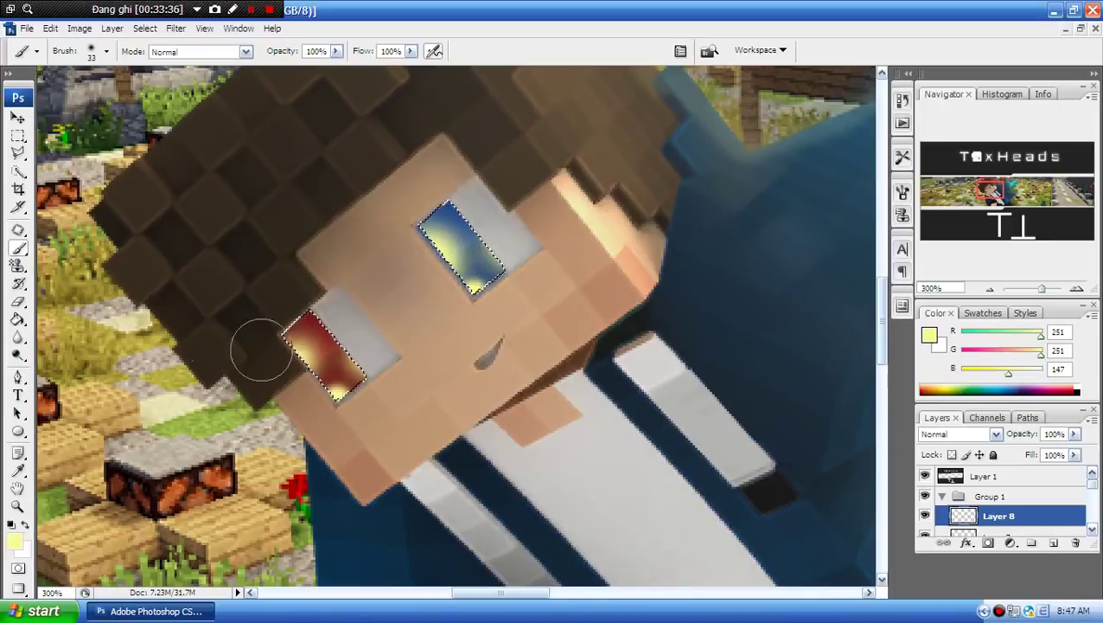
- Deselect the iris selection and switch to the Move tool
click(17, 135)
click(95, 220)
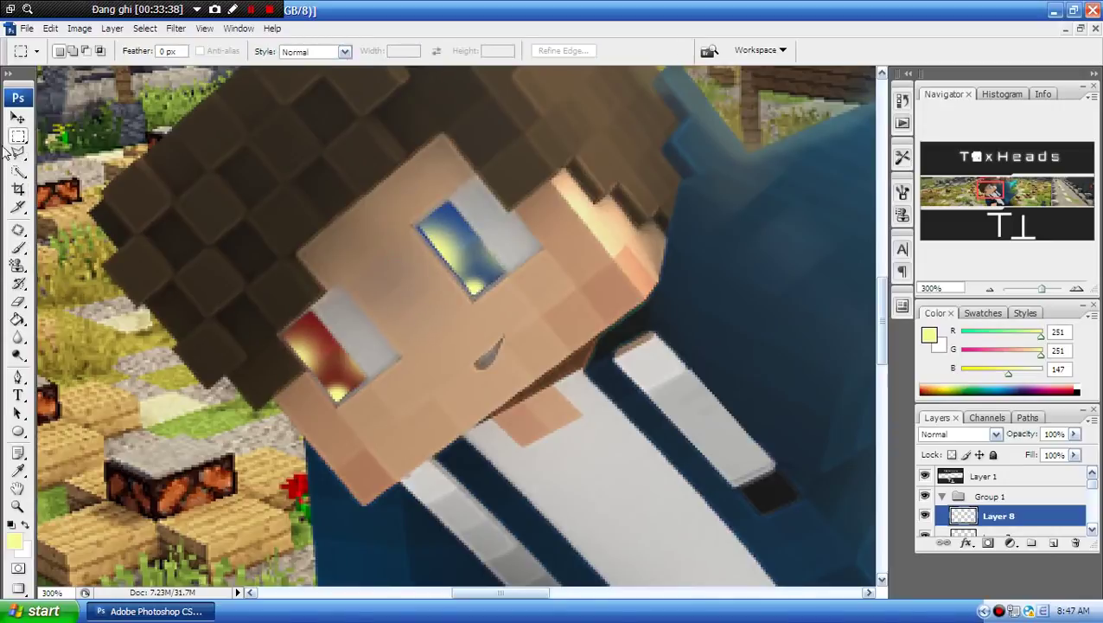
click(18, 117)
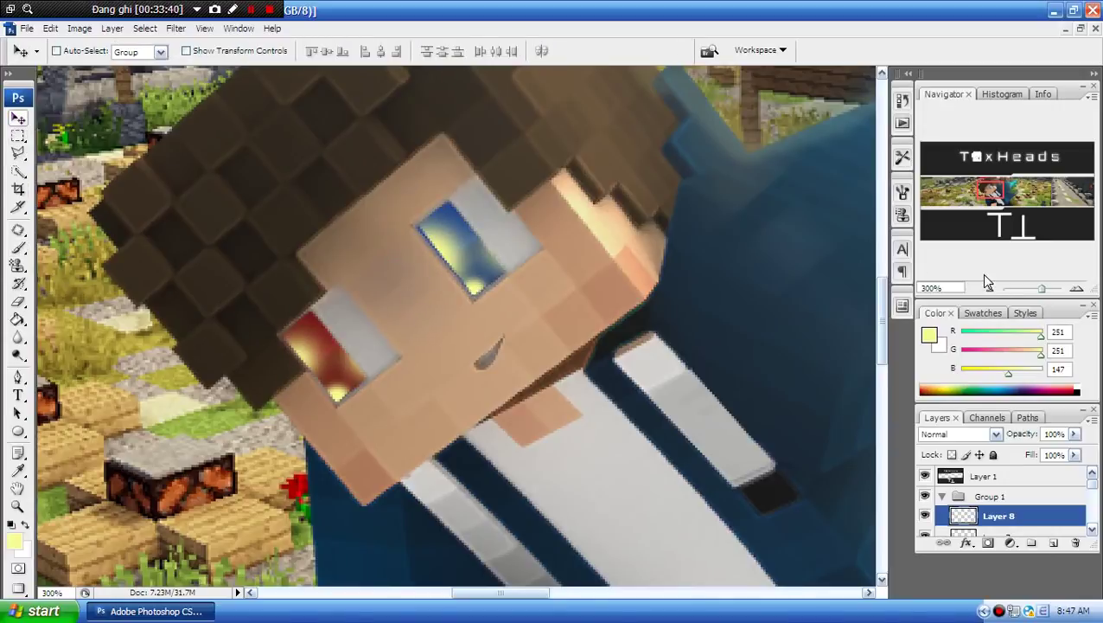
drag(1040, 290, 1043, 291)
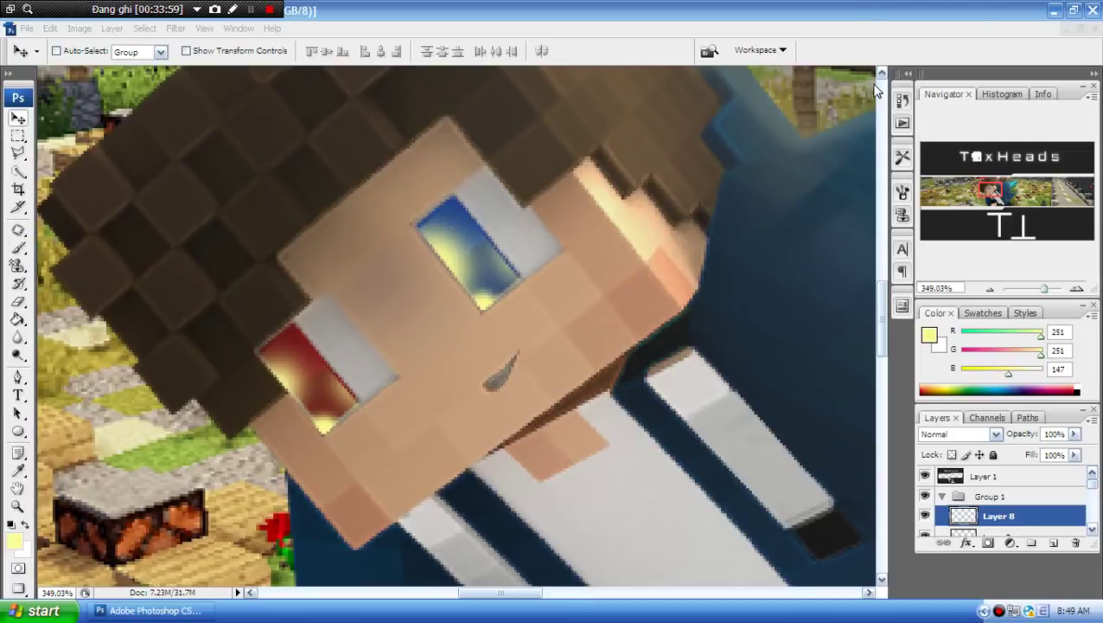
- Revert the document history to the New Layer state, discarding the iris selections and the painted eye glow
click(902, 101)
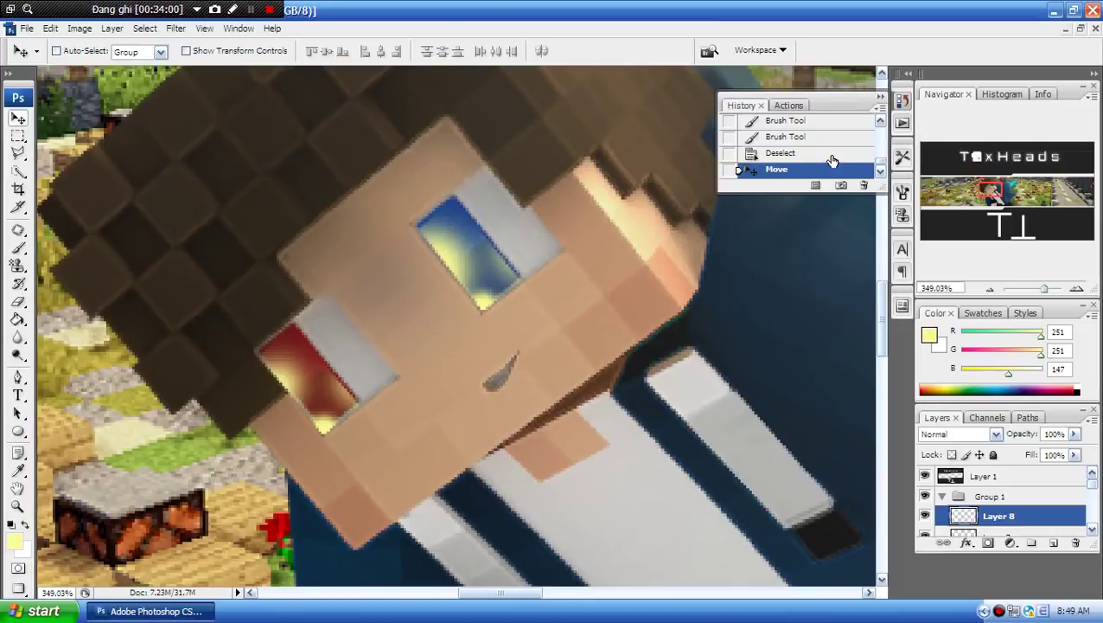
scroll(830, 161, up, 4)
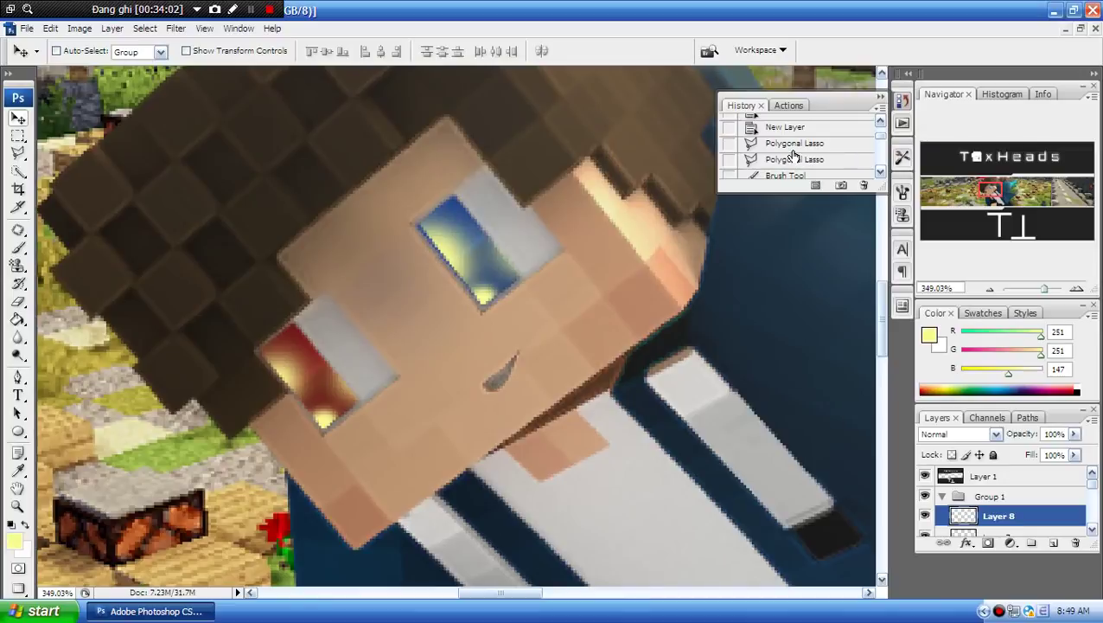
click(790, 147)
click(764, 127)
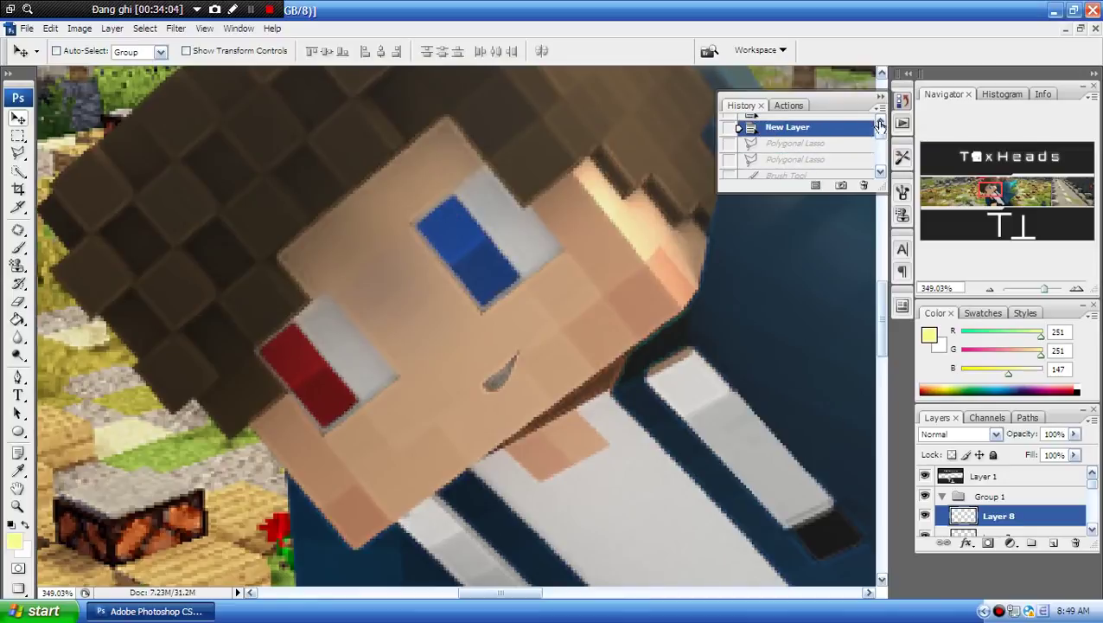
click(905, 111)
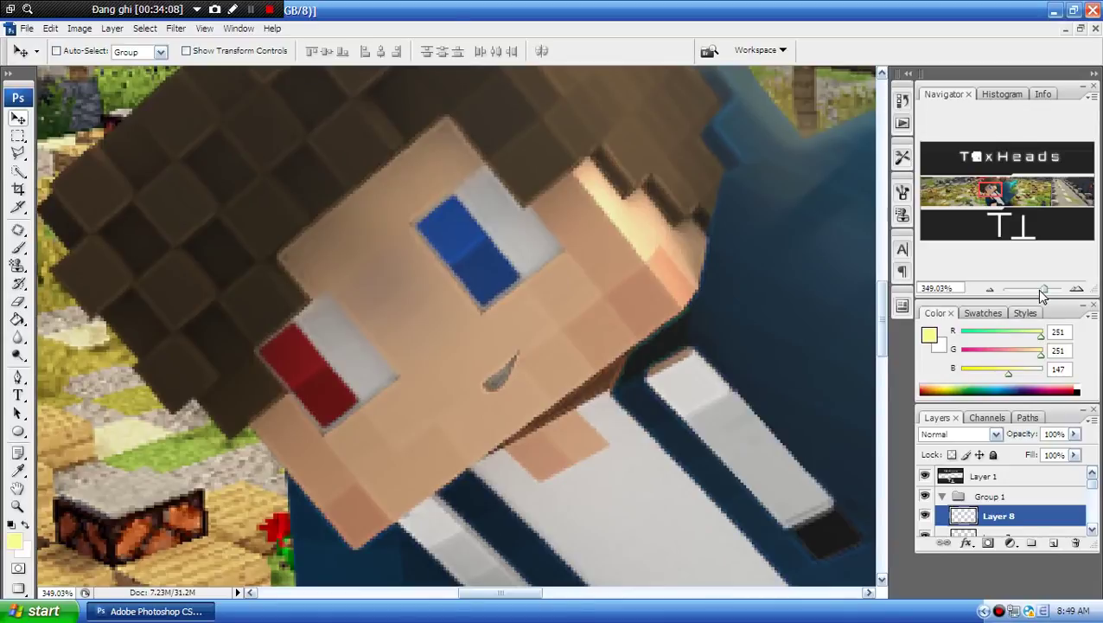
- Compare the whole banner with Layer 8 hidden and shown, and examine the character's eyes up close
drag(1042, 289, 1038, 290)
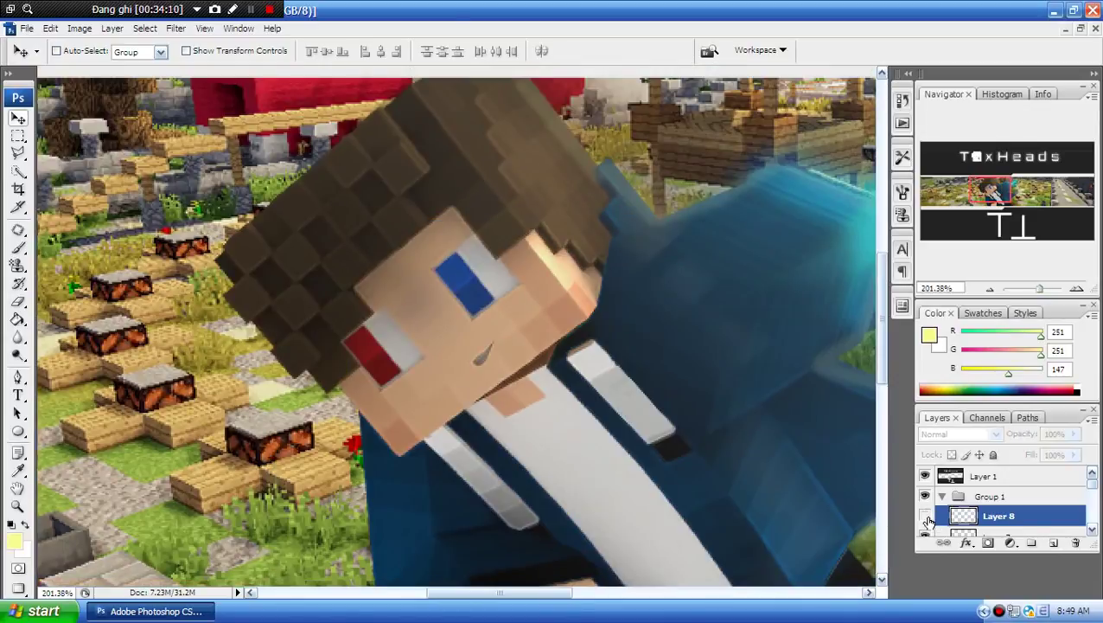
click(1029, 290)
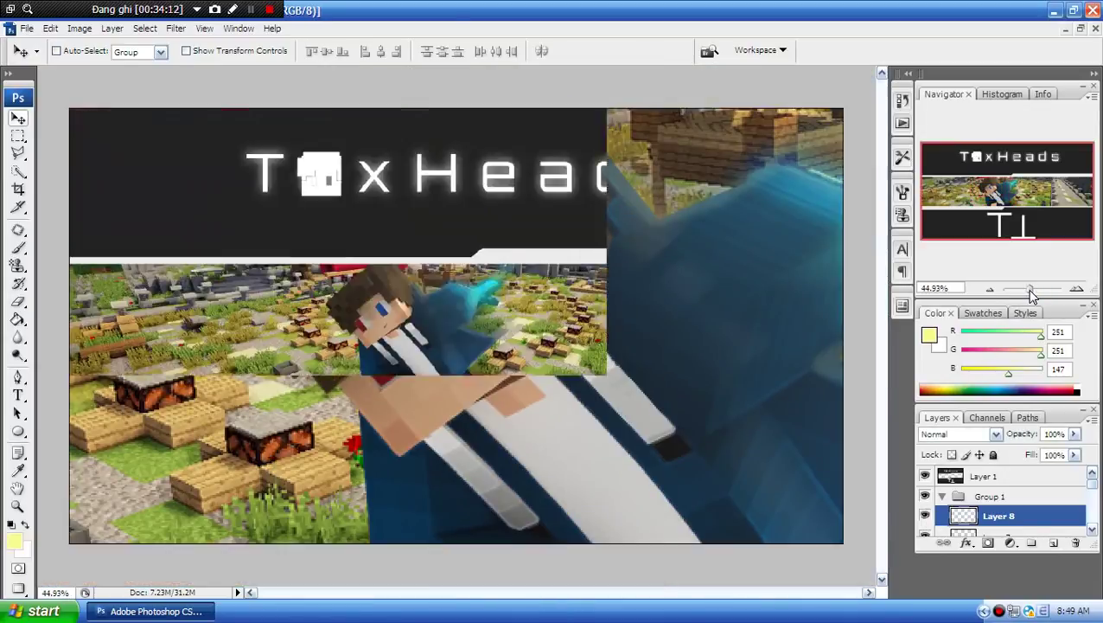
click(925, 515)
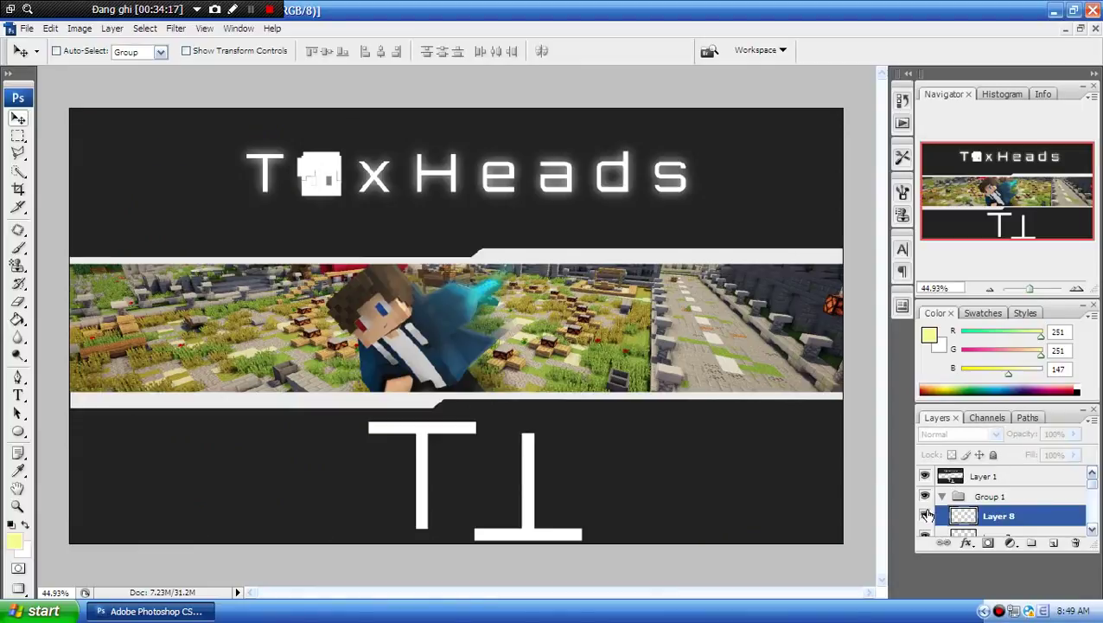
click(926, 514)
drag(1032, 290, 1038, 291)
scroll(447, 427, up, 2)
drag(487, 593, 445, 593)
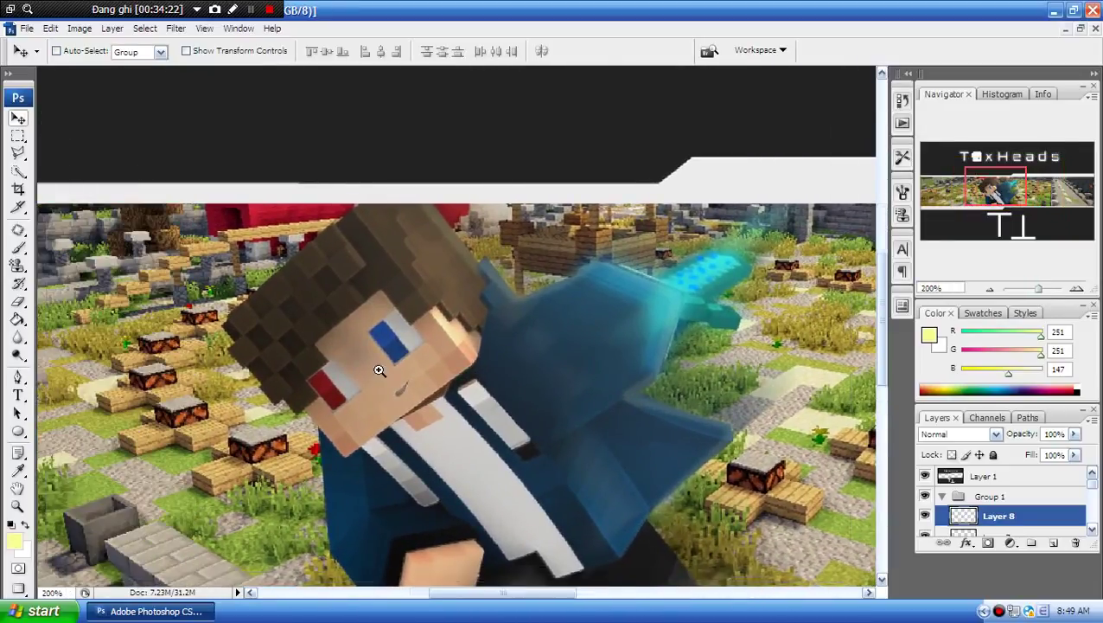
click(403, 371)
click(440, 334)
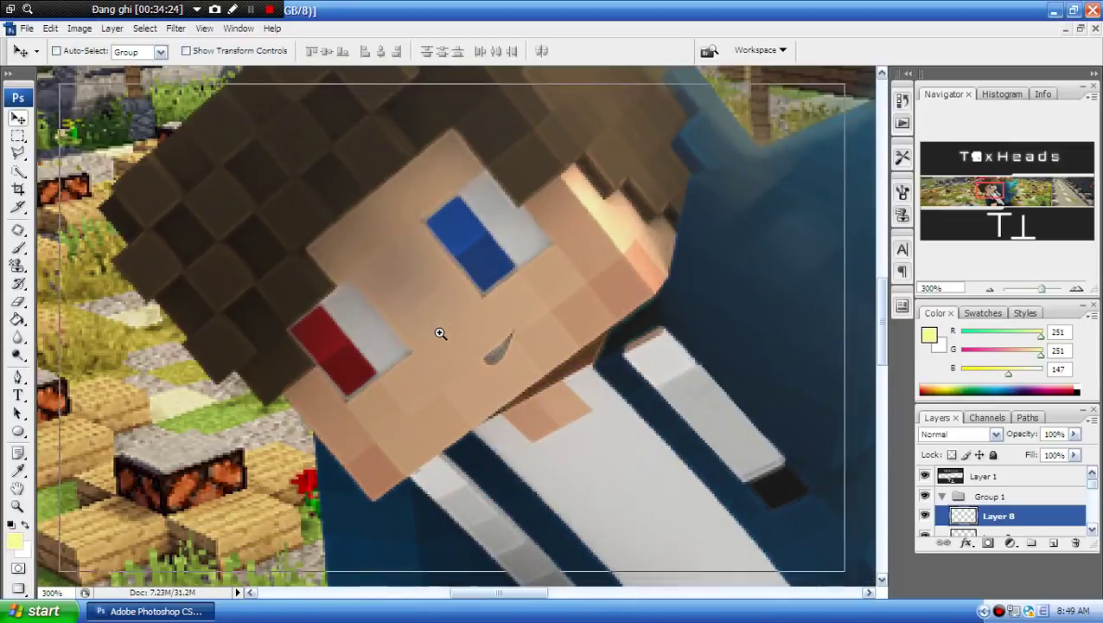
- Paint three soft white highlight dots on the red iris with a 6 px brush
click(441, 336)
click(19, 250)
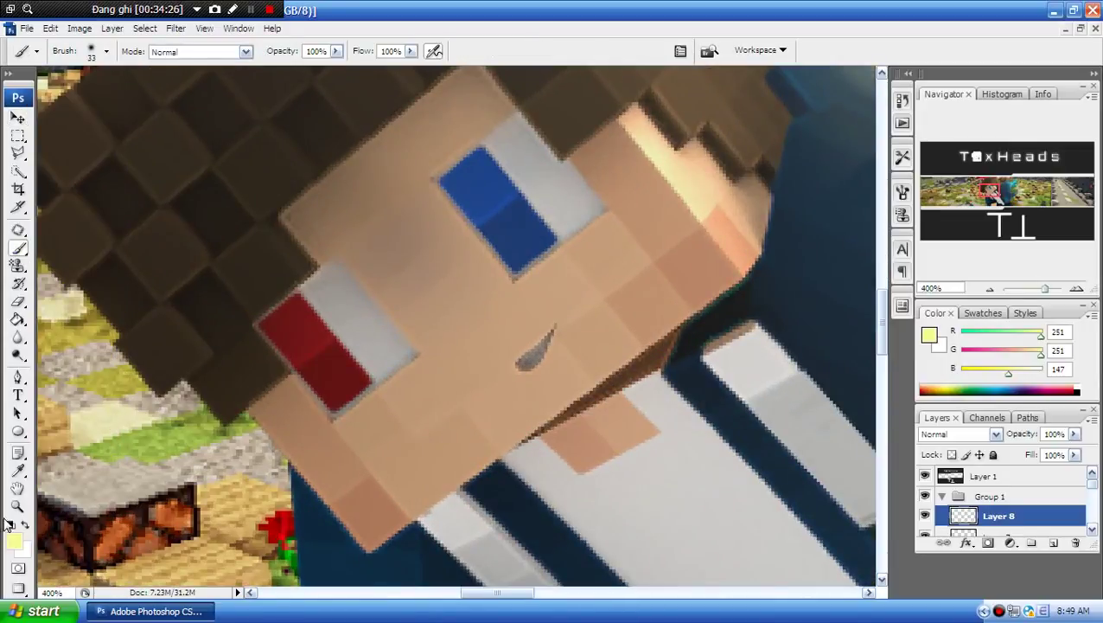
click(26, 525)
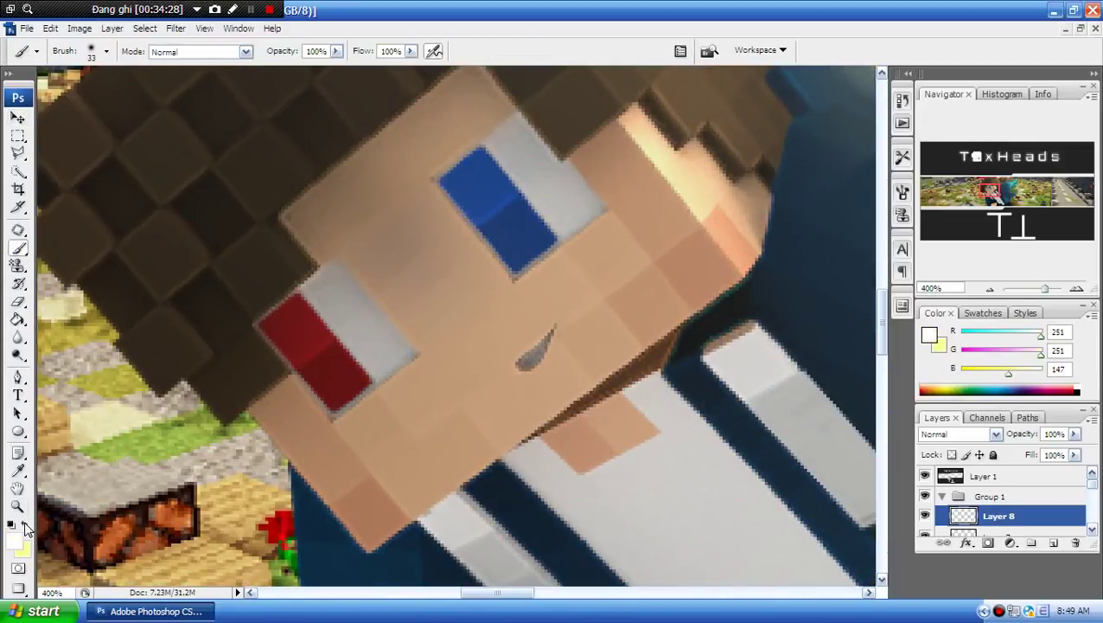
right_click(366, 327)
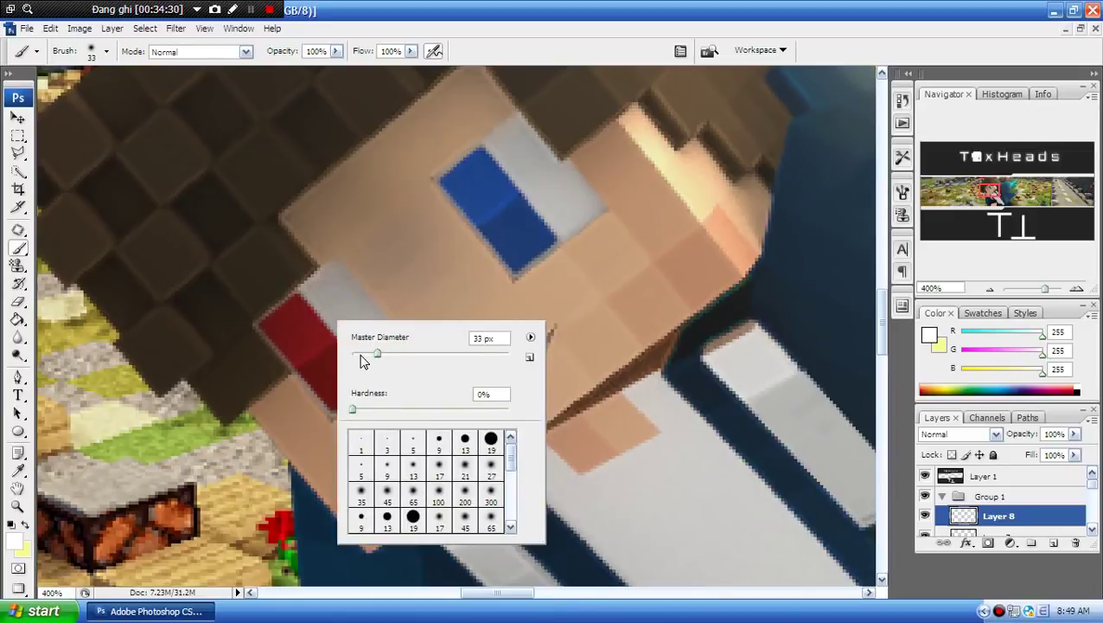
click(361, 354)
click(294, 316)
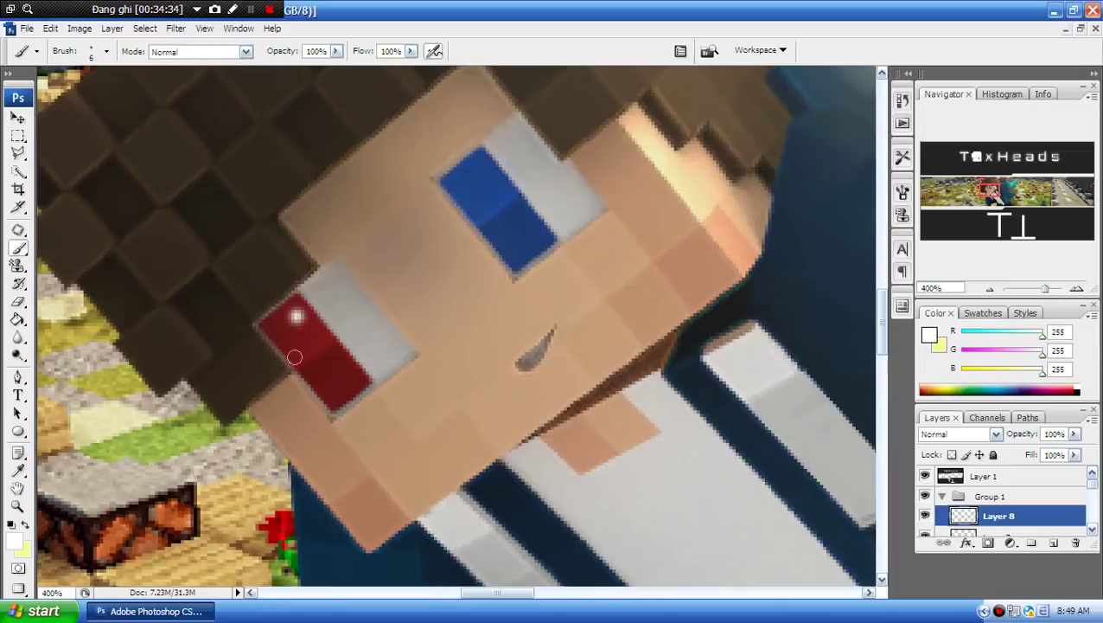
click(299, 347)
click(330, 356)
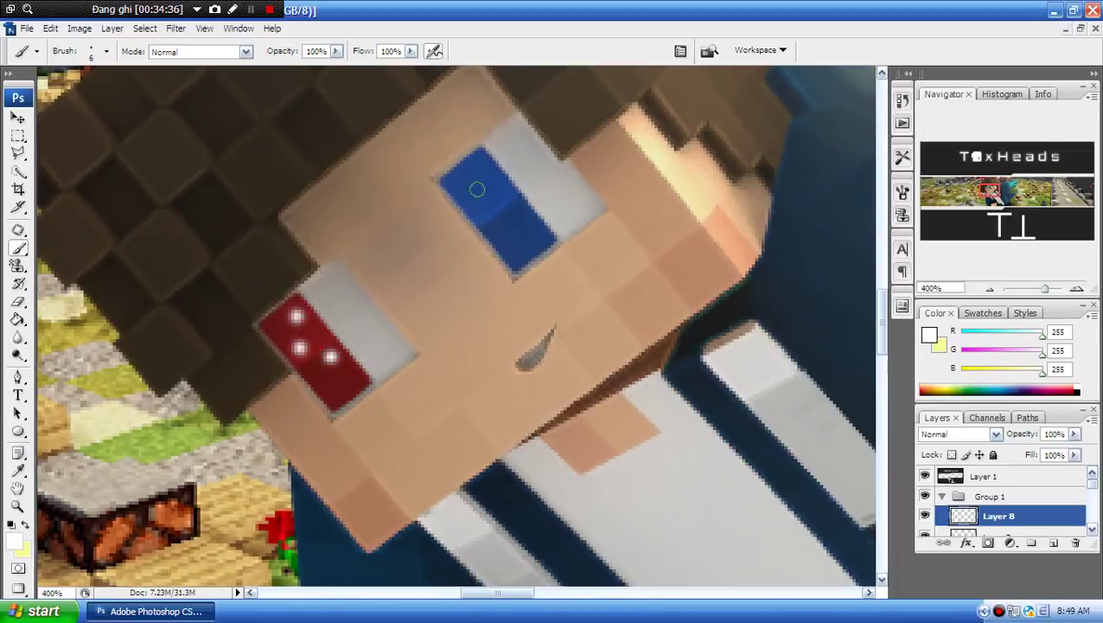
- Add three matching white highlight dots on the blue iris
click(481, 164)
click(481, 206)
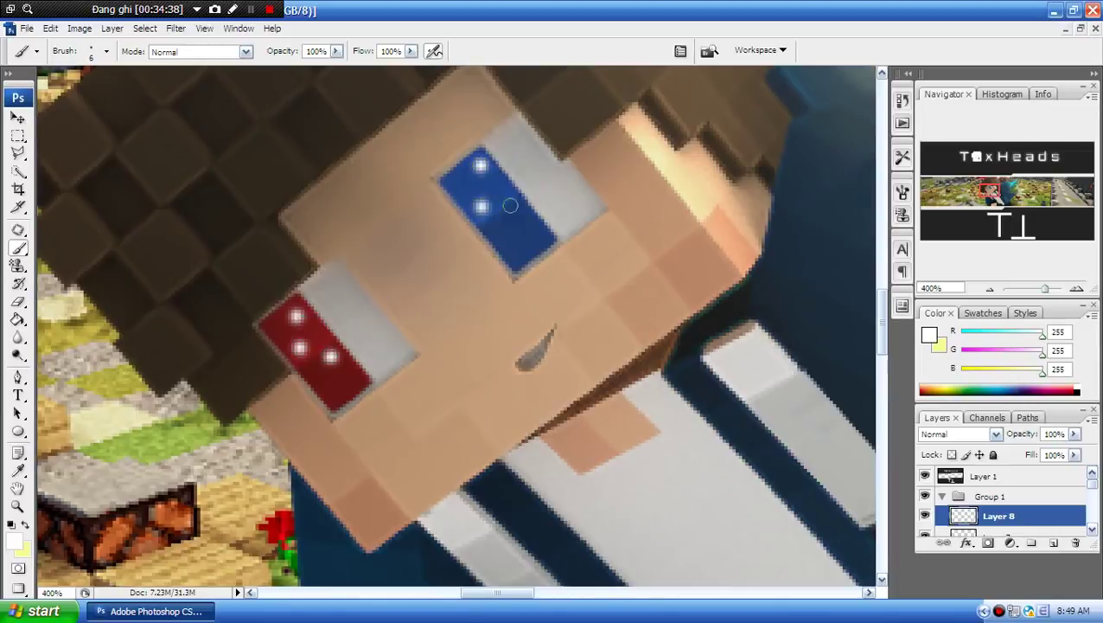
click(518, 206)
- Bring the hidden Layers palette back on screen, keeping the colour sliders displayed
click(251, 10)
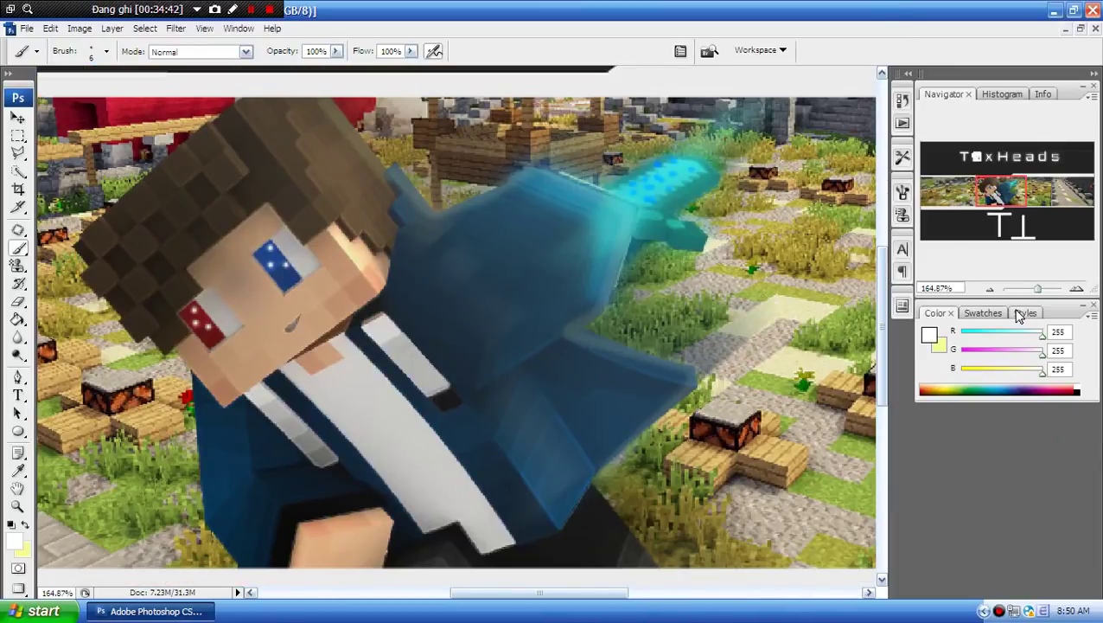
click(980, 314)
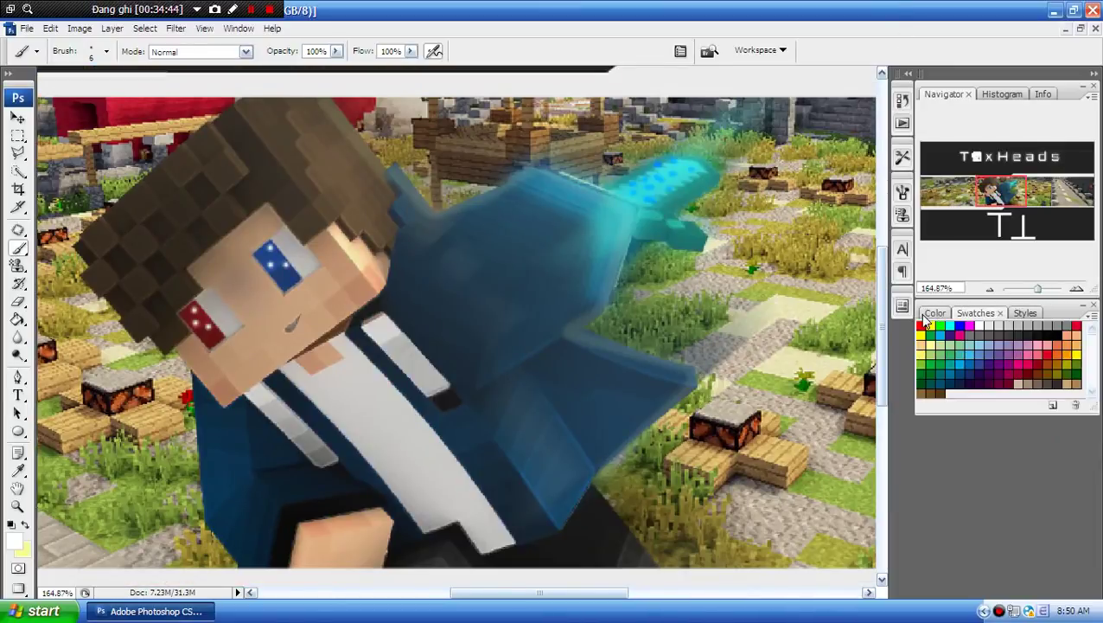
click(930, 314)
click(238, 29)
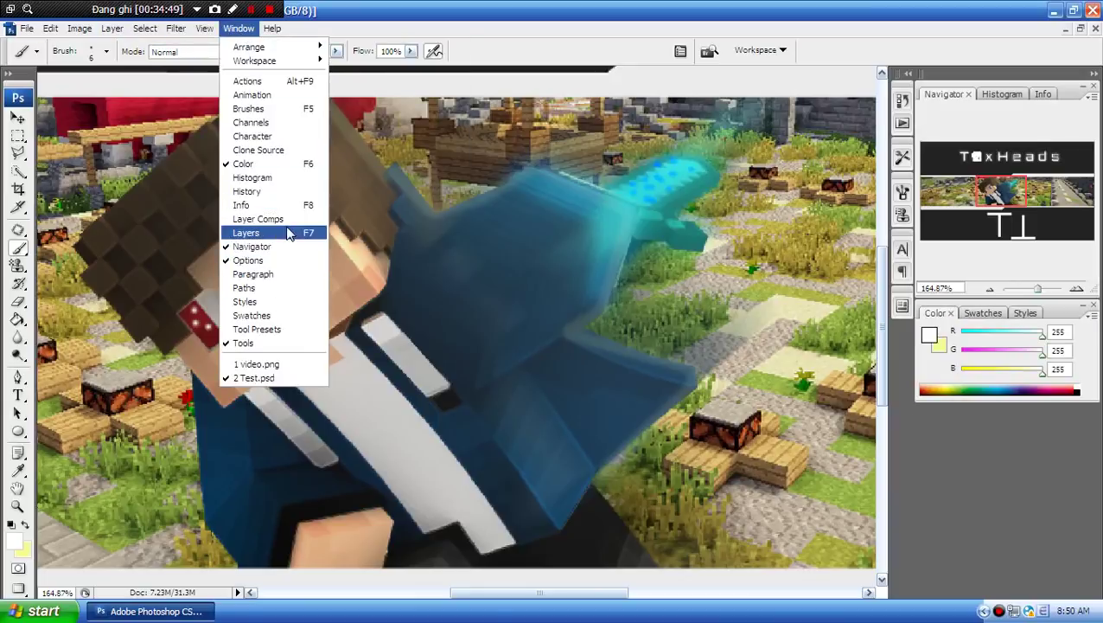
click(246, 233)
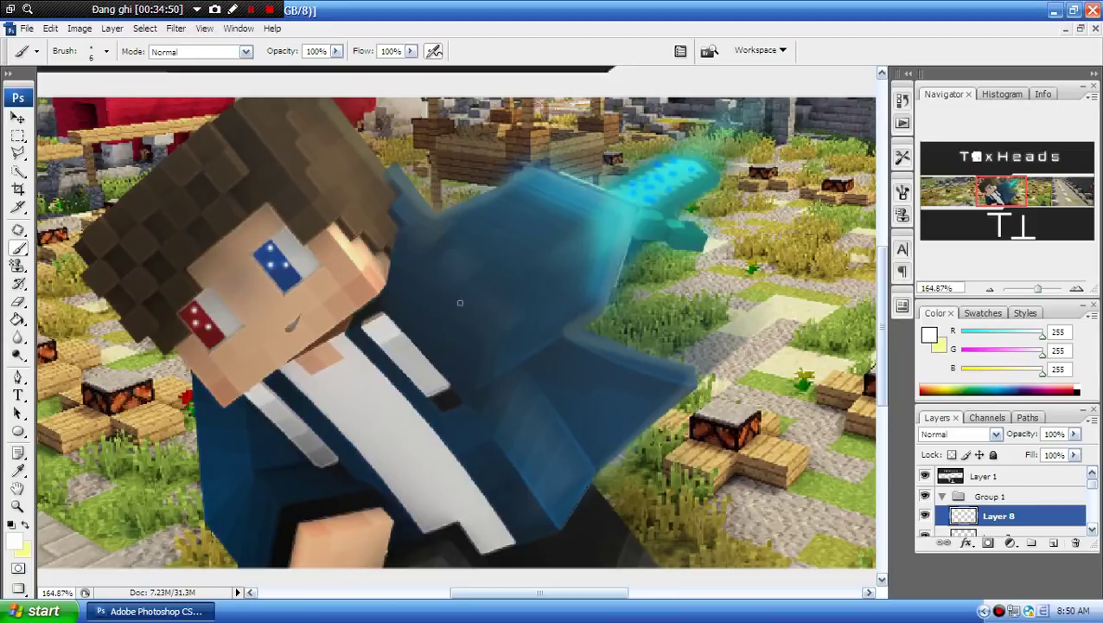
- Duplicate Layer 8, which holds the eye highlights, within Test.psd
click(17, 118)
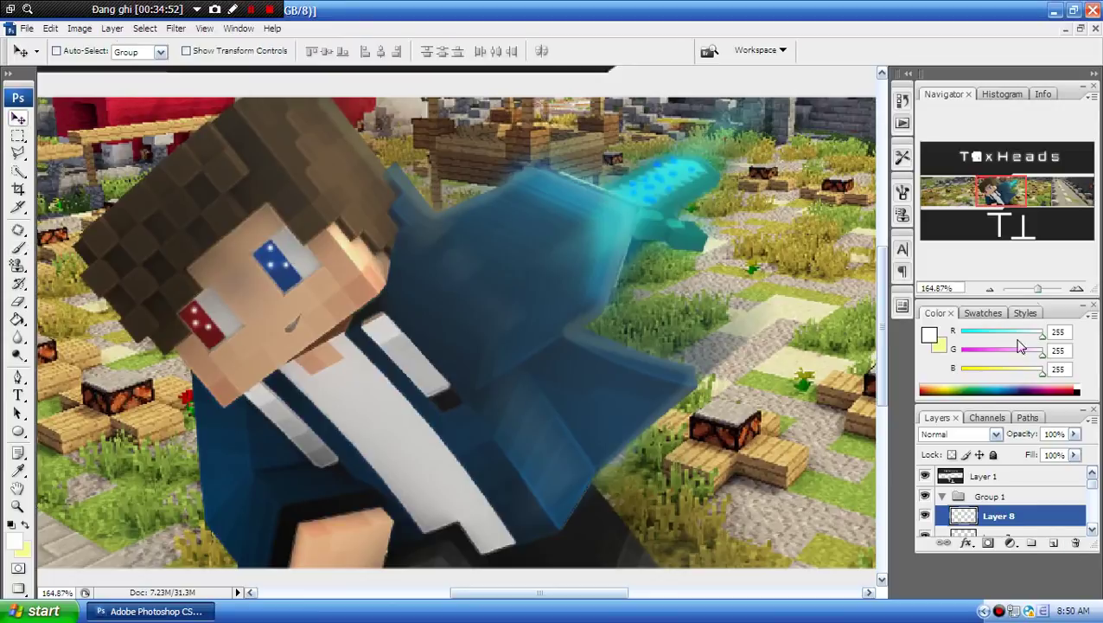
click(1034, 291)
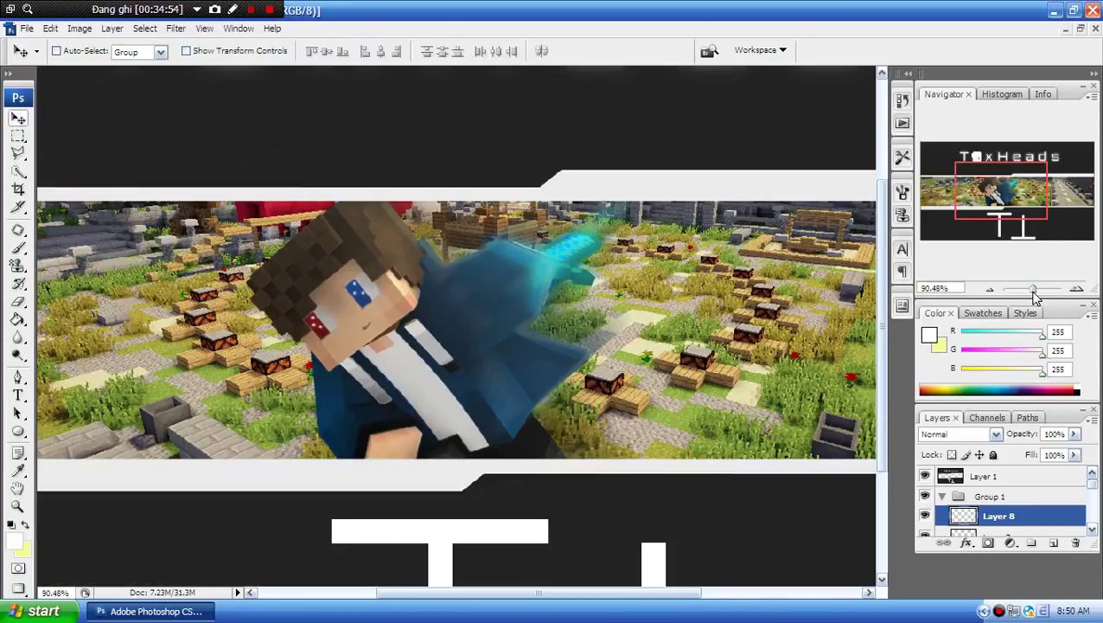
drag(1033, 290, 1033, 291)
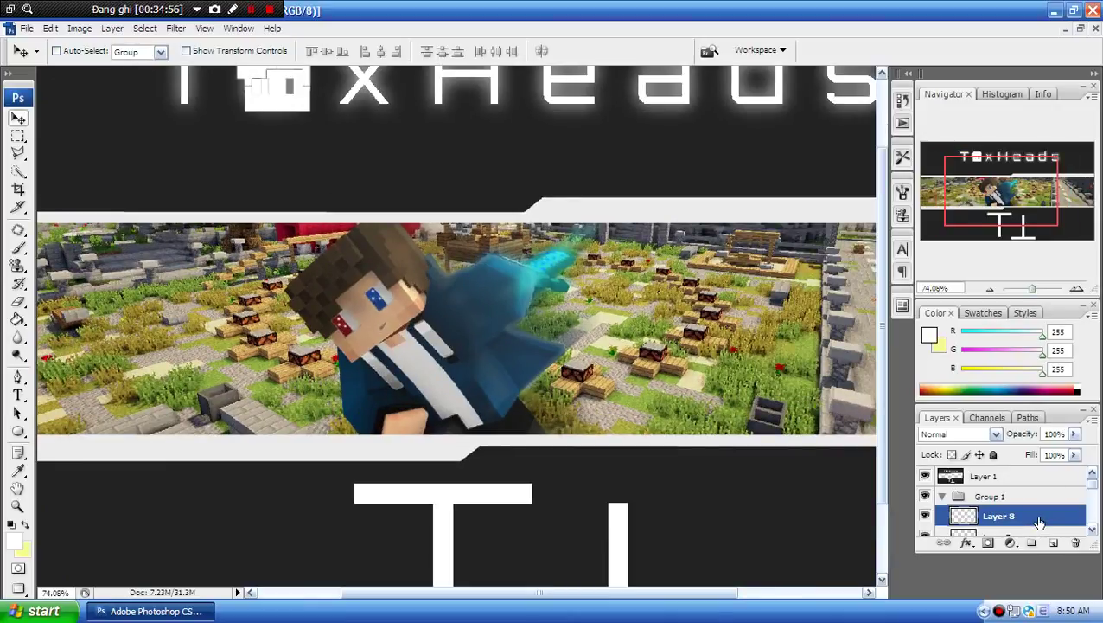
right_click(1039, 522)
click(960, 248)
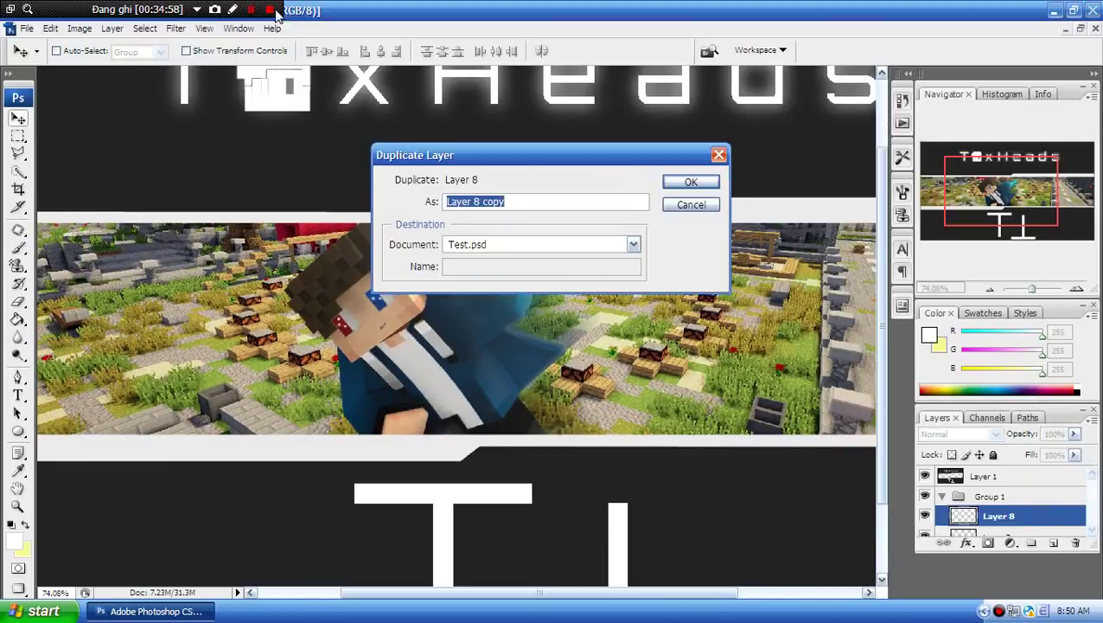
key(Return)
- Apply a Gaussian Blur with a 4.8 px radius to the duplicated highlight layer and set its blending mode to Screen
click(175, 28)
mouse_move(245, 183)
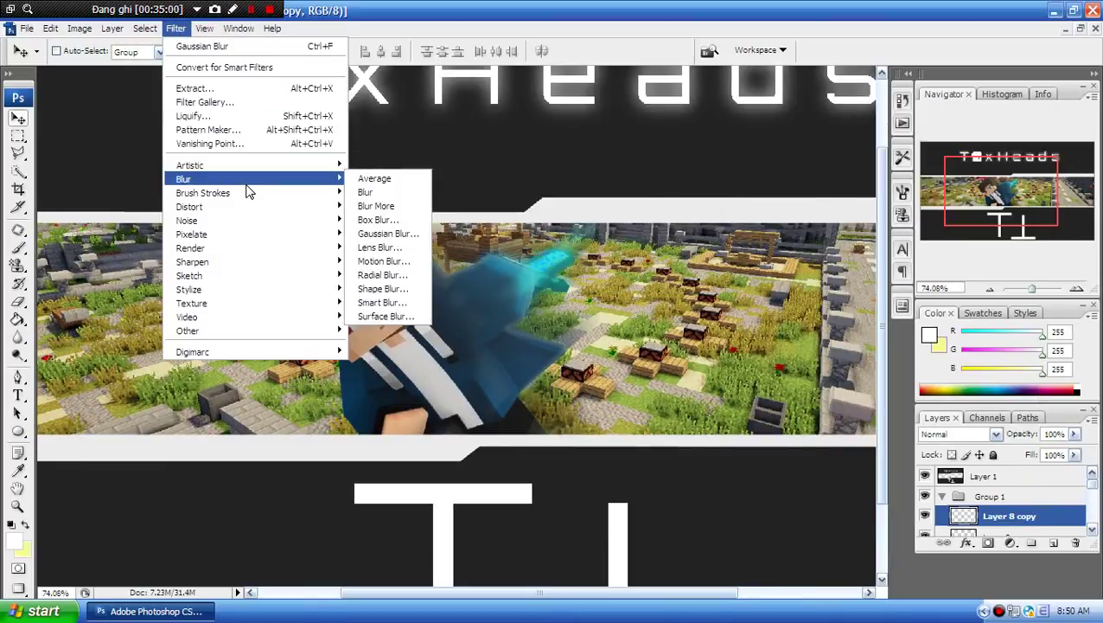
click(381, 233)
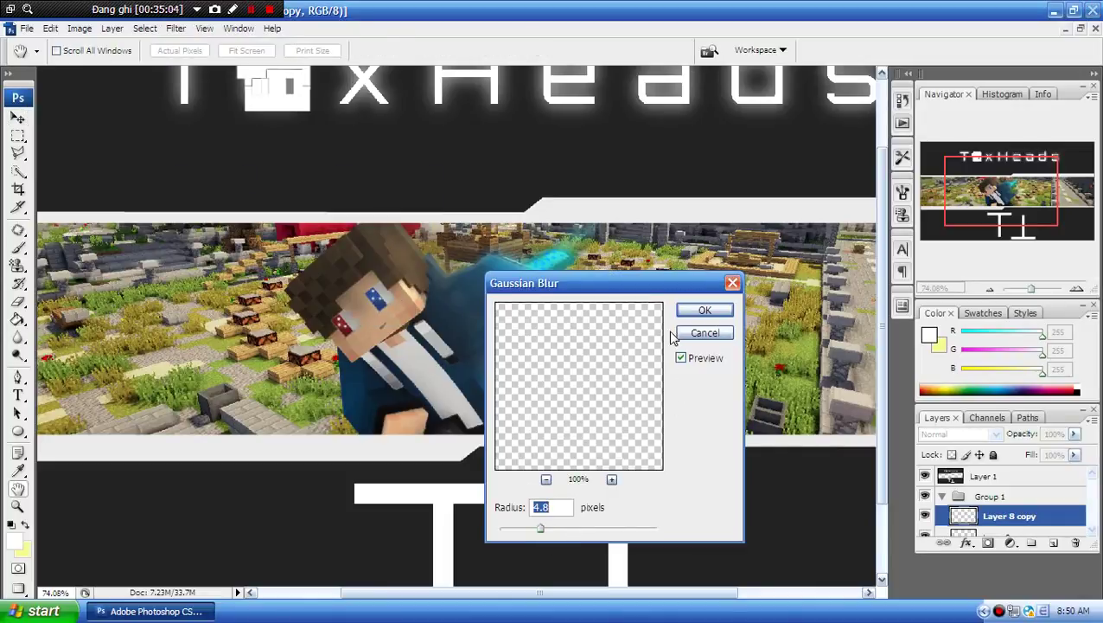
click(705, 310)
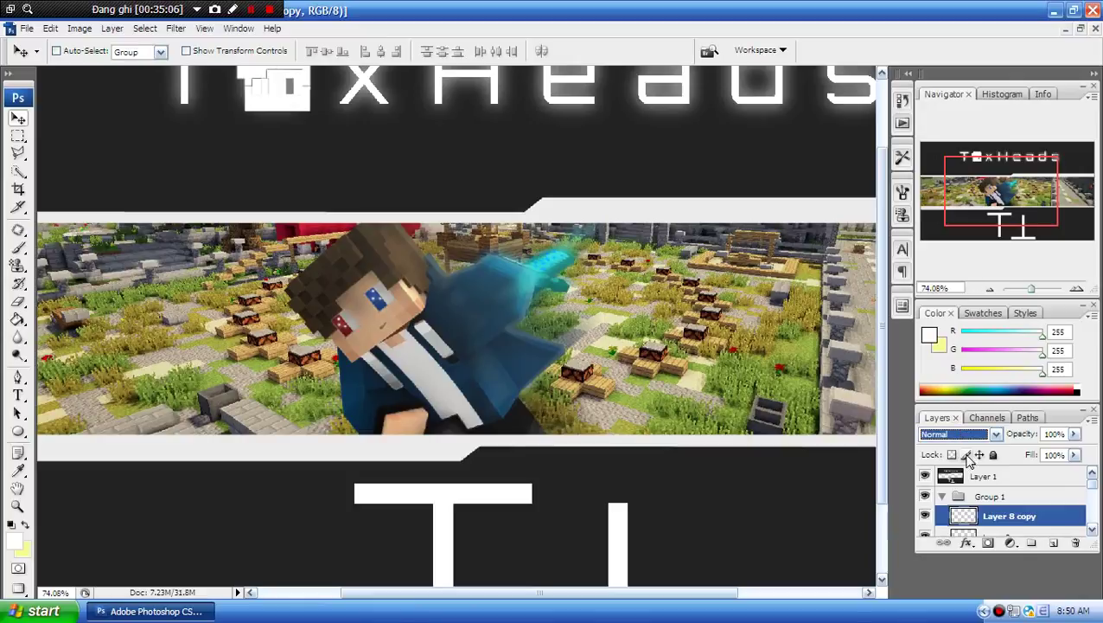
click(958, 433)
click(963, 178)
click(1030, 290)
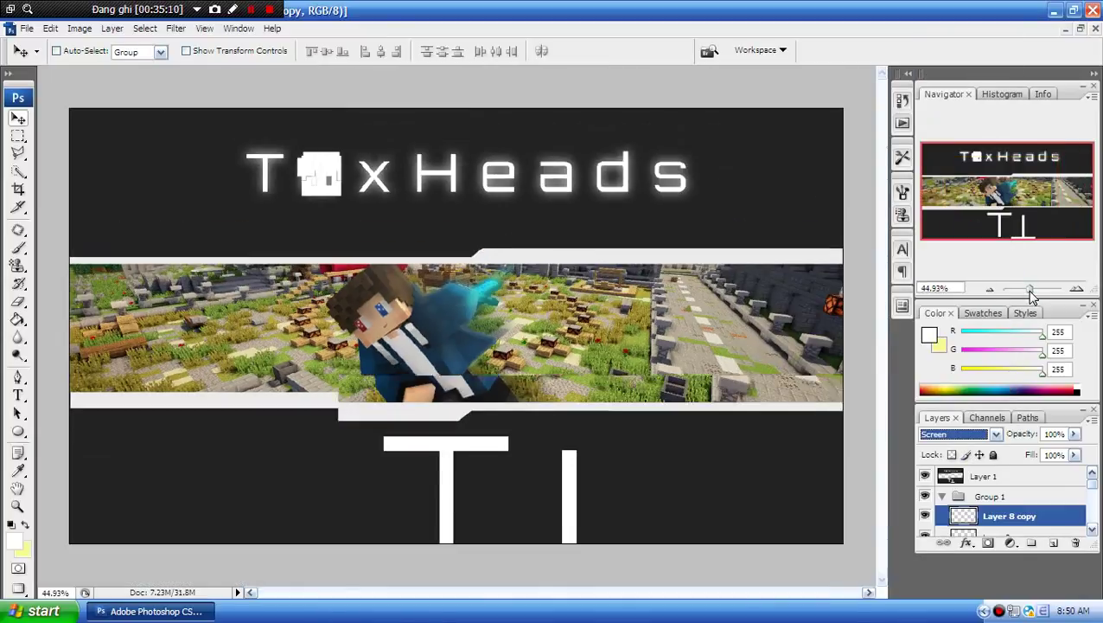
- Collapse Group 1 and shift the whole character slightly left within the scenery strip
double_click(991, 496)
click(942, 498)
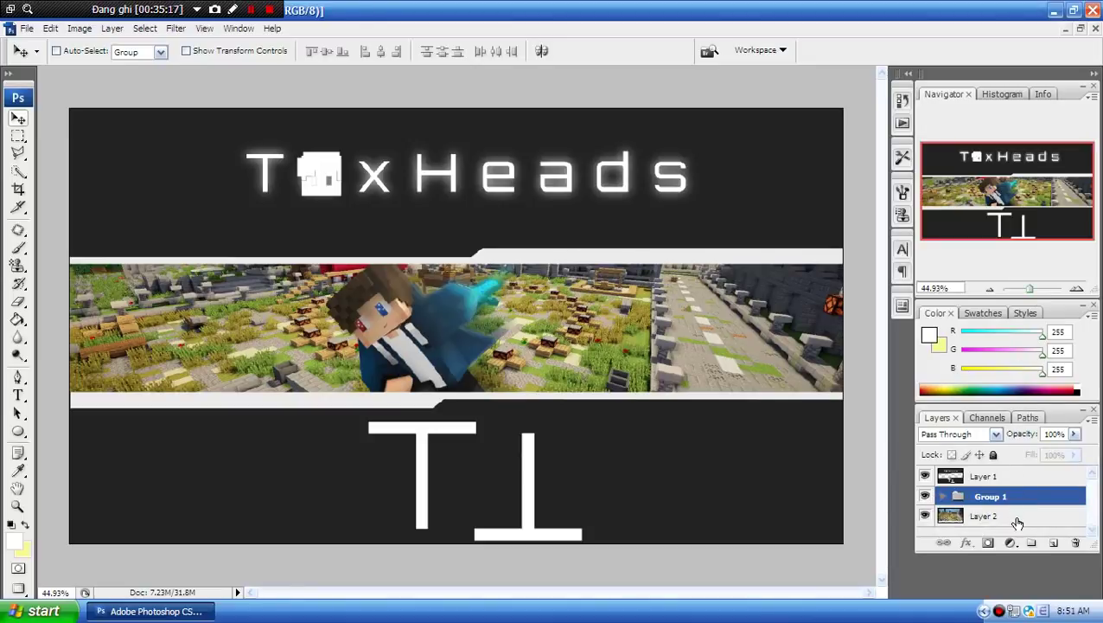
mouse_move(517, 313)
mouse_down()
mouse_move(484, 315)
mouse_move(511, 316)
mouse_up()
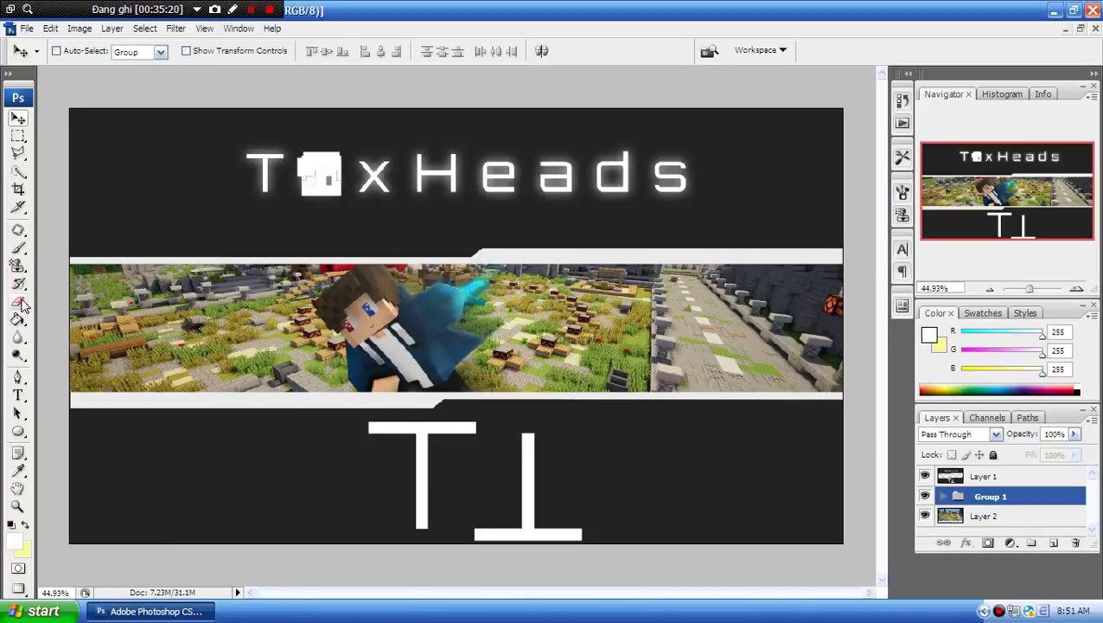
- Set the Type tool's font to Orbitron (OT1)
click(17, 396)
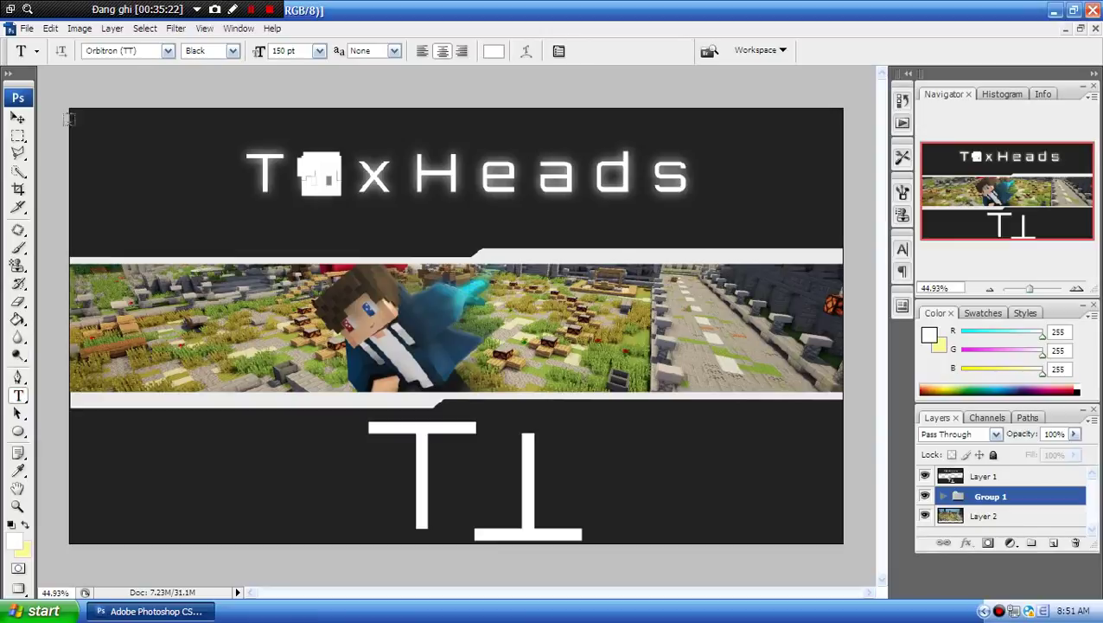
click(168, 50)
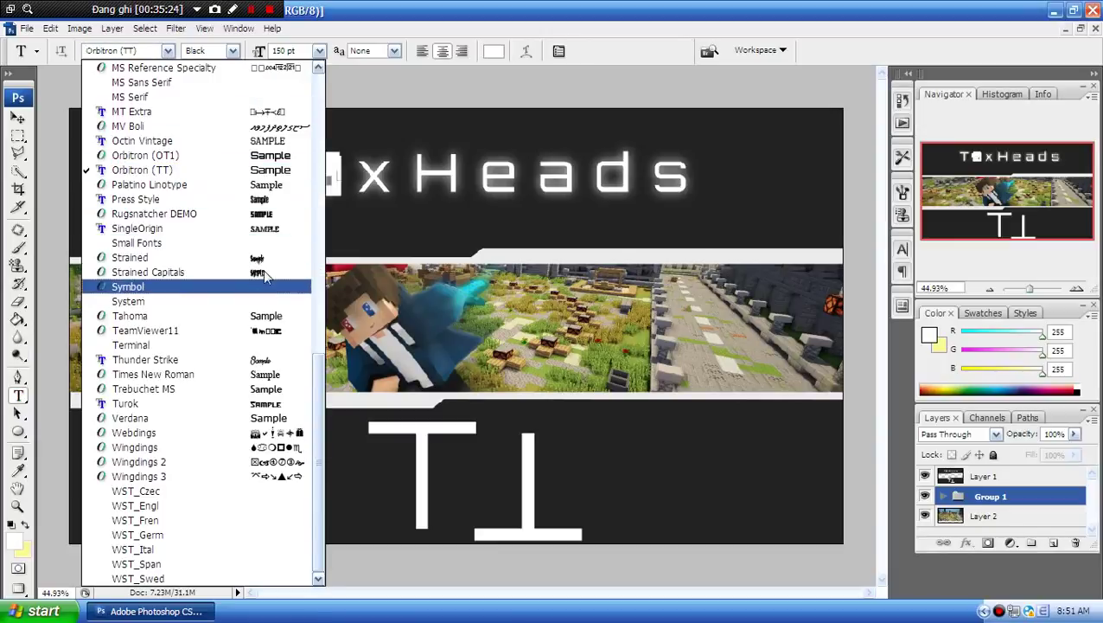
click(287, 156)
click(168, 50)
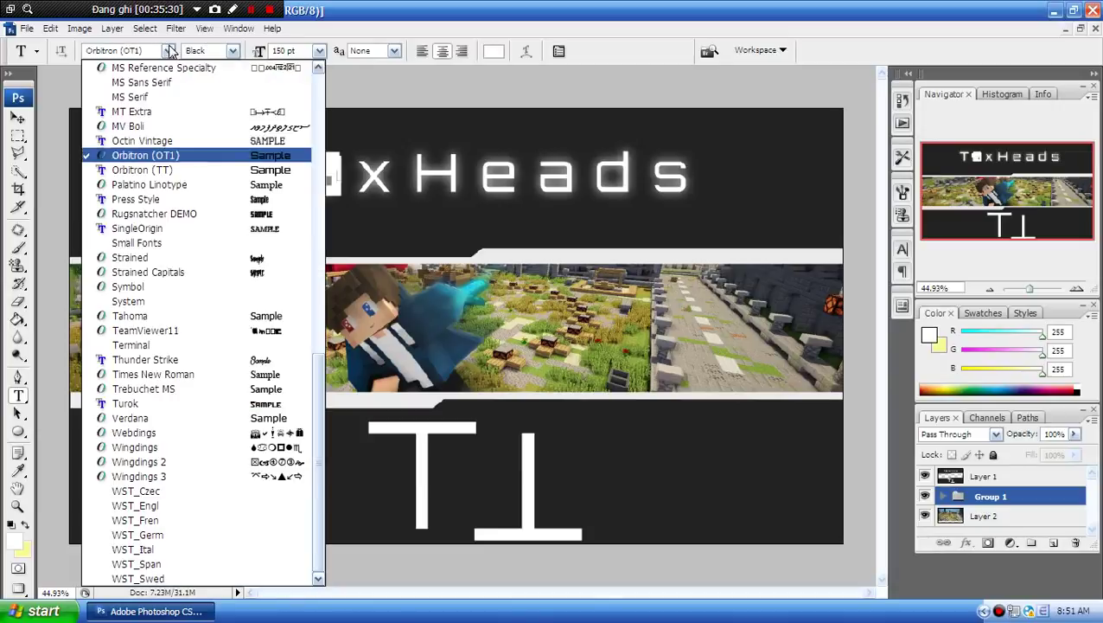
click(290, 156)
- Add the white text TOXHEADS over the scenery strip beside the character
click(558, 350)
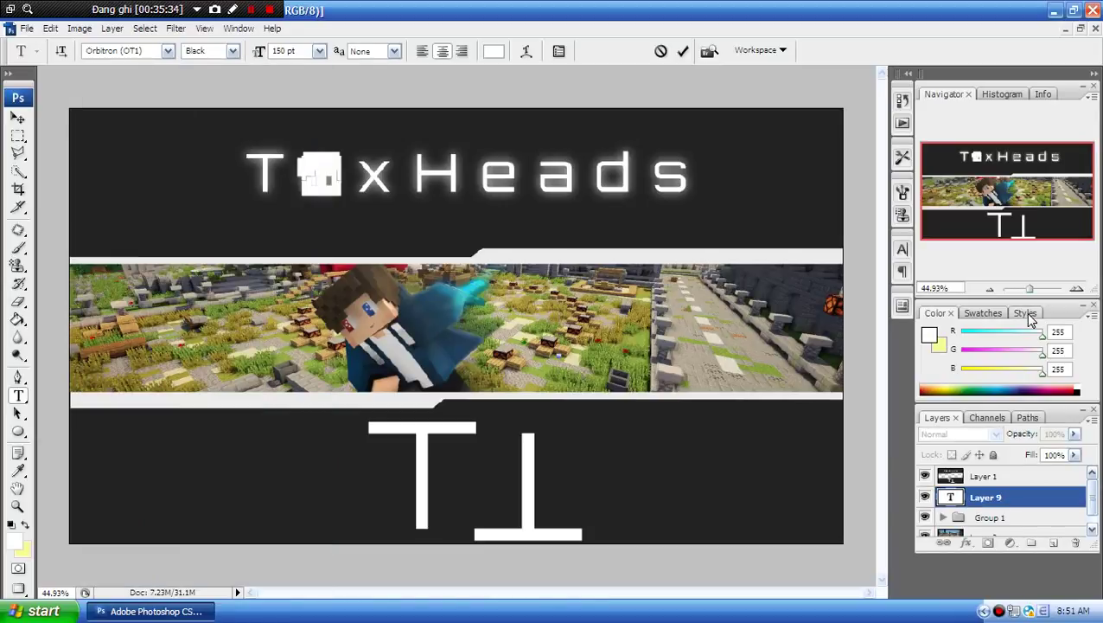
text(TOXX)
key(BackSpace)
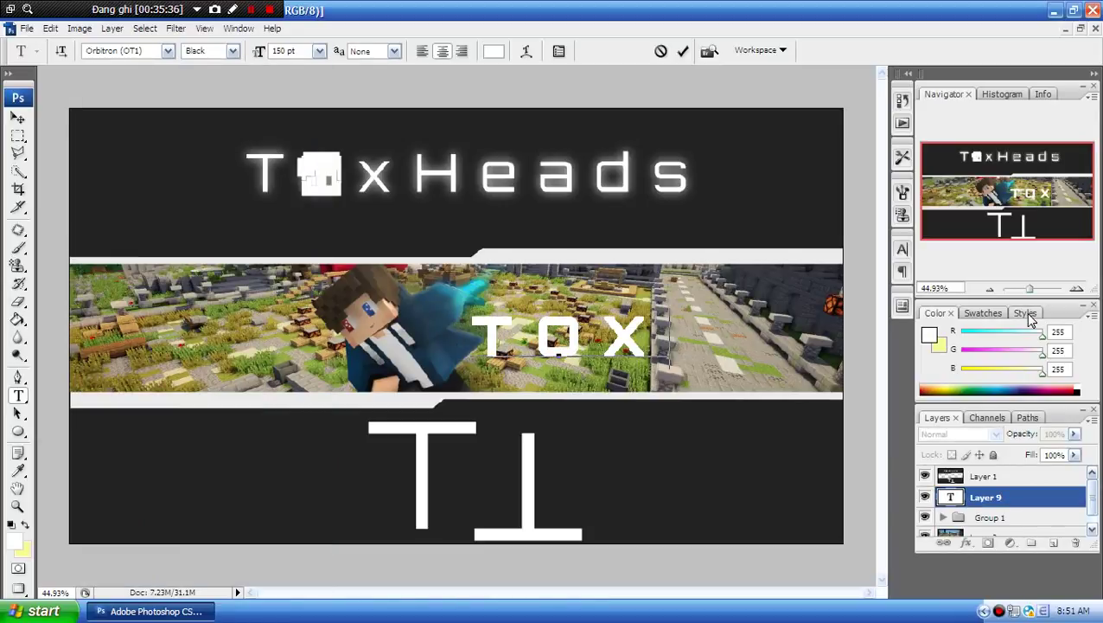
text(HEADS)
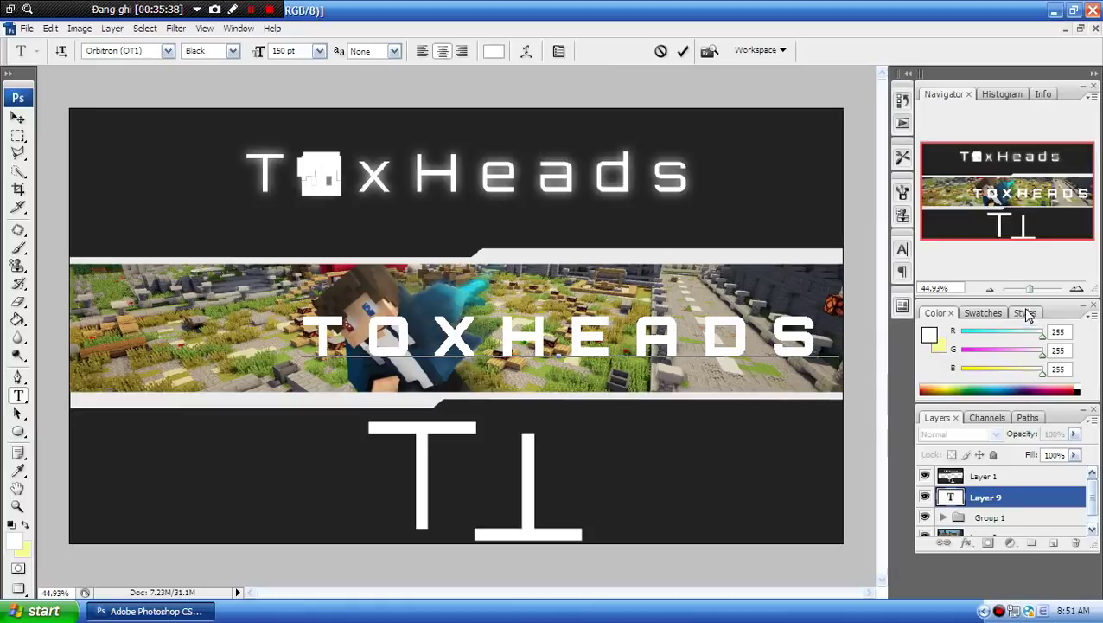
click(681, 49)
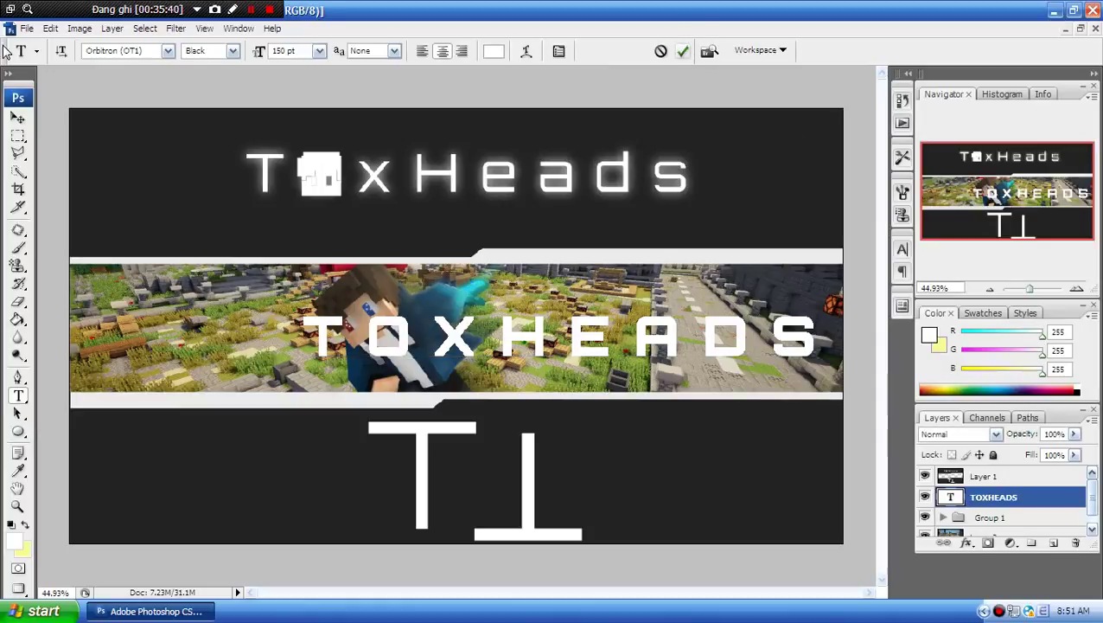
- Scale the TOXHEADS text down proportionally and place it just right of the character on the scenery strip
click(15, 121)
key(ctrl+t)
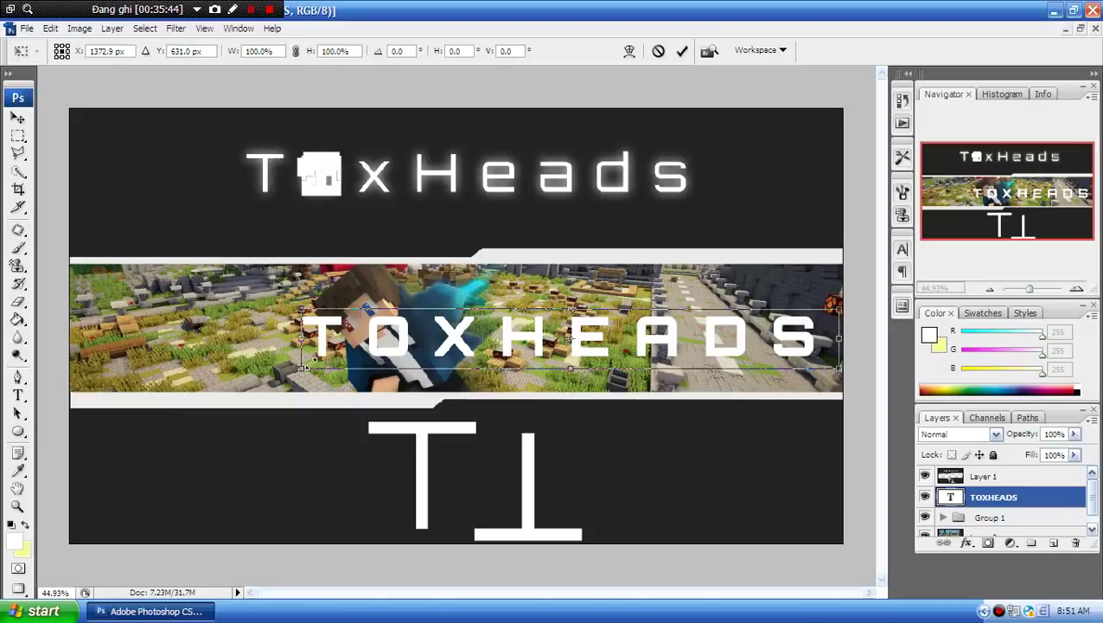
shift+drag(311, 365, 519, 357)
click(681, 51)
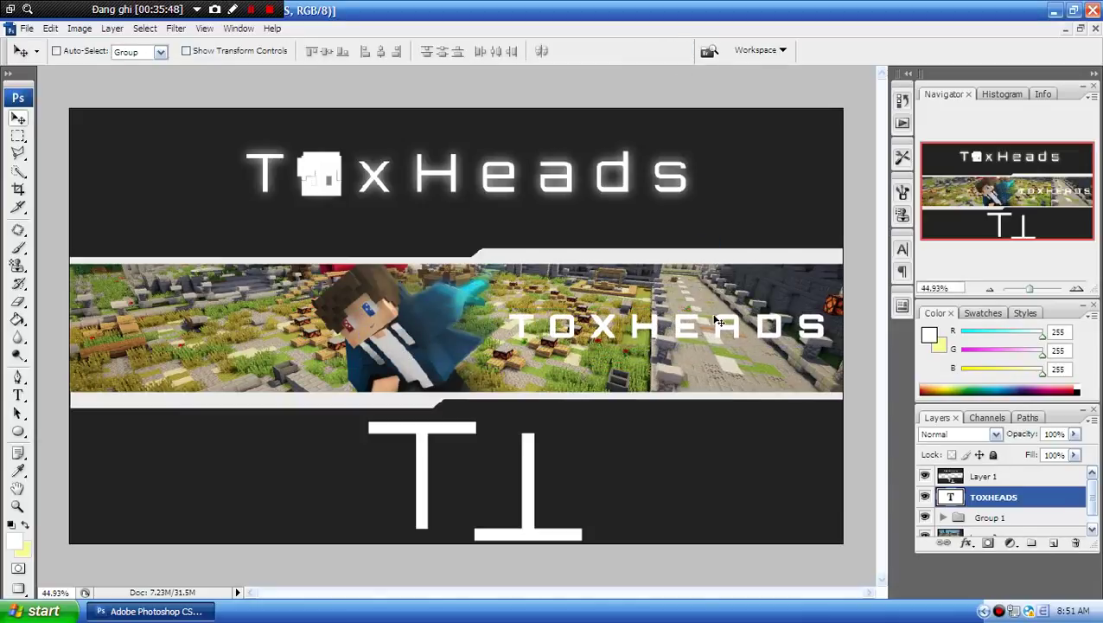
drag(703, 316, 661, 319)
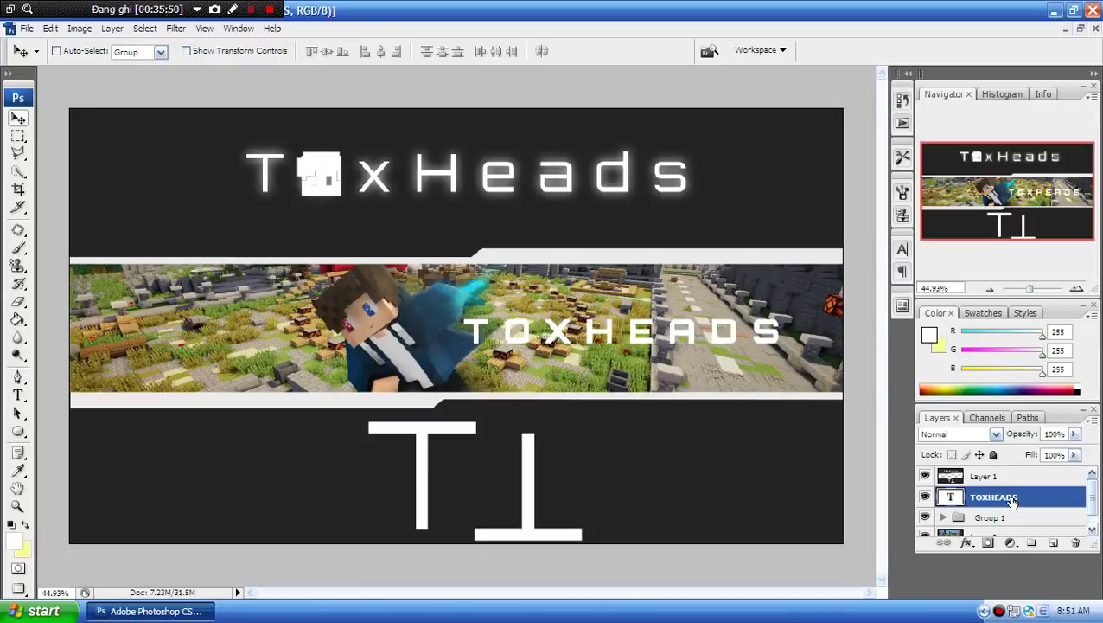
- Move the TOXHEADS text layer below Group 1, behind the character, and create a new layer group for it
drag(1048, 496, 1041, 529)
click(1041, 533)
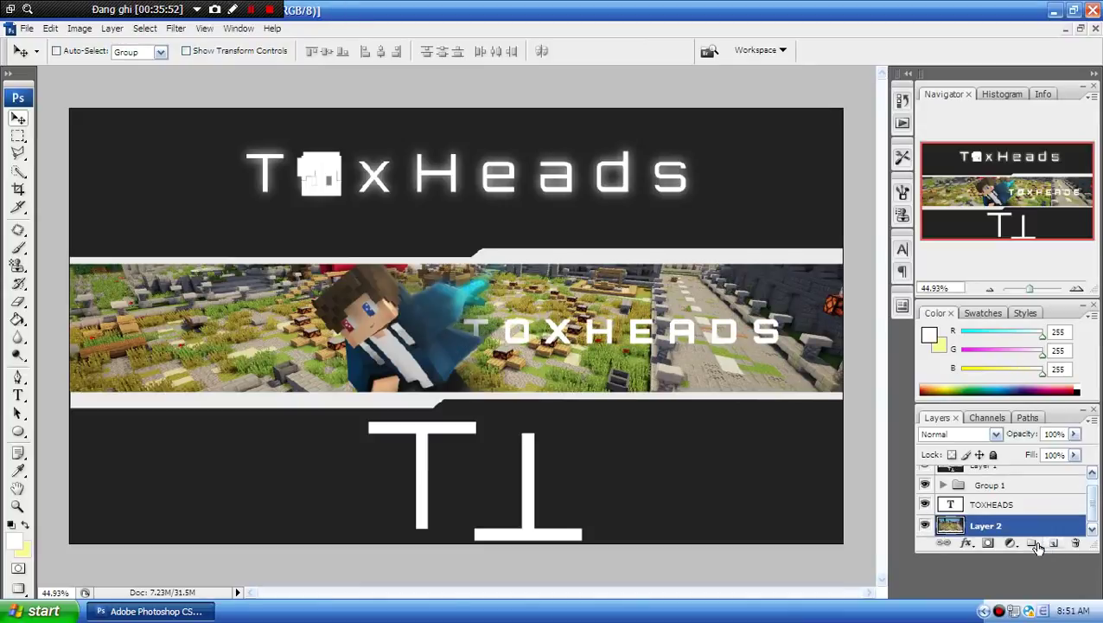
click(1025, 508)
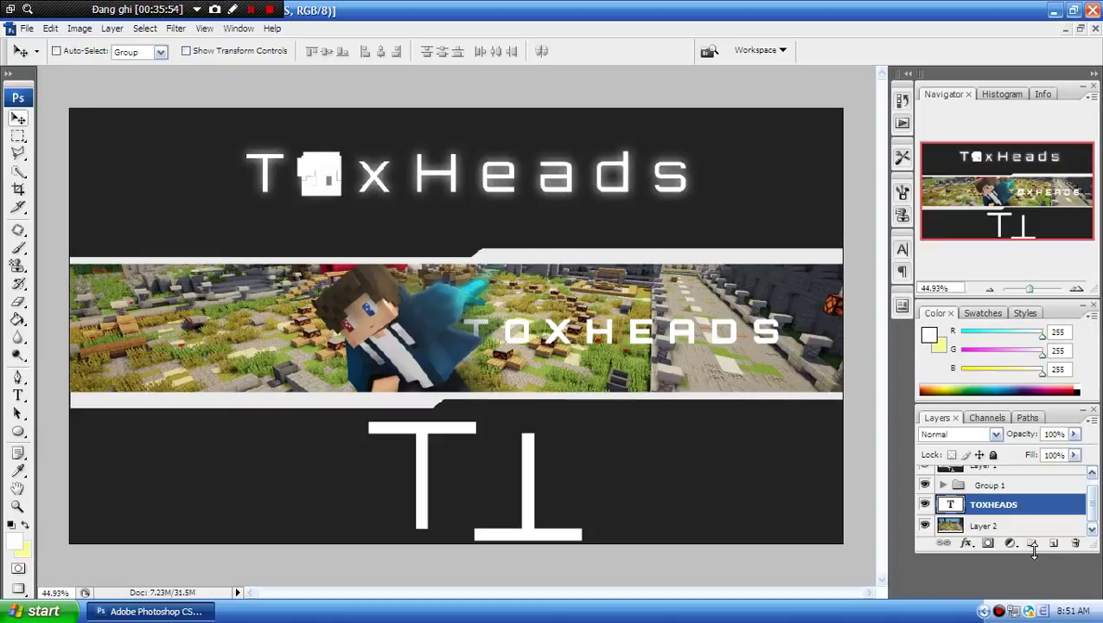
click(1036, 543)
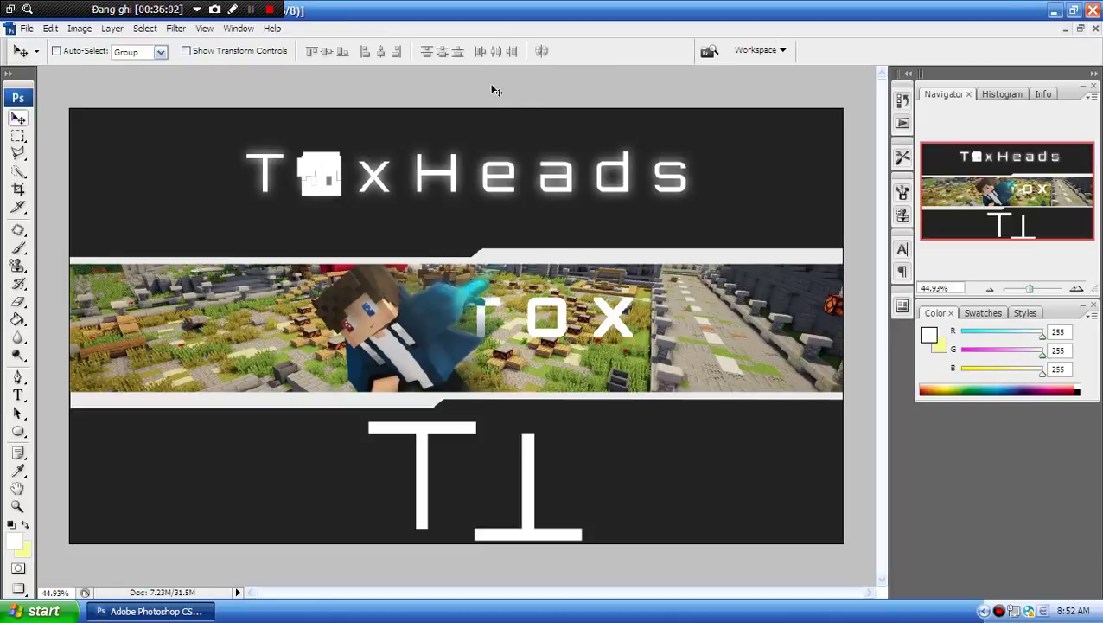
- Show the layer list, move the TOX text further right of the character and scale it proportionally to about 73.5%
click(238, 28)
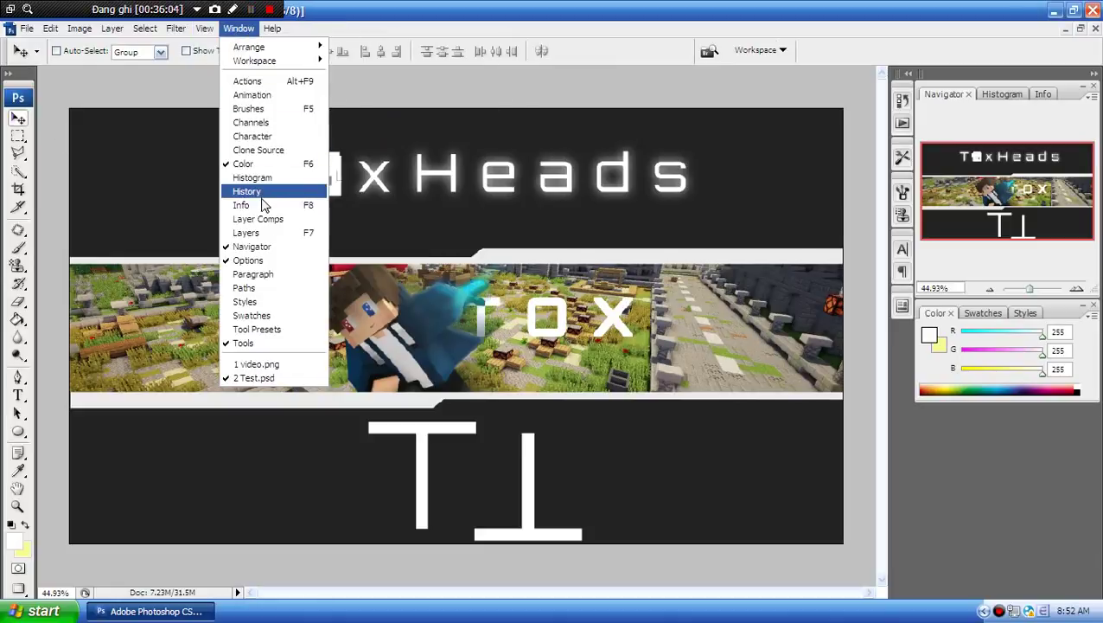
click(278, 234)
drag(604, 332, 655, 320)
key(ctrl+t)
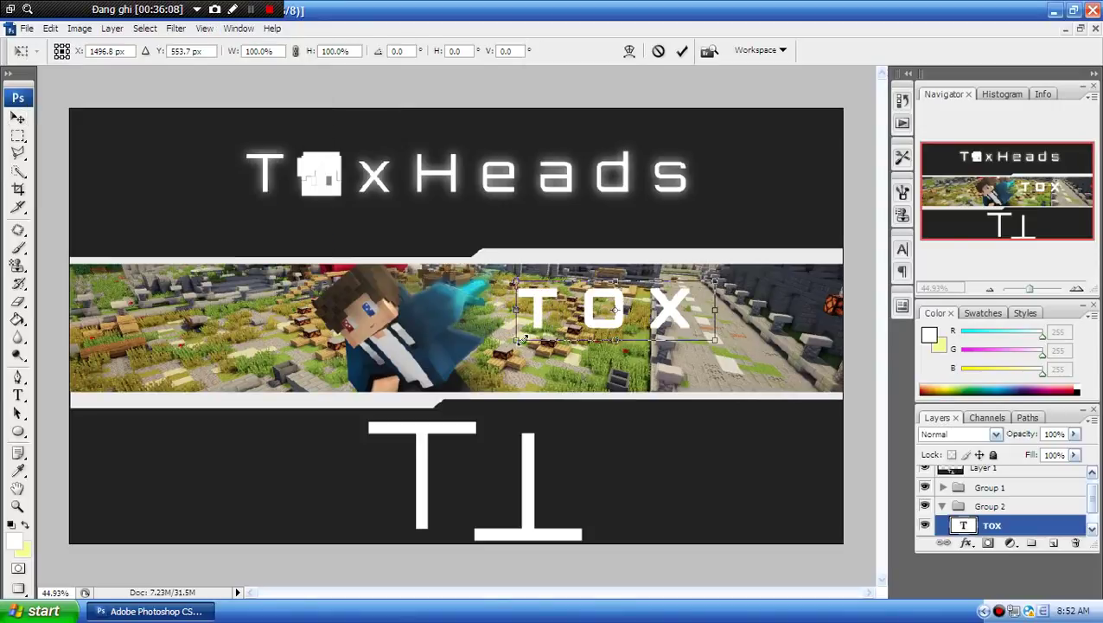
shift+drag(519, 340, 567, 325)
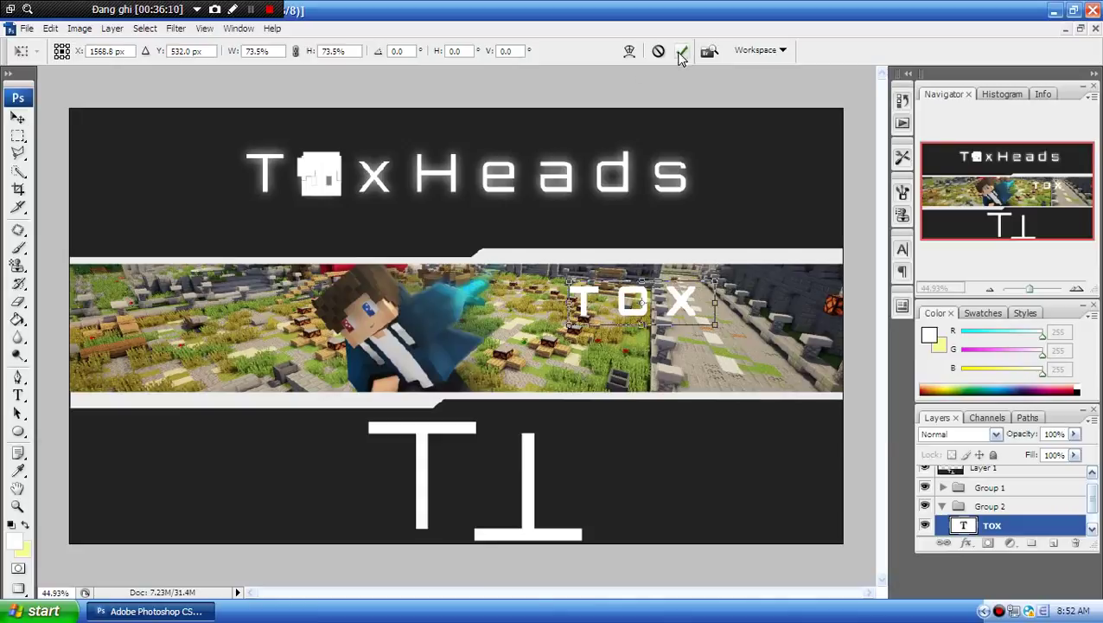
click(681, 53)
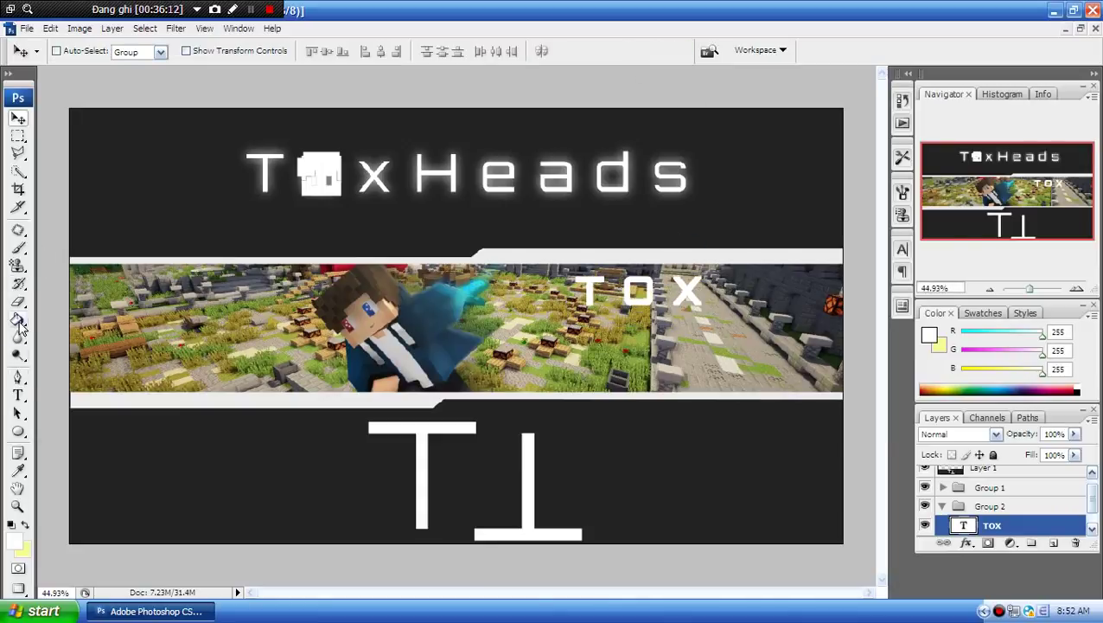
- Add the white Orbitron text Heads on the scenery strip below TOX
click(18, 395)
click(579, 346)
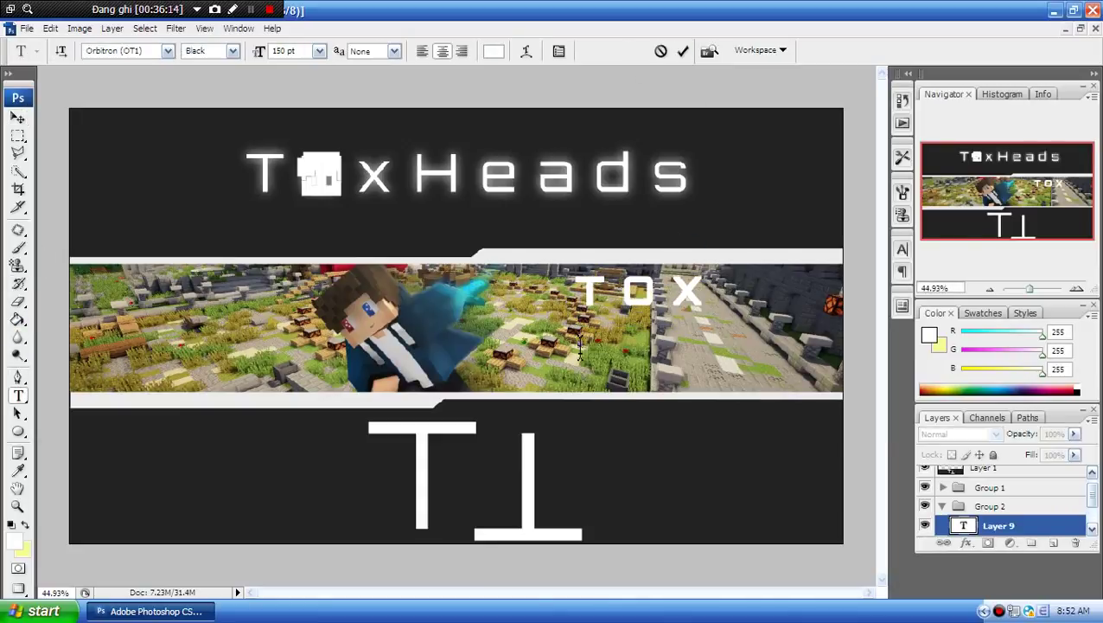
text(Heads)
key(BackSpace)
key(BackSpace)
key(BackSpace)
key(BackSpace)
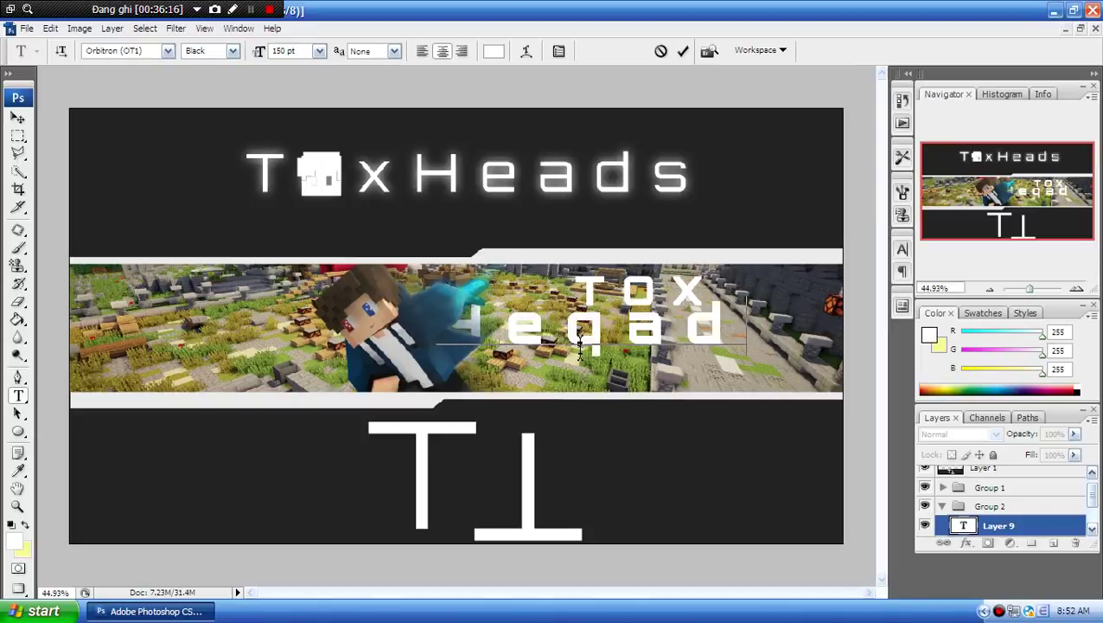
text(ads)
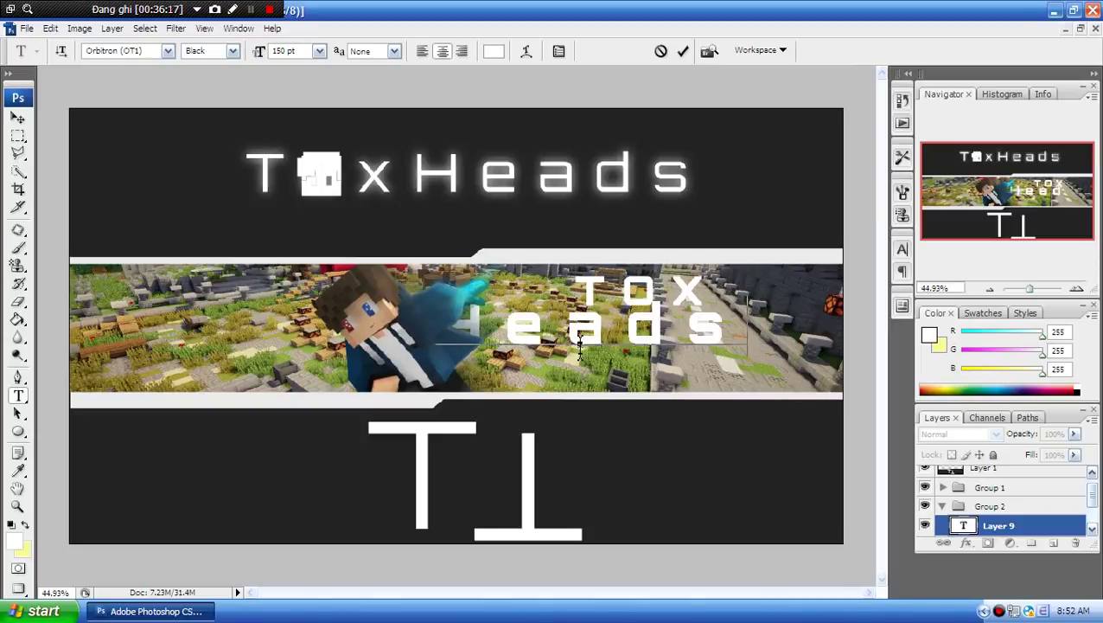
click(683, 51)
- Move the Heads text right so it sits under TOX, and place its layer below the TOX layer
click(18, 118)
drag(623, 359, 683, 365)
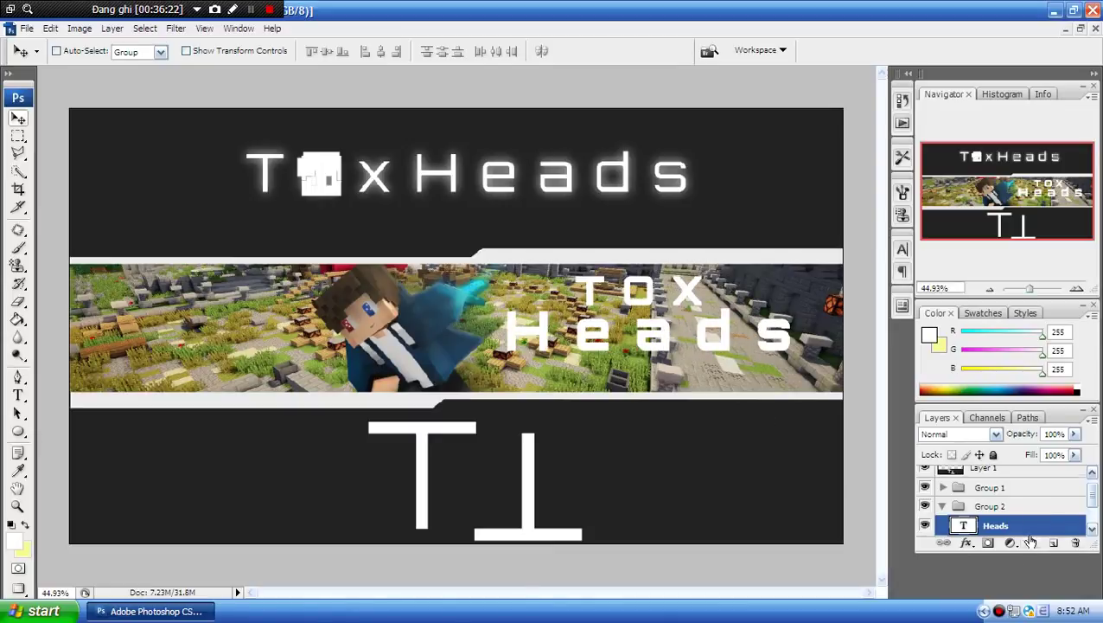
scroll(1020, 530, down, 1)
mouse_move(1015, 508)
mouse_down()
mouse_move(1022, 548)
mouse_move(1015, 517)
mouse_up()
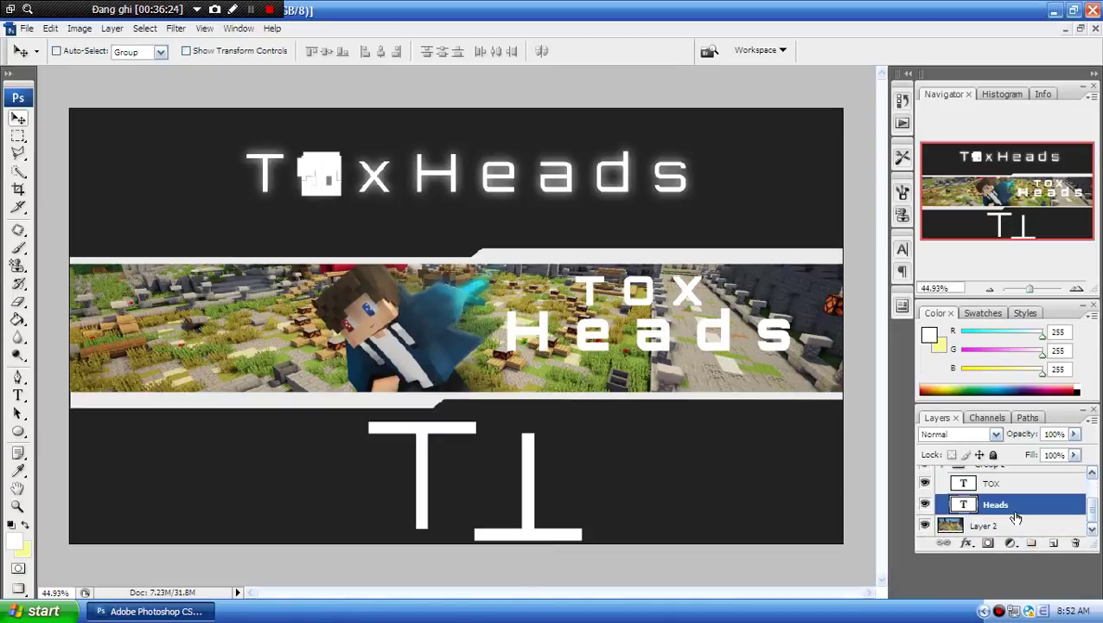
- Change the Heads text to all capitals, HEADS
click(18, 396)
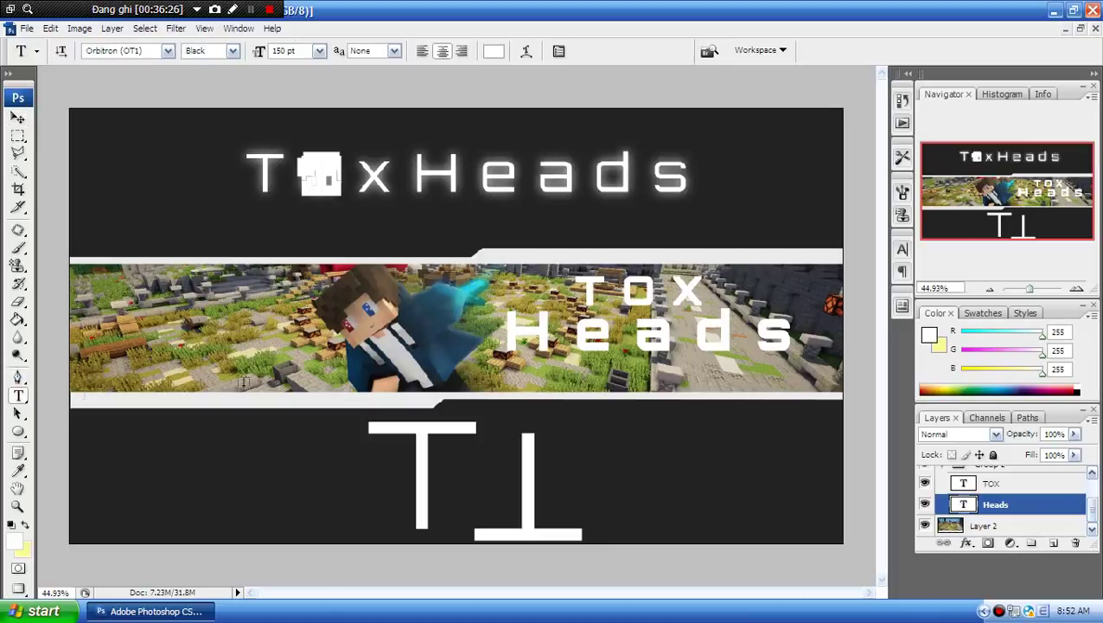
click(569, 322)
key(Delete)
key(Delete)
key(Delete)
key(Delete)
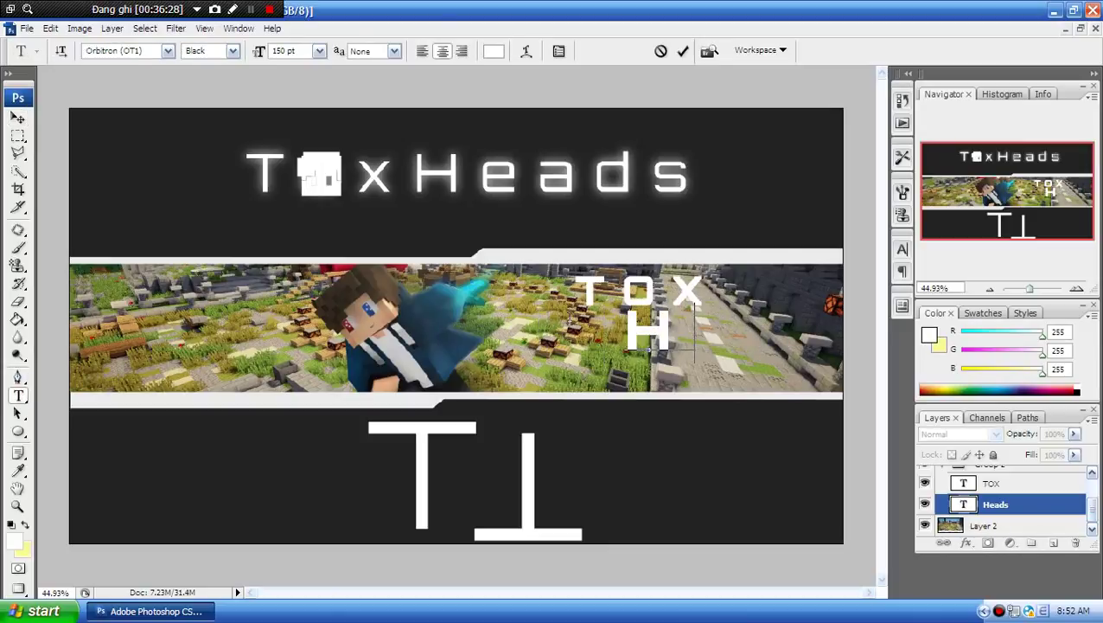
text(EADS)
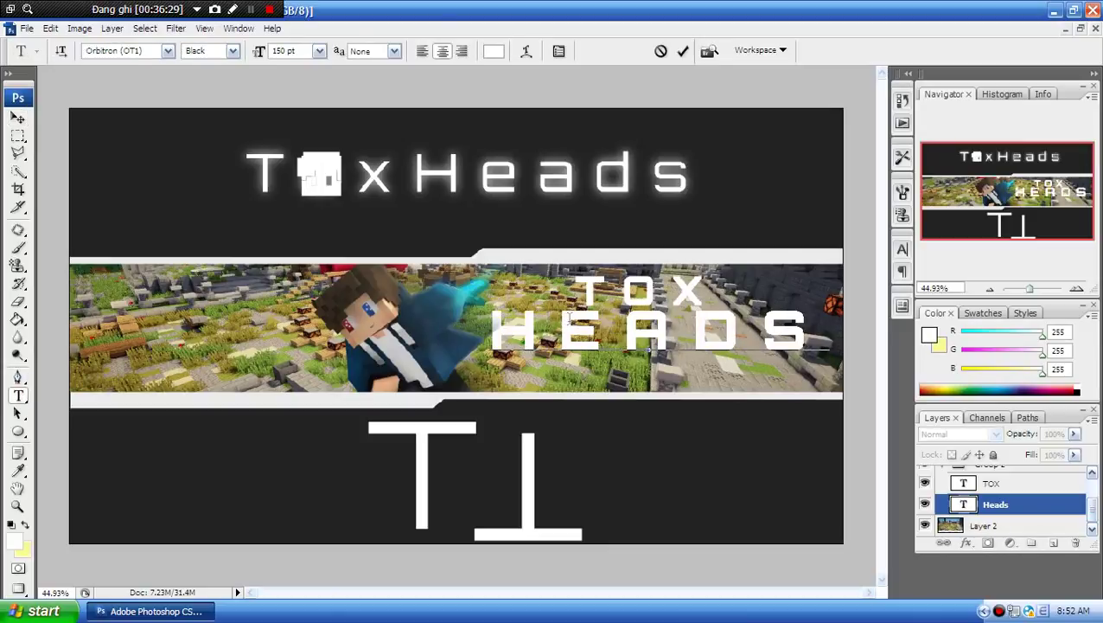
click(682, 51)
- Scale the TOX and HEADS text layers together proportionally to about 78.2% and reposition them on the scenery strip beside the character
click(19, 117)
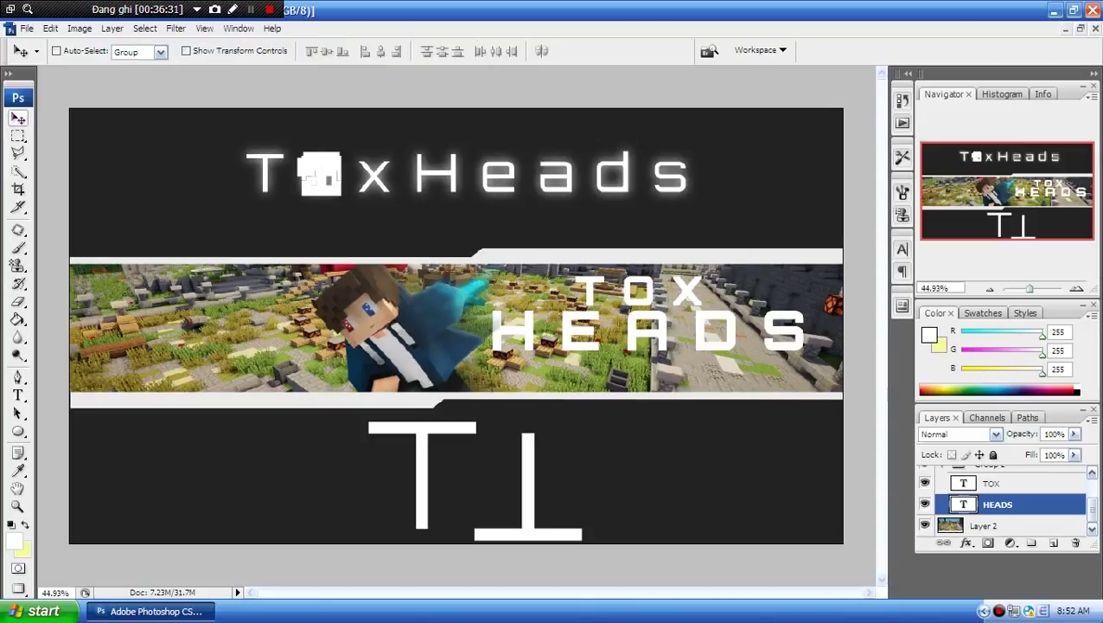
shift+click(998, 486)
key(ctrl+t)
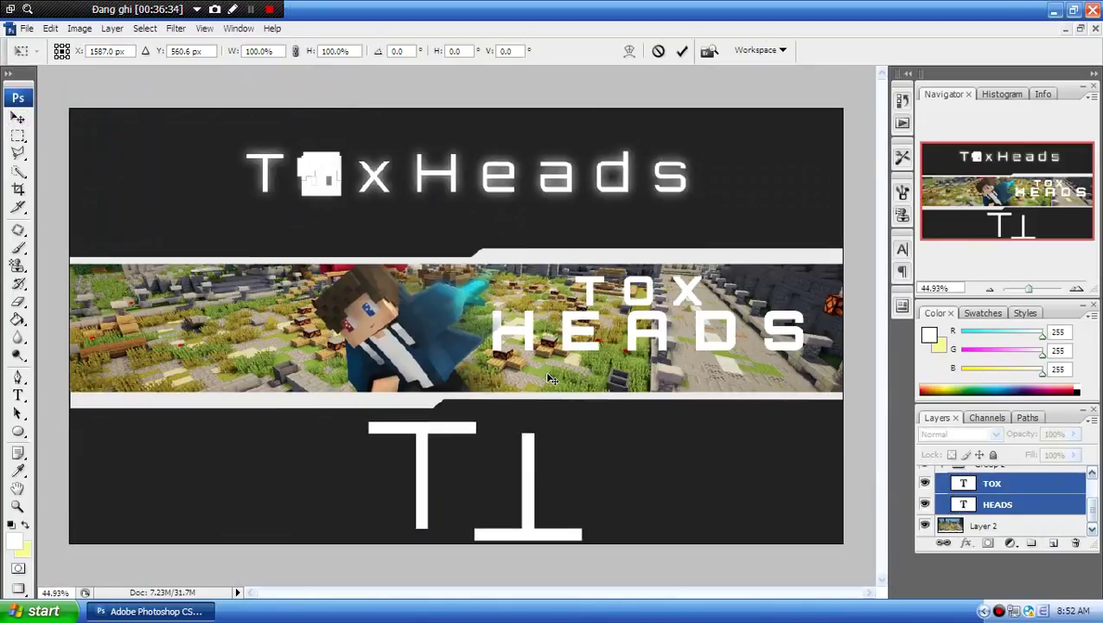
shift+drag(492, 354, 562, 336)
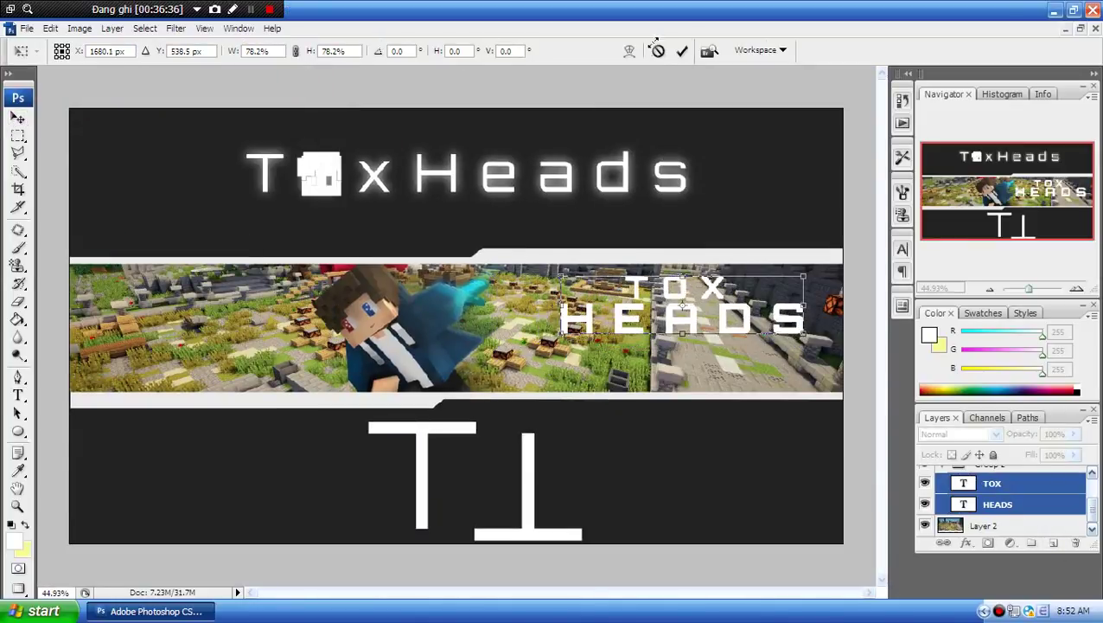
click(682, 51)
drag(741, 264, 692, 283)
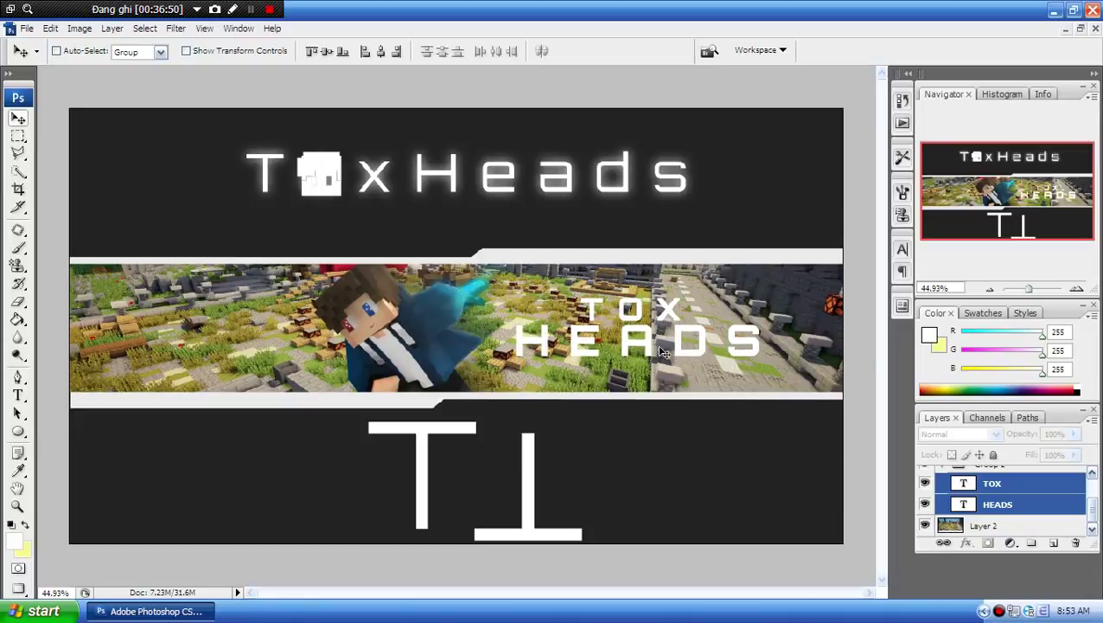
- Nudge the TOX text slightly right and down so it sits centred just above HEADS
click(1036, 502)
ctrl+click(680, 350)
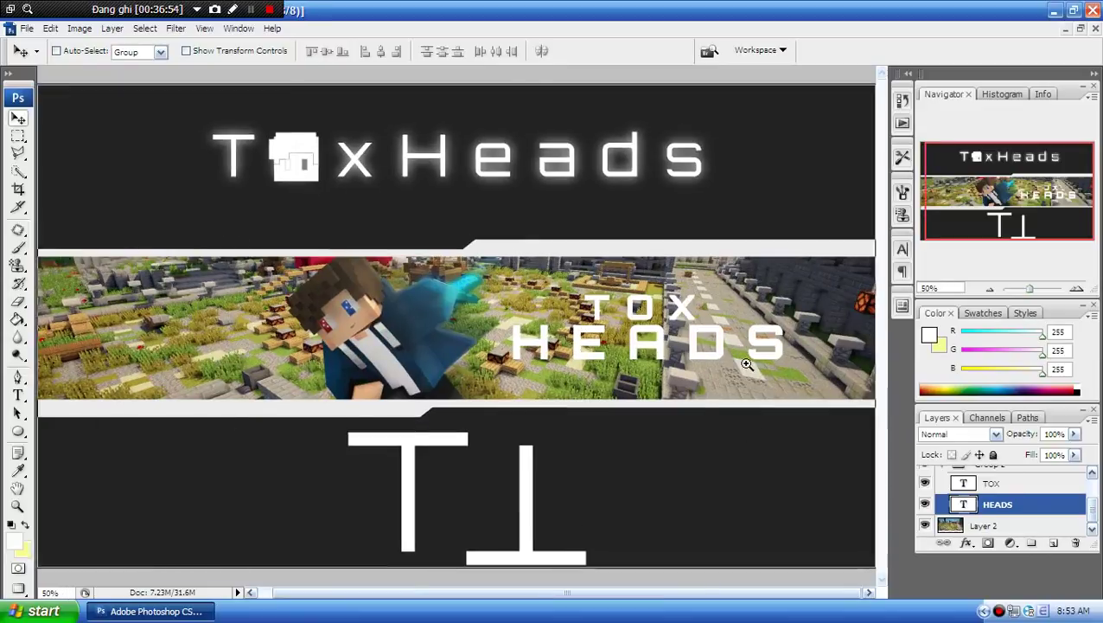
ctrl+click(747, 364)
ctrl+click(579, 290)
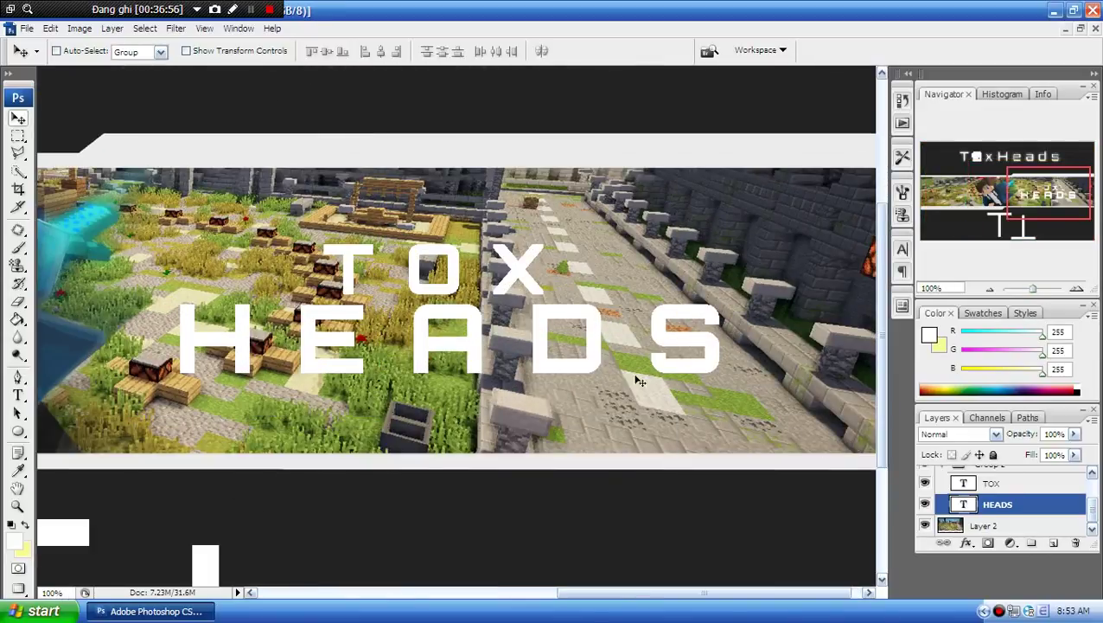
click(990, 481)
drag(601, 274, 613, 283)
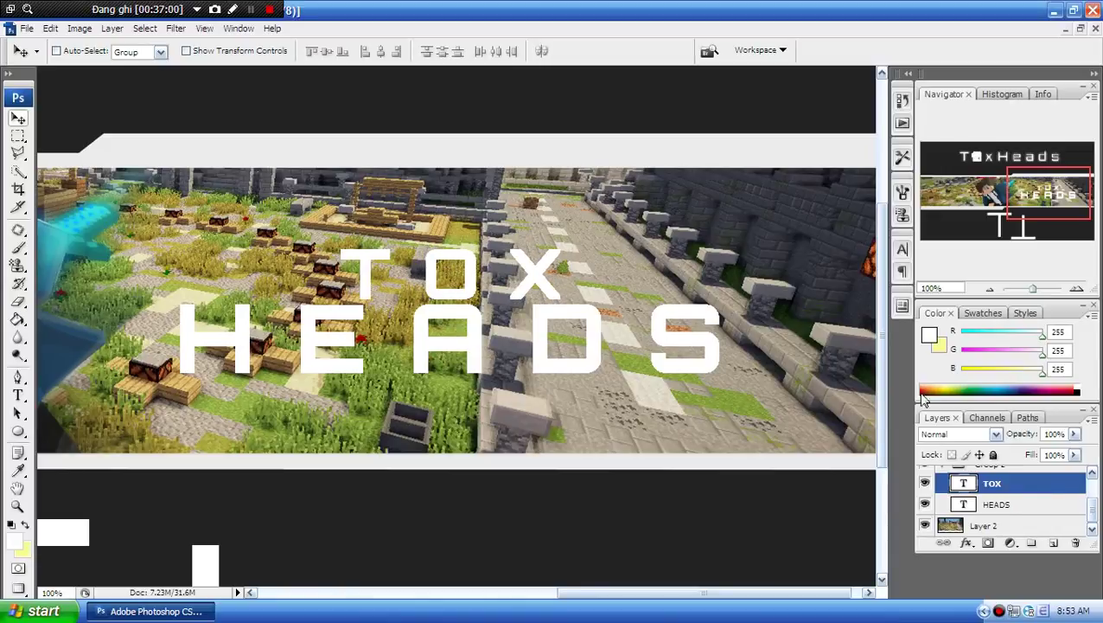
- Add a Gradient Overlay to the TOX text using the light grey Gradient 004 preset
double_click(1038, 486)
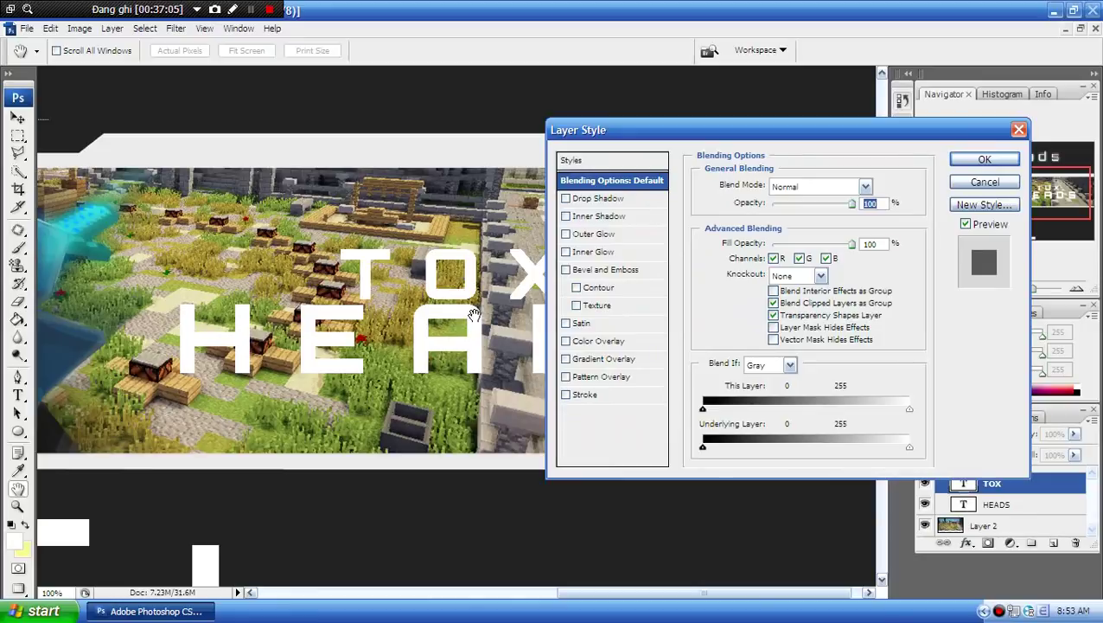
click(581, 360)
click(789, 223)
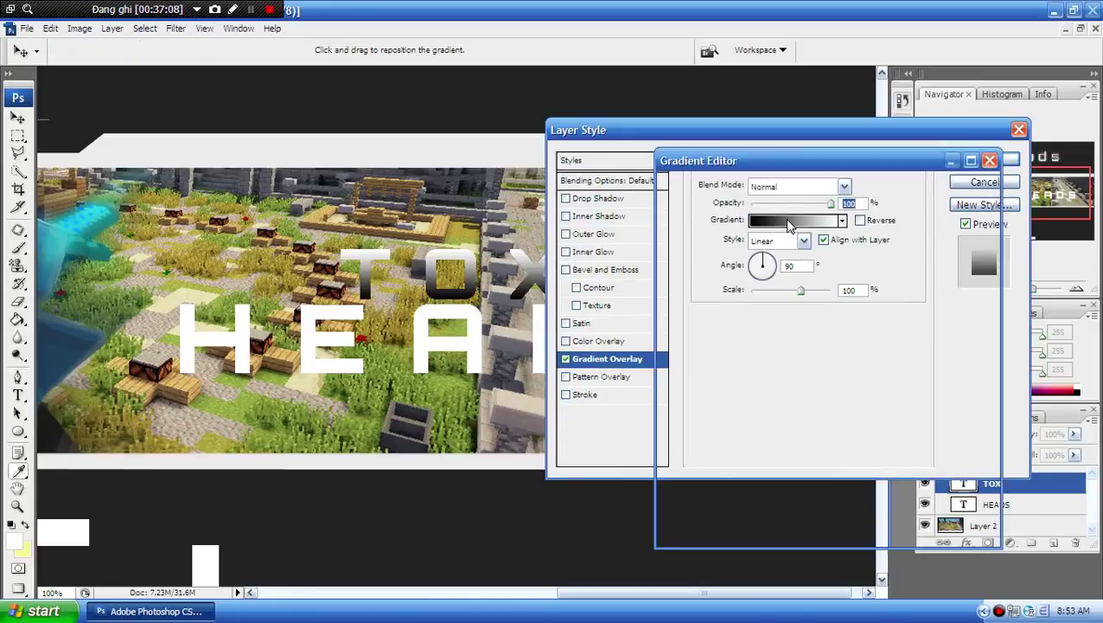
scroll(799, 273, down, 4)
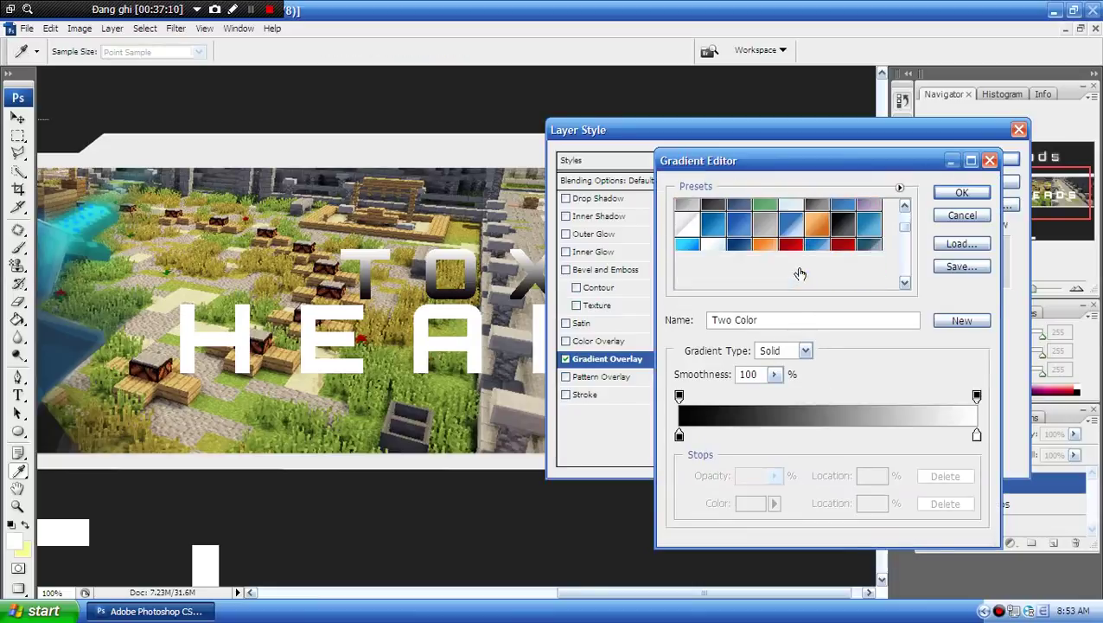
scroll(800, 273, up, 4)
click(804, 269)
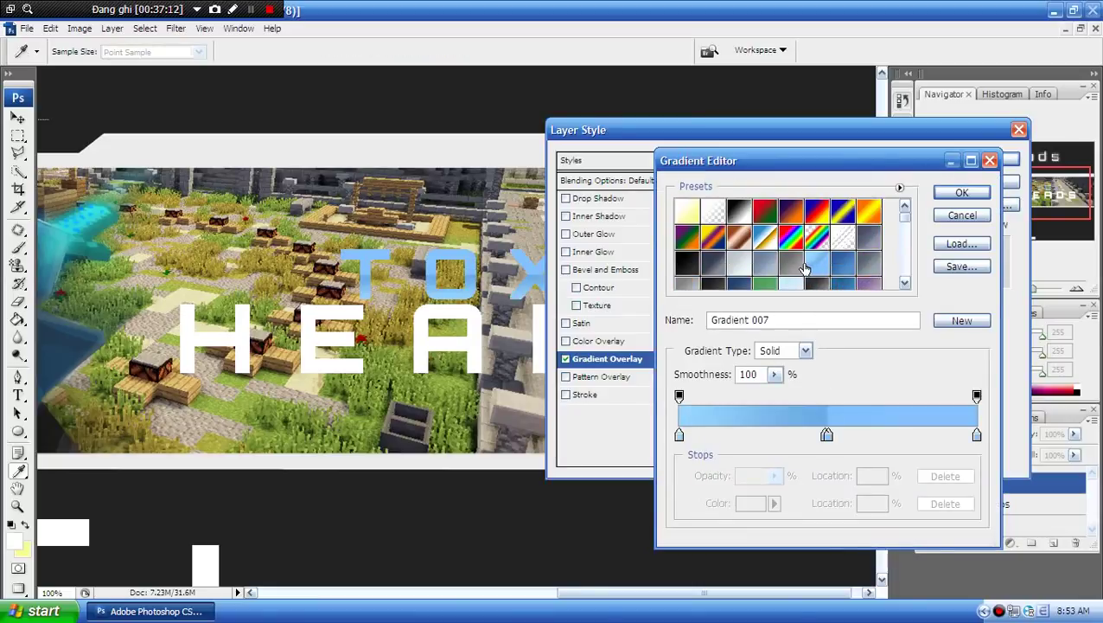
click(751, 261)
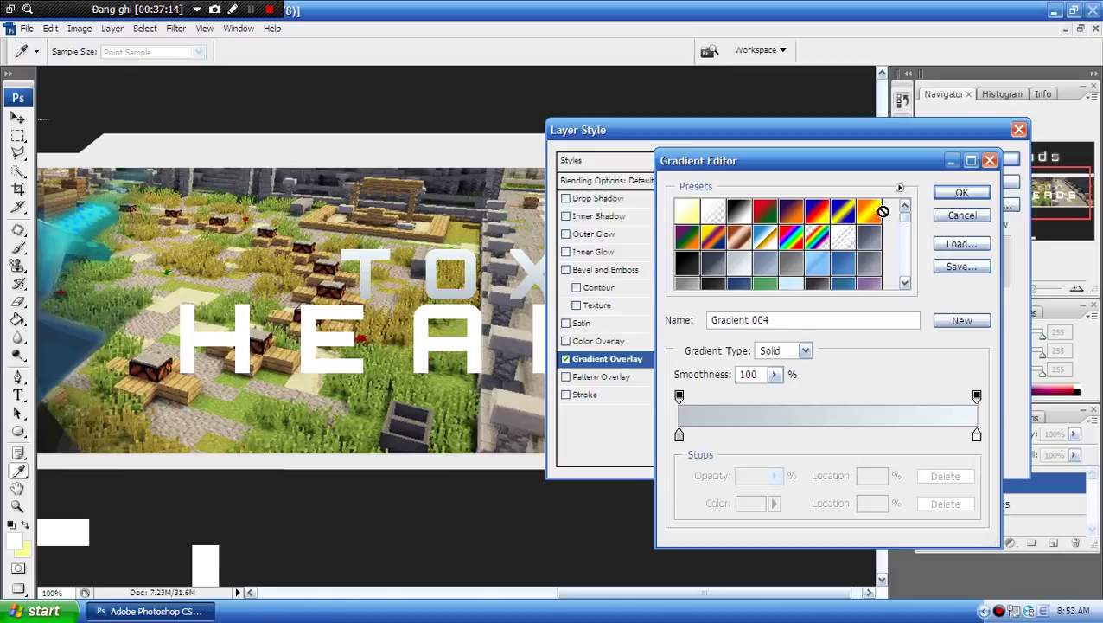
click(961, 192)
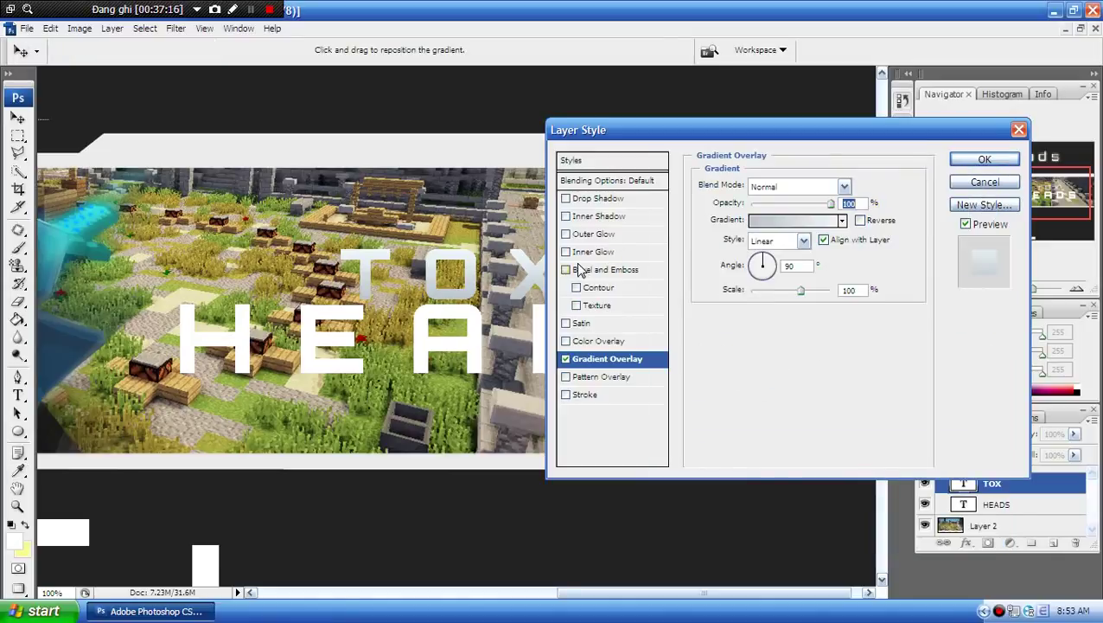
- Try a Drop Shadow with 0 px distance on the TOX text and switch it off again
click(577, 200)
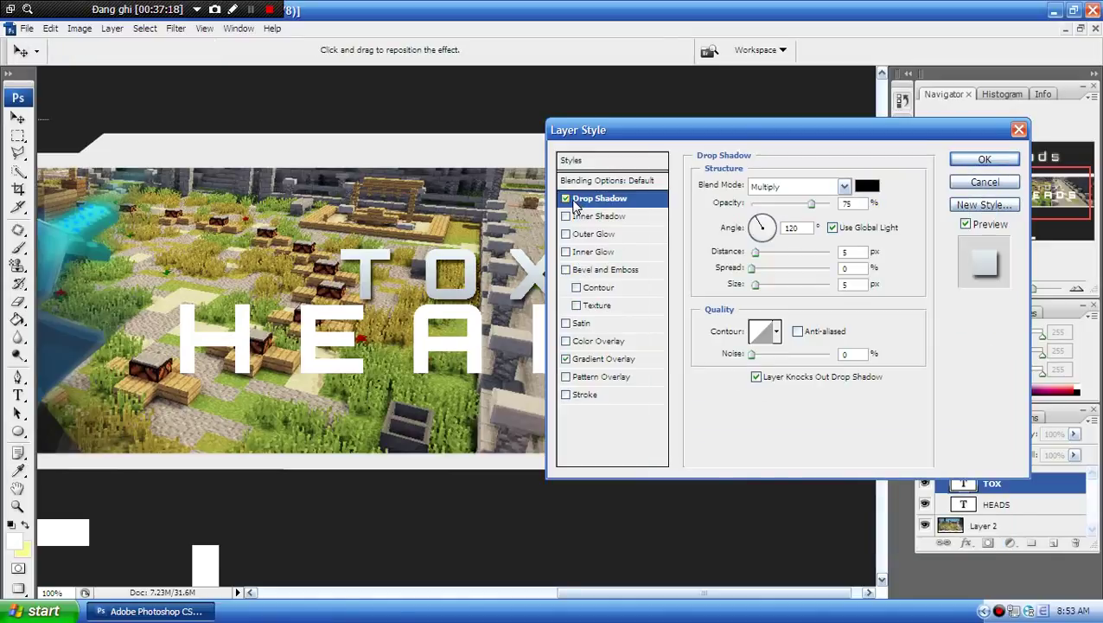
drag(755, 251, 749, 251)
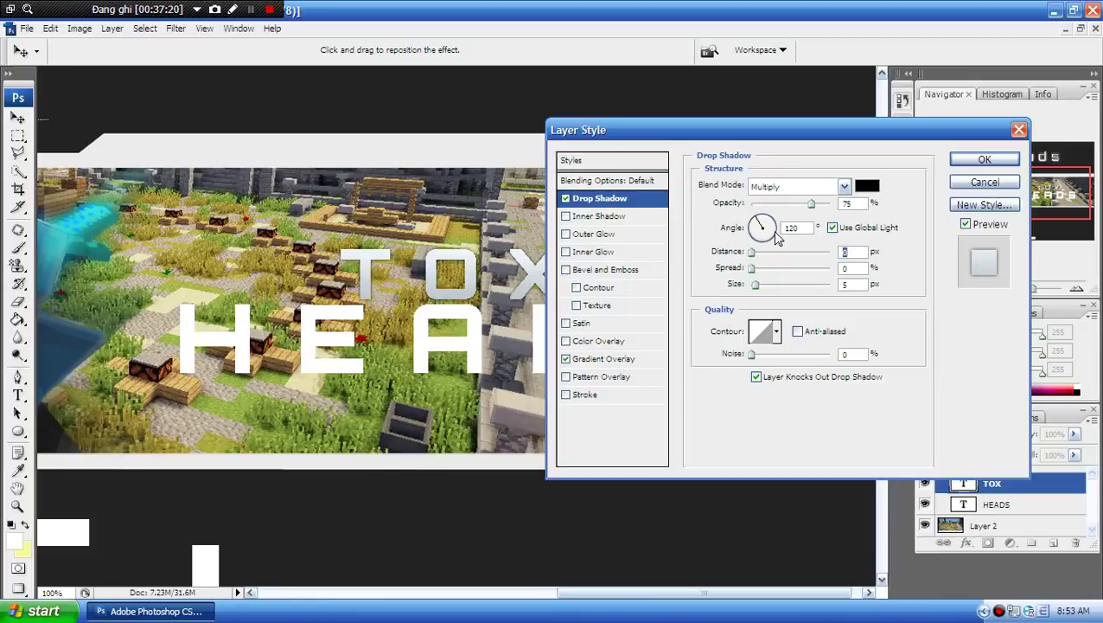
click(964, 159)
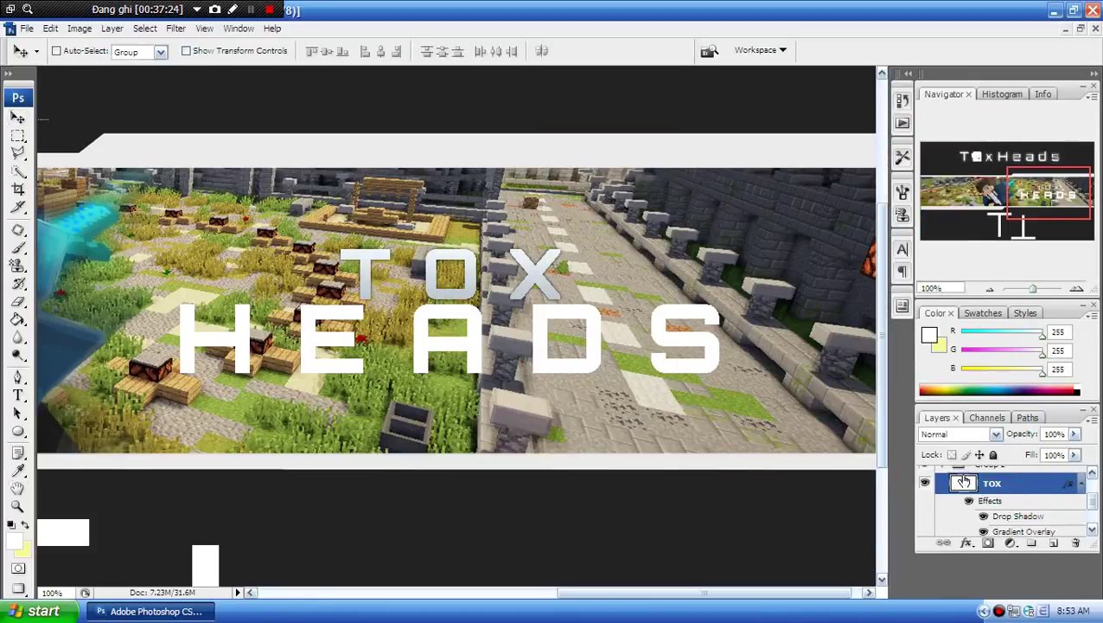
double_click(1029, 482)
click(566, 199)
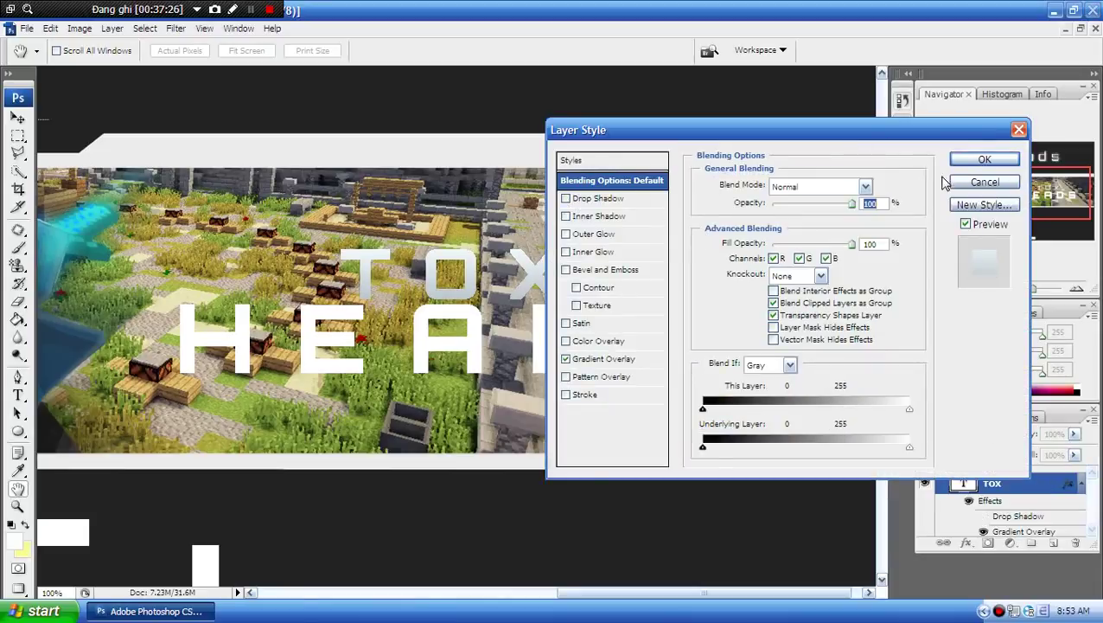
click(984, 157)
- Turn on a Gradient Overlay for the HEADS text layer and open its gradient for editing
scroll(1020, 506, down, 1)
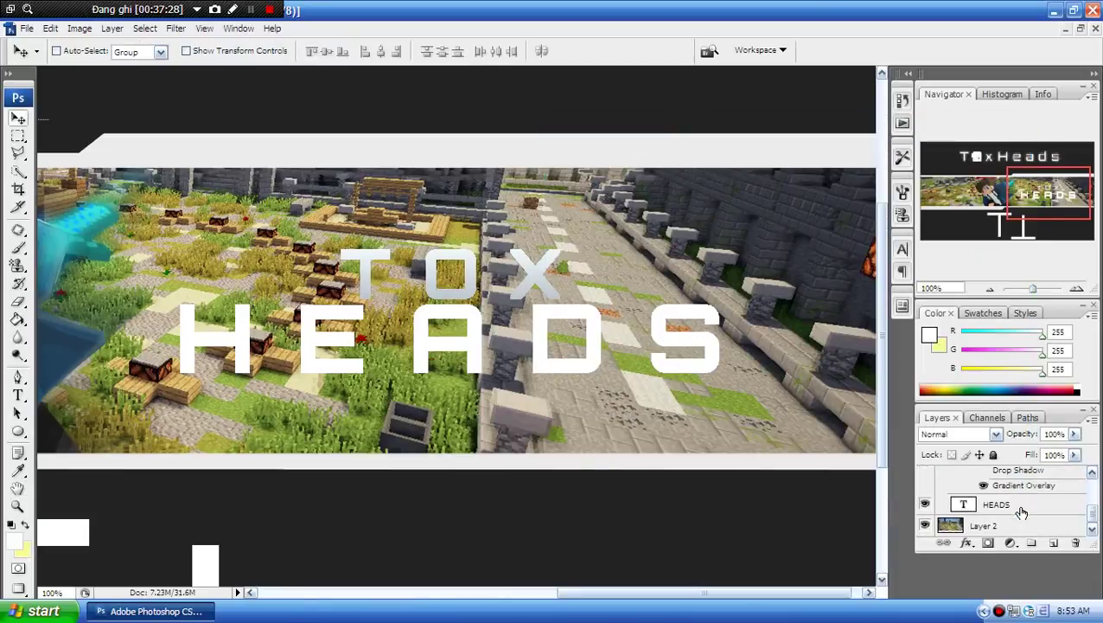
click(1021, 508)
double_click(1028, 508)
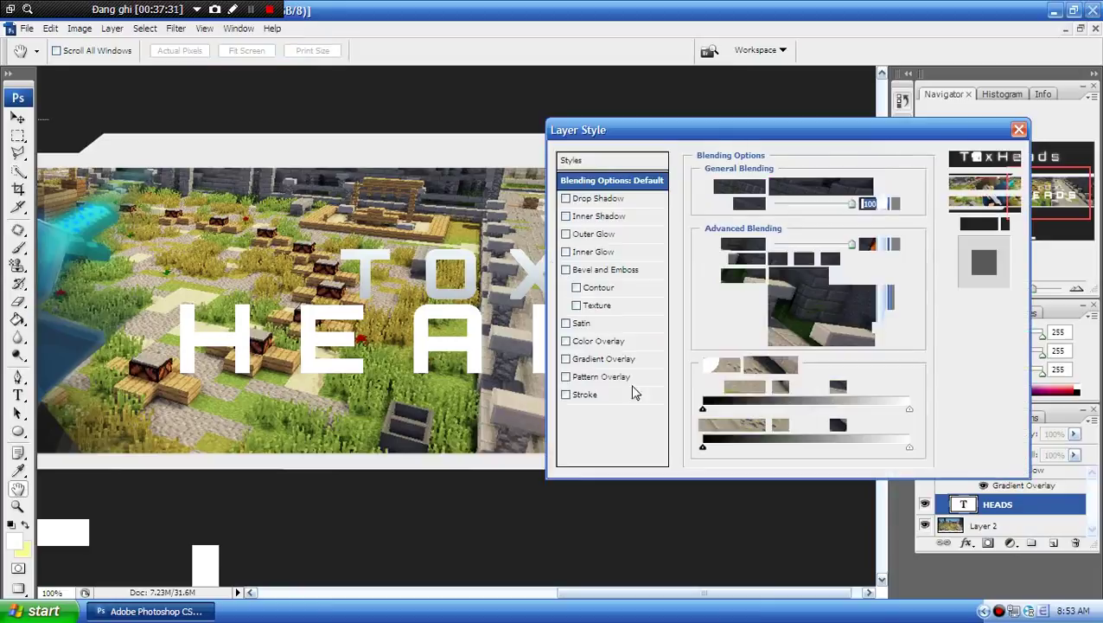
click(567, 361)
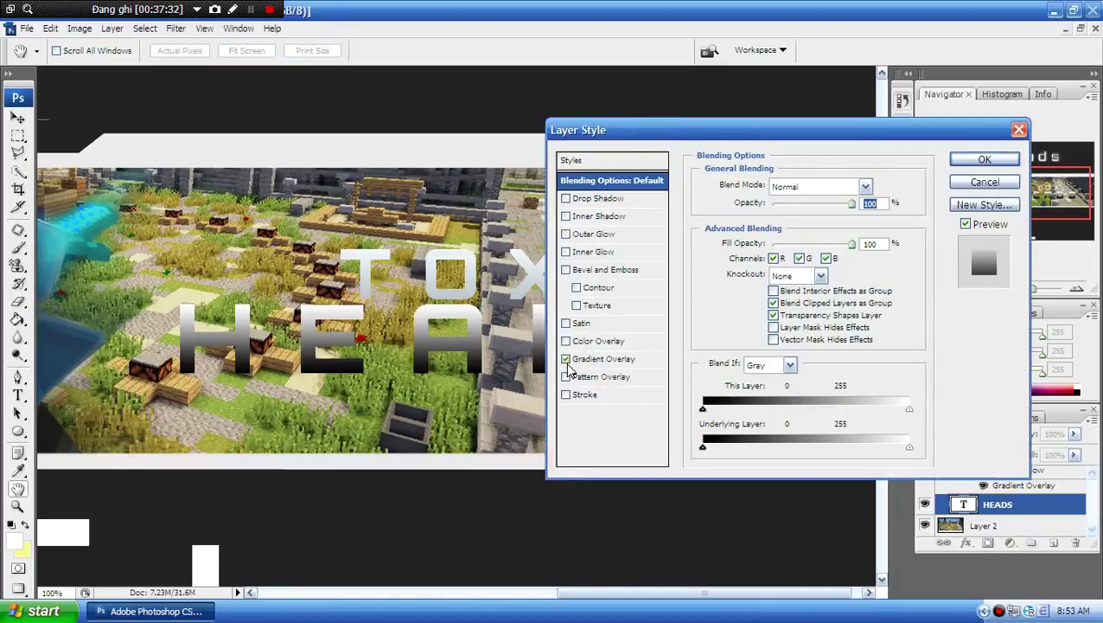
click(581, 361)
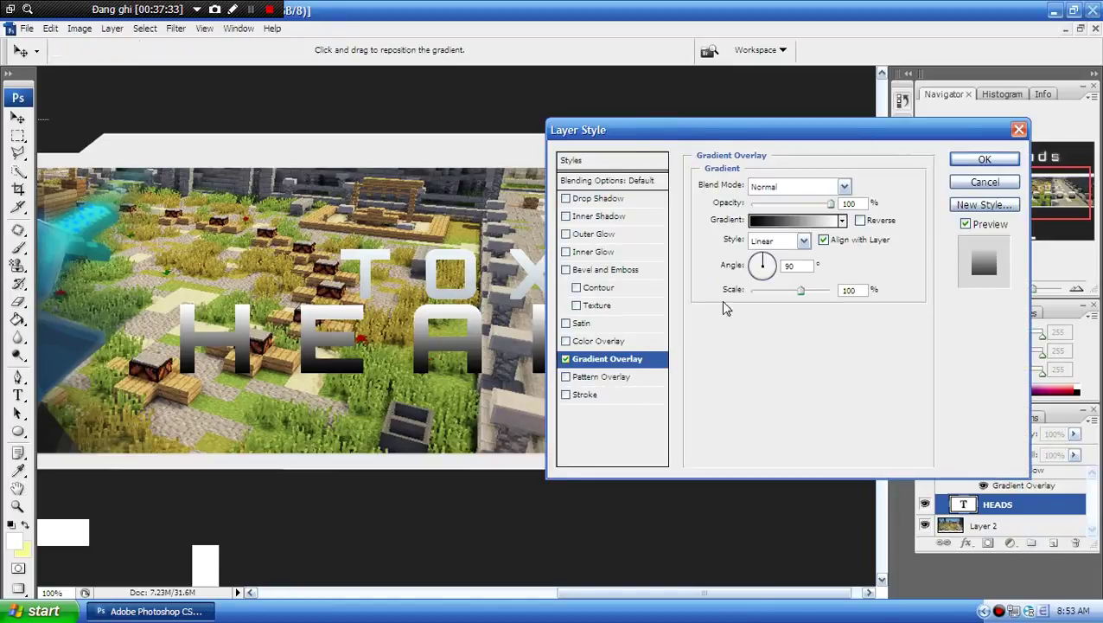
click(830, 223)
- Try the Gradient 007, Gradient 039, Gradient 040 and Gradient 022 presets on the HEADS overlay
click(821, 241)
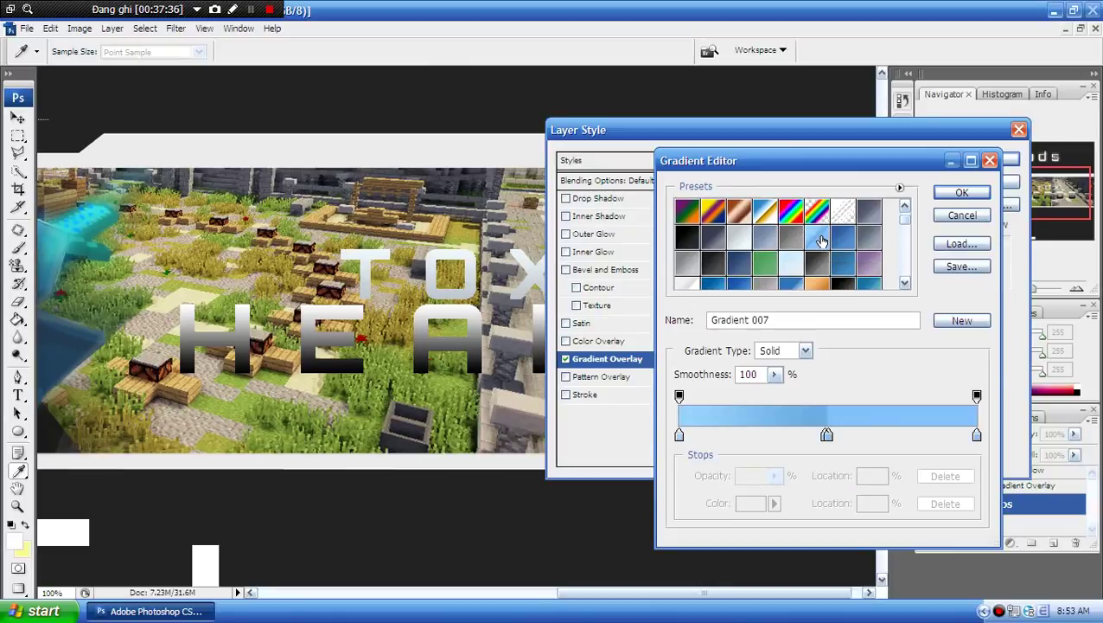
scroll(823, 241, down, 3)
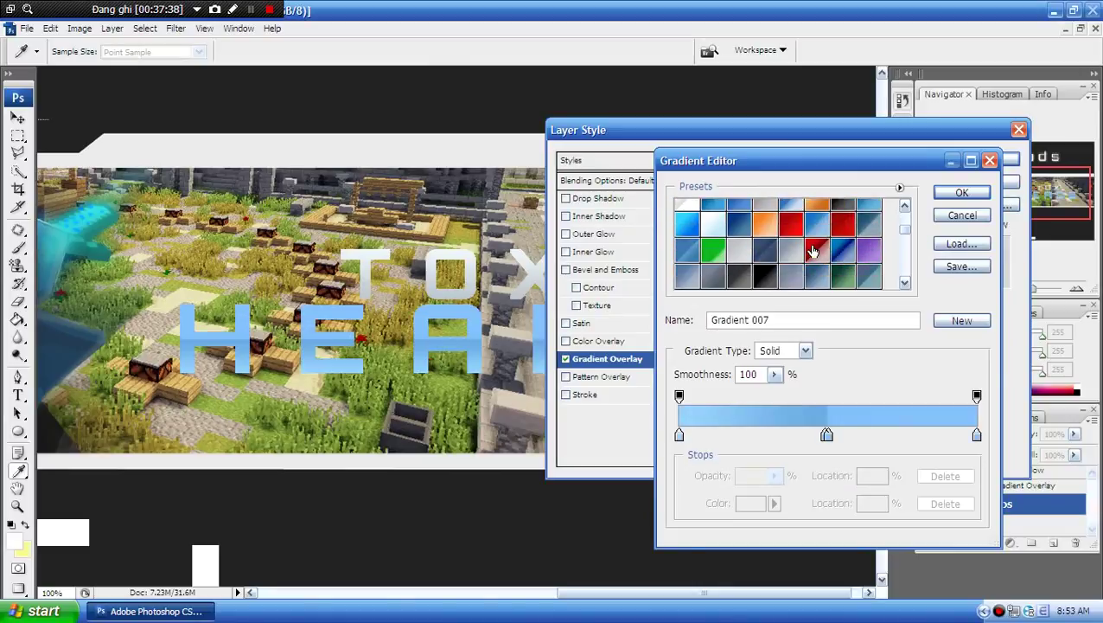
click(814, 246)
scroll(815, 250, down, 1)
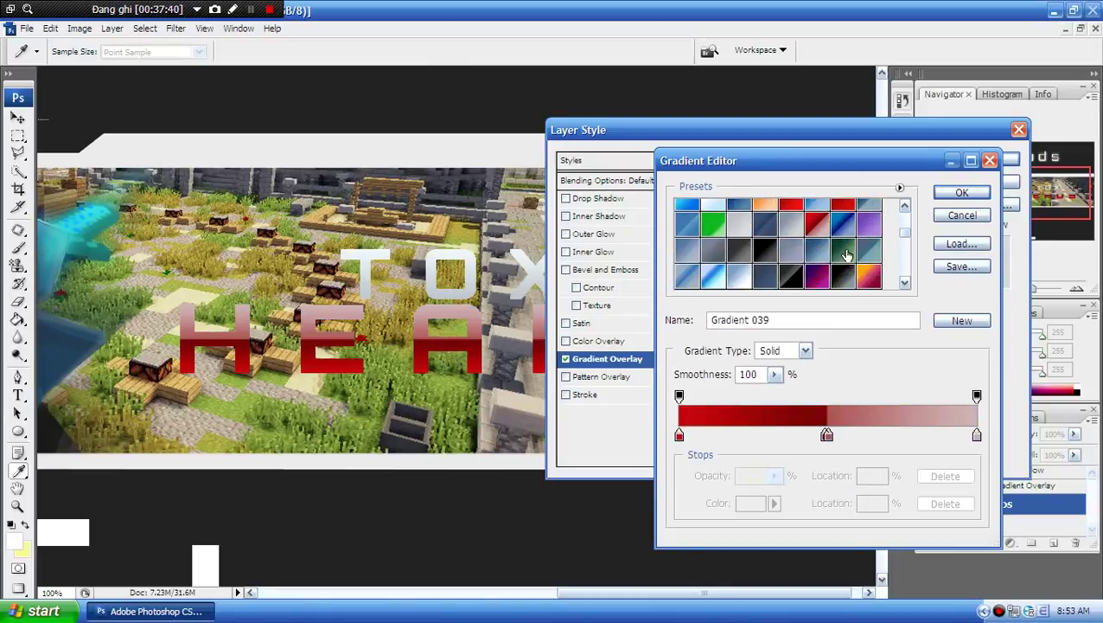
click(847, 253)
click(850, 233)
scroll(849, 233, up, 1)
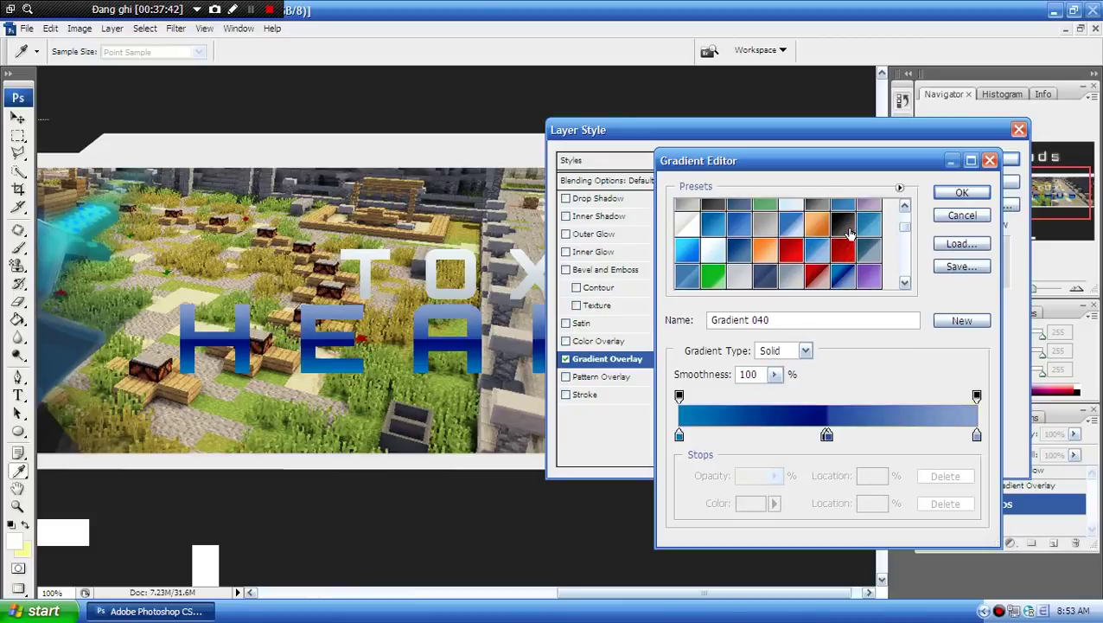
click(790, 229)
scroll(818, 261, up, 1)
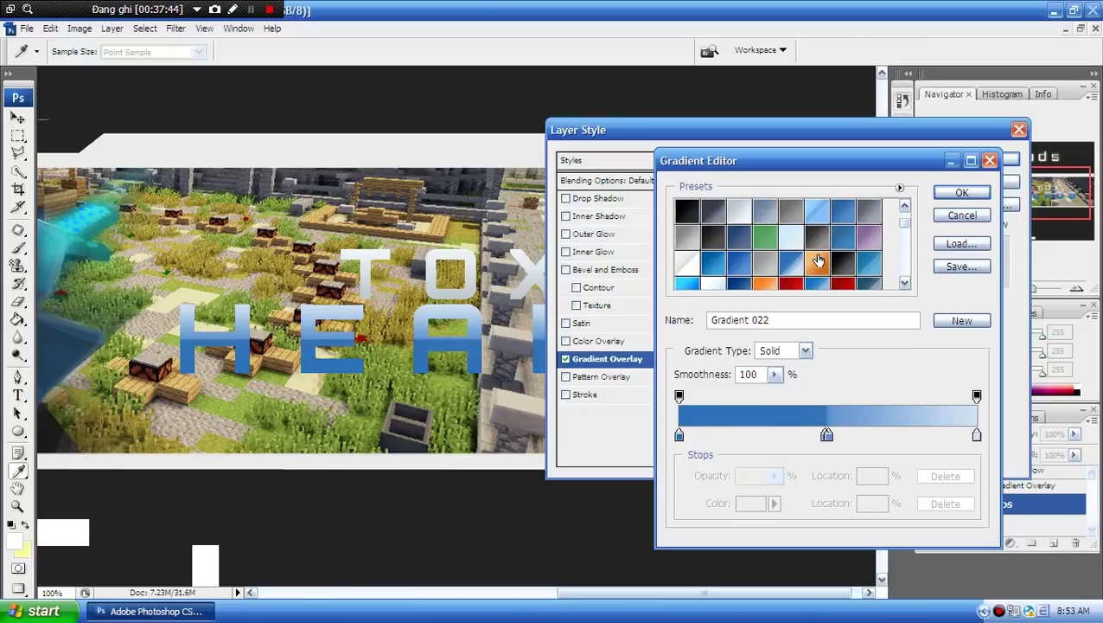
click(839, 236)
click(815, 217)
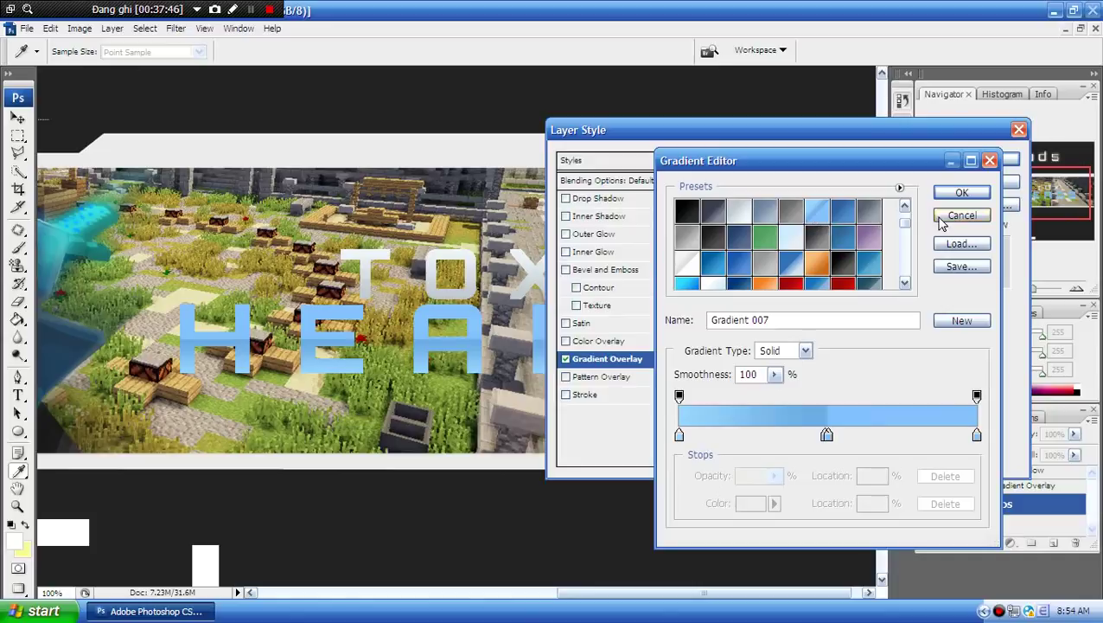
- Apply the blue Gradient 022 preset to the HEADS overlay with a 133° angle
click(796, 266)
click(961, 192)
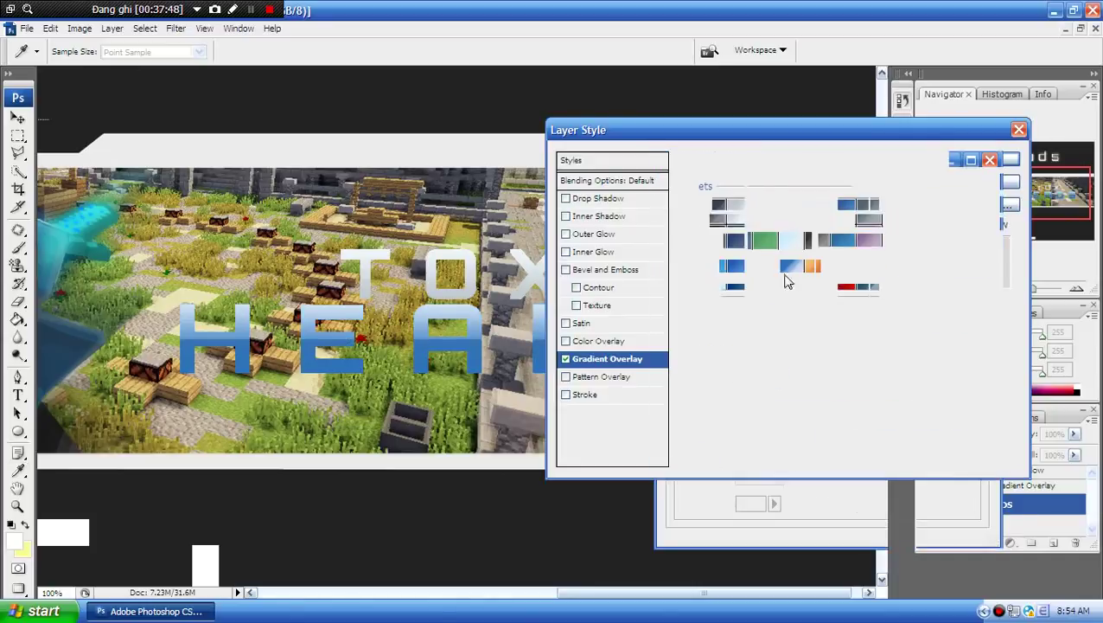
click(758, 264)
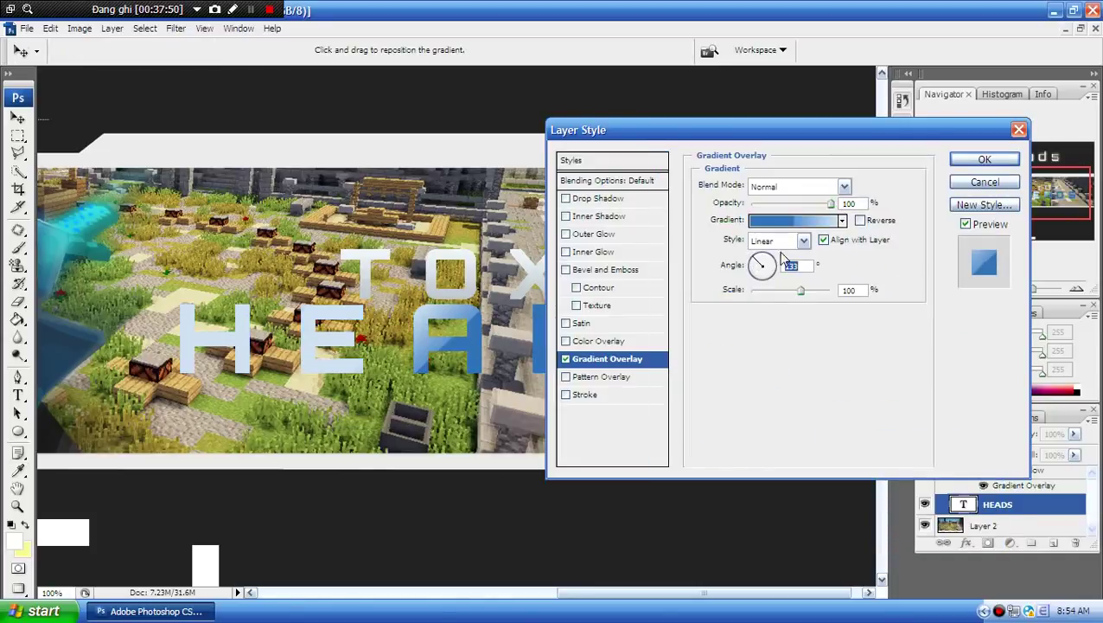
double_click(981, 161)
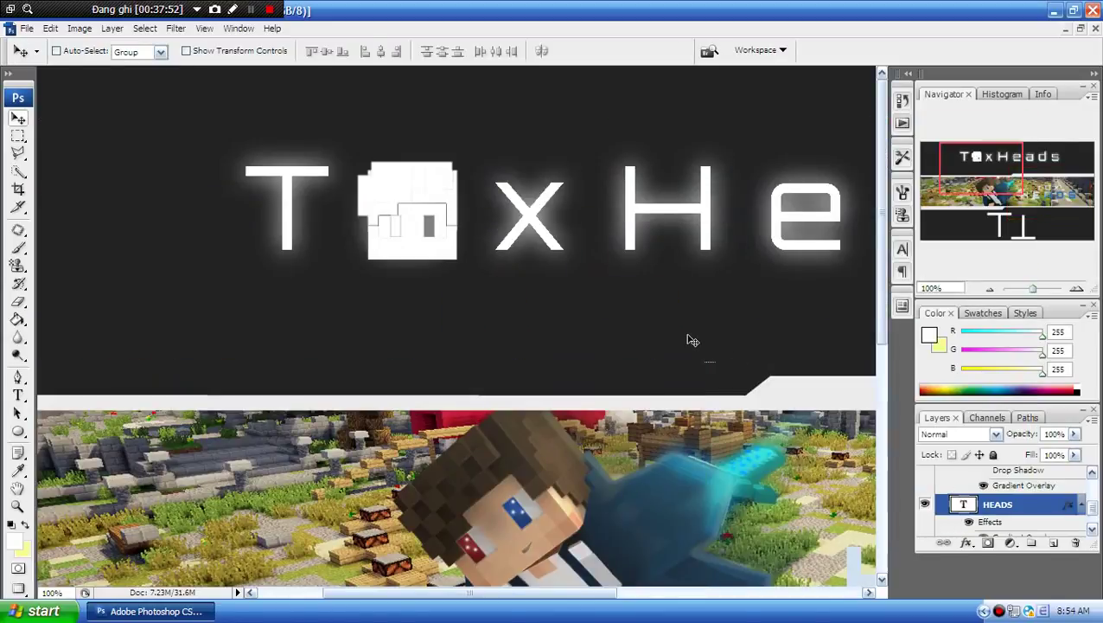
- Nudge the HEADS text slightly left and down beneath TOX on the scenery strip
scroll(687, 337, down, 3)
scroll(692, 340, down, 3)
drag(557, 596, 785, 598)
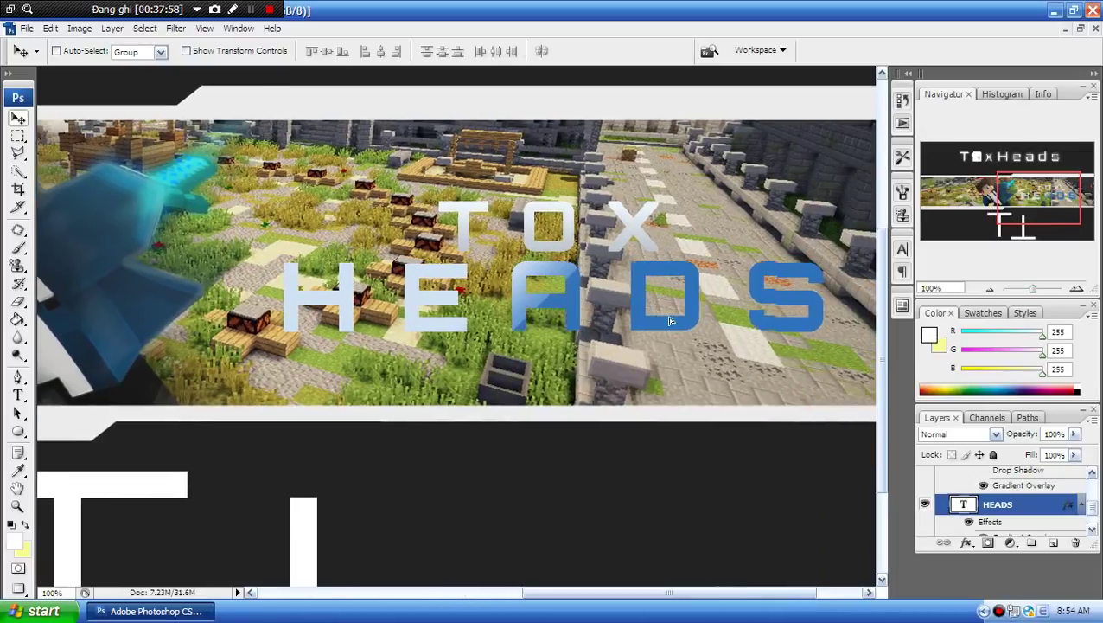
drag(670, 320, 716, 328)
key(ctrl+z)
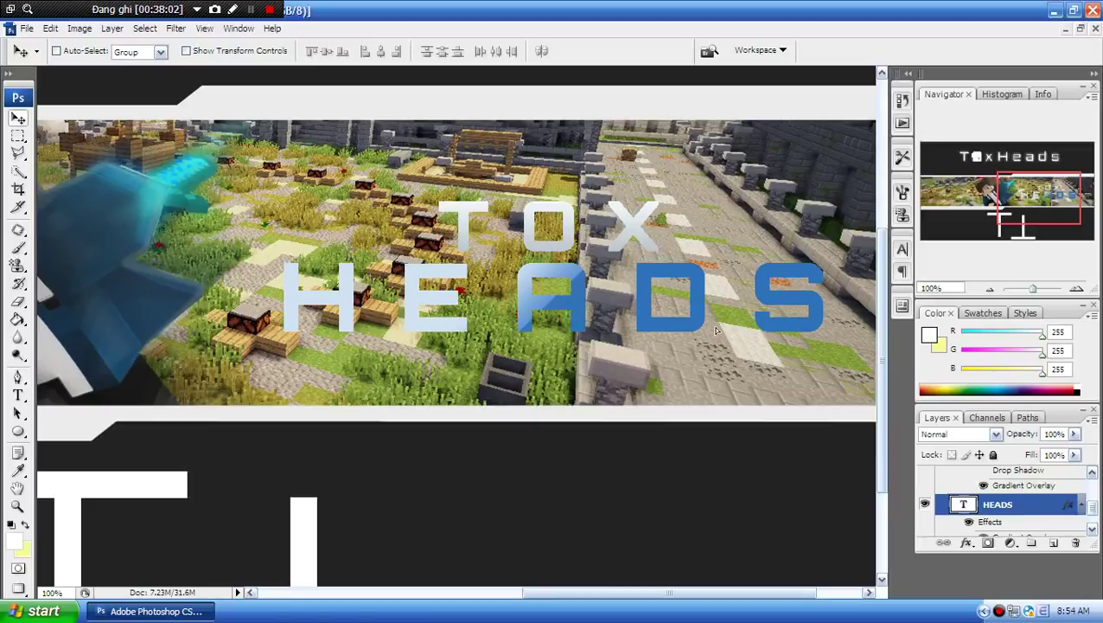
drag(711, 323, 710, 329)
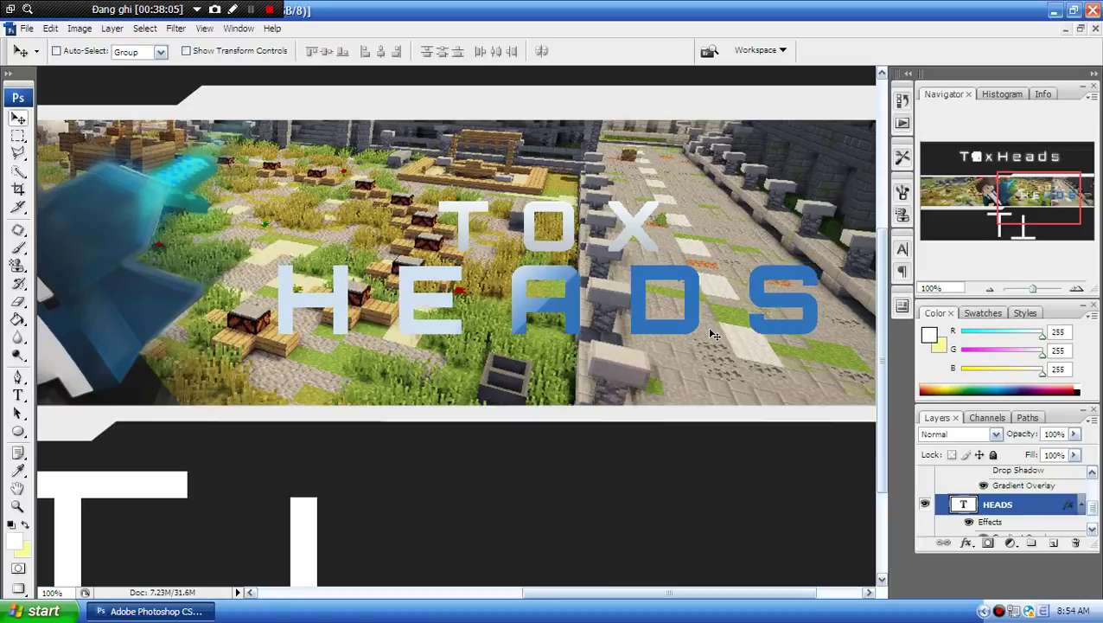
- Edit the HEADS Gradient Overlay and recolour its gradient stop at 50% to light red ce6262
double_click(1026, 511)
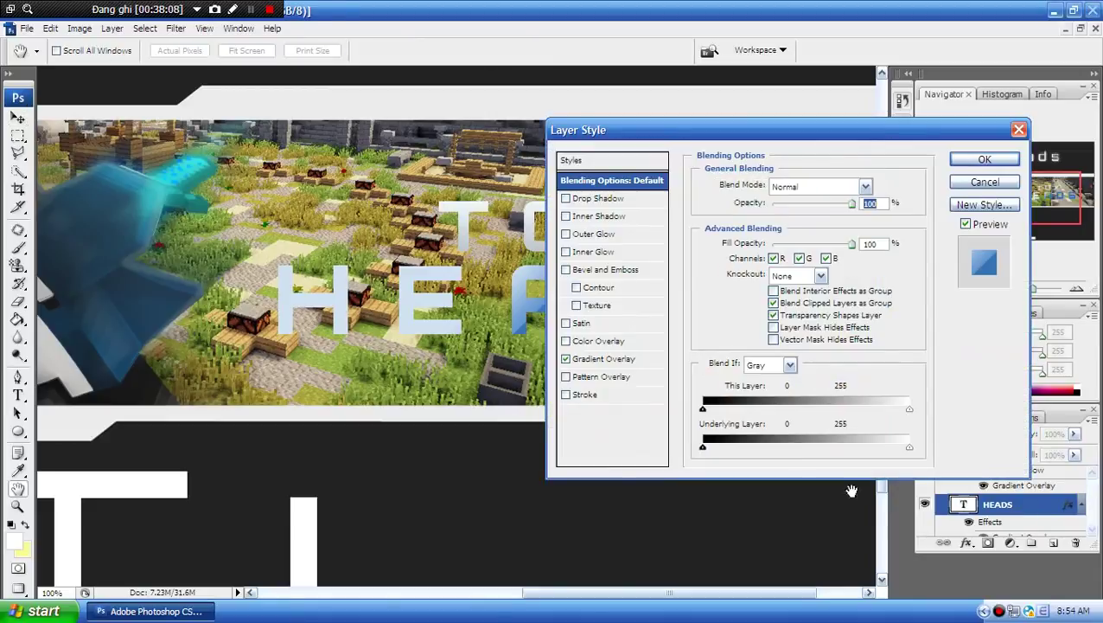
click(629, 364)
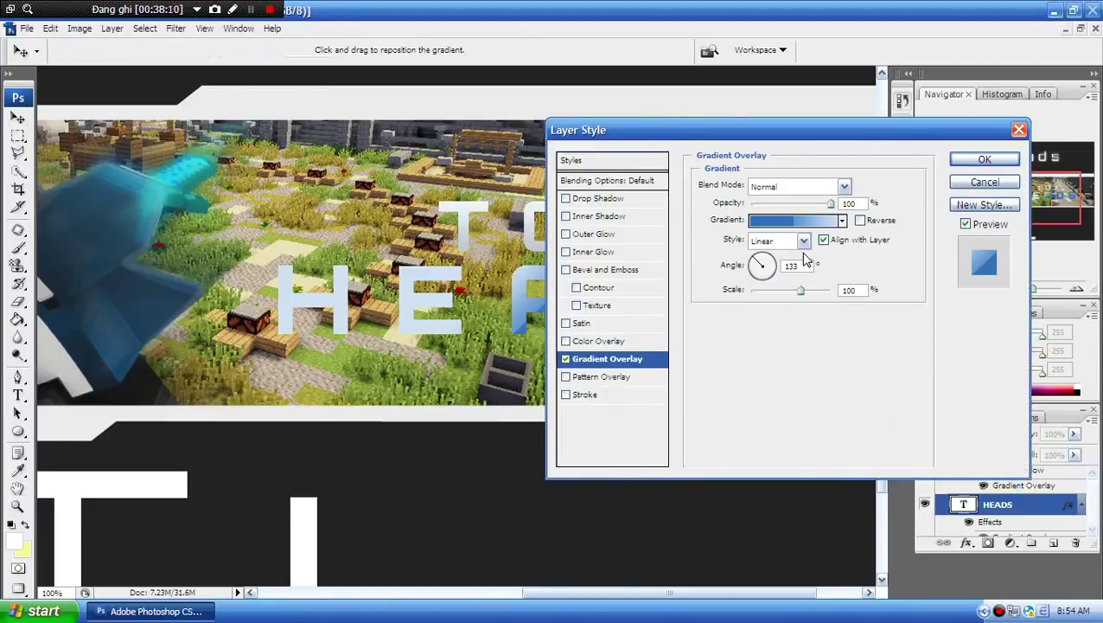
click(835, 221)
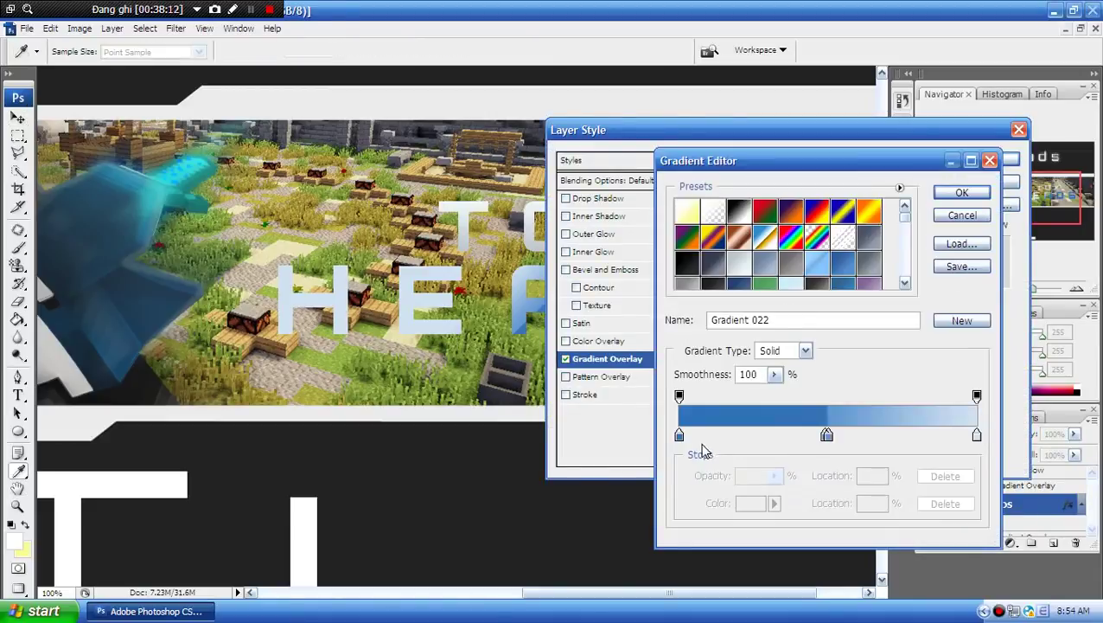
double_click(826, 435)
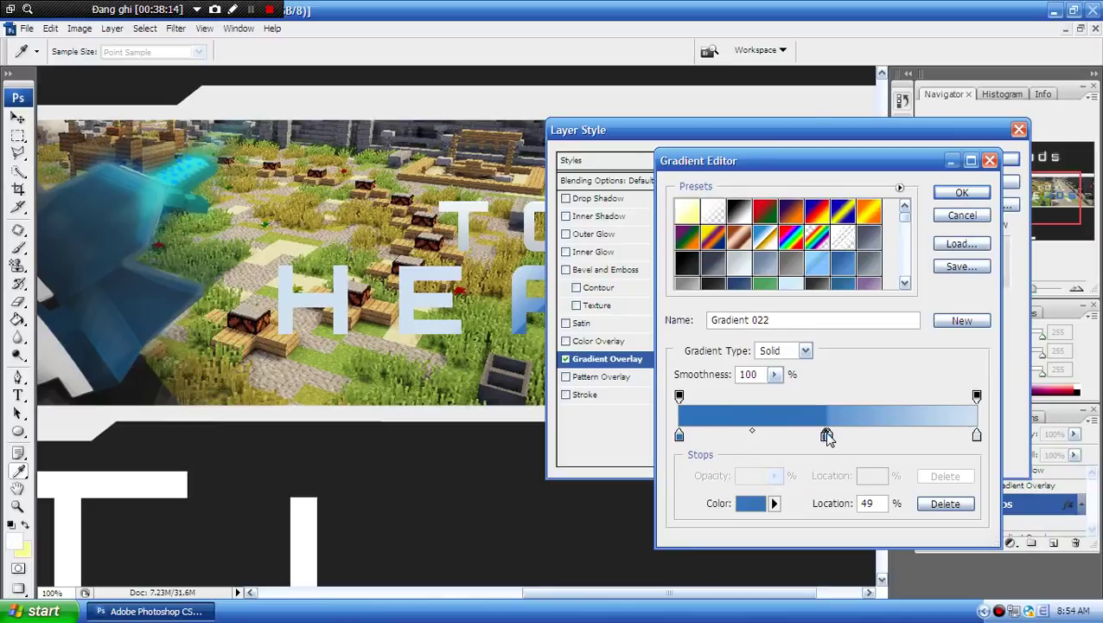
click(512, 360)
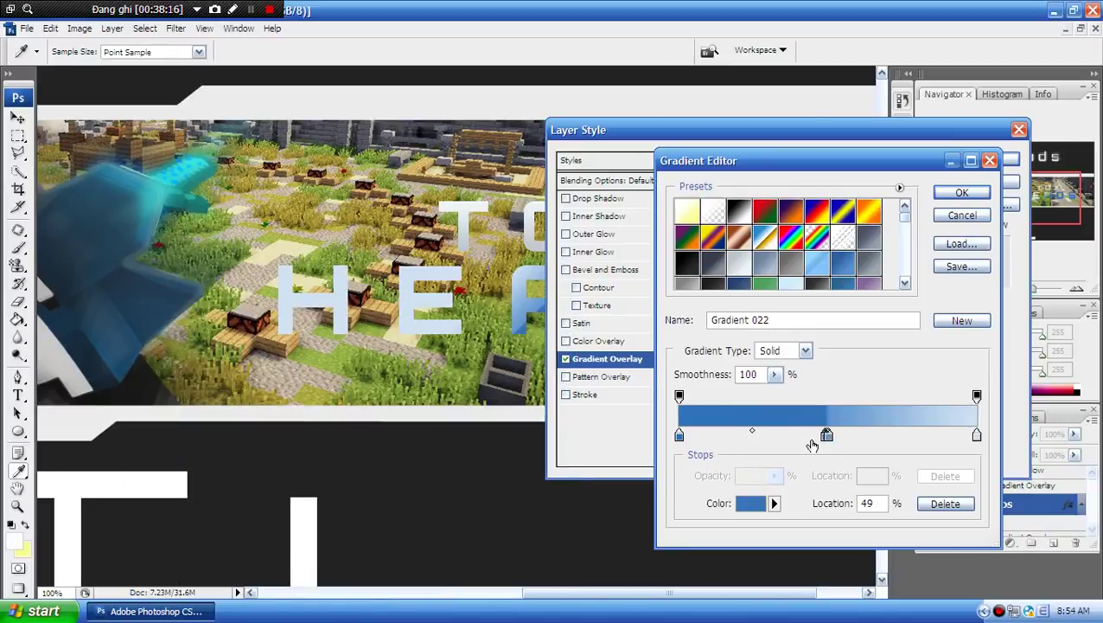
double_click(827, 435)
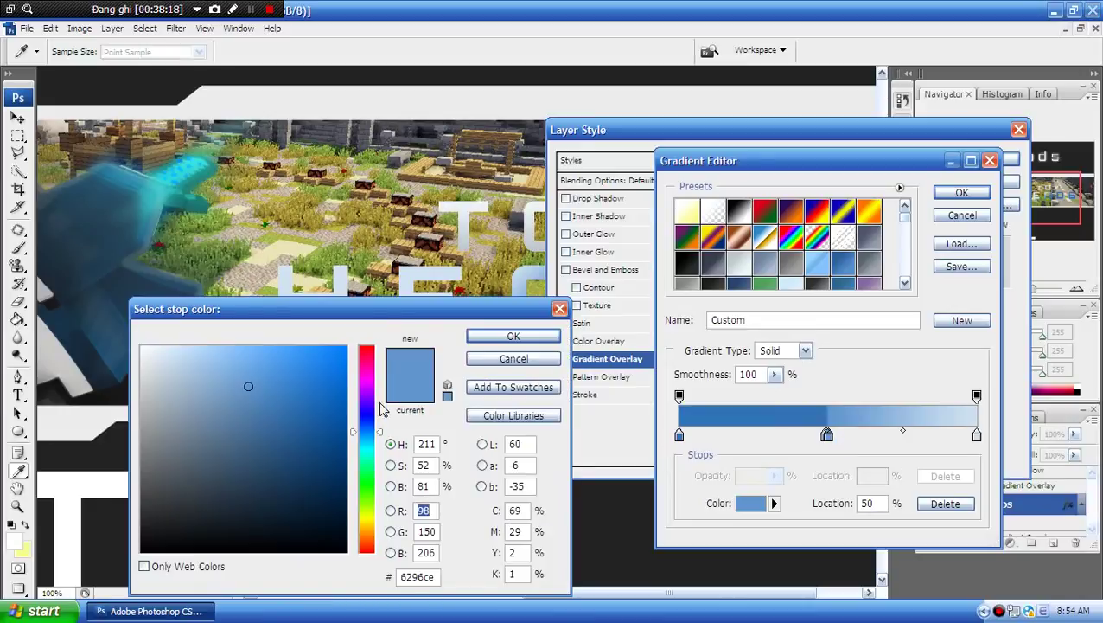
drag(367, 413, 367, 347)
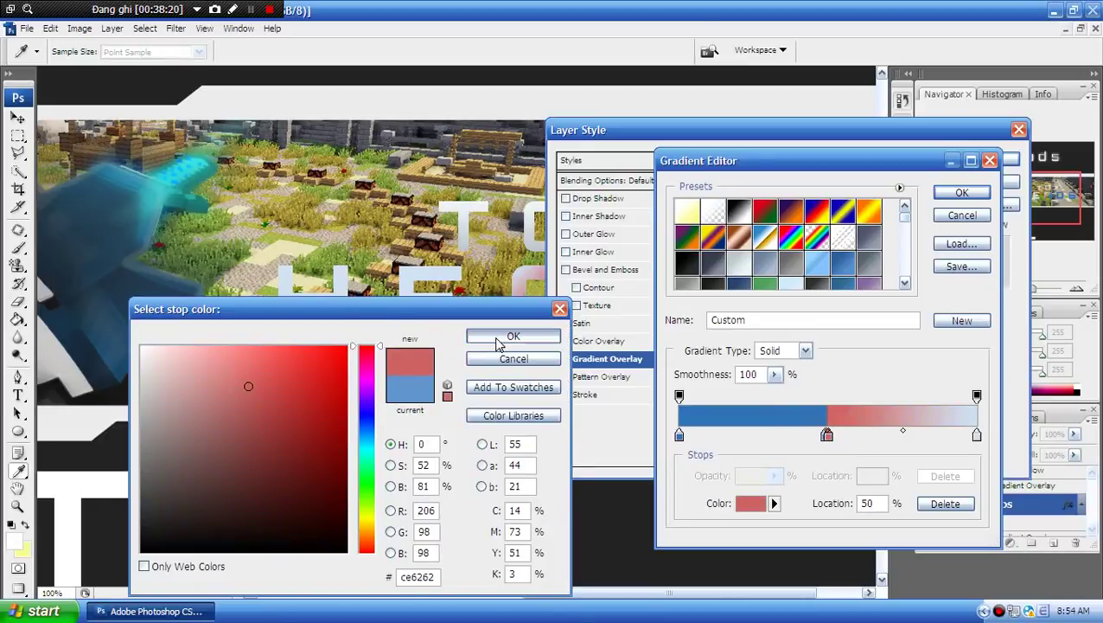
click(510, 336)
- Recolour the HEADS gradient's end stop at 100% to red bb1212
double_click(977, 435)
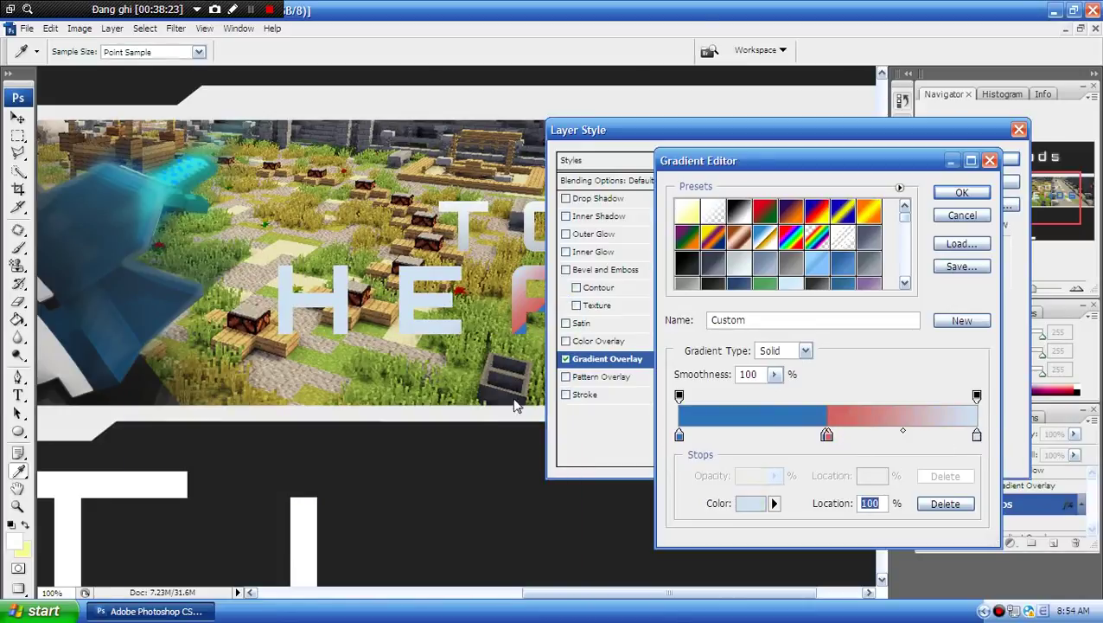
drag(377, 363, 419, 313)
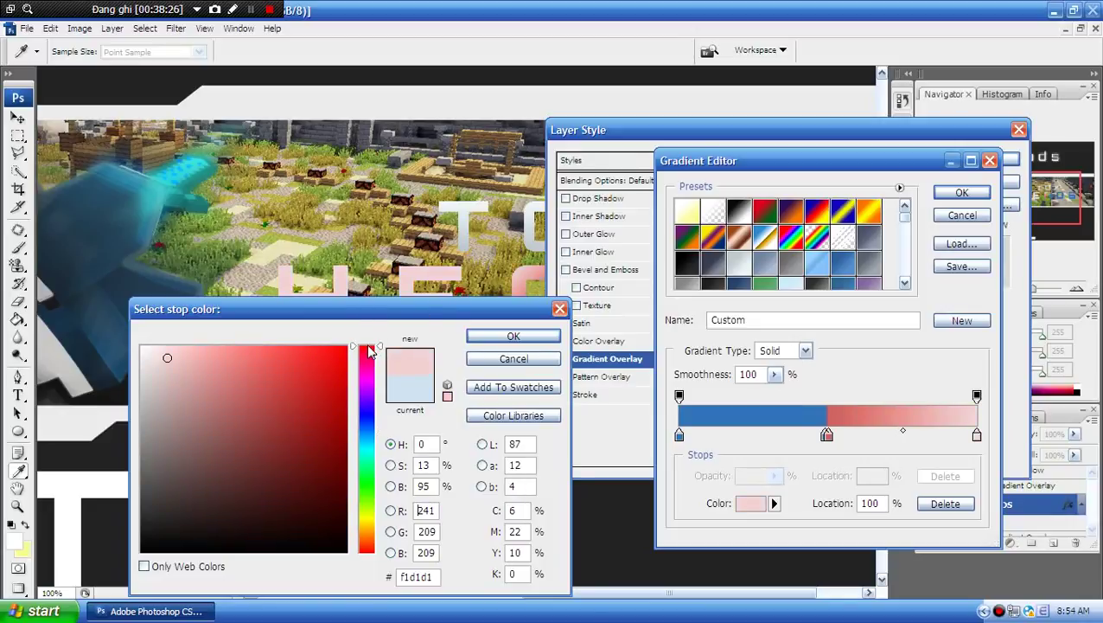
click(328, 399)
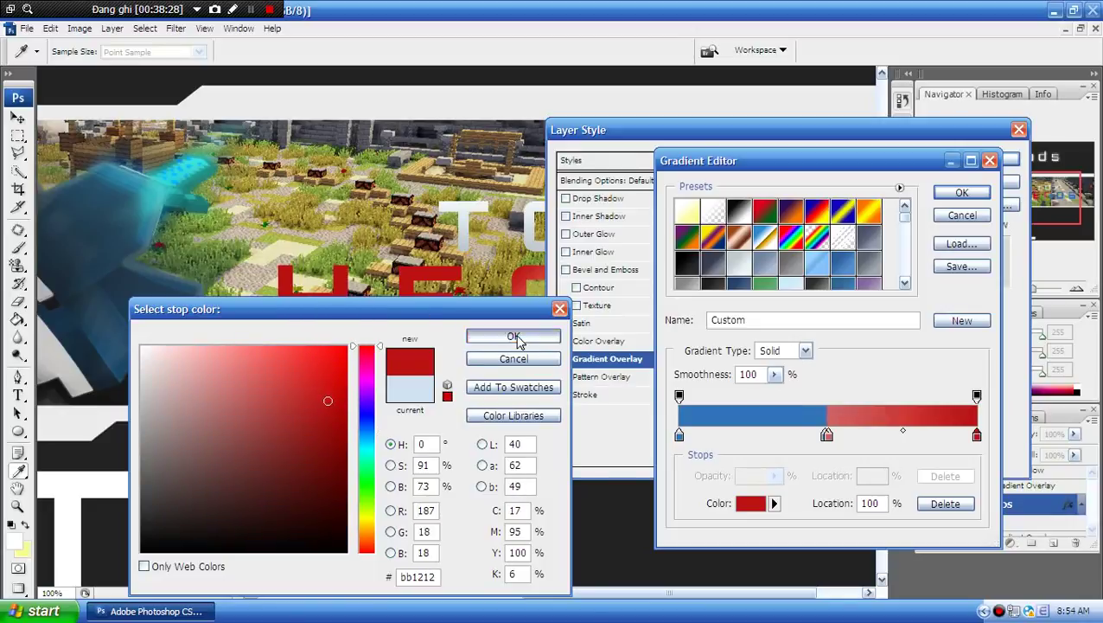
click(527, 337)
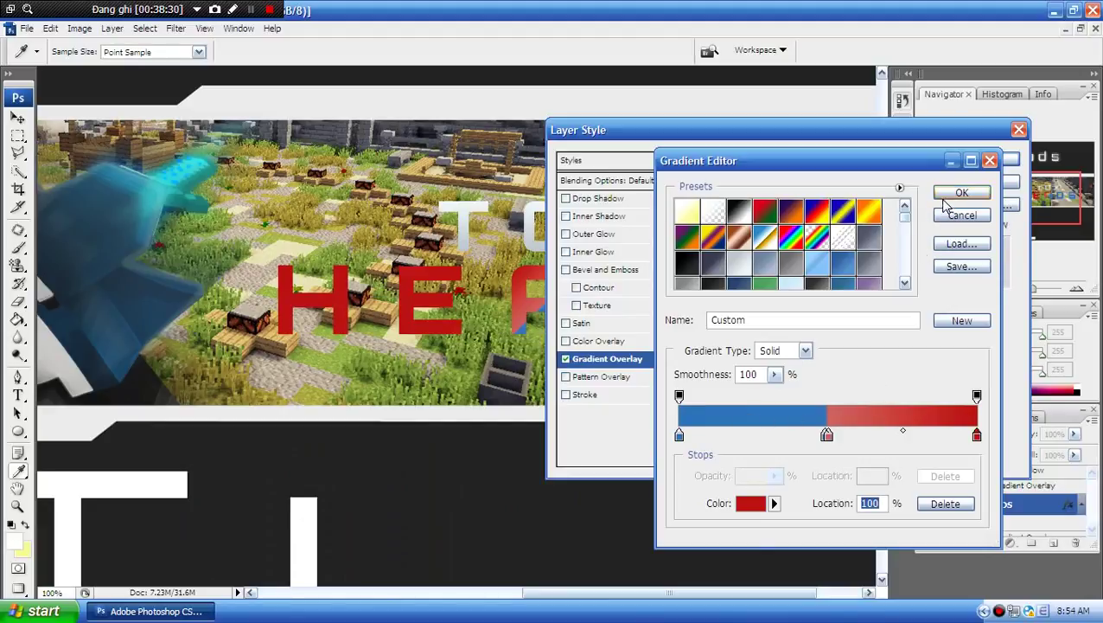
- Darken the HEADS gradient's stop at 50% to deep red 981010
click(826, 435)
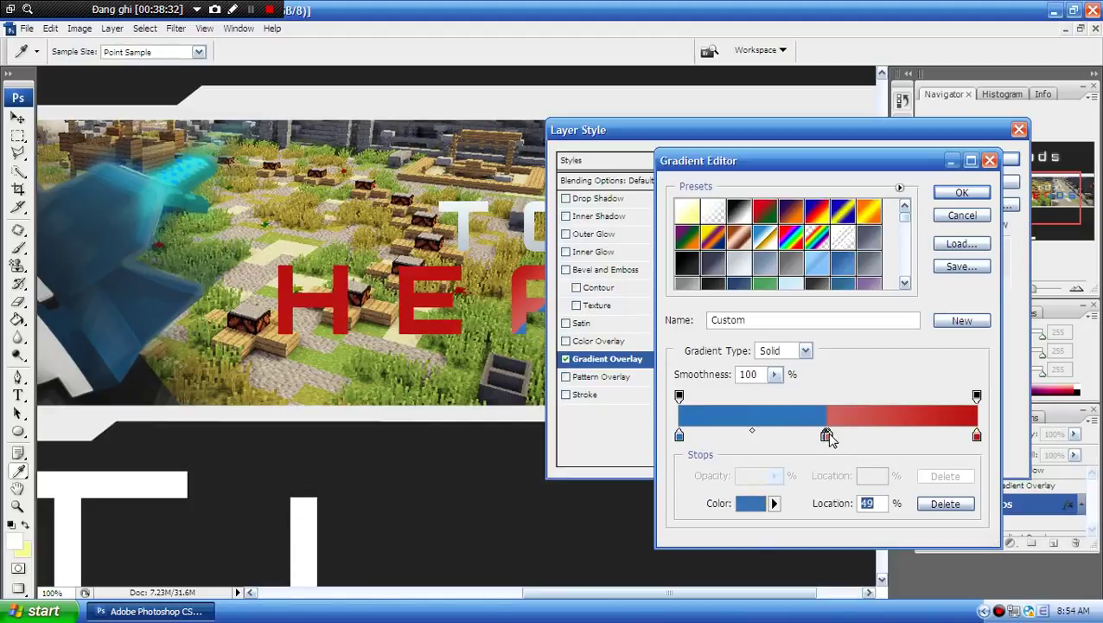
double_click(826, 435)
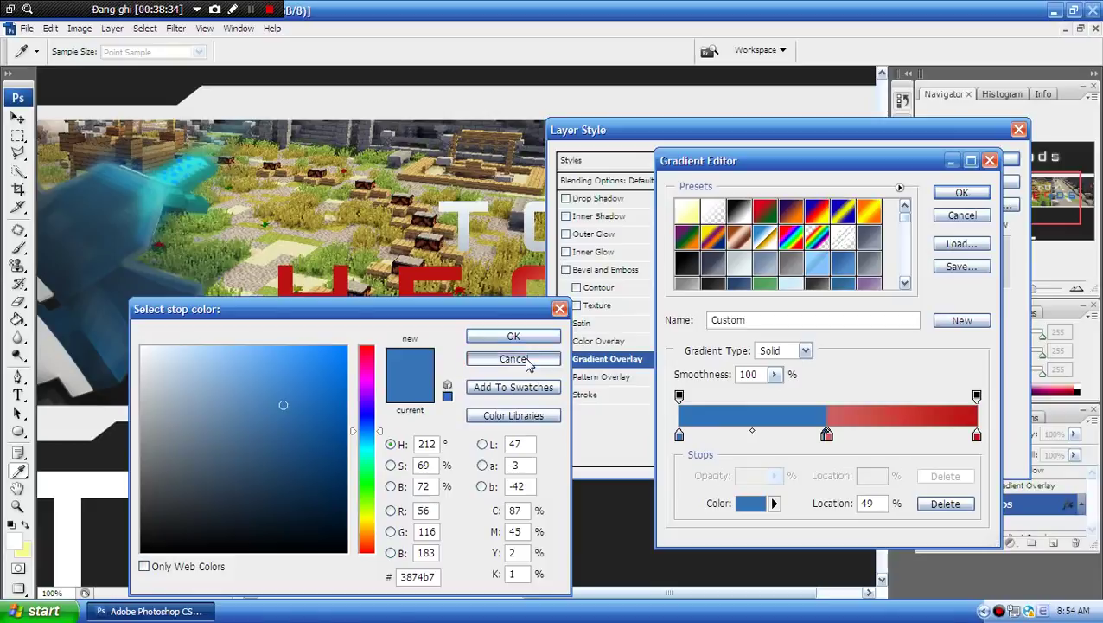
click(513, 337)
click(829, 437)
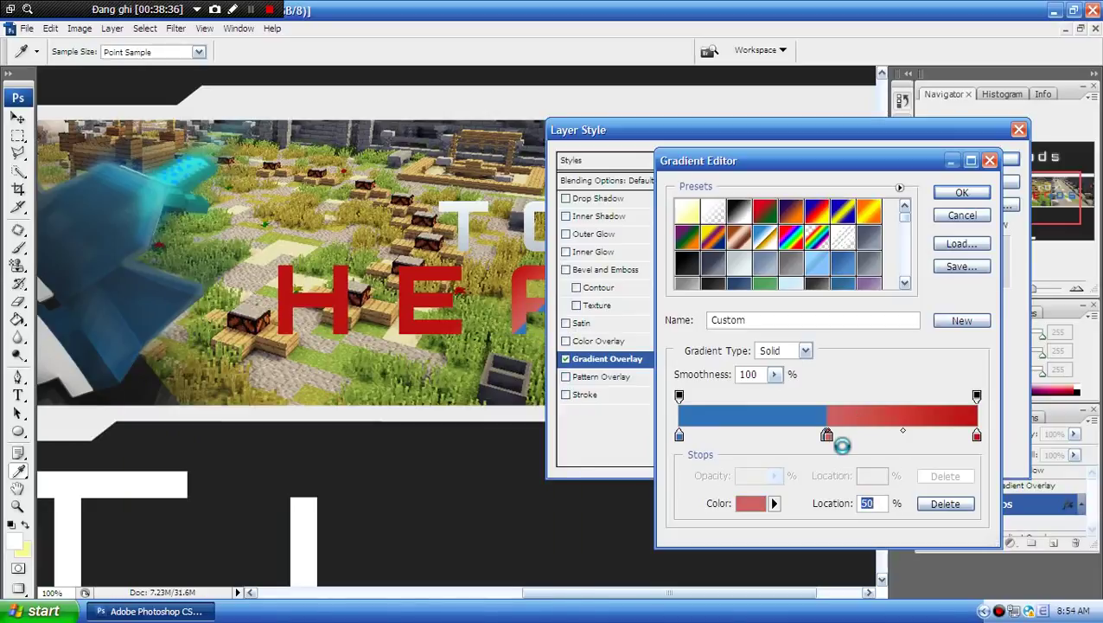
double_click(828, 437)
click(325, 429)
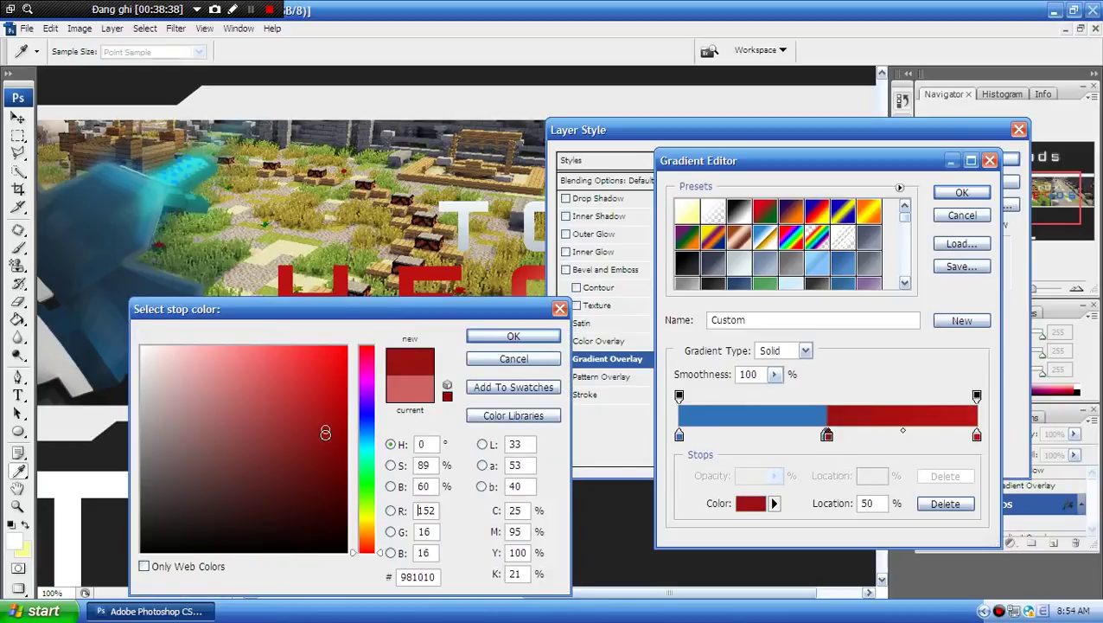
click(501, 336)
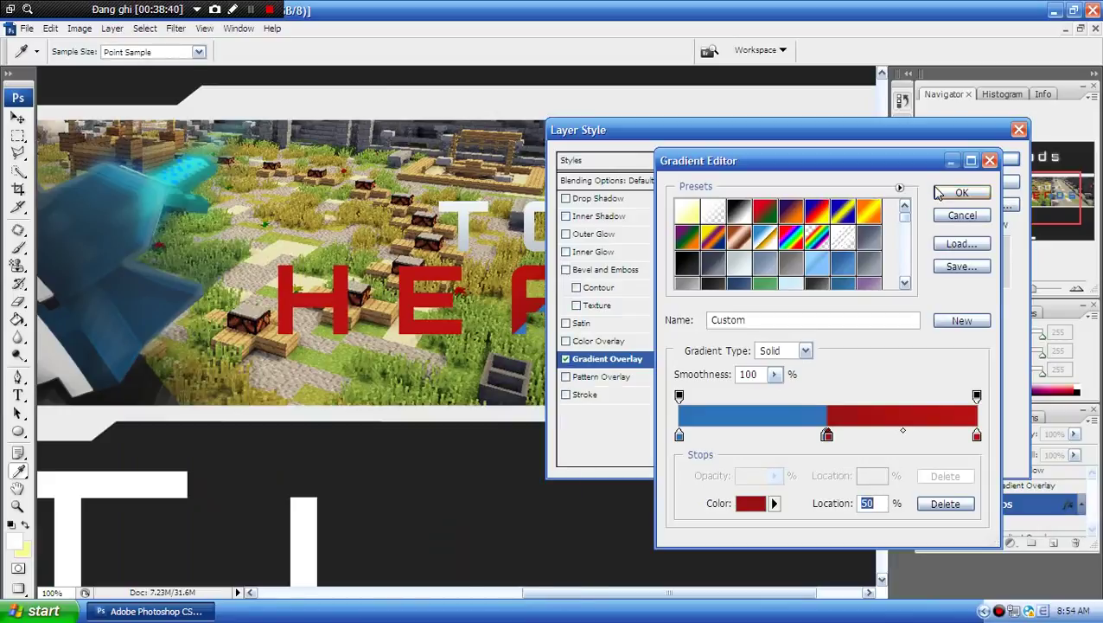
- Change the HEADS gradient's stop at 50% to a brighter red
double_click(827, 434)
click(486, 365)
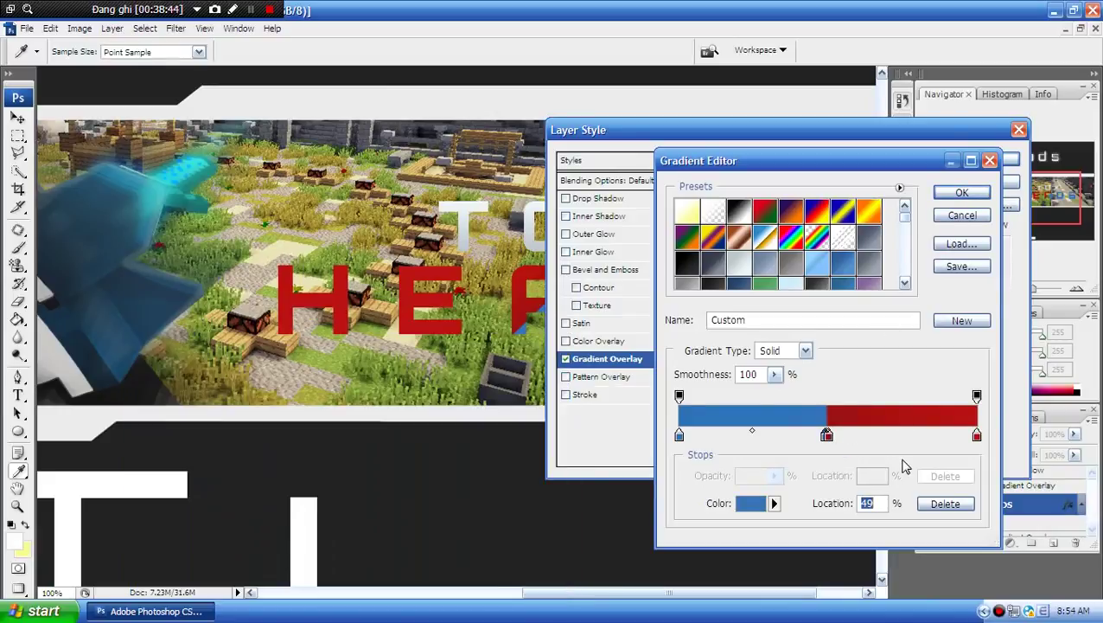
double_click(826, 435)
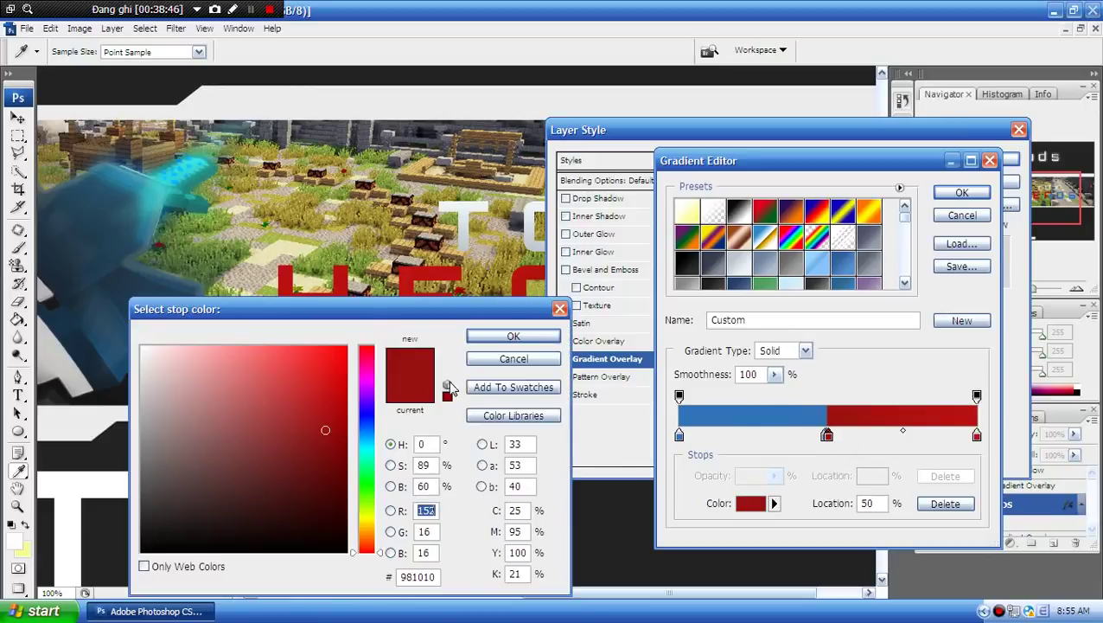
click(514, 335)
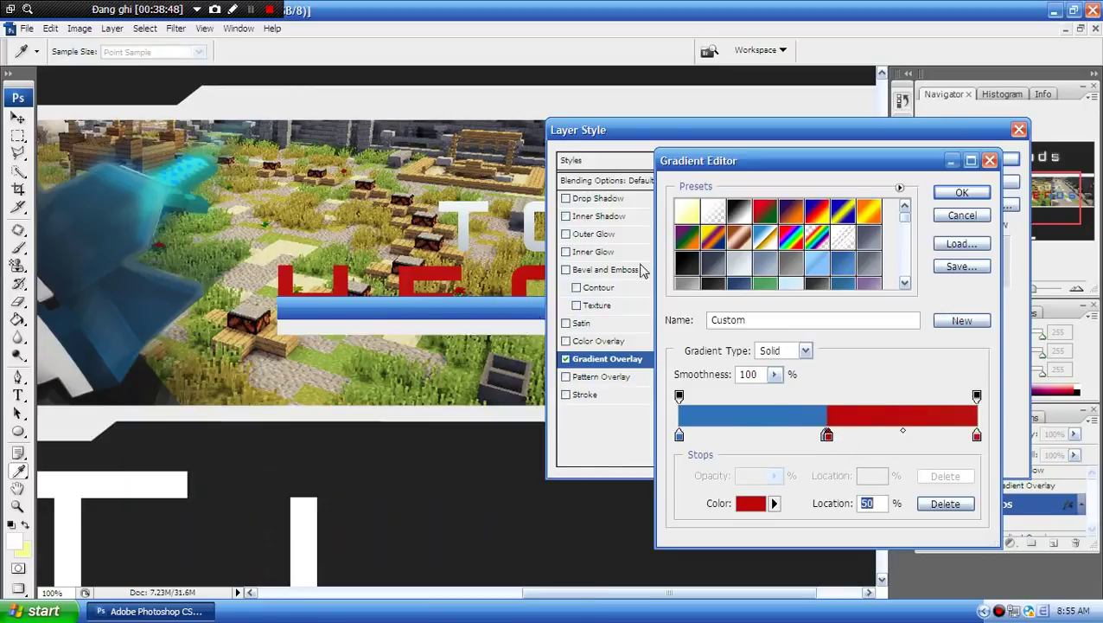
- Apply the edited gradient overlay to the HEADS text and duplicate the HEADS layer
click(962, 191)
click(979, 158)
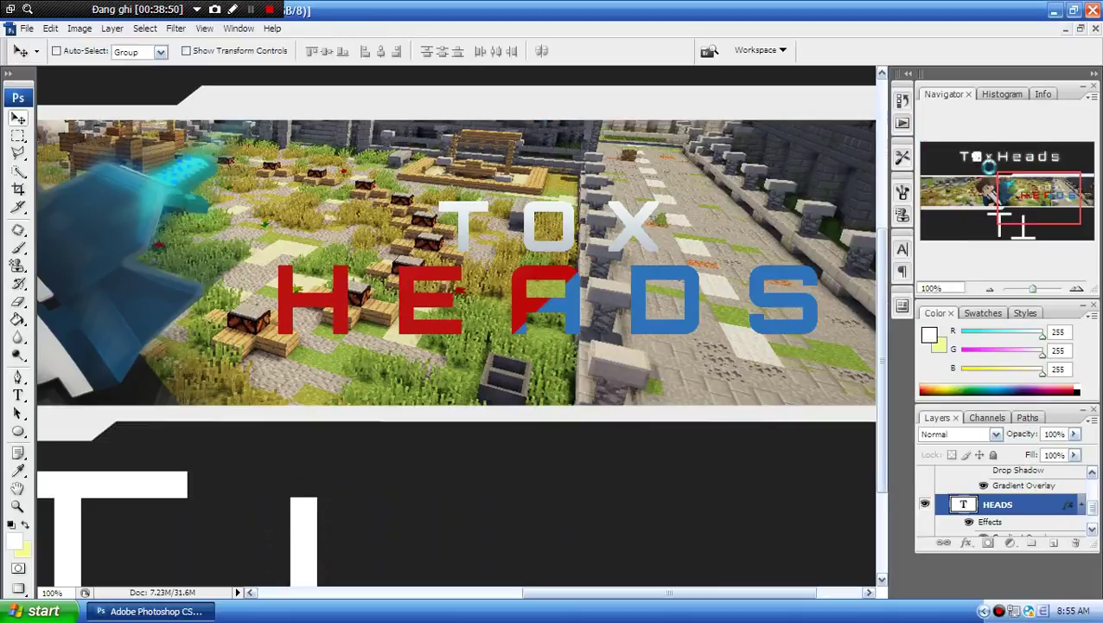
drag(1033, 290, 1031, 290)
drag(655, 593, 717, 593)
right_click(999, 506)
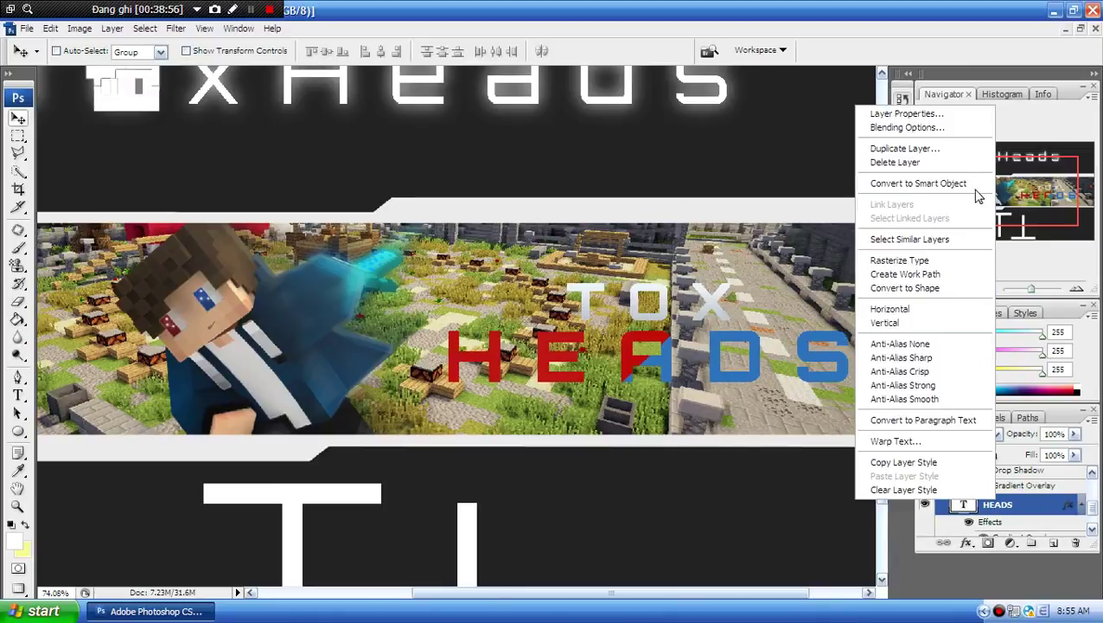
click(906, 146)
key(Return)
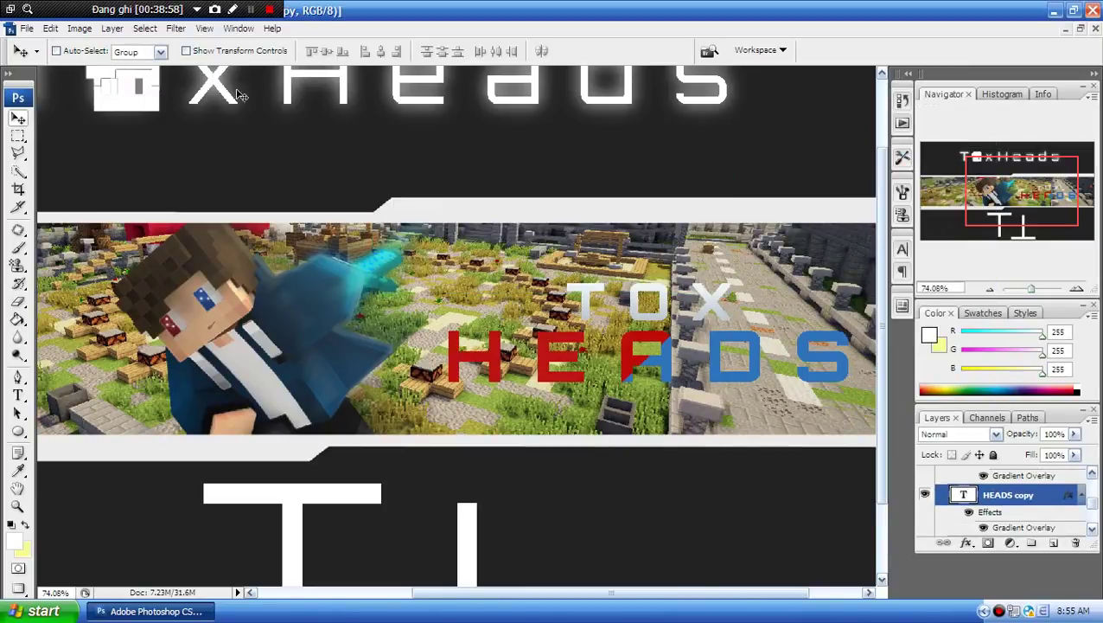
- Rasterize the HEADS copy, apply a Gaussian Blur with a 6.6-pixel radius, and set its blend mode to Screen
click(176, 29)
mouse_move(296, 178)
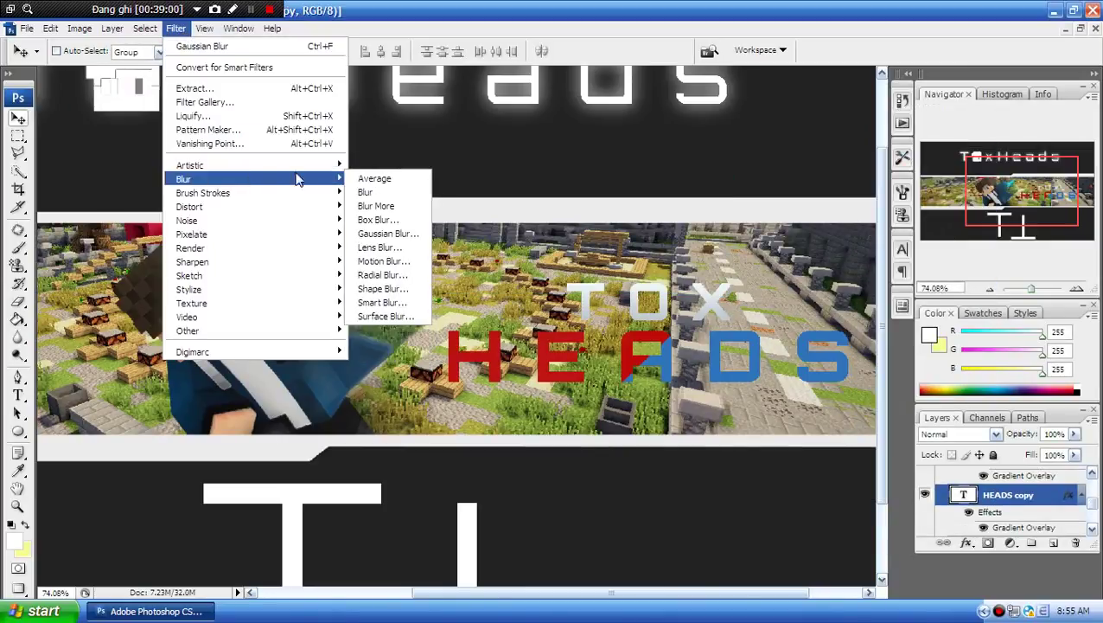
click(388, 235)
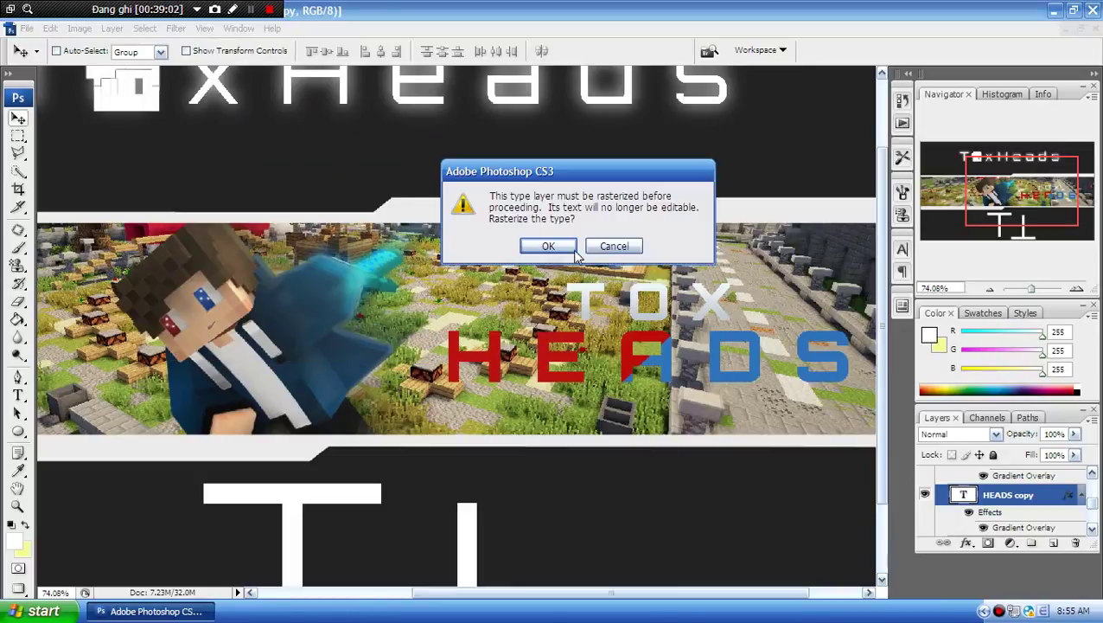
click(569, 250)
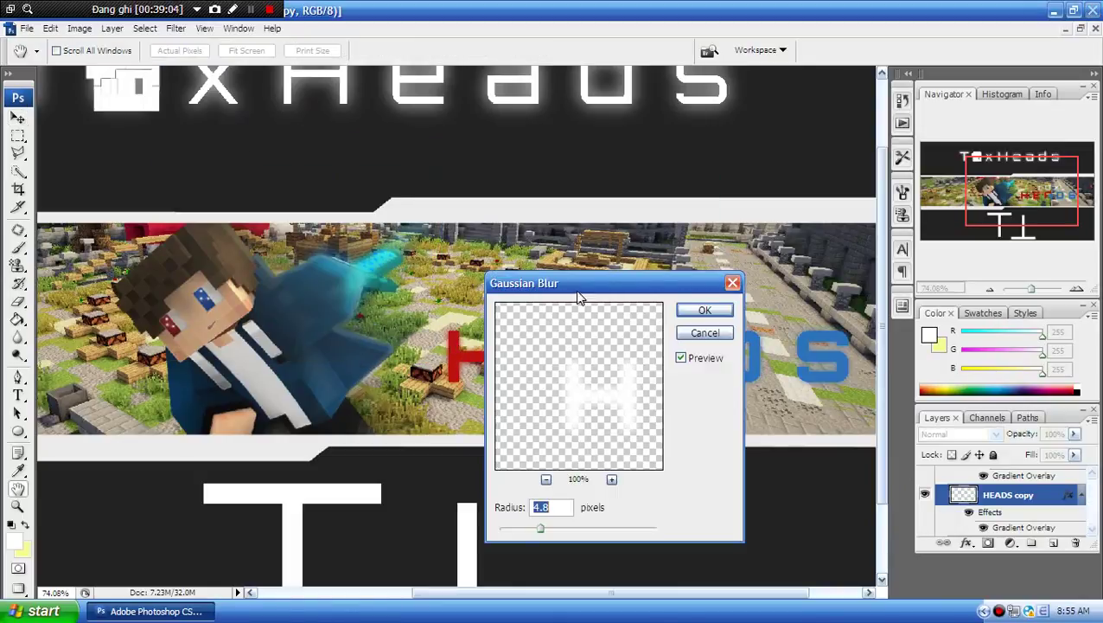
drag(558, 286, 183, 255)
drag(180, 499, 177, 498)
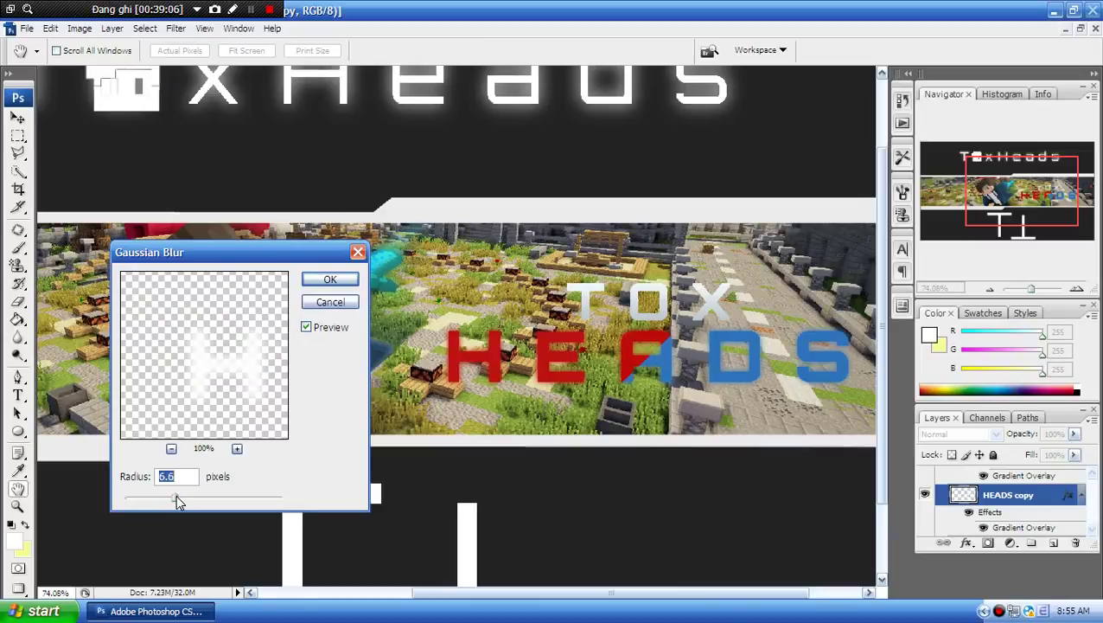
click(329, 278)
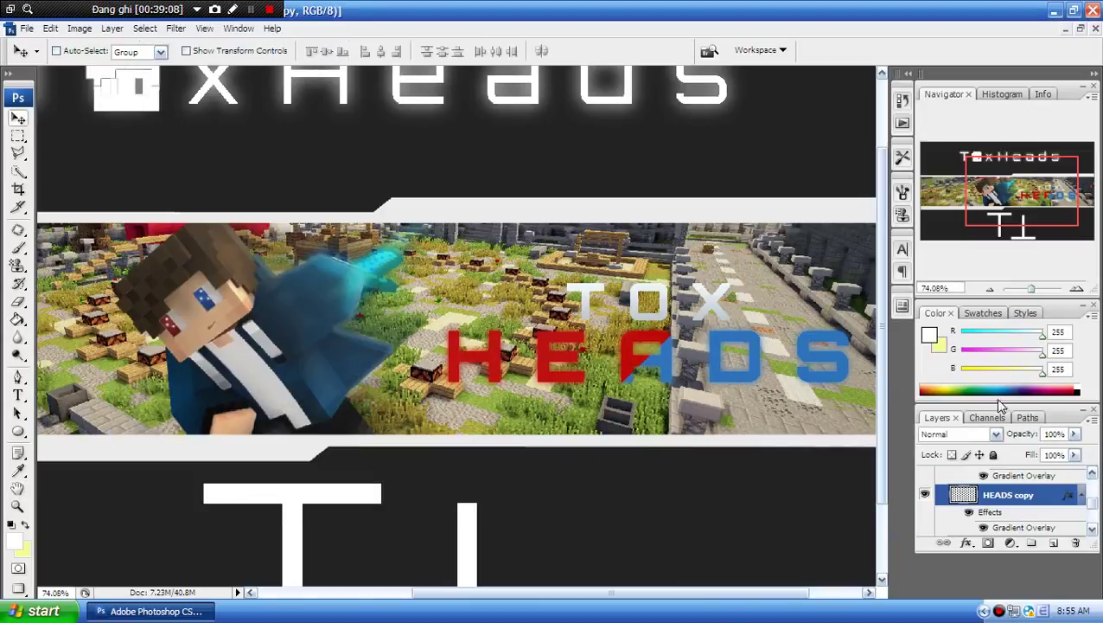
click(986, 434)
click(967, 173)
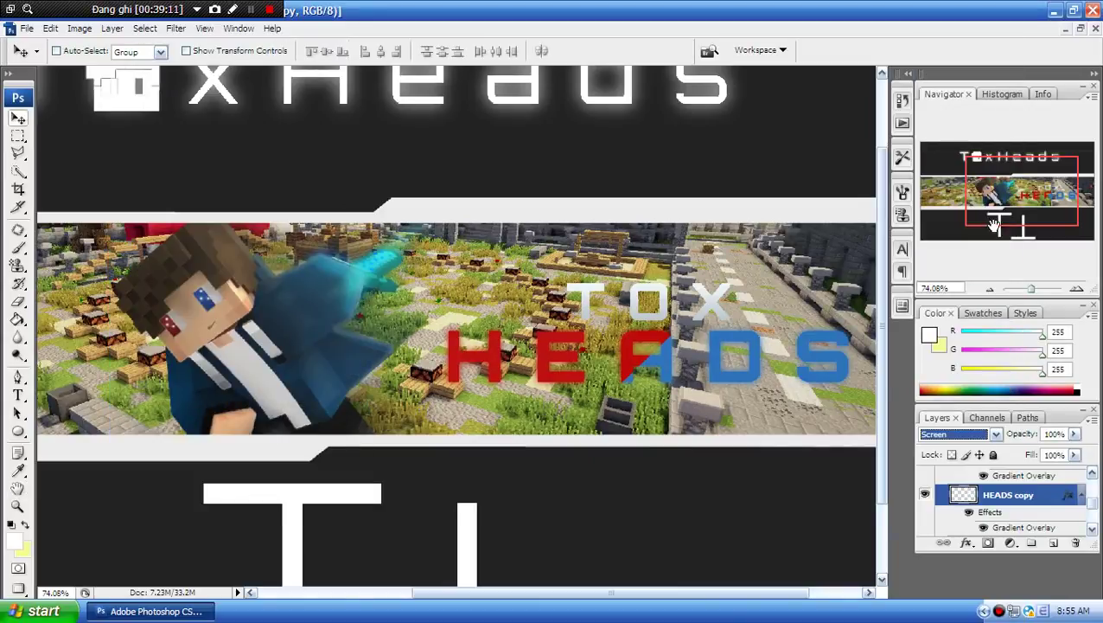
double_click(1038, 495)
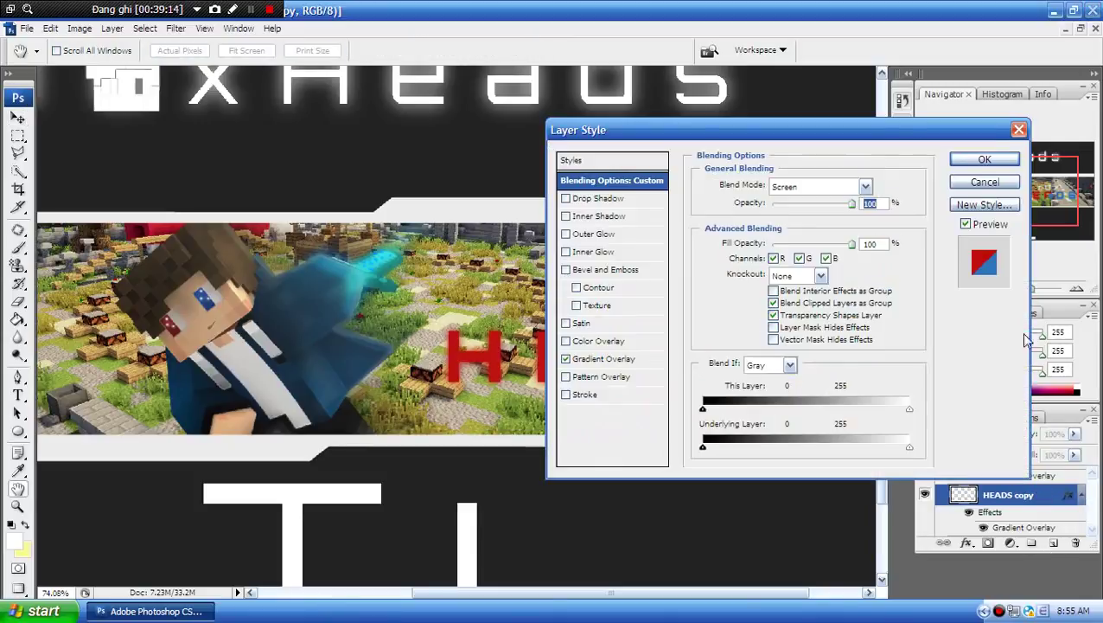
click(982, 184)
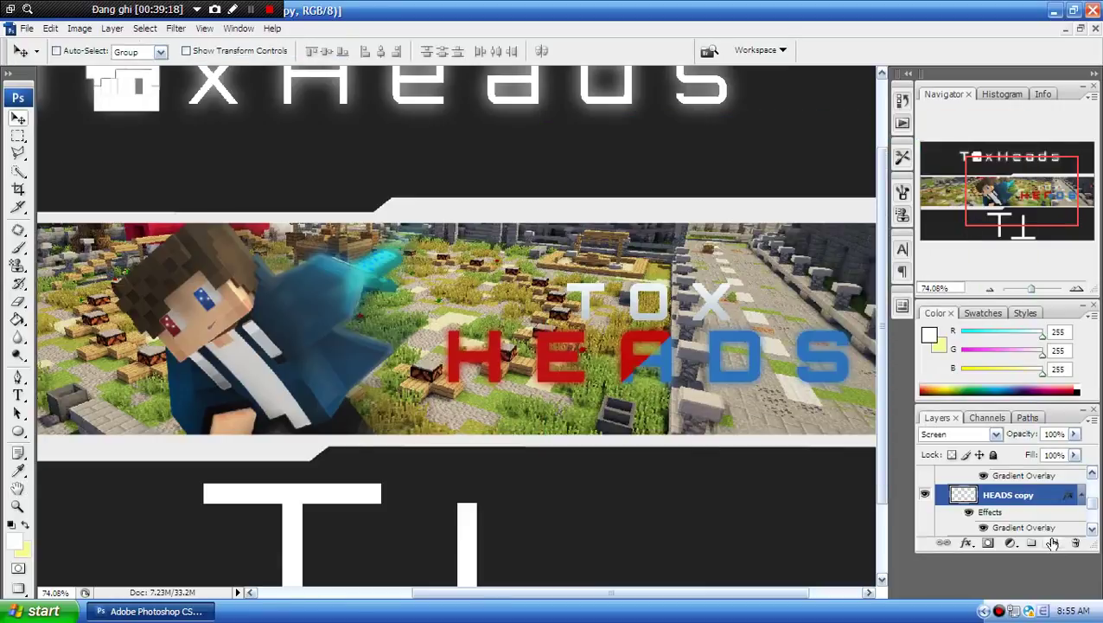
double_click(1029, 495)
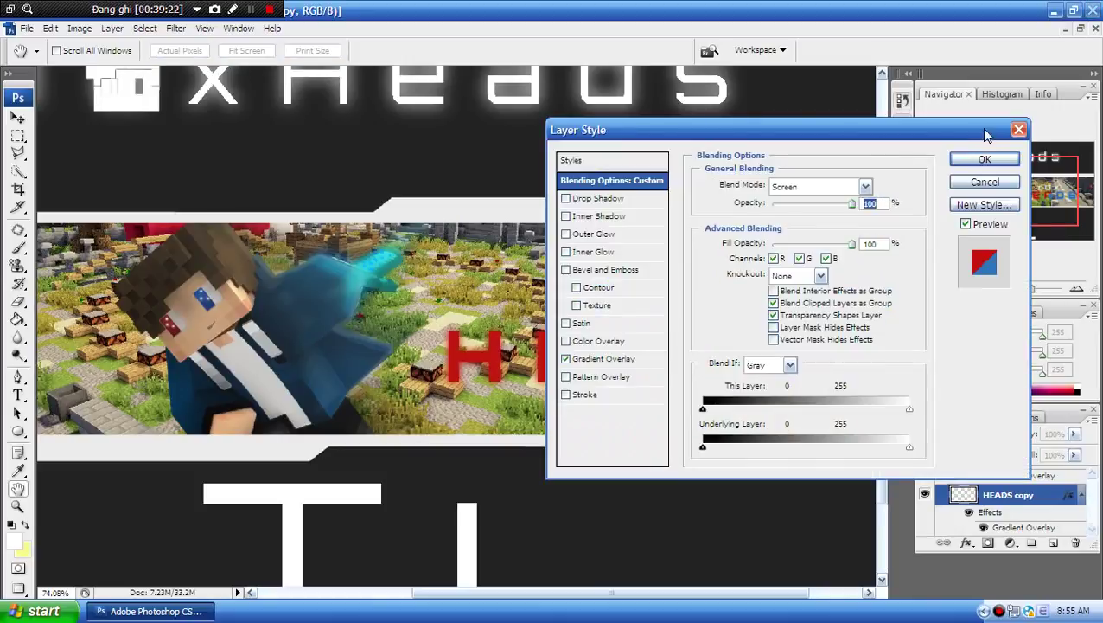
click(984, 181)
- Add a Bevel and Emboss effect with Texture enabled to the original HEADS text layer
scroll(1005, 501, up, 1)
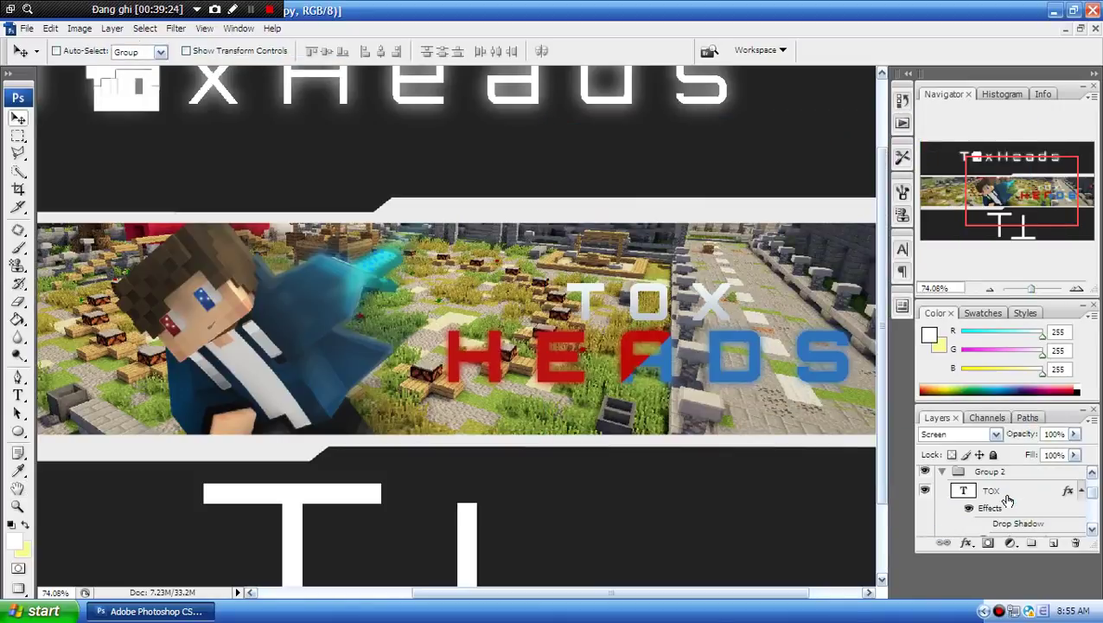
scroll(1005, 500, down, 1)
click(1036, 527)
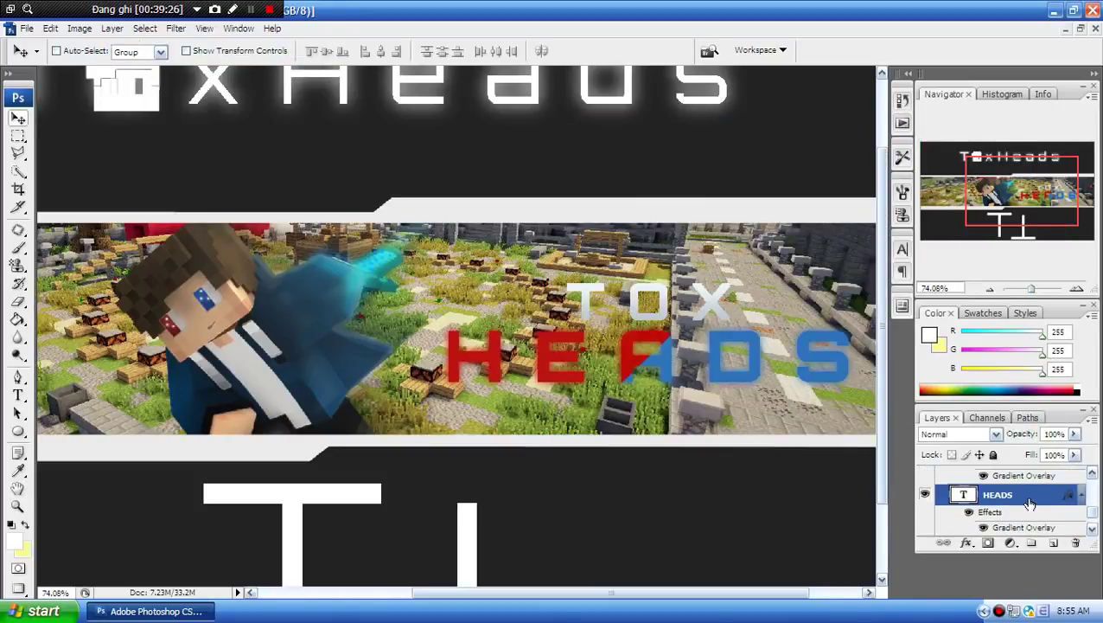
double_click(1033, 500)
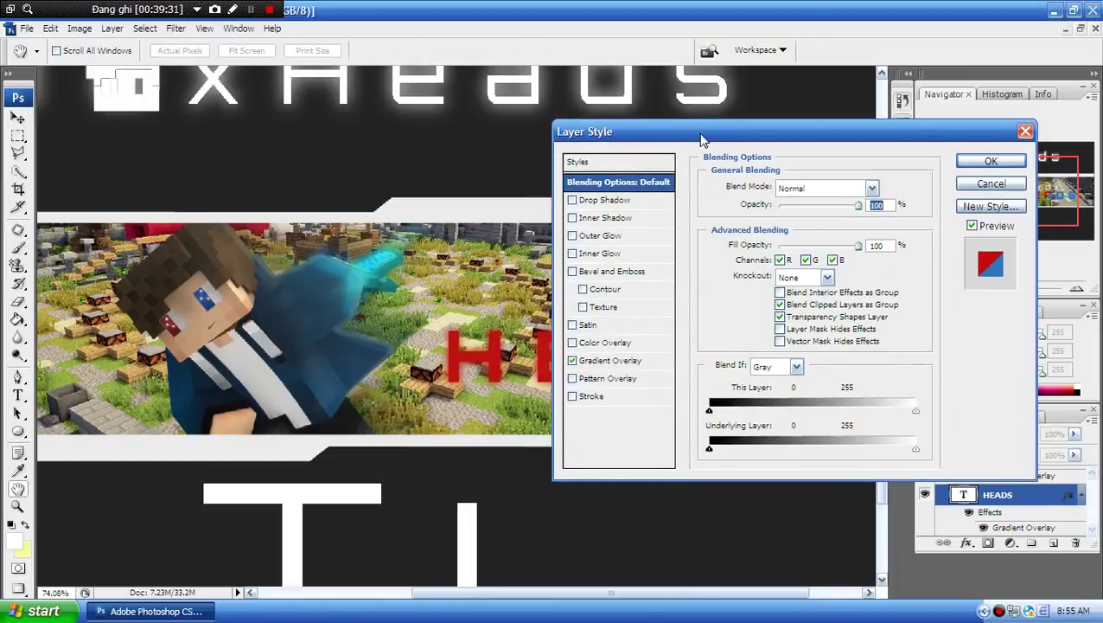
drag(707, 140, 883, 181)
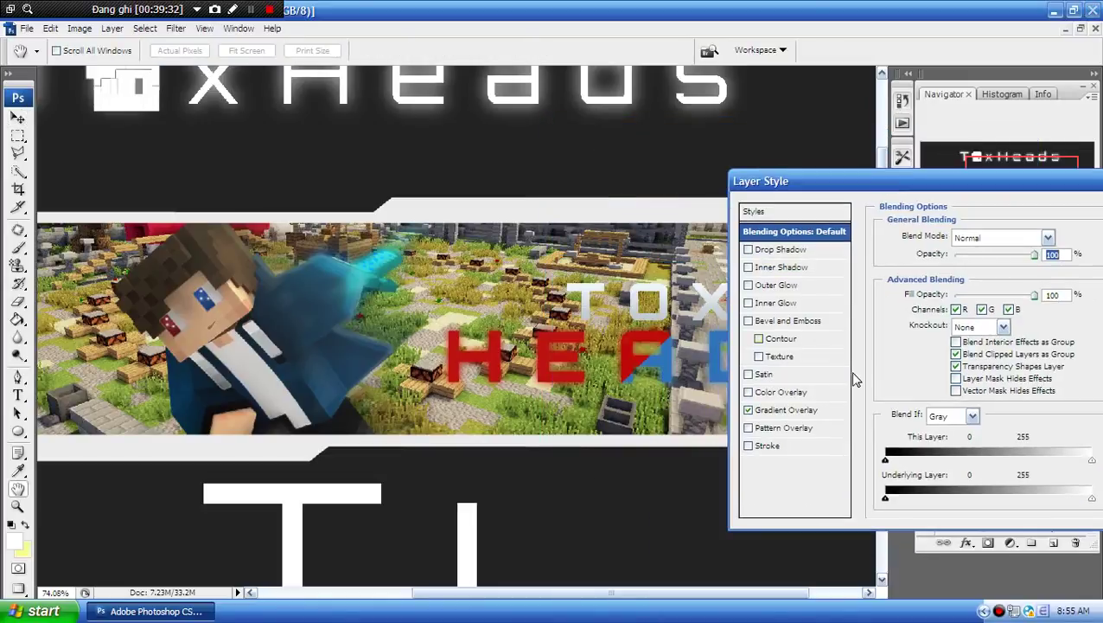
click(763, 321)
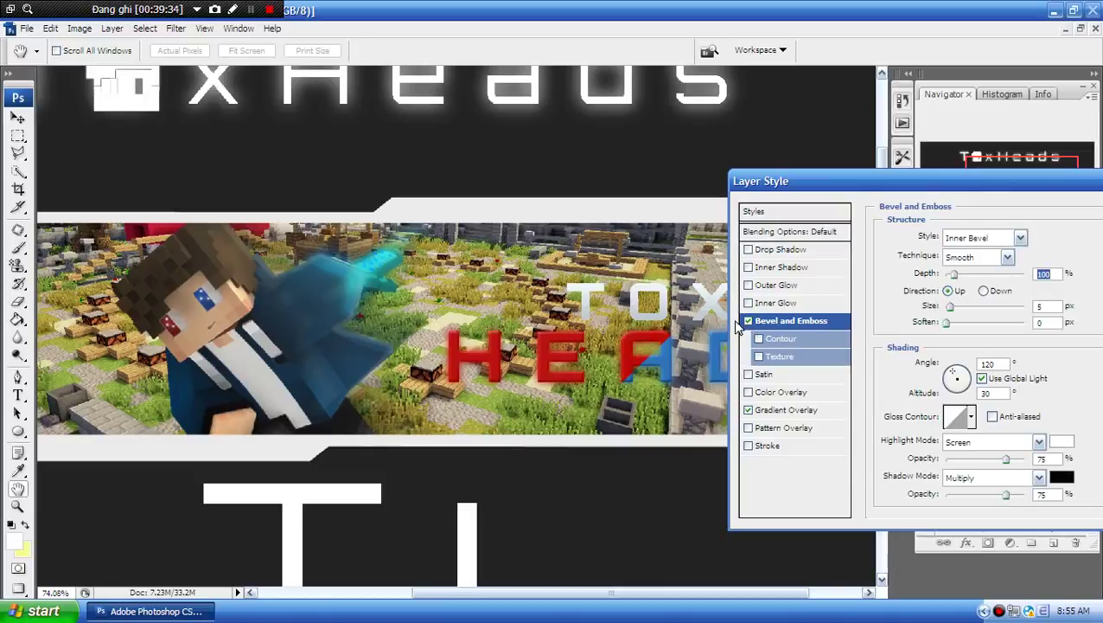
click(787, 355)
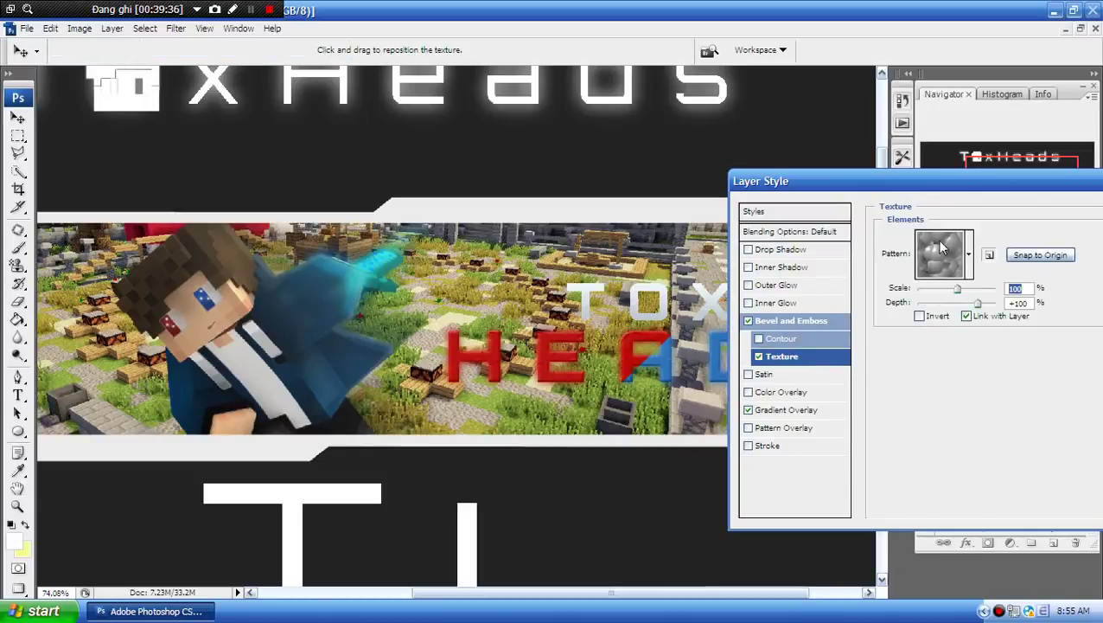
- Compare several texture patterns on the HEADS bevel and settle on the plain orange pattern
click(967, 250)
click(966, 273)
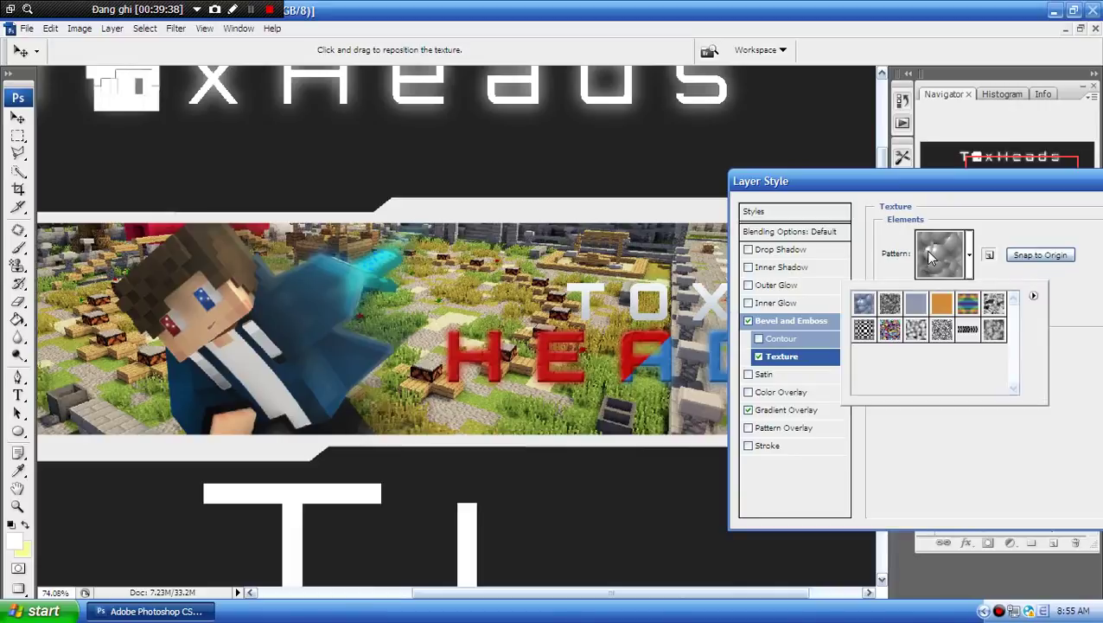
click(882, 300)
double_click(884, 326)
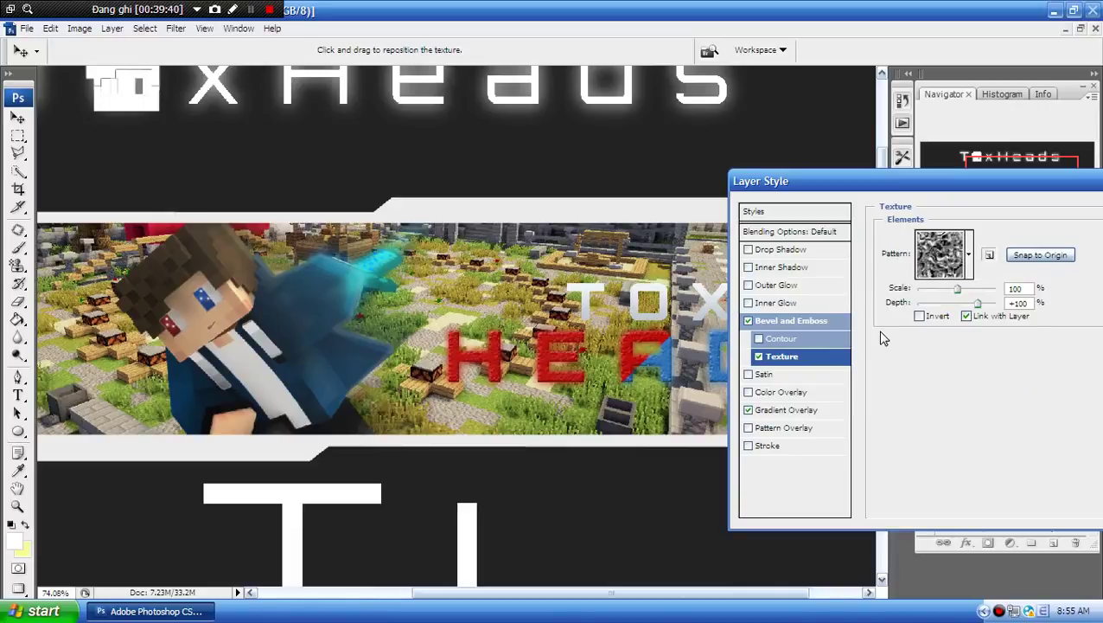
click(940, 262)
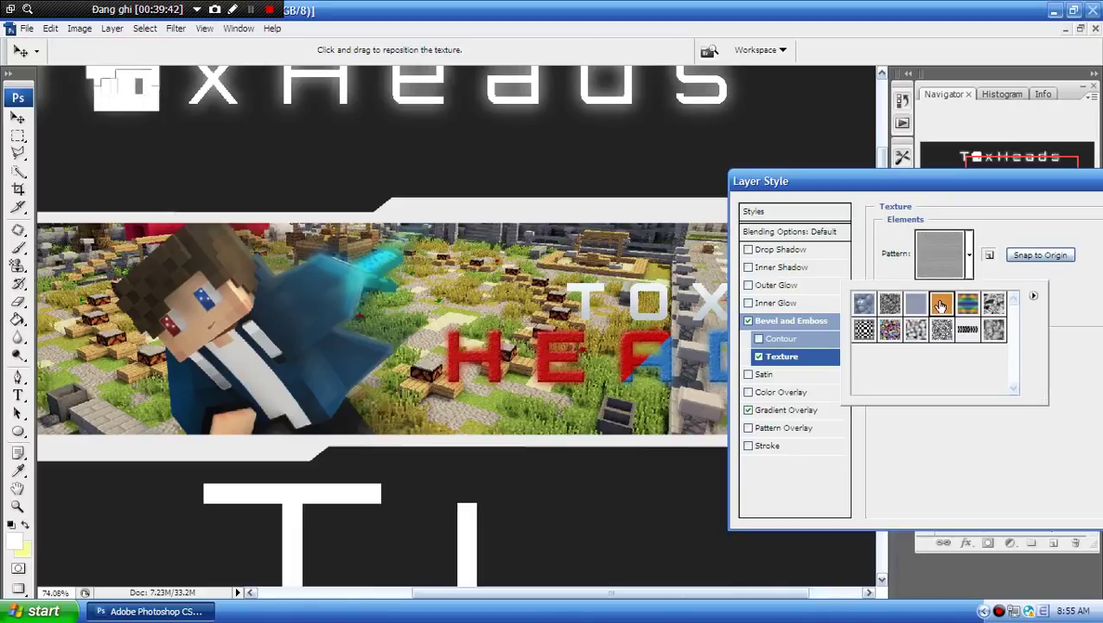
click(923, 306)
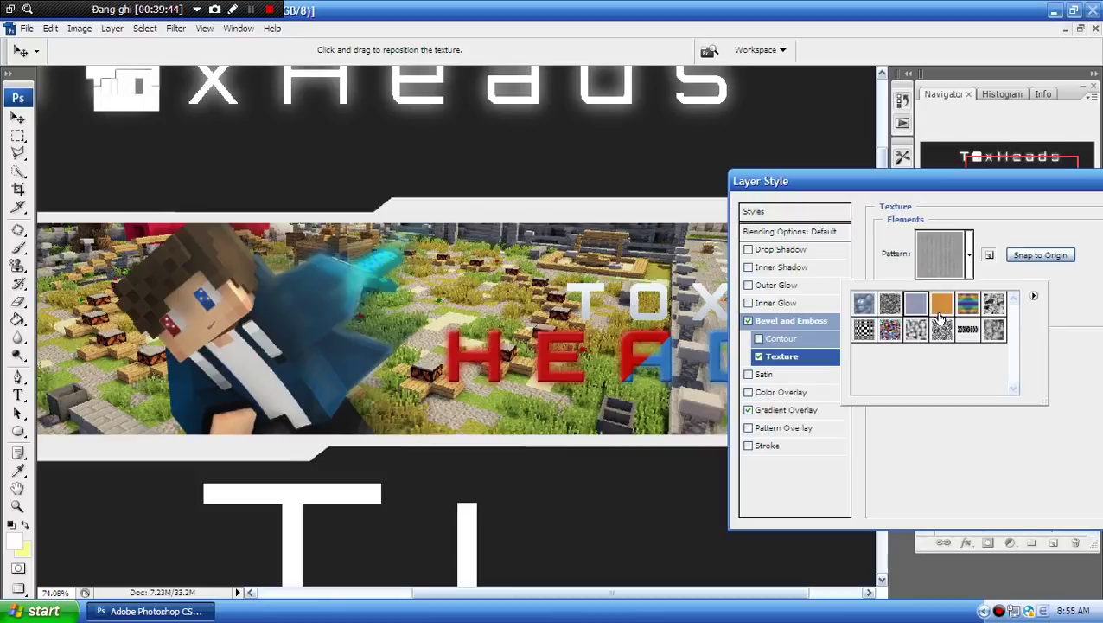
click(944, 332)
click(968, 332)
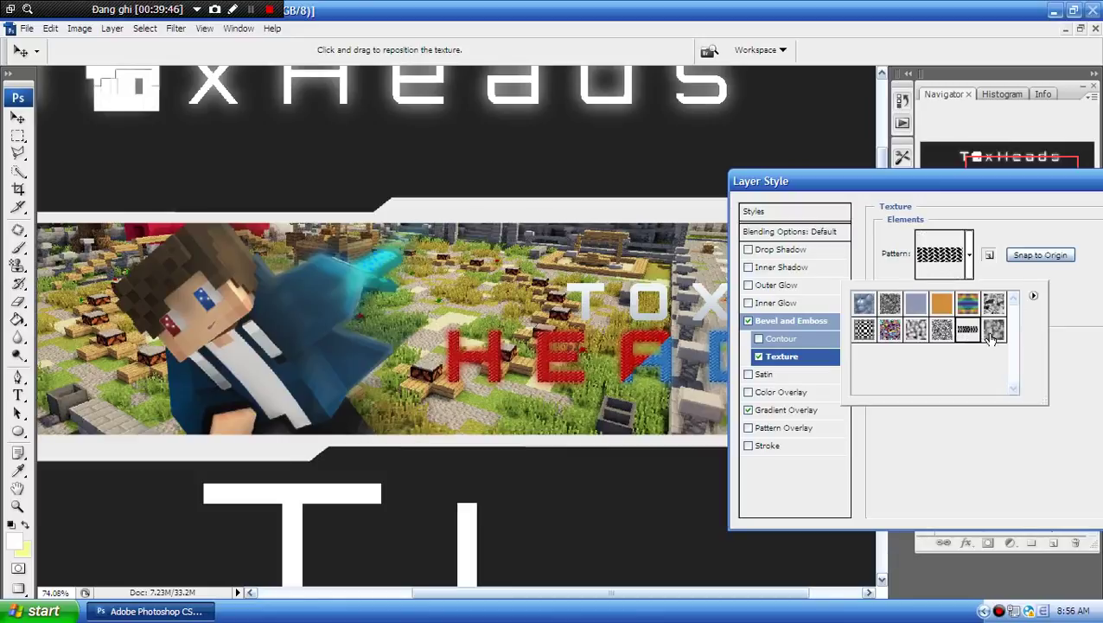
click(991, 333)
click(991, 304)
click(968, 304)
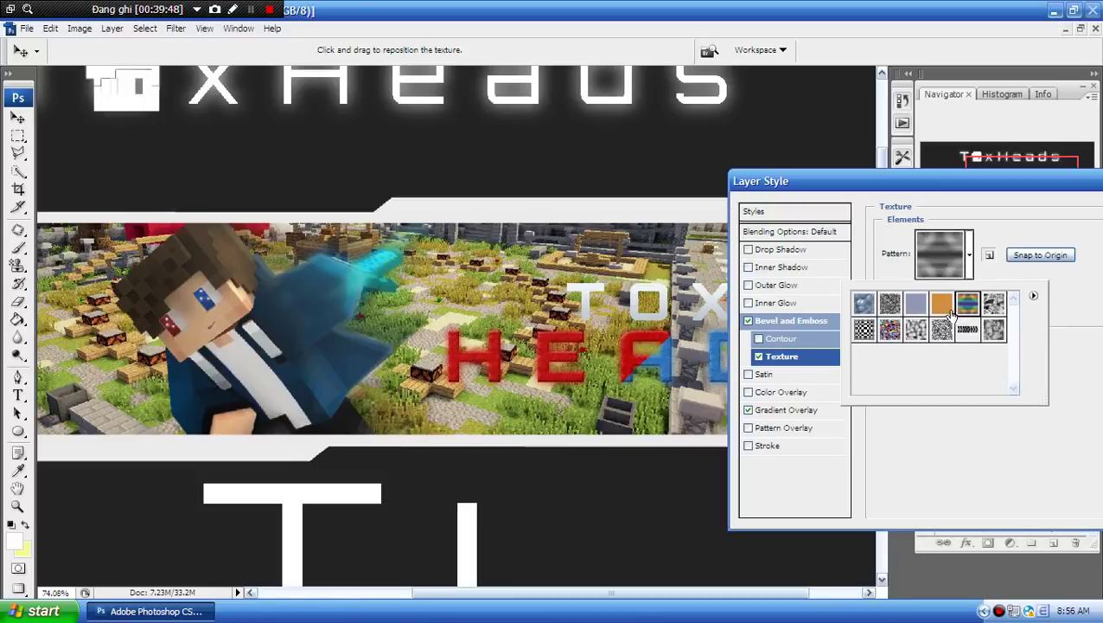
click(941, 304)
click(968, 307)
click(948, 305)
click(784, 334)
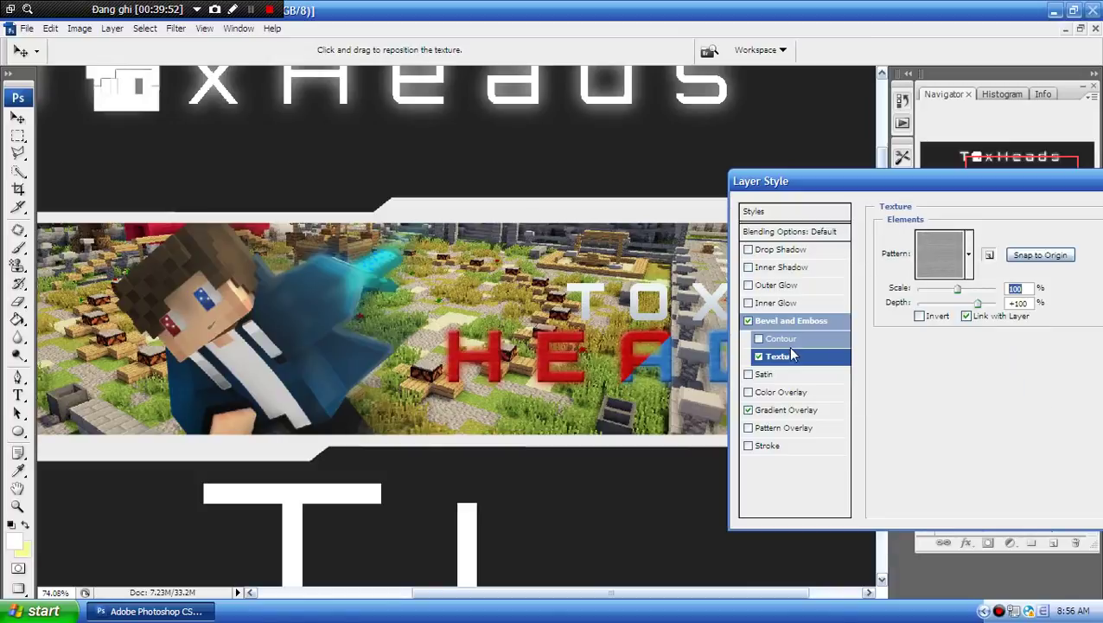
- Enable the bevel's Contour with the Cove - Shallow shape and apply the HEADS layer style
click(786, 341)
click(948, 245)
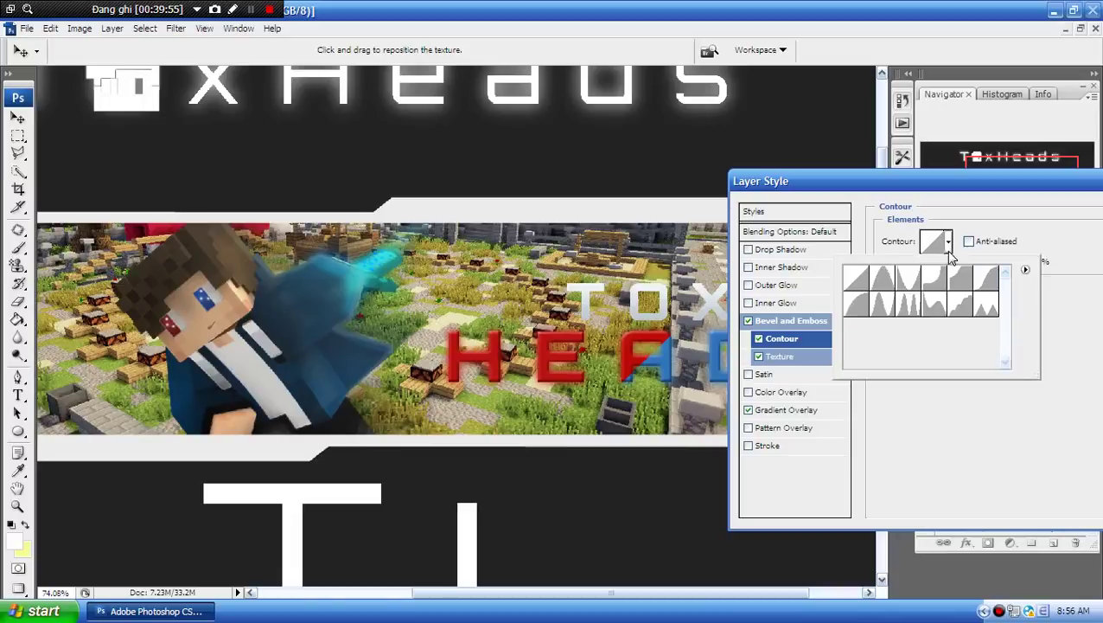
click(961, 281)
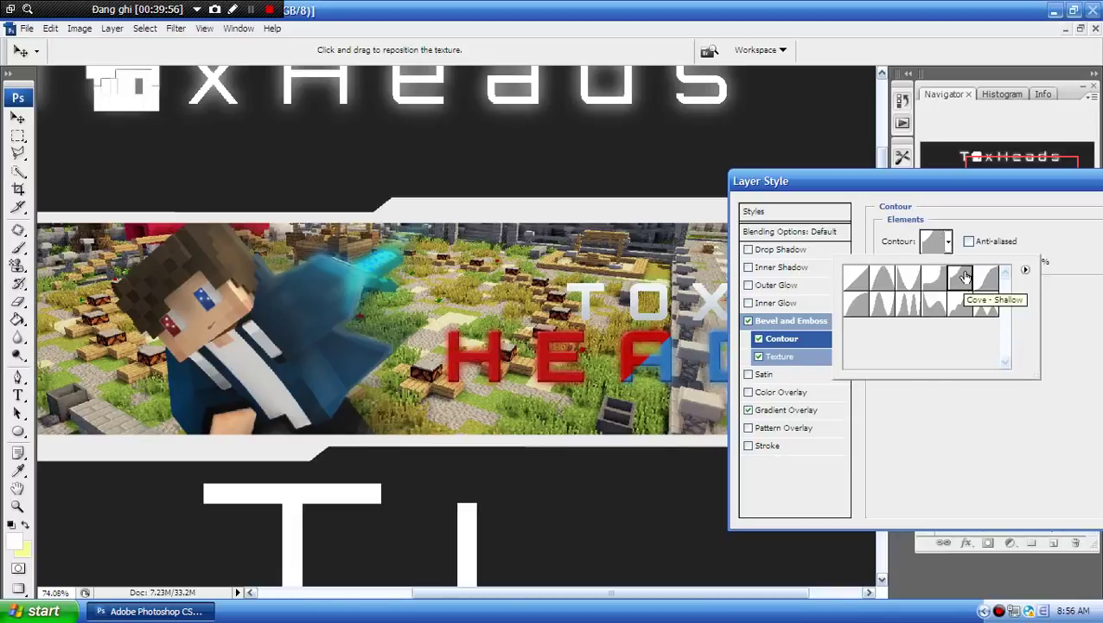
click(1007, 212)
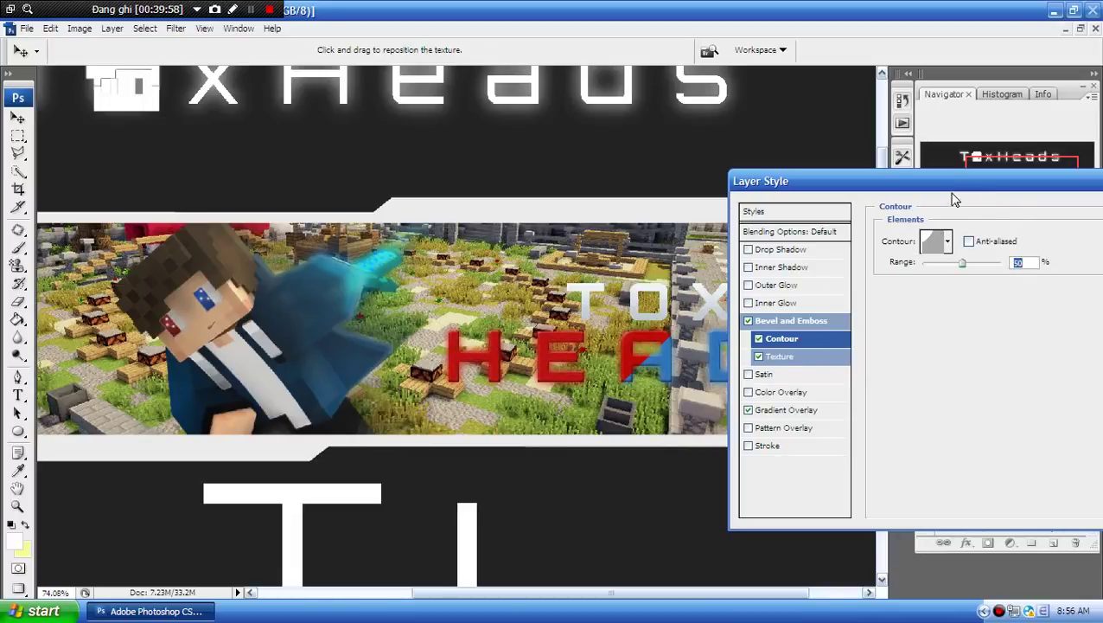
drag(843, 186, 484, 145)
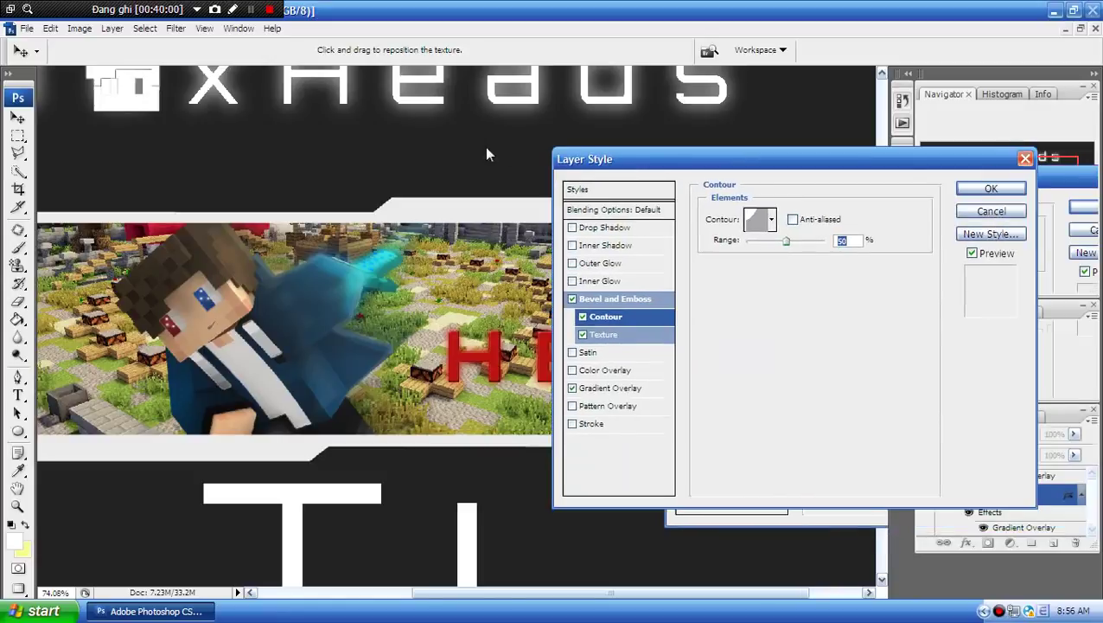
click(807, 170)
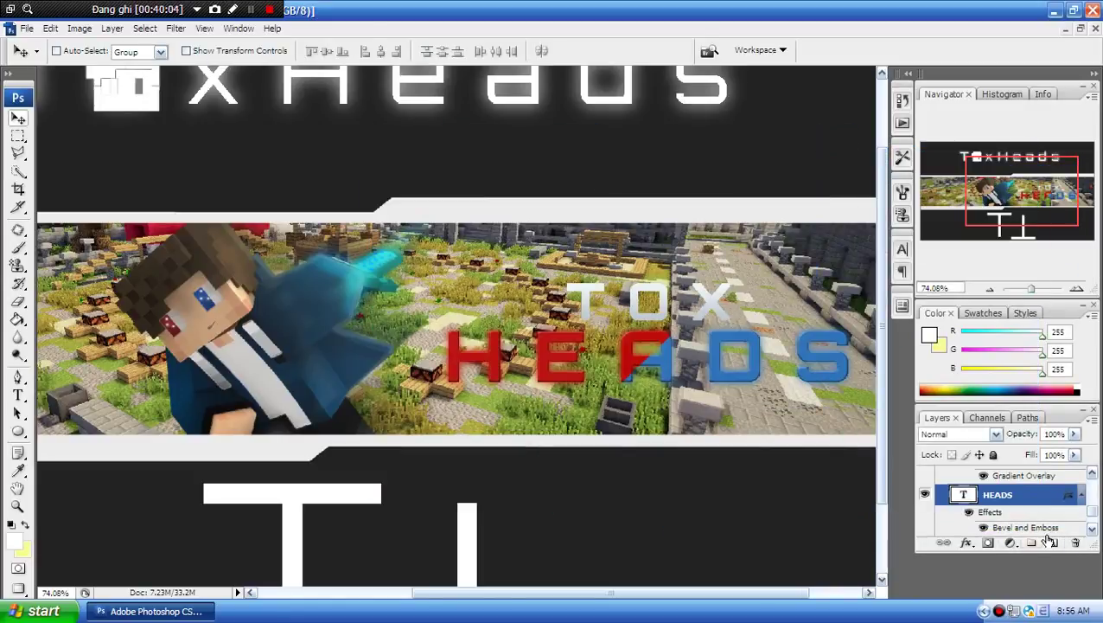
- Create a new layer above the HEADS text and set the Brush to a soft 152 px tip with 0% hardness
click(1054, 543)
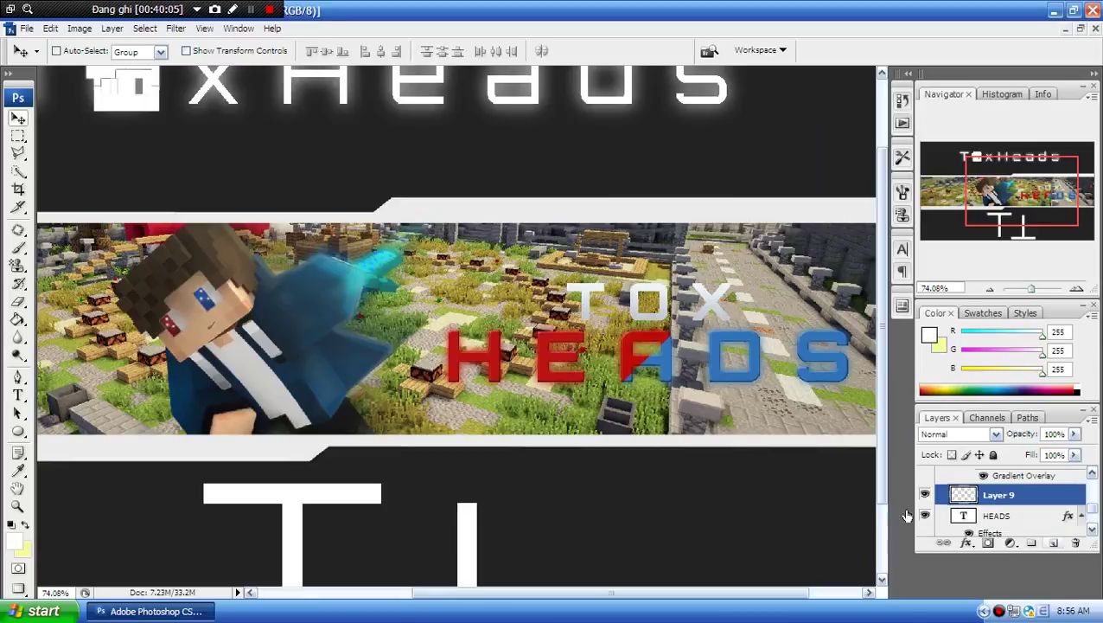
click(17, 263)
click(18, 247)
right_click(493, 353)
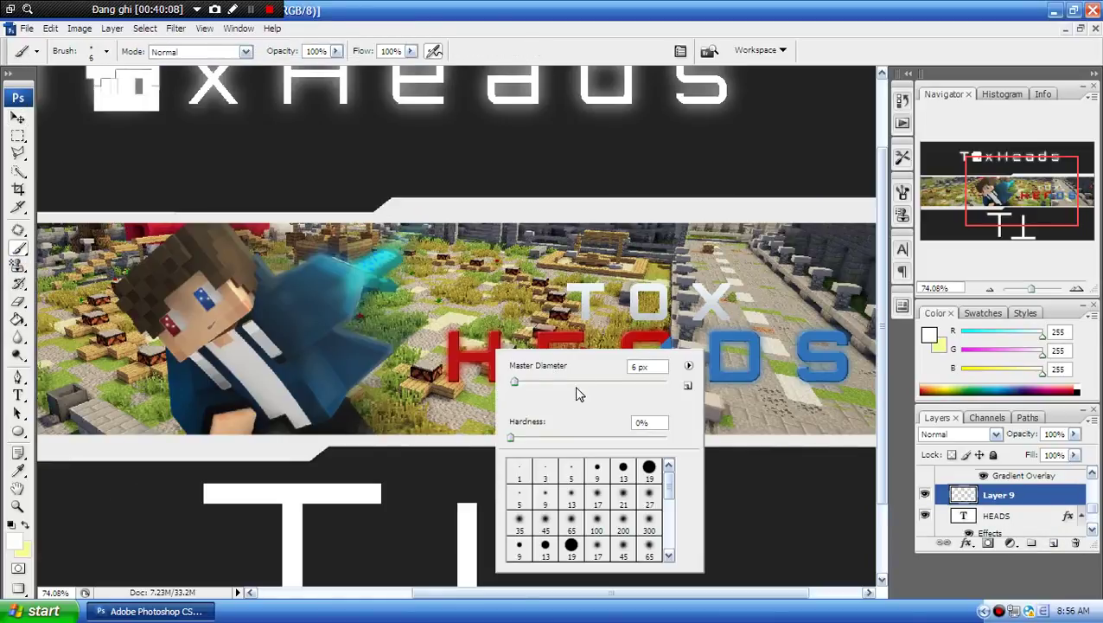
click(562, 381)
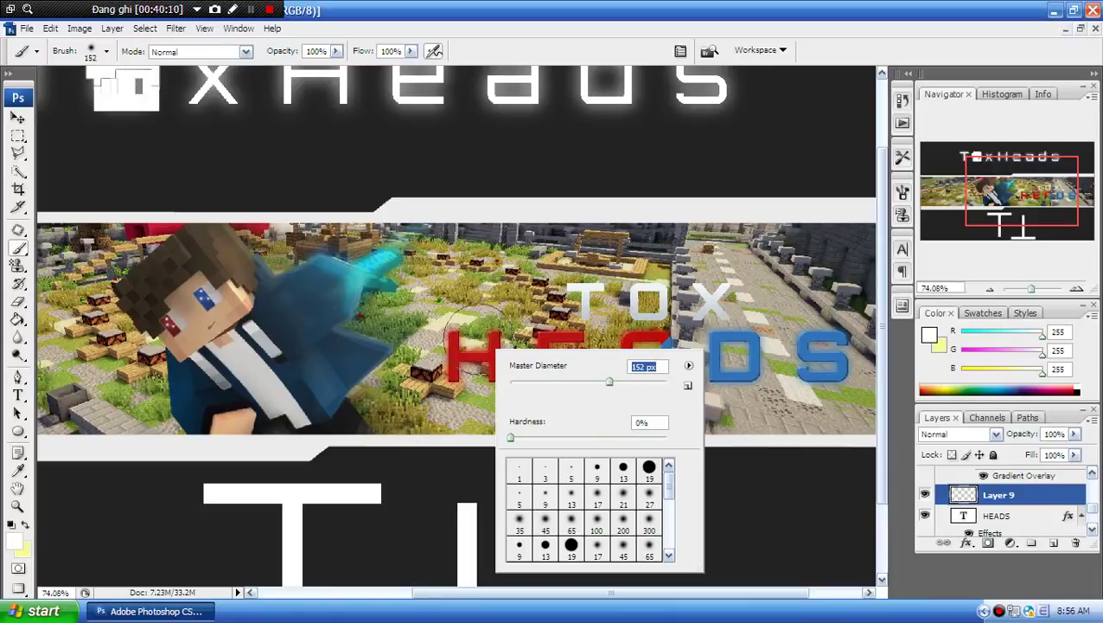
- Paint a straight white brush stroke across the HEADS text on the new layer and lower the layer's opacity to 28%
click(459, 353)
shift+click(817, 355)
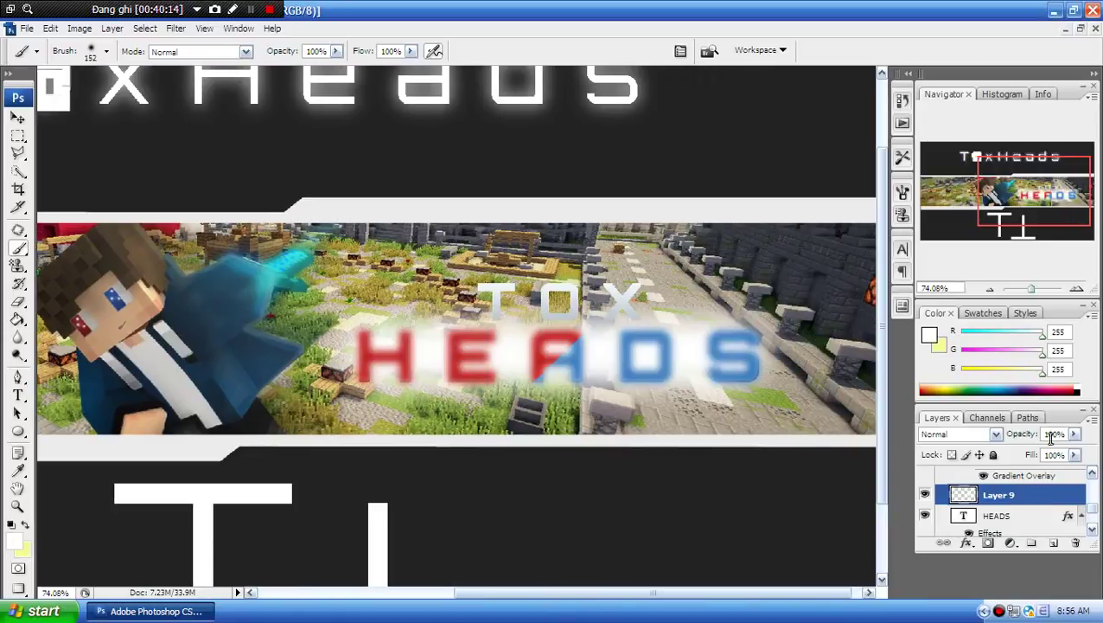
click(1074, 433)
drag(1073, 453, 1016, 452)
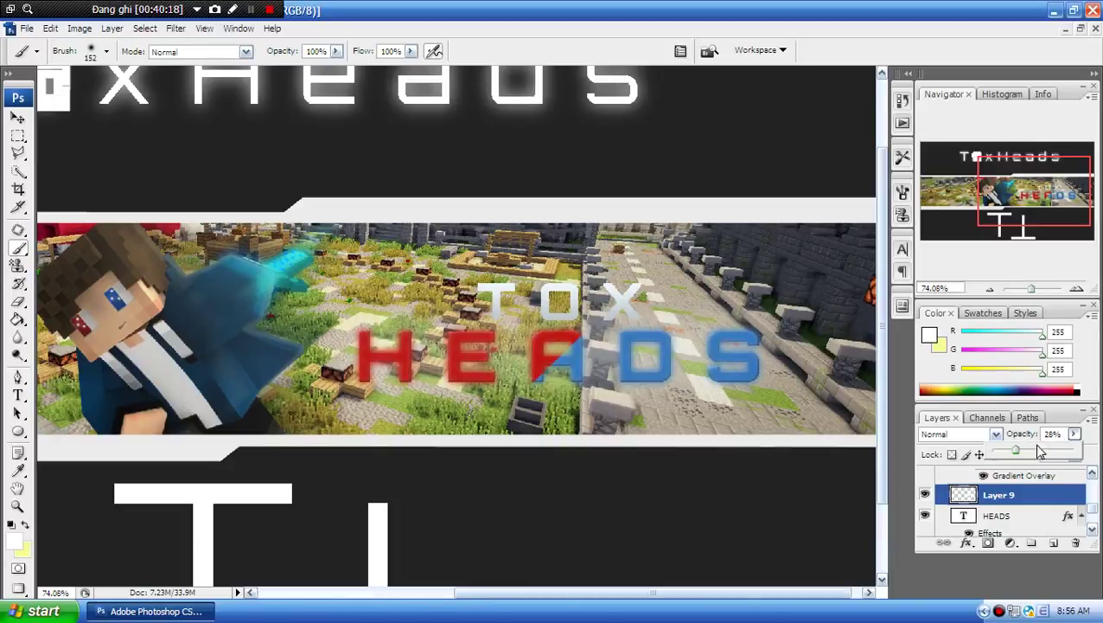
- Duplicate the TOX text layer
click(1074, 435)
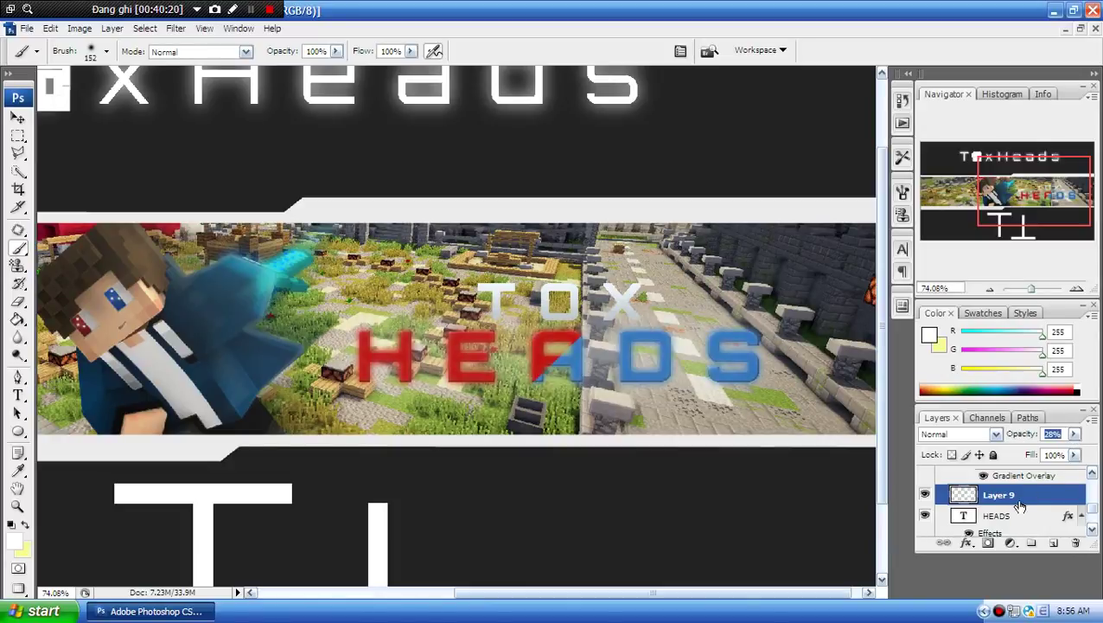
scroll(1020, 506, up, 2)
click(1026, 480)
key(h)
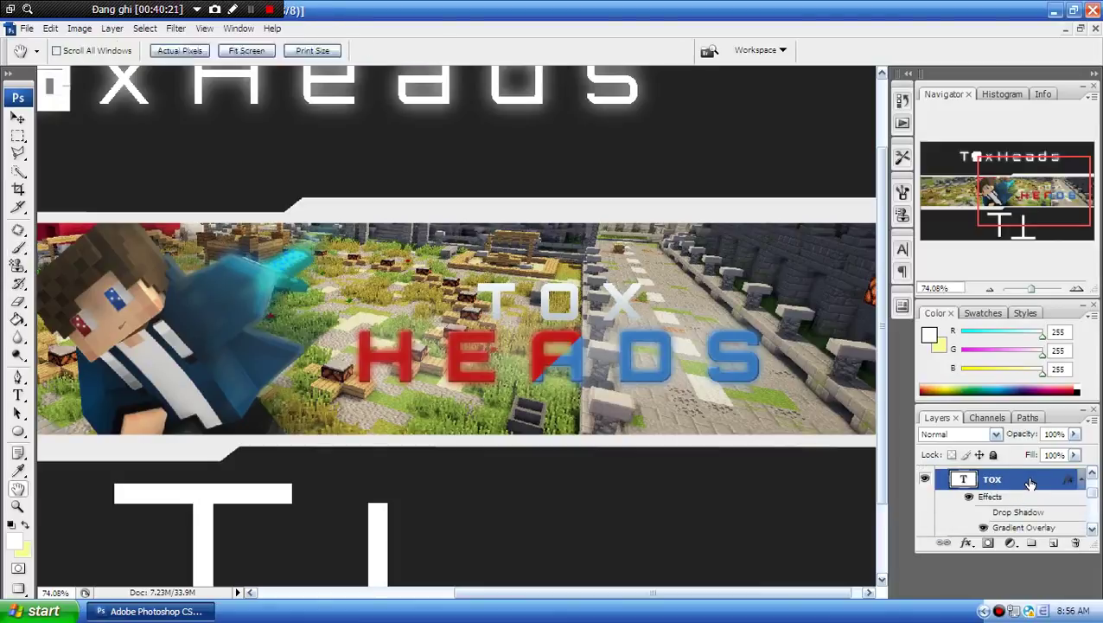
double_click(1029, 481)
click(811, 194)
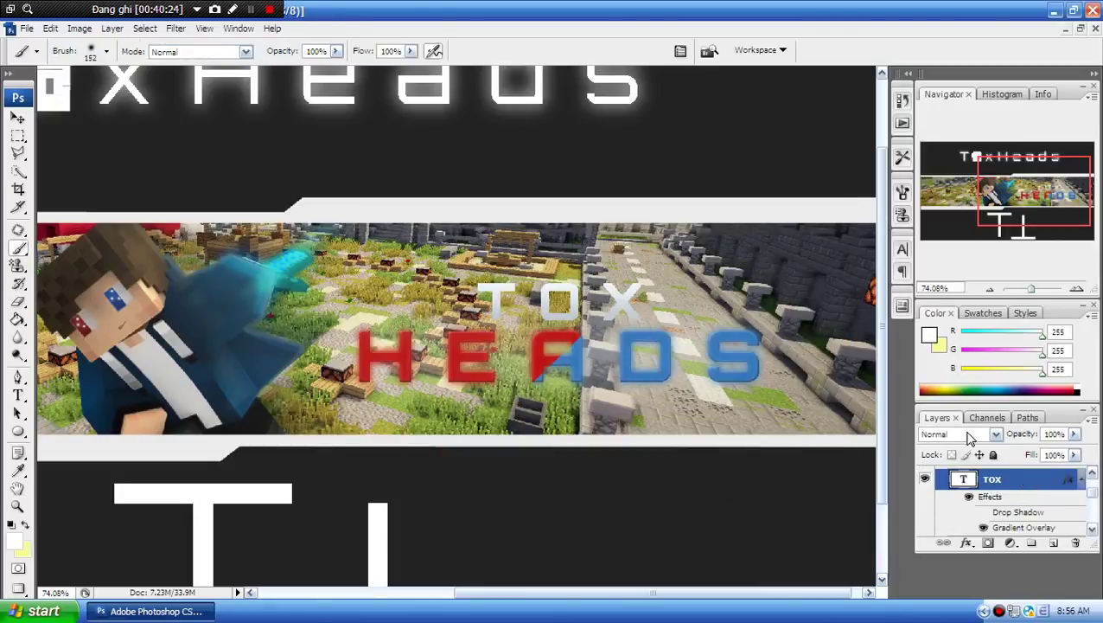
right_click(992, 479)
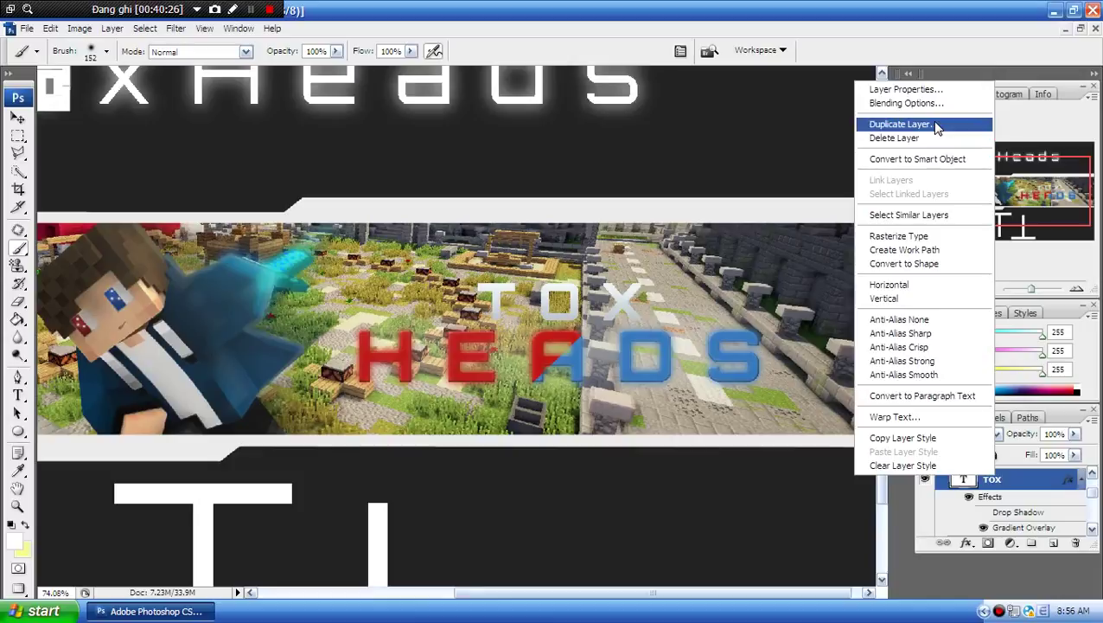
click(900, 123)
key(Return)
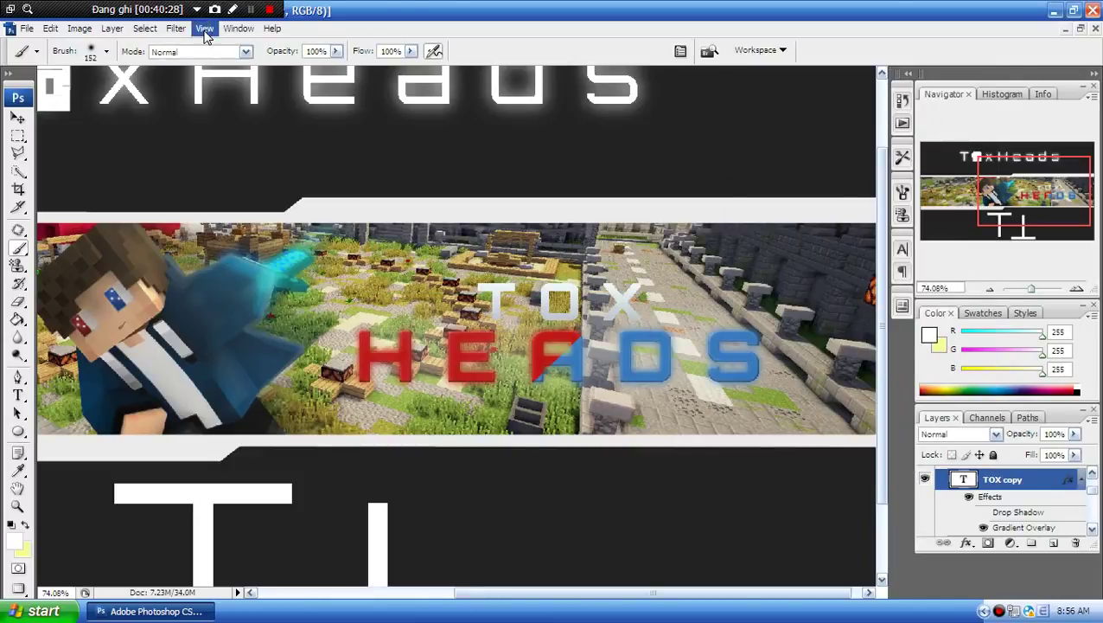
- Rasterize the TOX copy and apply a Motion Blur to it with an angle of 0° and a distance of 107 pixels
click(176, 29)
mouse_move(285, 182)
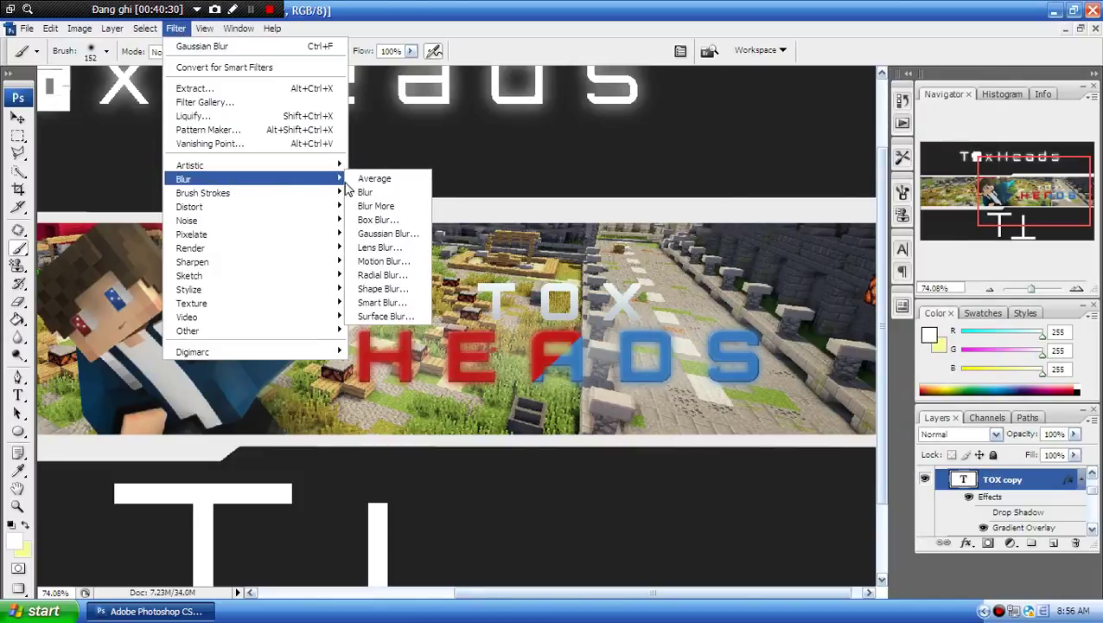
click(380, 261)
click(548, 247)
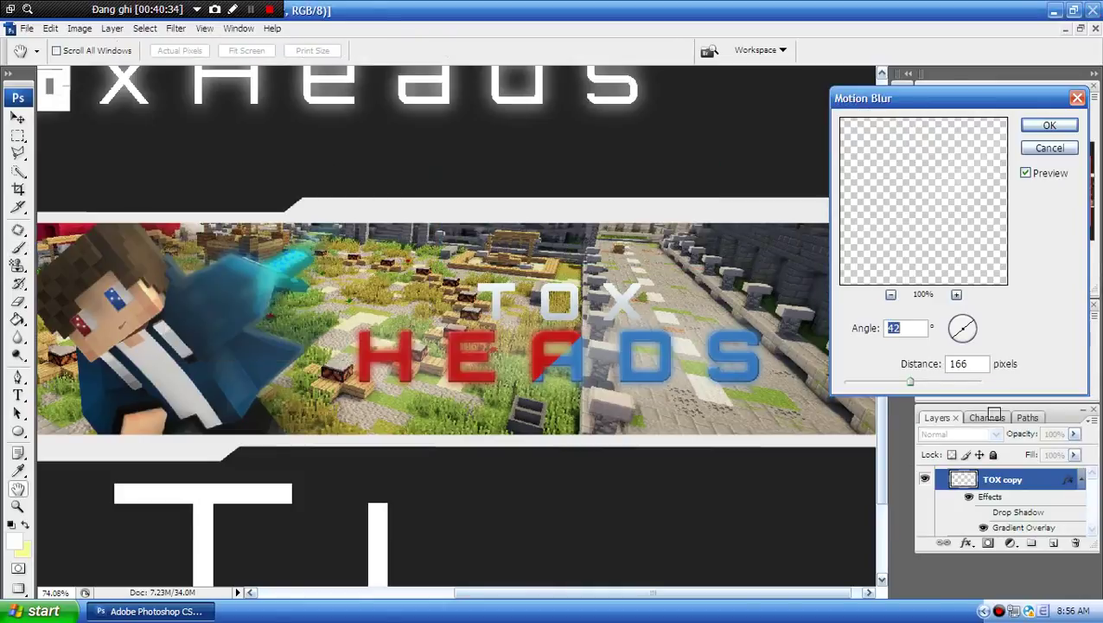
click(963, 336)
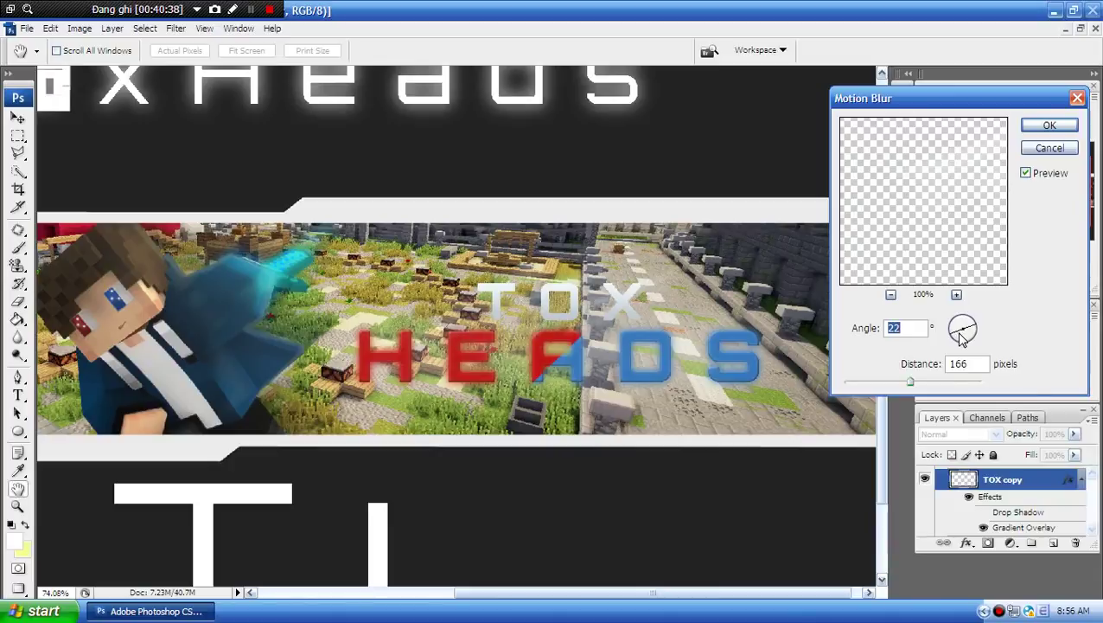
text(45)
drag(934, 382, 900, 384)
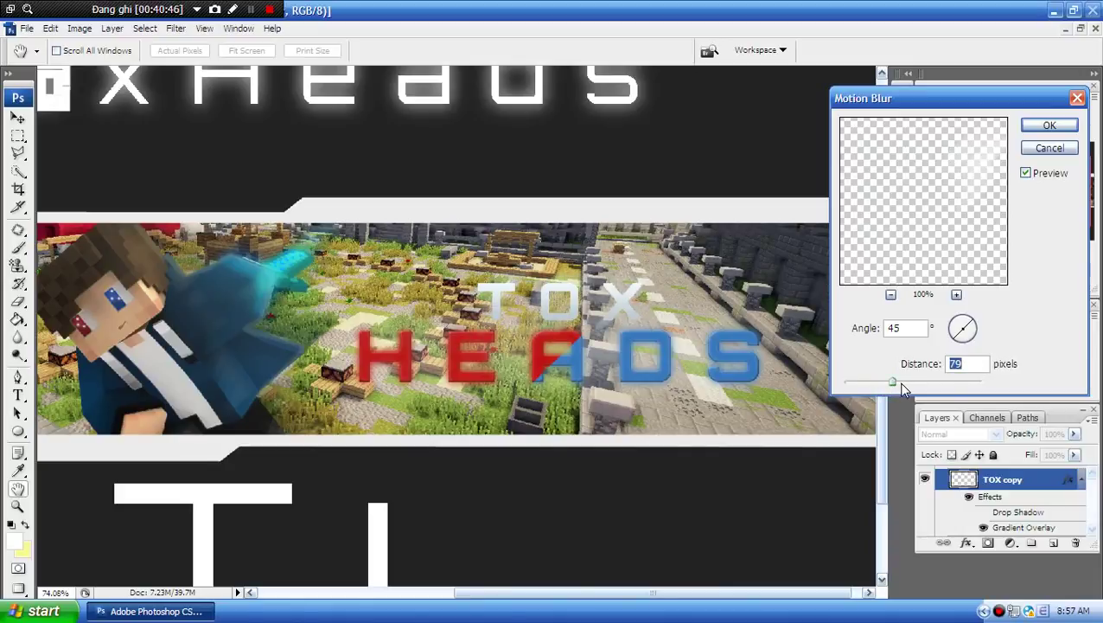
click(901, 384)
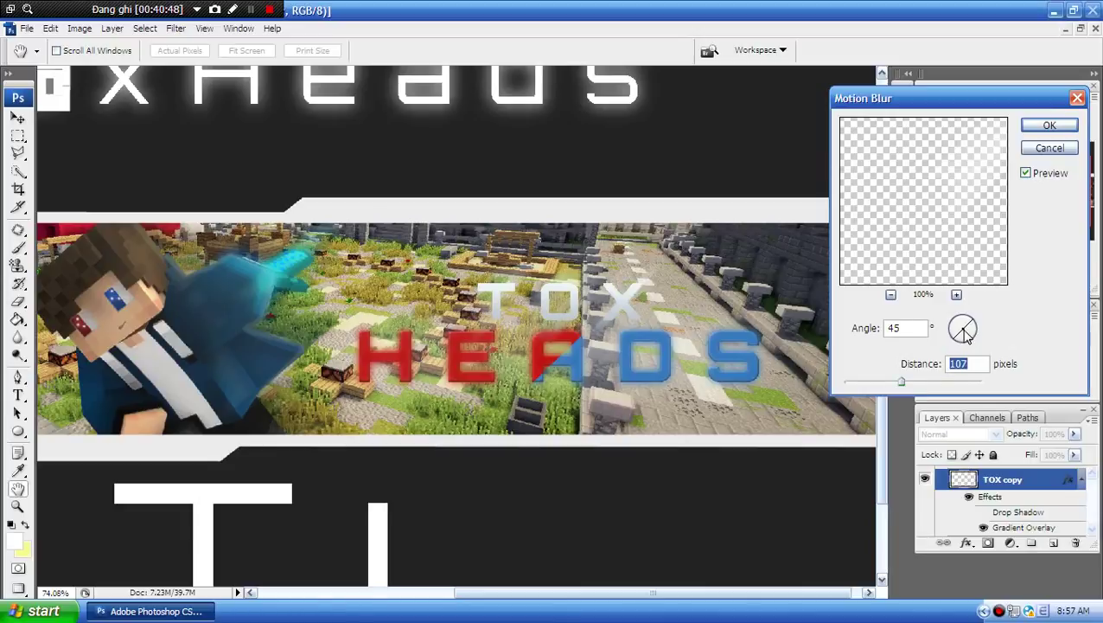
drag(965, 335, 955, 338)
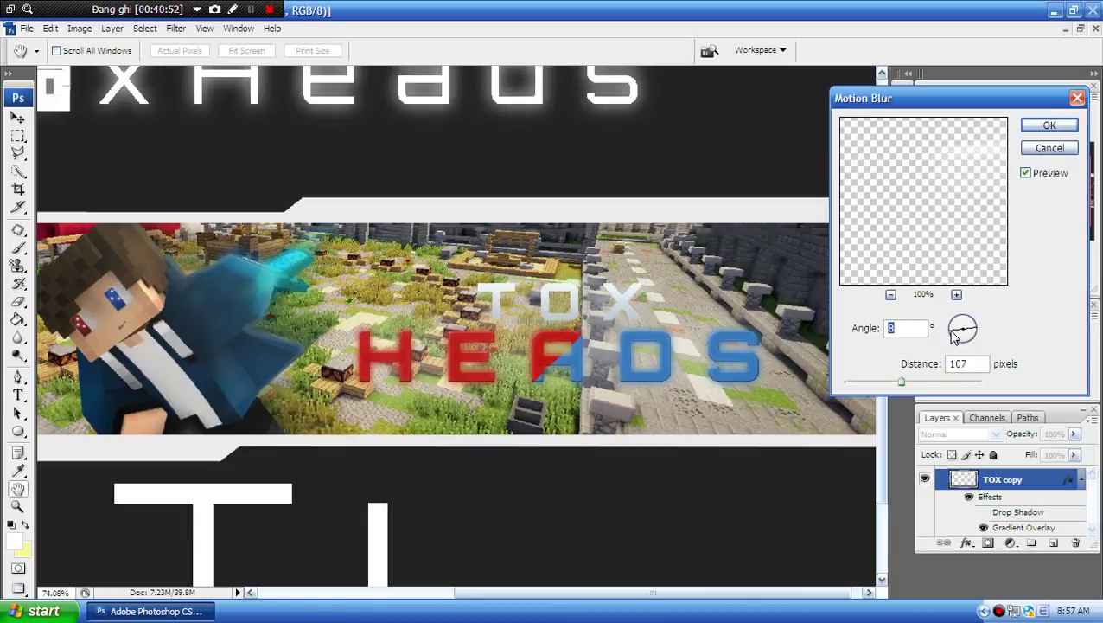
text(0)
key(Return)
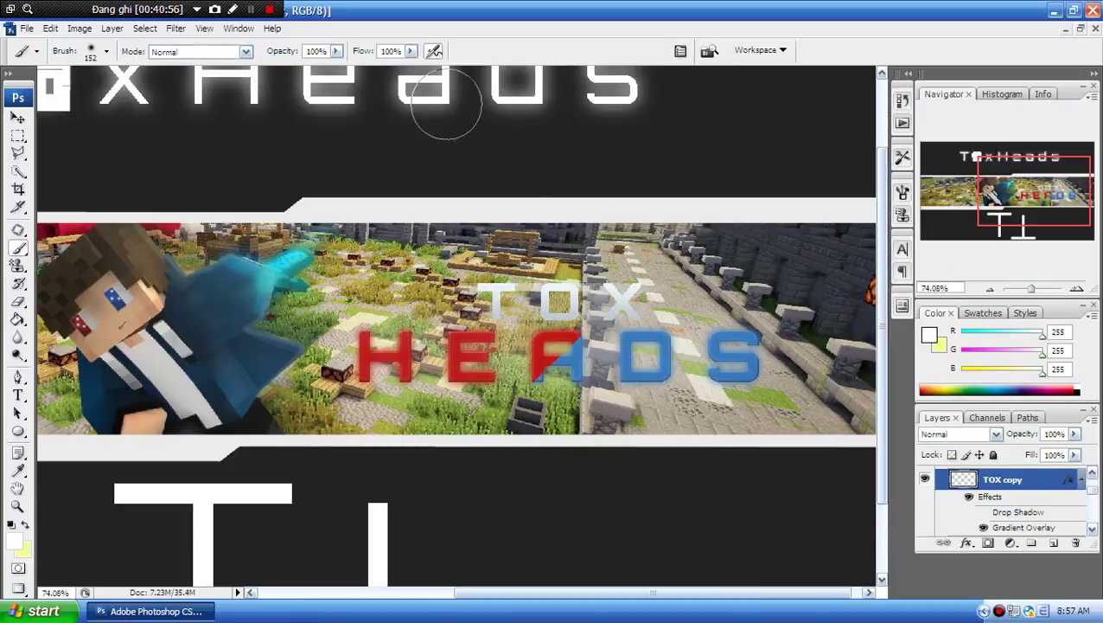
- Collapse Group 2 and create a new layer directly above Group 1
click(19, 137)
click(18, 118)
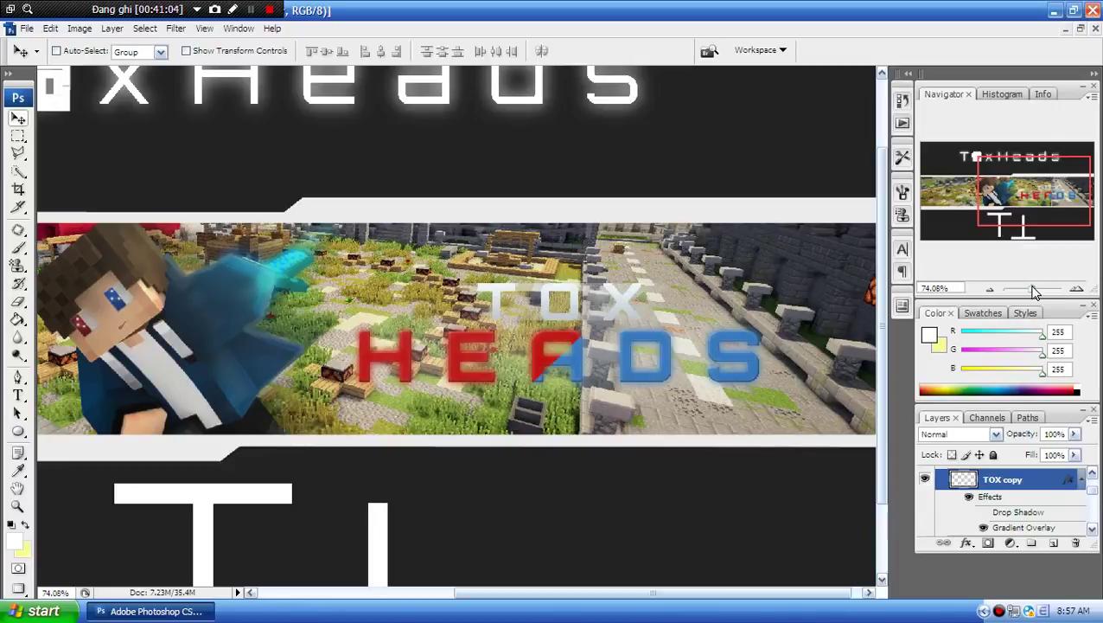
drag(1034, 292, 1031, 292)
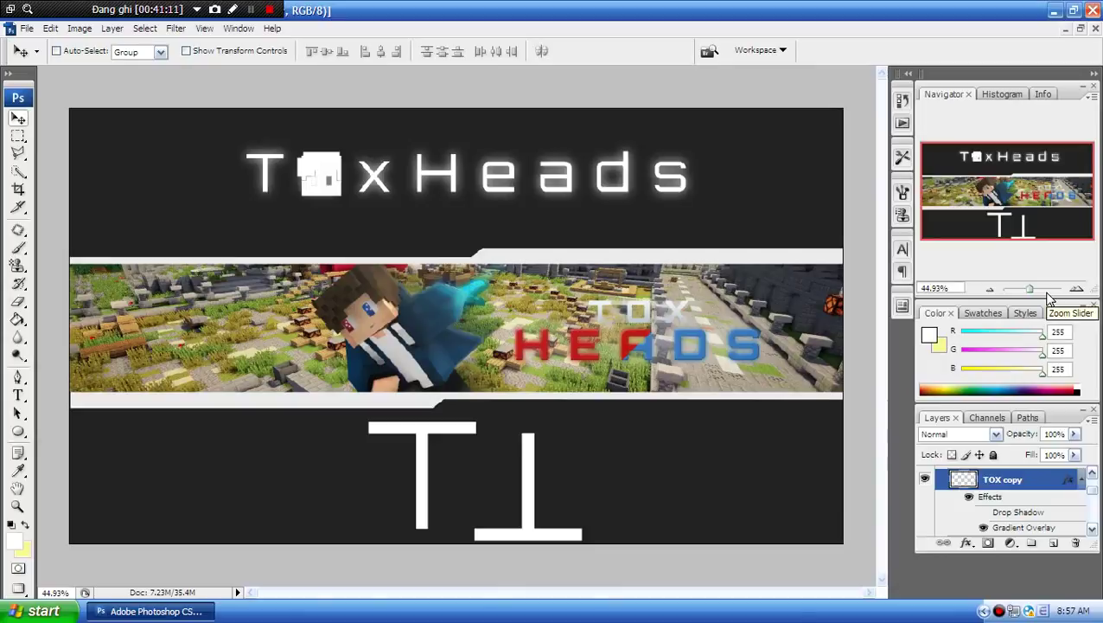
scroll(1012, 505, up, 3)
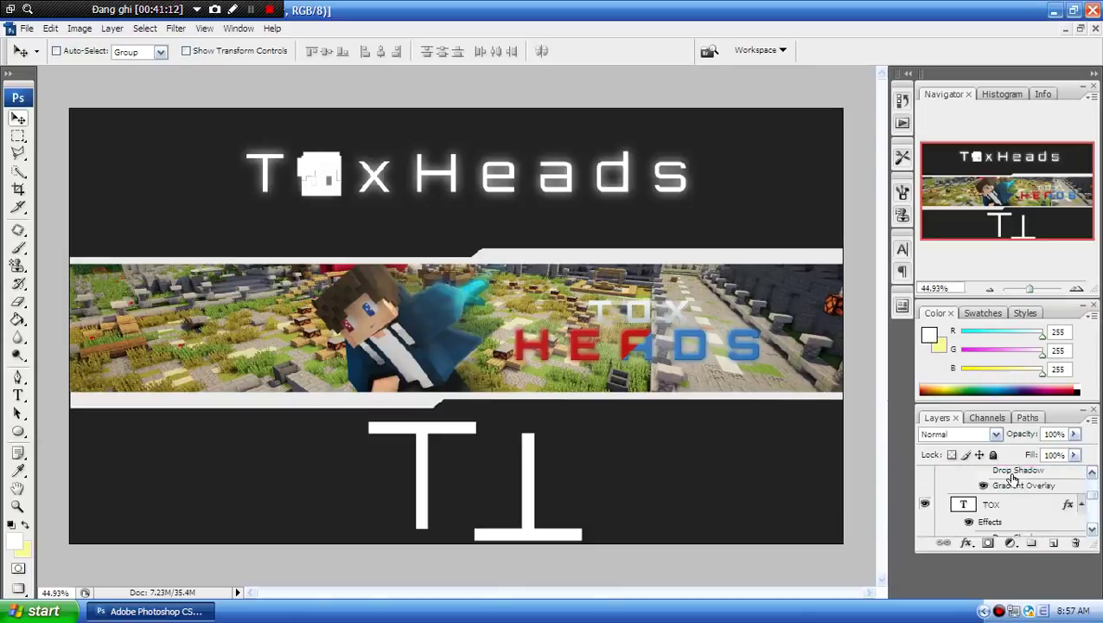
click(943, 482)
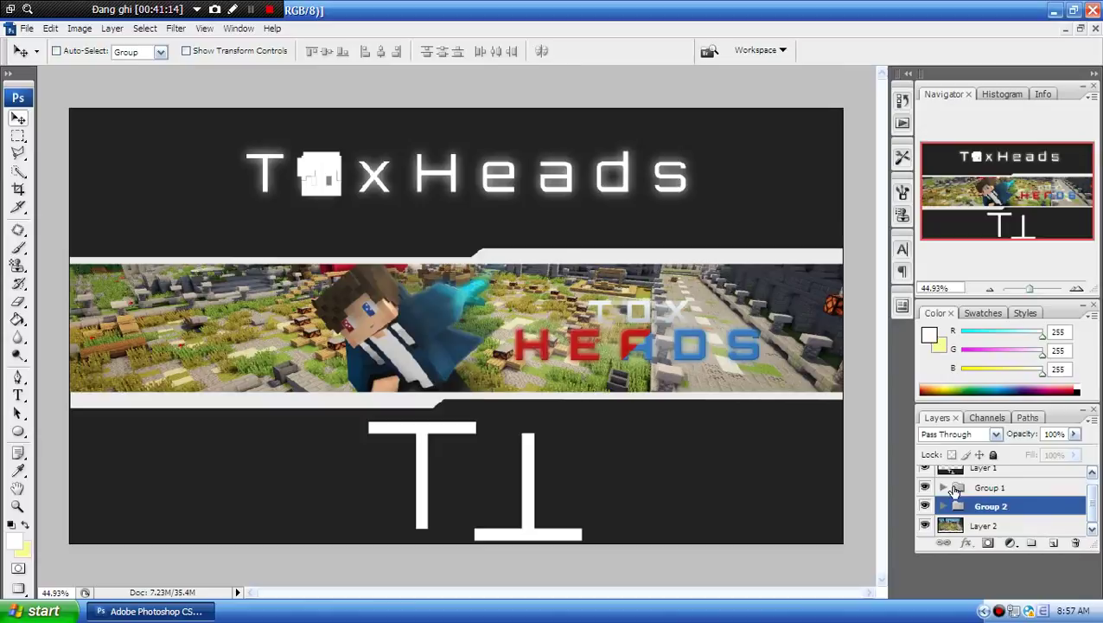
click(1000, 493)
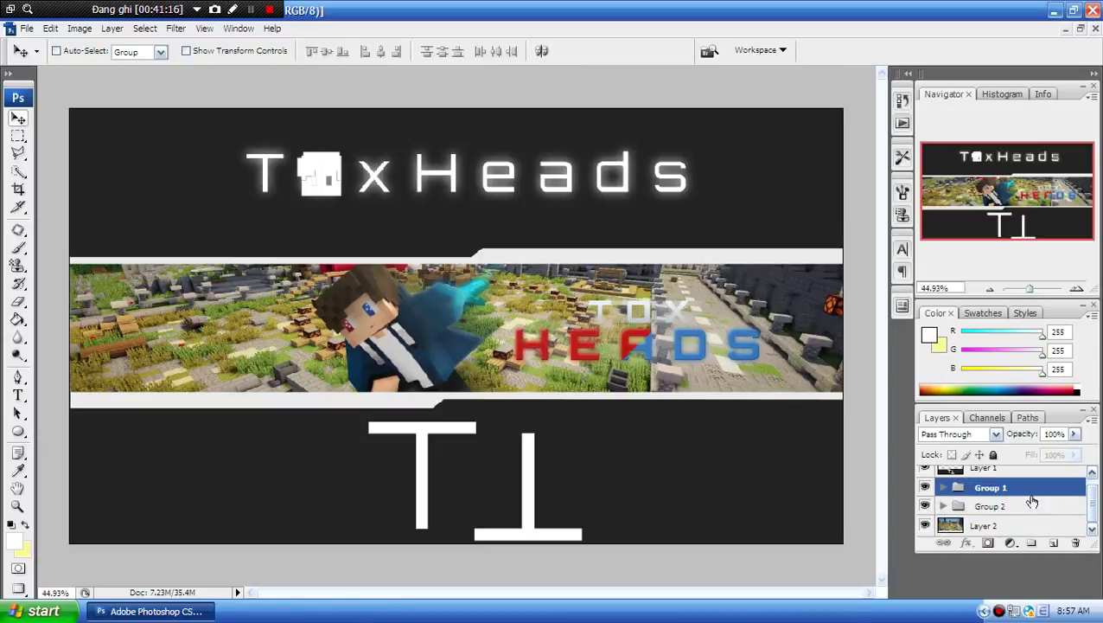
click(1053, 543)
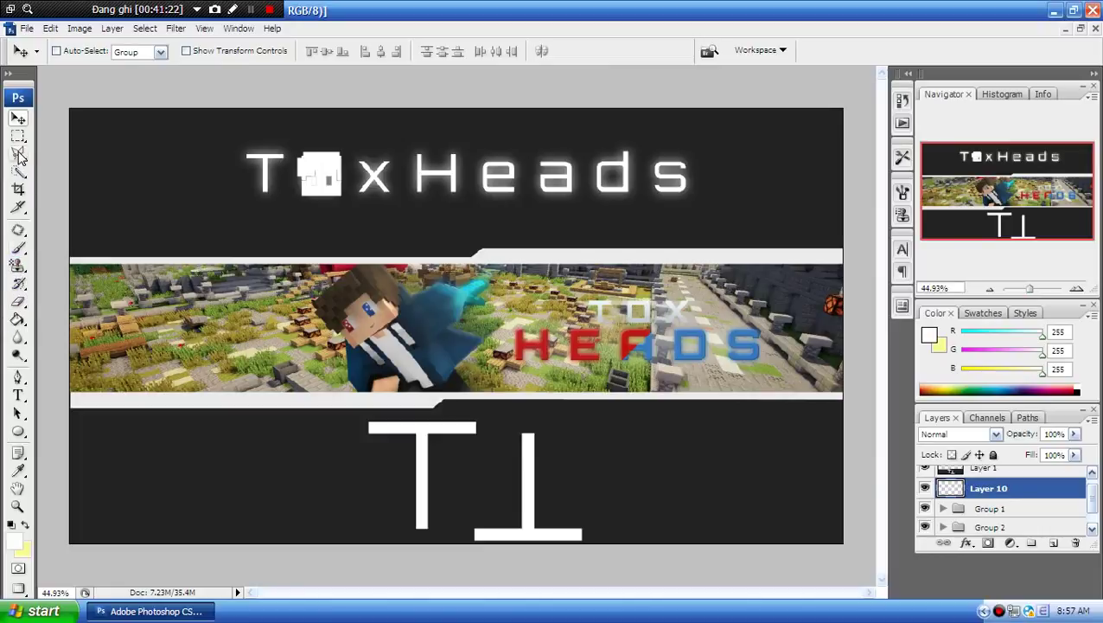
- Fill the new layer with white (ffffff) using the Paint Bucket
click(18, 320)
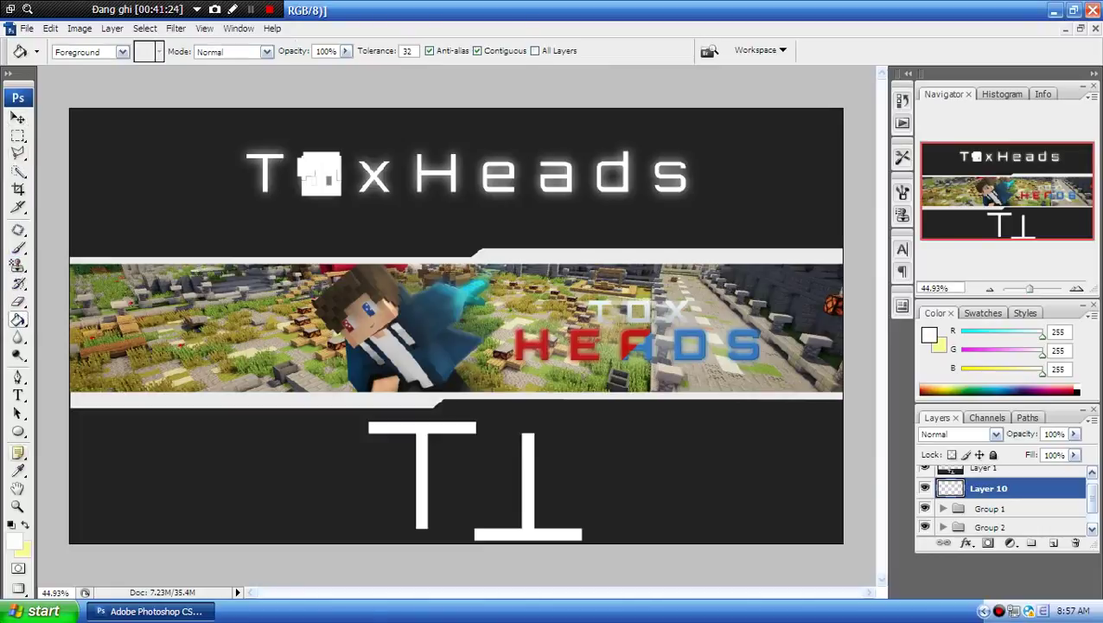
click(10, 537)
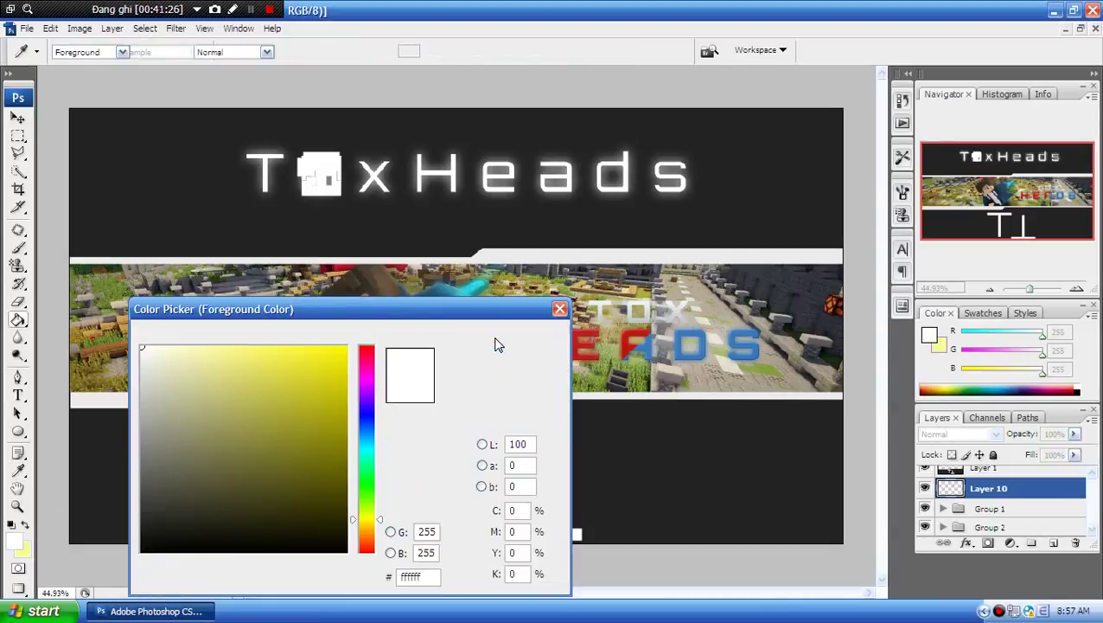
click(497, 345)
click(490, 333)
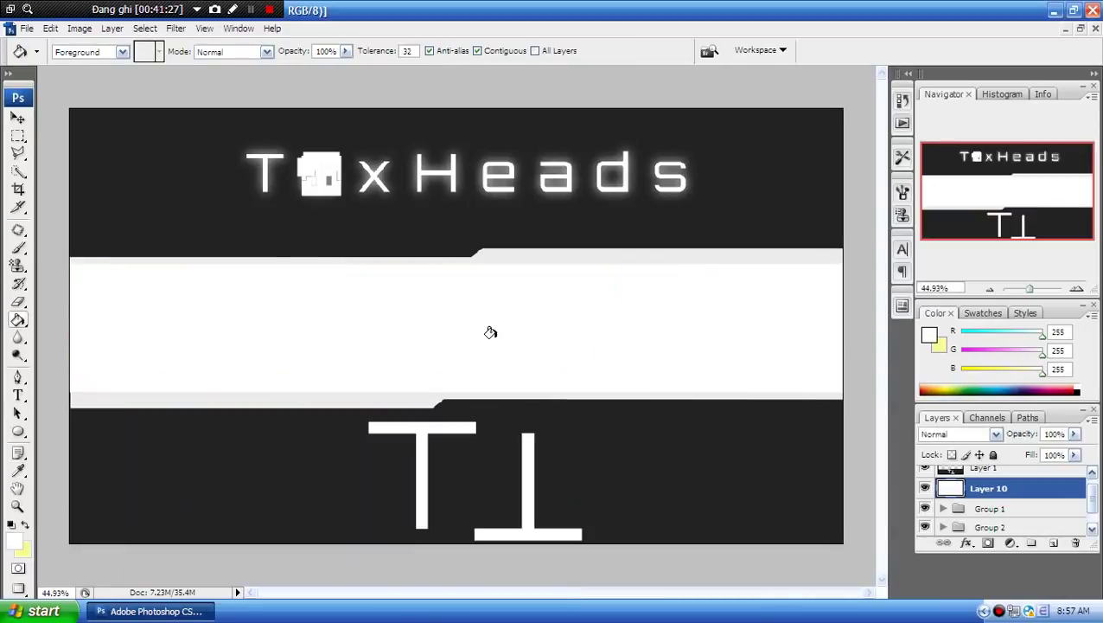
- Add a linear Gradient Overlay with the blue gradient preset to the white-filled Layer 10
double_click(1058, 497)
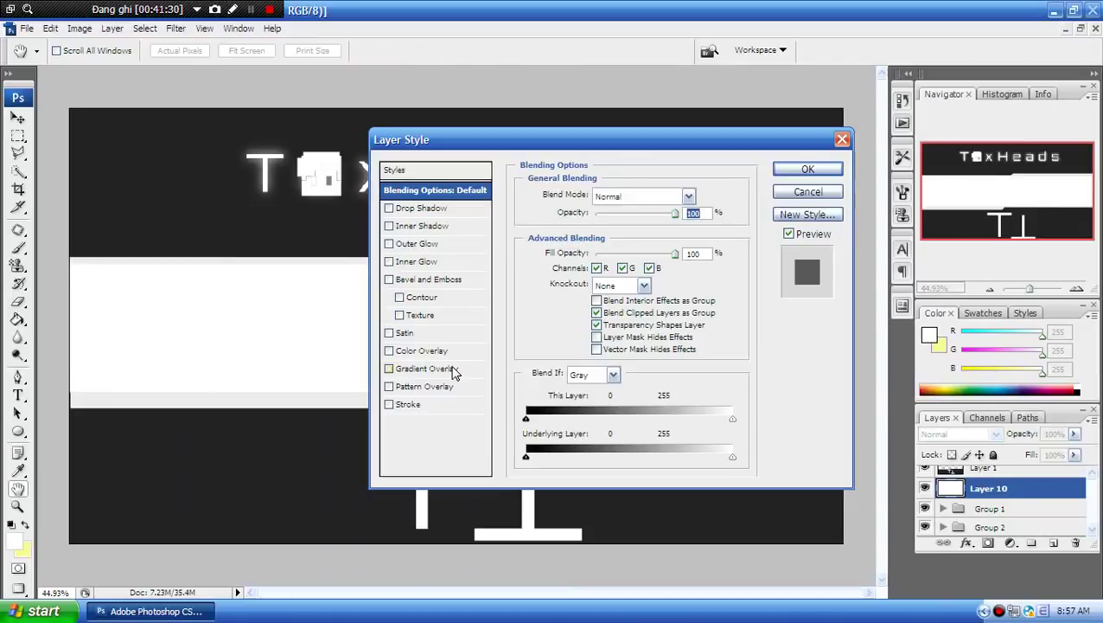
click(450, 368)
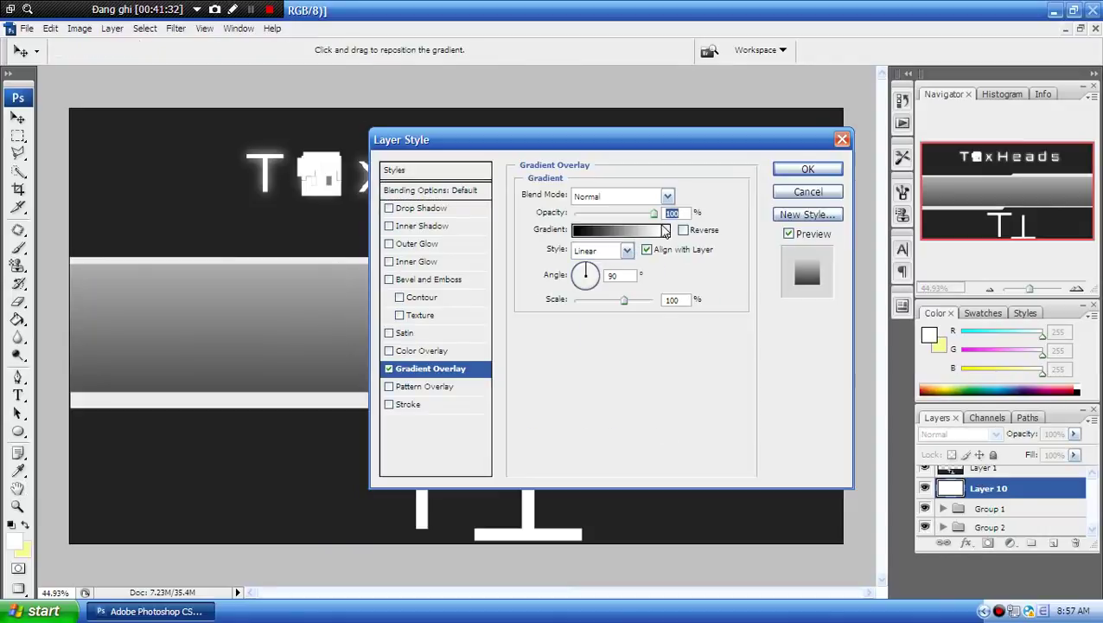
click(666, 230)
click(645, 338)
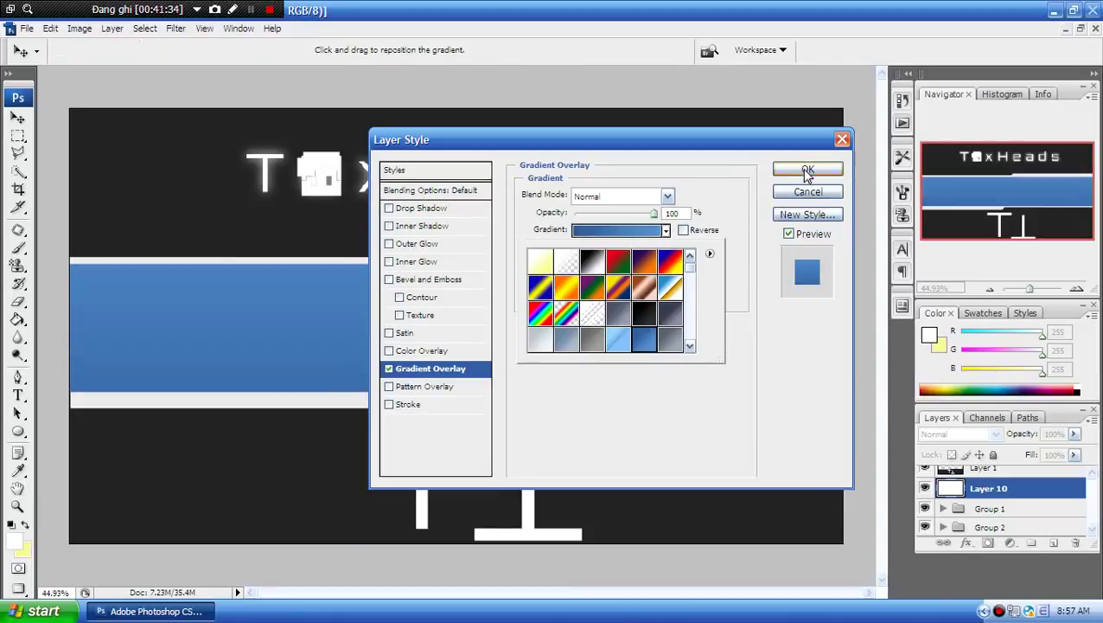
click(803, 169)
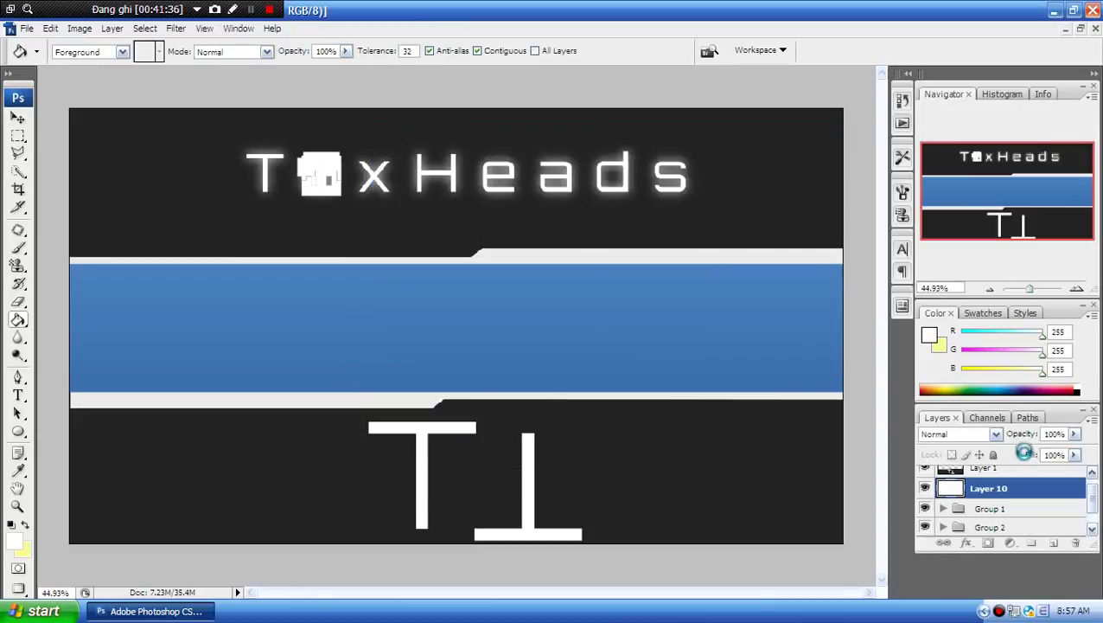
- Lower the opacity of the blue gradient layer to 26%
click(1074, 434)
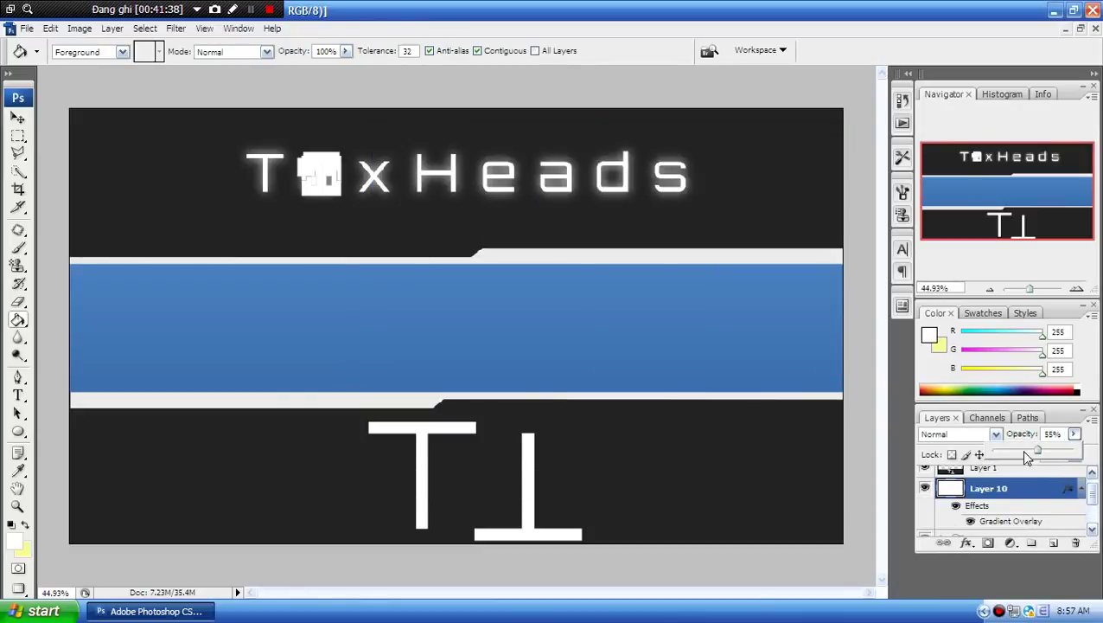
drag(1027, 456, 1021, 457)
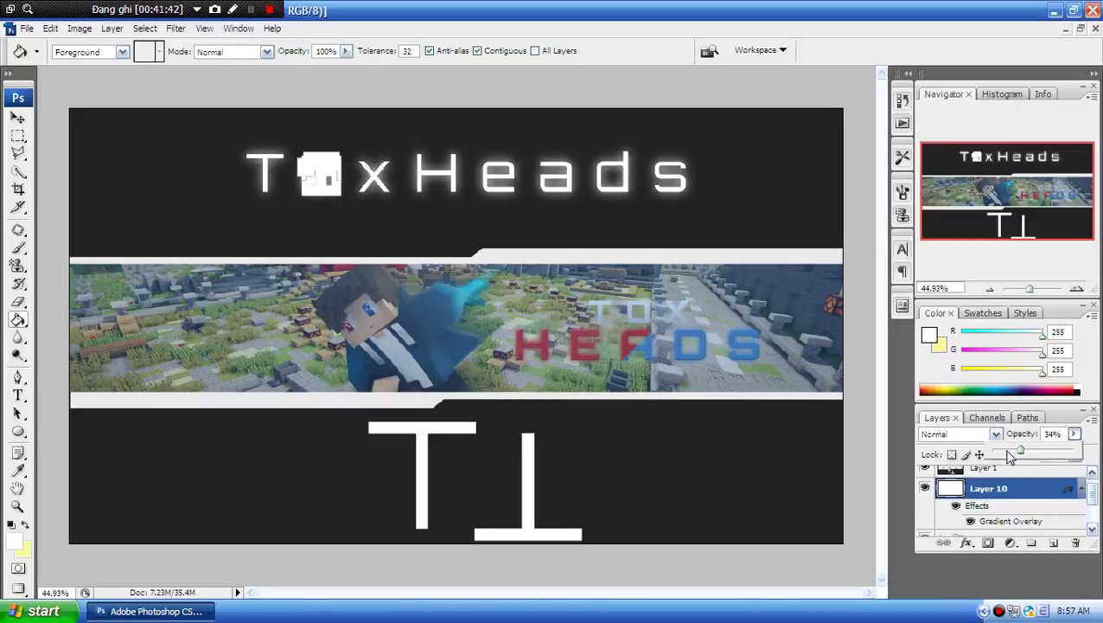
drag(1020, 453, 1015, 453)
click(1074, 434)
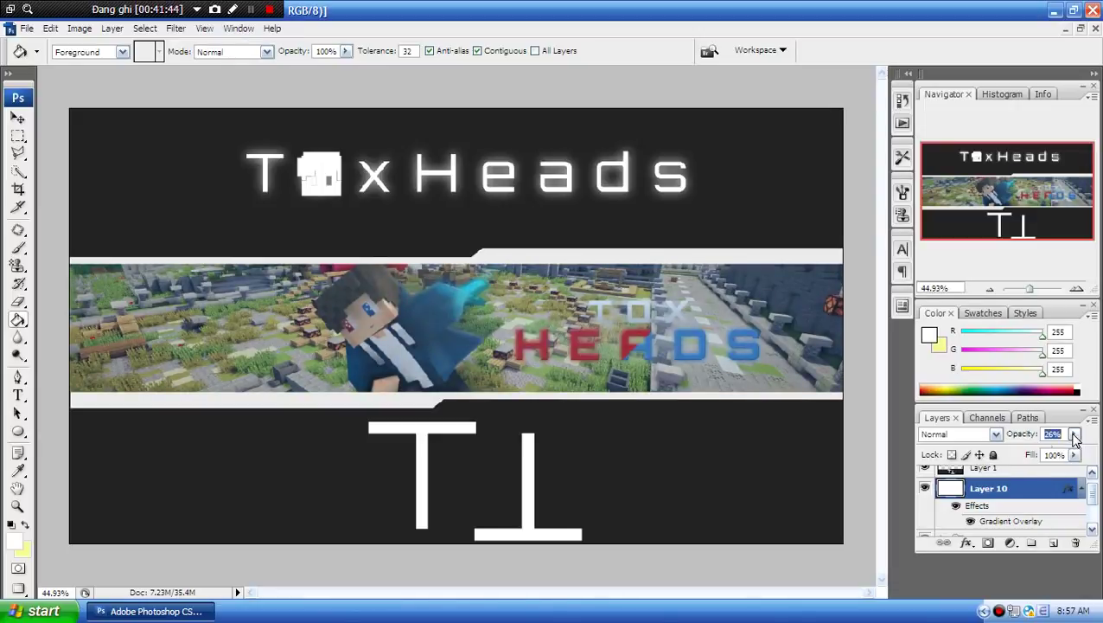
- Apply a Motion Blur to the scenery on Layer 2 with an angle of 0° and a distance of 34 pixels
scroll(1028, 484, down, 3)
click(1037, 525)
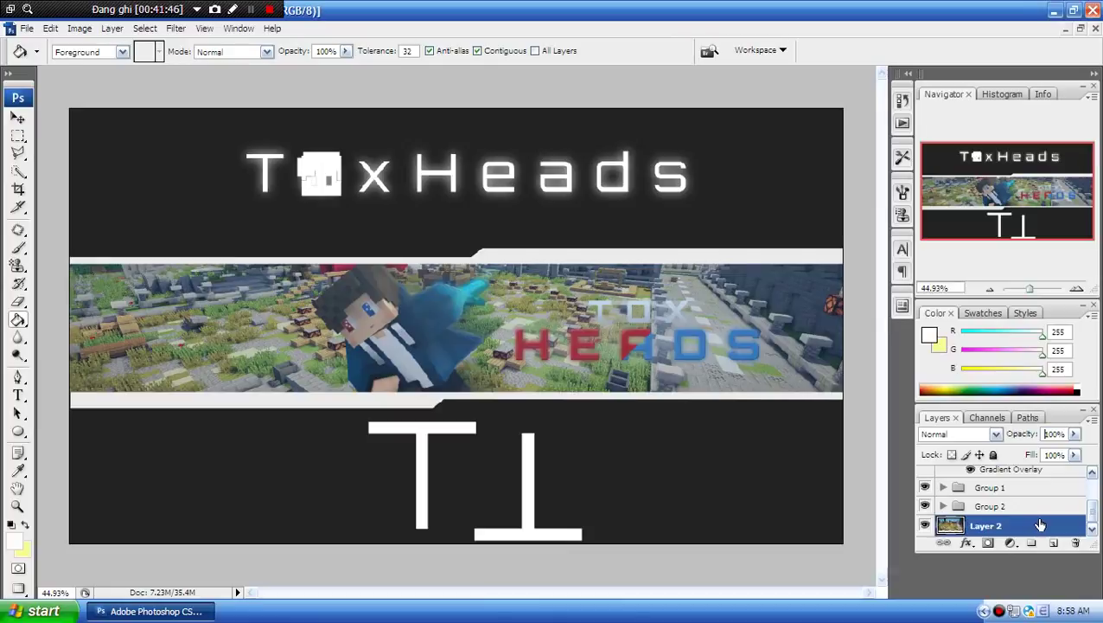
click(176, 28)
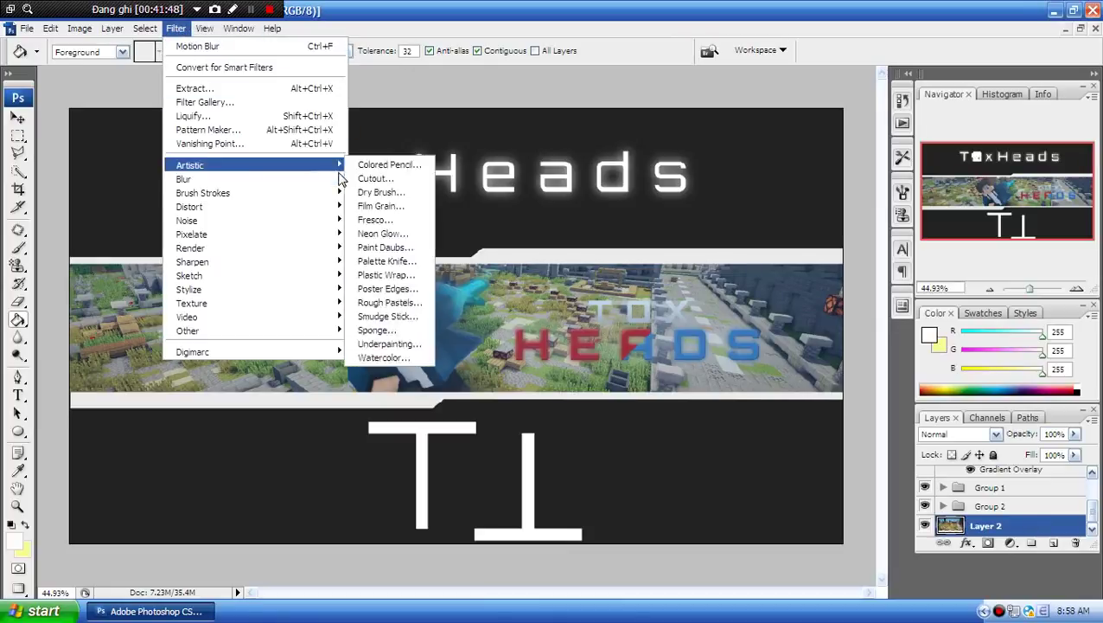
mouse_move(312, 179)
click(383, 261)
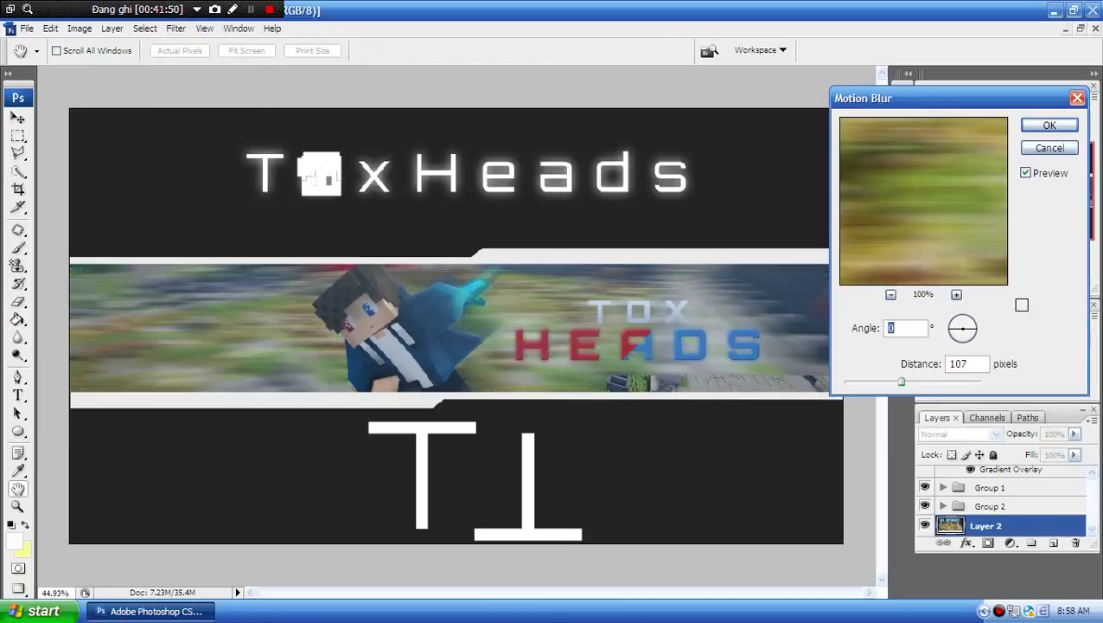
drag(878, 383, 870, 381)
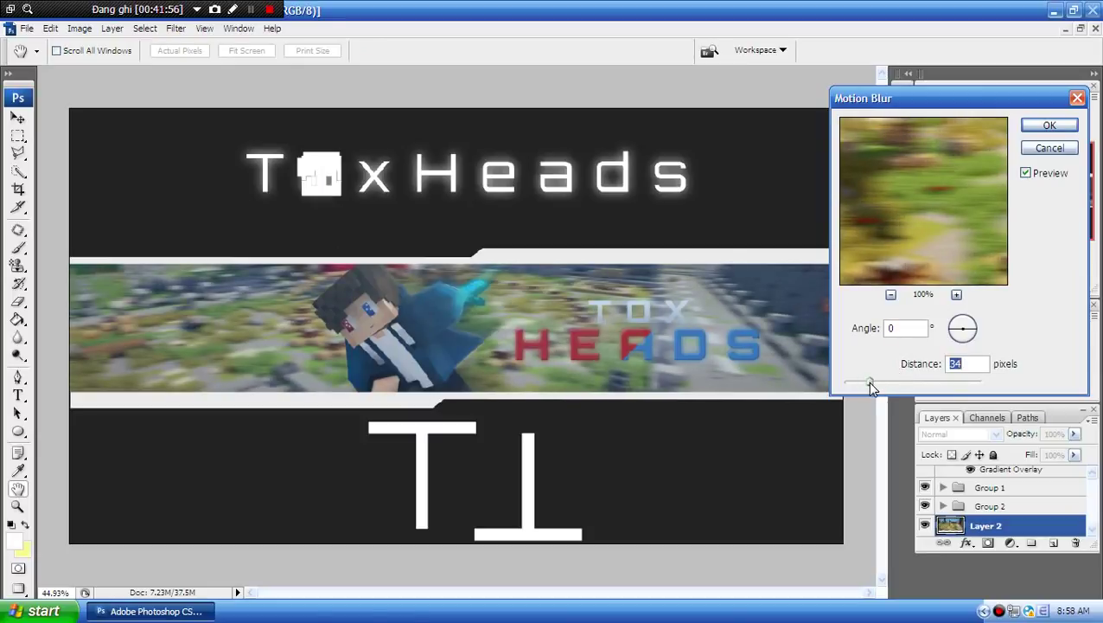
click(1050, 125)
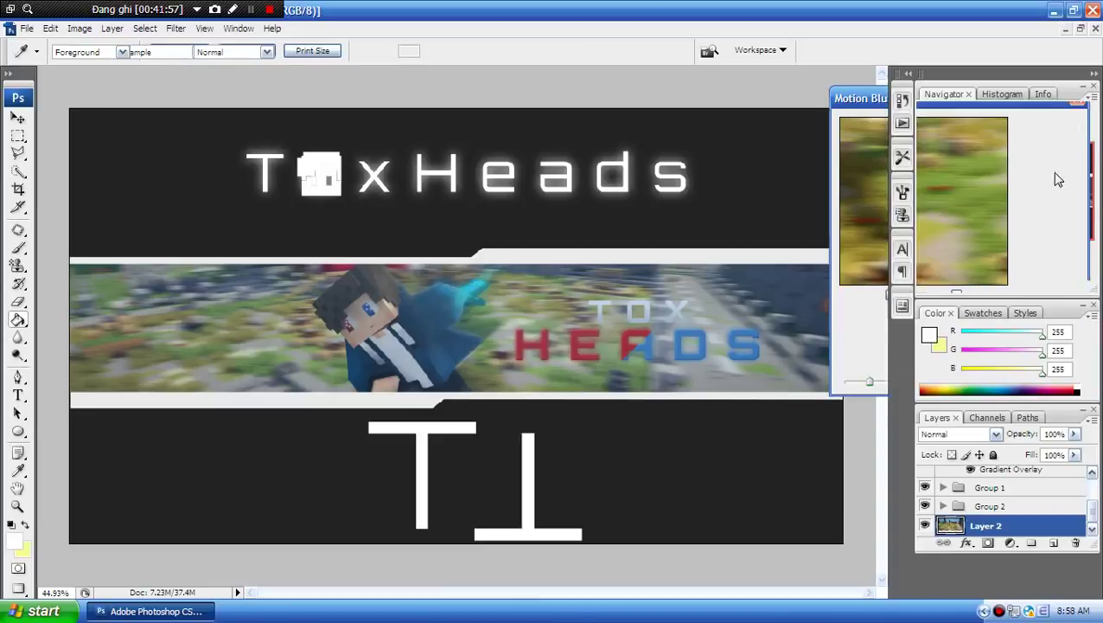
- Set the opacity of the blue gradient Layer 10 to 19%
scroll(997, 493, up, 5)
click(1009, 499)
click(1073, 435)
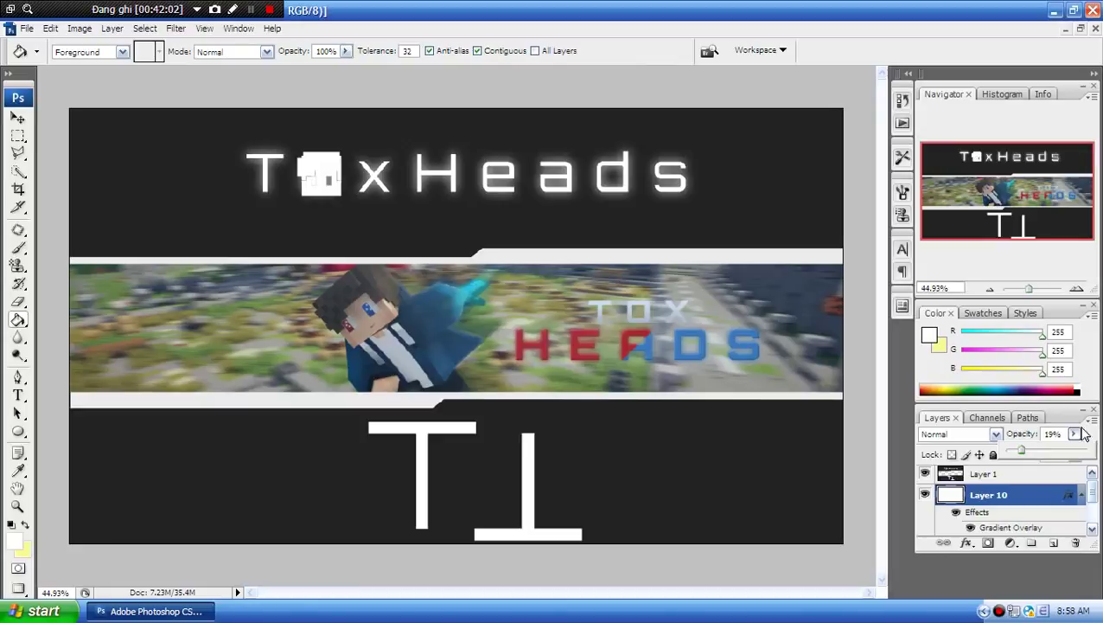
click(1074, 433)
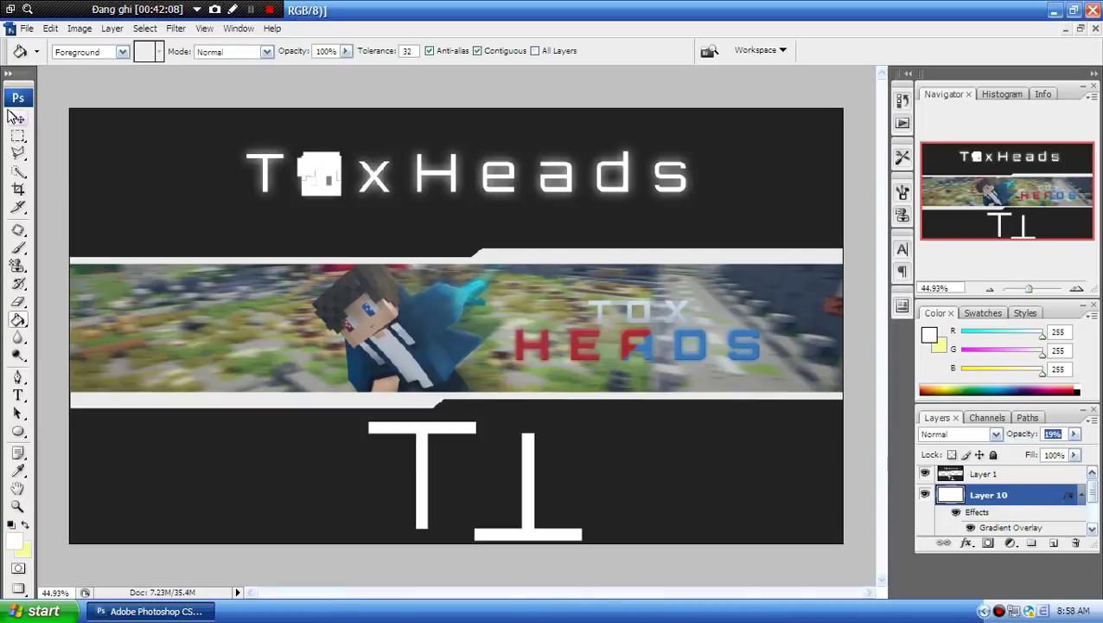
- Create a new blank RGB document of 3000 × 3000 pixels at 300 pixels/inch with a white background
click(17, 117)
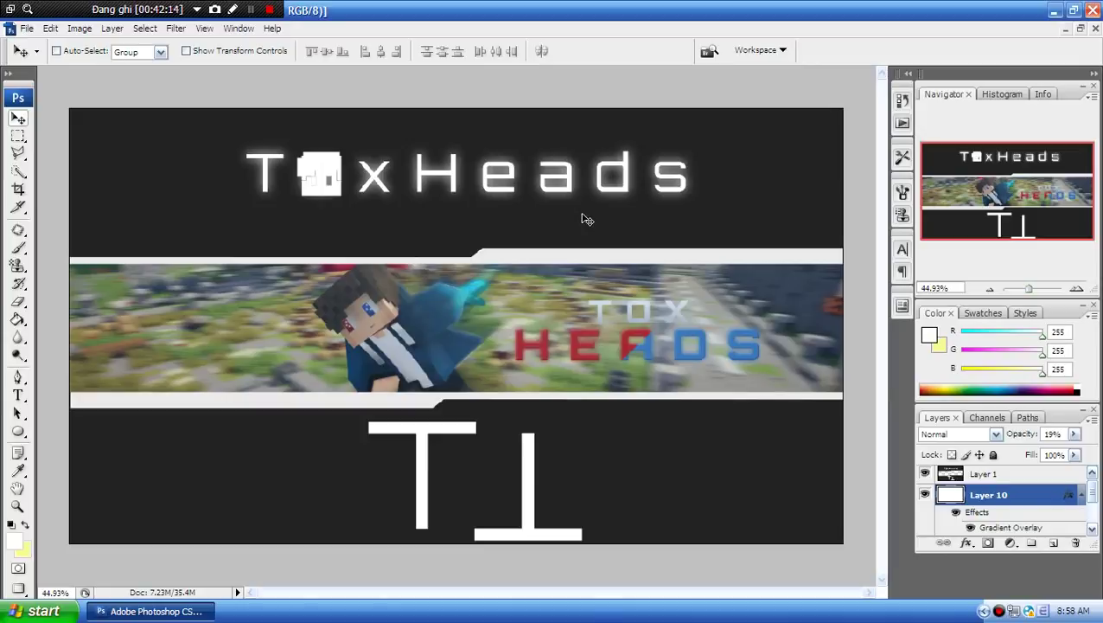
click(26, 29)
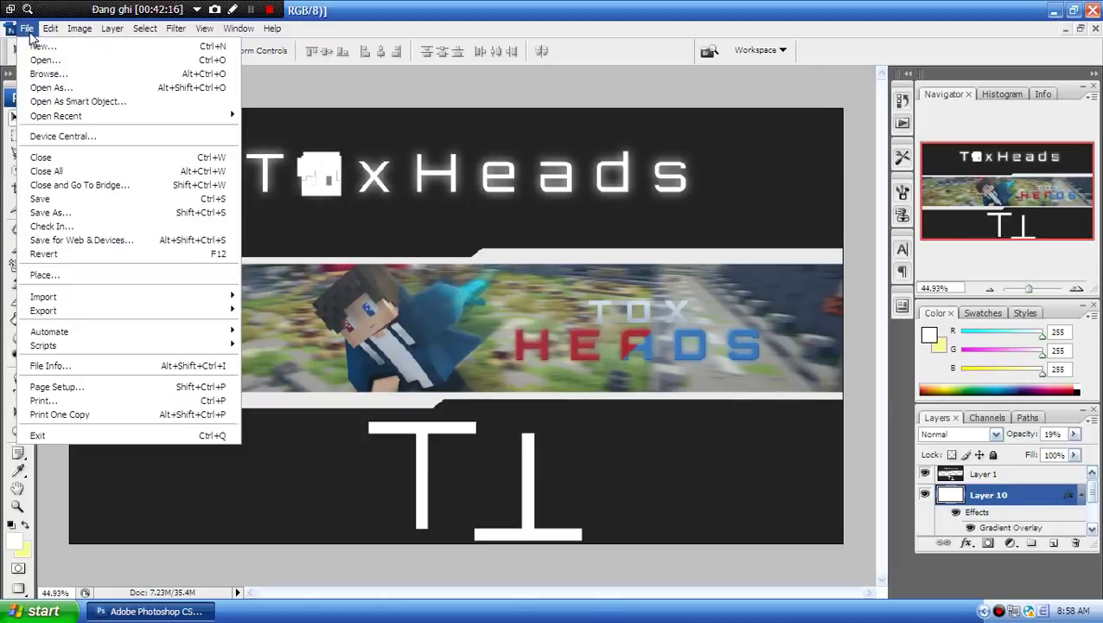
click(50, 49)
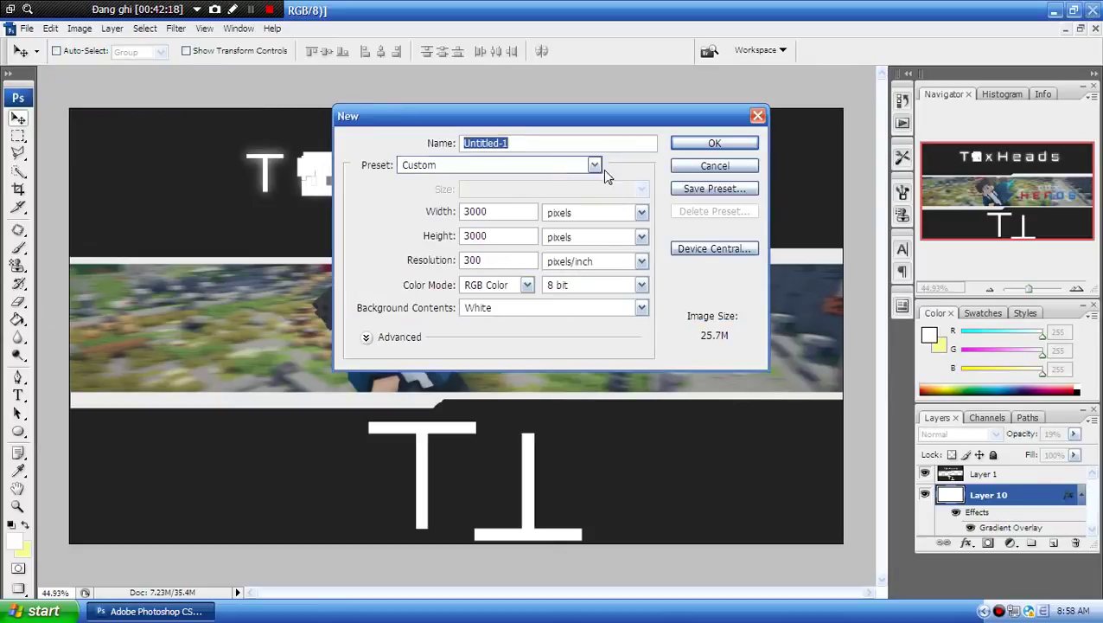
click(699, 145)
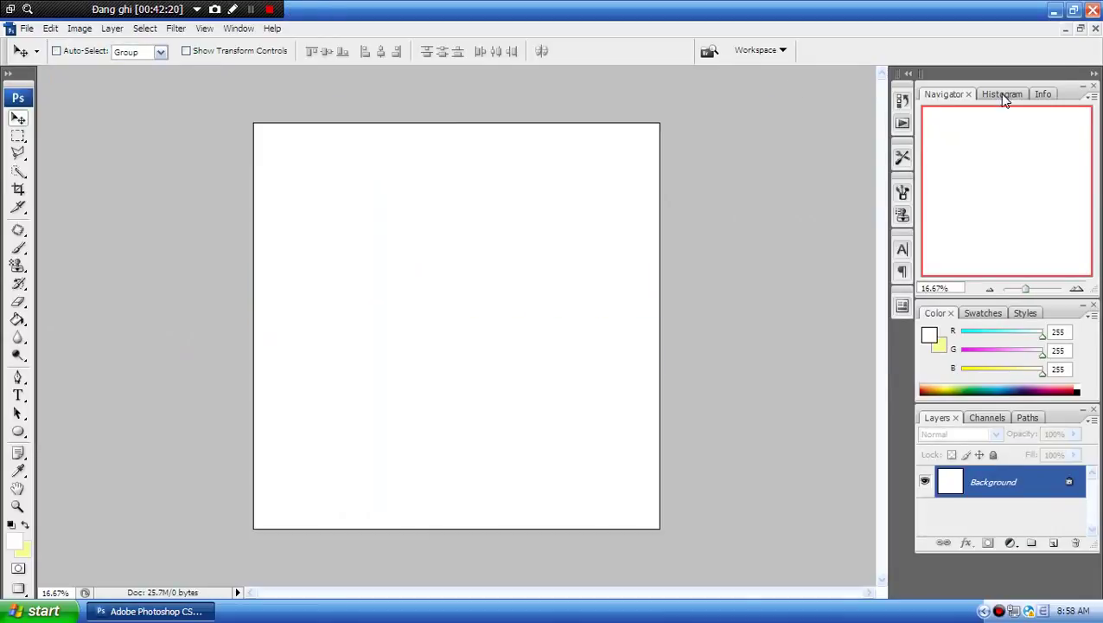
- Show the open documents as floating windows and select Group 2 in Test.psd
click(1080, 30)
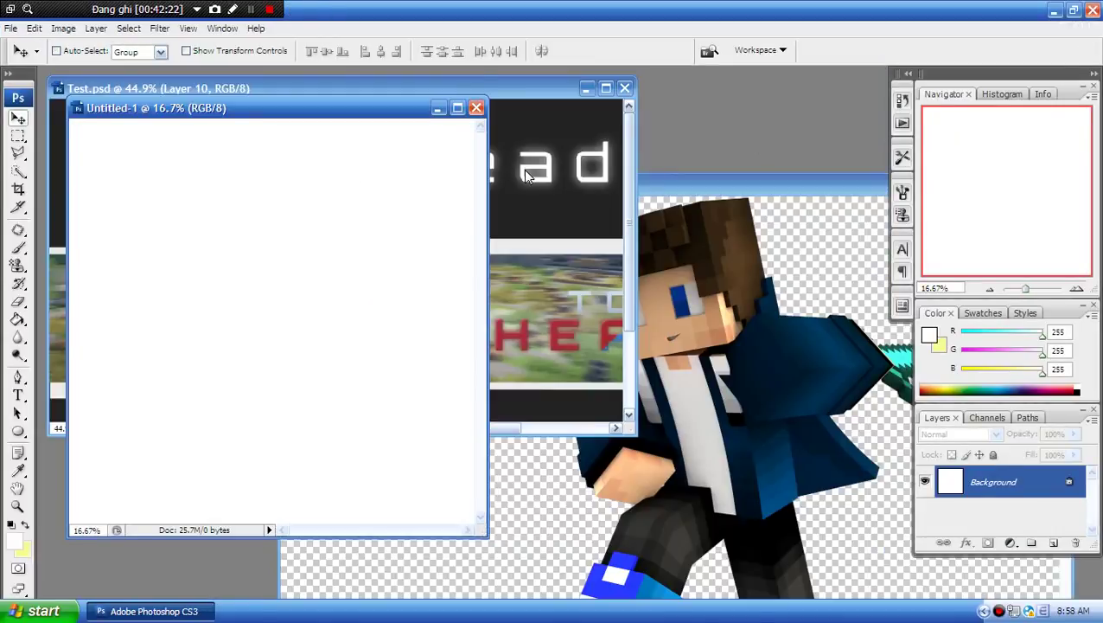
click(523, 169)
scroll(996, 486, down, 2)
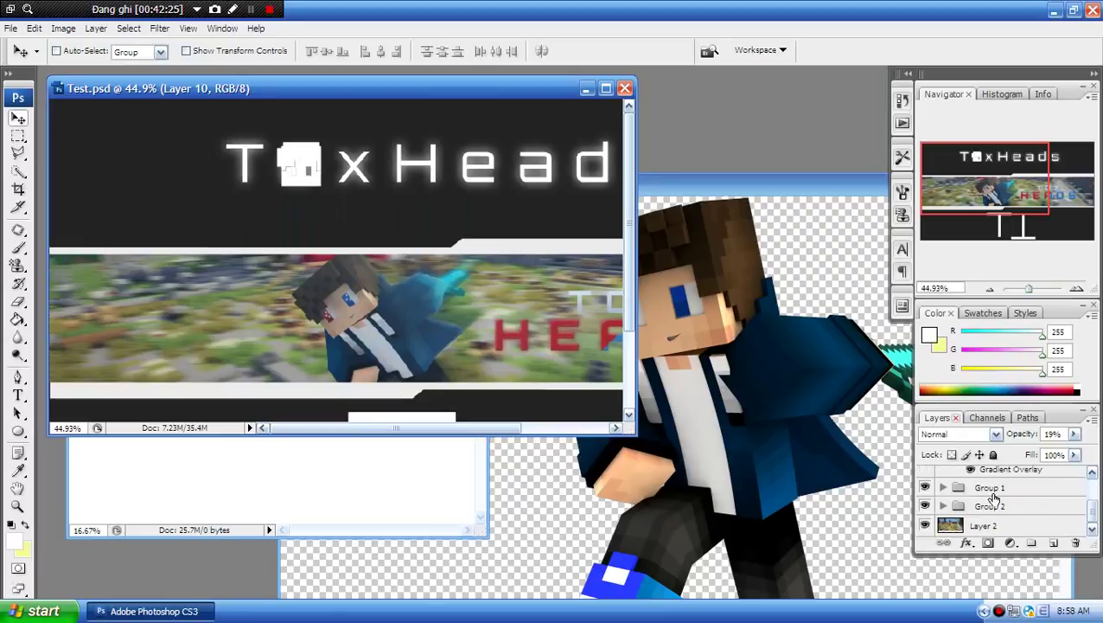
click(995, 503)
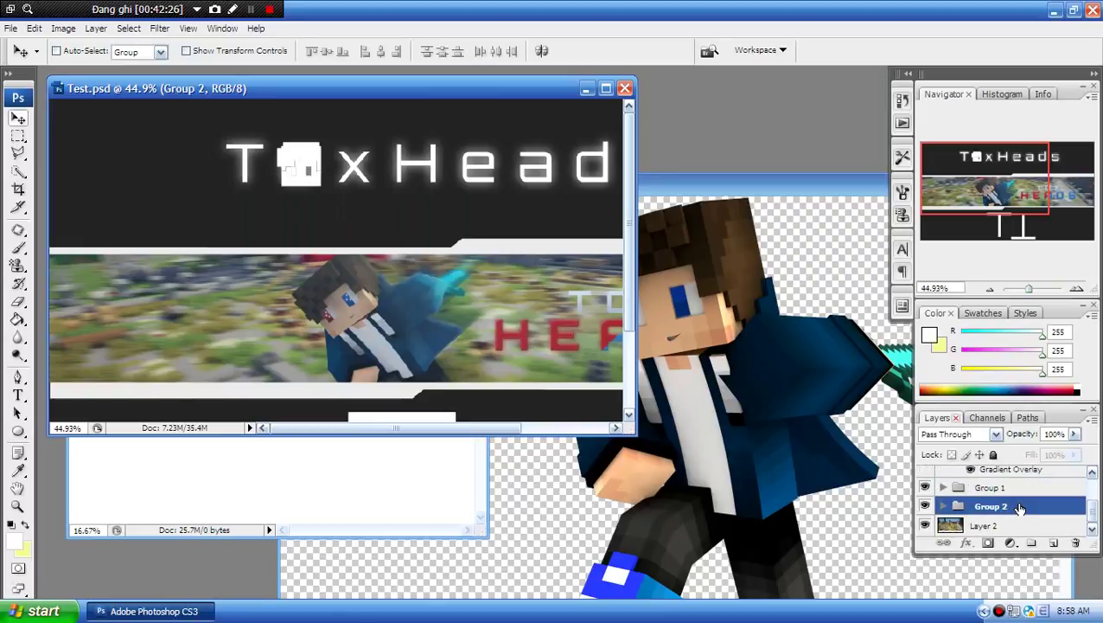
- Open ink_splatter_04.psd from the PTS folder inside the COMBO folder
click(10, 29)
click(22, 61)
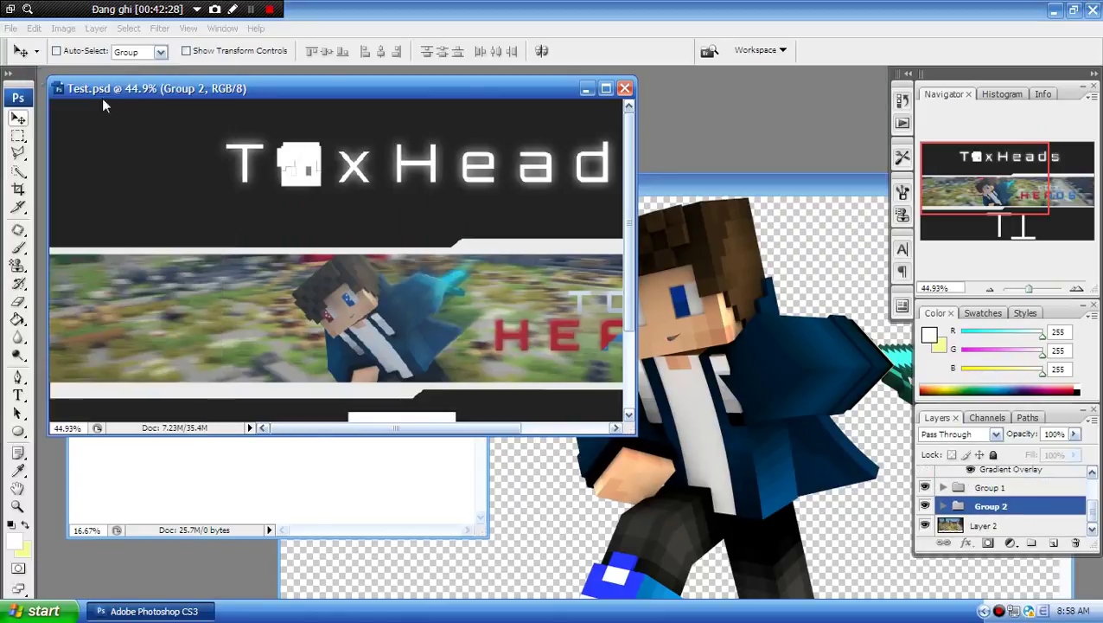
click(363, 231)
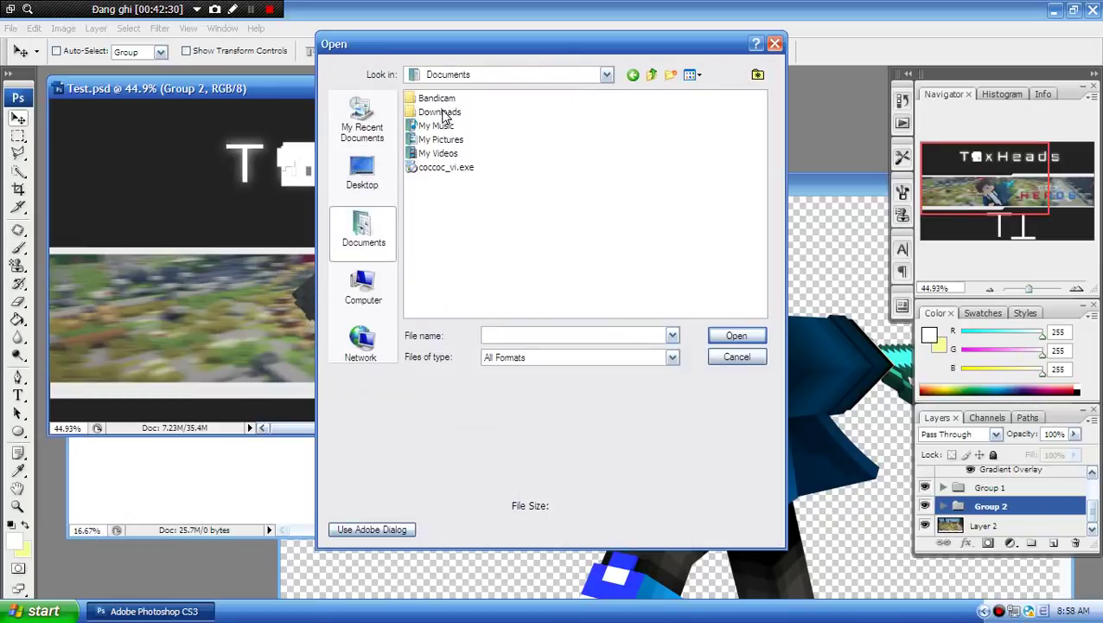
double_click(441, 113)
double_click(437, 112)
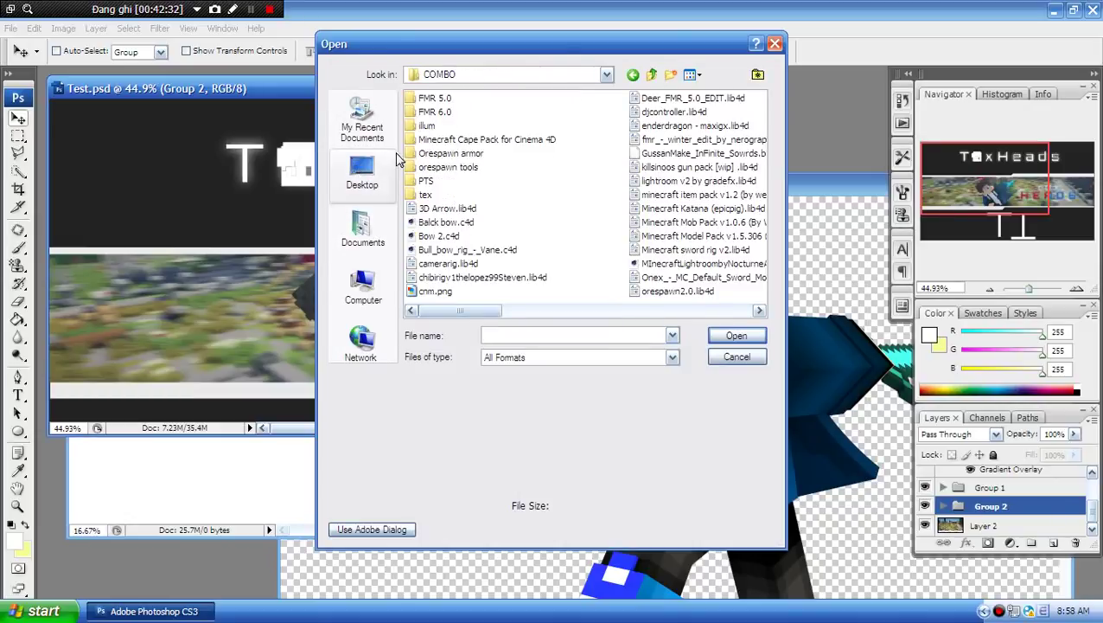
double_click(426, 180)
click(453, 167)
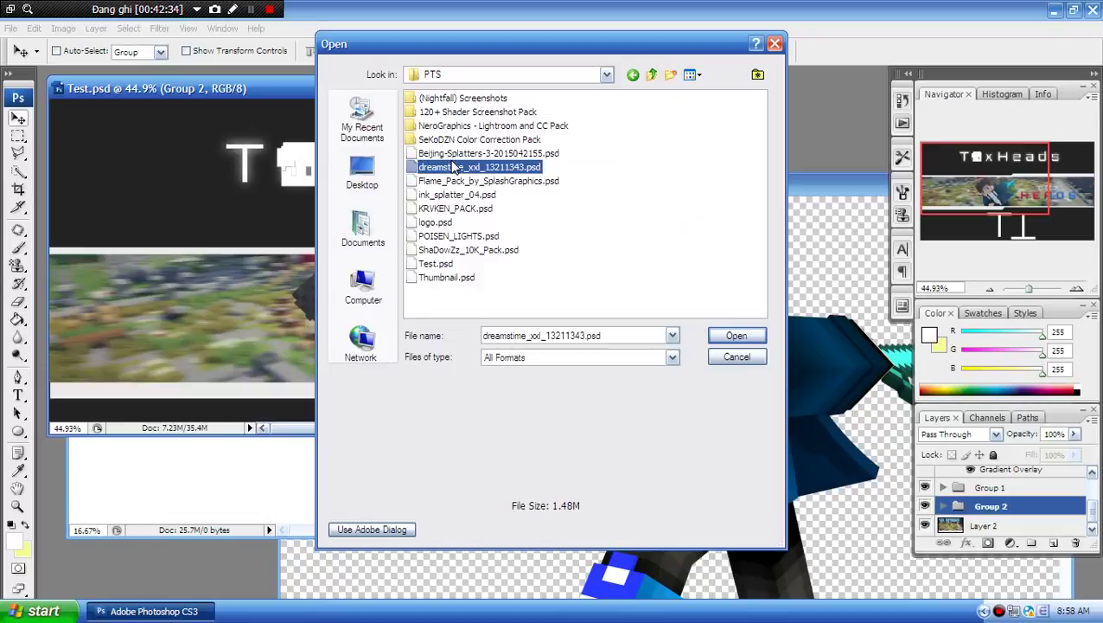
double_click(452, 164)
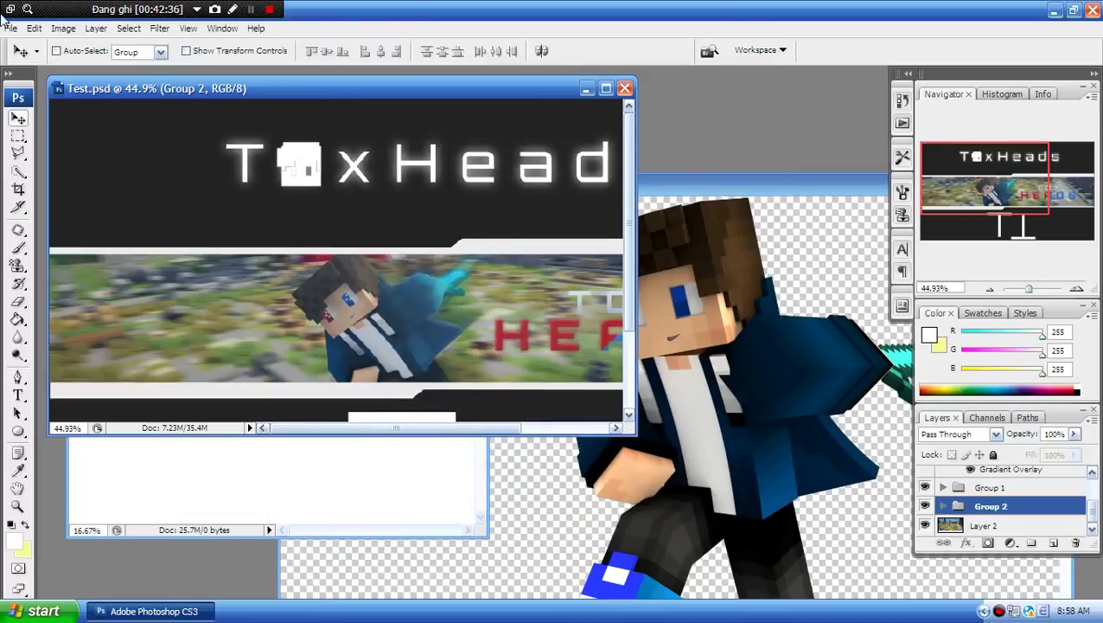
- Open KRVKEN_PACK.psd from the PTS folder and accept the missing fonts
click(129, 27)
mouse_move(10, 27)
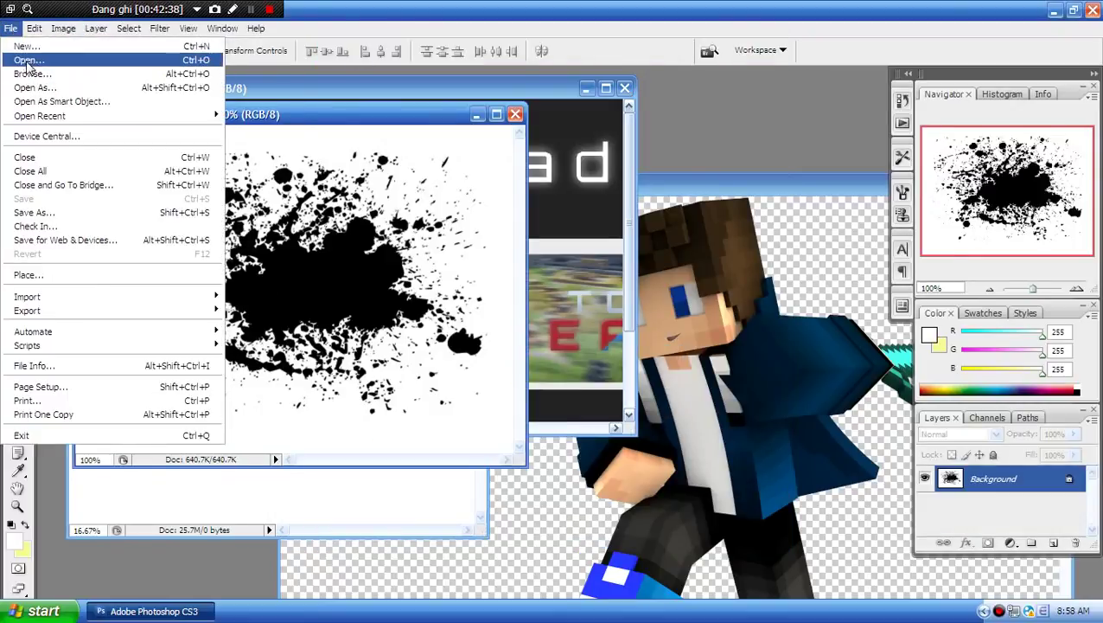
click(27, 61)
click(441, 223)
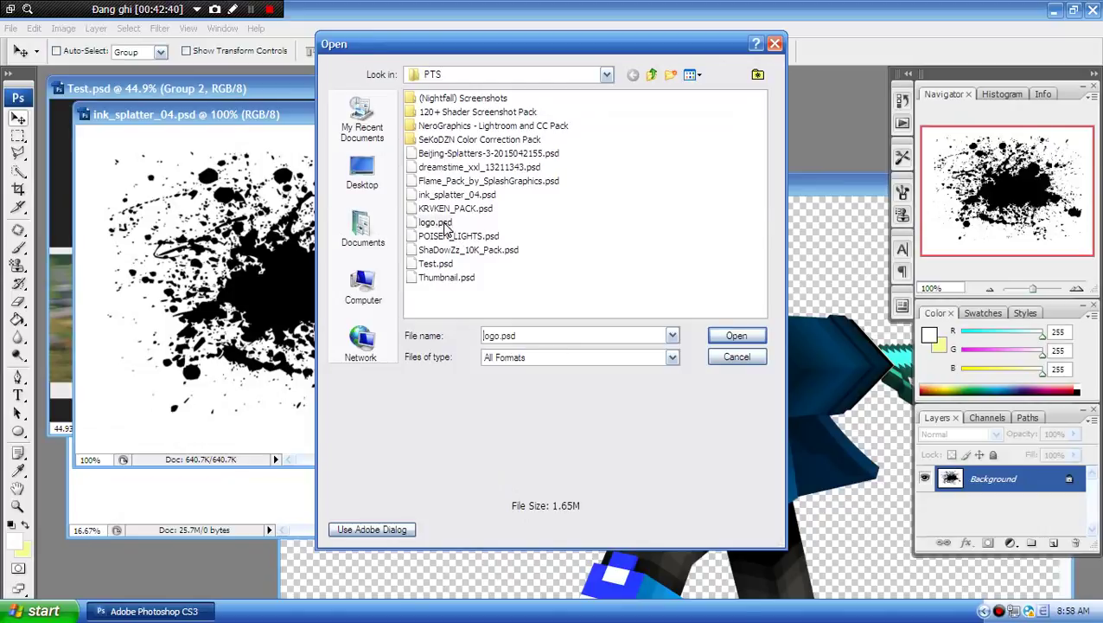
click(450, 236)
click(454, 249)
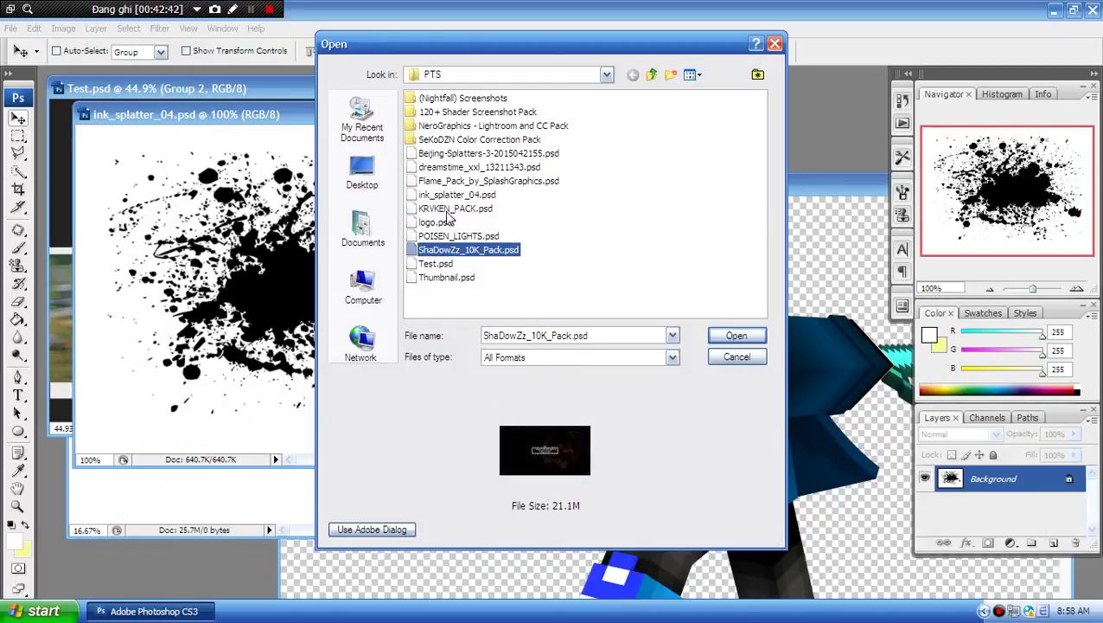
double_click(448, 210)
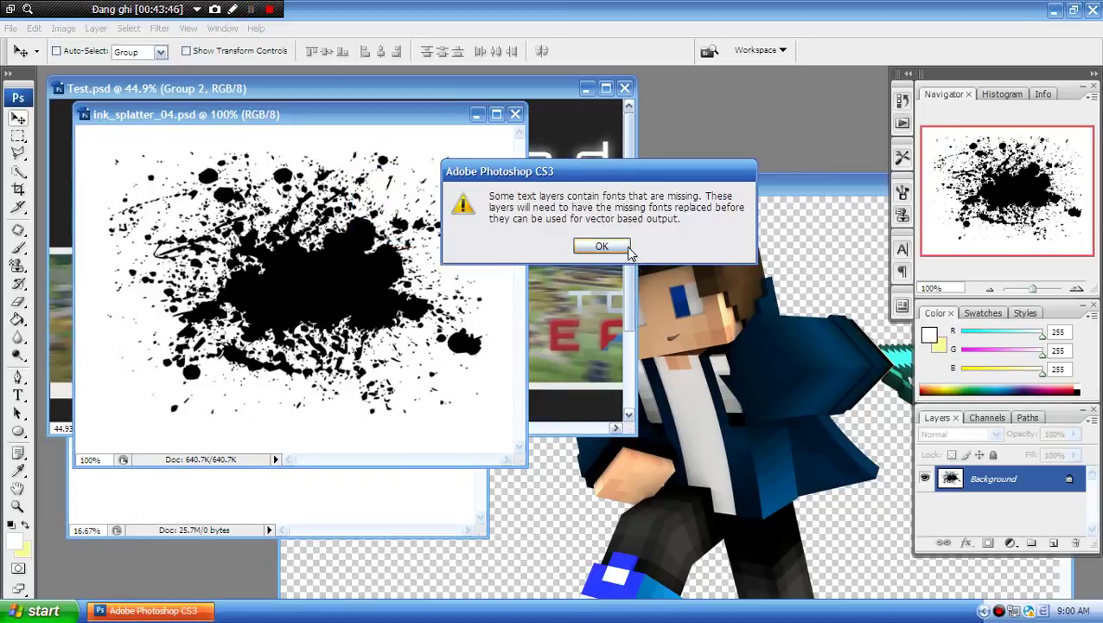
click(601, 246)
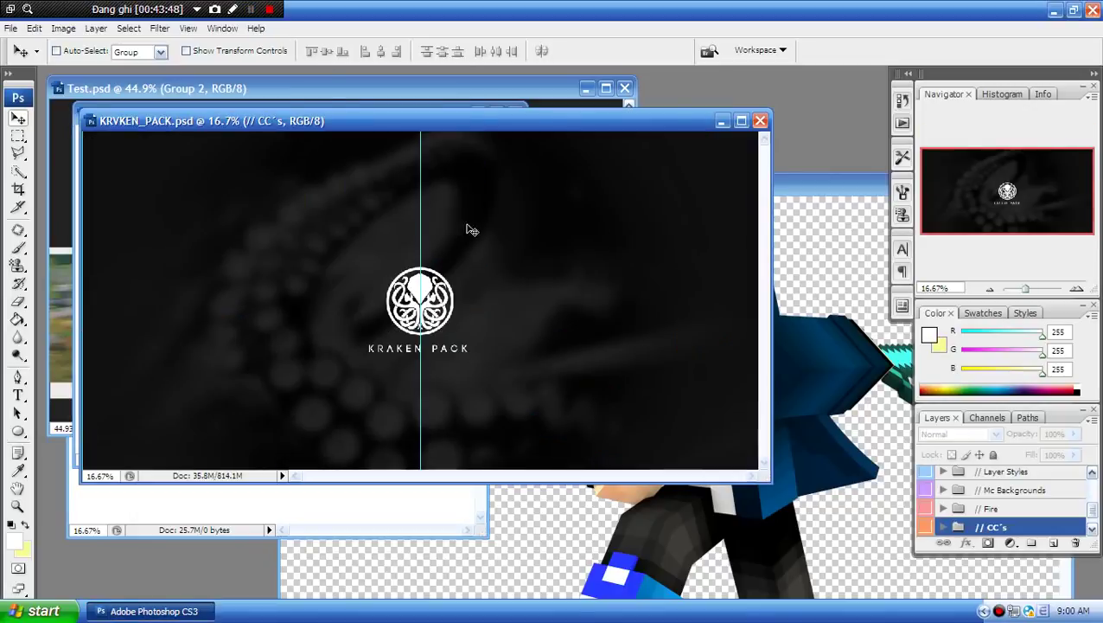
- Hide the topmost cover item in KRVKEN_PACK.psd and locate the // CC´s group
scroll(998, 497, up, 4)
click(926, 475)
scroll(994, 501, down, 4)
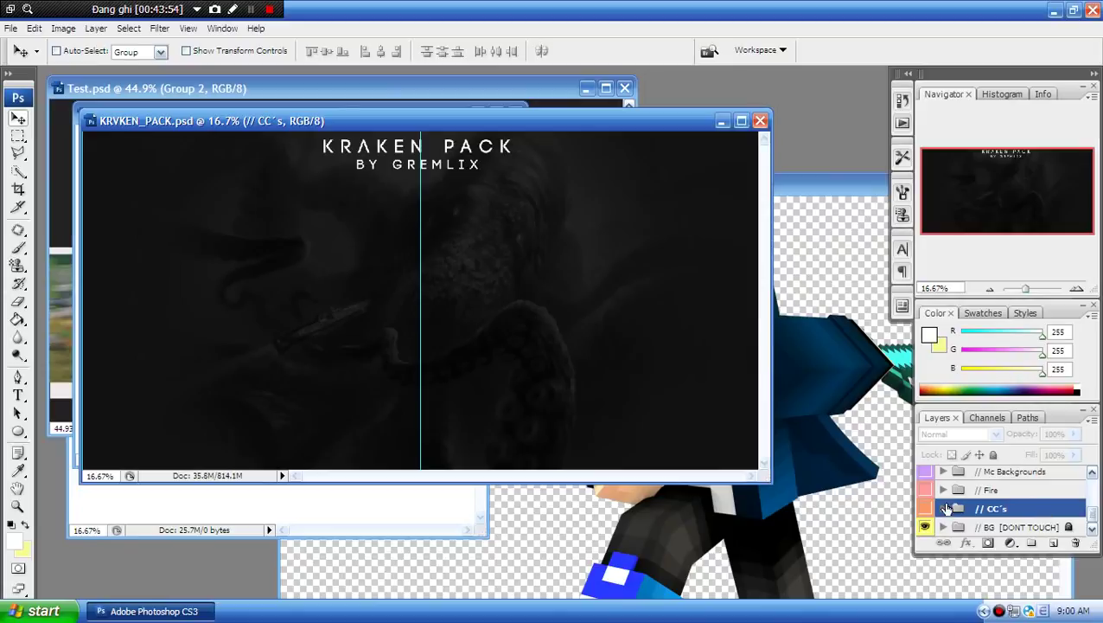
- Copy the // CC´s group from KRVKEN_PACK.psd into Test.psd, directly above Group 2
click(107, 96)
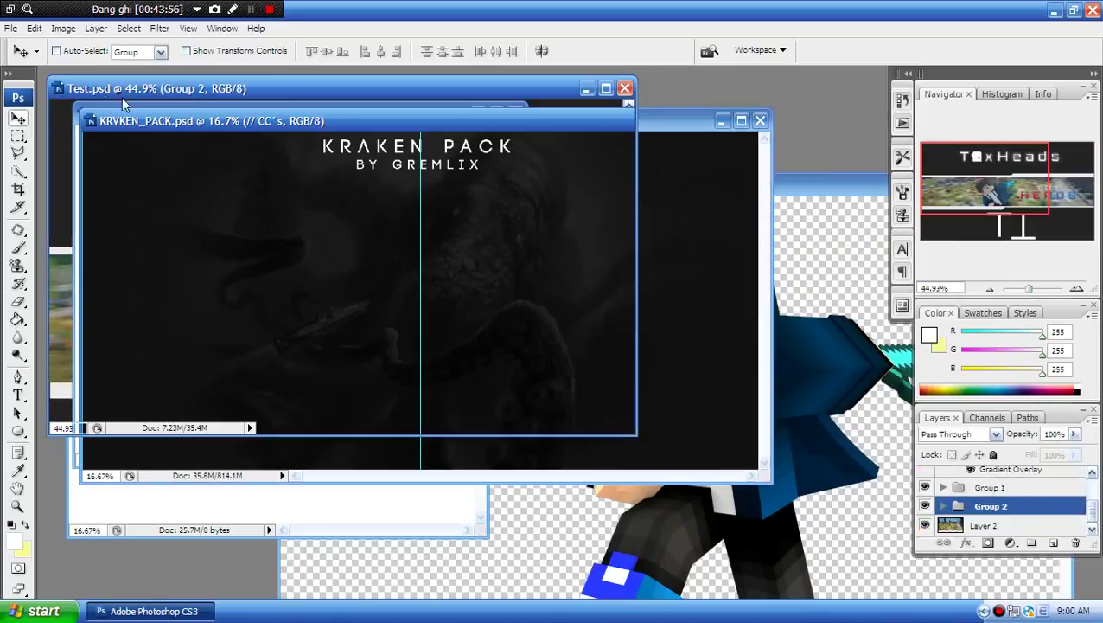
click(661, 276)
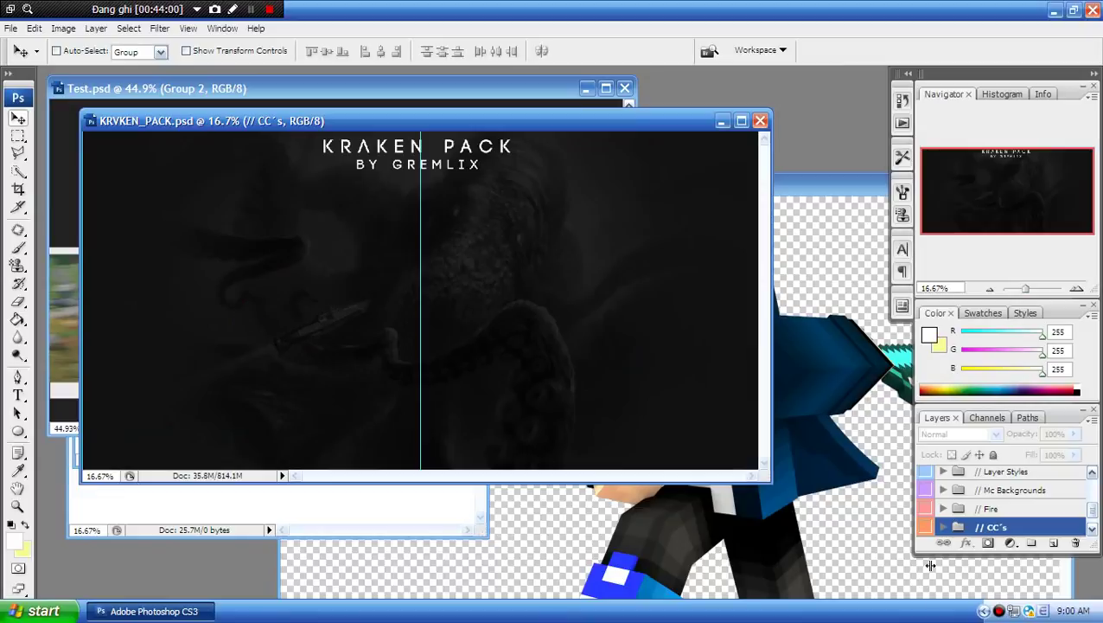
click(63, 296)
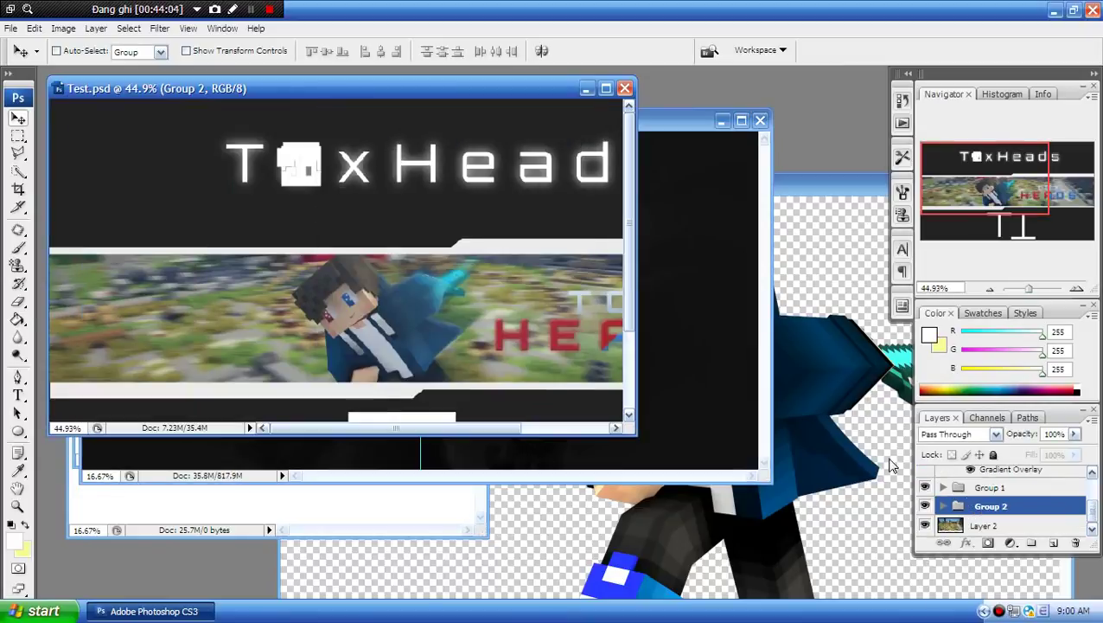
click(679, 379)
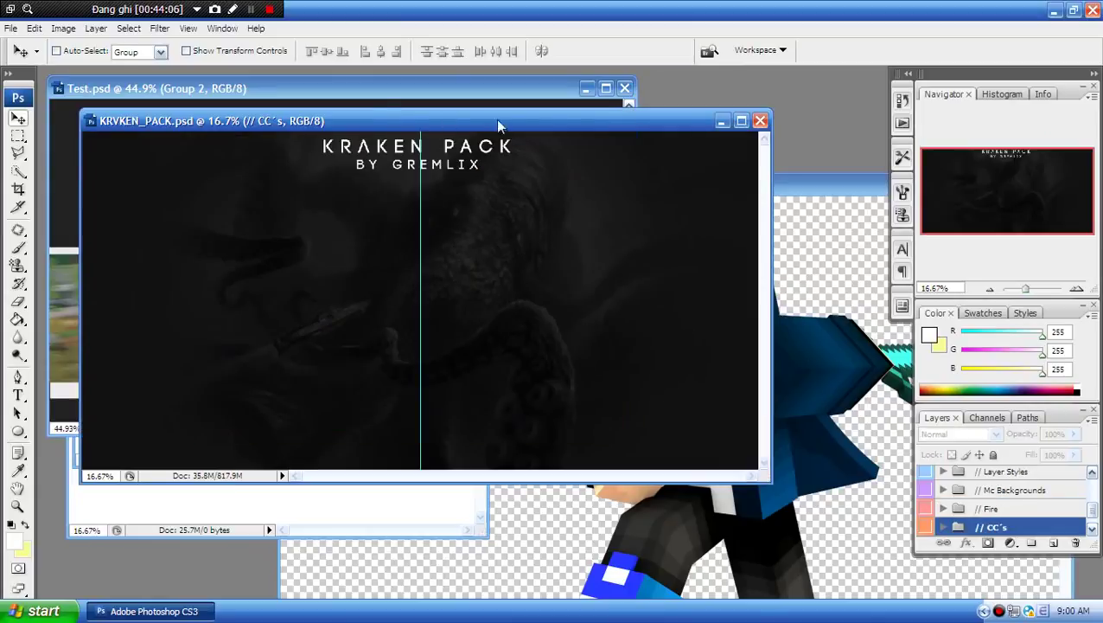
drag(498, 126, 648, 126)
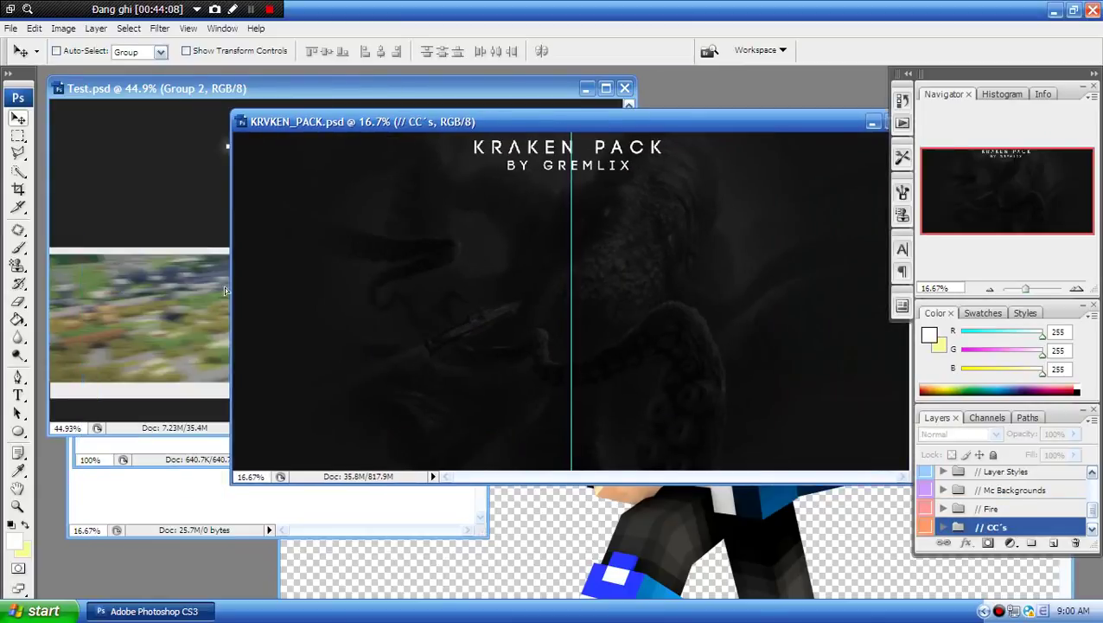
drag(225, 290, 188, 183)
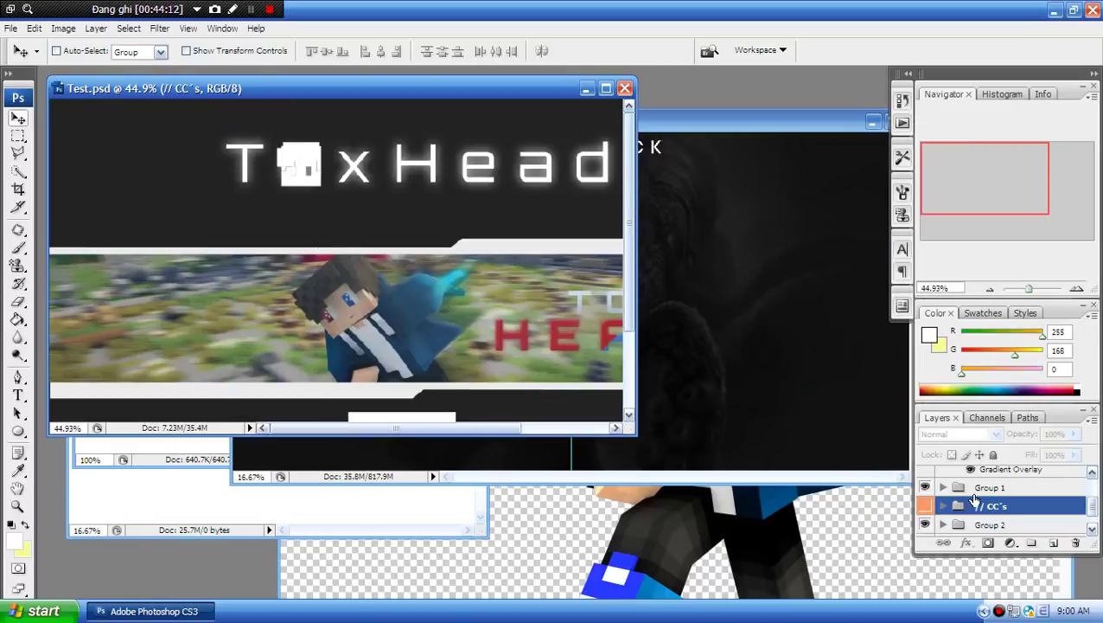
- Expand the // CC´s group in Test.psd and delete its // EXAMPLE layer
click(943, 507)
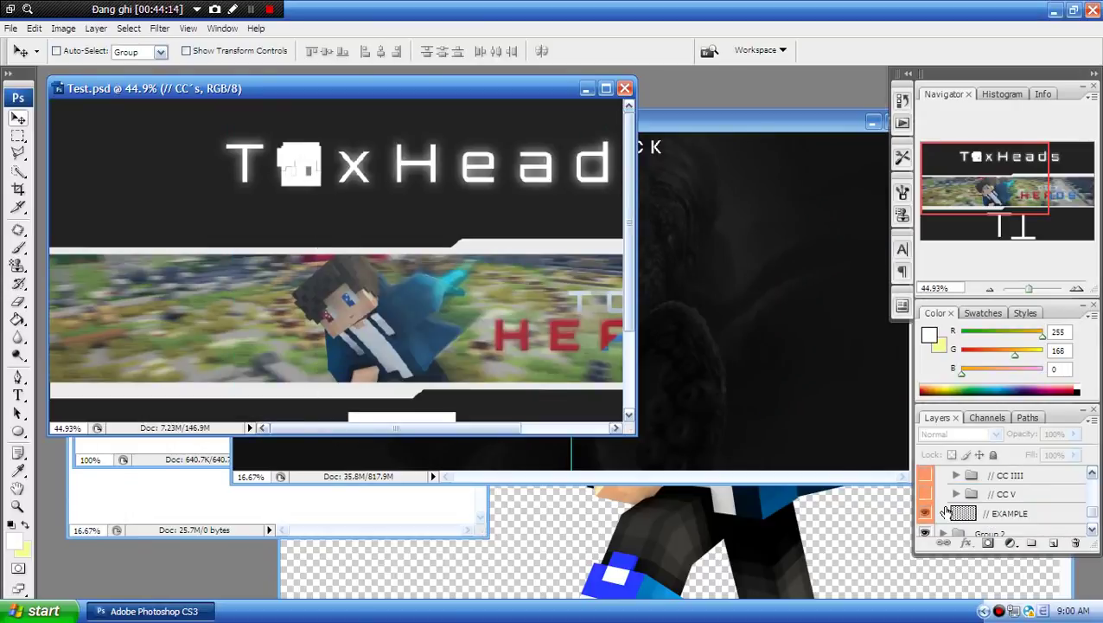
scroll(1026, 495, down, 1)
click(1026, 495)
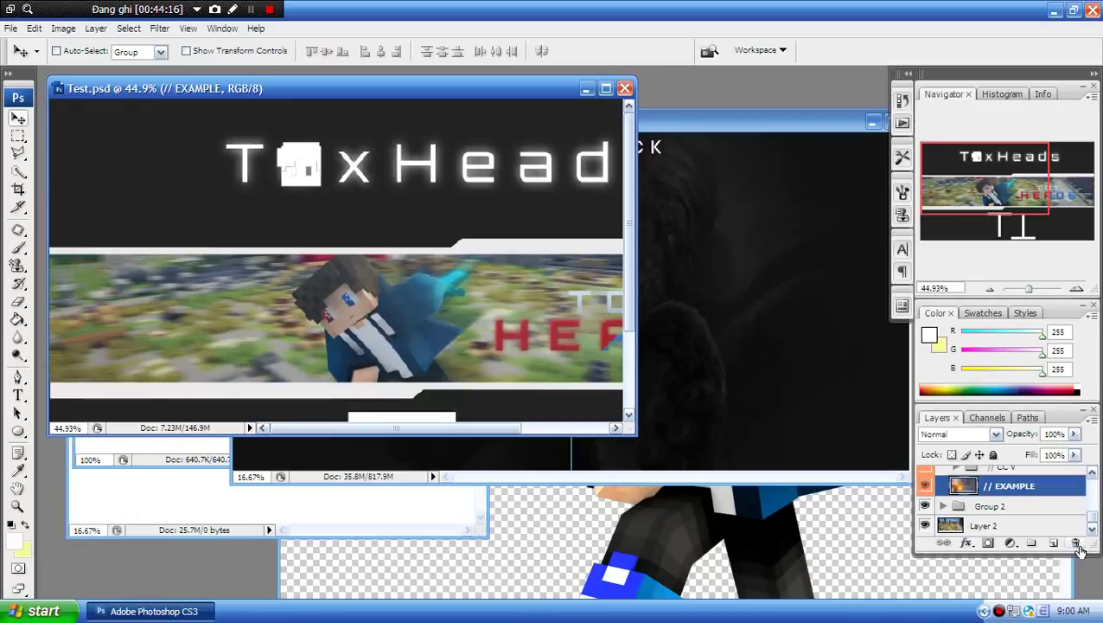
click(1076, 542)
key(Return)
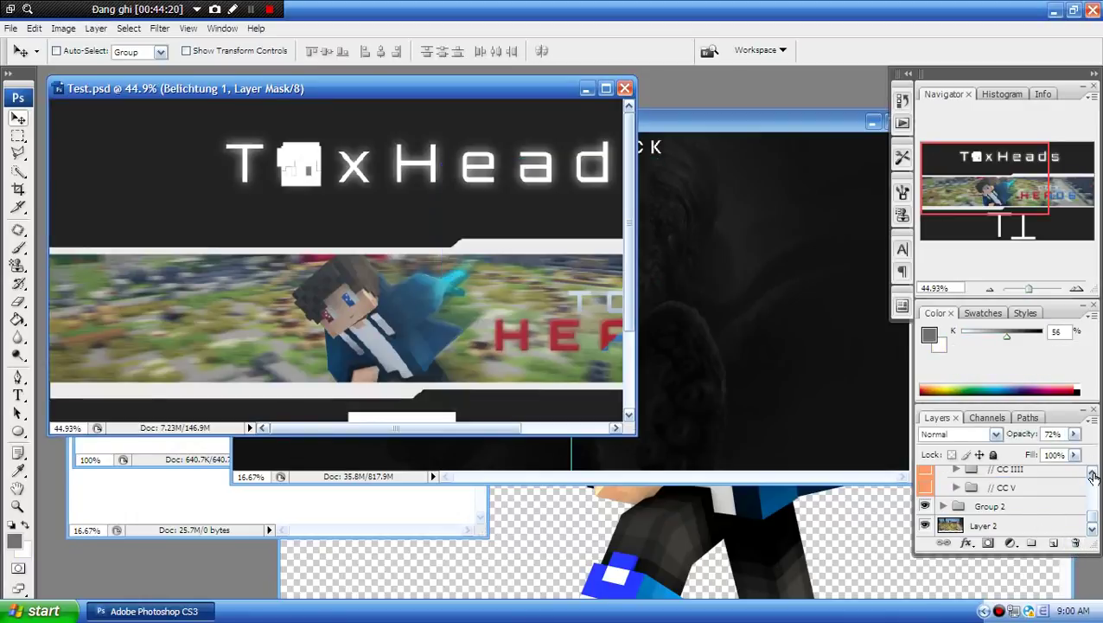
- Make the // CC´s group and its // CC I color correction visible in Test.psd
scroll(1068, 499, up, 5)
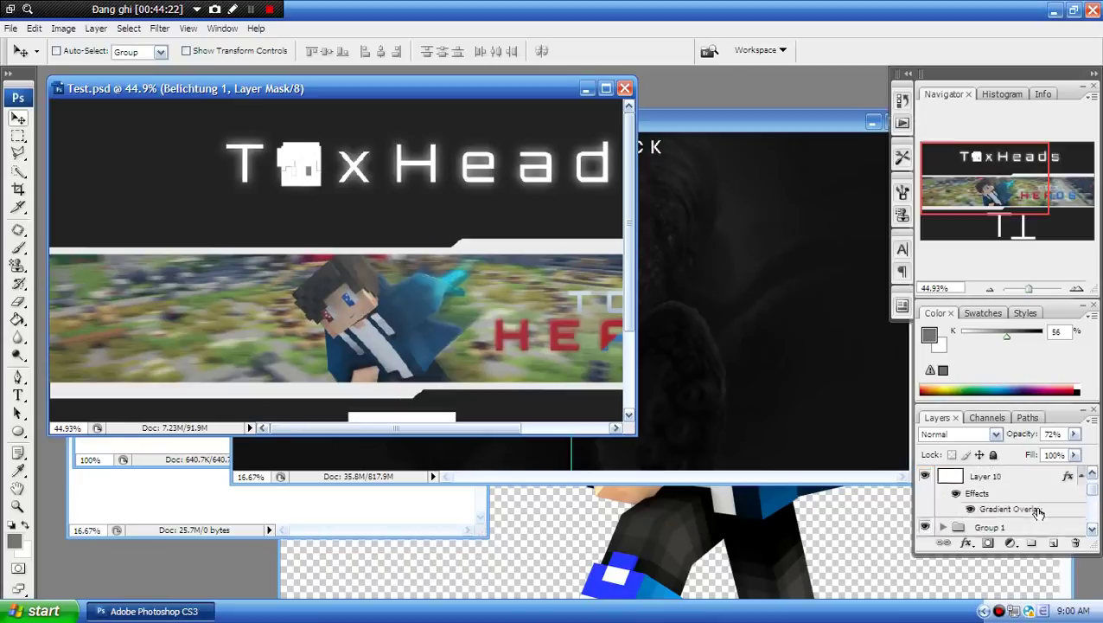
scroll(1038, 511, down, 3)
click(926, 505)
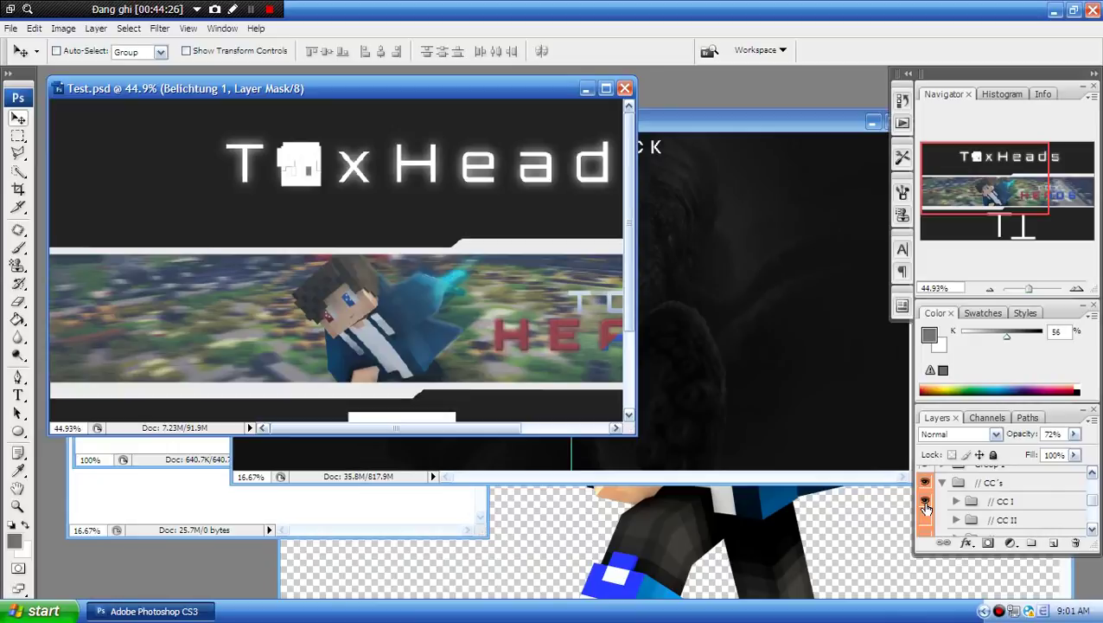
click(925, 505)
click(925, 505)
scroll(985, 519, up, 1)
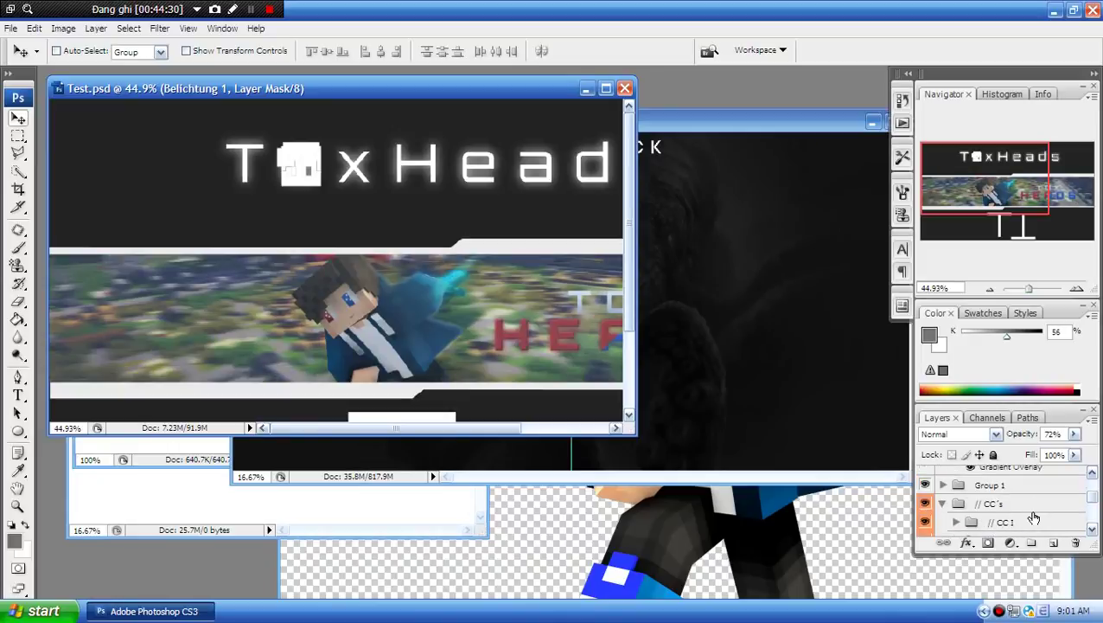
- Move the // CC´s group above Group 1, directly below Layer 10, so the color correction also affects the character
click(1025, 502)
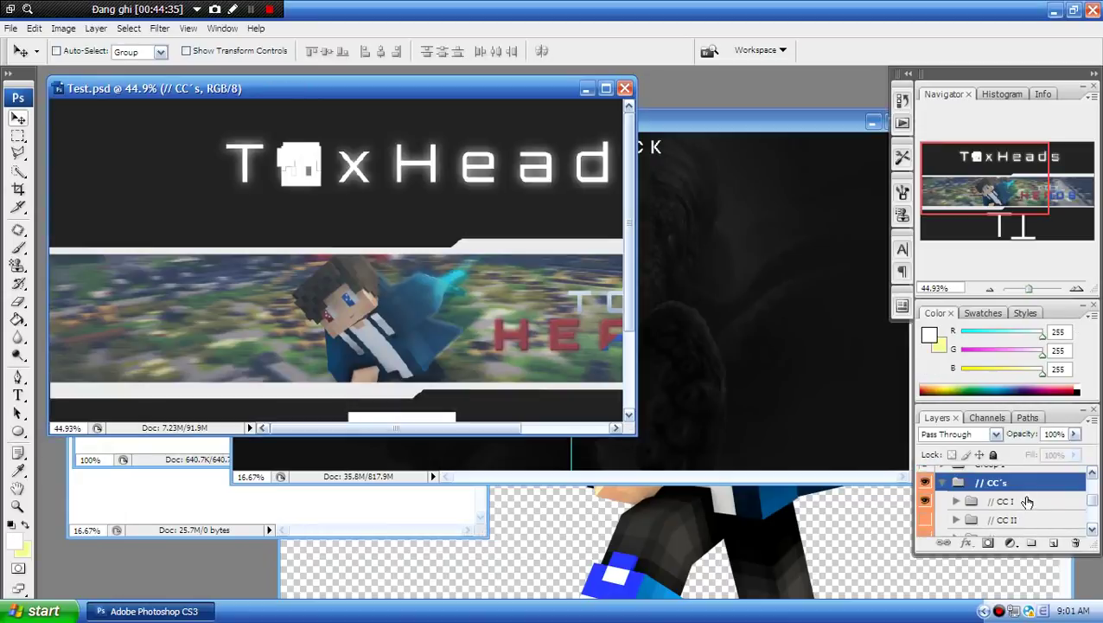
double_click(1028, 501)
click(662, 218)
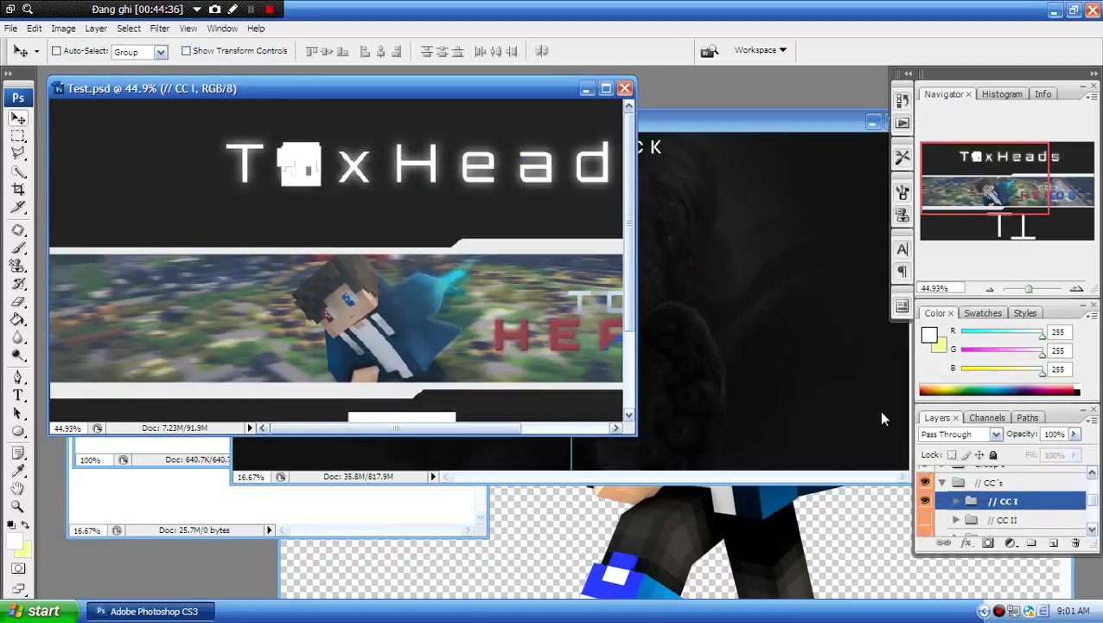
drag(1029, 485, 998, 514)
scroll(998, 514, down, 2)
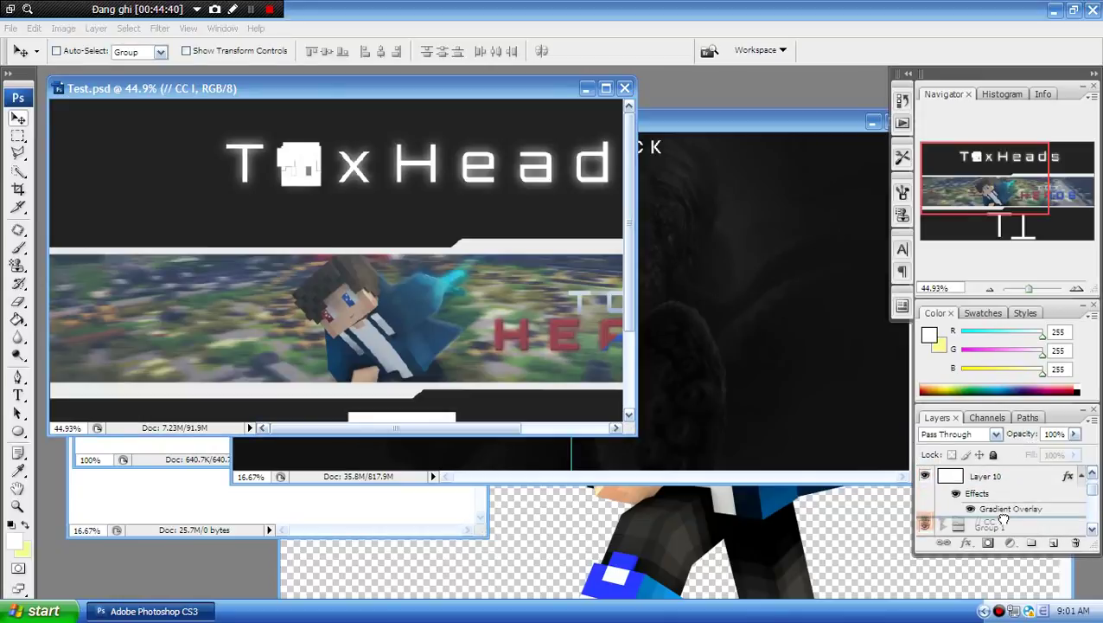
click(995, 525)
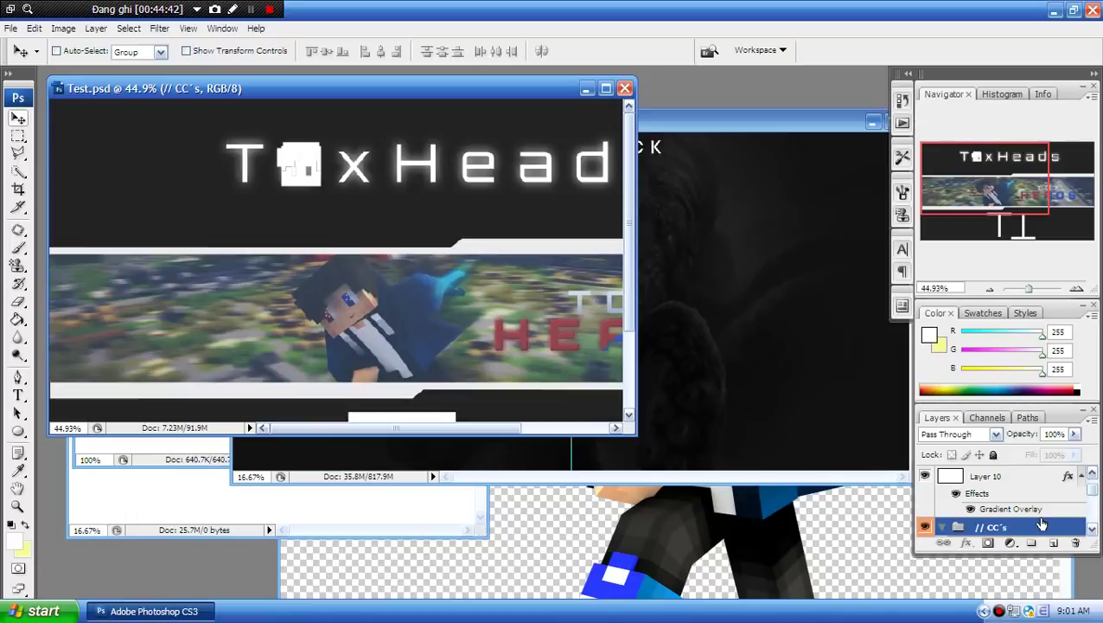
scroll(591, 357, down, 2)
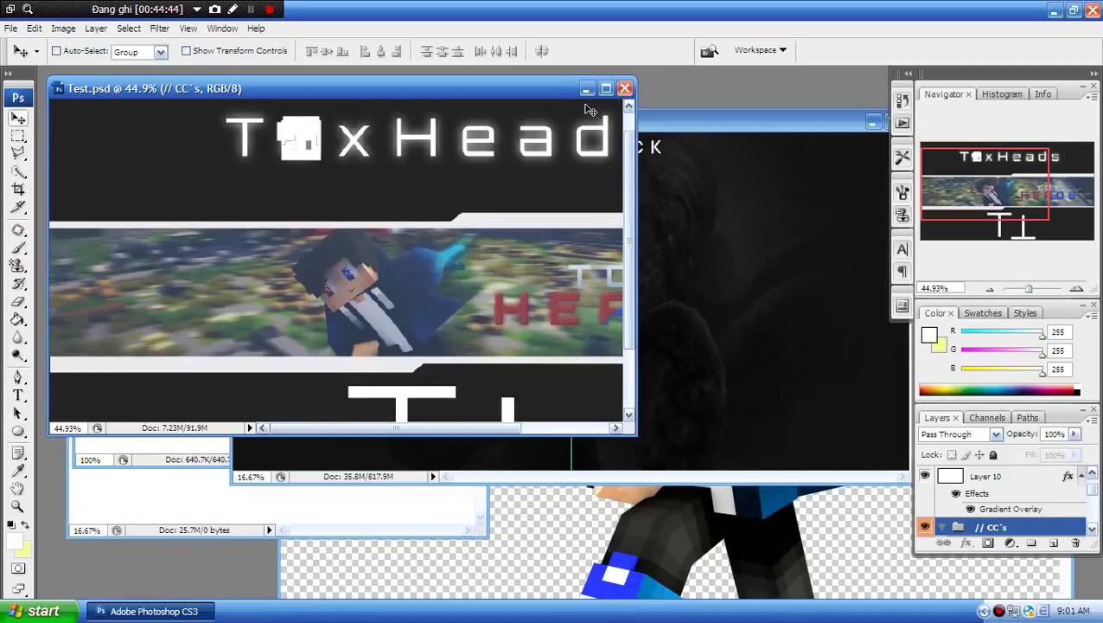
- Maximize the Test.psd window, make the // CC II color correction visible and compare the strip with and without it
click(606, 89)
scroll(938, 493, down, 2)
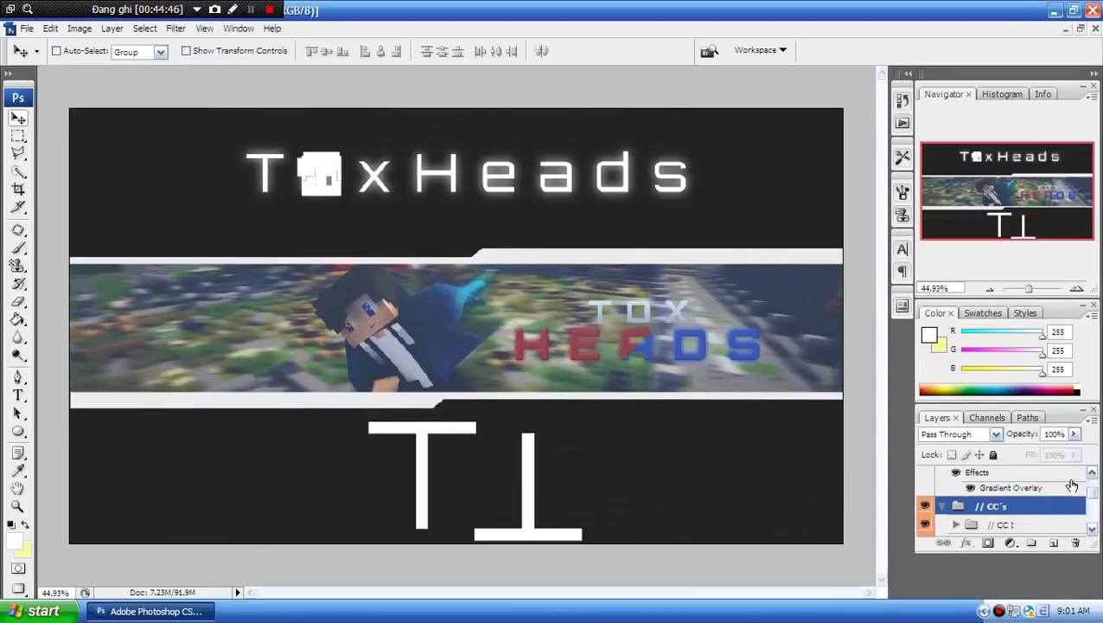
click(925, 501)
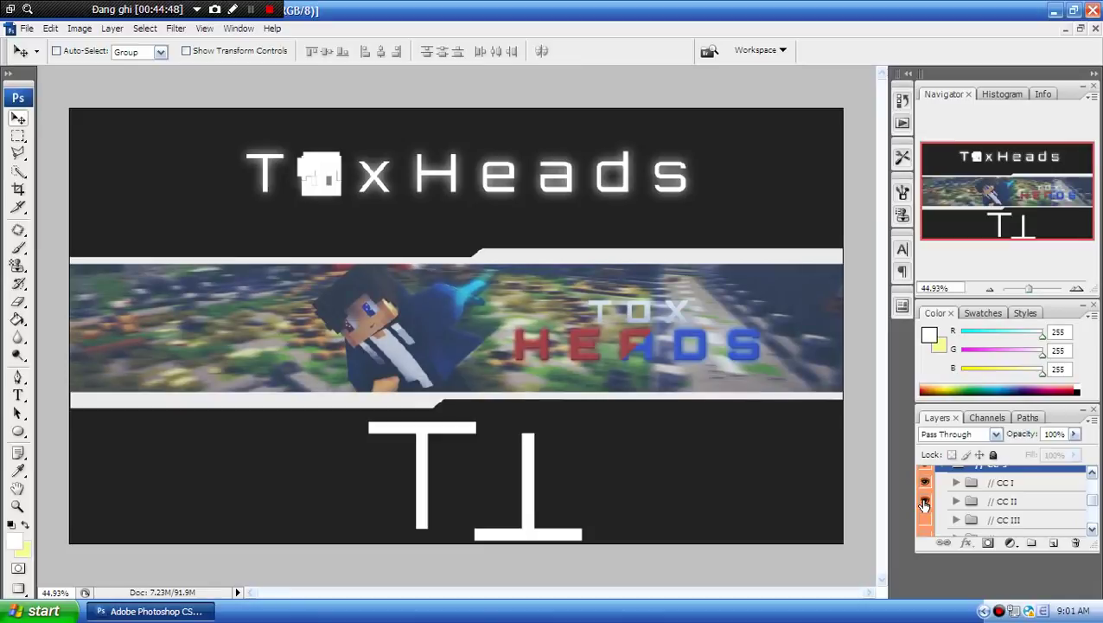
click(924, 502)
click(924, 503)
click(924, 503)
click(925, 503)
scroll(926, 505, down, 1)
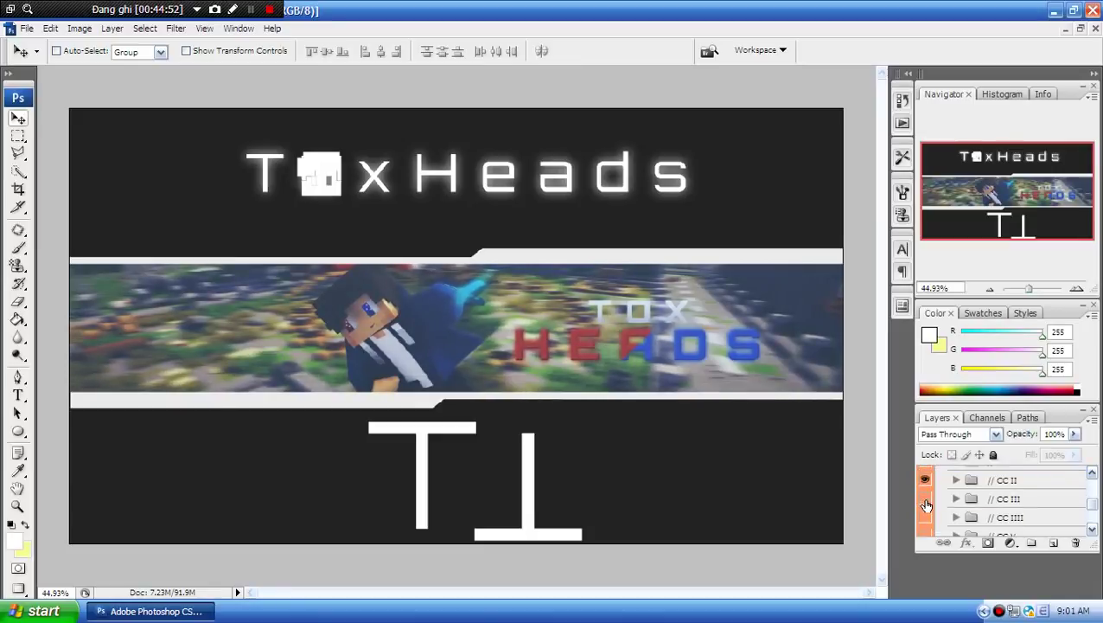
- Make the // CC III color correction visible and reduce its opacity to 53%
click(925, 502)
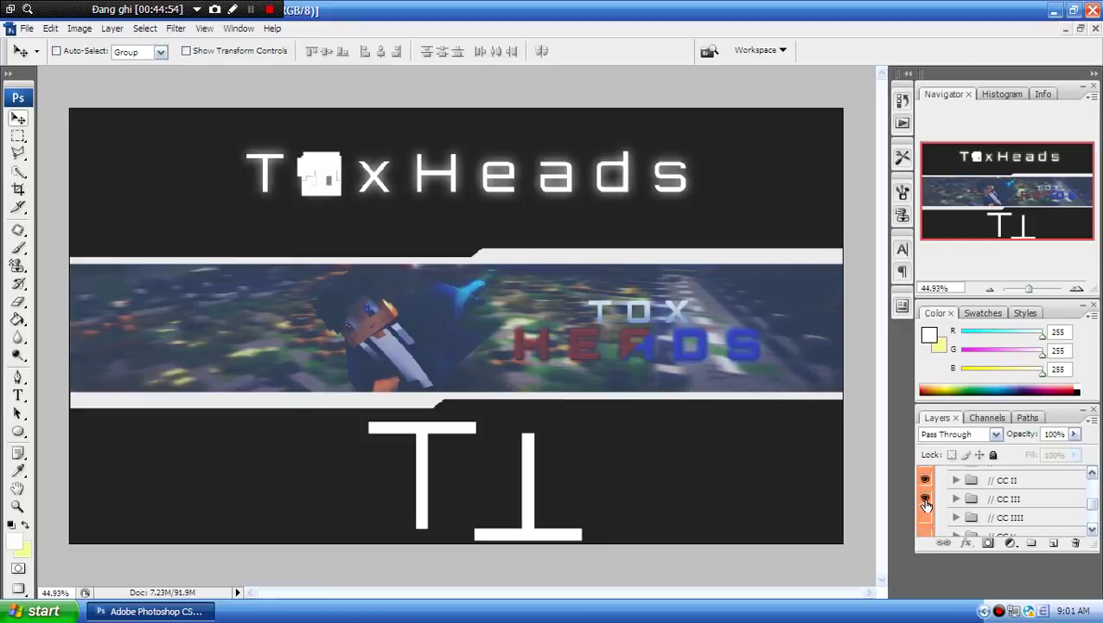
click(1035, 505)
drag(1074, 434, 1049, 450)
click(1074, 434)
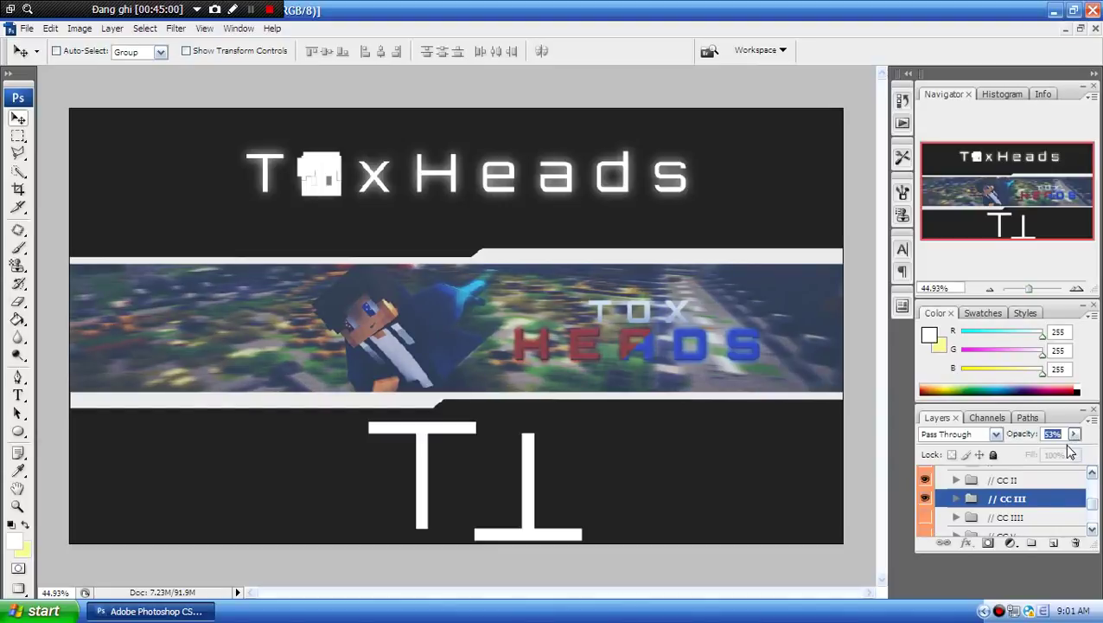
- Preview the // CC IIII color correction, hide it again, and make // CC V visible
scroll(1034, 508, down, 1)
click(926, 497)
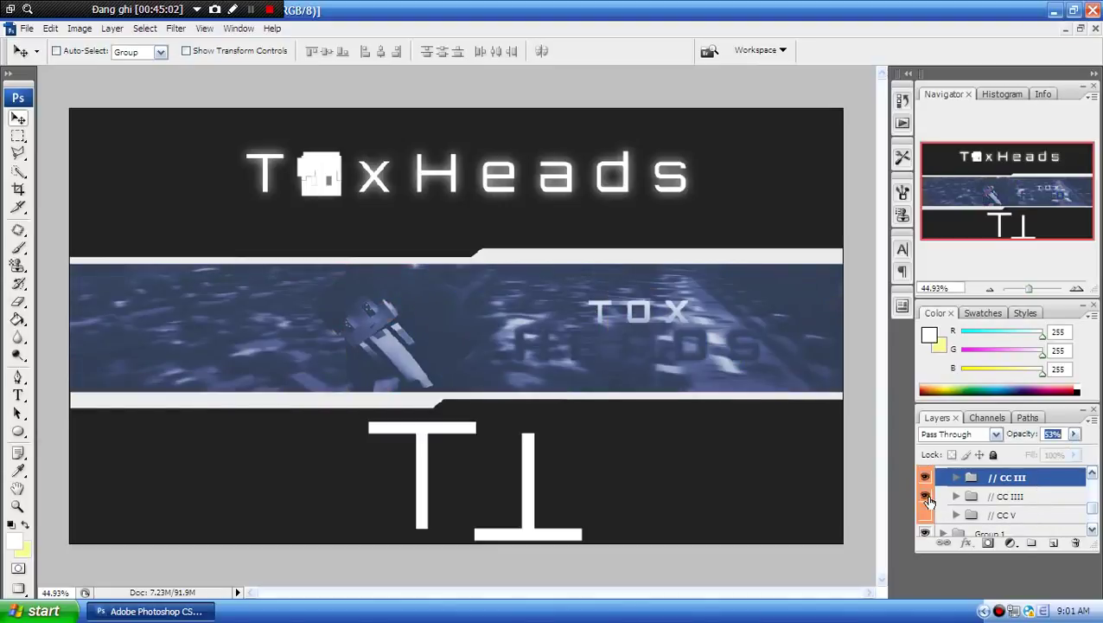
click(926, 497)
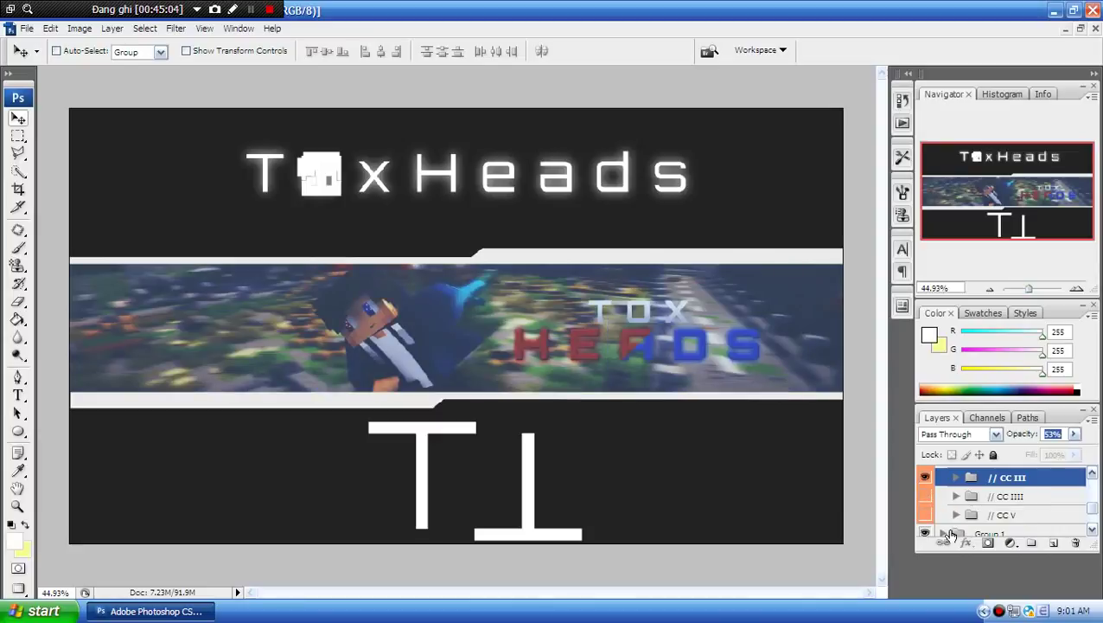
click(926, 516)
click(926, 516)
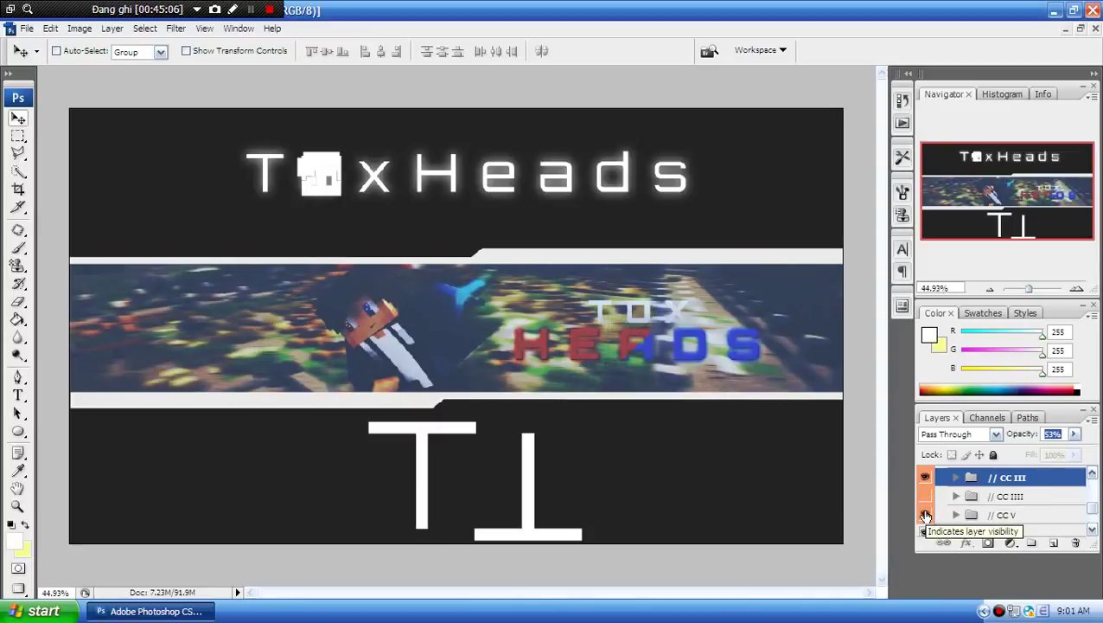
click(1005, 516)
scroll(1005, 515, up, 5)
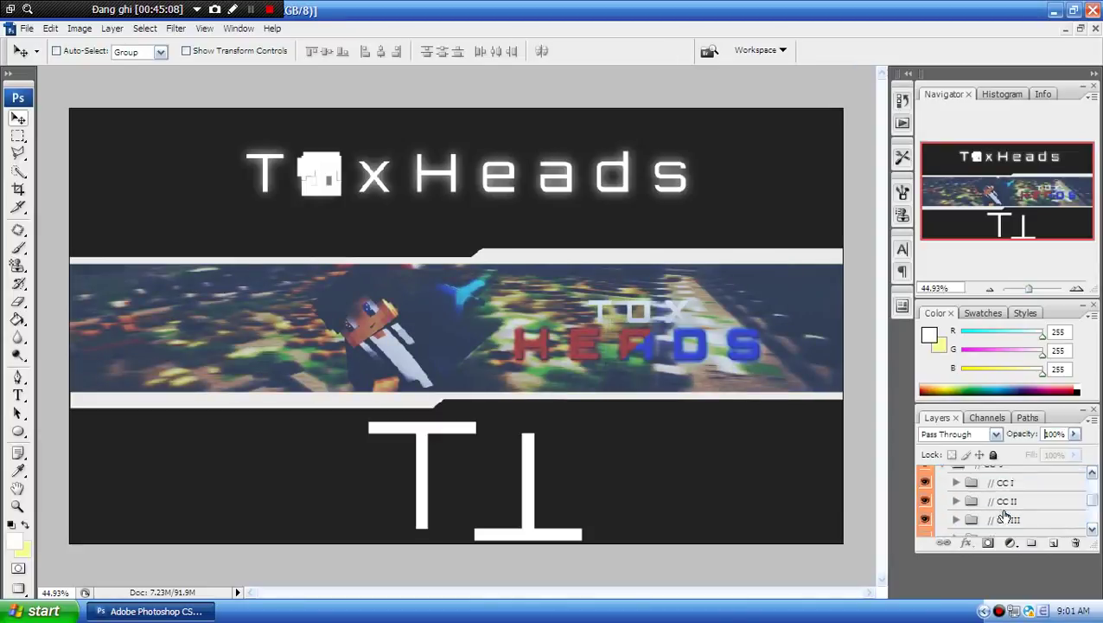
scroll(994, 512, down, 2)
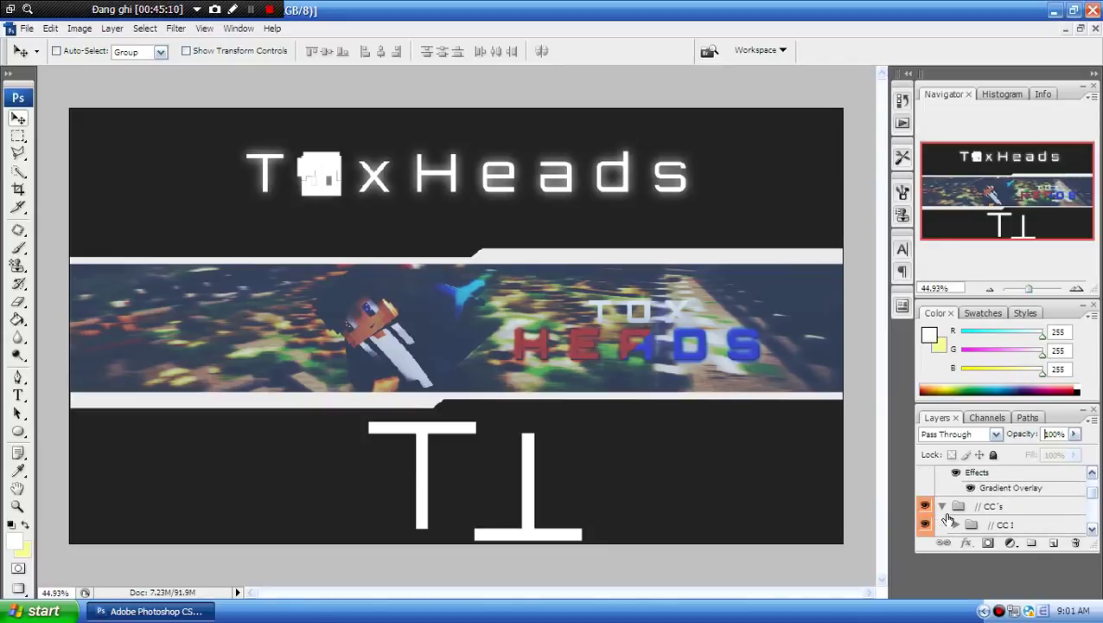
click(945, 507)
scroll(998, 488, down, 2)
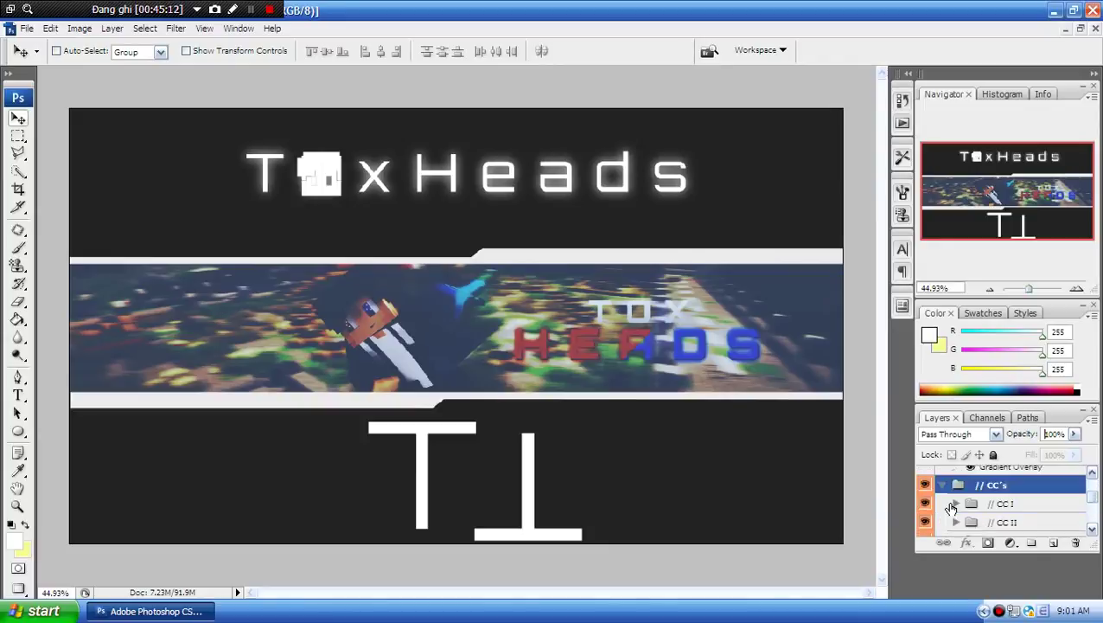
click(999, 487)
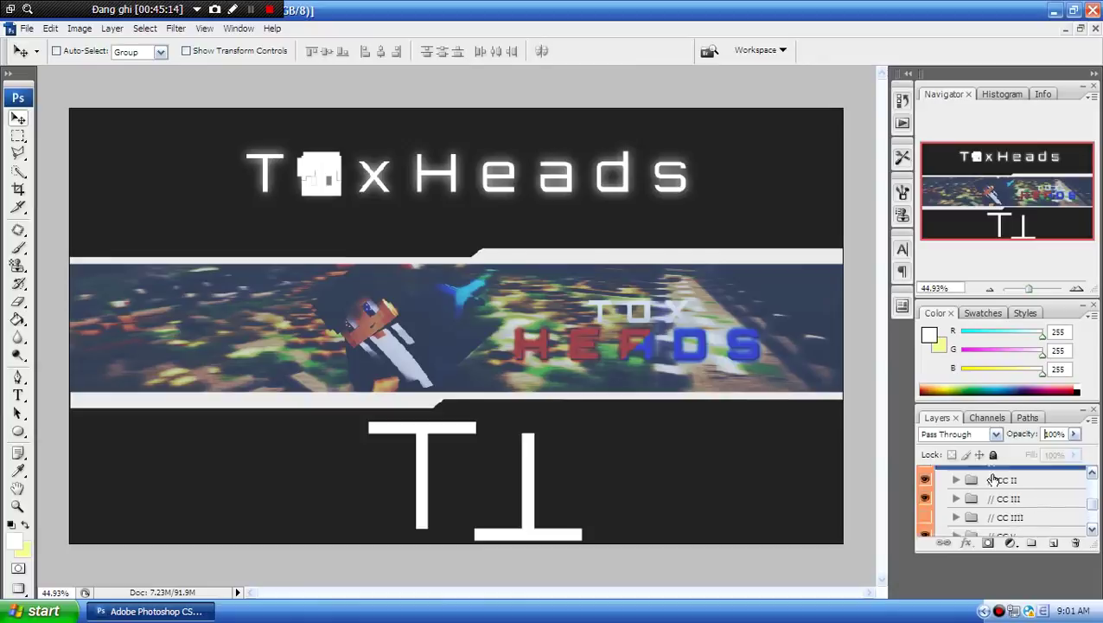
ctrl+click(1013, 504)
ctrl+click(1023, 520)
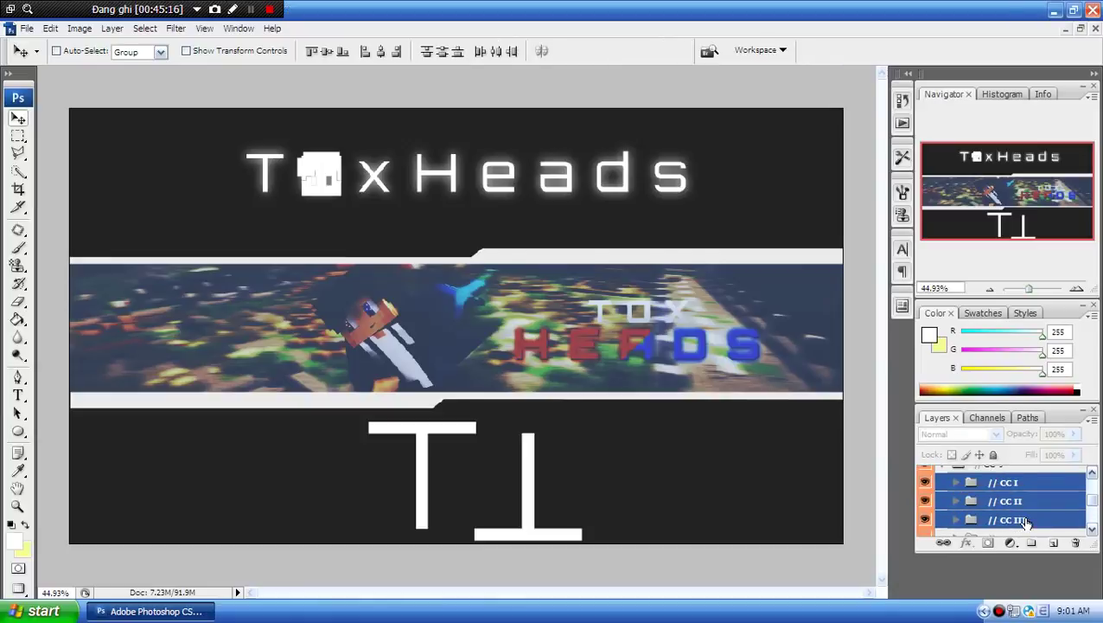
scroll(1094, 506, down, 3)
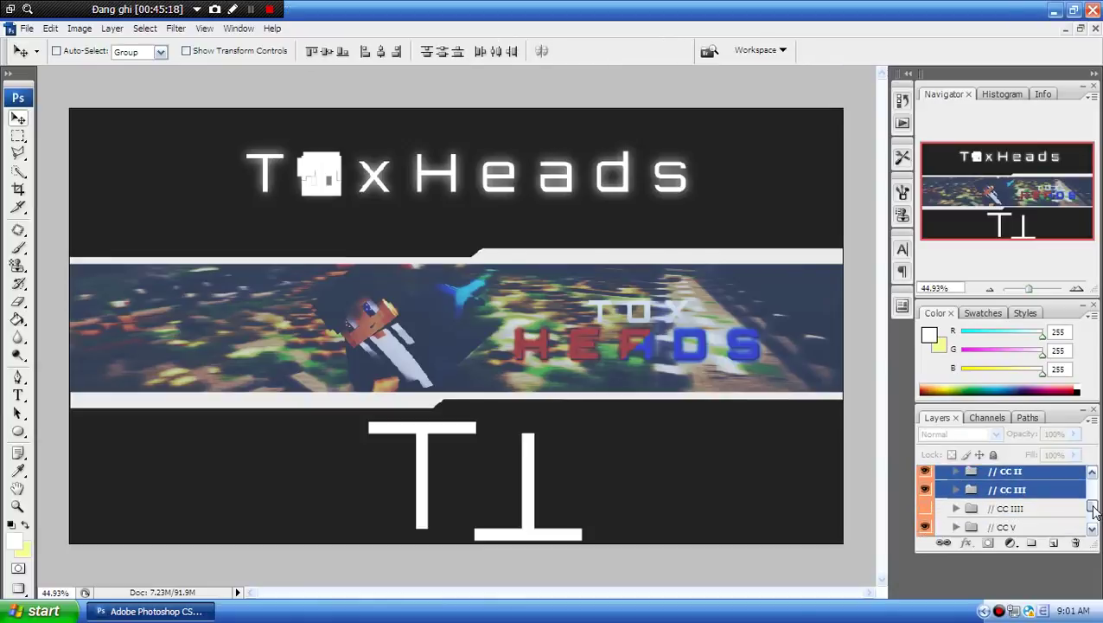
- Move the // CC I, // CC II, // CC III and // CC V groups out of the // CC´s group, directly above Group 1
double_click(1043, 519)
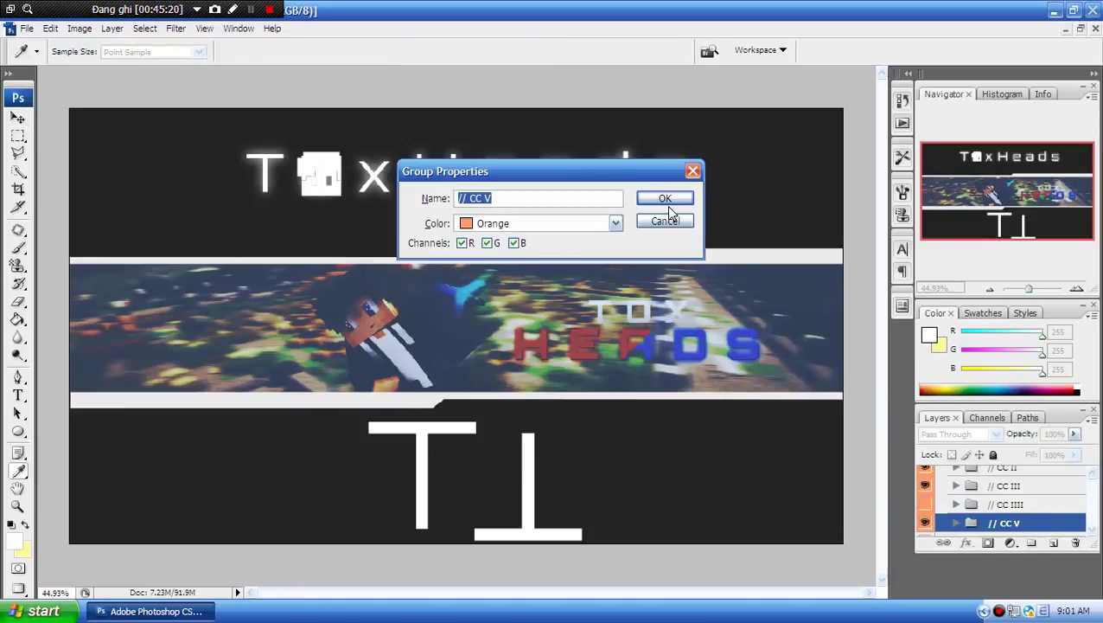
click(666, 223)
key(v)
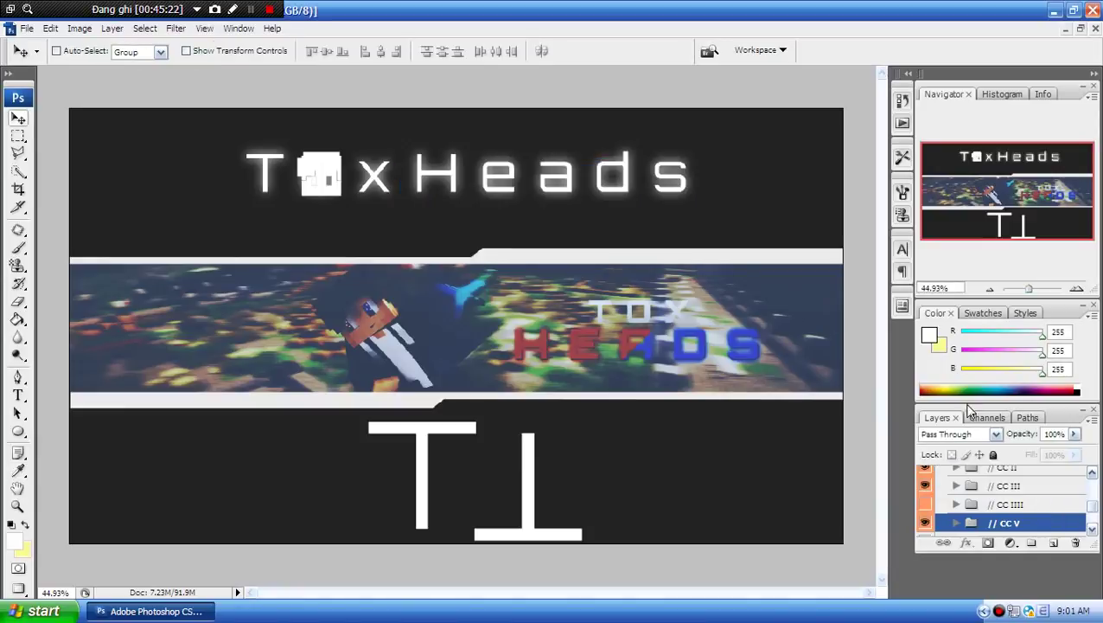
ctrl+click(1005, 490)
ctrl+click(997, 469)
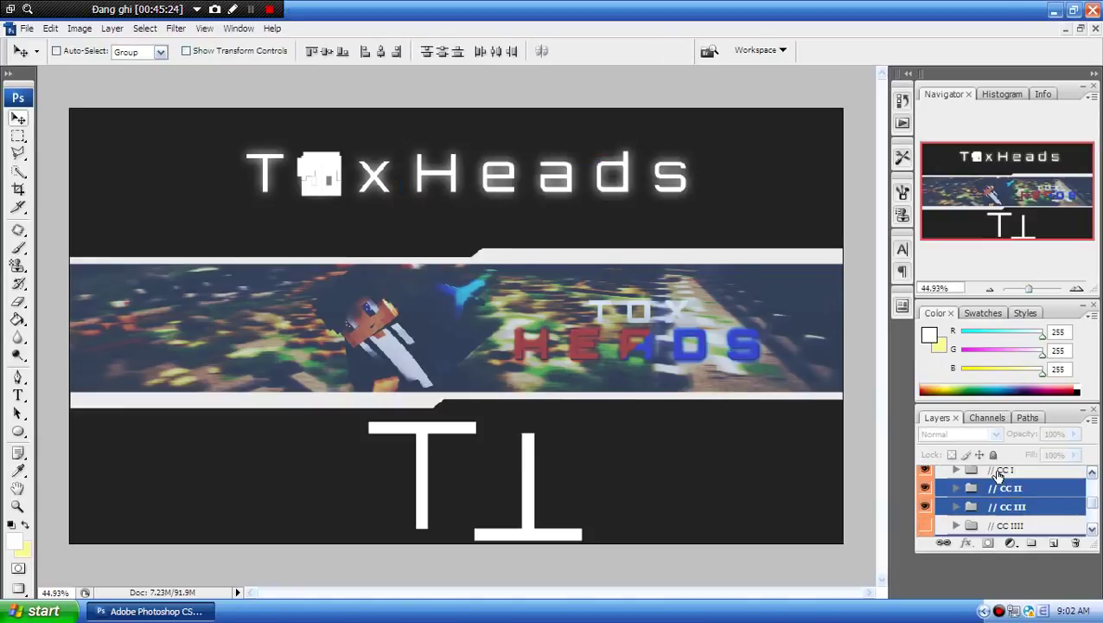
ctrl+click(997, 470)
drag(1008, 484, 1008, 517)
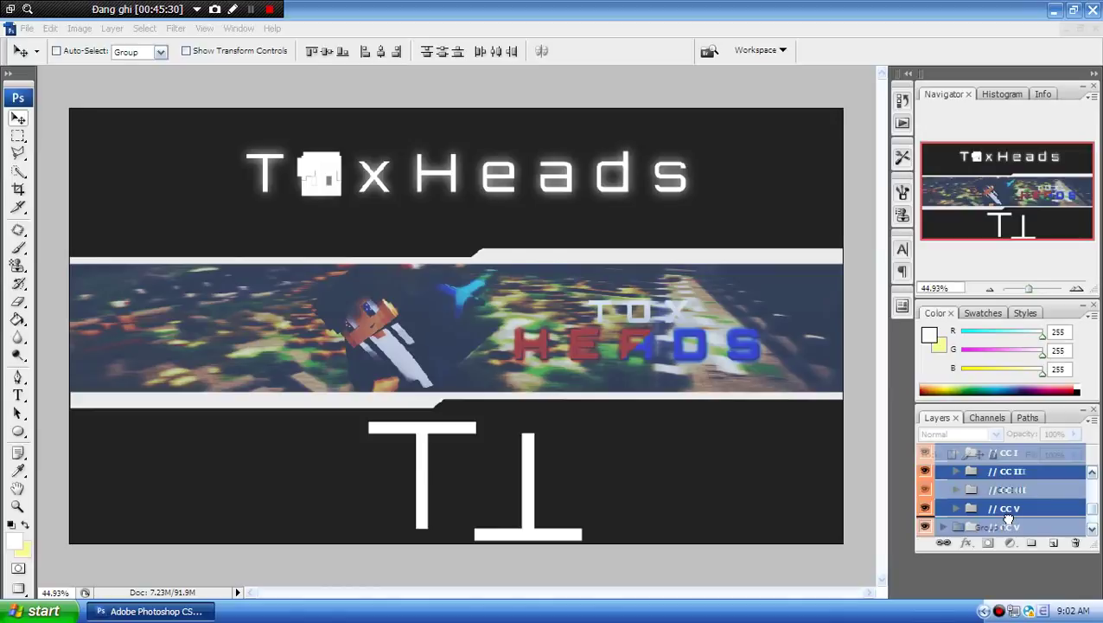
drag(1008, 517, 1005, 519)
double_click(1004, 517)
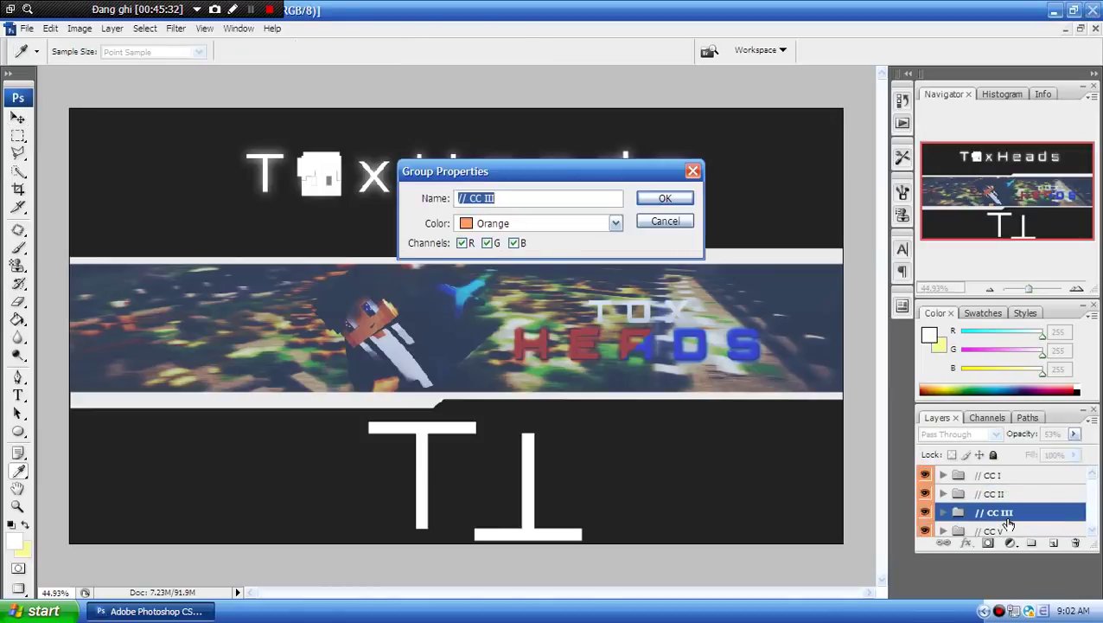
click(690, 220)
key(v)
- Delete the // CC´s group together with the // CC IIII group inside it
scroll(973, 488, up, 2)
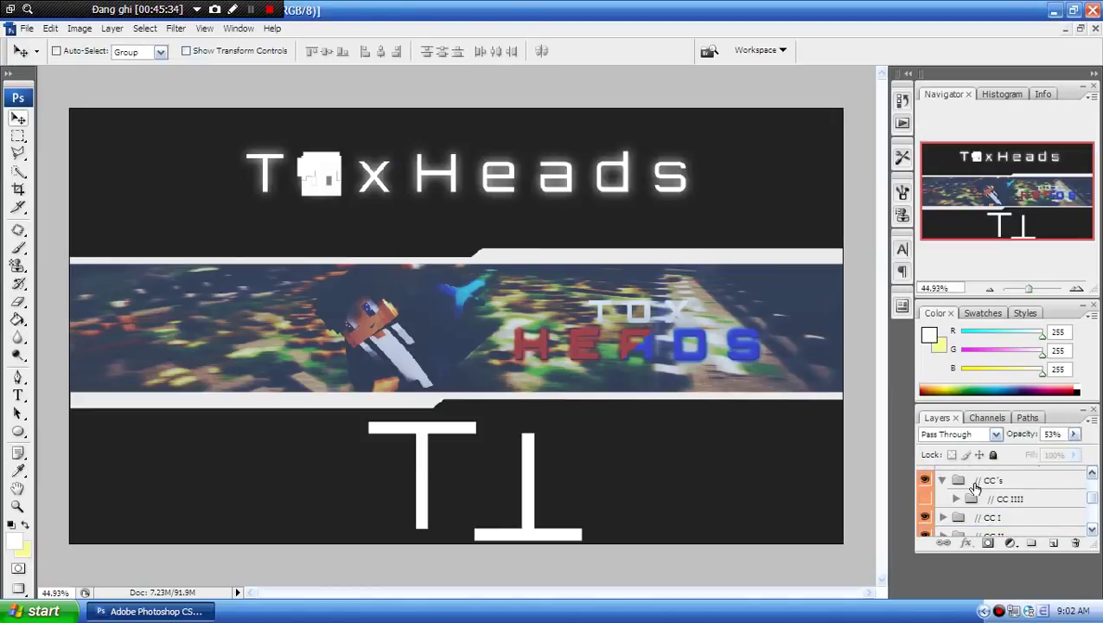
click(991, 483)
double_click(1077, 535)
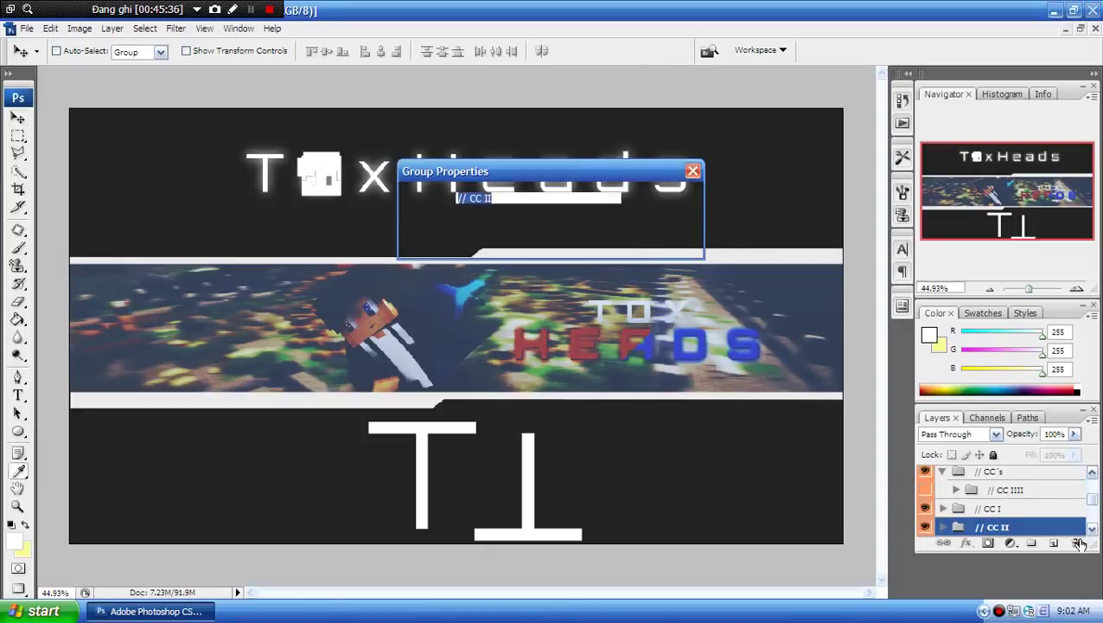
click(665, 223)
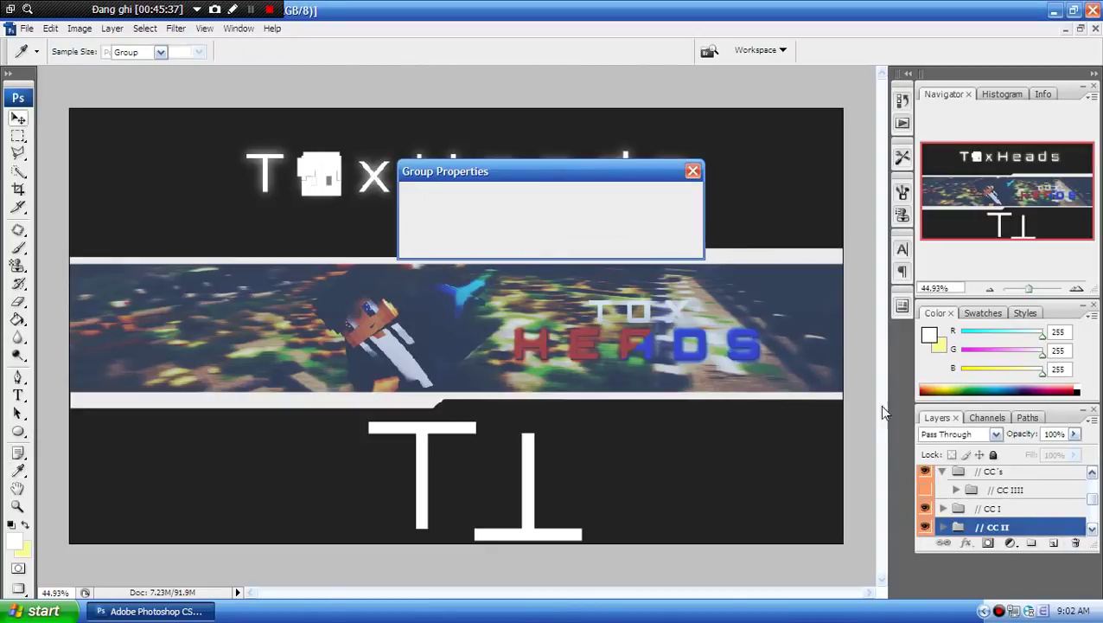
click(994, 473)
click(1077, 543)
key(Return)
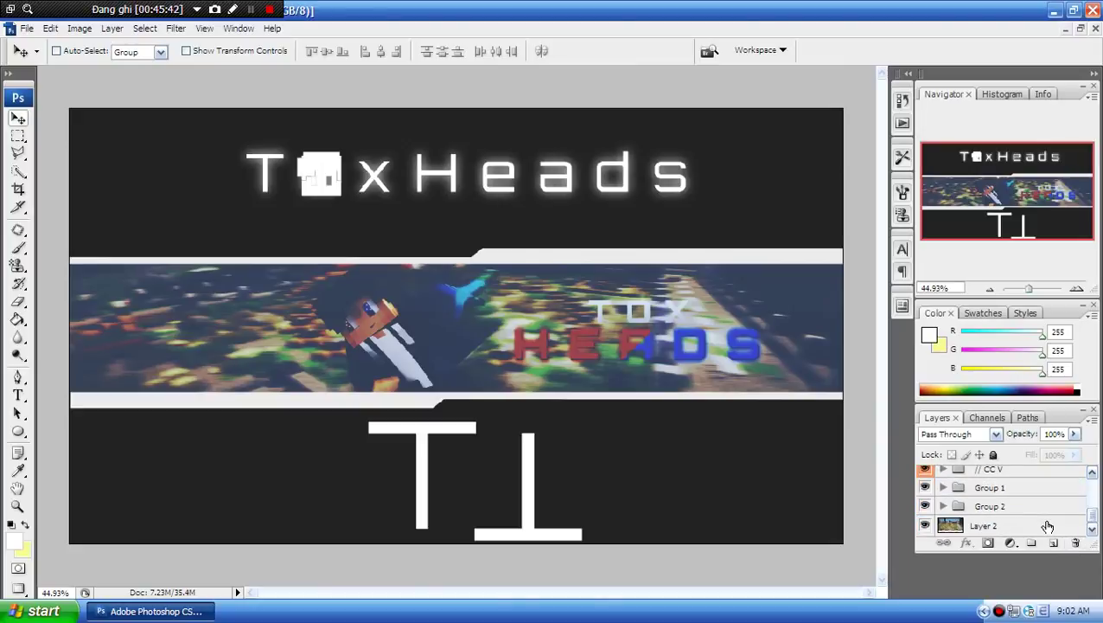
- Copy Layer 2, Group 2, Group 1 and the // CC I, // CC II, // CC III and // CC V groups from Test.psd into Untitled-1
scroll(1030, 505, up, 5)
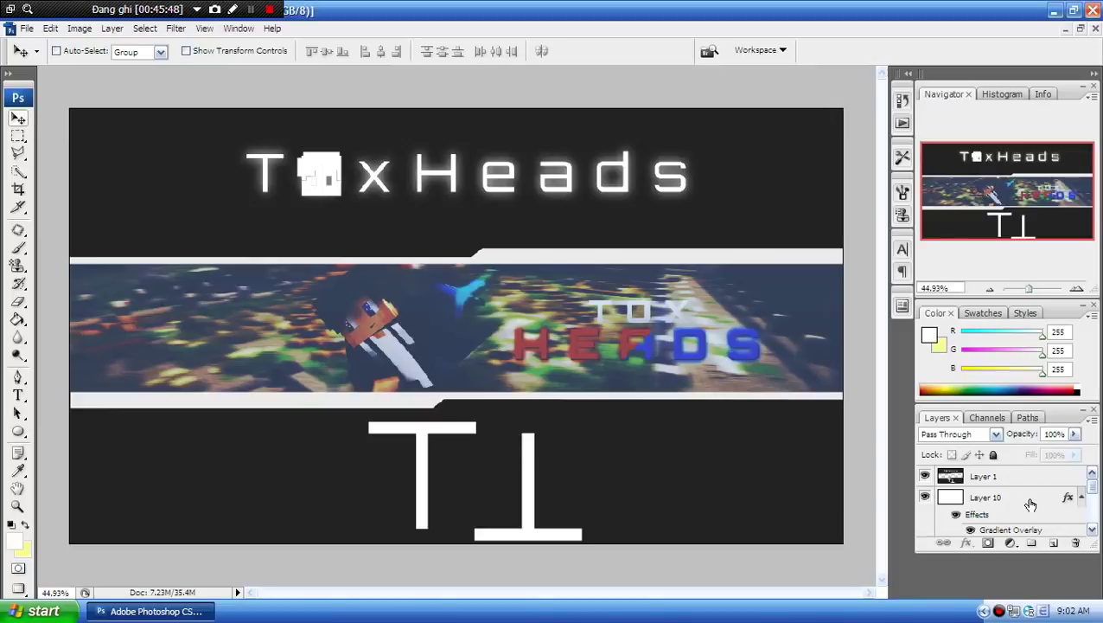
scroll(1031, 505, down, 5)
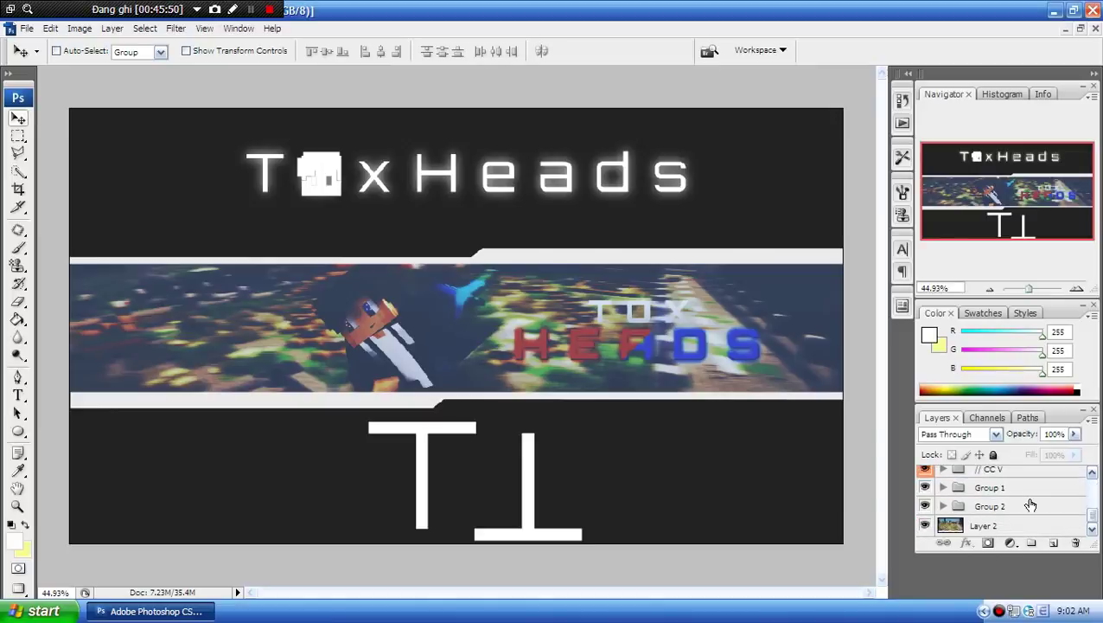
click(1024, 523)
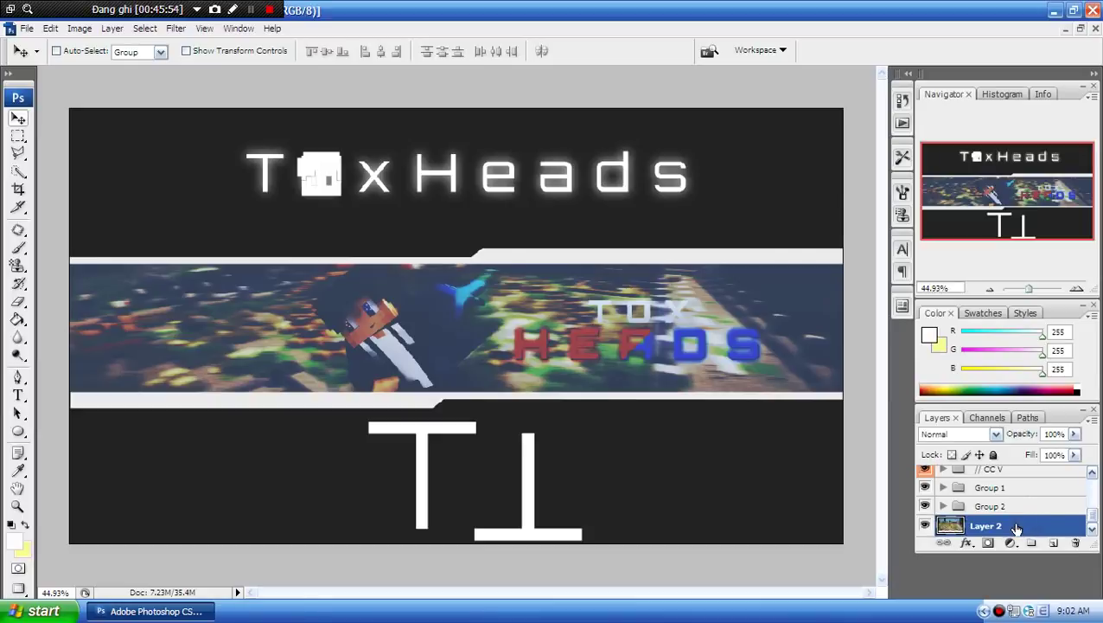
shift+click(1010, 505)
scroll(1010, 505, up, 1)
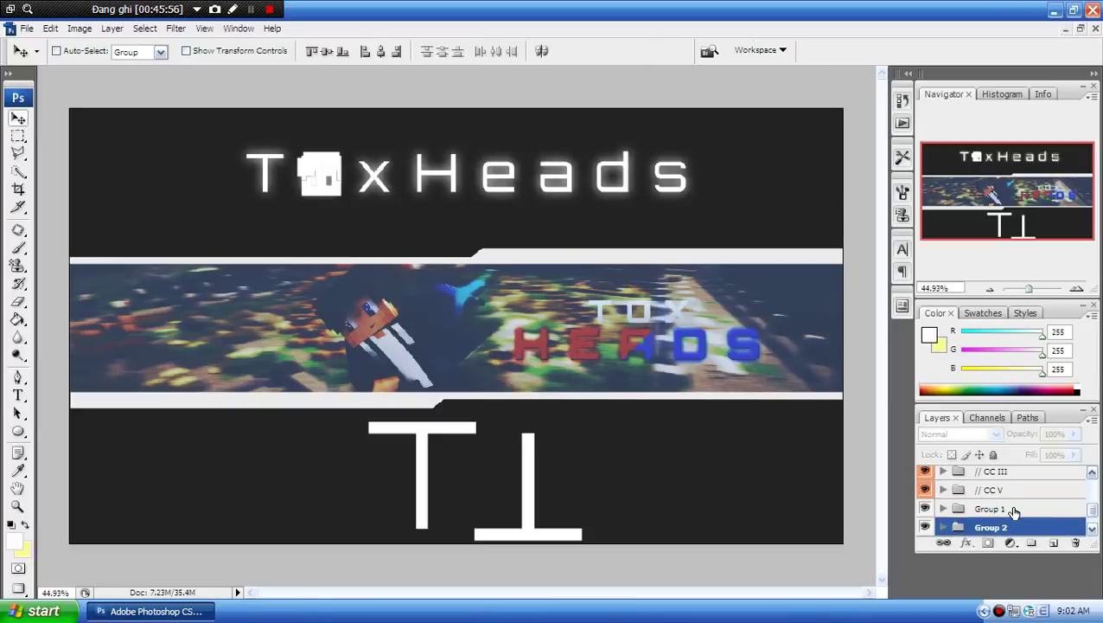
scroll(1014, 512, up, 2)
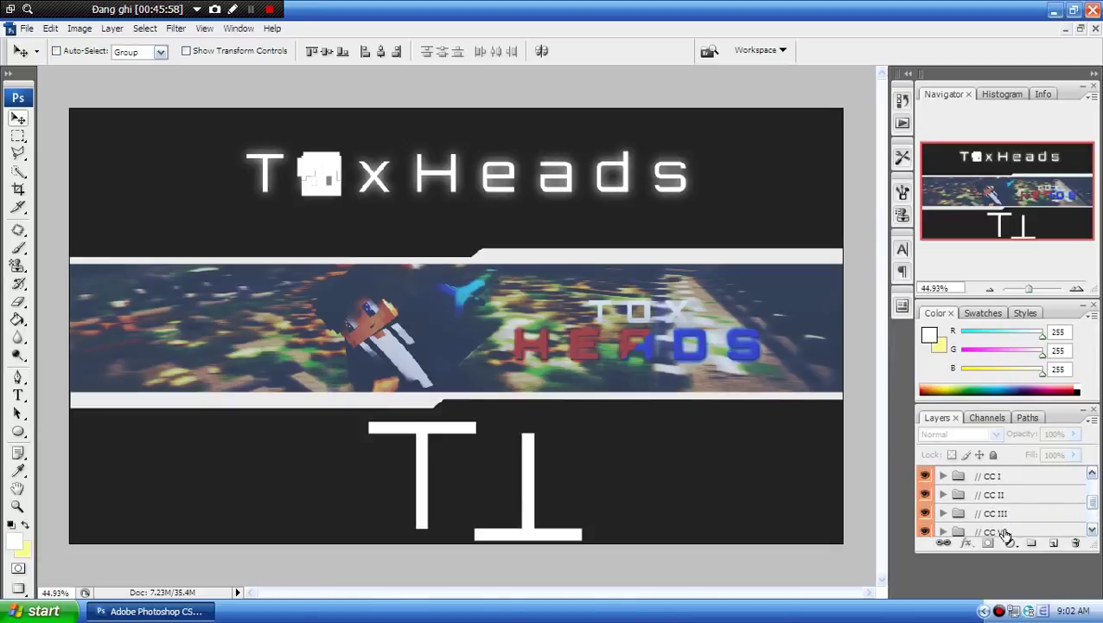
click(995, 530)
shift+click(994, 513)
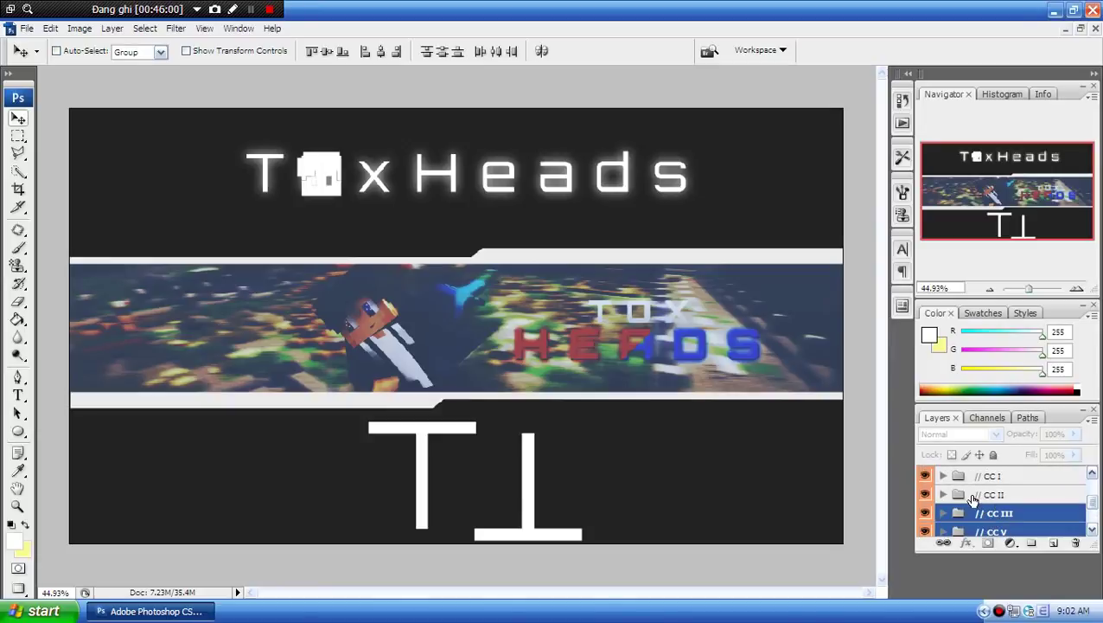
shift+click(973, 494)
shift+click(971, 475)
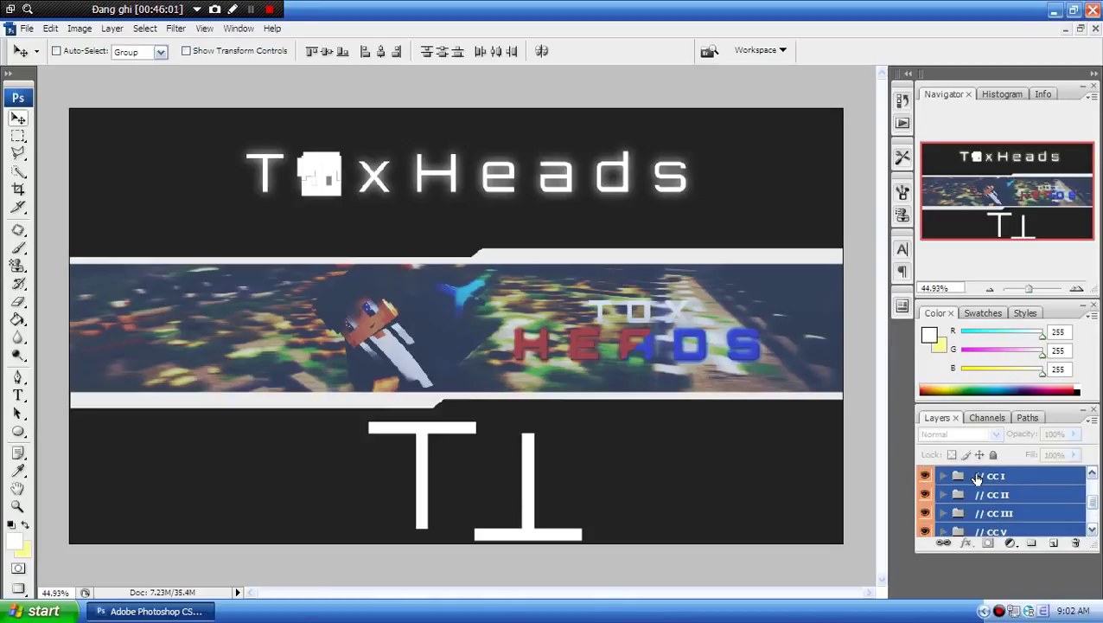
click(1081, 29)
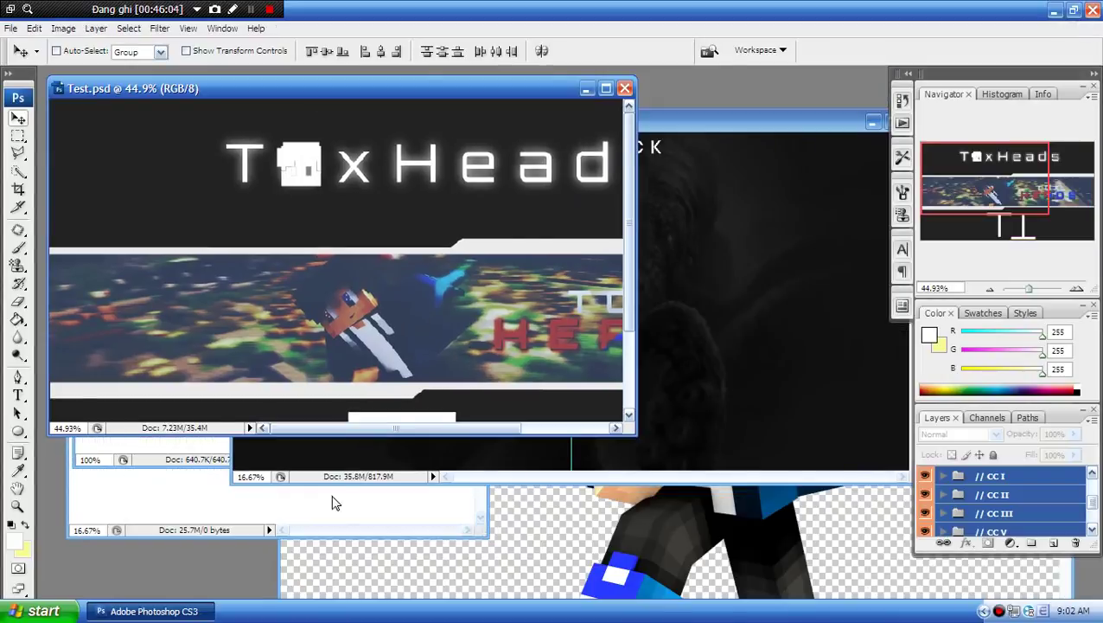
click(210, 494)
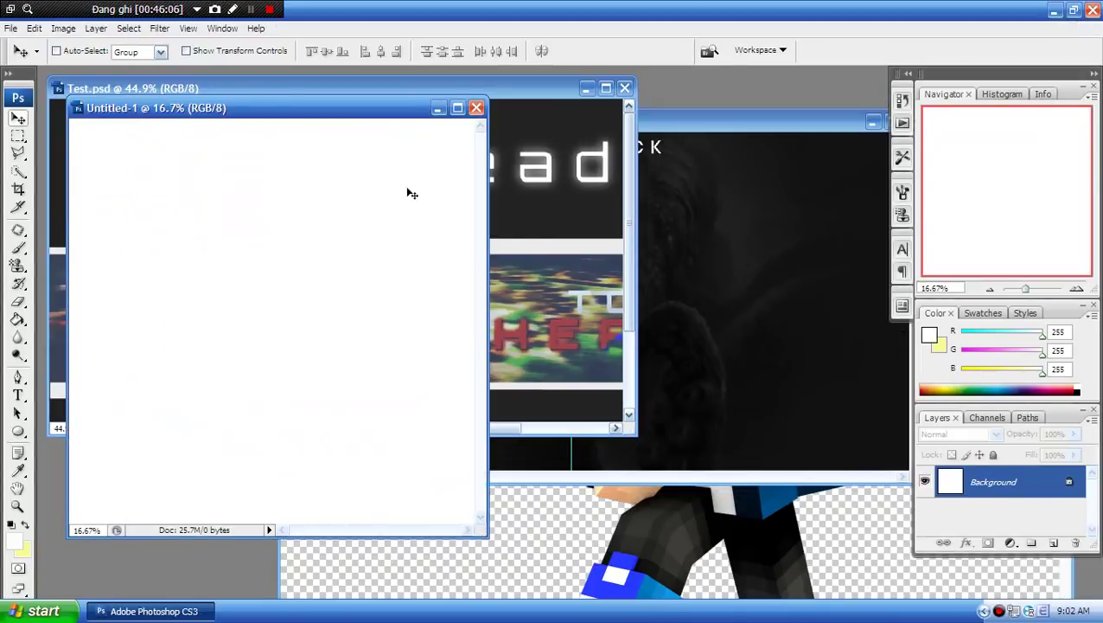
drag(276, 110, 618, 114)
click(370, 280)
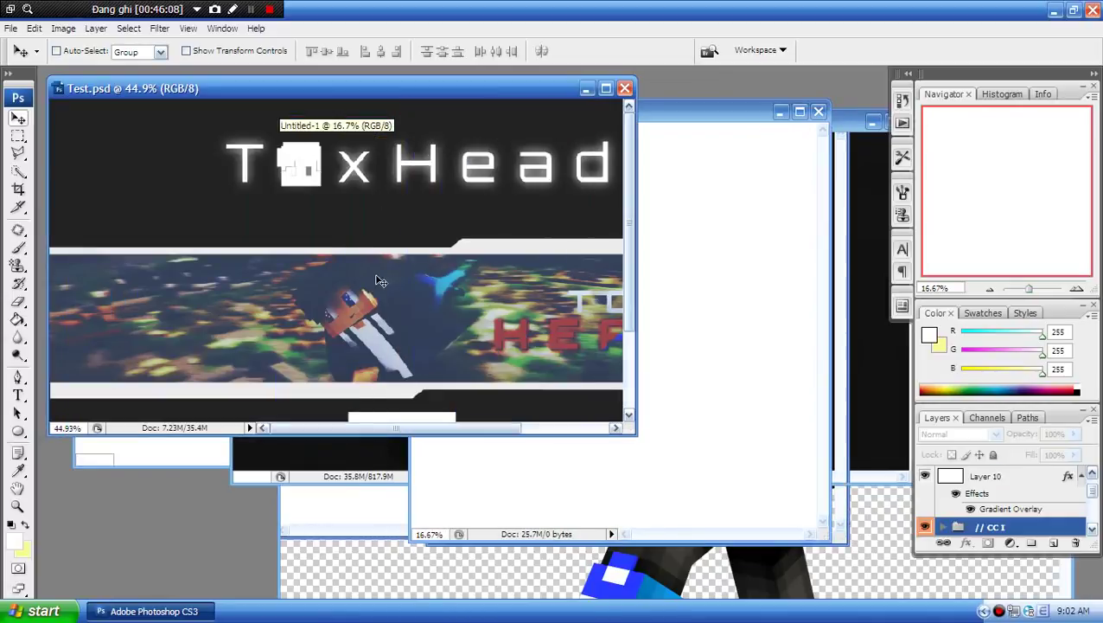
drag(370, 279, 720, 325)
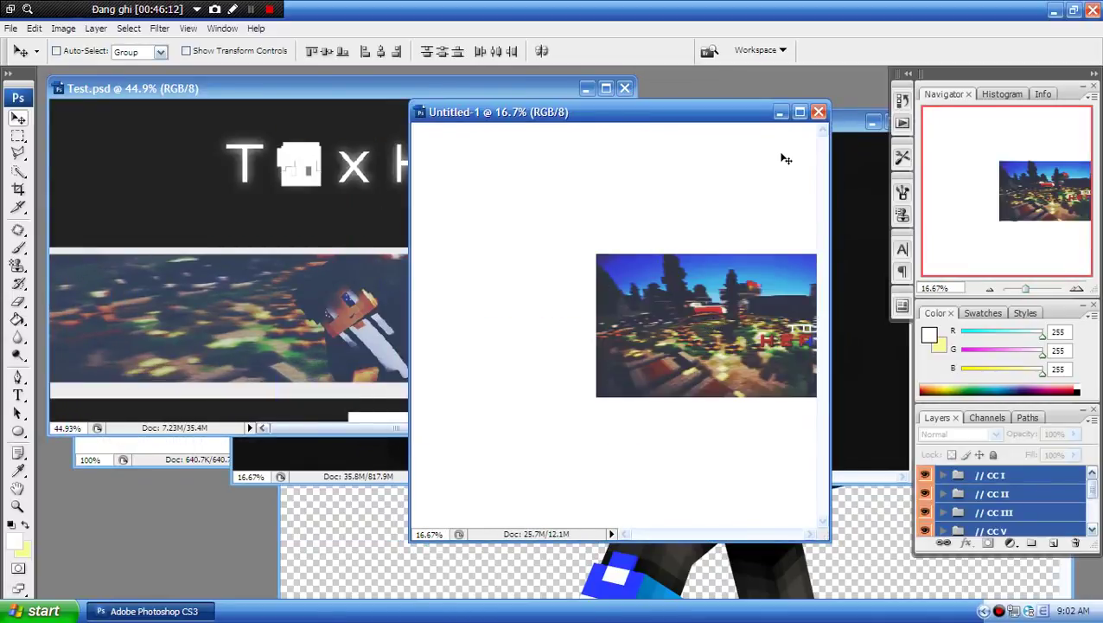
scroll(983, 499, down, 3)
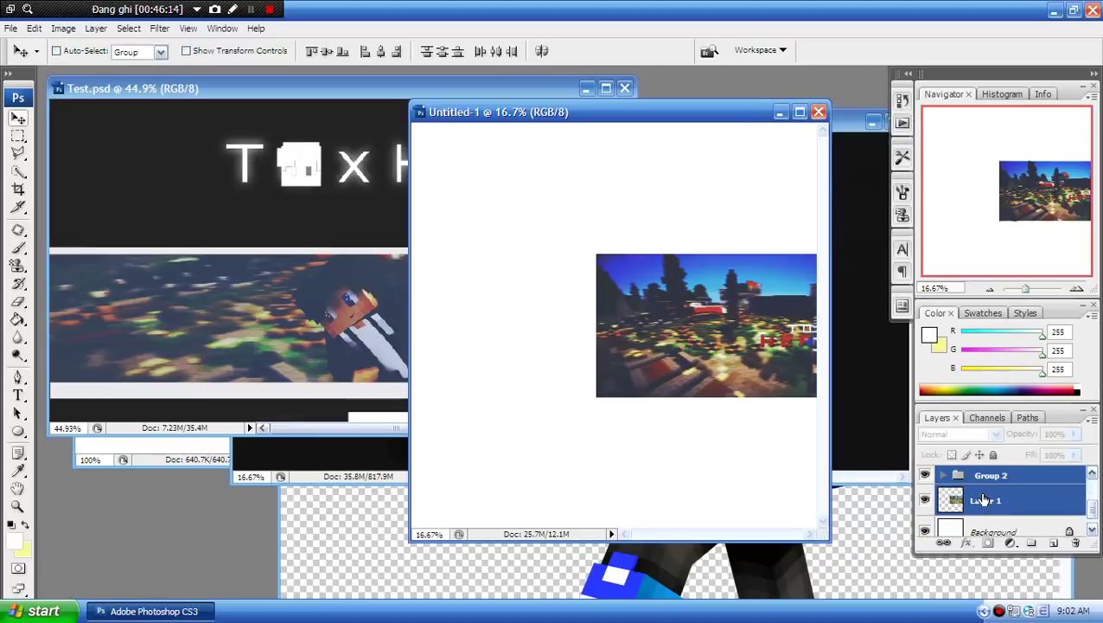
- Delete the selected groups and layer from Untitled-1, leaving only its Background
scroll(994, 501, down, 1)
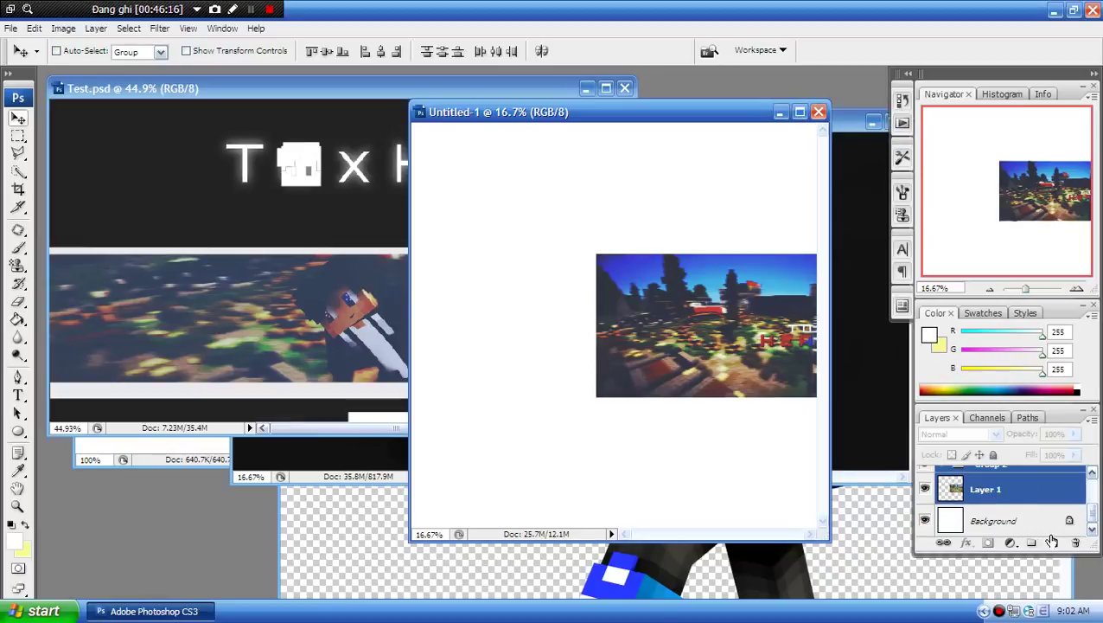
click(1076, 542)
key(Return)
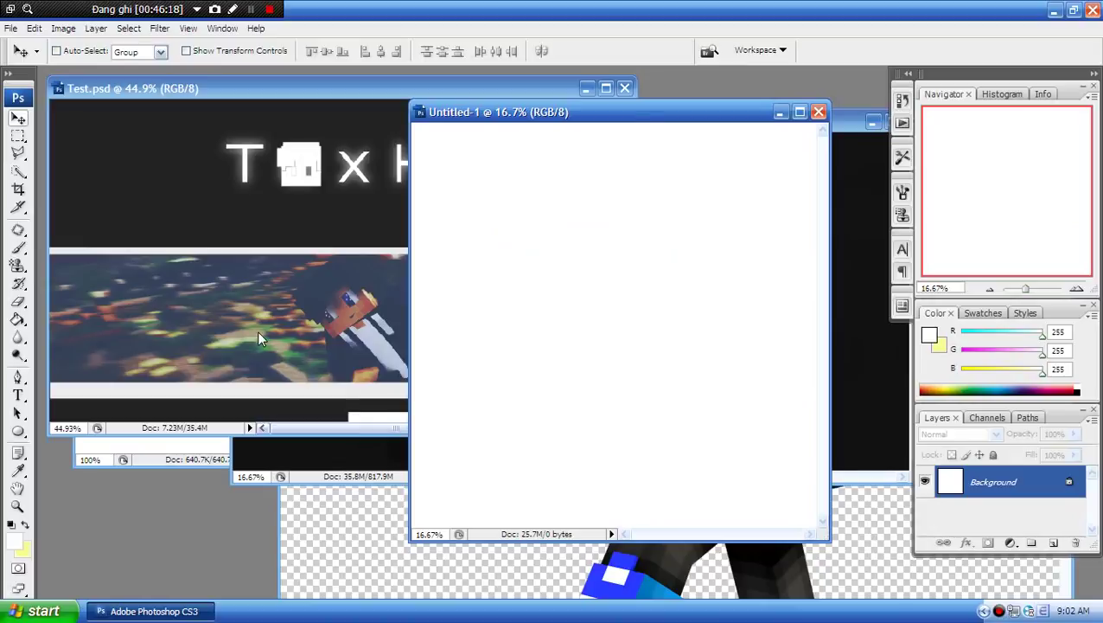
- Switch to Test.psd and select Group 1, Group 2 and Layer 2
click(257, 331)
scroll(1024, 508, down, 3)
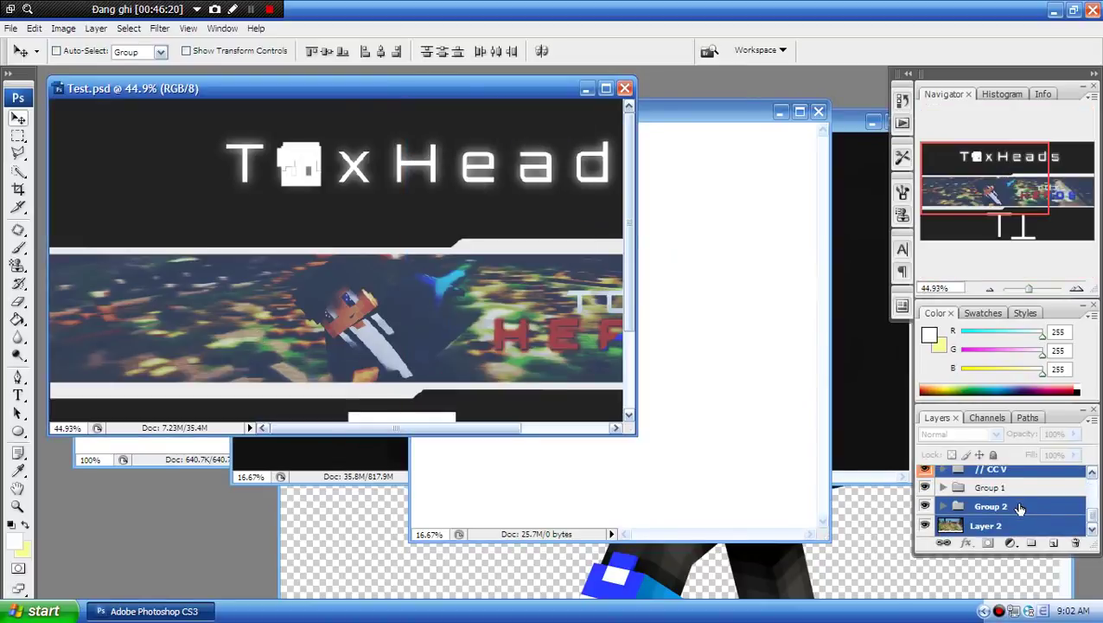
ctrl+click(1020, 508)
shift+click(1014, 490)
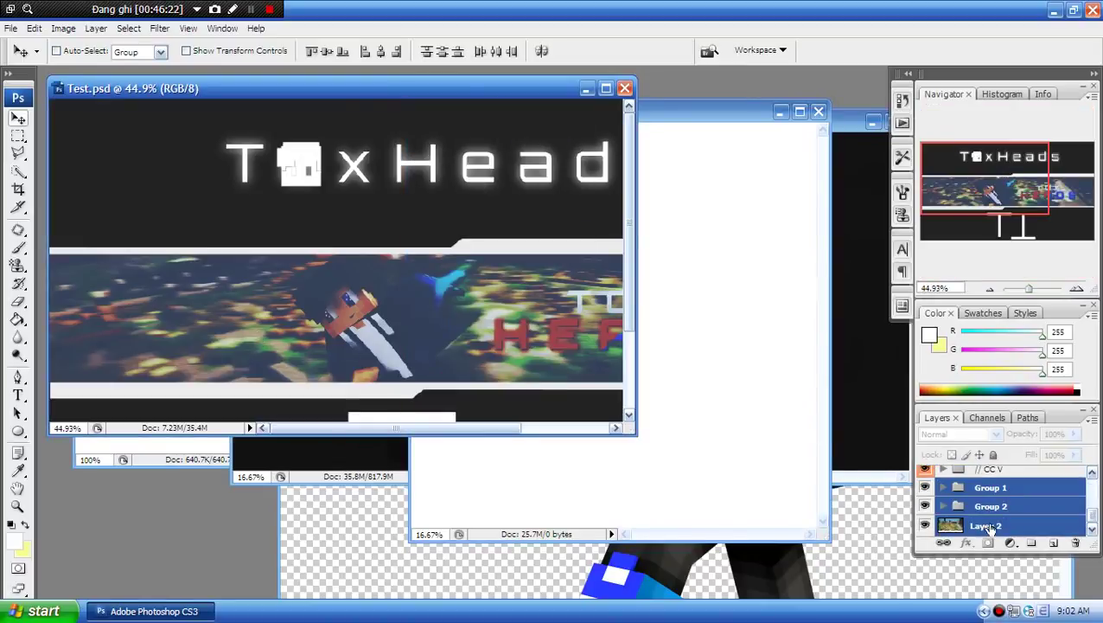
- Step Test.psd's history back to the Layer Order state just before the group deletion
click(902, 100)
scroll(802, 156, down, 4)
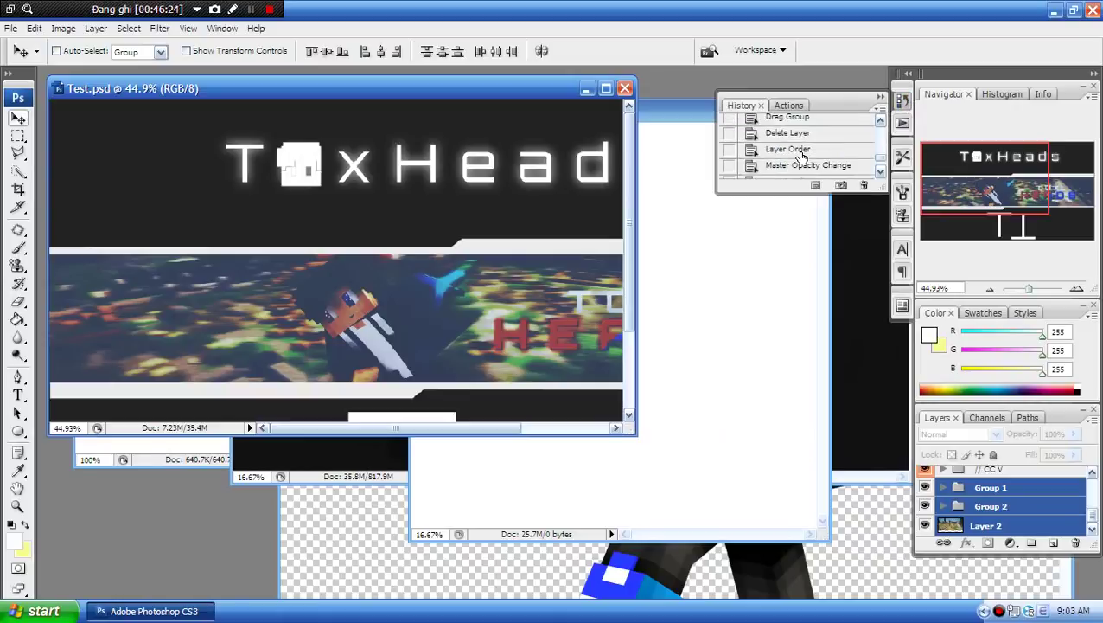
click(801, 155)
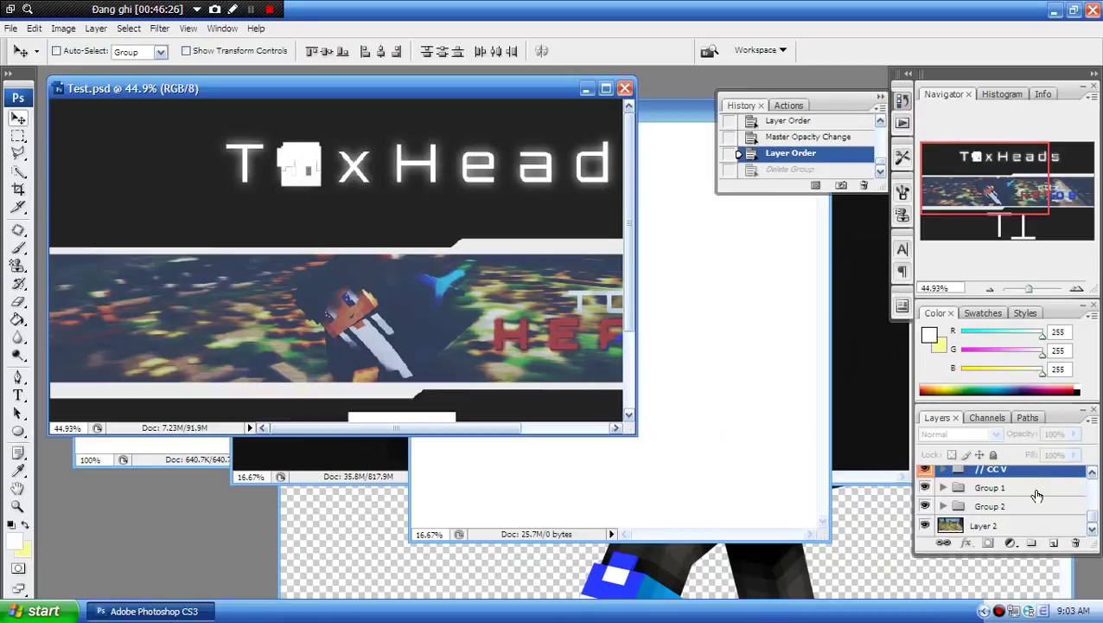
- Select Layer 2, Group 1 and the moved // CC groups, and restore Test.psd to the Delete Group history state
double_click(1015, 525)
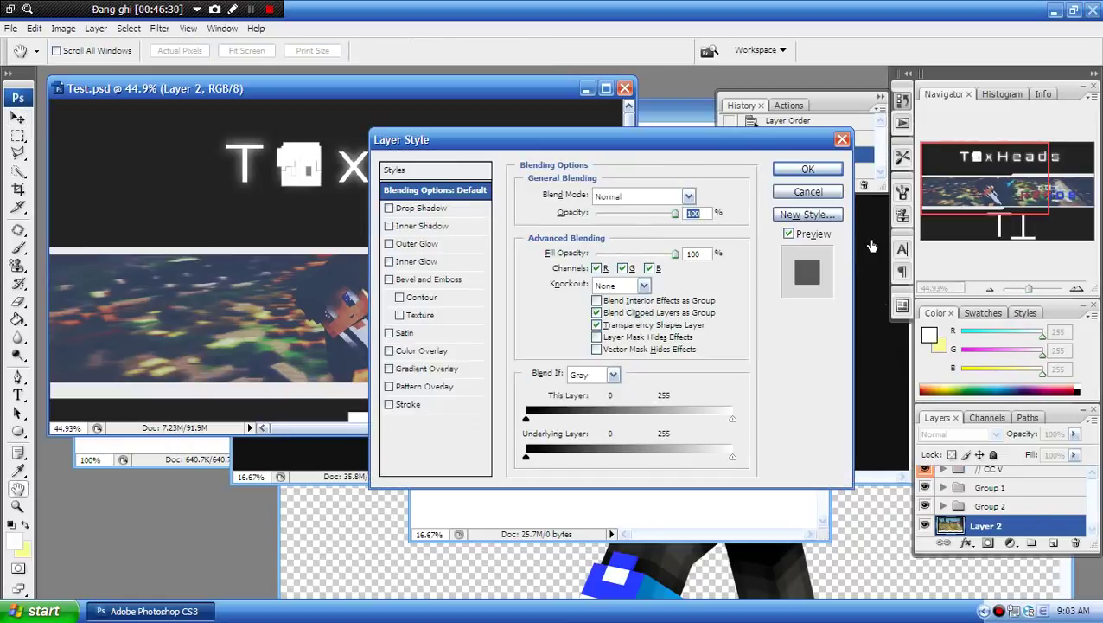
click(808, 192)
click(1006, 489)
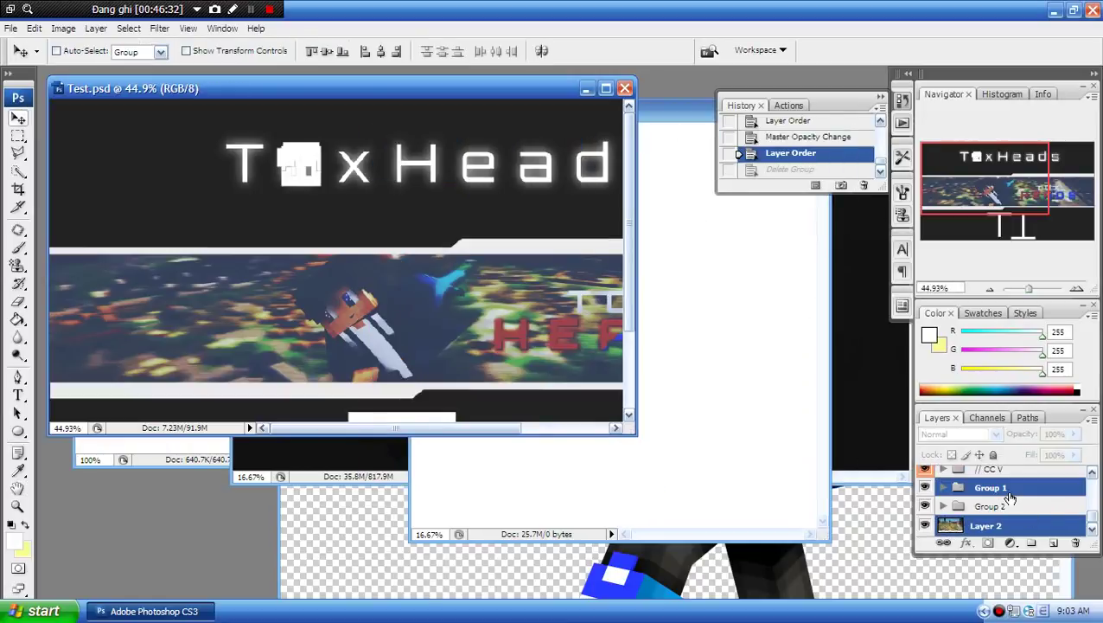
scroll(1010, 497, up, 1)
scroll(1010, 497, up, 1)
shift+click(1022, 510)
shift+click(1017, 490)
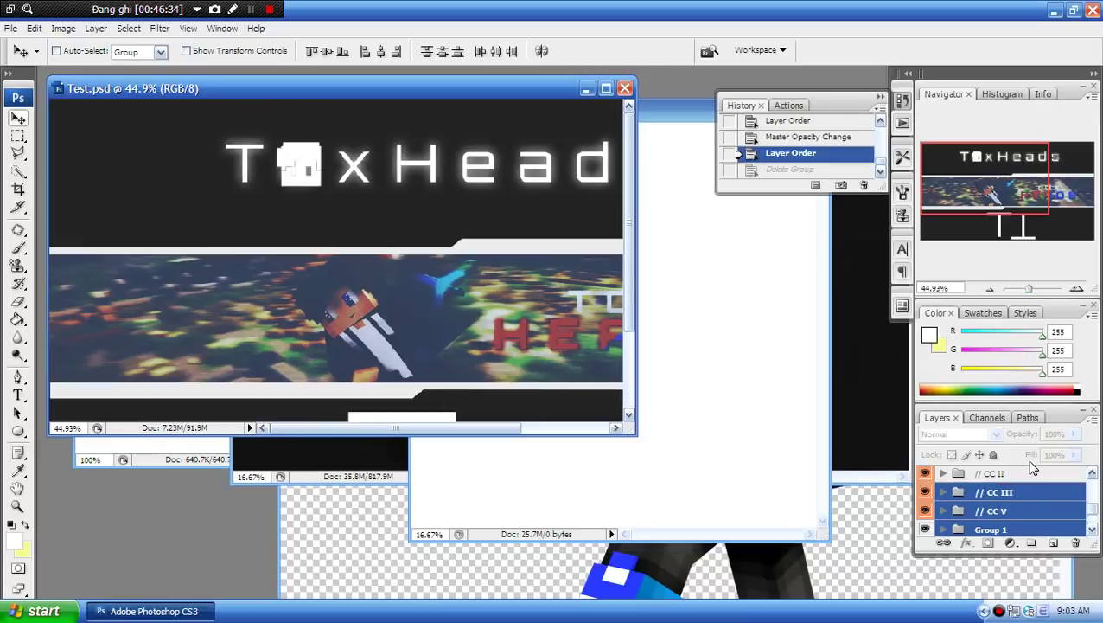
shift+click(1031, 474)
scroll(1030, 475, up, 1)
shift+click(1030, 479)
scroll(1031, 484, up, 2)
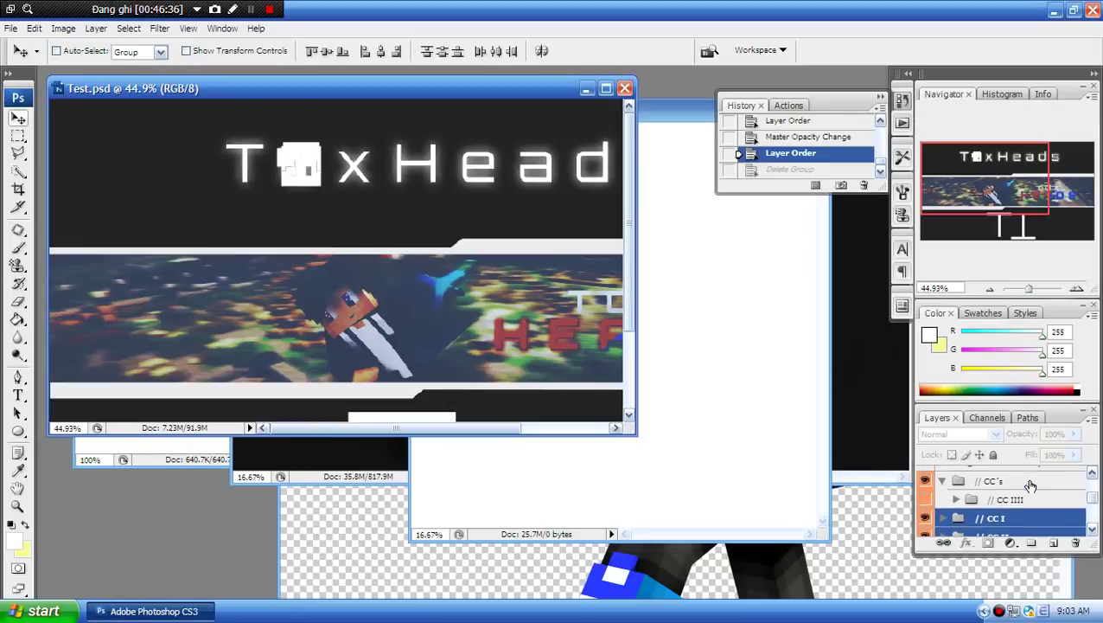
scroll(1020, 494, up, 4)
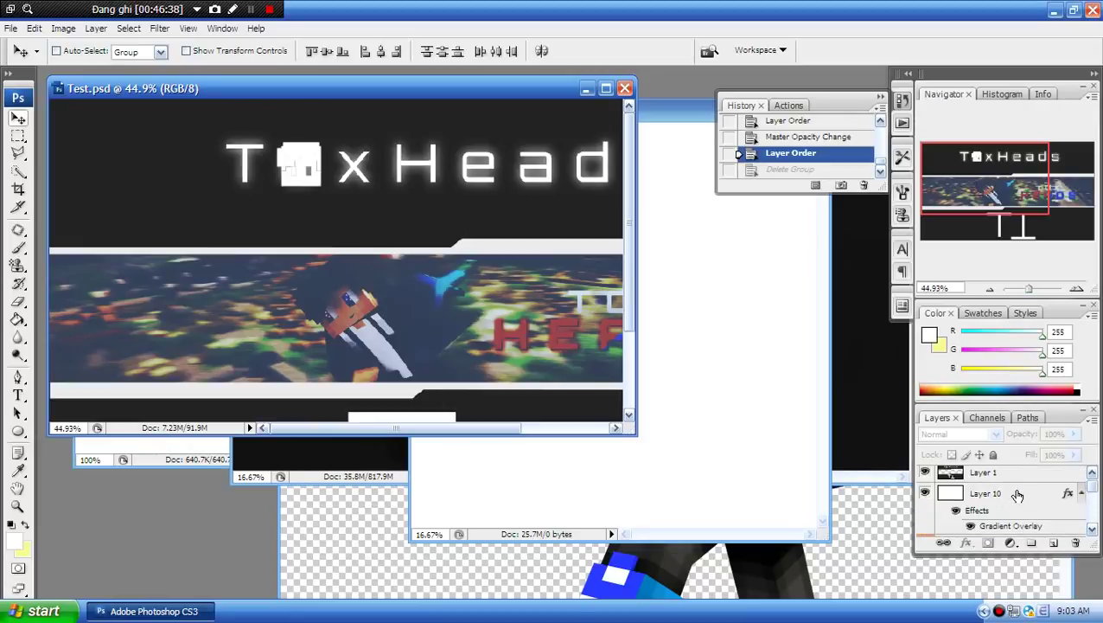
click(802, 170)
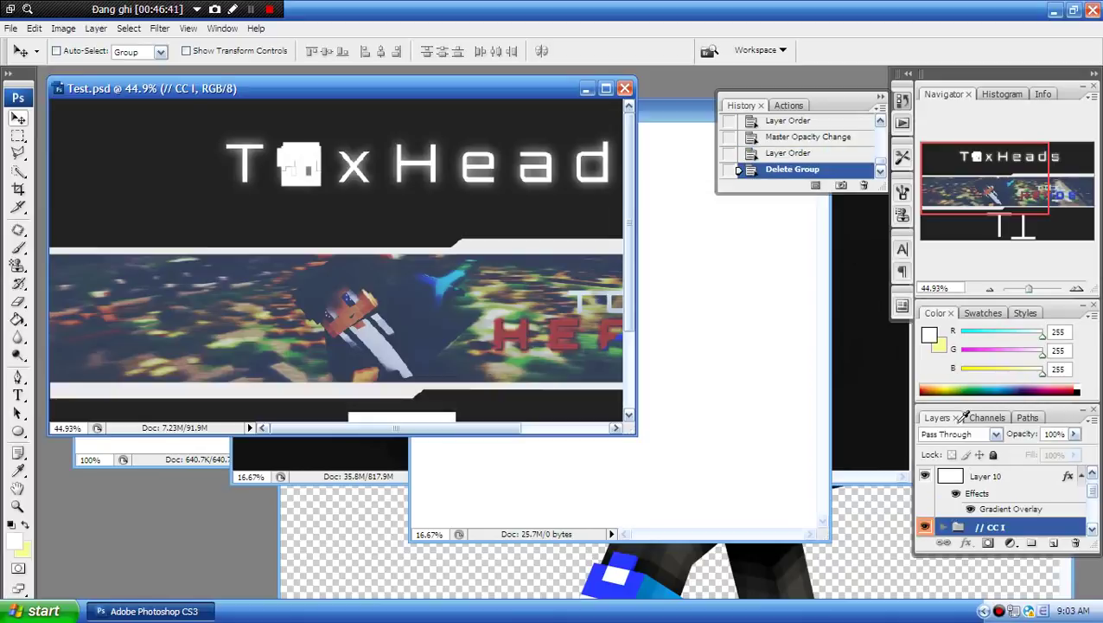
- Copy Layer 2, Group 1 and the // CC I, // CC II, // CC III and // CC V groups, without Group 2, from Test.psd into Untitled-1
scroll(1008, 500, up, 2)
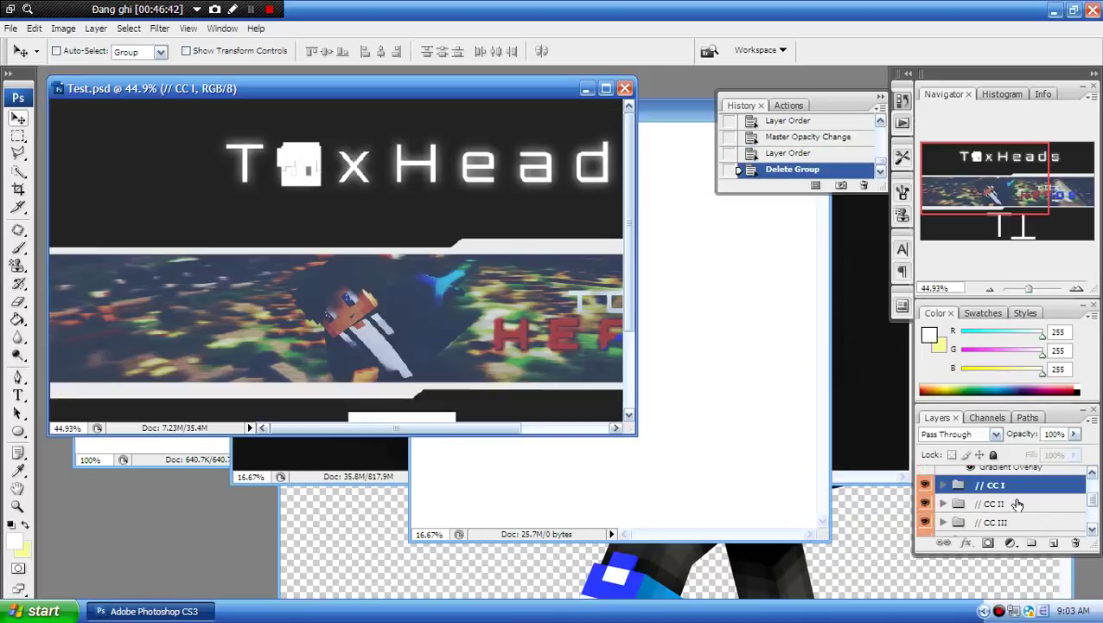
shift+click(1020, 503)
shift+click(1030, 522)
scroll(1029, 519, down, 1)
shift+click(1029, 517)
scroll(1029, 517, down, 2)
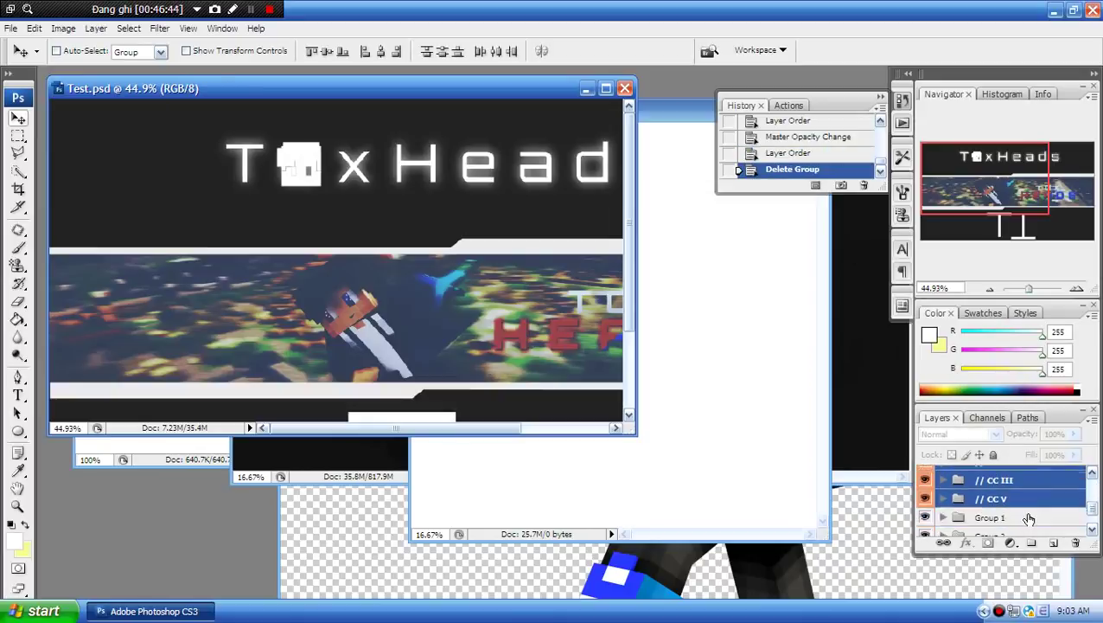
shift+click(999, 495)
shift+click(1018, 530)
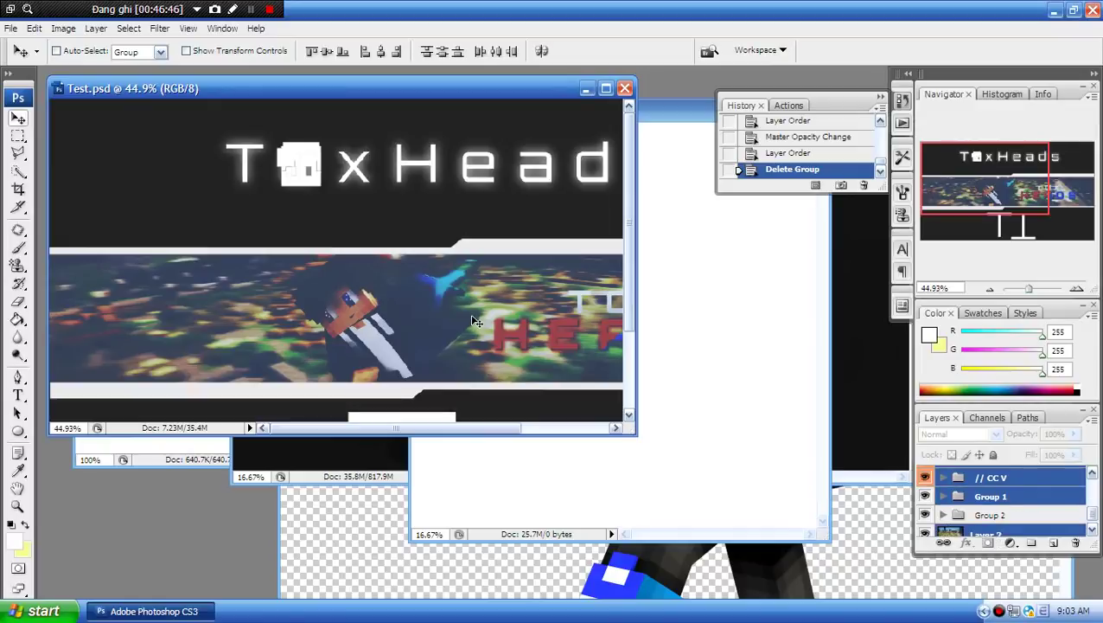
drag(689, 315, 721, 316)
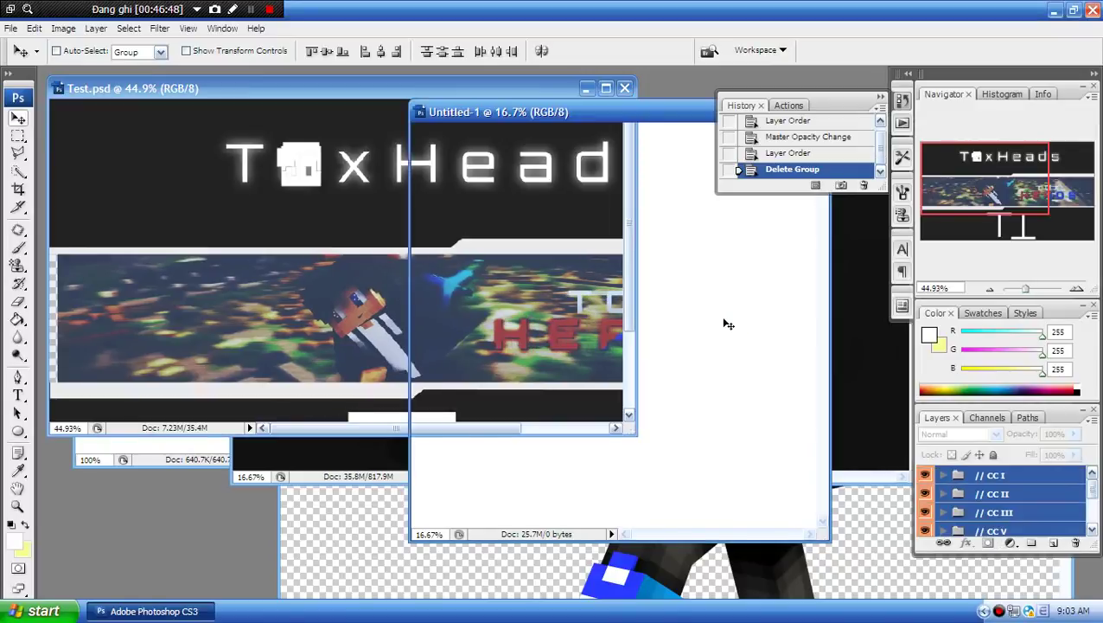
click(902, 104)
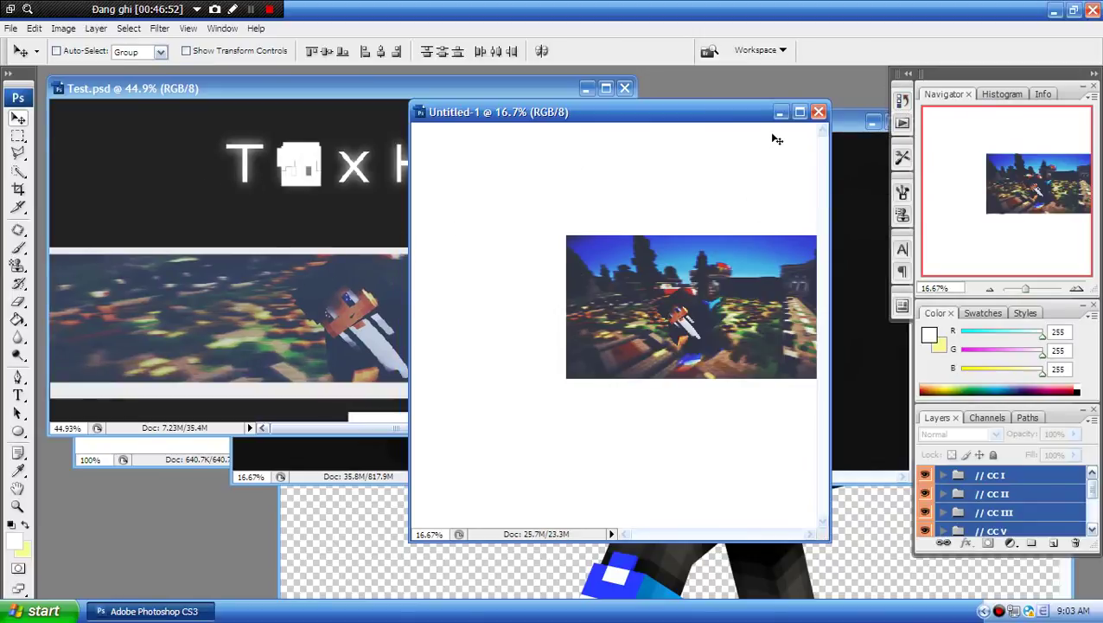
- Maximize Untitled-1 and scale the copied layers proportionally to about 487% so they cover the whole canvas
click(800, 112)
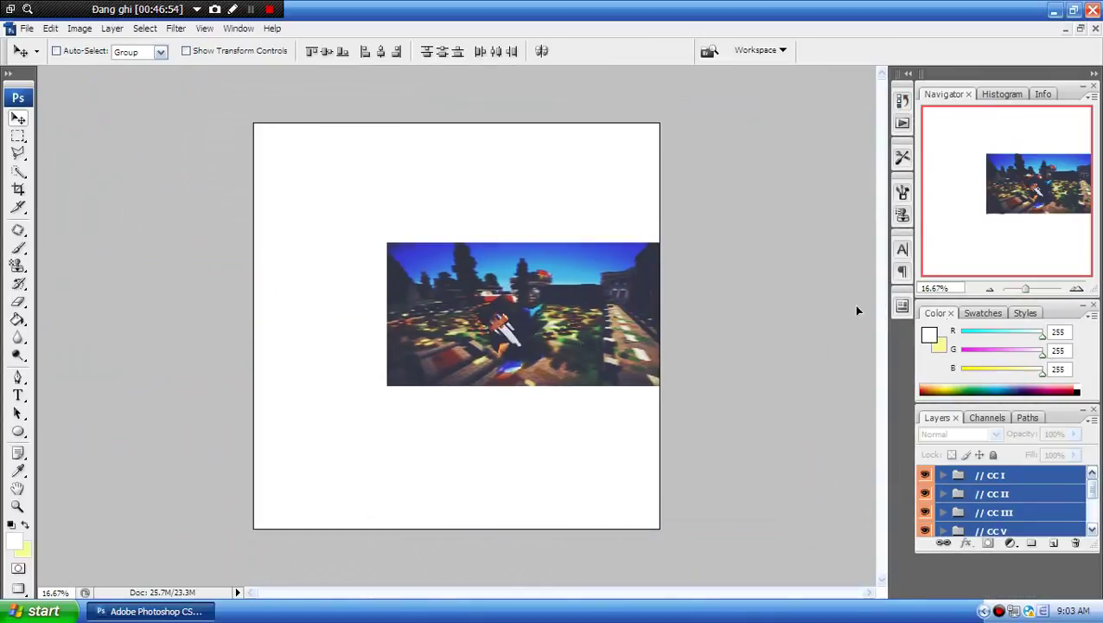
drag(1027, 288, 1022, 288)
key(ctrl+t)
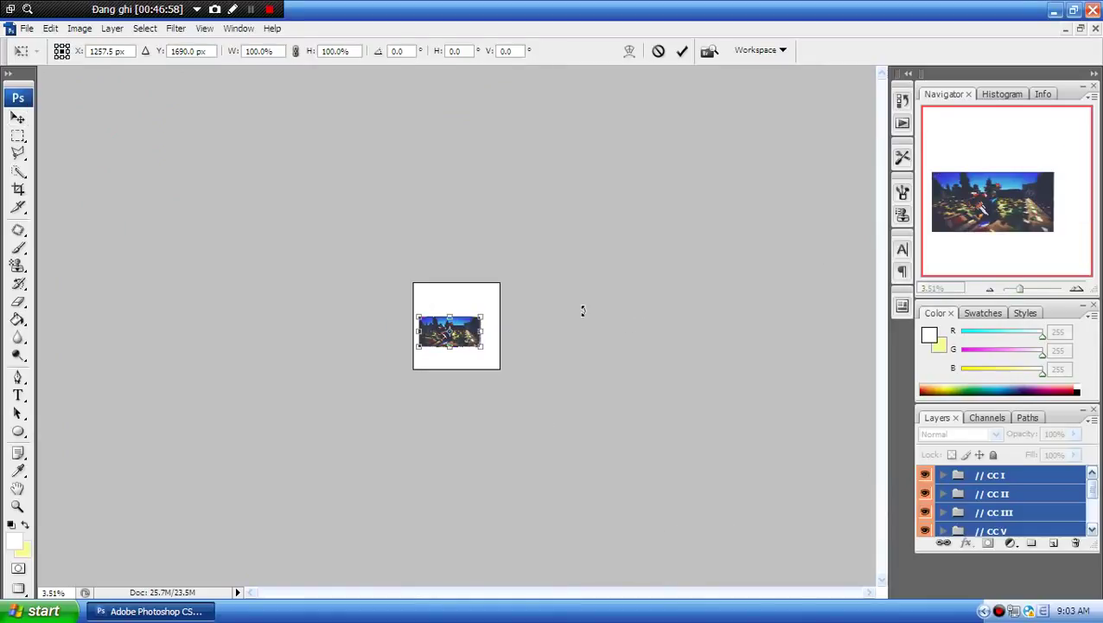
drag(482, 313, 441, 370)
drag(483, 332, 655, 250)
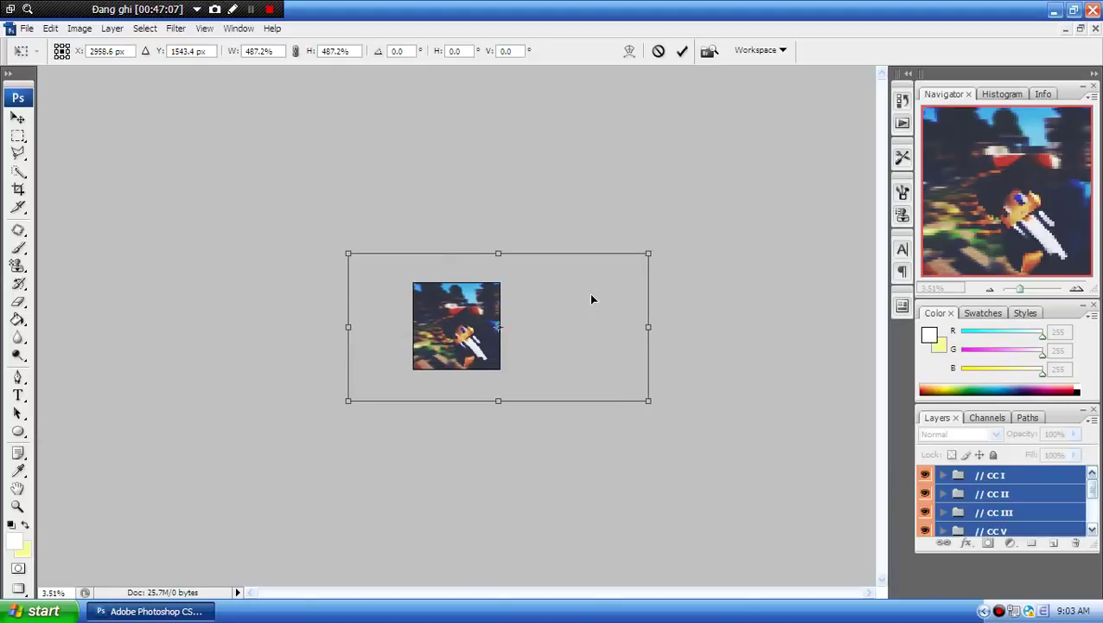
click(682, 52)
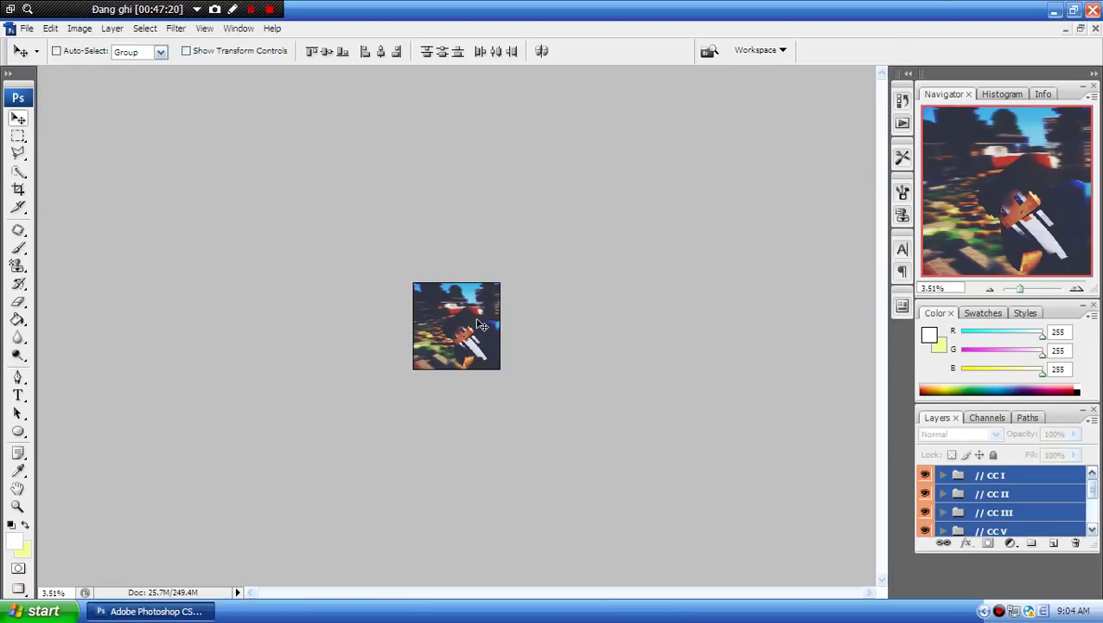
- Reposition the enlarged layers so the character's head and torso sit near the middle of the square canvas
drag(477, 319, 465, 313)
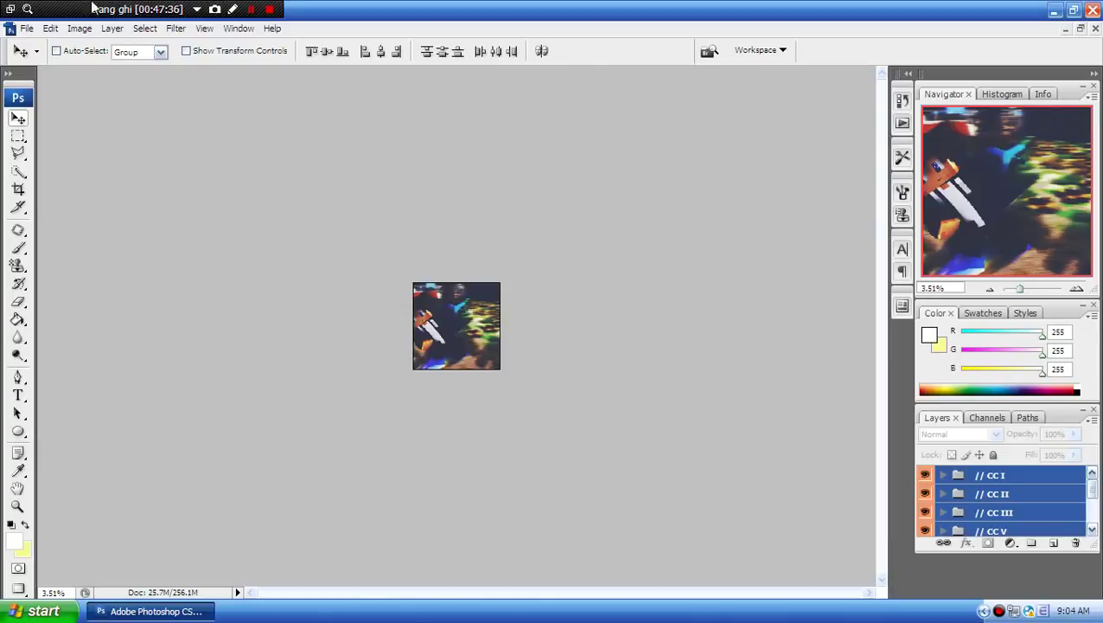
click(251, 9)
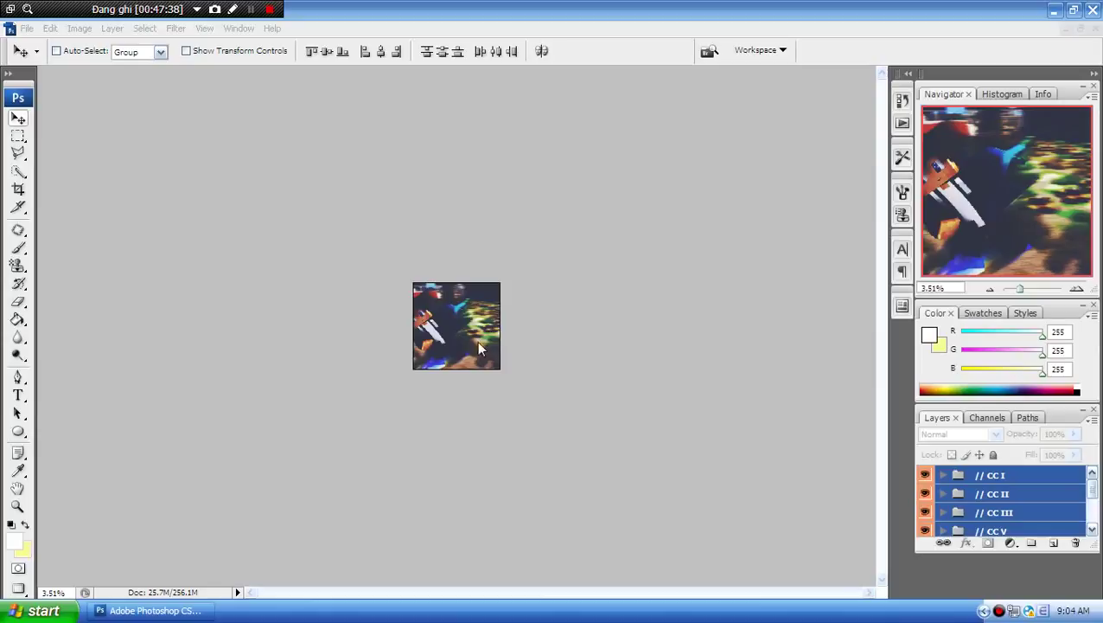
click(463, 320)
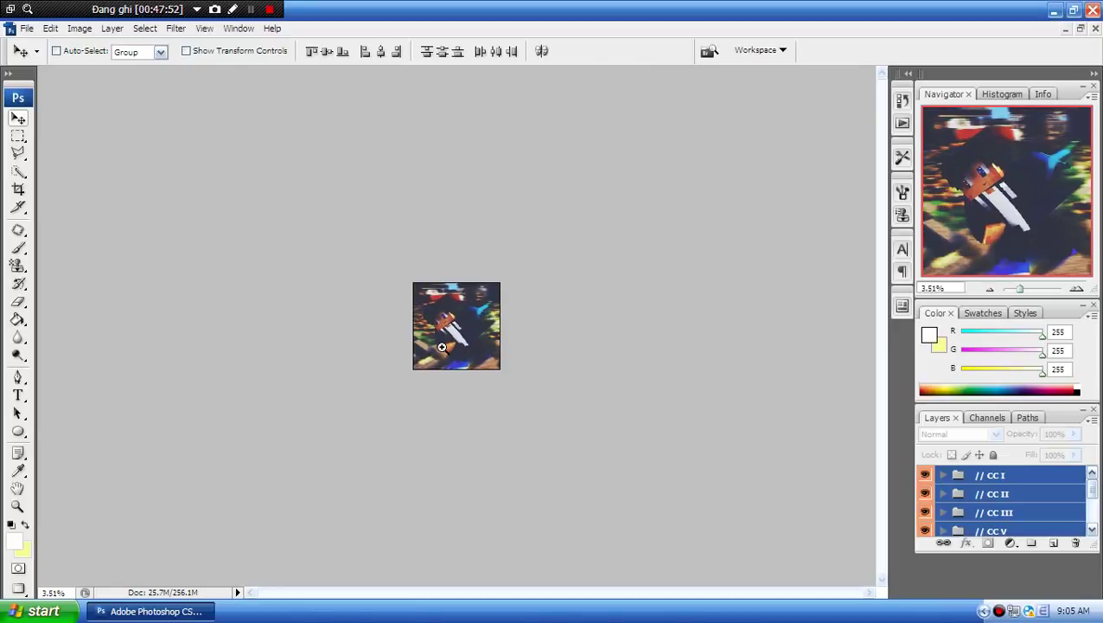
- Start a Free Transform on the enlarged layers with the whole transform frame in view
ctrl+click(461, 345)
ctrl+click(470, 350)
ctrl+click(469, 349)
ctrl+click(472, 357)
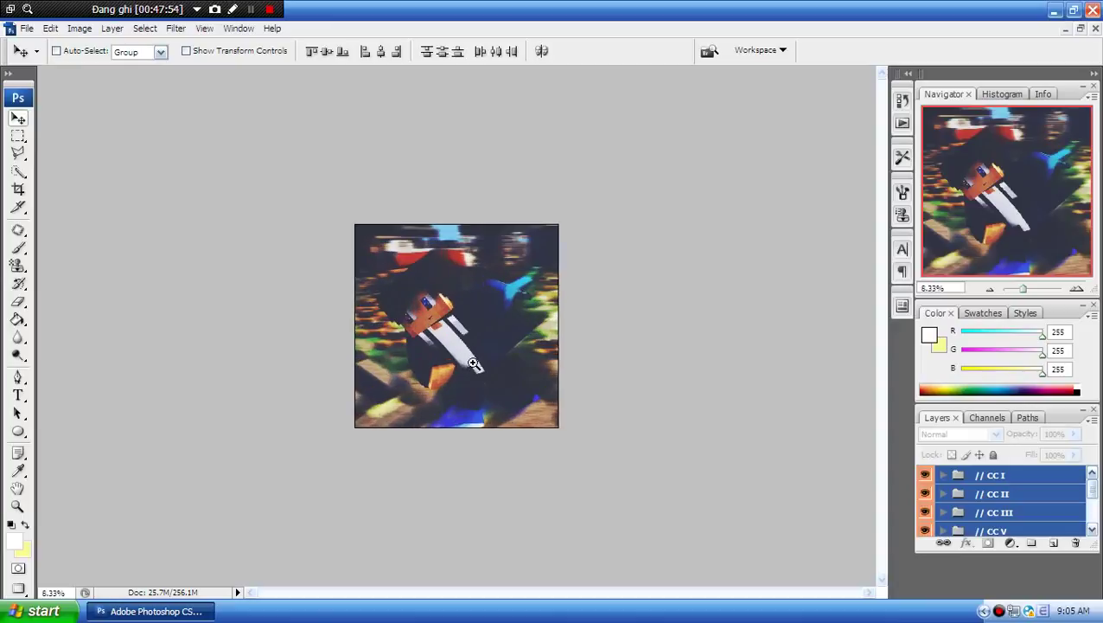
ctrl+click(475, 363)
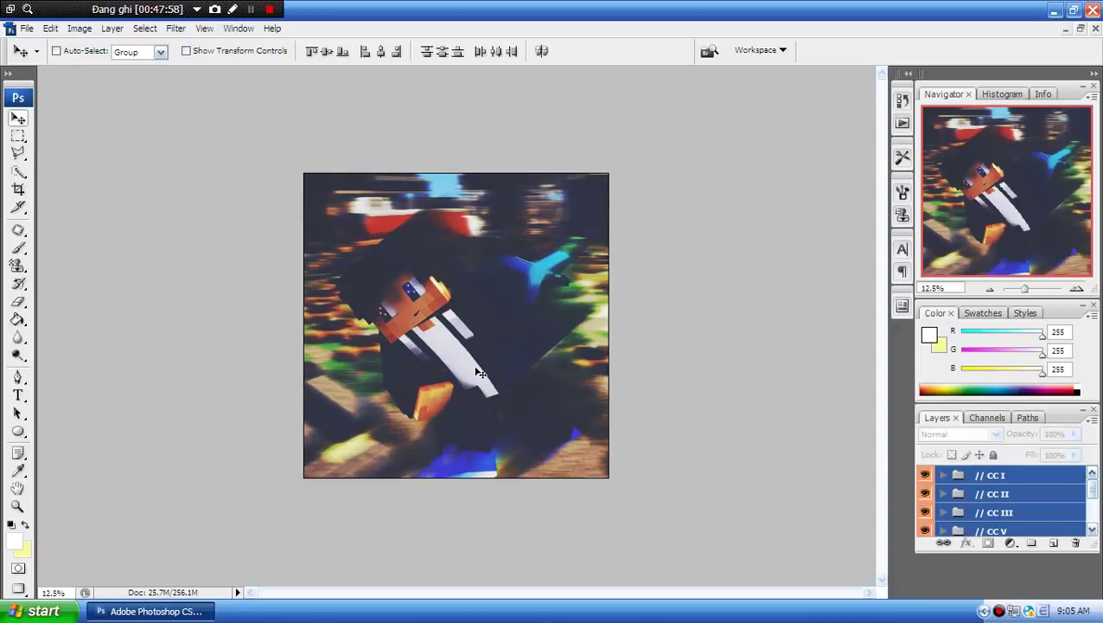
key(ctrl+t)
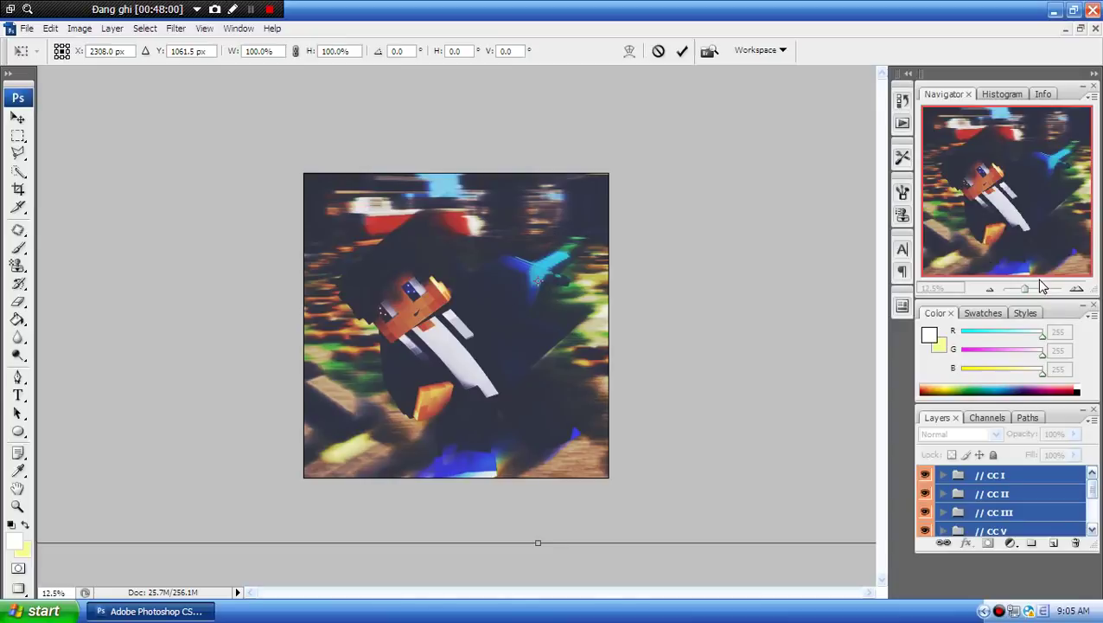
drag(1027, 288, 1021, 288)
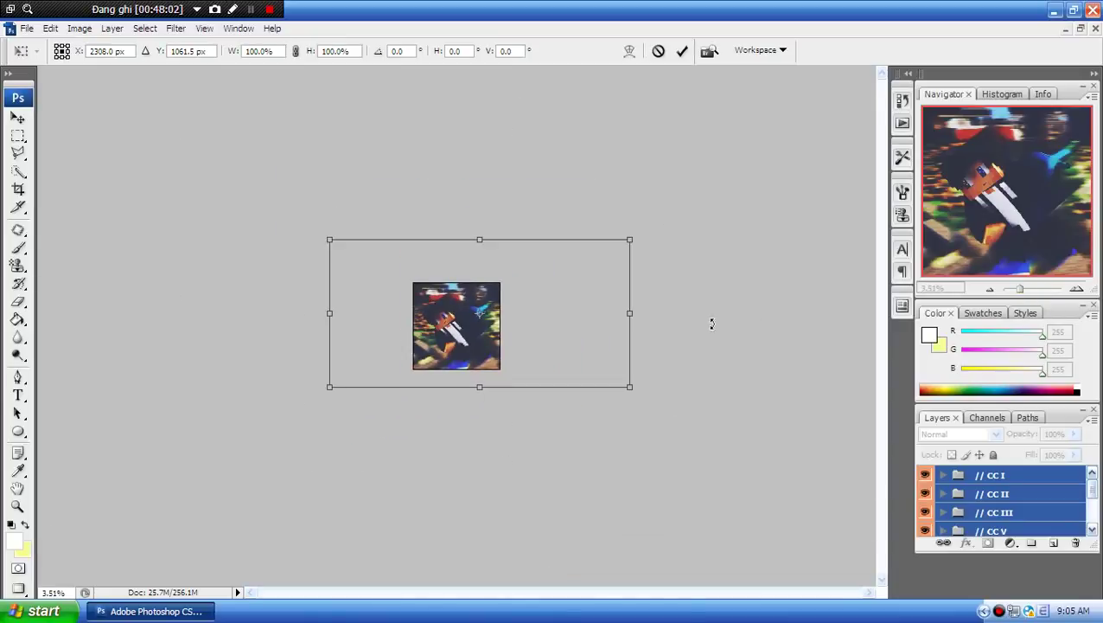